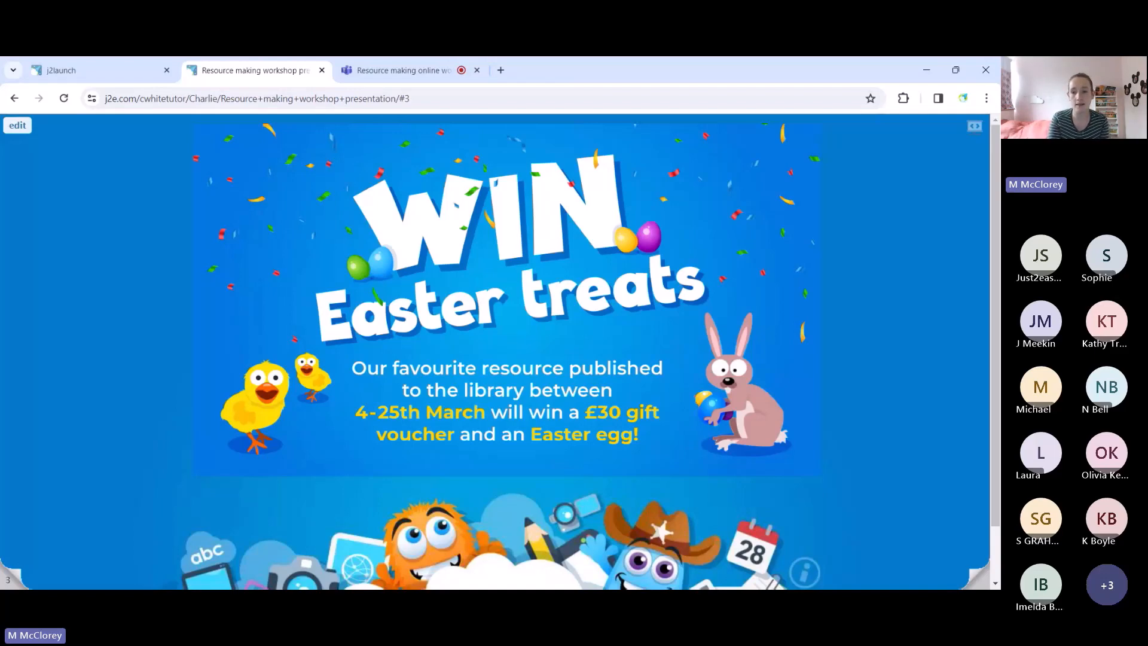
Advance the presentation to the "Our tools for today" slide and open the Library from the j2launch page
left_click(983, 583)
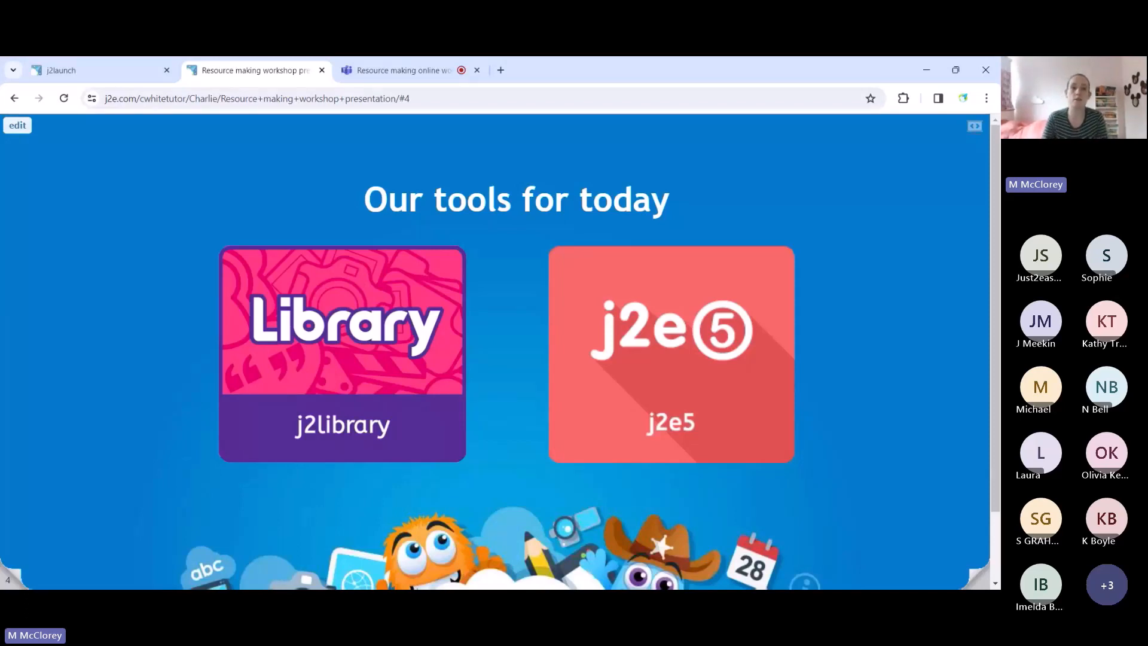
left_click(99, 71)
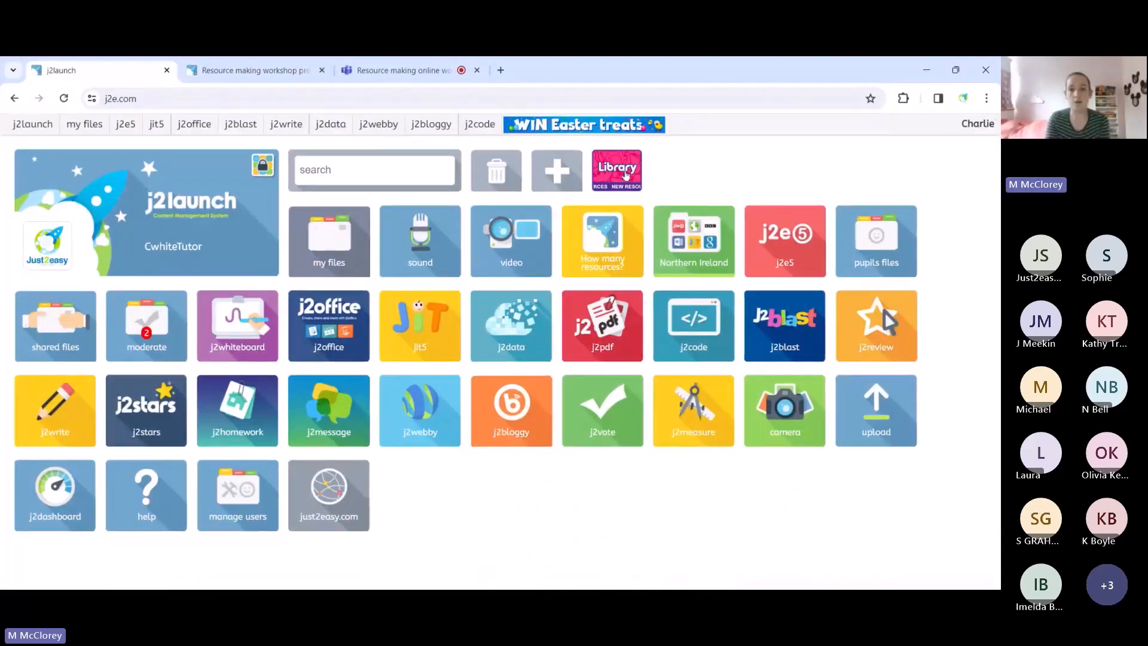
left_click(600, 184)
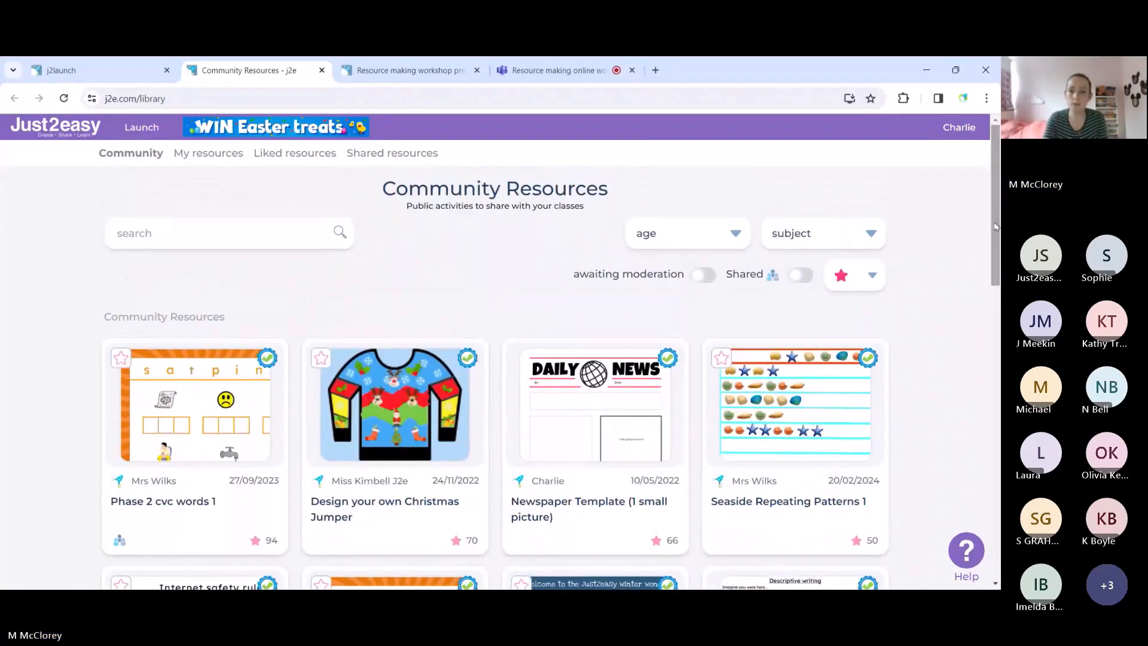
Examine the age, subject and sorting options available for the community resources
left_click(736, 235)
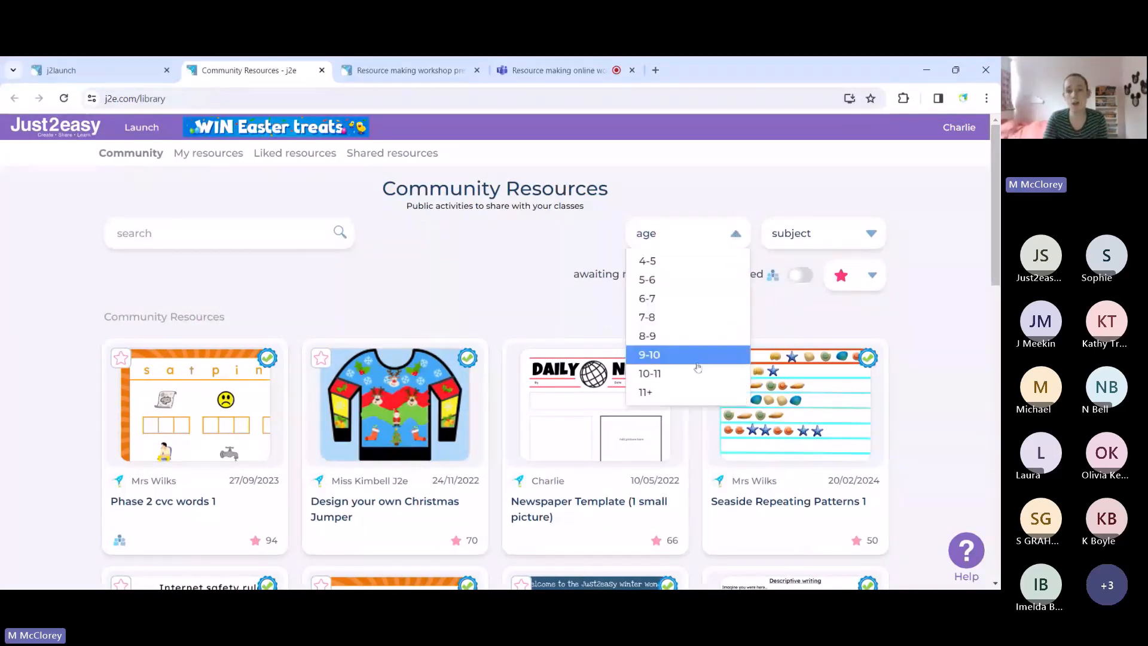
left_click(822, 233)
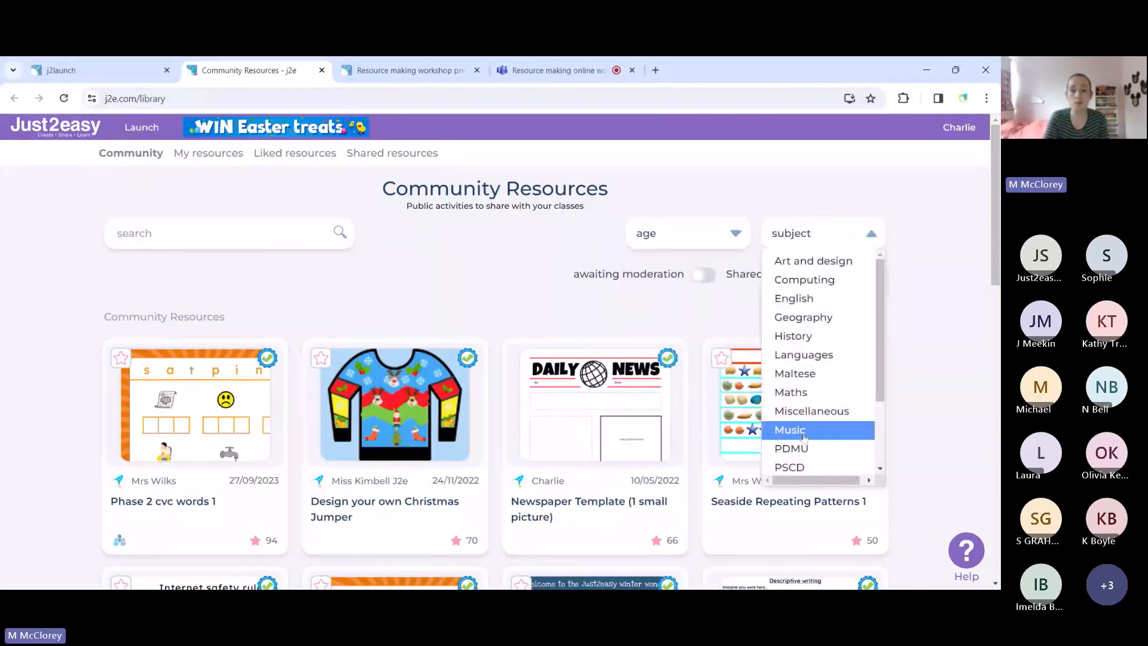
left_click(936, 290)
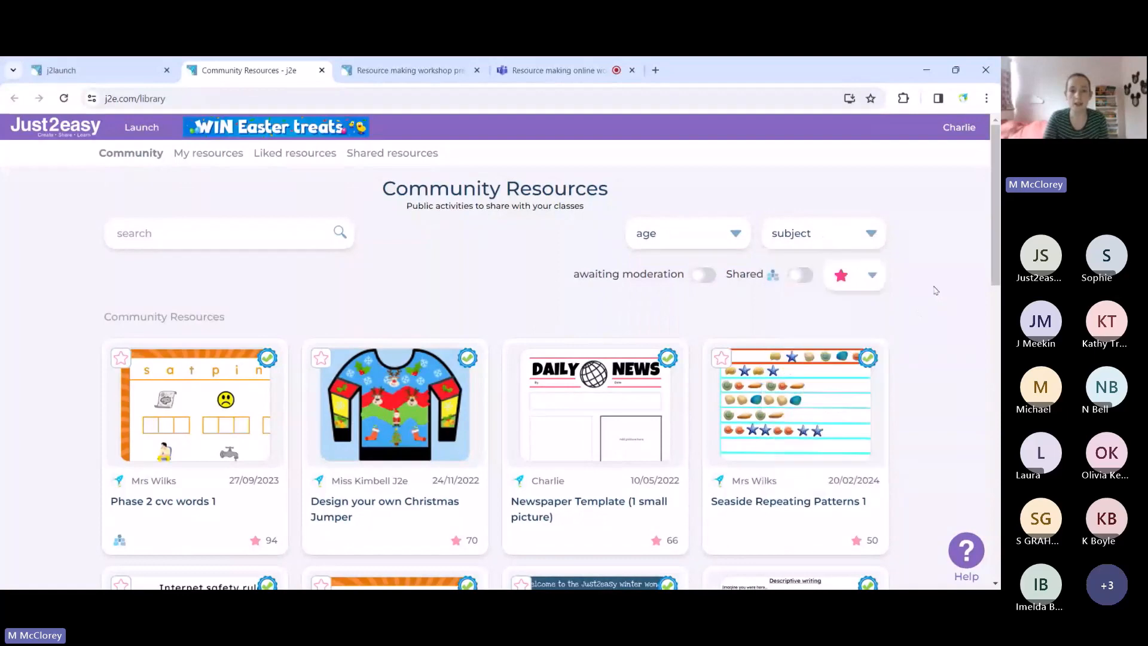
left_click(874, 274)
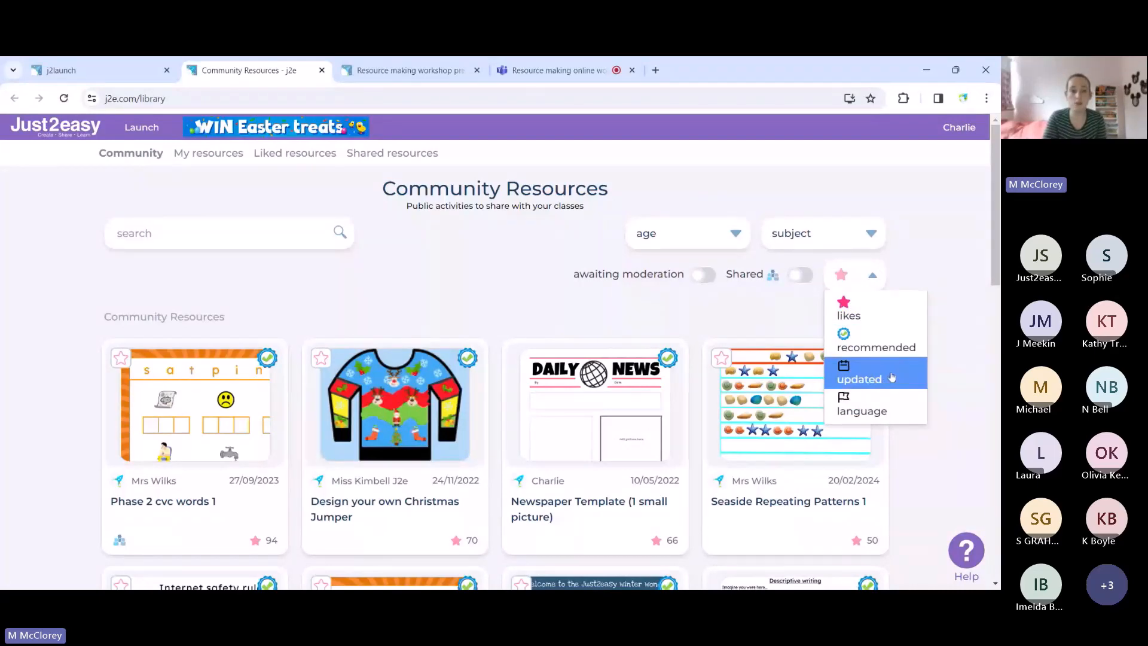
left_click(936, 254)
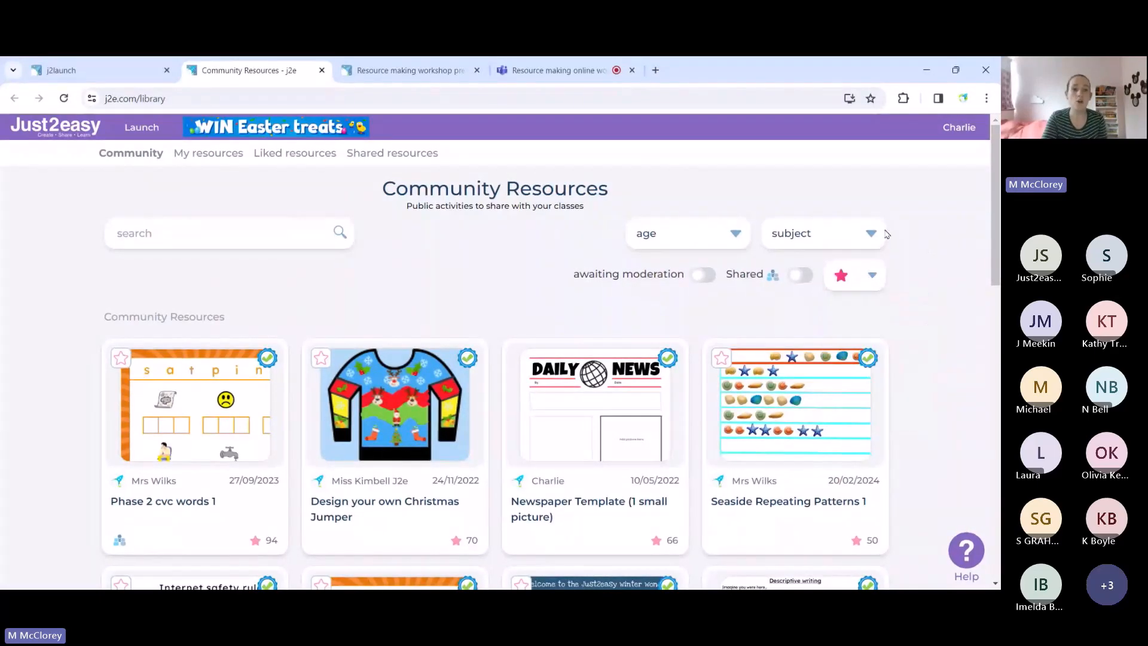
Search the community resources for "money" and look through the matching activities
left_click(234, 241)
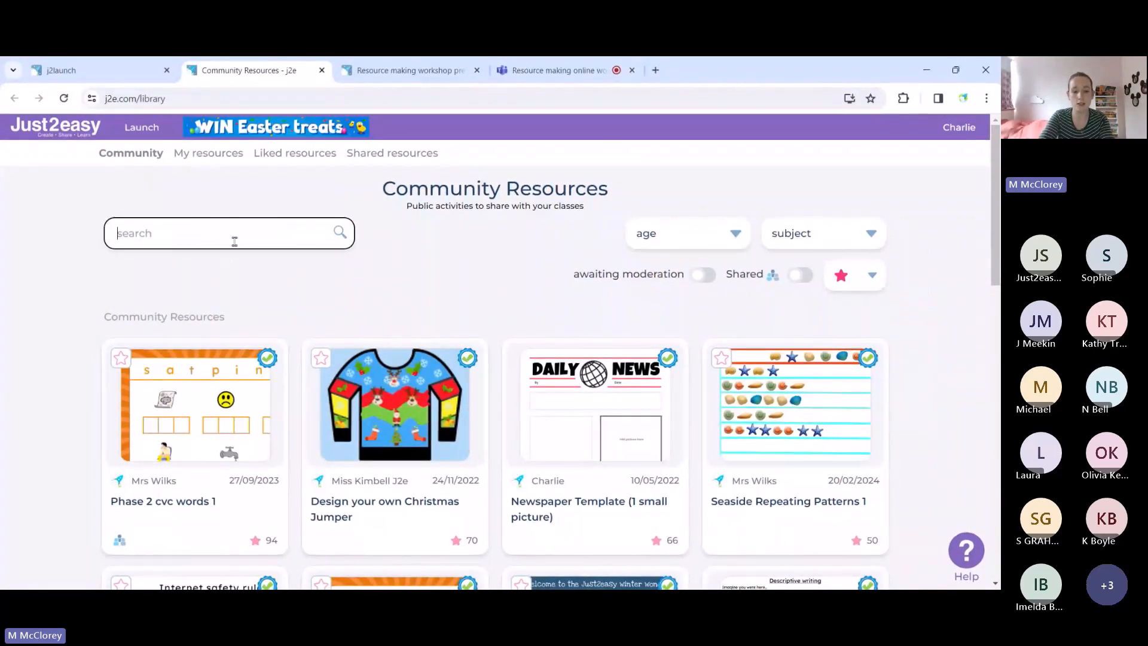
type("money")
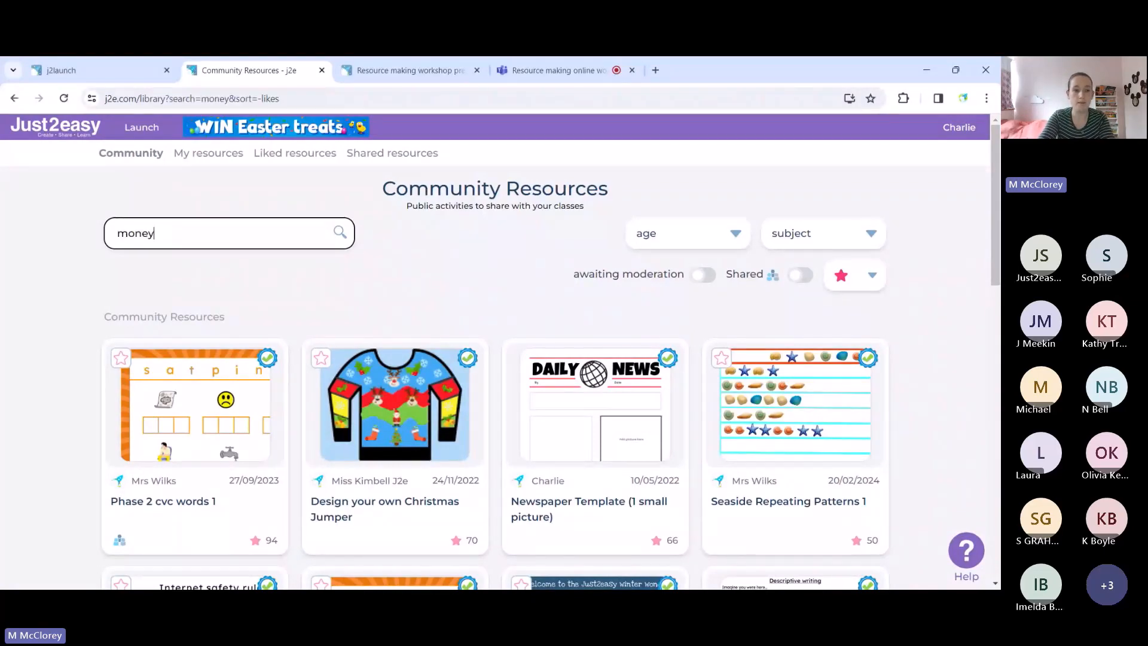
scroll(731, 344, "down", 1)
scroll(731, 344, "down", 5)
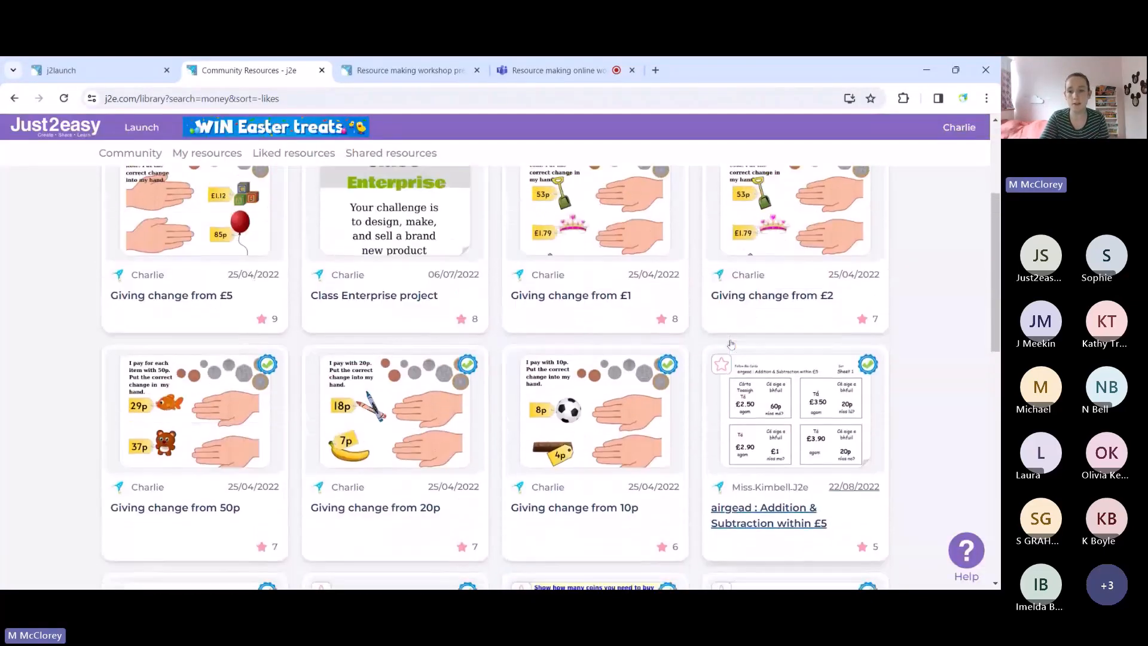
scroll(731, 344, "up", 6)
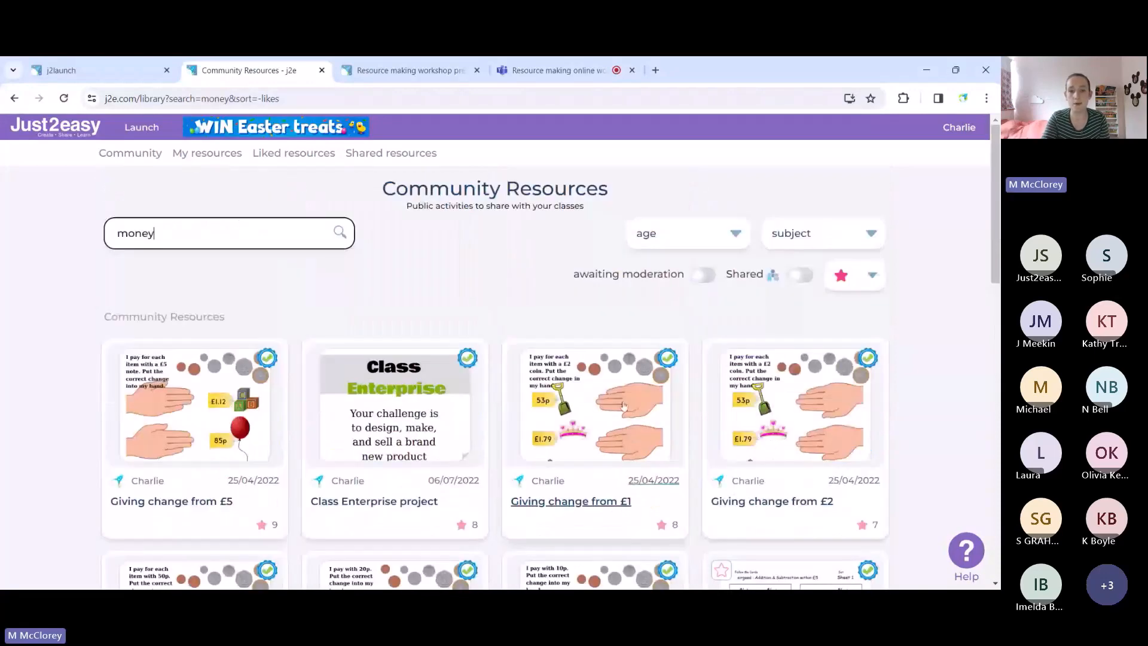
Review the details of the "Giving change from £1" resource and return to the community resources
left_click(624, 406)
scroll(777, 366, "down", 1)
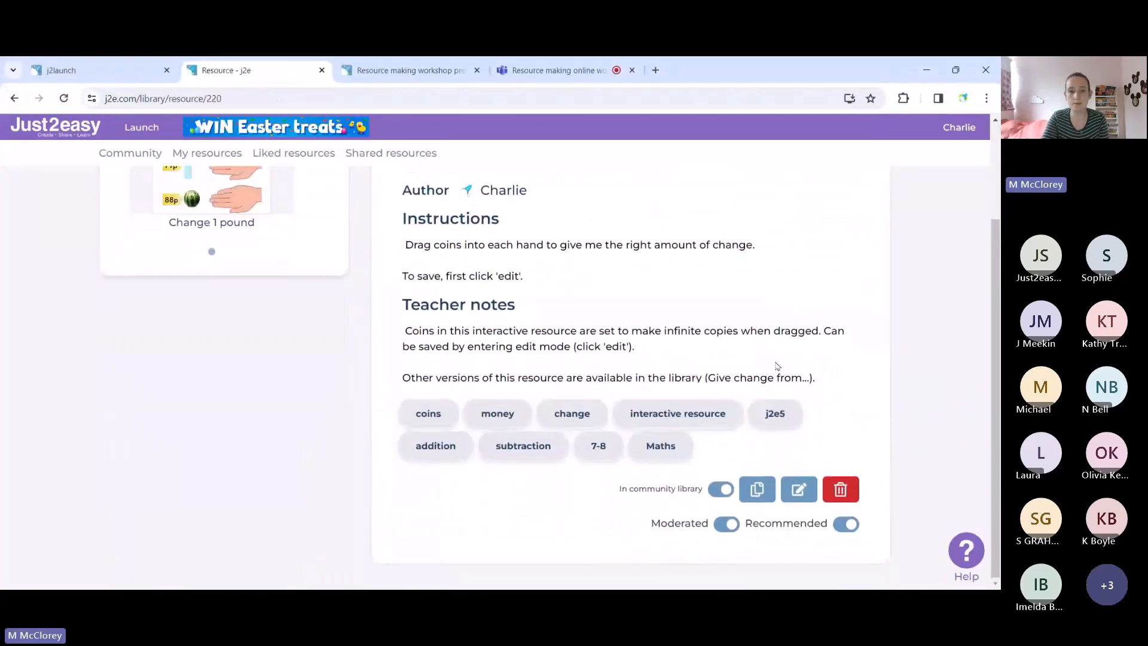
scroll(777, 366, "up", 1)
left_click(131, 154)
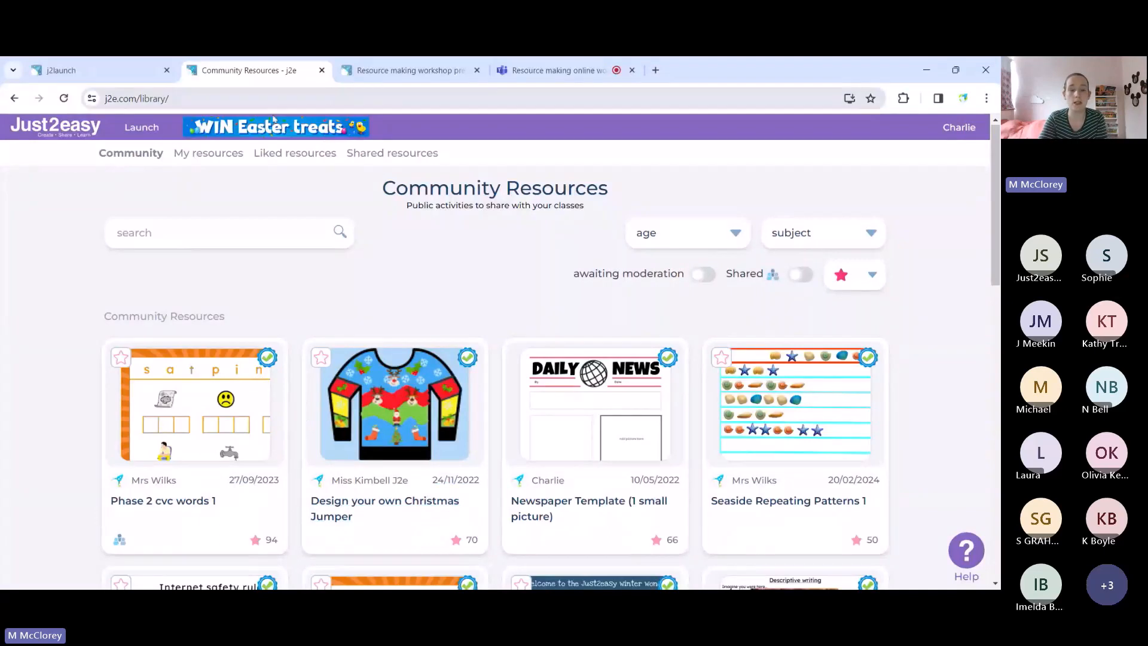
Look through the My resources, Liked resources and Shared resources pages, and close the library
left_click(222, 157)
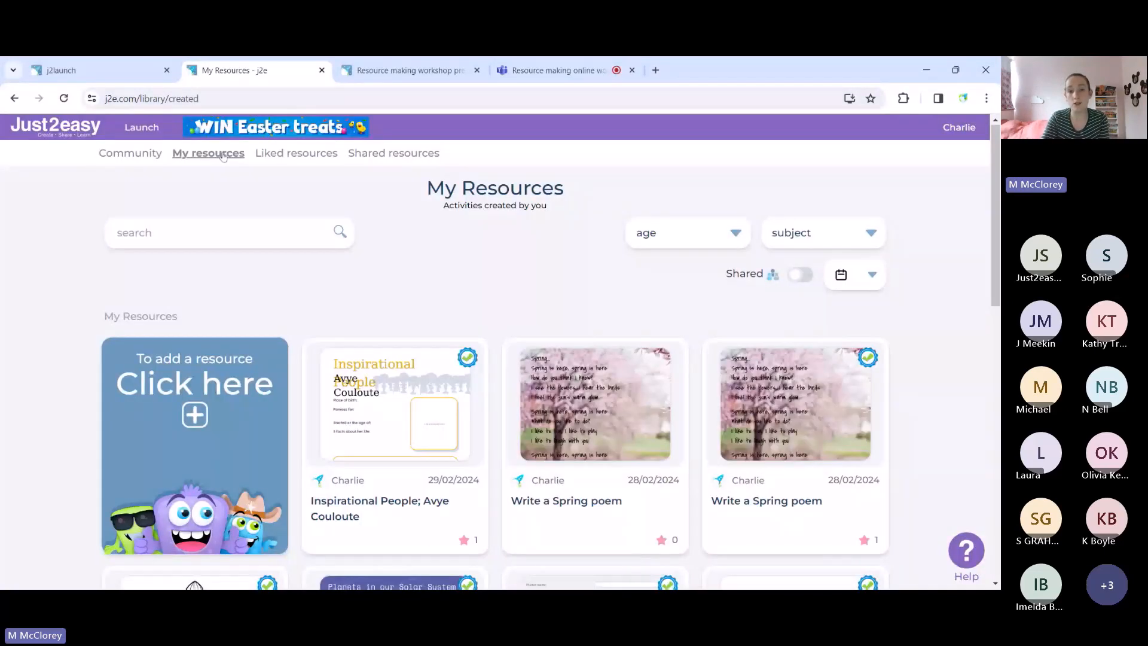
scroll(546, 291, "down", 2)
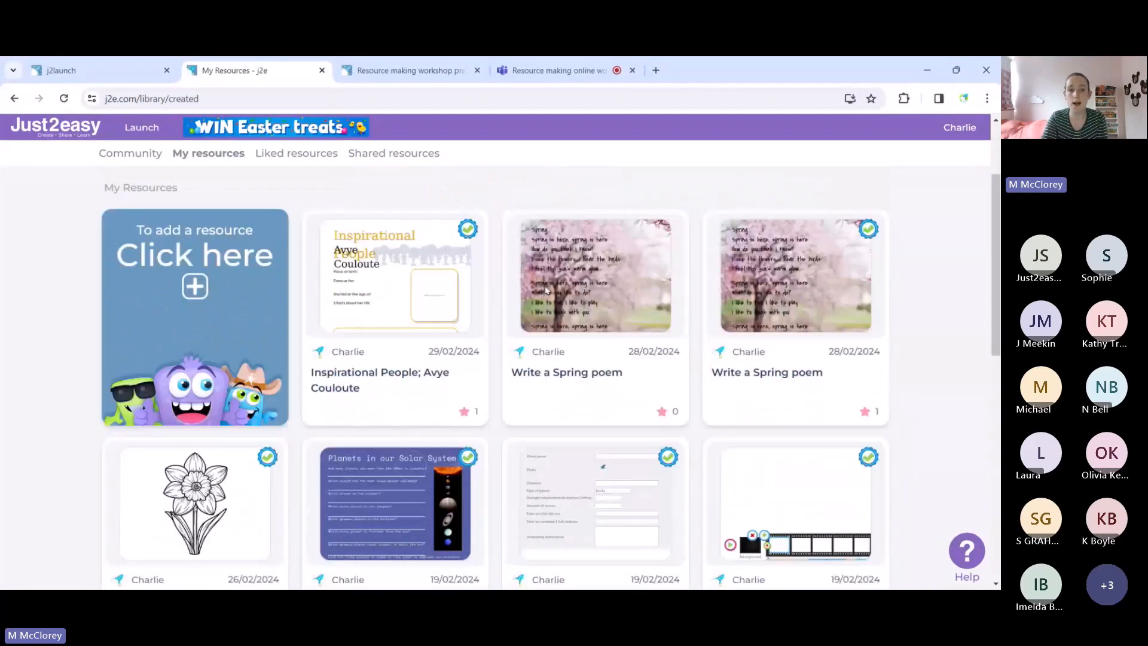
scroll(351, 259, "up", 2)
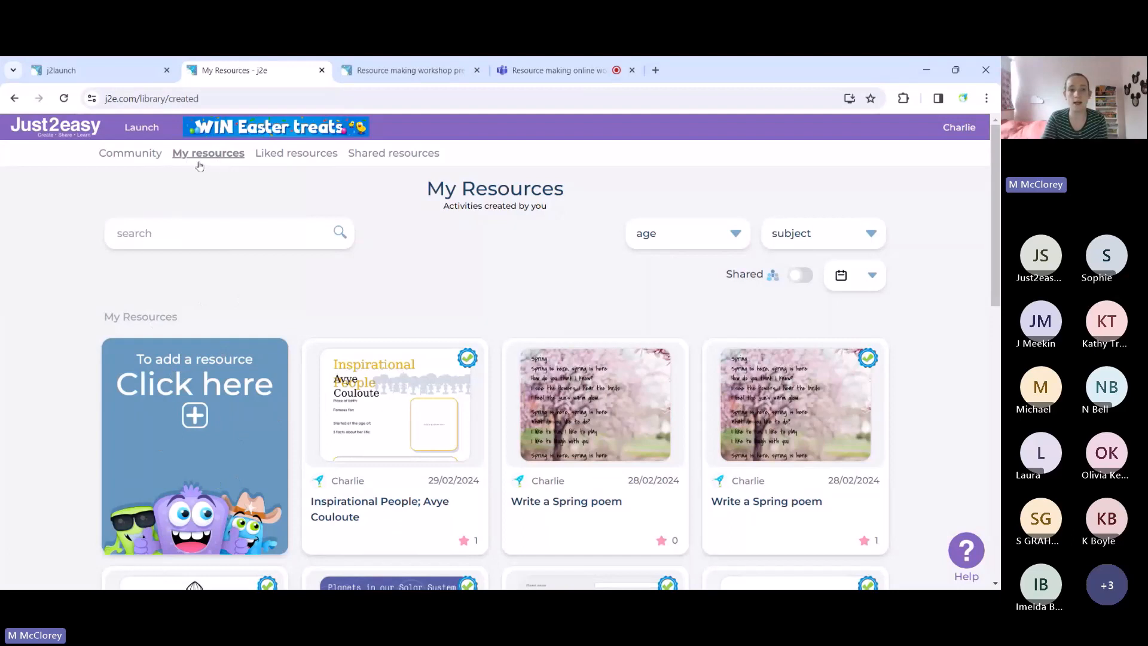
left_click(288, 157)
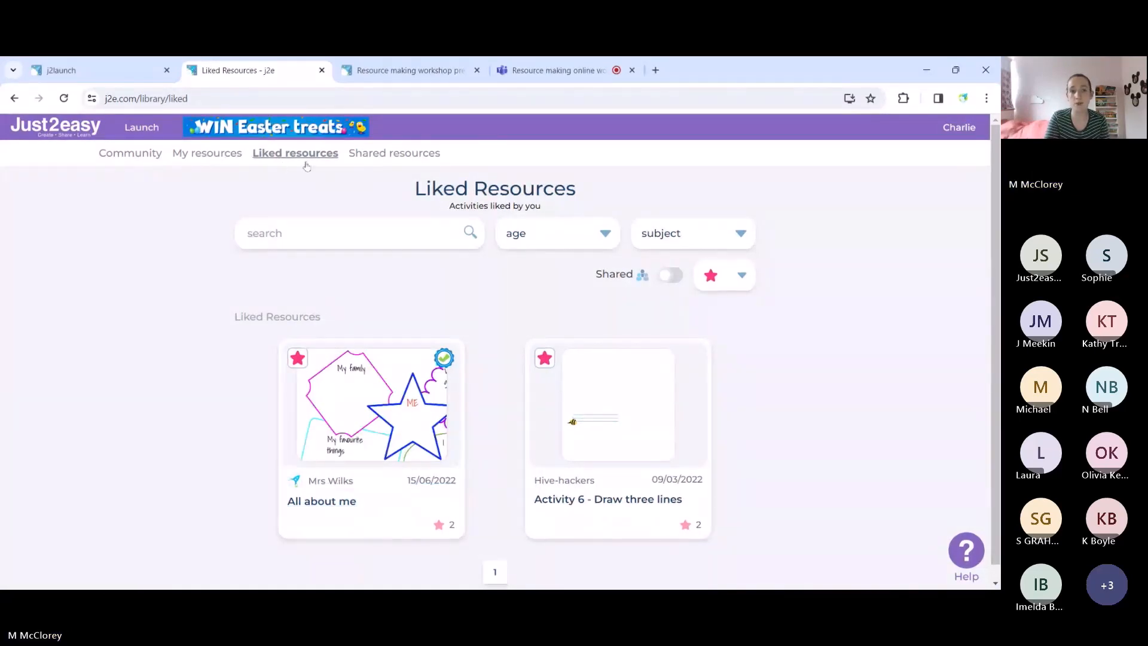
left_click(380, 153)
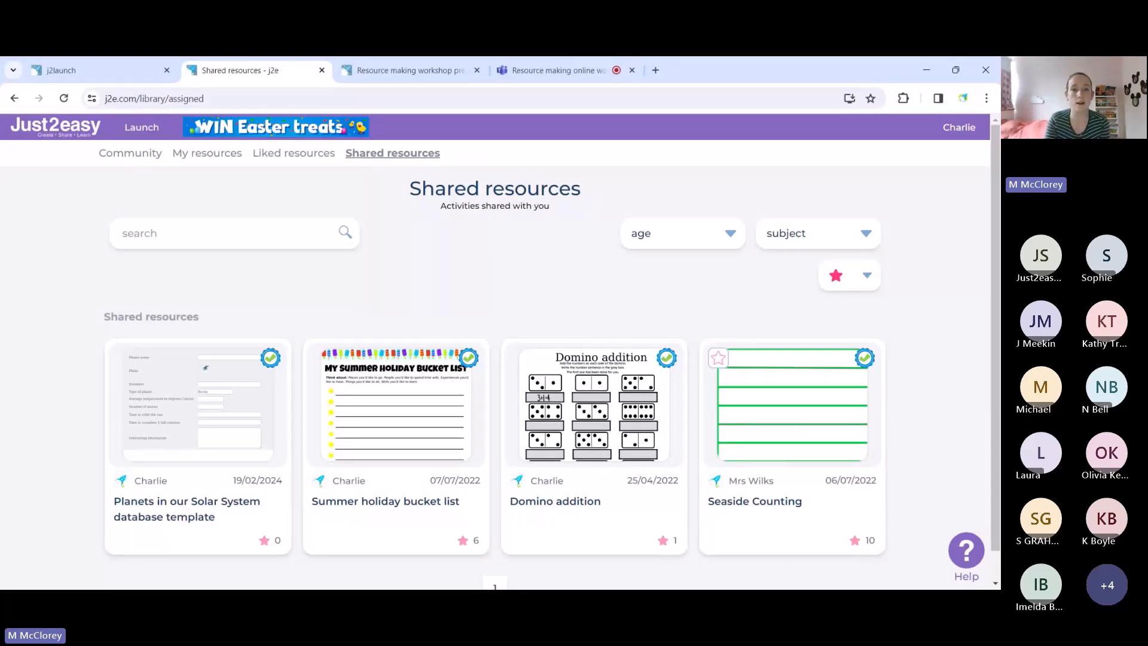
left_click(322, 70)
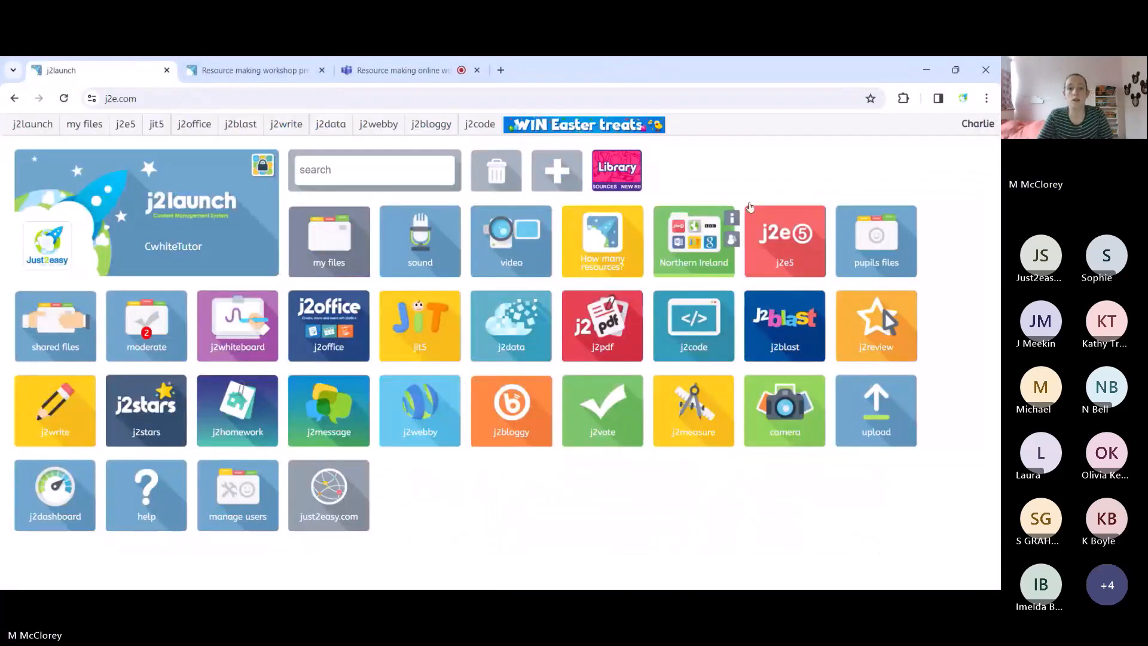
Open a blank j2e5 document and add the text "Welcome" near the page's upper-left area
left_click(784, 243)
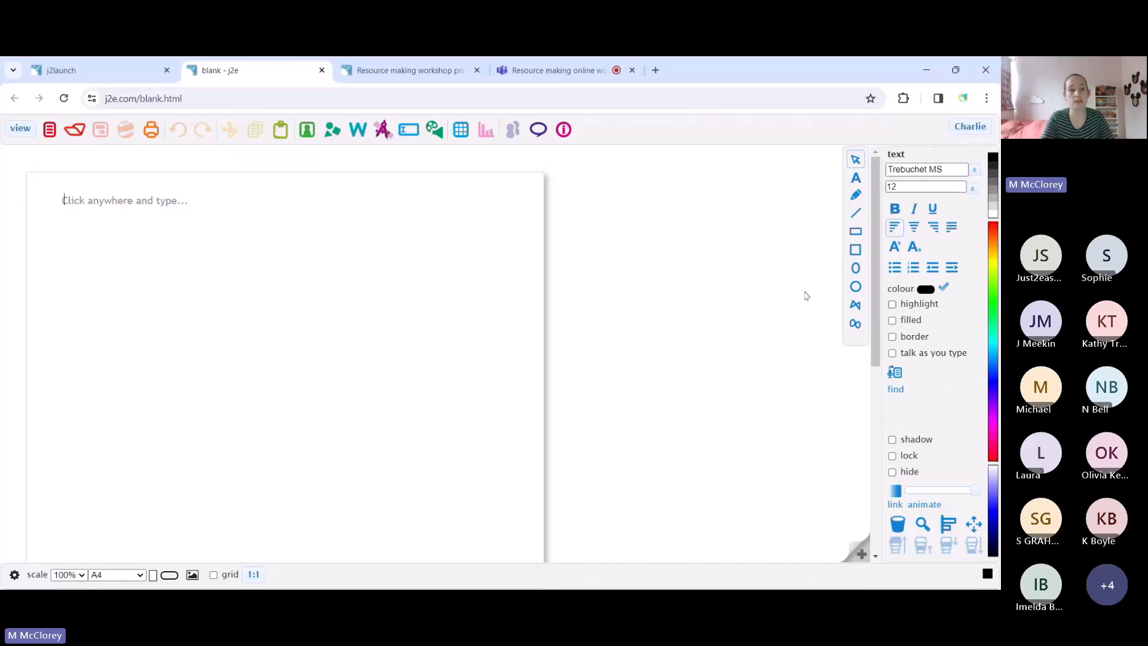
left_click(316, 362)
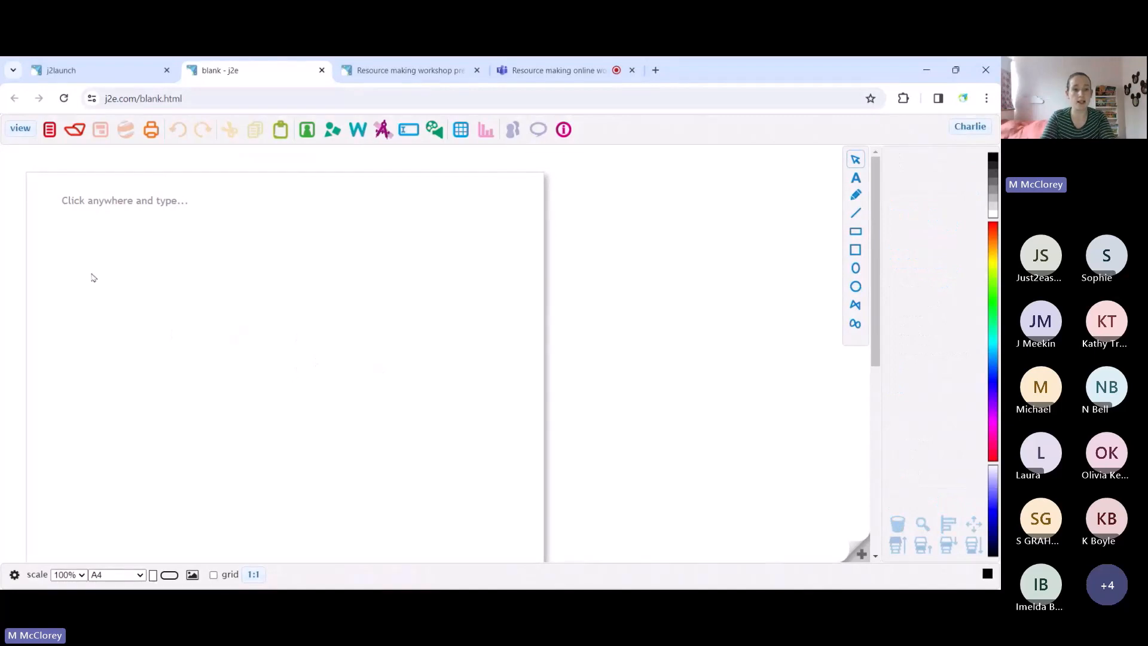
left_click(108, 292)
type("Welcome")
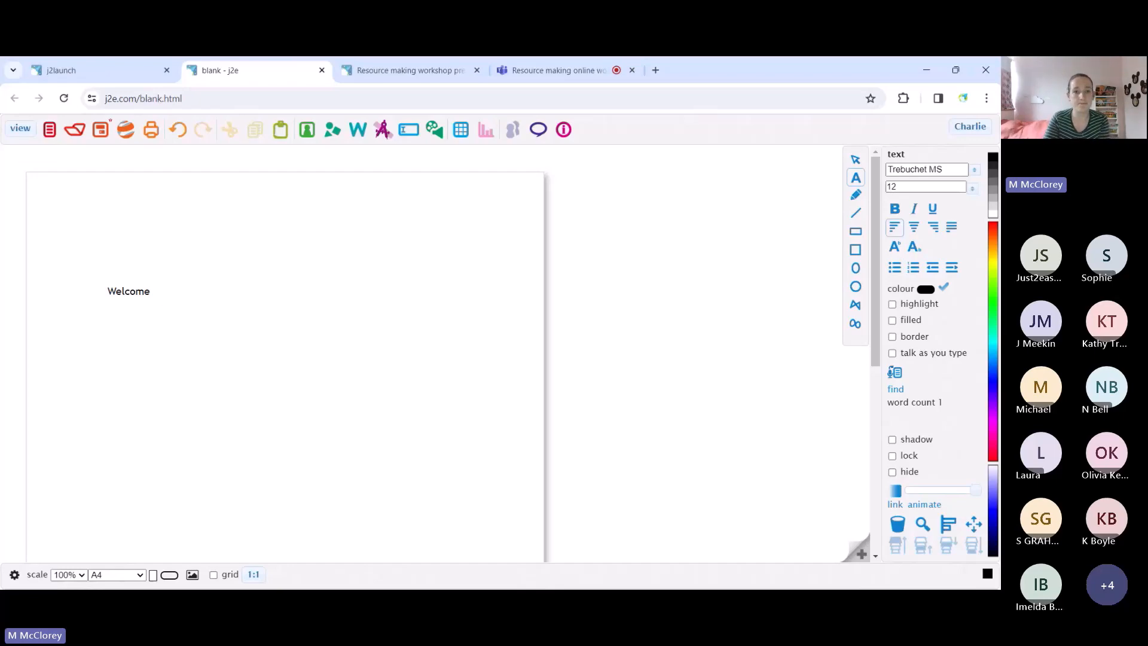
Return to the workshop presentation, advance to "Creating an interactive resource" and open the Number Bond Match activity
left_click(401, 70)
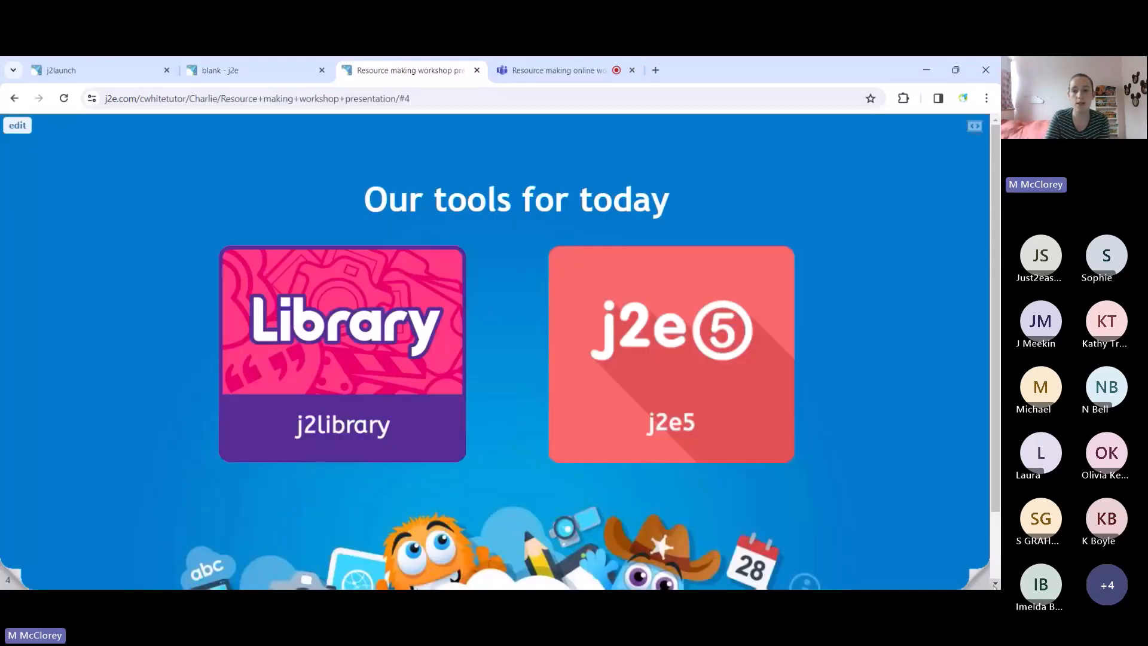
left_click(986, 585)
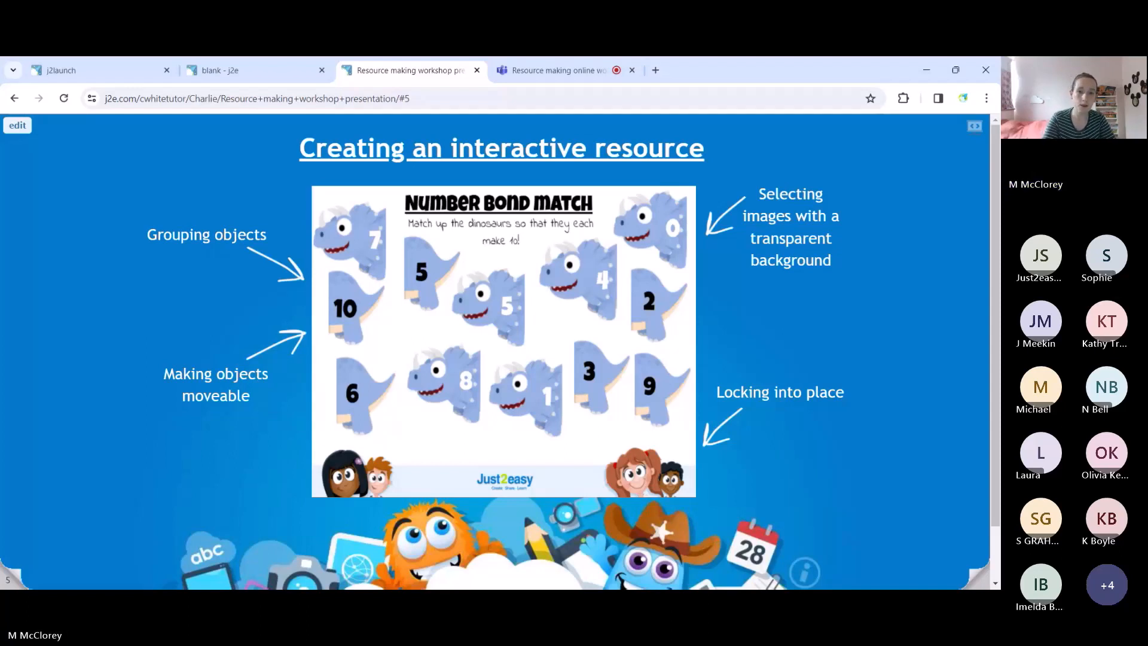
left_click(555, 353)
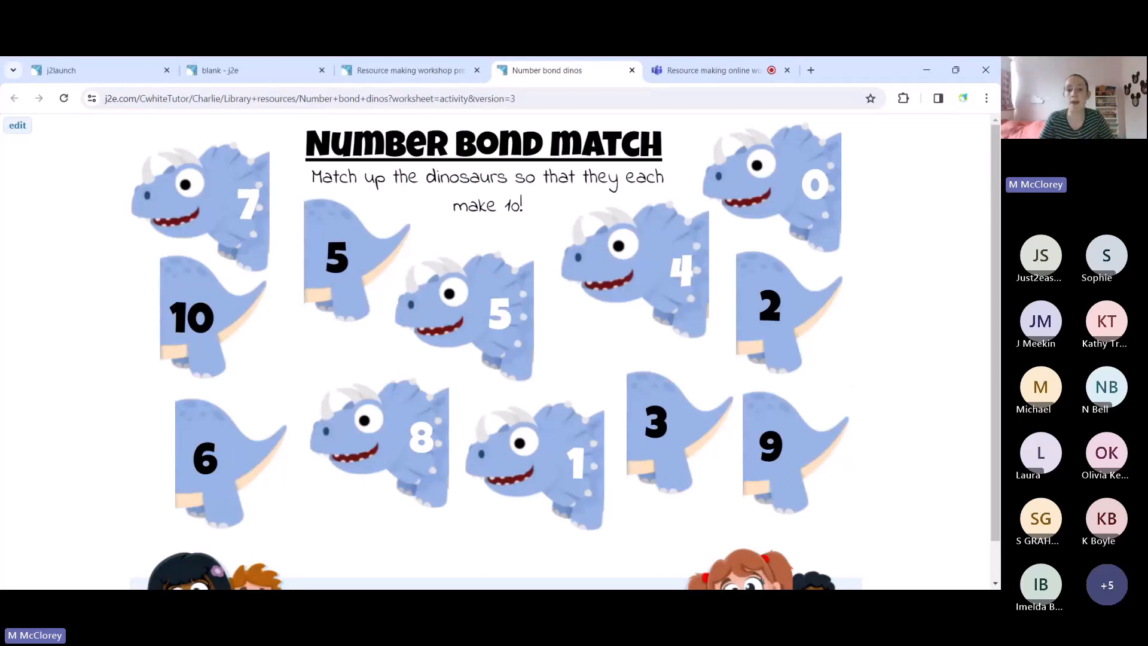
Join the dinosaur halves that make 10, pairing 5 with 5 and 7 with 3
left_click_drag(459, 326, 452, 360)
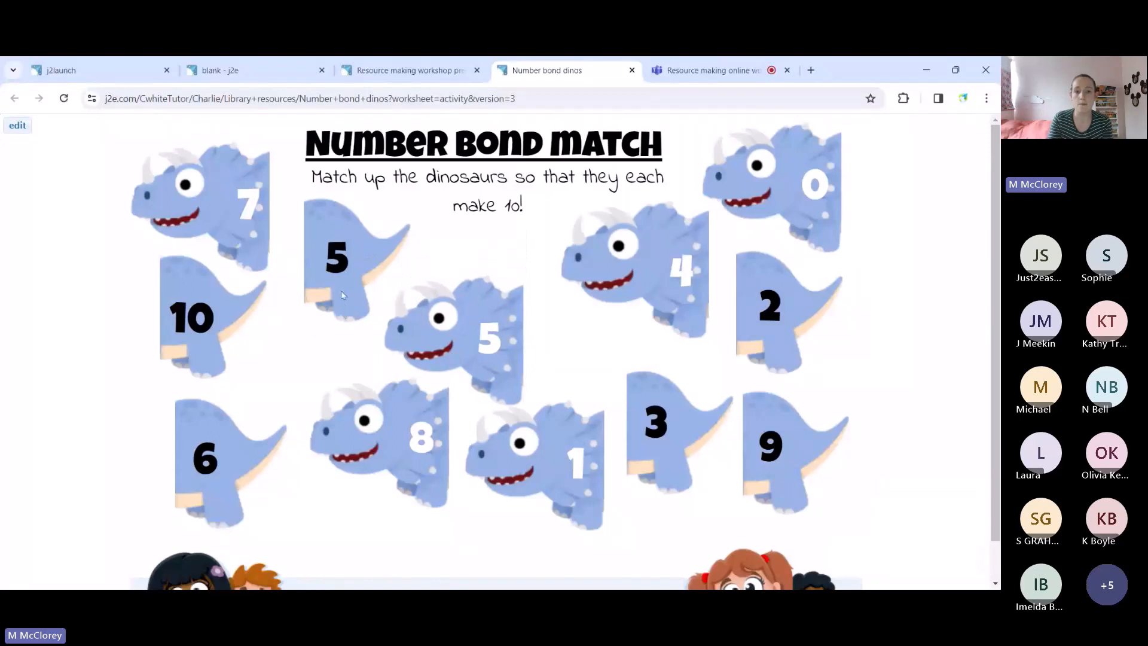
left_click_drag(344, 296, 559, 382)
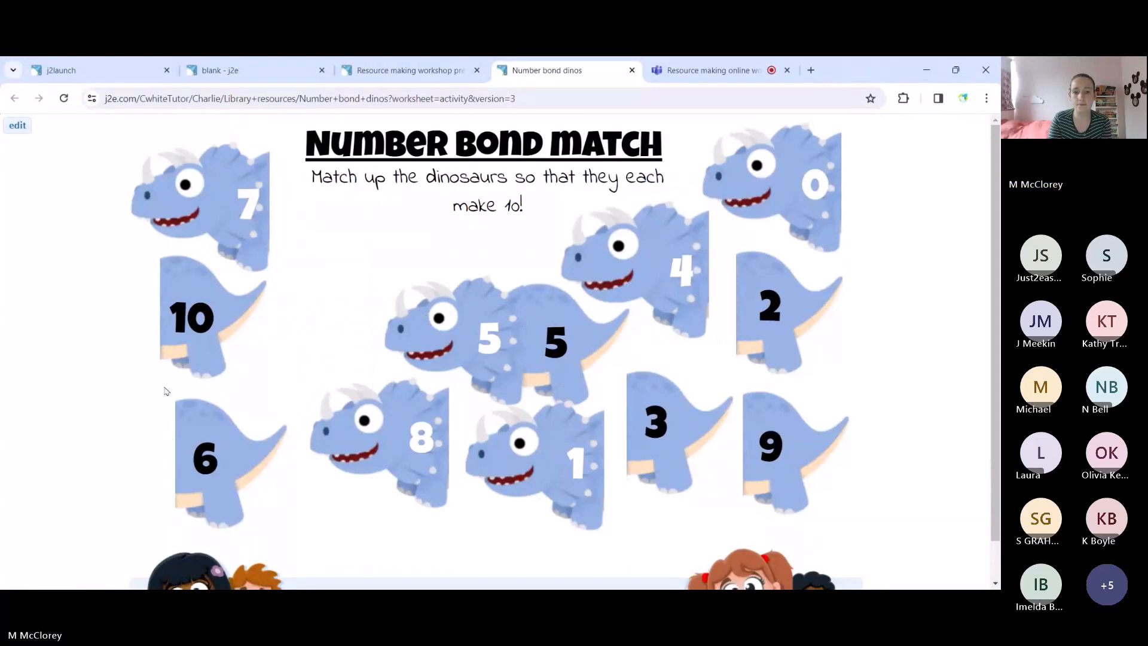
left_click_drag(658, 445, 299, 222)
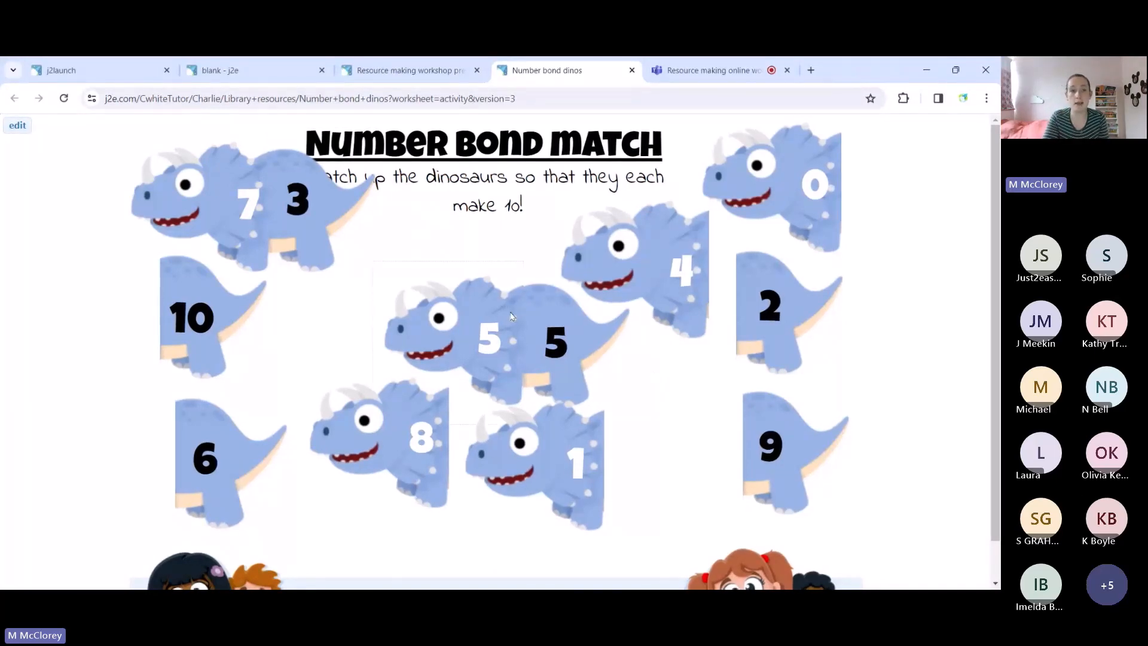
Return to the blank j2e5 document and delete the "Welcome" text
left_click(254, 72)
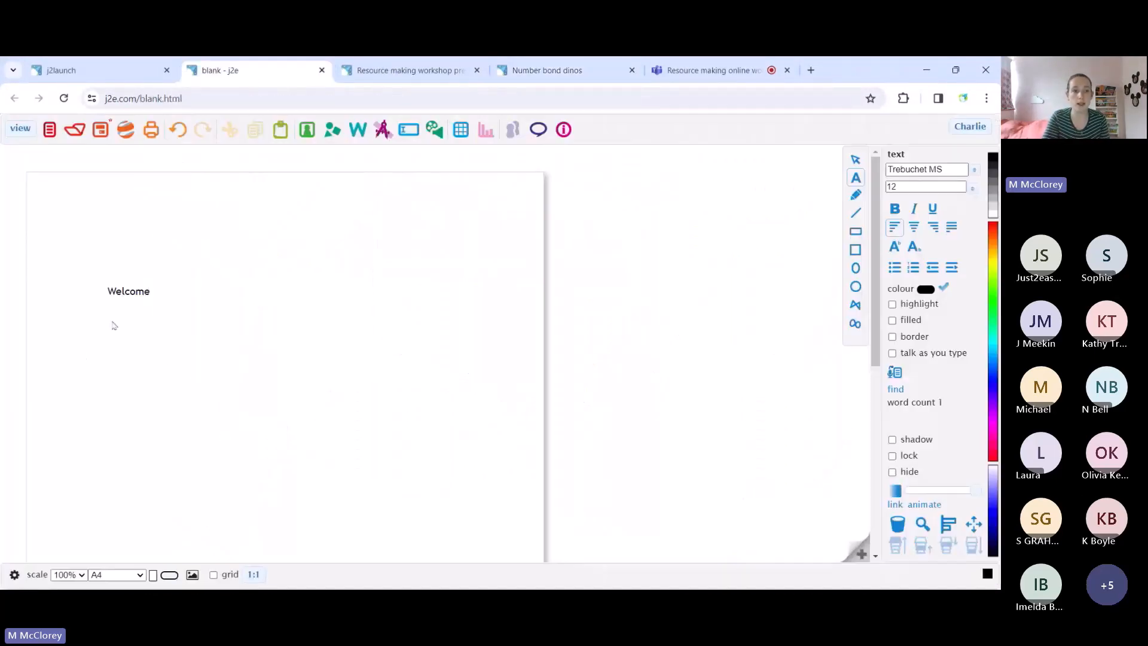
key("Escape")
key("Delete")
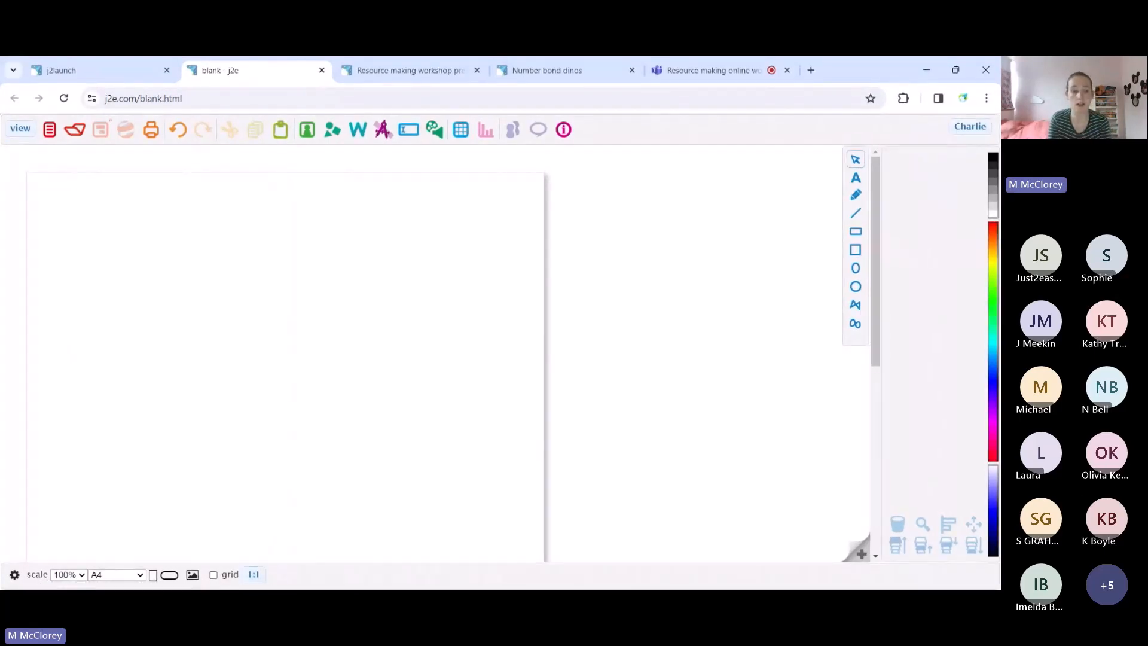
Change the A4 page orientation to landscape and check the extent of the page
left_click(153, 576)
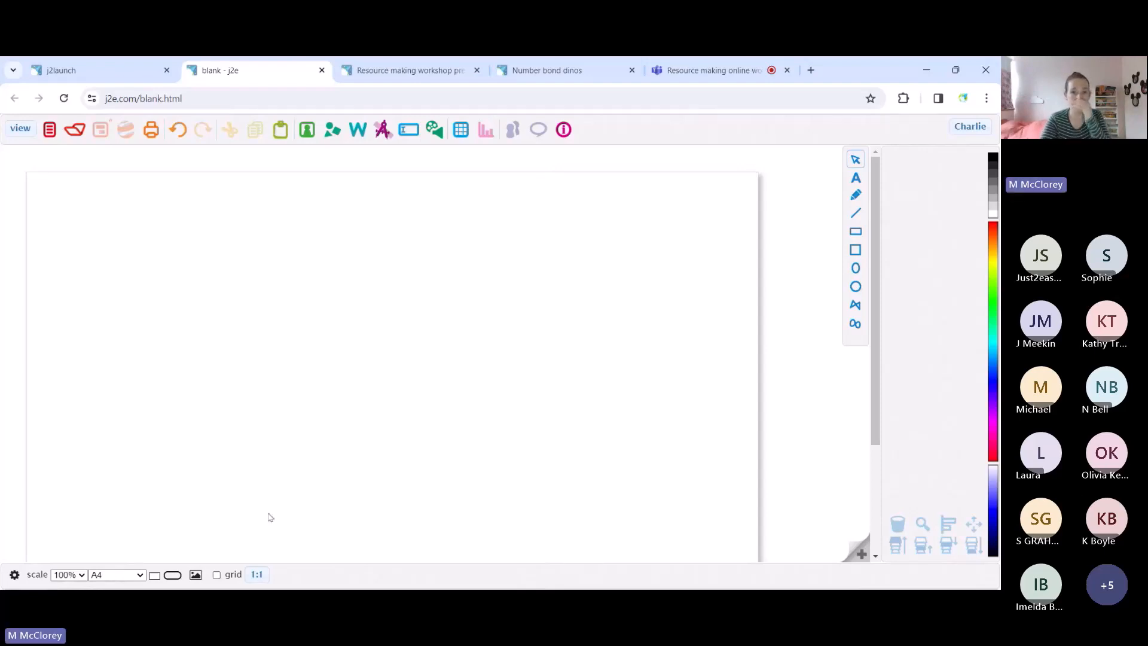
scroll(369, 411, "down", 2)
scroll(368, 411, "up", 2)
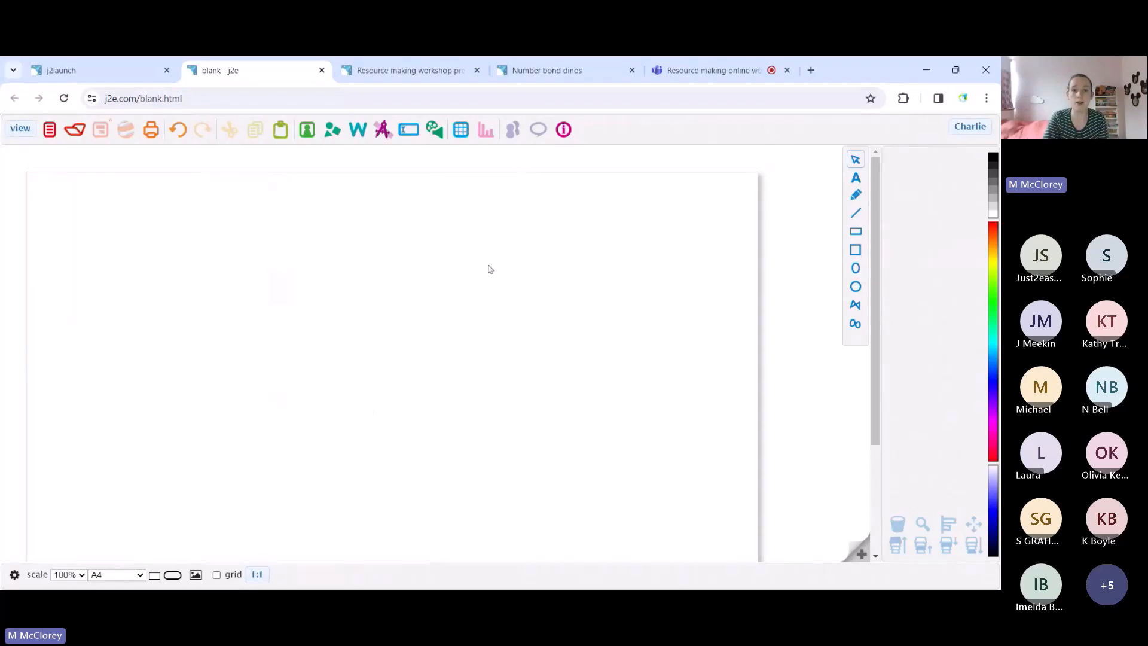
scroll(344, 259, "down", 2)
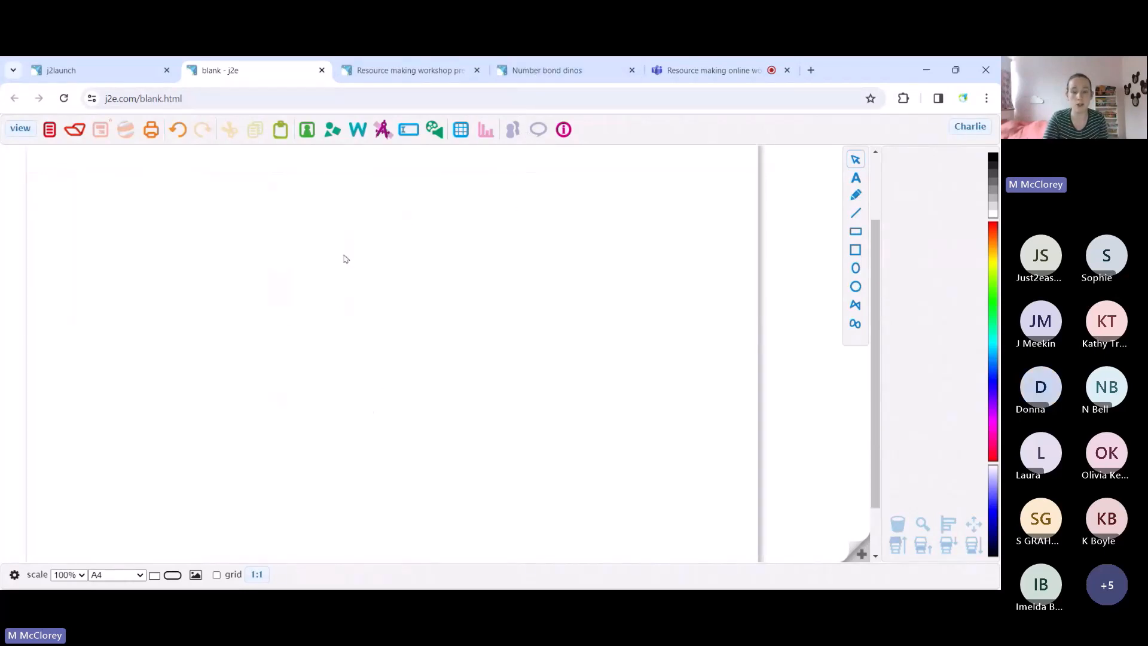
Browse the saved pictures and sounds, check the web picture search options and return to the saved pictures
left_click(306, 130)
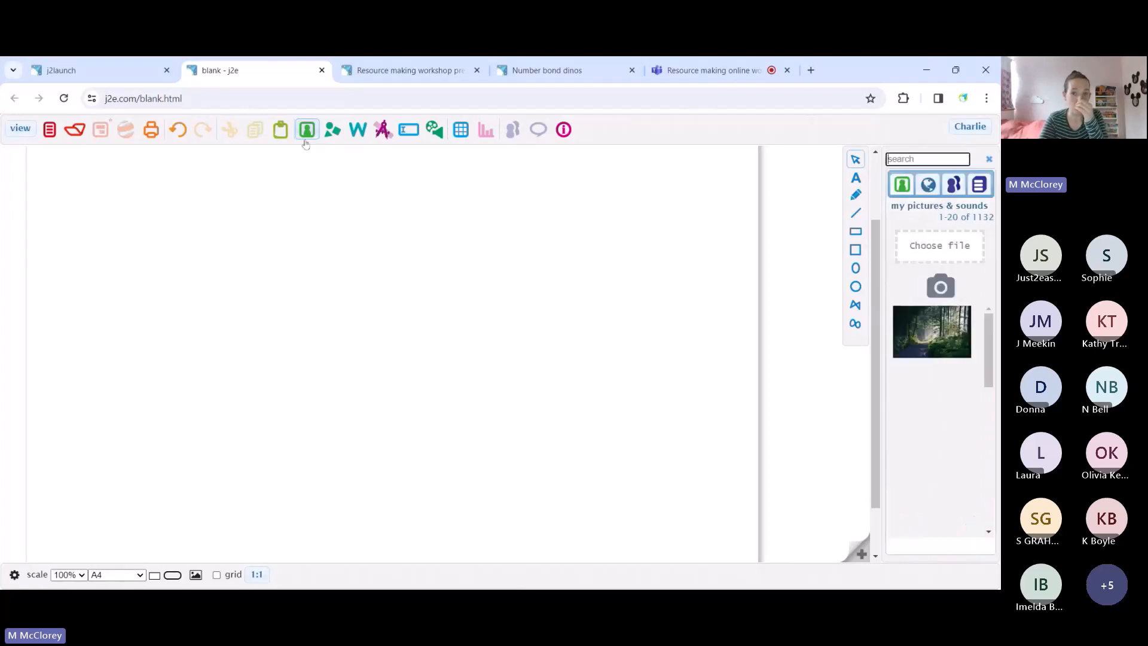
left_click_drag(990, 337, 990, 342)
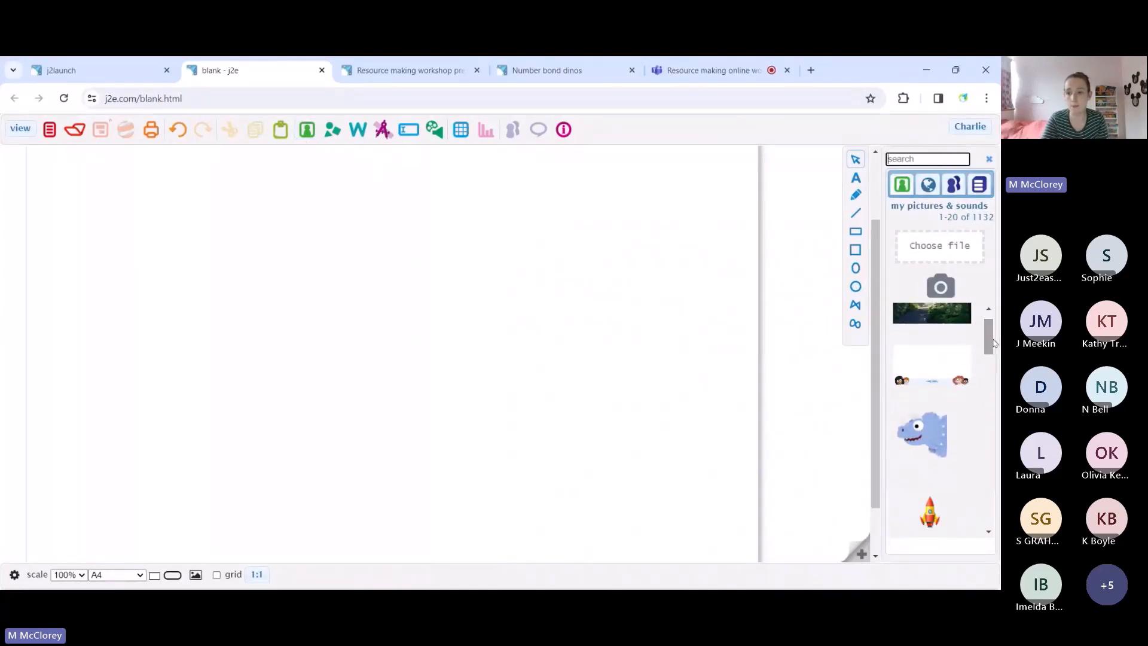
left_click(307, 132)
left_click(309, 133)
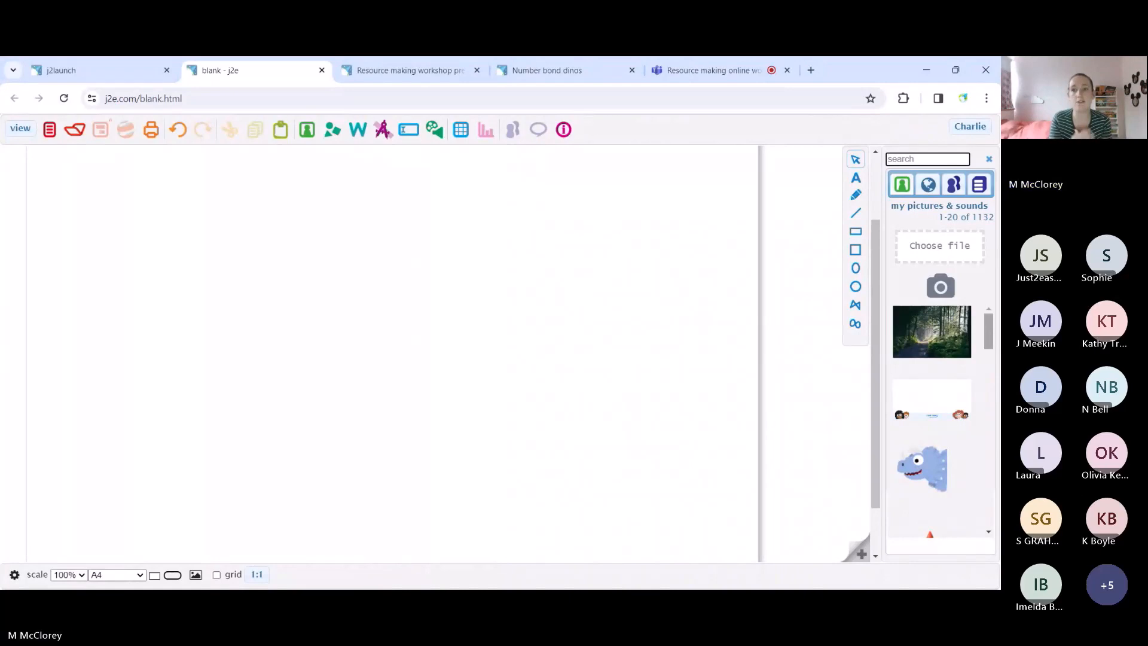
left_click(928, 186)
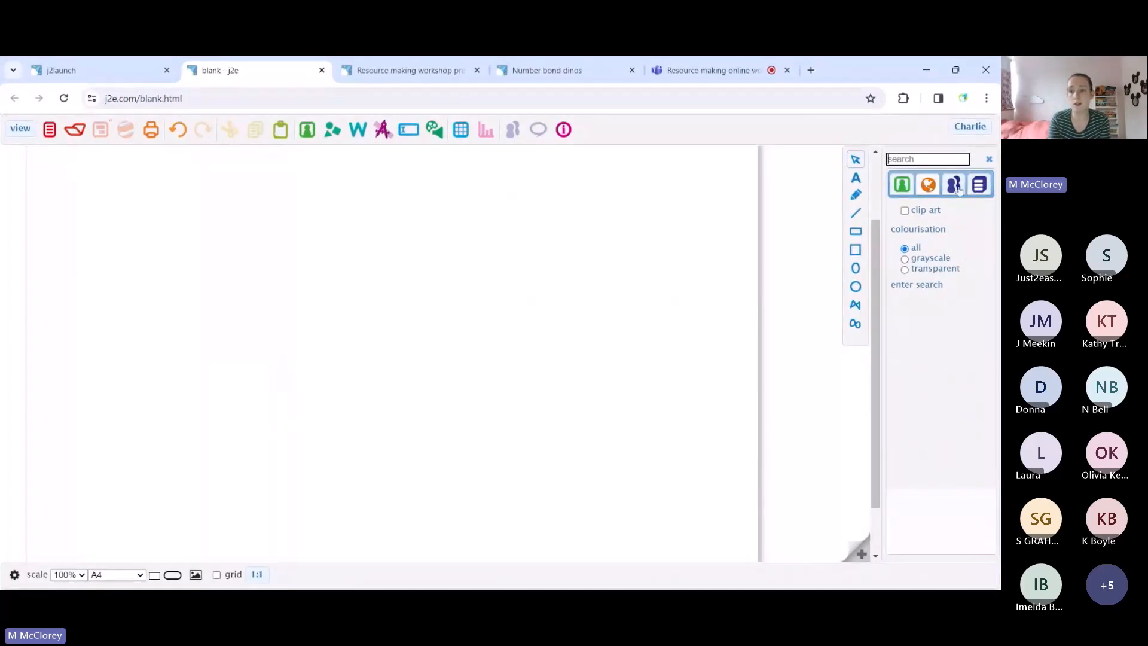
left_click(904, 186)
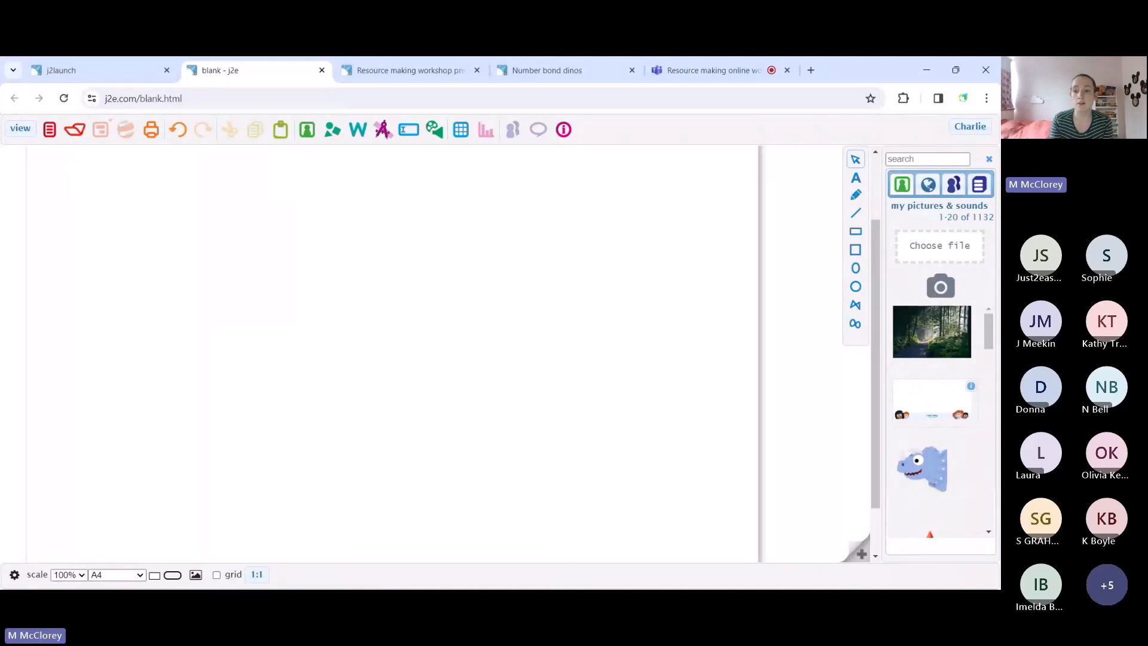
Insert the Just2easy background picture with the cartoon children, enlarge it to the page width and align it with the page's lower edge
left_click_drag(933, 399, 79, 409)
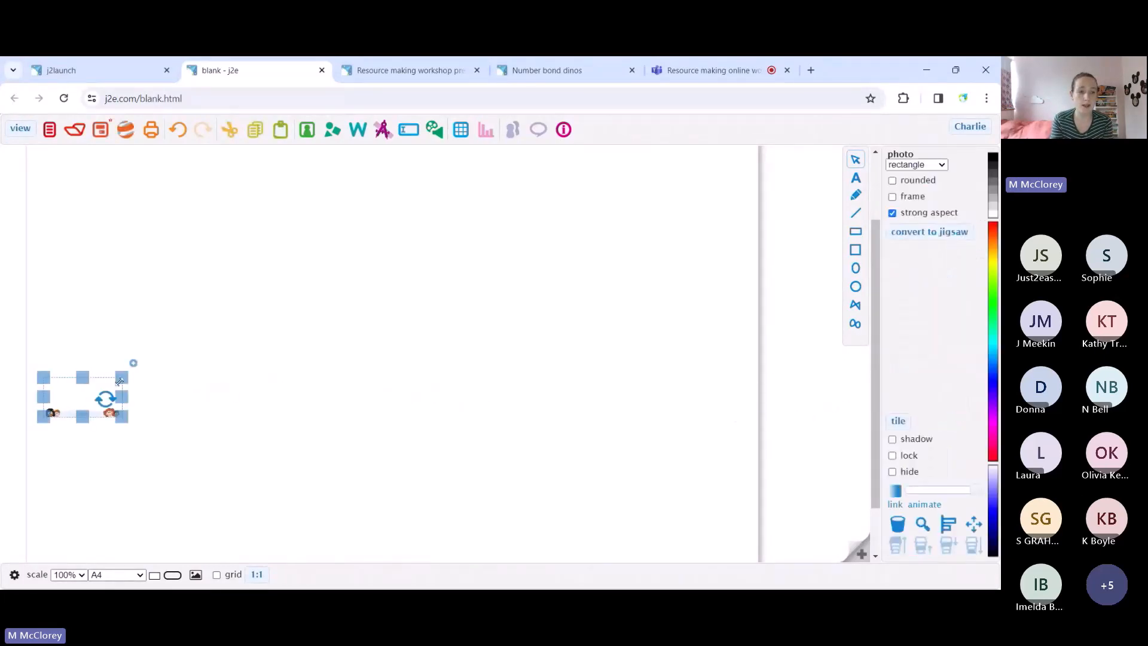
left_click_drag(122, 377, 774, 236)
left_click_drag(389, 289, 345, 477)
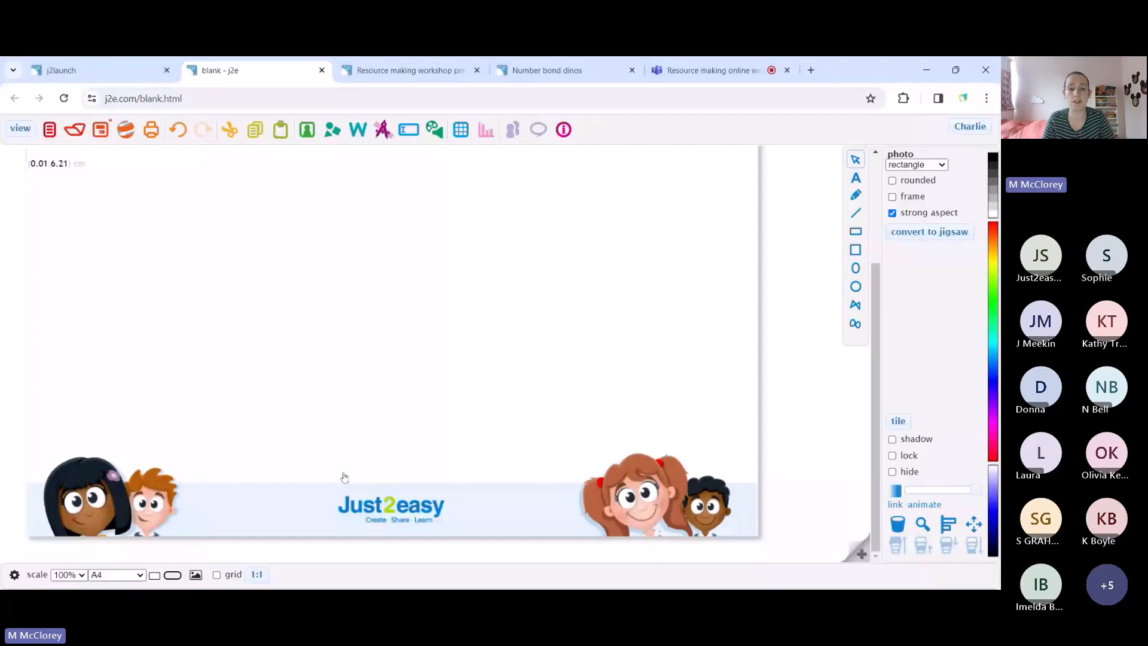
left_click_drag(345, 477, 344, 477)
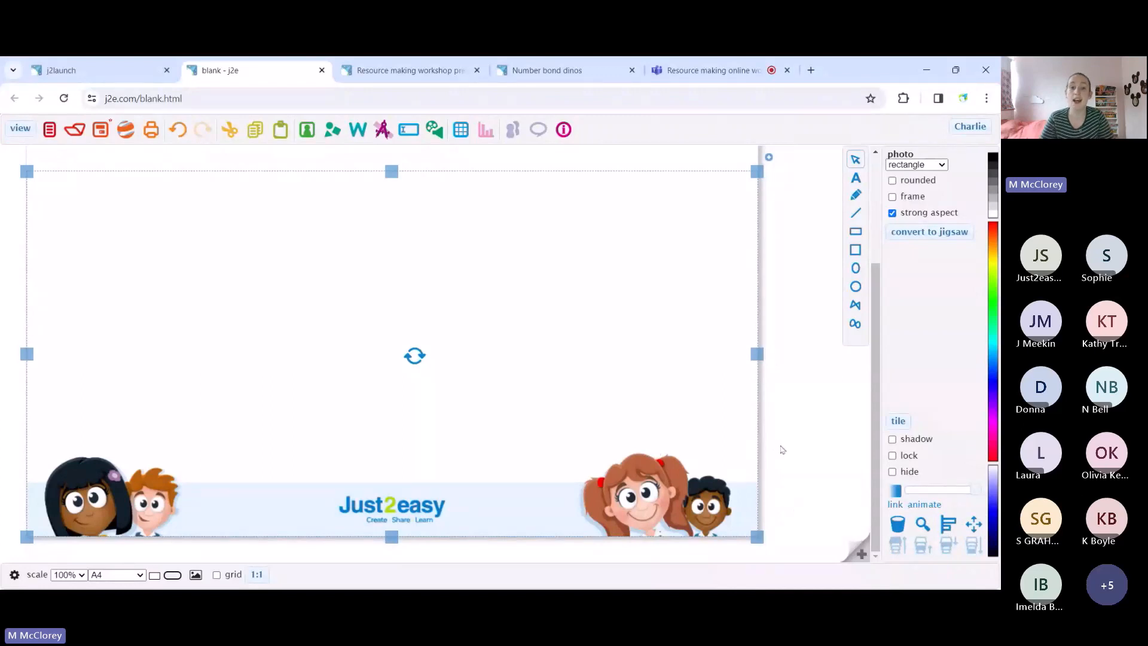
Lock the Just2easy background picture, check the page in view mode and try unlocking and relocking the picture
left_click(908, 456)
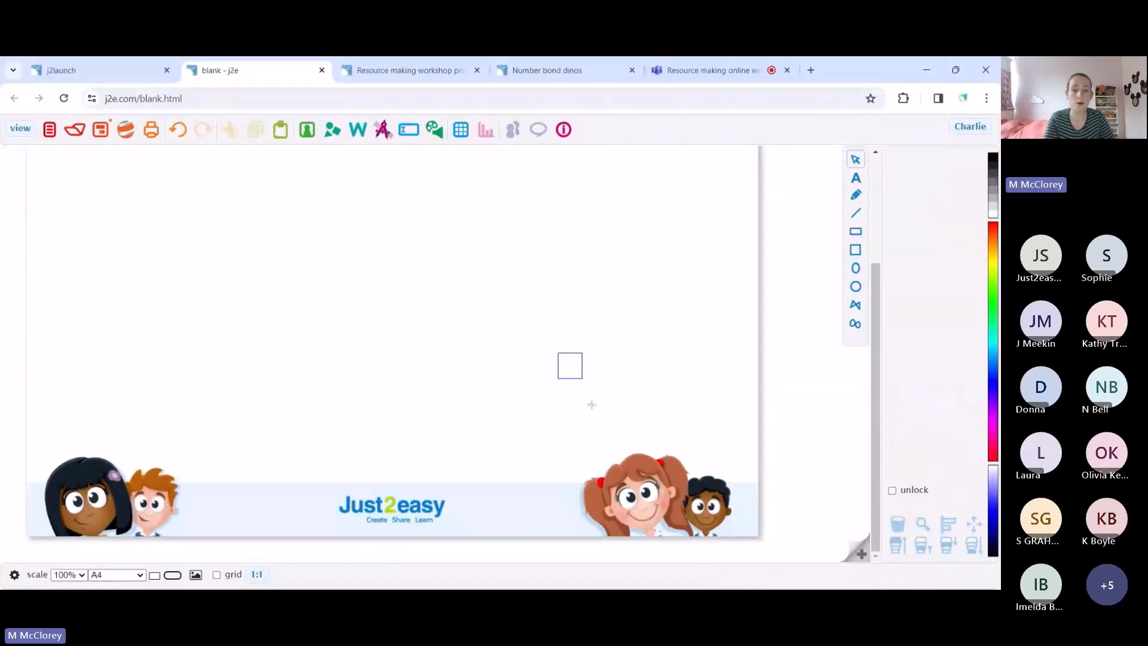
left_click(19, 128)
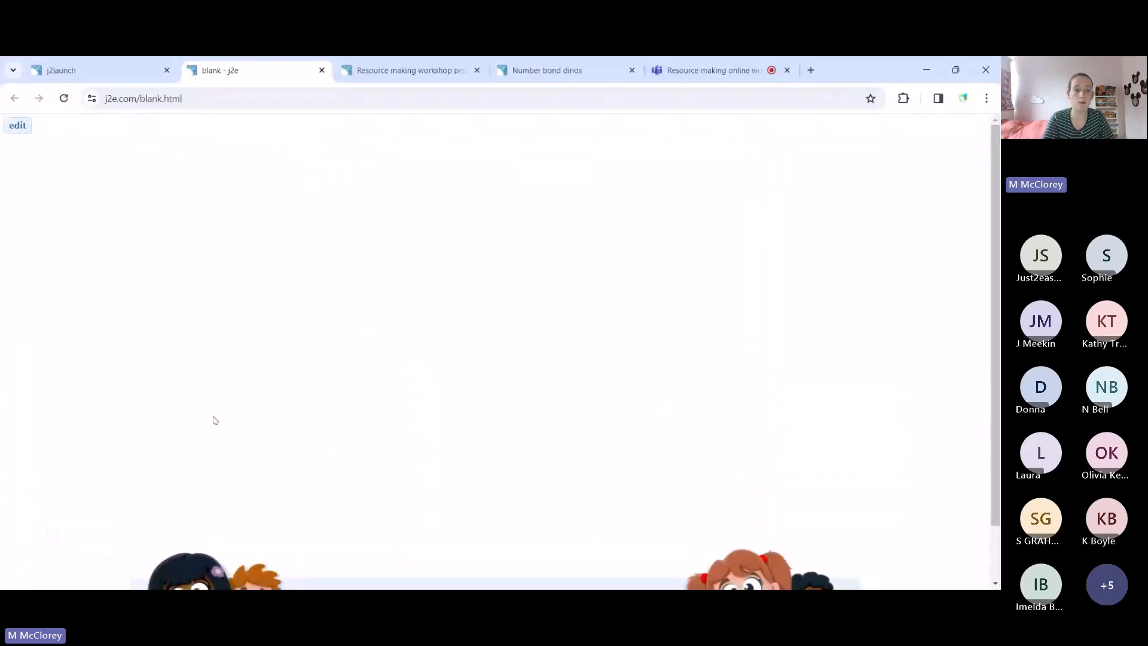
left_click(18, 126)
scroll(688, 349, "down", 3)
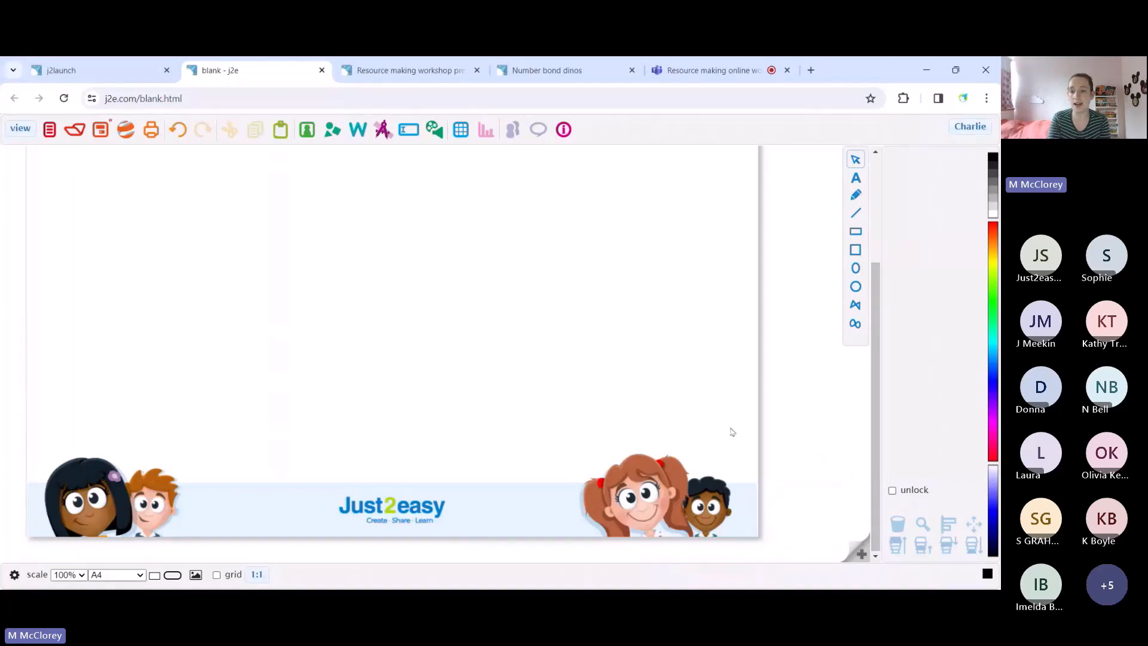
left_click(892, 491)
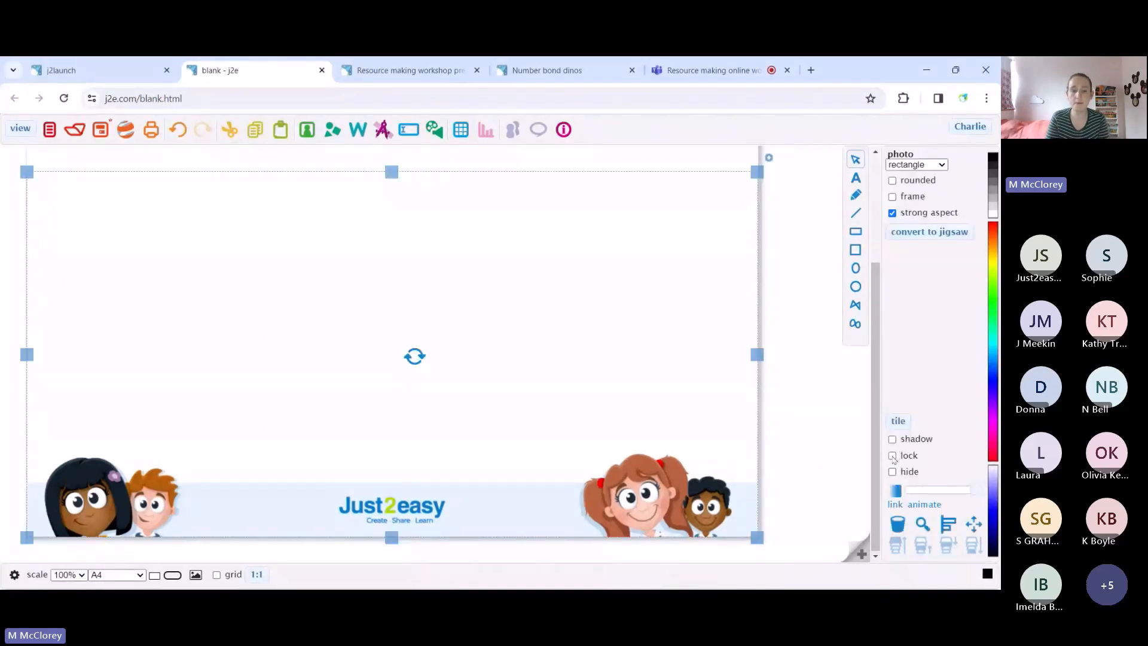
left_click(893, 456)
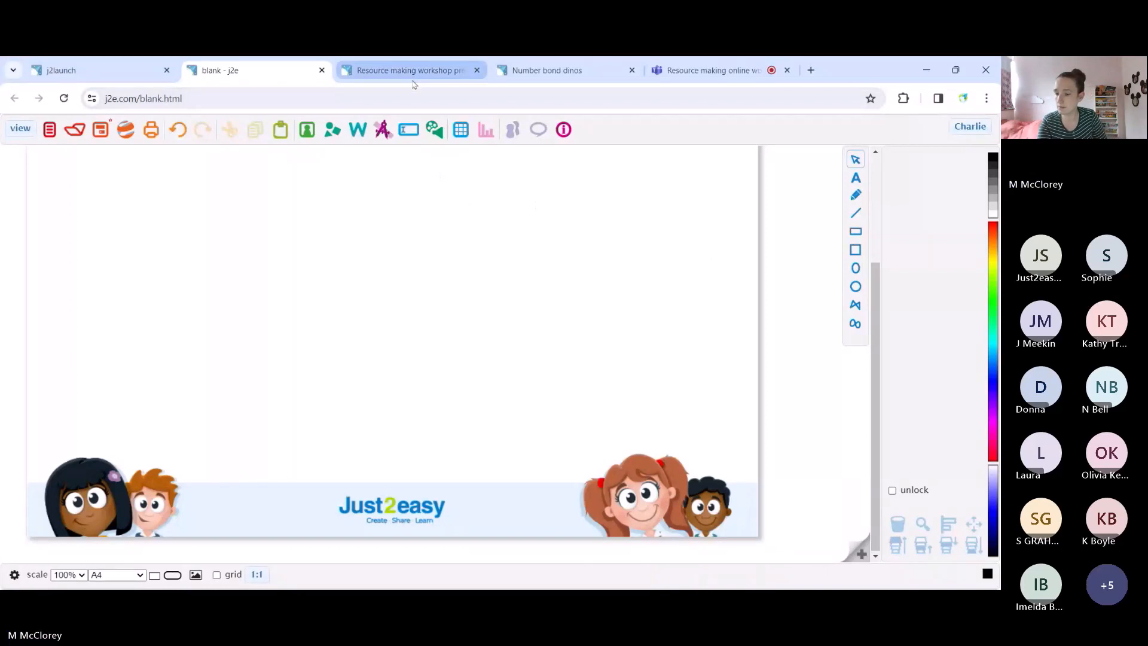
Add the title "Rocket number bonds", enlarge it to about size 49 and place it at the top of the page
scroll(310, 186, "up", 3)
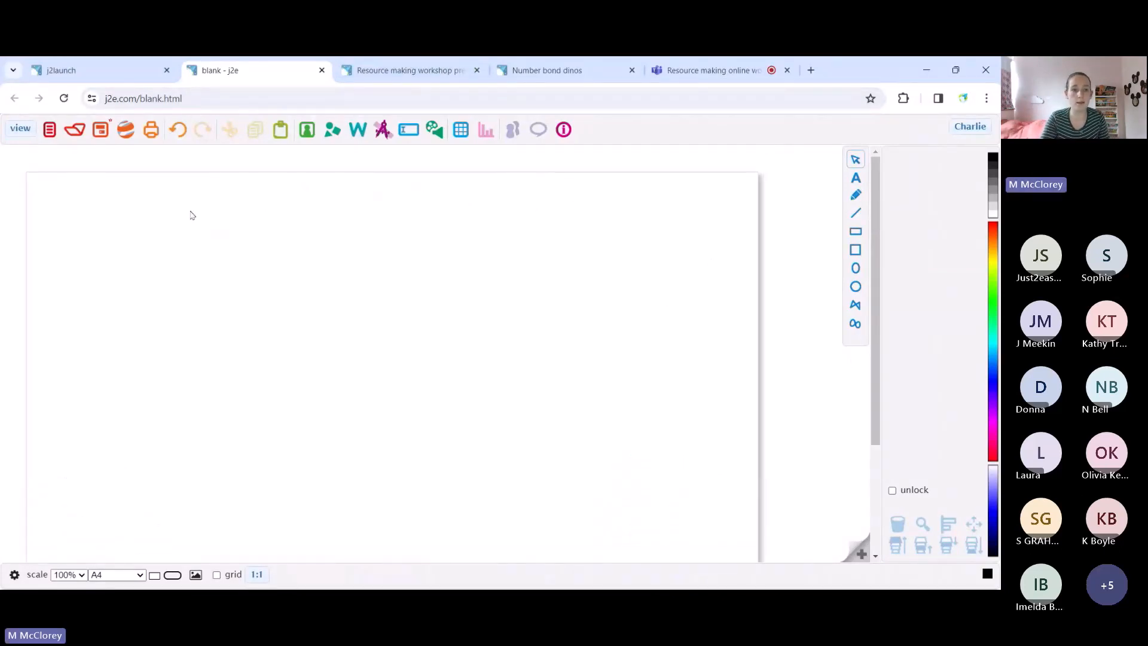
left_click(215, 233)
left_click(248, 243)
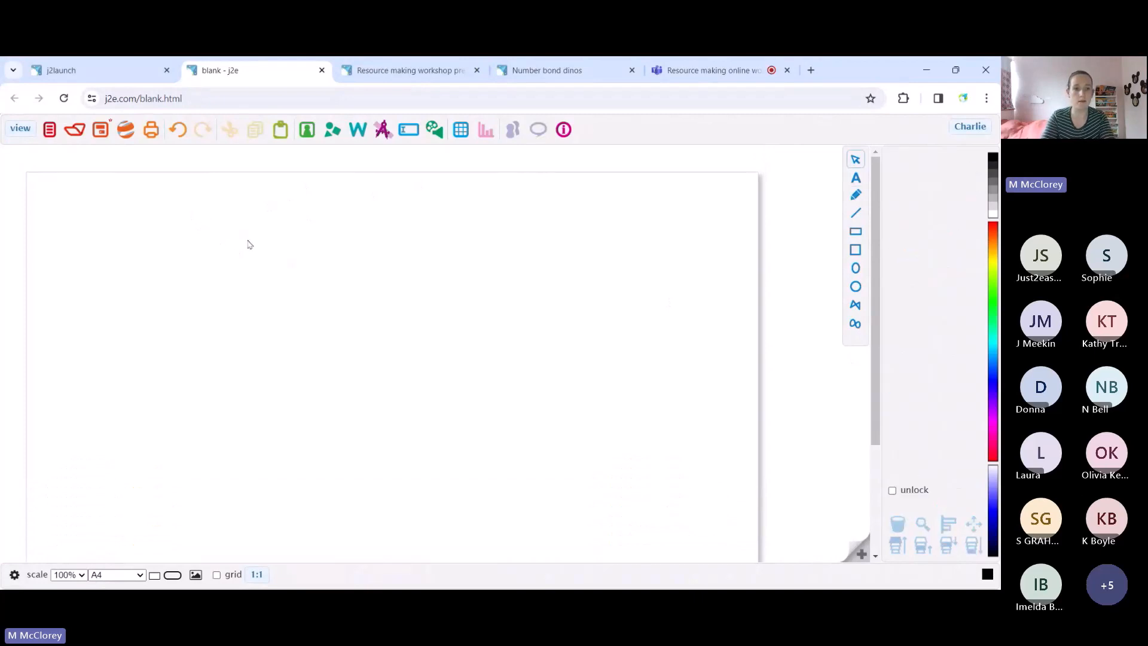
left_click(200, 223)
left_click(223, 234)
left_click(223, 234)
left_click(224, 237)
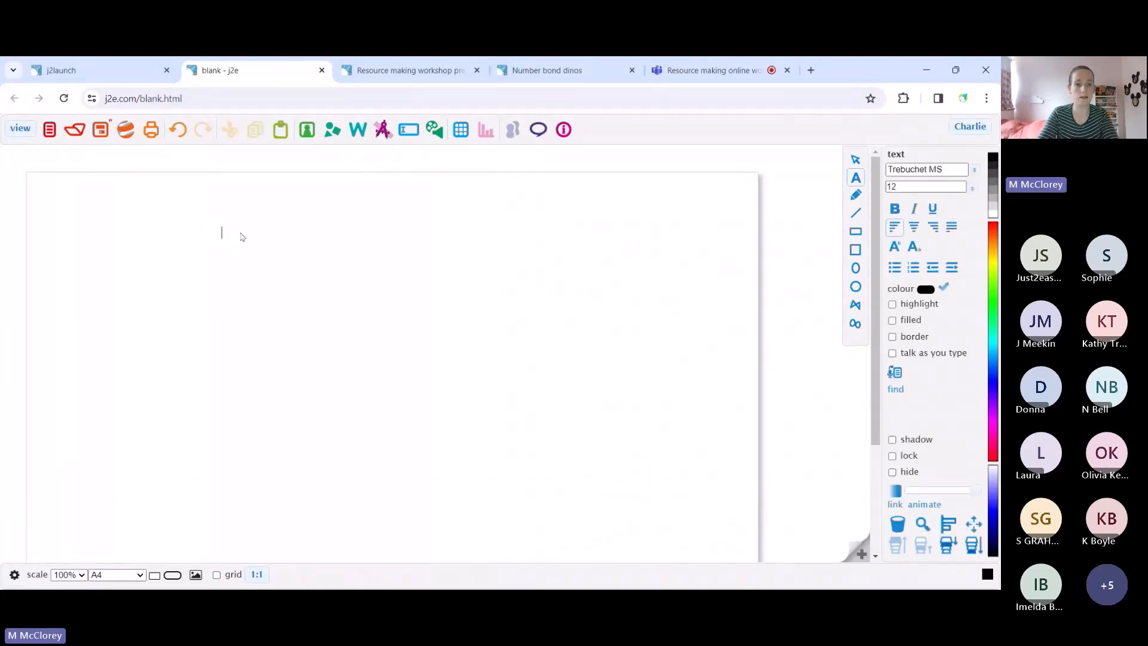
type("Rocket number bonds")
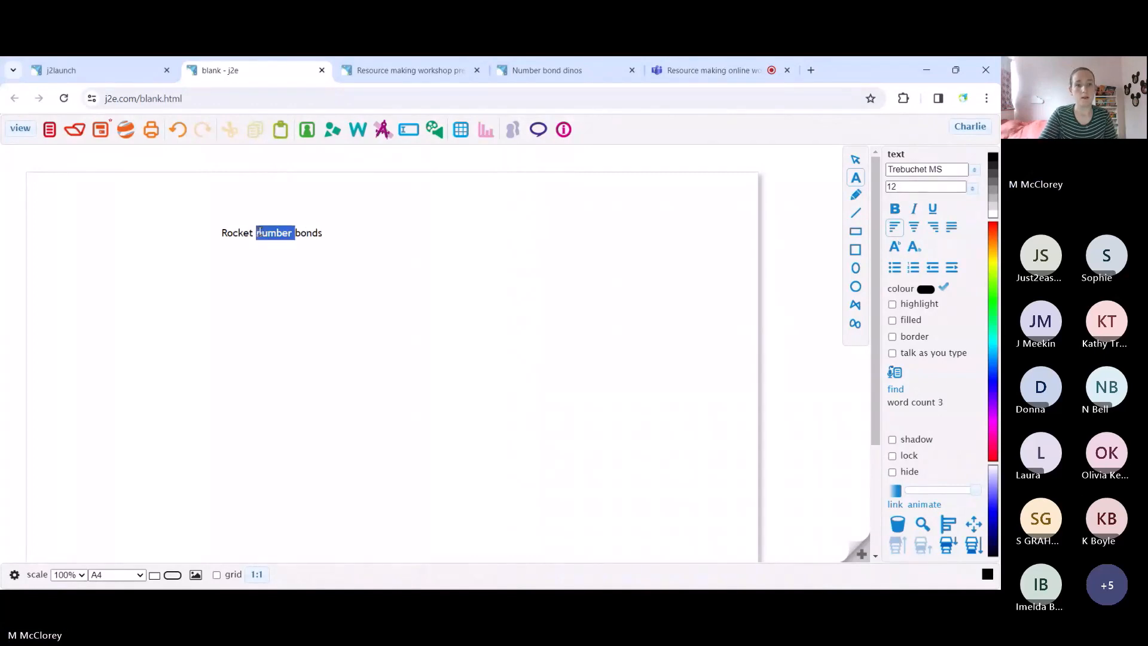
key("Escape")
left_click_drag(329, 242, 691, 283)
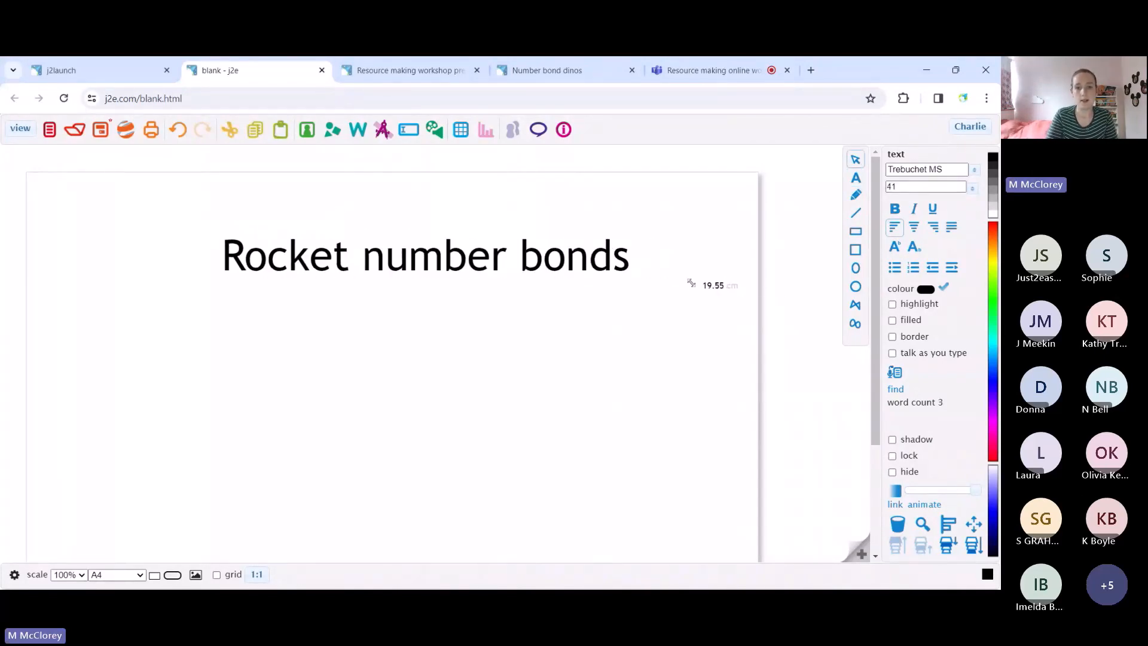
left_click_drag(474, 256, 368, 206)
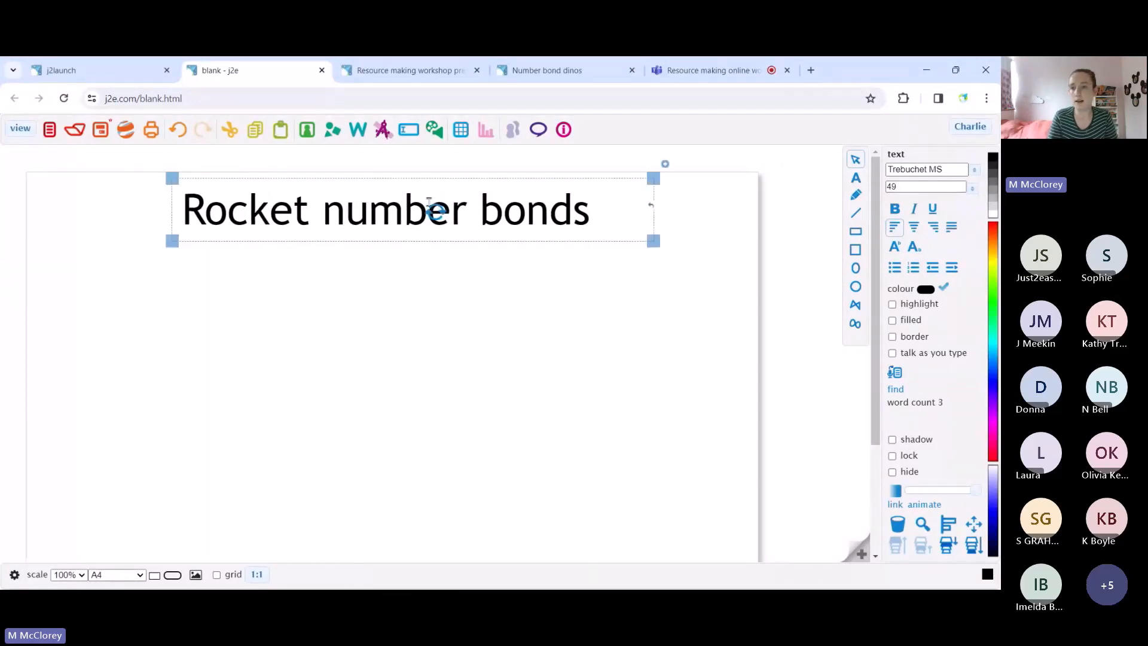
Set the title's font to Luckiest Guy, centre it across the page and lock it
left_click(974, 170)
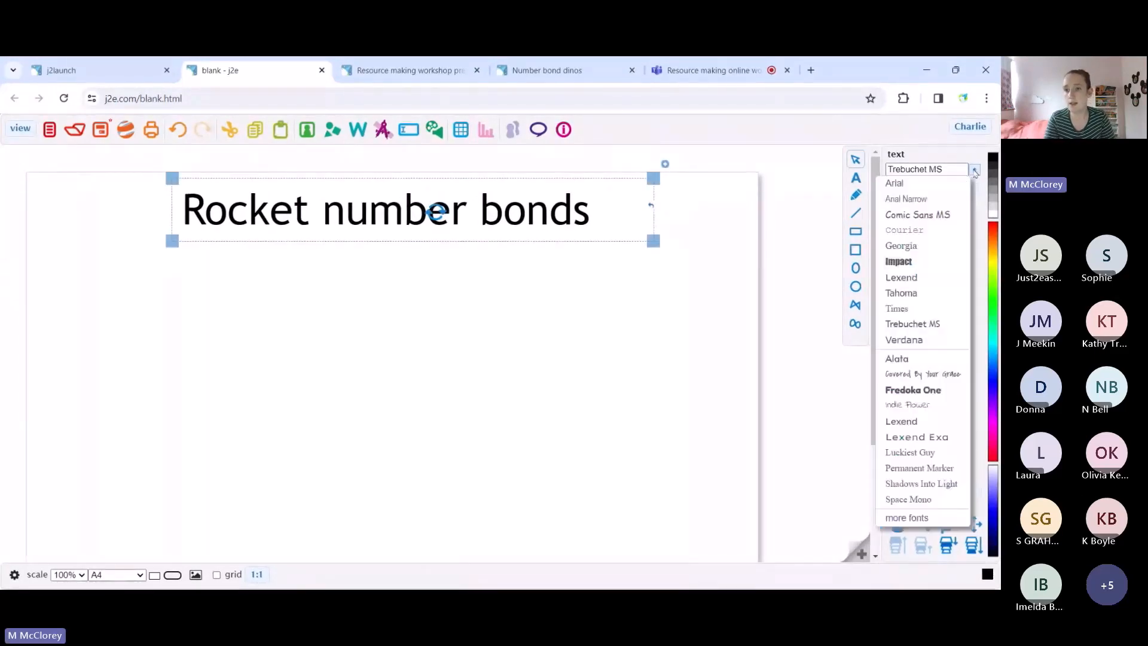
left_click(913, 453)
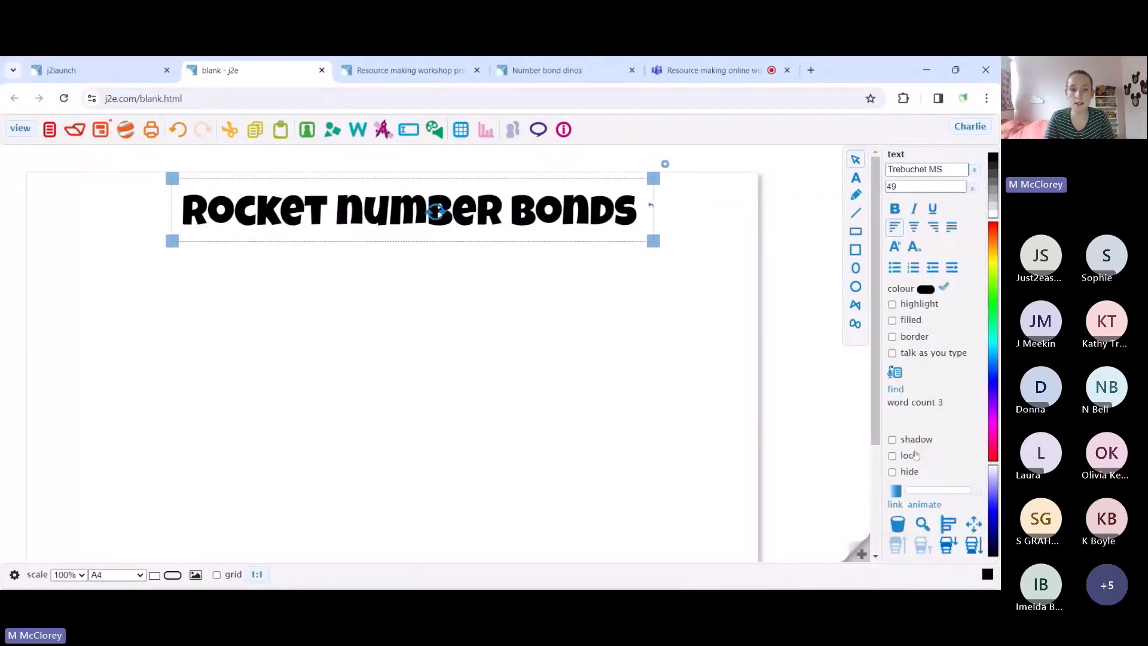
left_click_drag(256, 227, 242, 232)
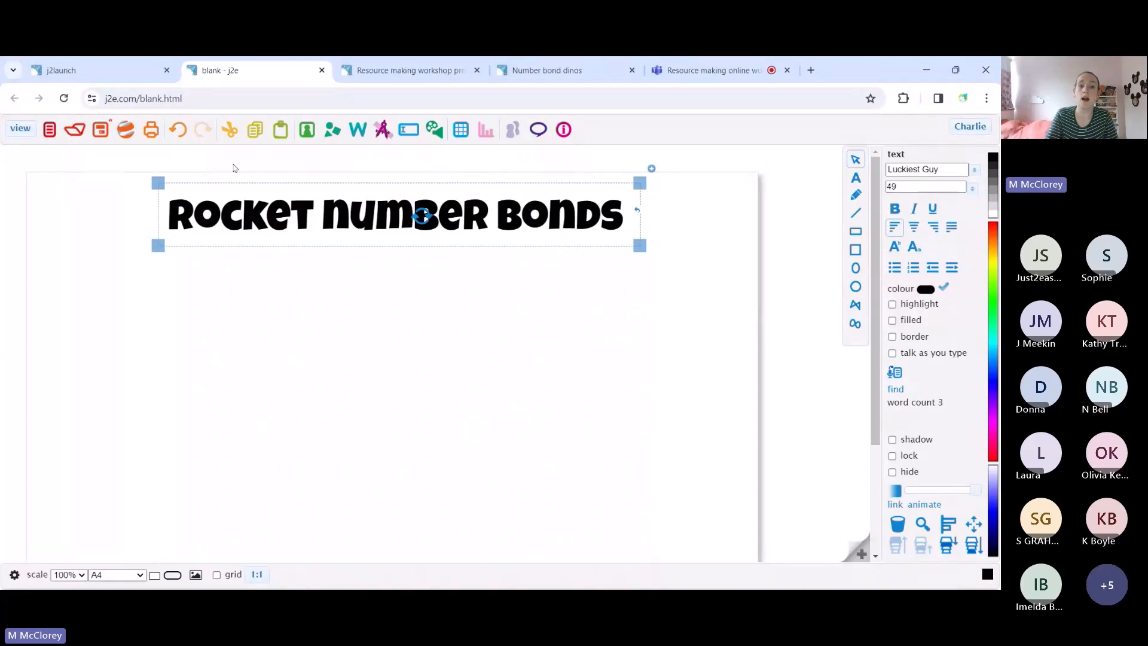
left_click(892, 456)
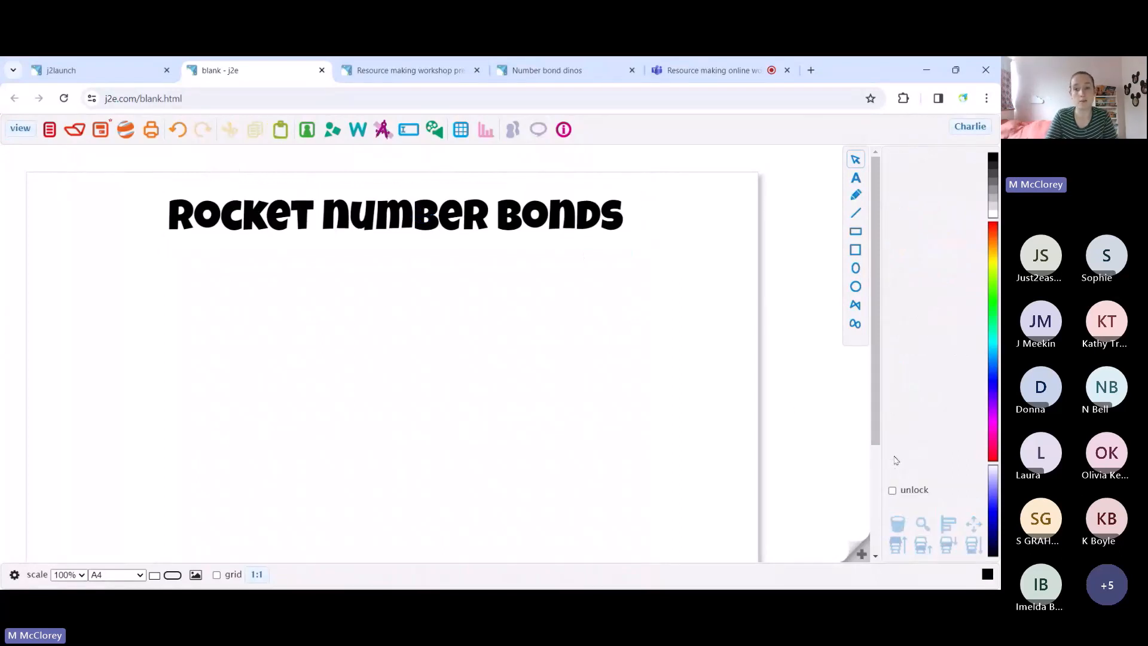
Place the saved blue dinosaur head picture under the title and delete it again
scroll(826, 419, "down", 1)
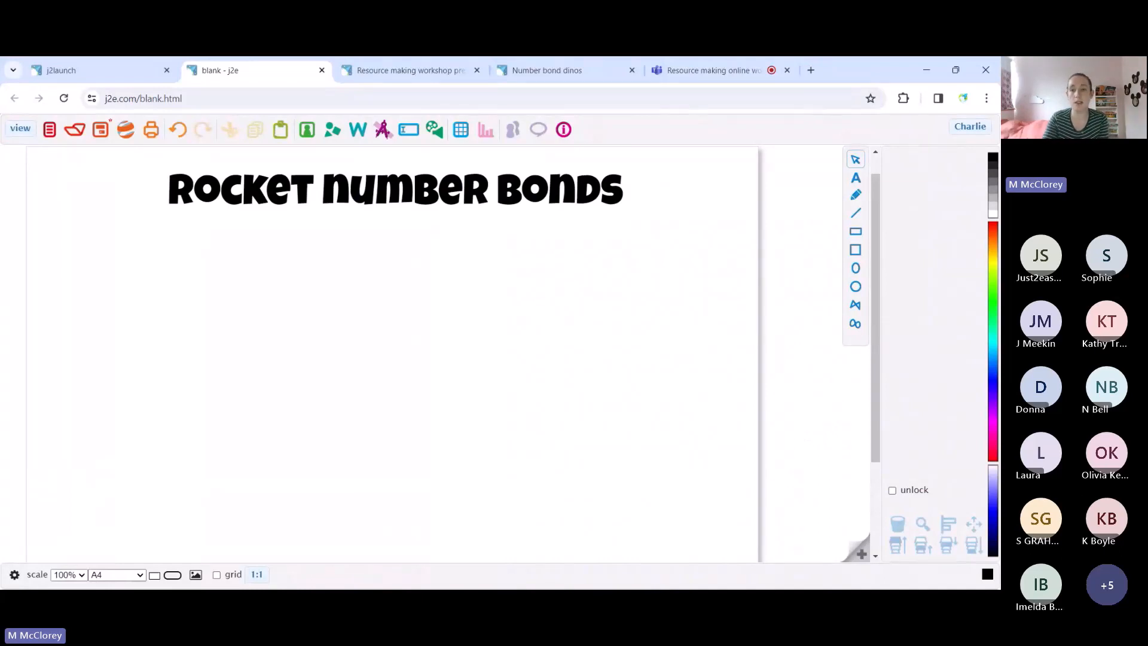
left_click(309, 135)
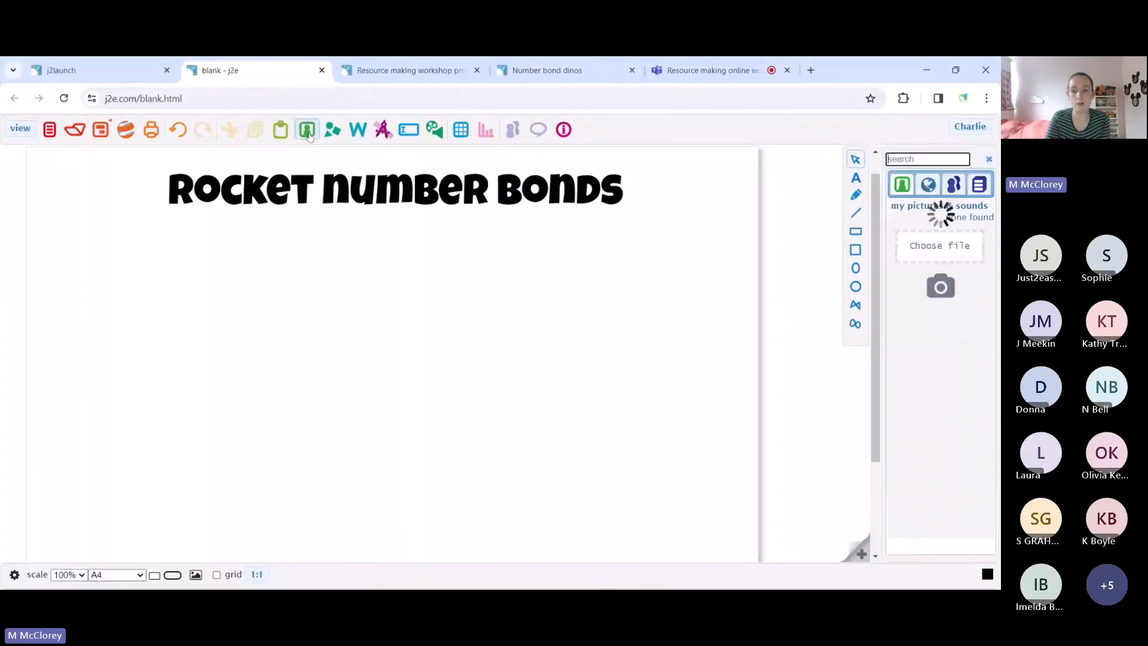
mouse_move(990, 336)
left_mouse_down()
mouse_move(990, 358)
mouse_move(991, 338)
left_mouse_up()
left_click_drag(940, 445, 235, 342)
left_click(189, 291)
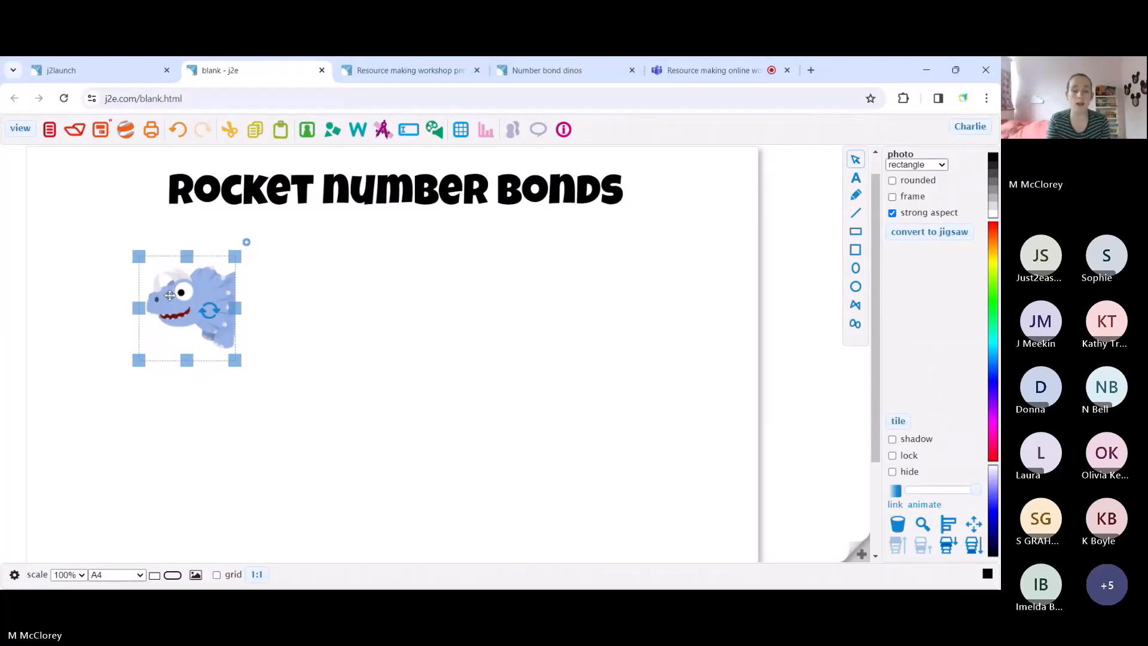
left_click_drag(167, 299, 153, 317)
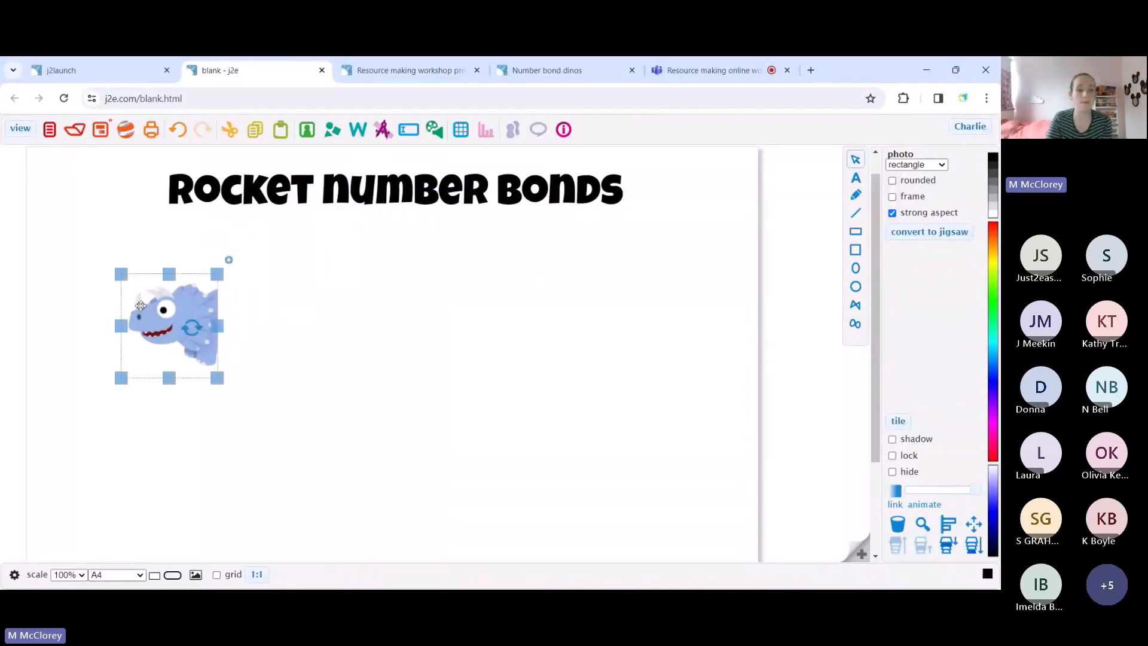
key("Delete")
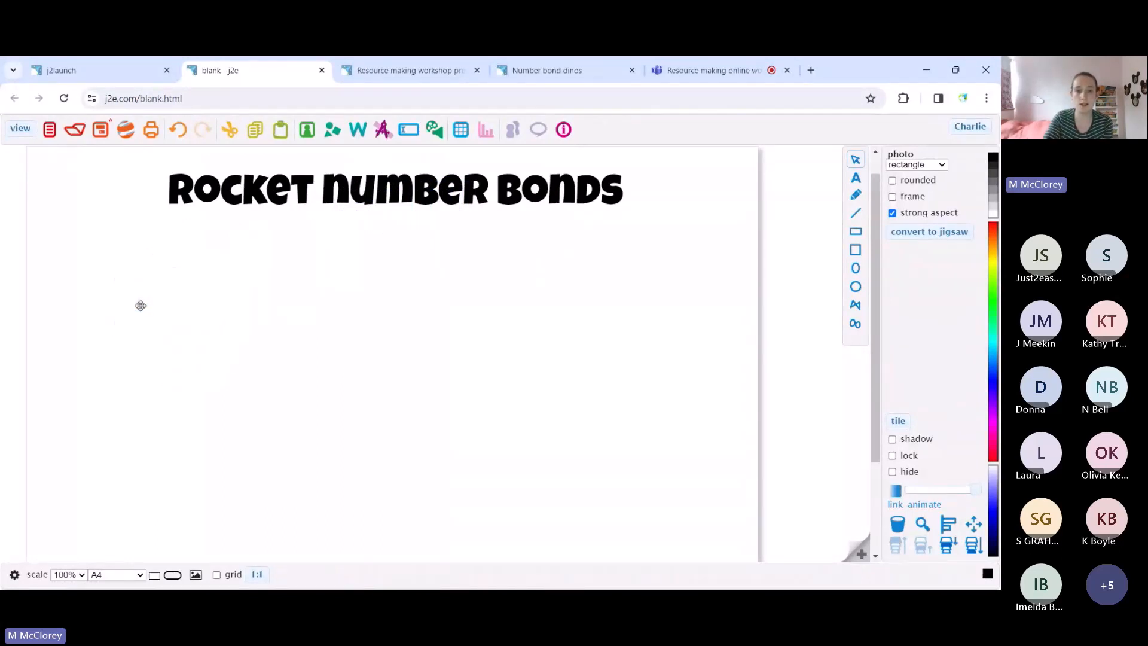
Insert the saved rocket picture beneath the title and look at the web picture search options
left_click(309, 137)
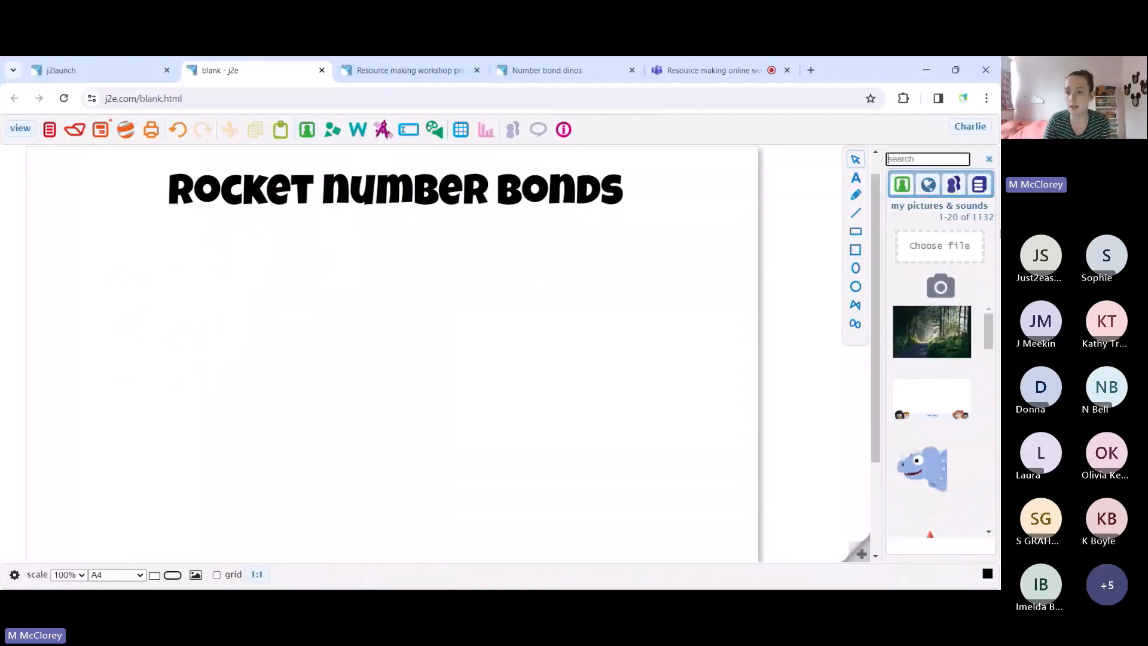
scroll(927, 407, "down", 2)
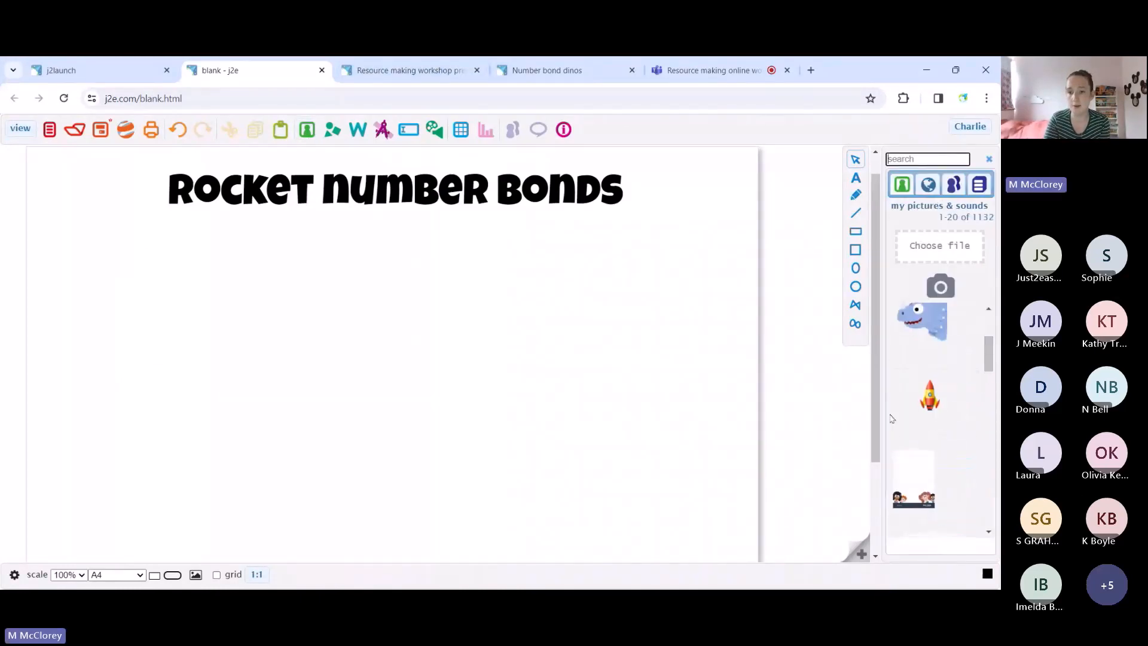
left_click_drag(924, 413, 174, 357)
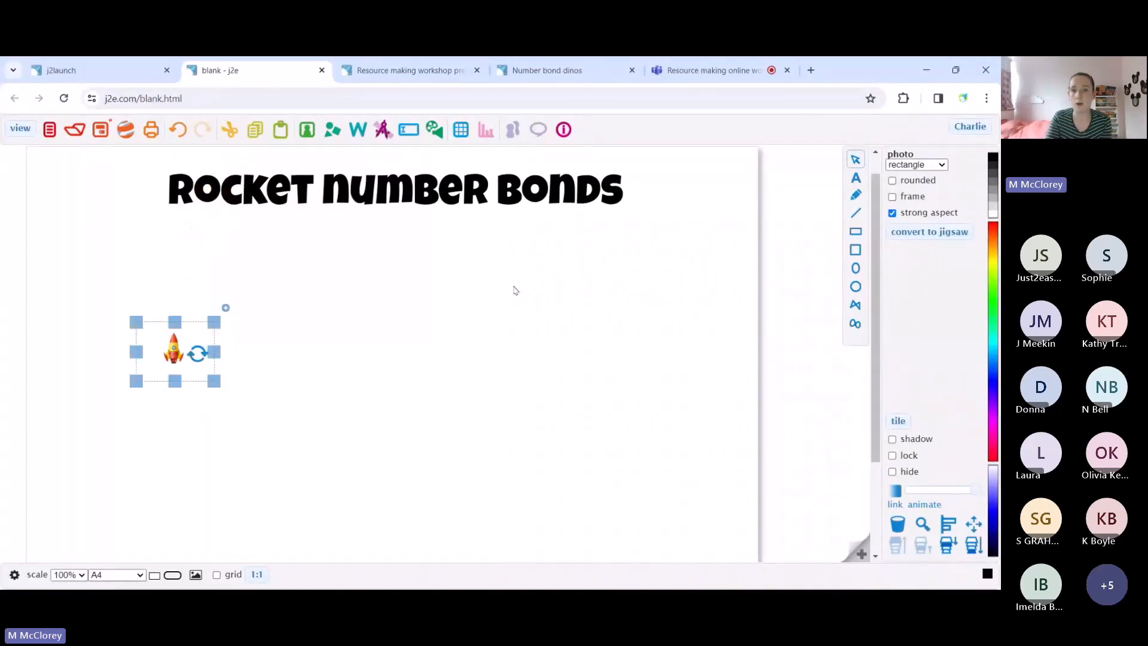
left_click(306, 129)
left_click(926, 186)
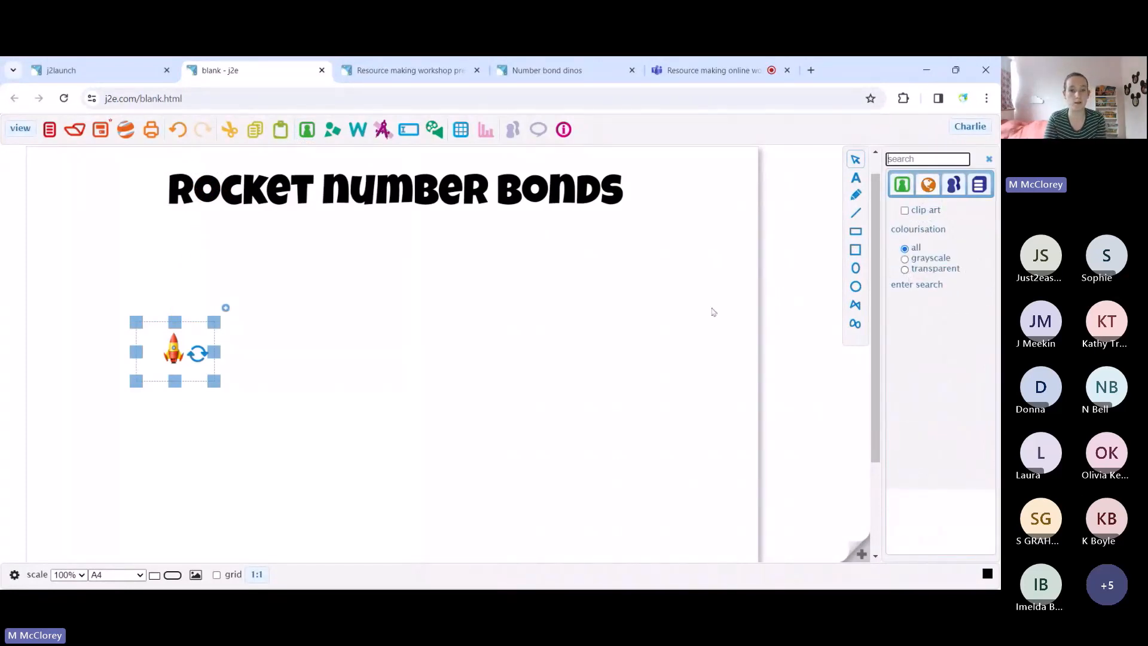
left_click(184, 275)
Enlarge the rocket picture, crop its empty margins and place it beneath the title on the page's left side
left_click(177, 351)
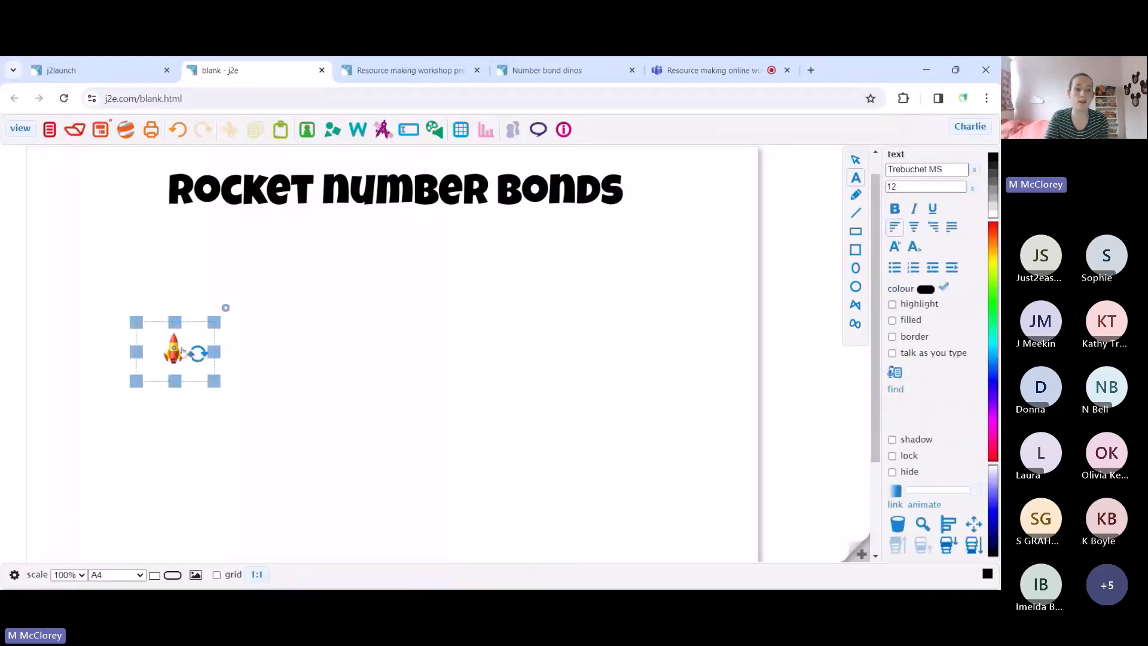
left_click_drag(136, 322, 2, 122)
left_click_drag(211, 404, 309, 458)
left_click_drag(155, 247, 146, 426)
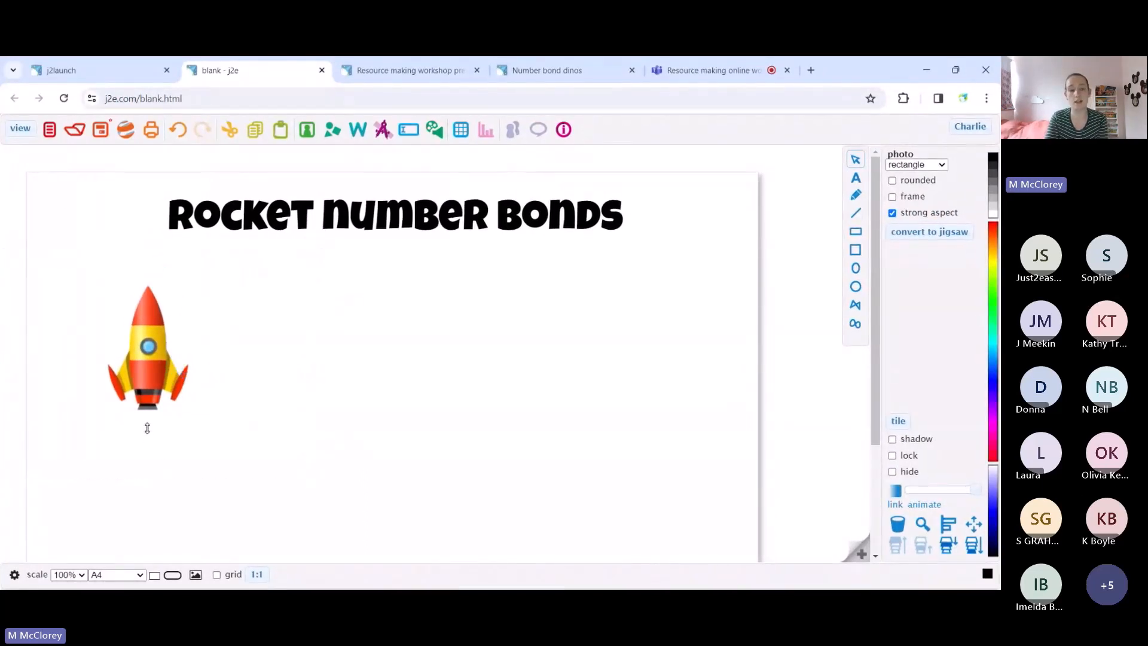
left_click_drag(312, 345, 205, 346)
left_click_drag(3, 346, 91, 354)
left_click_drag(90, 262, 31, 175)
left_click_drag(127, 375, 181, 474)
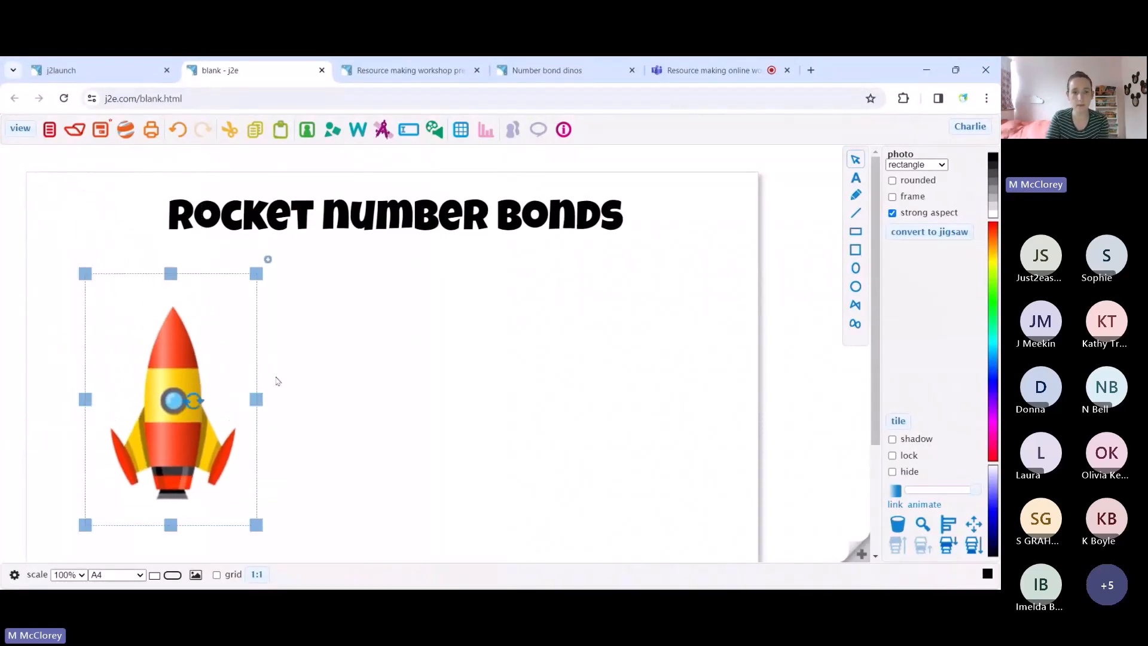
Duplicate the rocket three times across the page and crop the first rocket to its top half
left_click_drag(267, 258, 768, 219)
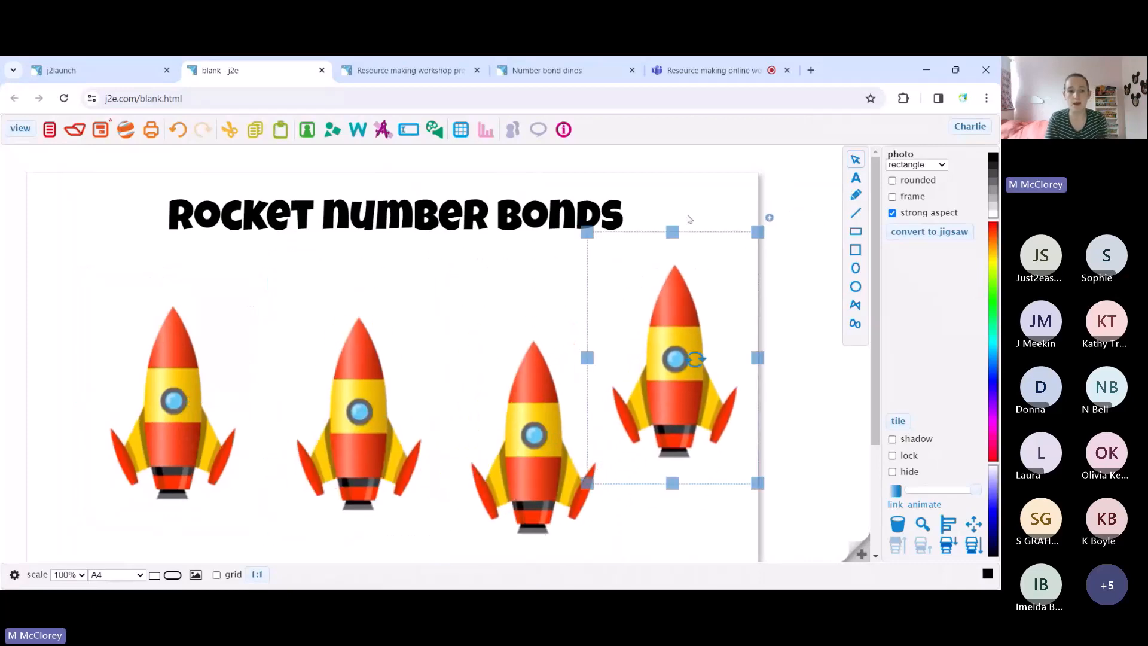
left_click(160, 518)
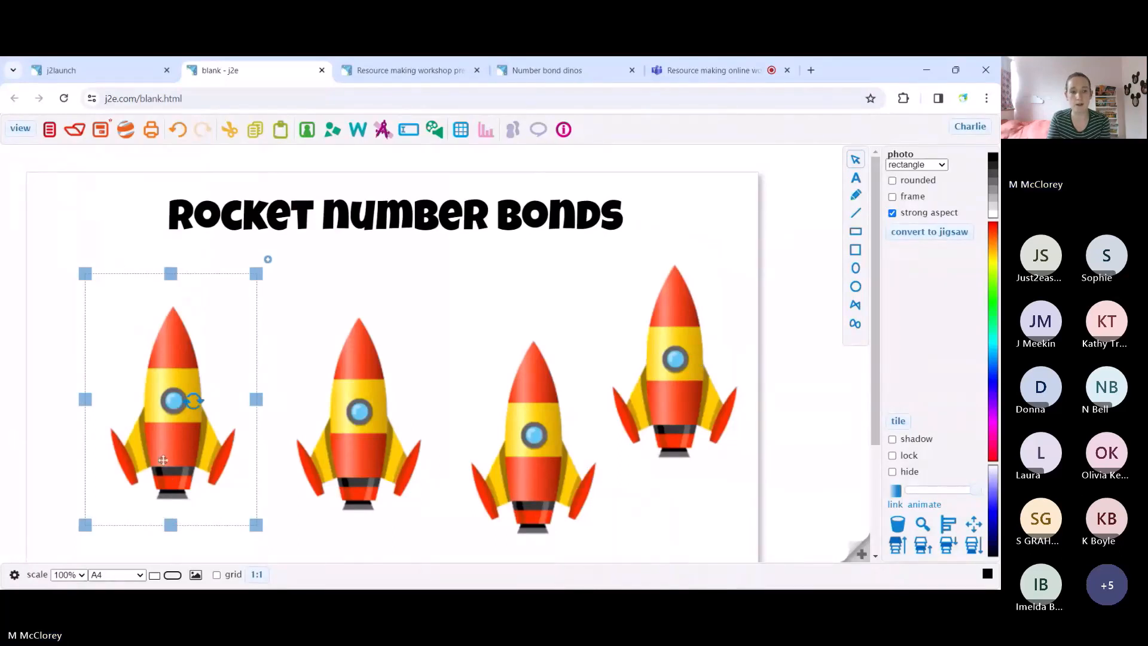
left_click_drag(171, 527, 171, 424)
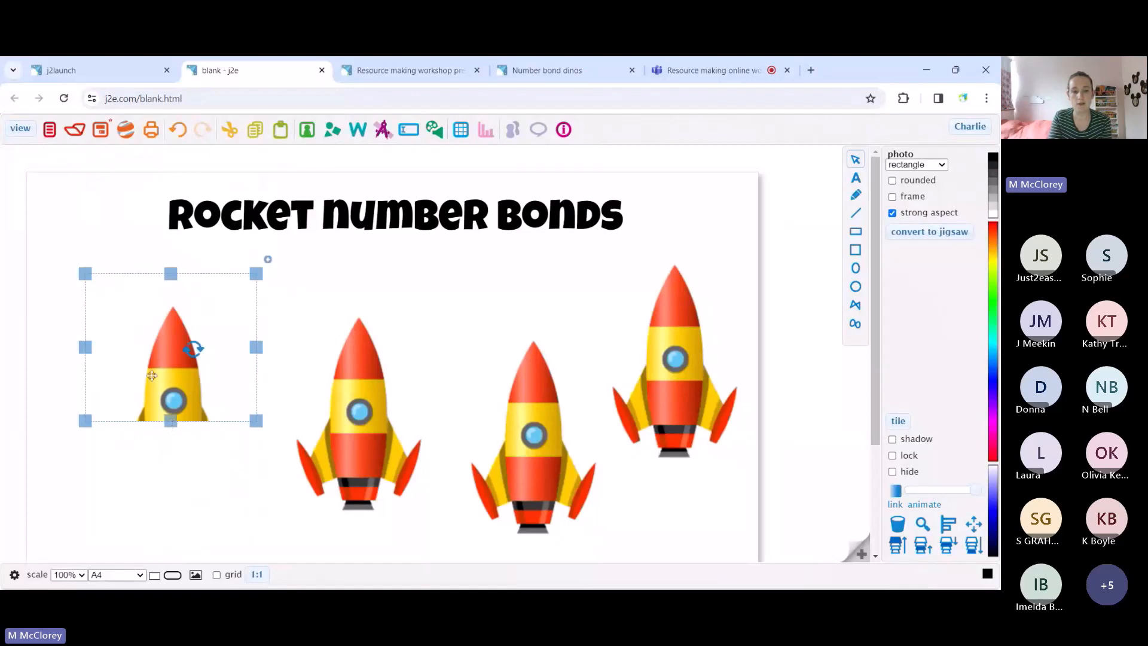
left_click_drag(154, 342, 119, 330)
Crop the second rocket to its bottom half and move that base up beside the cropped rocket top
left_click(384, 386)
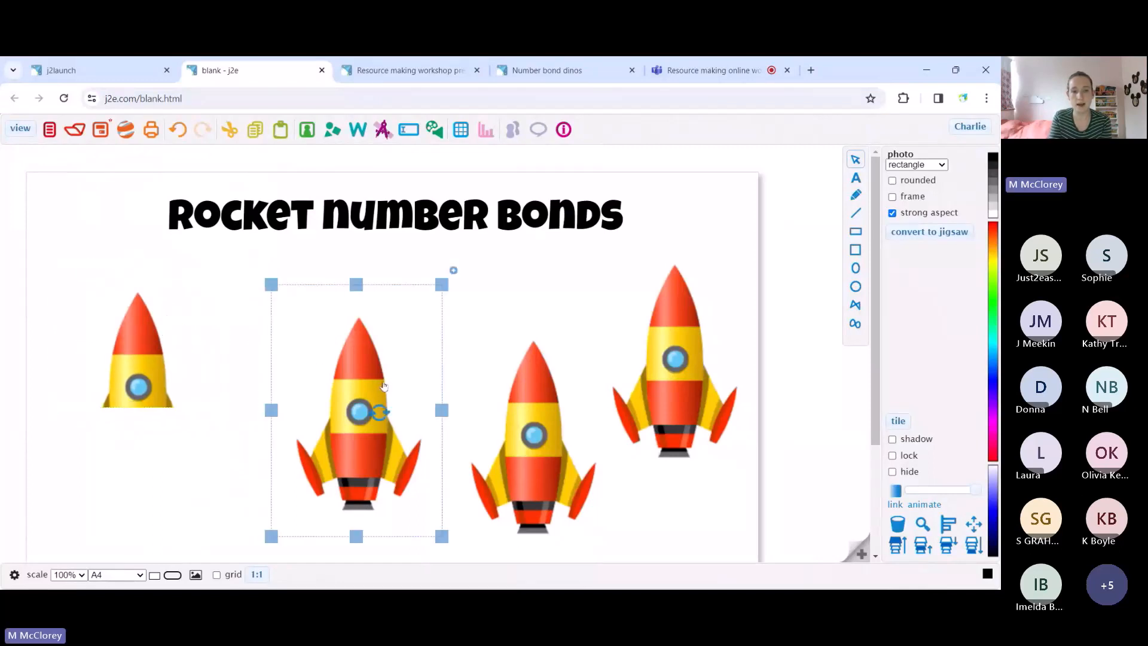
left_click_drag(357, 285, 373, 436)
left_click_drag(378, 481, 333, 362)
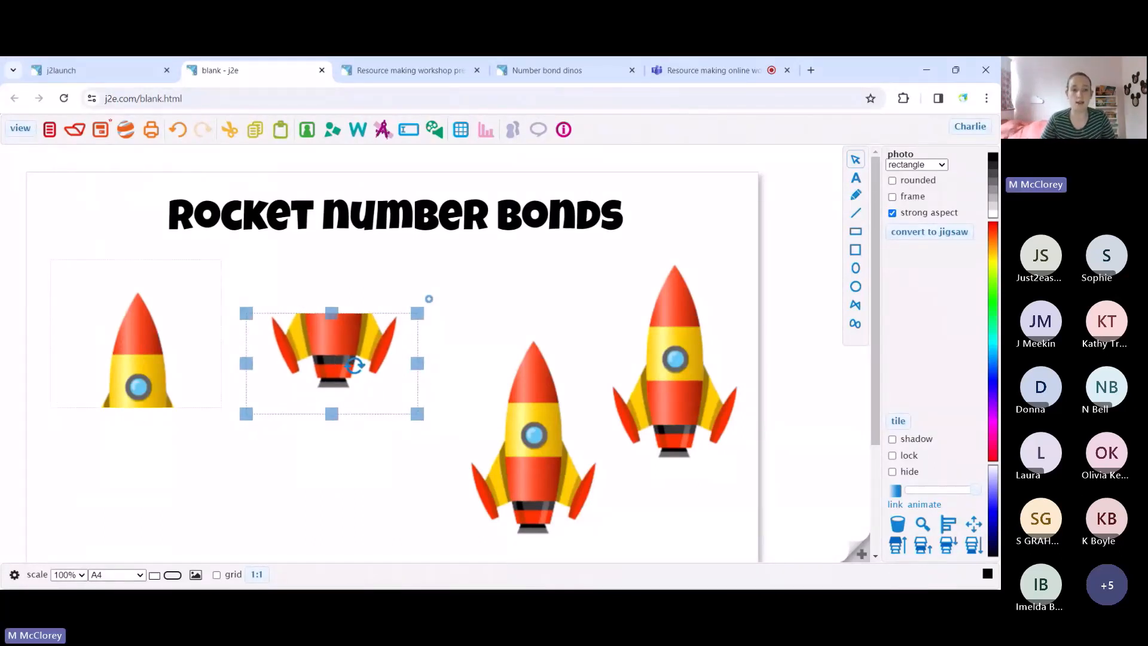
Look at the Number bond dinos example, return to the rocket page and add separate text boxes 3 and 7
left_click(565, 71)
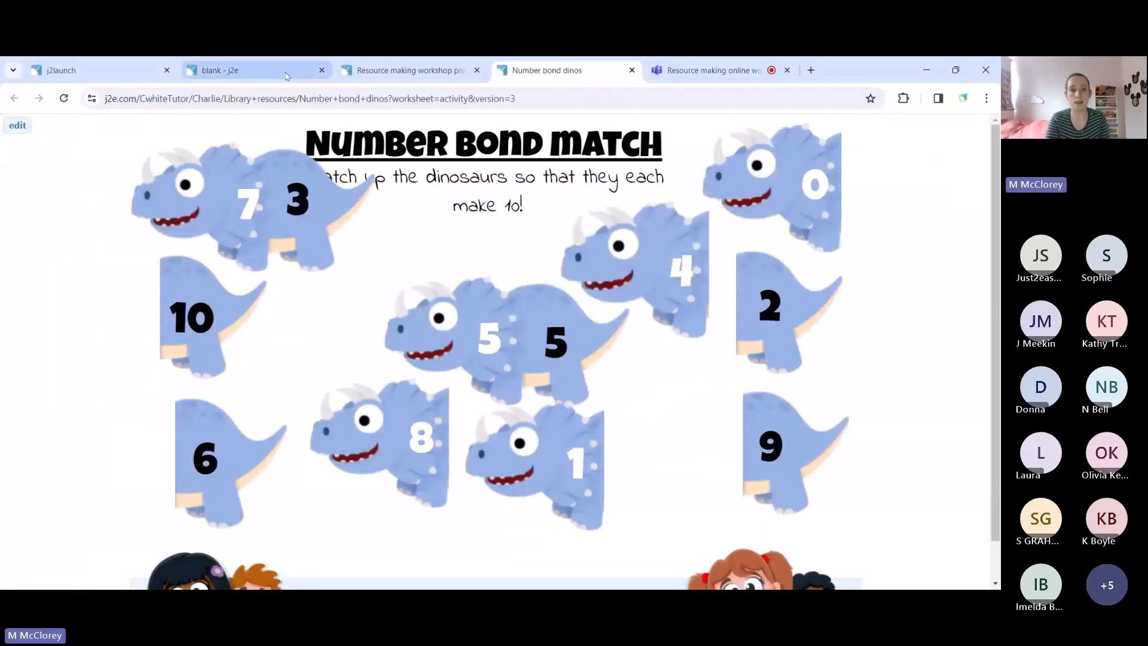
left_click(252, 77)
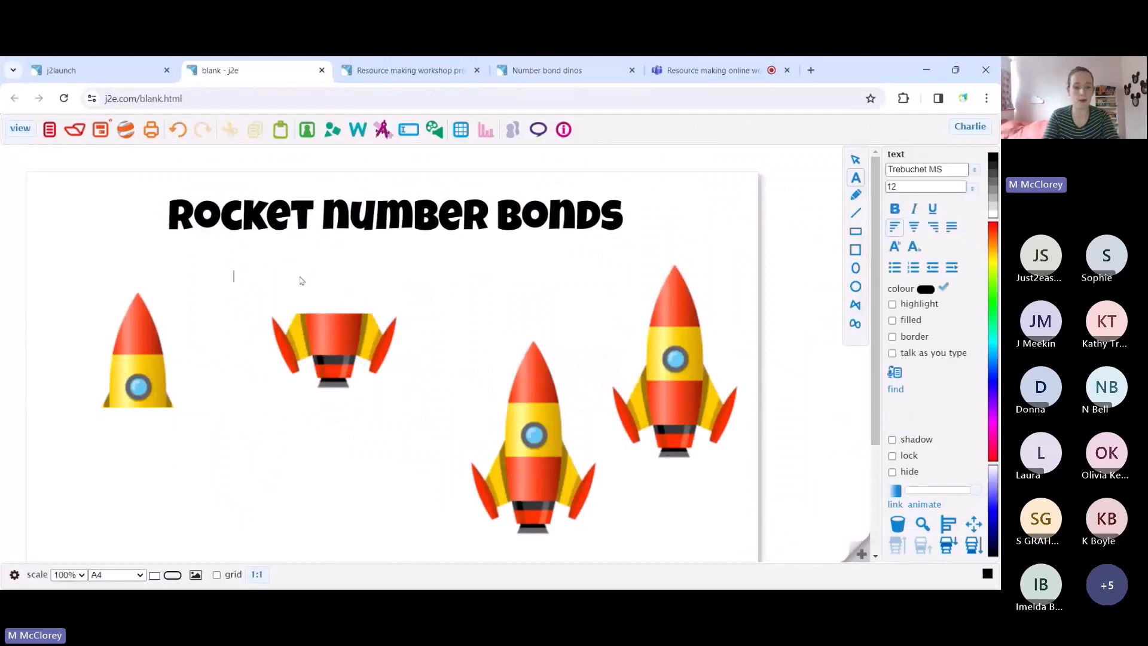
type("3")
left_click(367, 269)
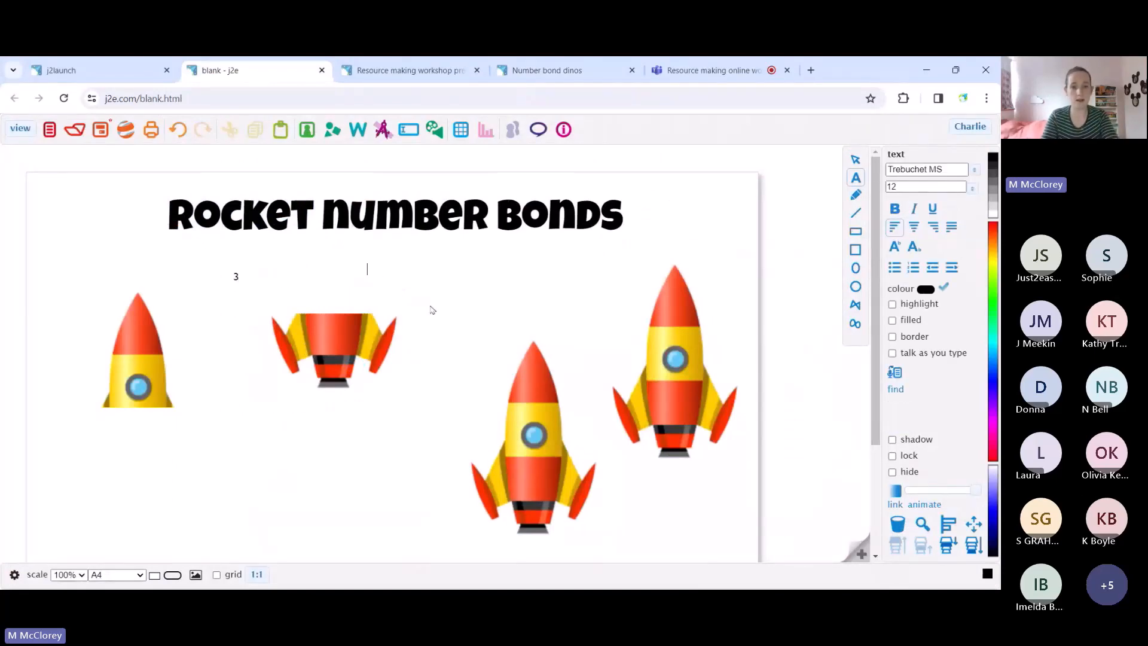
type("7")
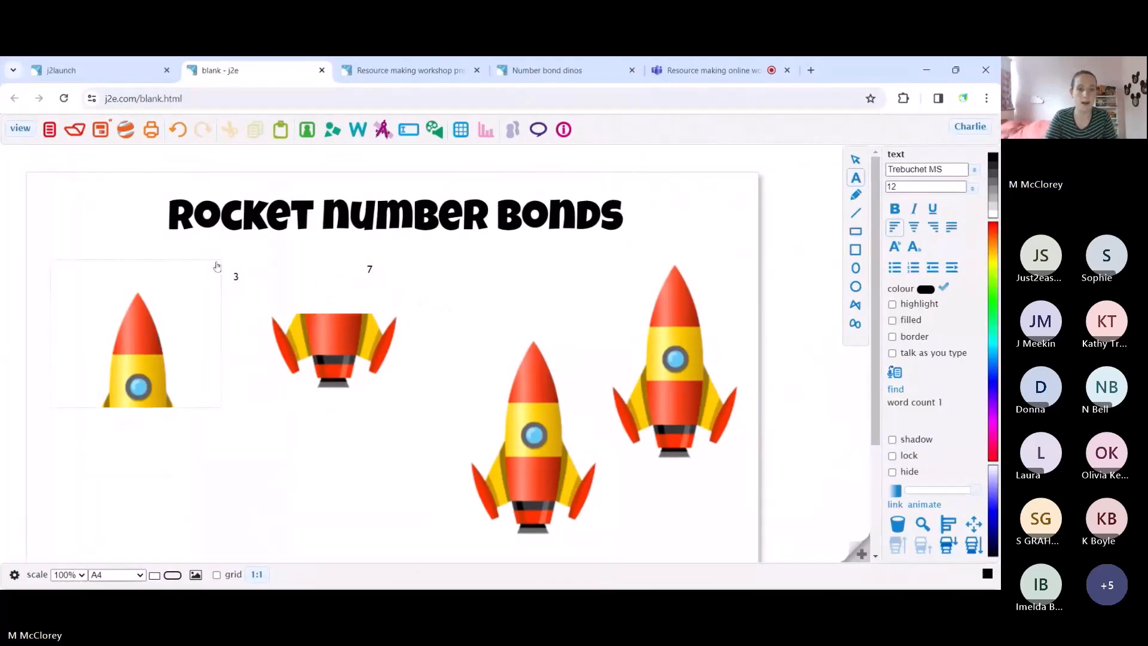
Set both numbers, 3 and 7, to size 36 in the Luckiest Guy font
left_click_drag(234, 256, 384, 302)
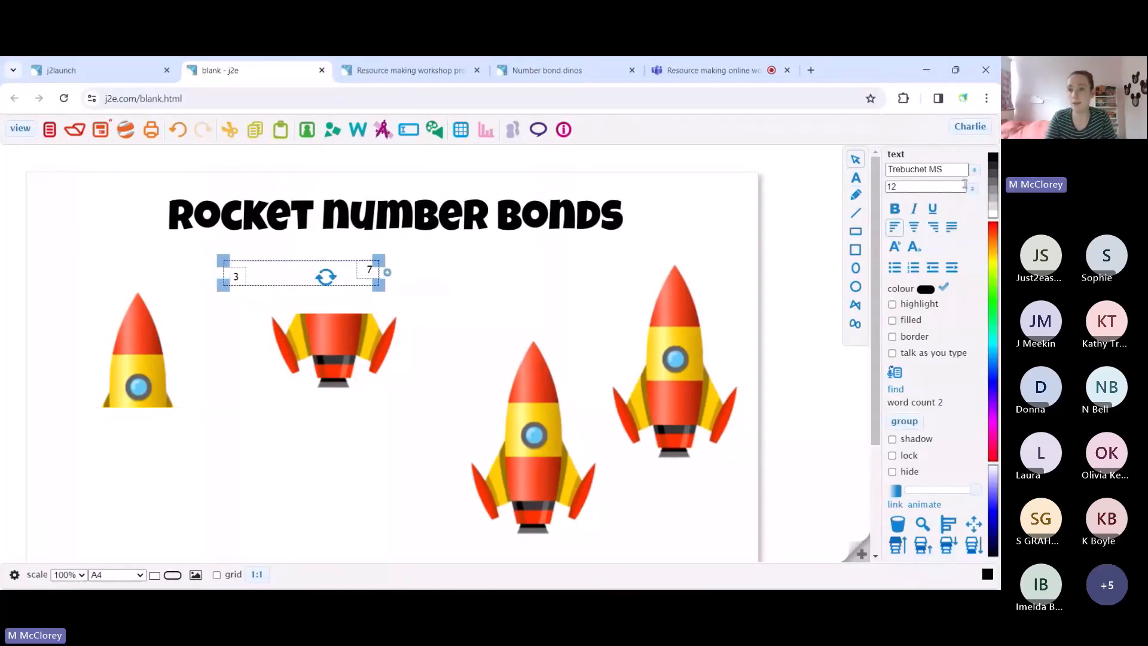
left_click(974, 188)
left_click(929, 286)
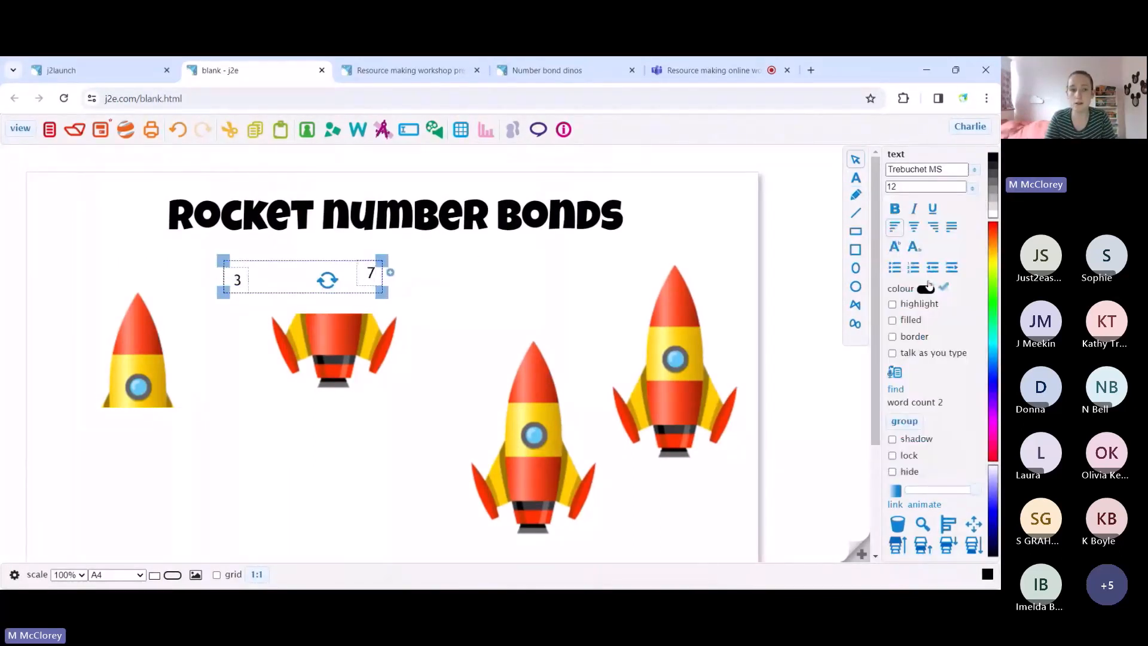
left_click(975, 190)
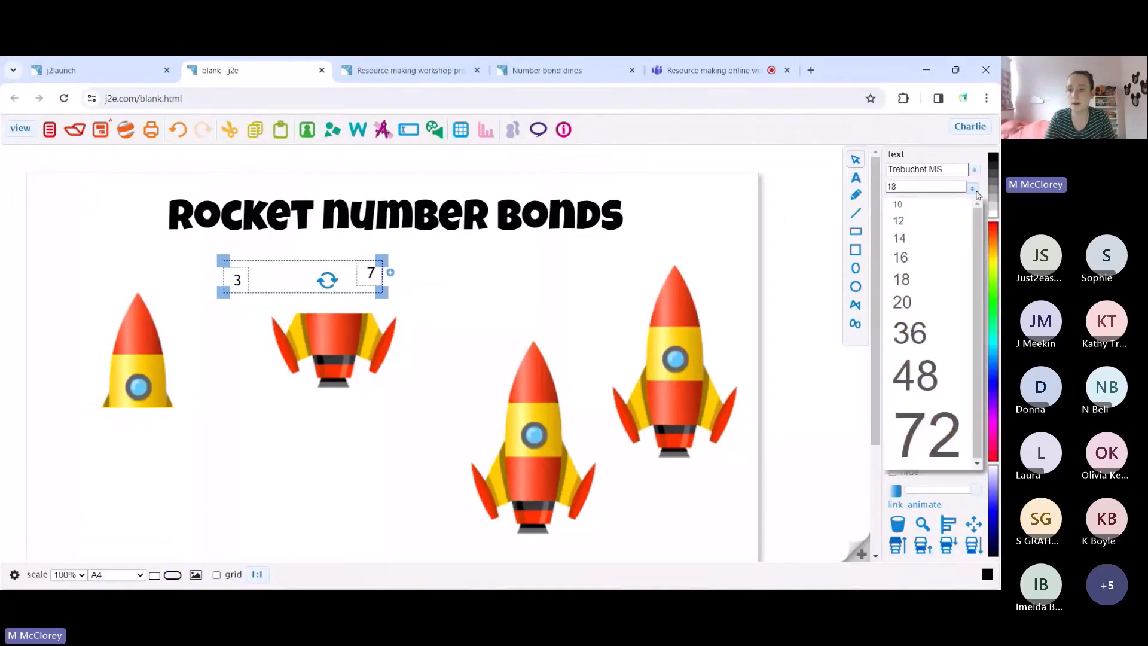
left_click(910, 333)
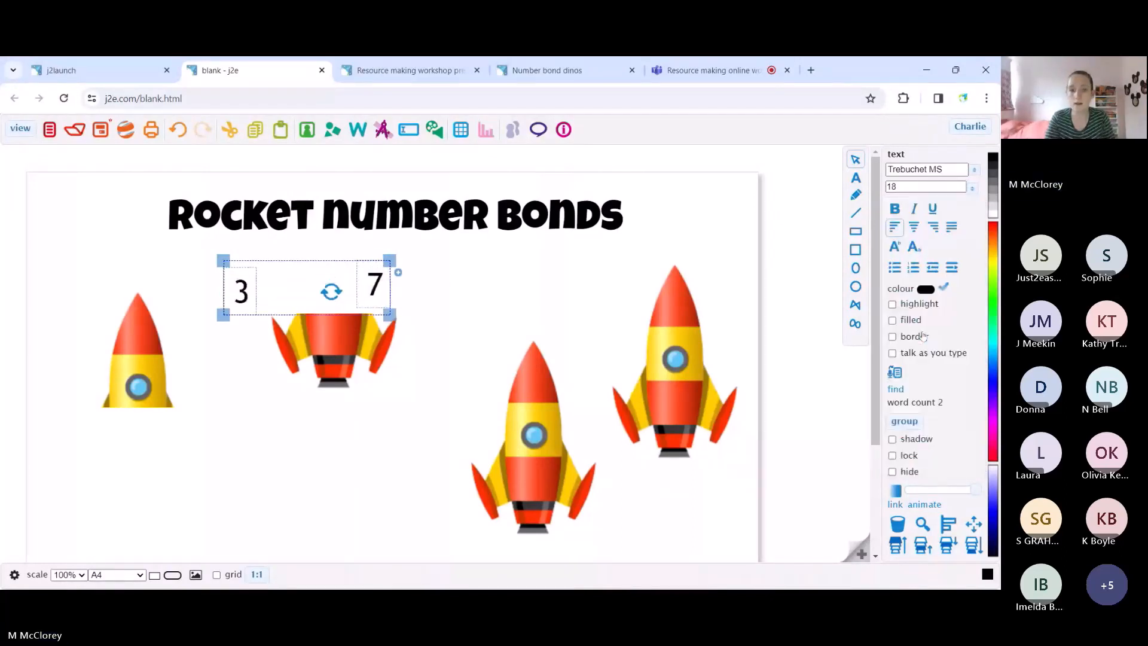
left_click(975, 170)
left_click(918, 457)
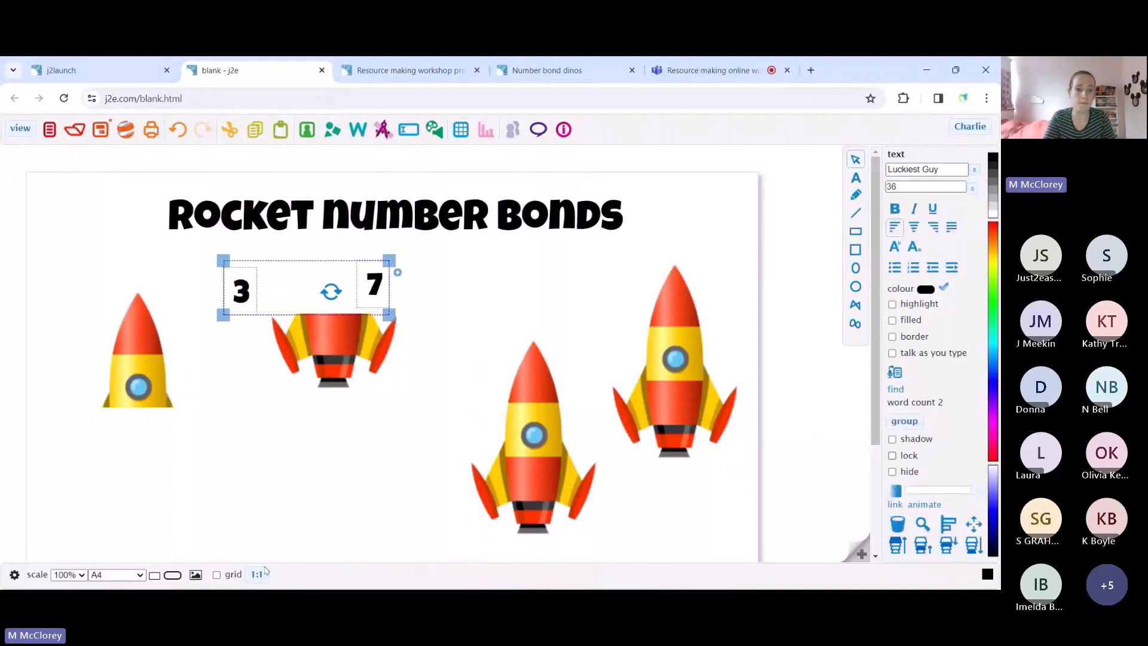
Place the 3 on the rocket top and the 7 on the rocket base, adjusting the top's position behind its number
left_click(242, 281)
left_click_drag(242, 281, 136, 357)
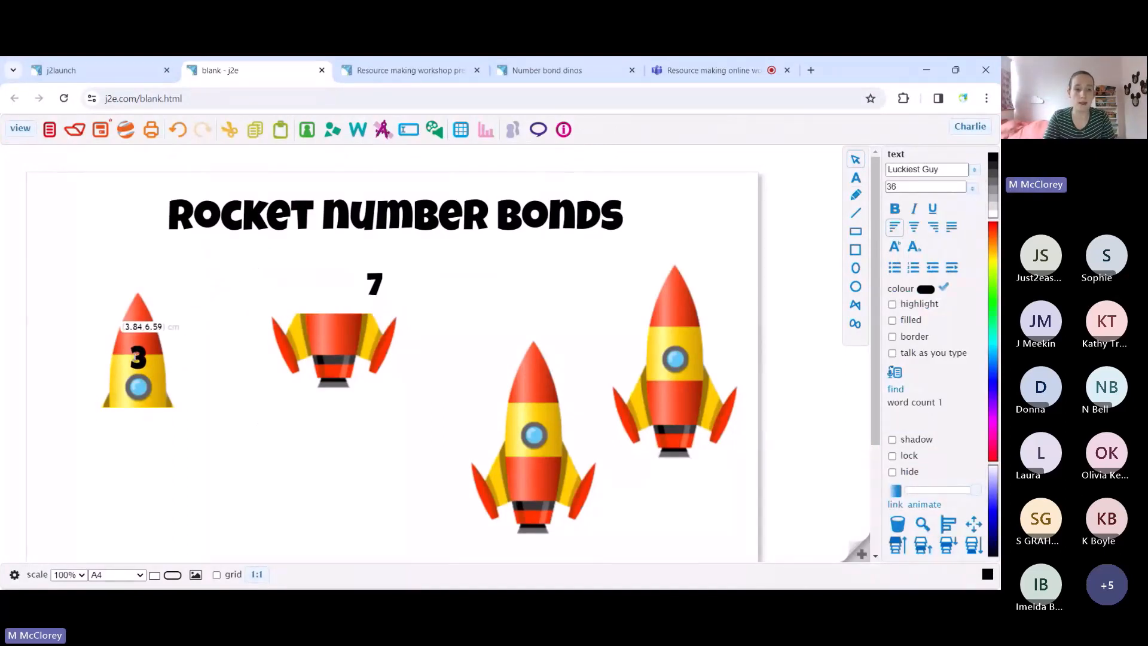
left_click_drag(375, 283, 335, 337)
left_click_drag(123, 323, 123, 391)
left_click(97, 241)
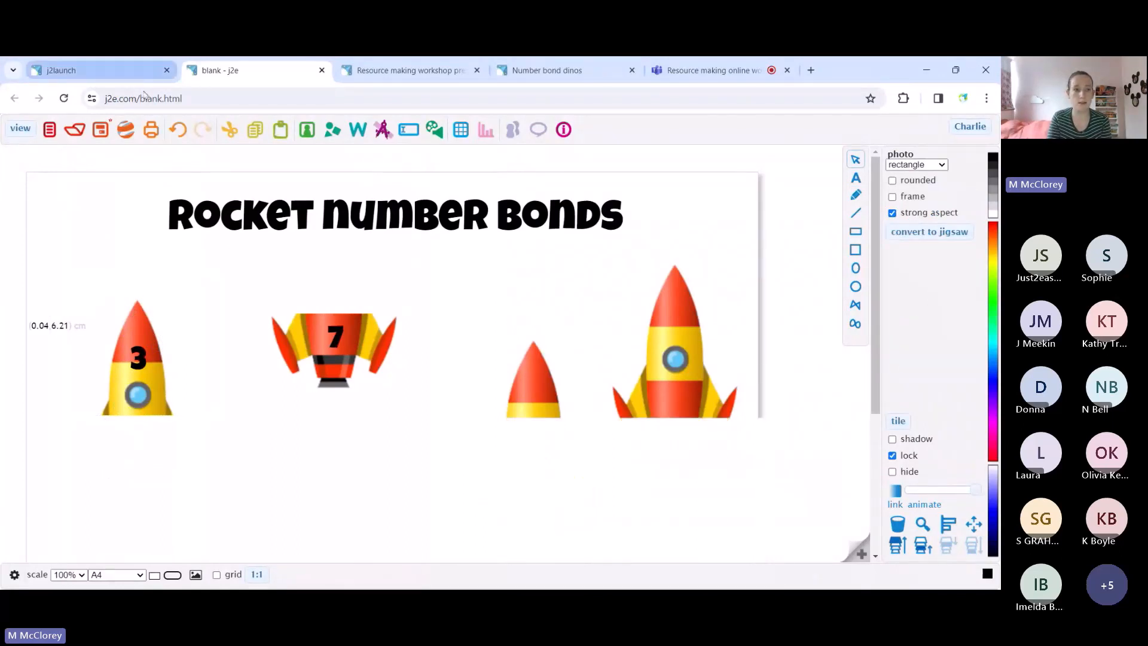
left_click(178, 129)
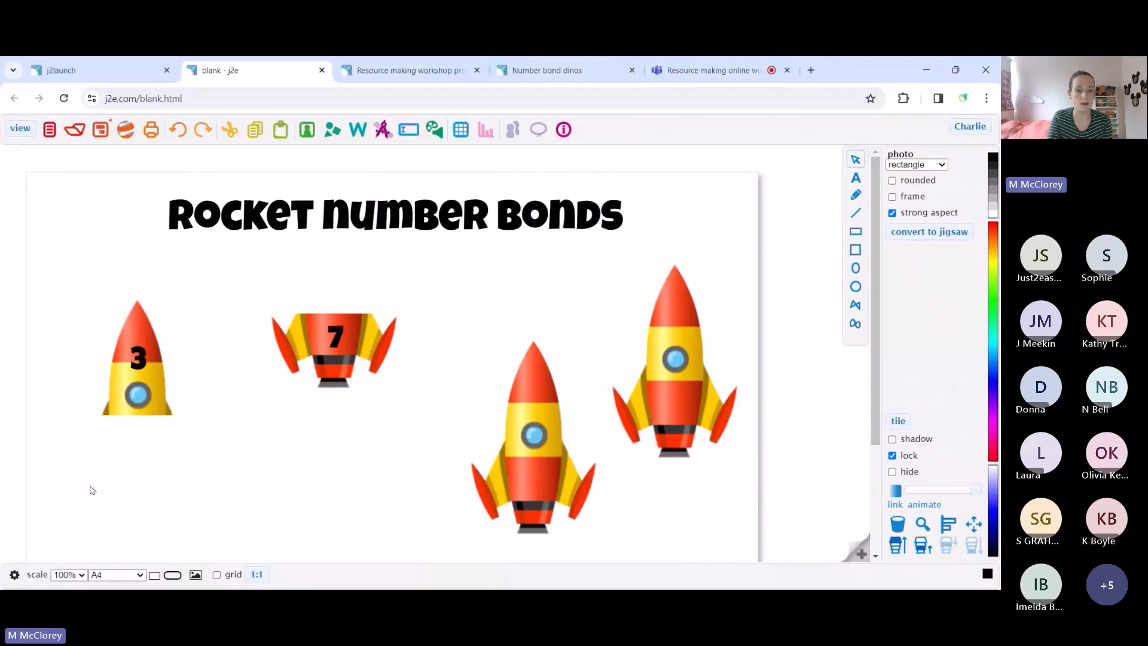
key("ctrl+v")
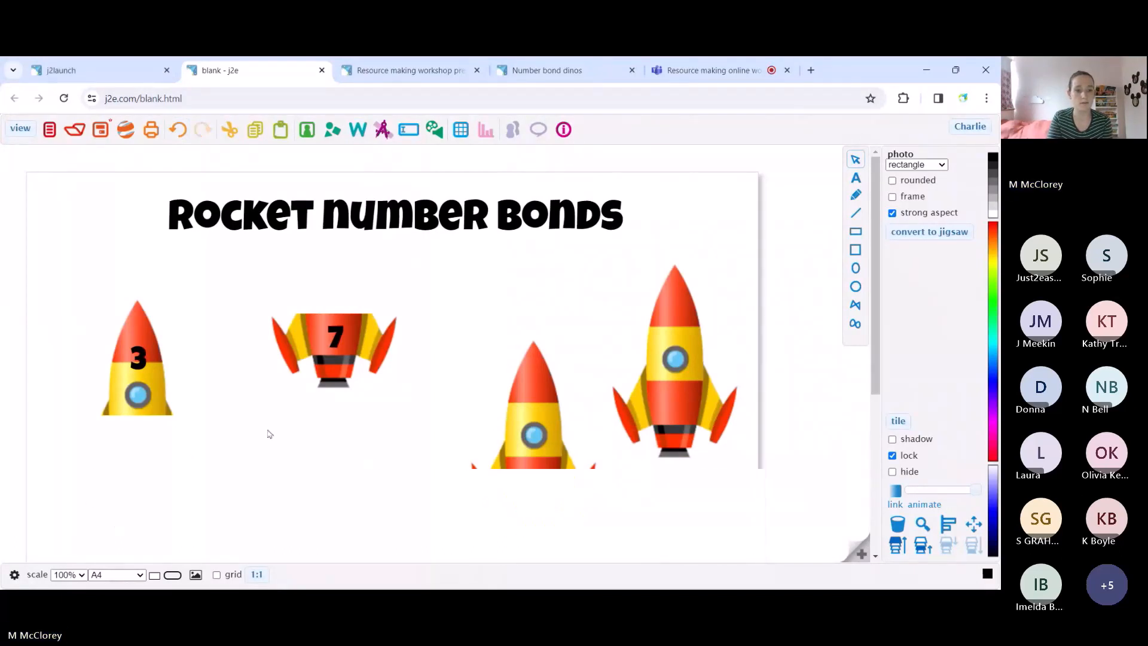
Group the 3 with the rocket top and shift the group slightly to check they move together
left_click(80, 233)
left_click_drag(93, 233, 169, 385)
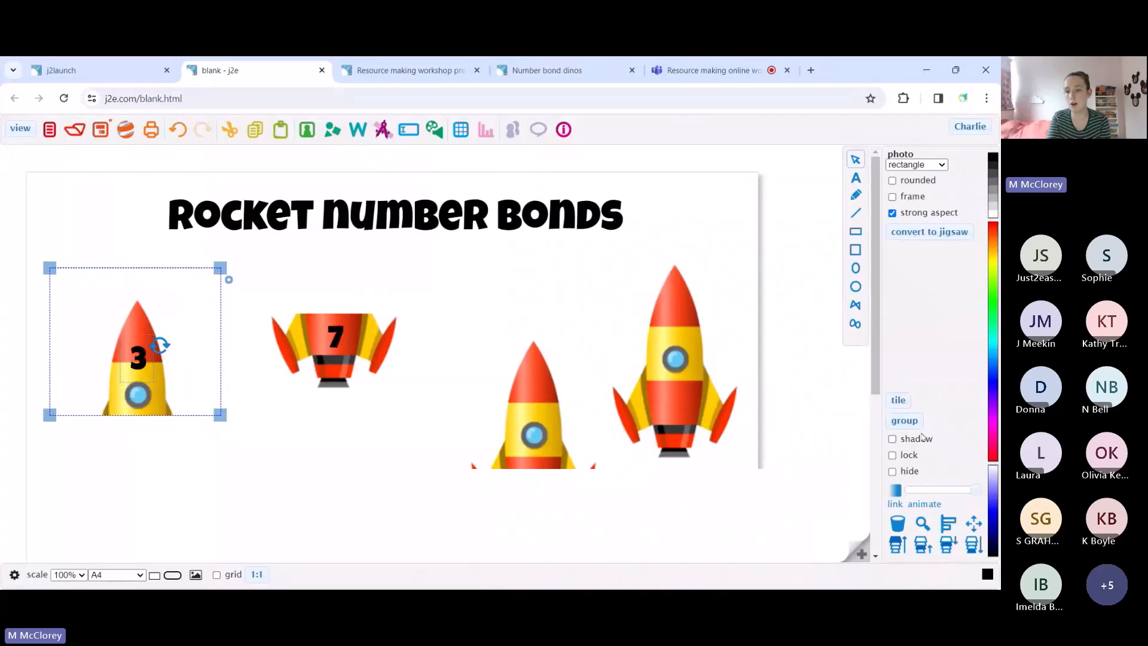
left_click(904, 420)
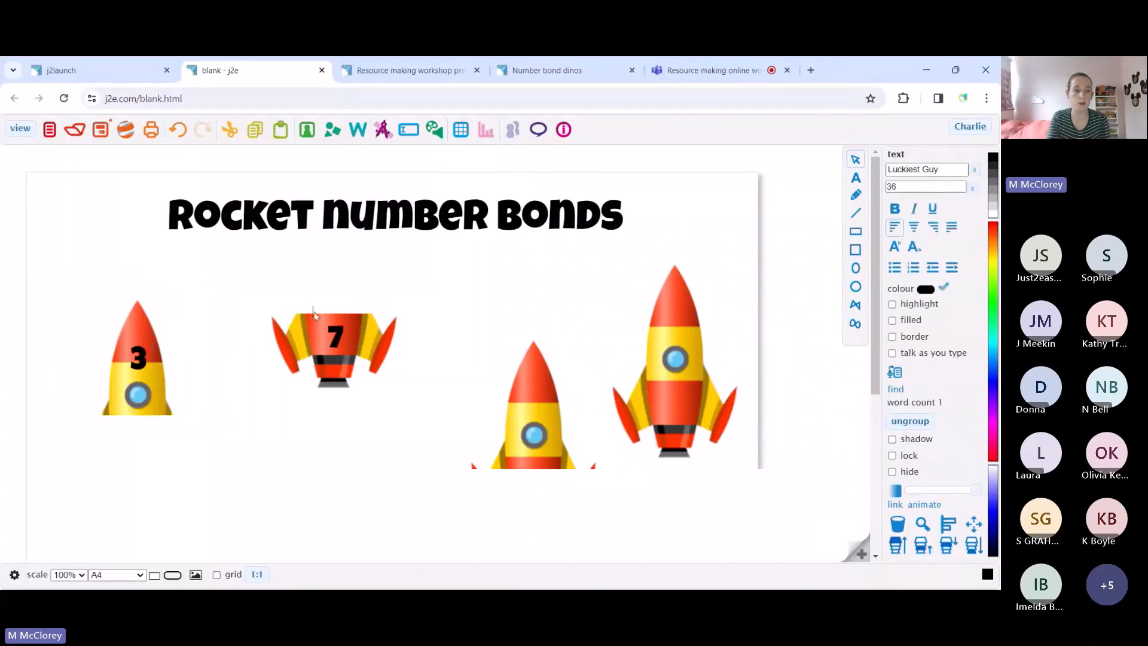
mouse_move(140, 339)
left_mouse_down()
mouse_move(119, 242)
mouse_move(89, 293)
mouse_move(89, 270)
mouse_move(94, 310)
mouse_move(149, 334)
left_mouse_up()
Group the 7 with the rocket base, shift the group slightly and check the page in view mode
left_click(351, 338)
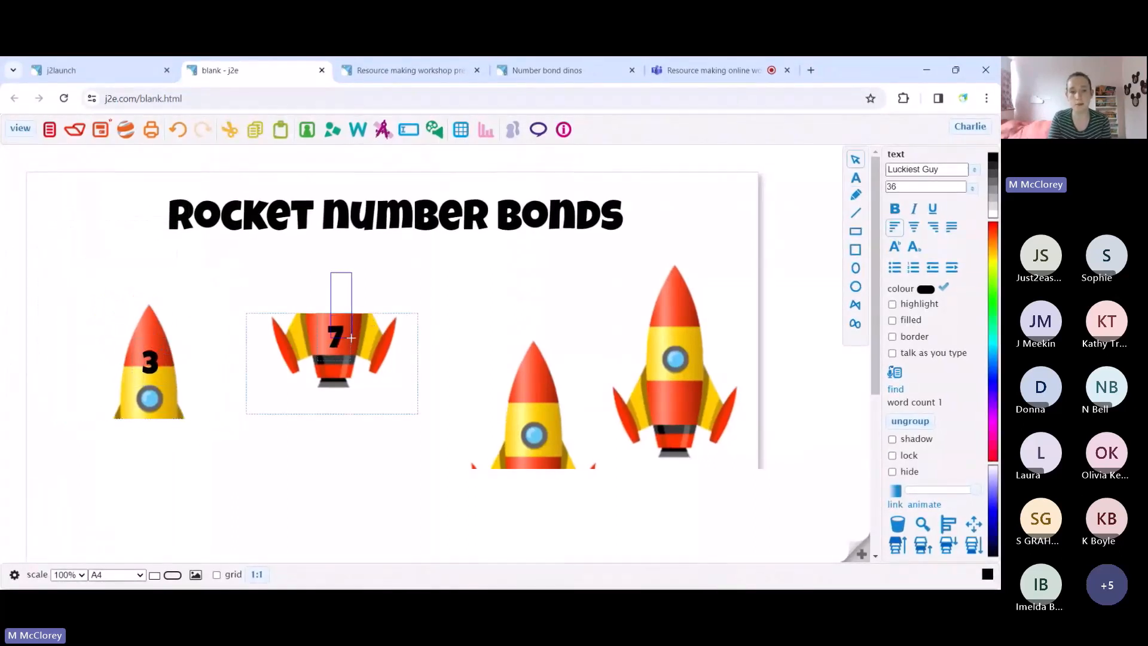
left_click(351, 337)
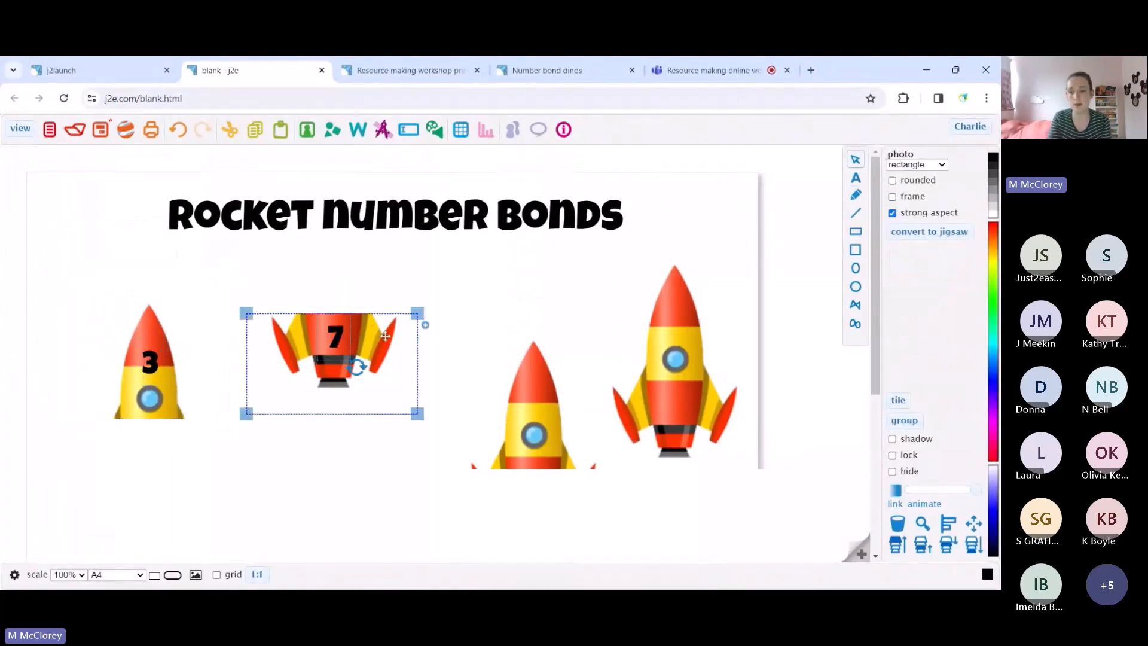
left_click(904, 421)
left_click_drag(317, 344, 334, 326)
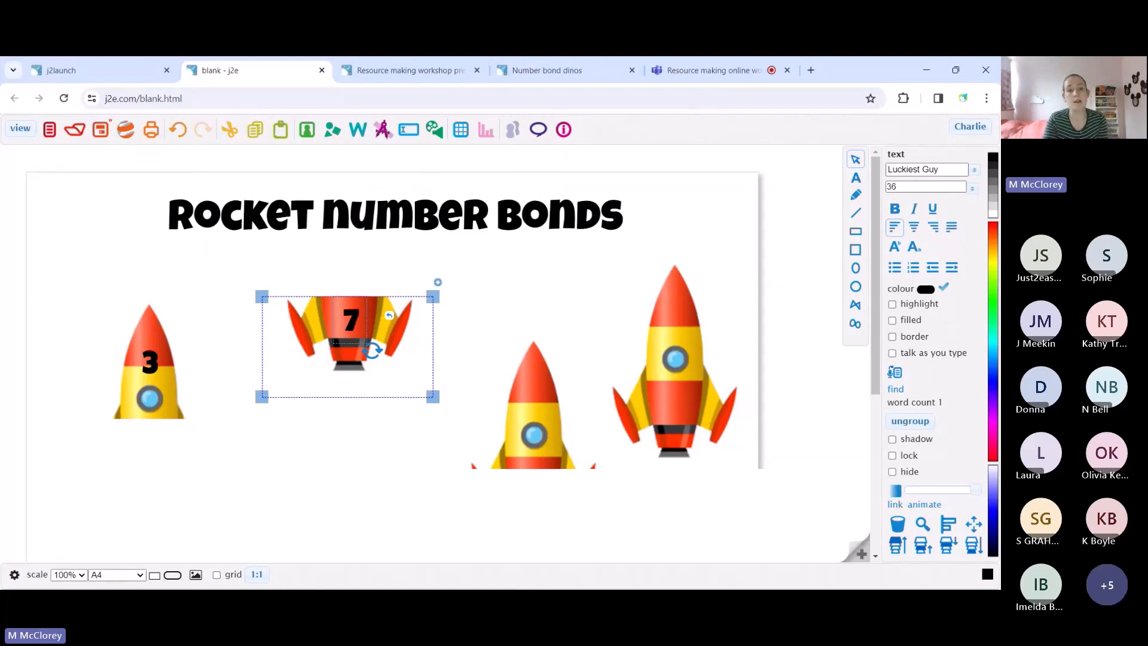
left_click(23, 129)
left_click(18, 125)
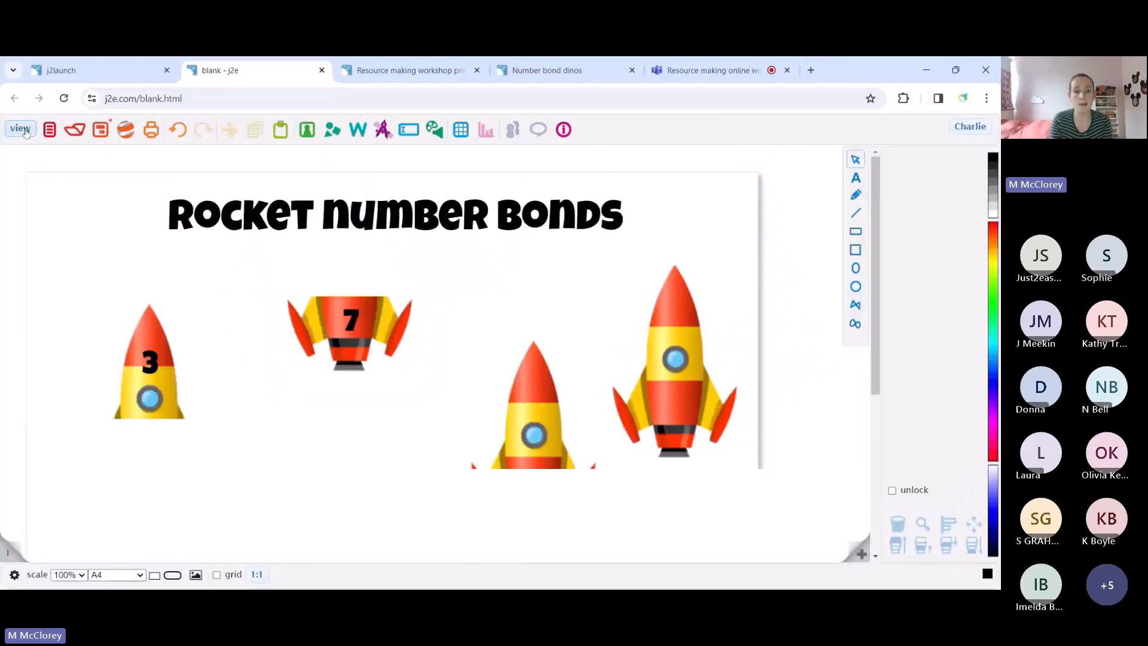
Move the numbered rocket top up to the page's left edge and make both numbered rocket pieces moveable
left_click(158, 330)
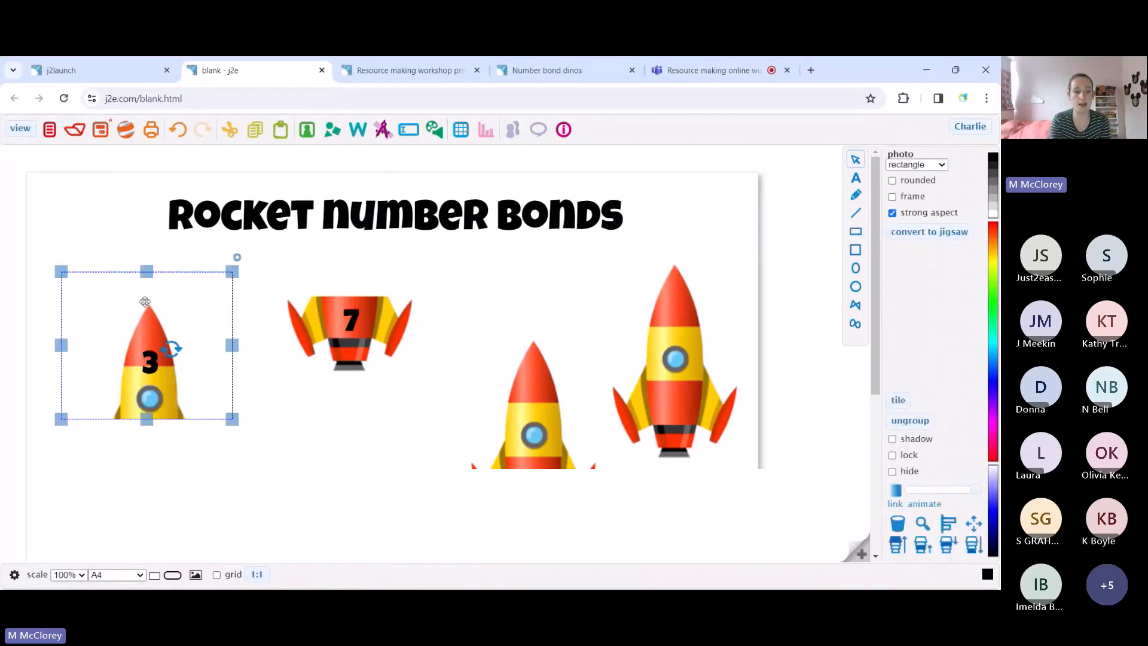
left_click_drag(158, 329, 111, 289)
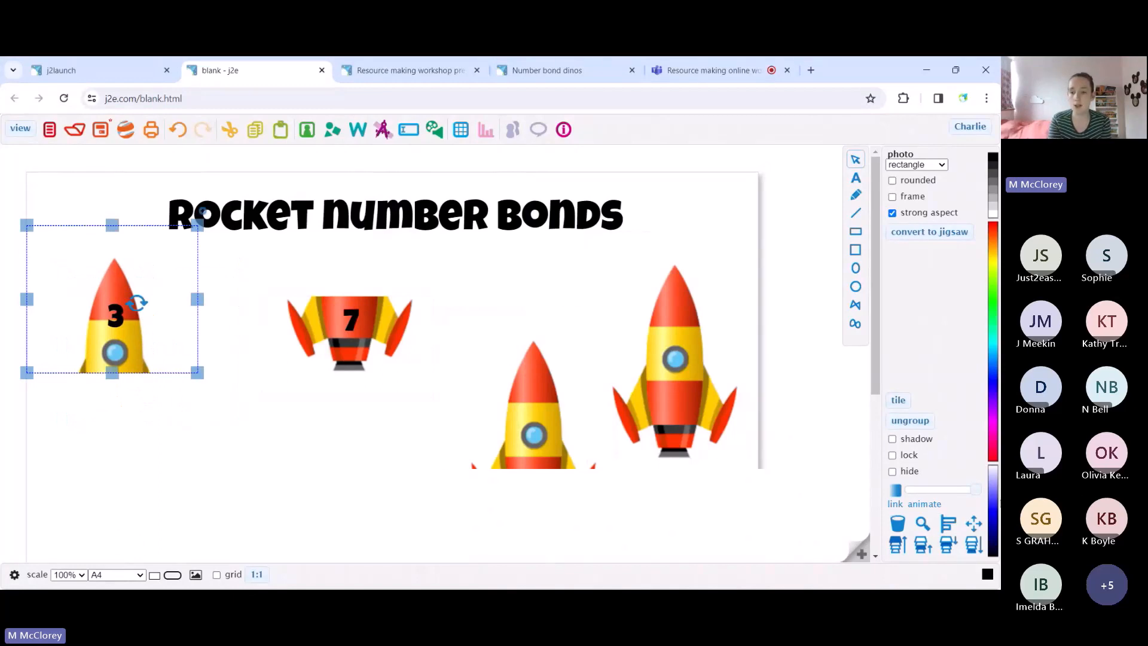
left_click(977, 527)
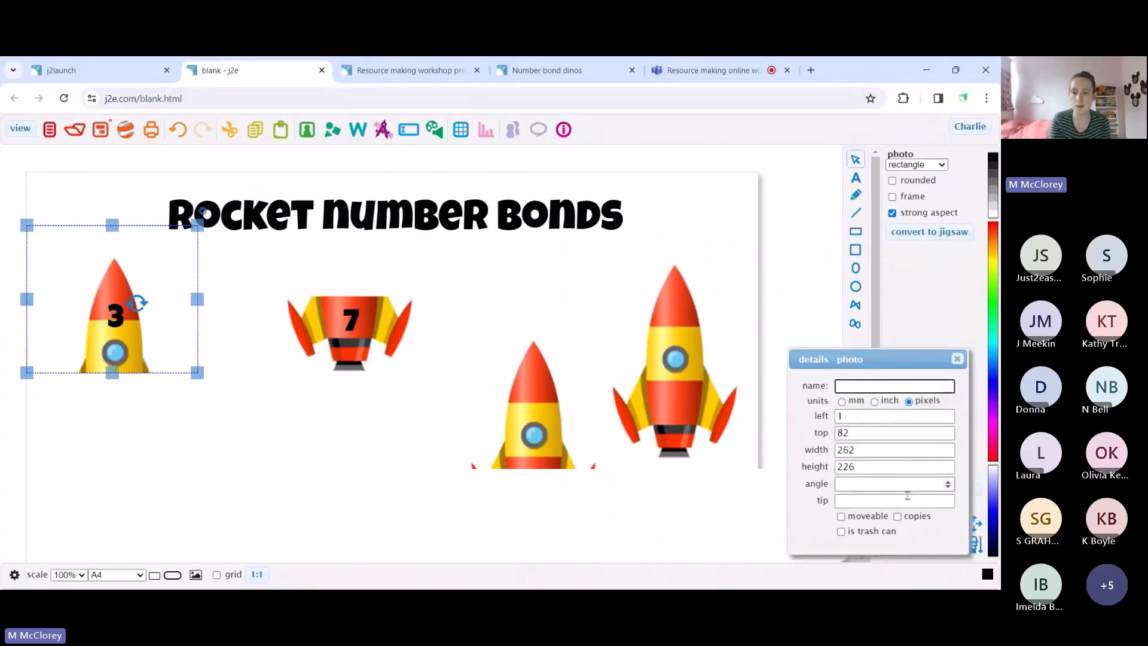
left_click(842, 518)
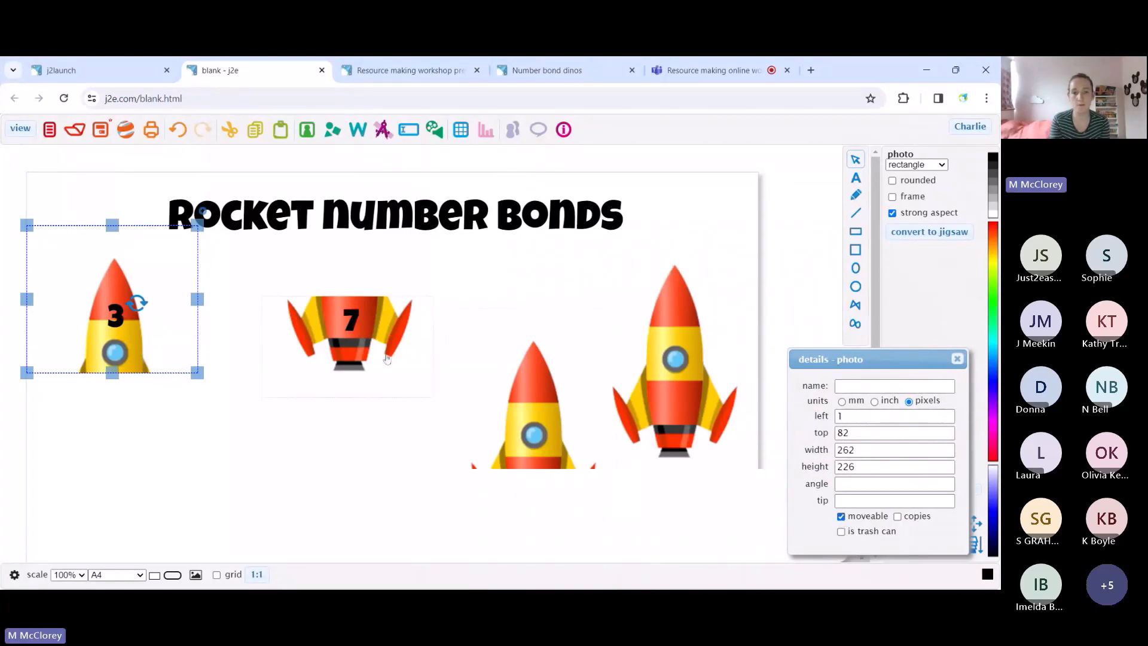
left_click(359, 321)
left_click(391, 324)
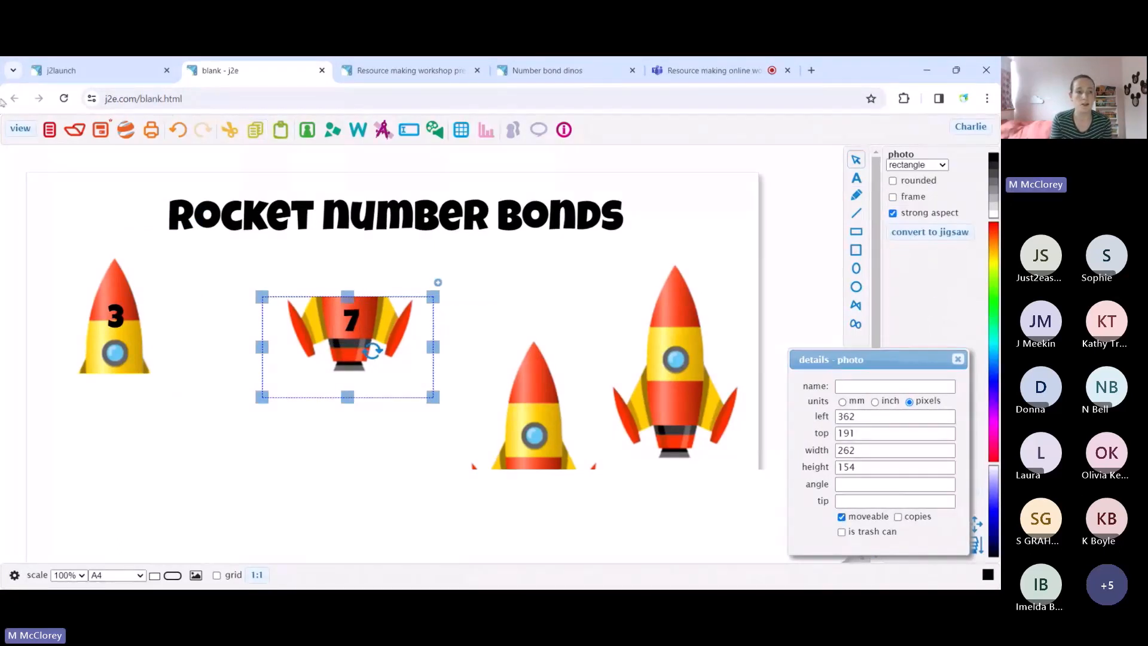
Test the activity in view mode by joining the 7 base beneath the 3 rocket top, and return to editing
left_click(21, 129)
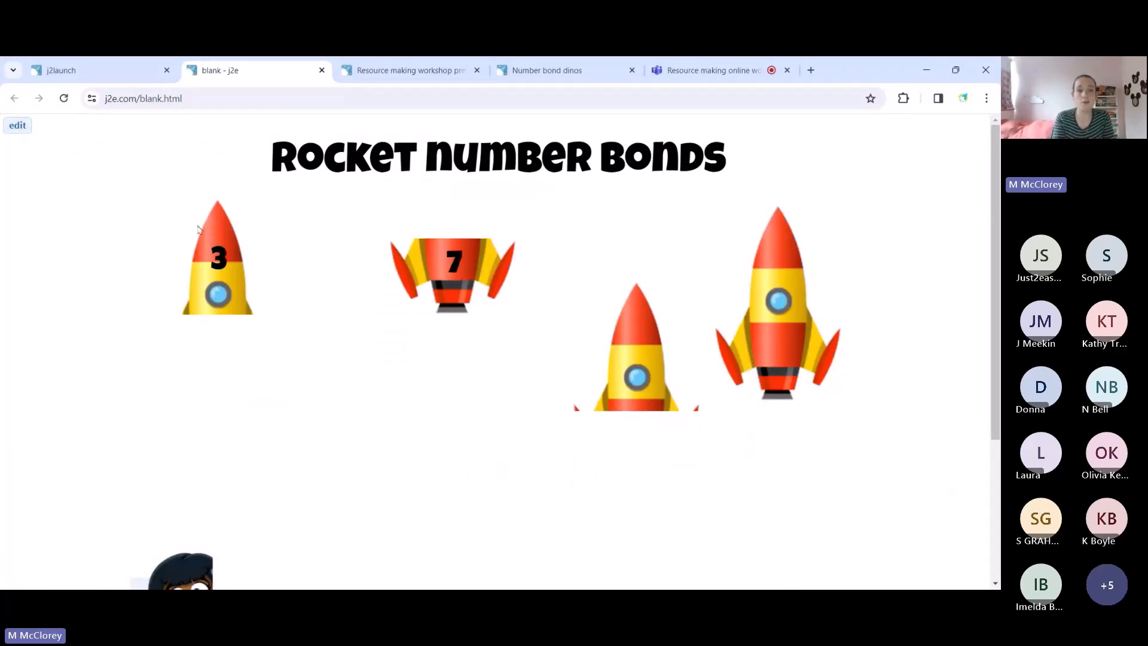
mouse_move(224, 237)
left_mouse_down()
mouse_move(129, 221)
mouse_move(231, 269)
mouse_move(203, 230)
left_mouse_up()
left_click_drag(436, 261, 175, 333)
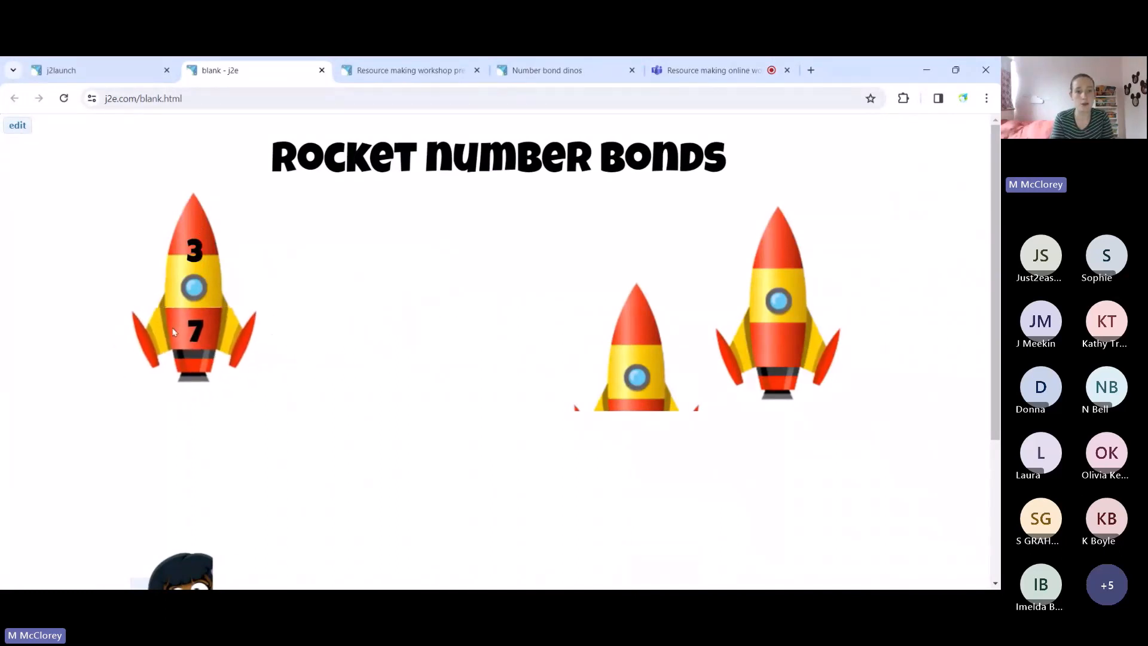
left_click(18, 125)
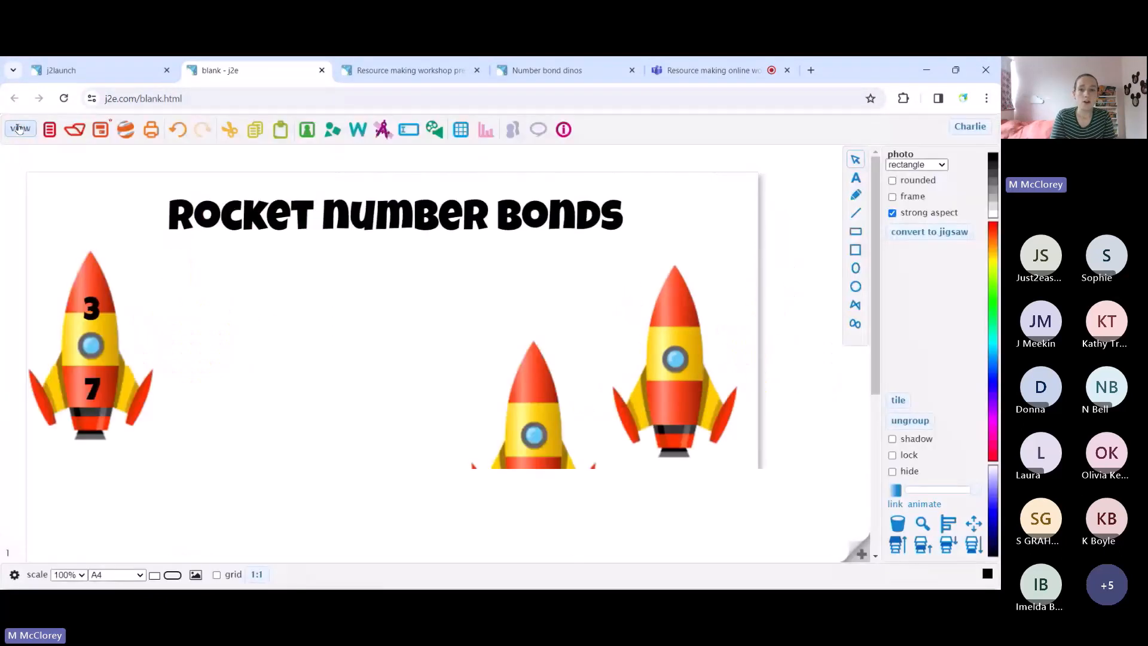
Review the rocket base's moveable setting in its details and close them
left_click(974, 523)
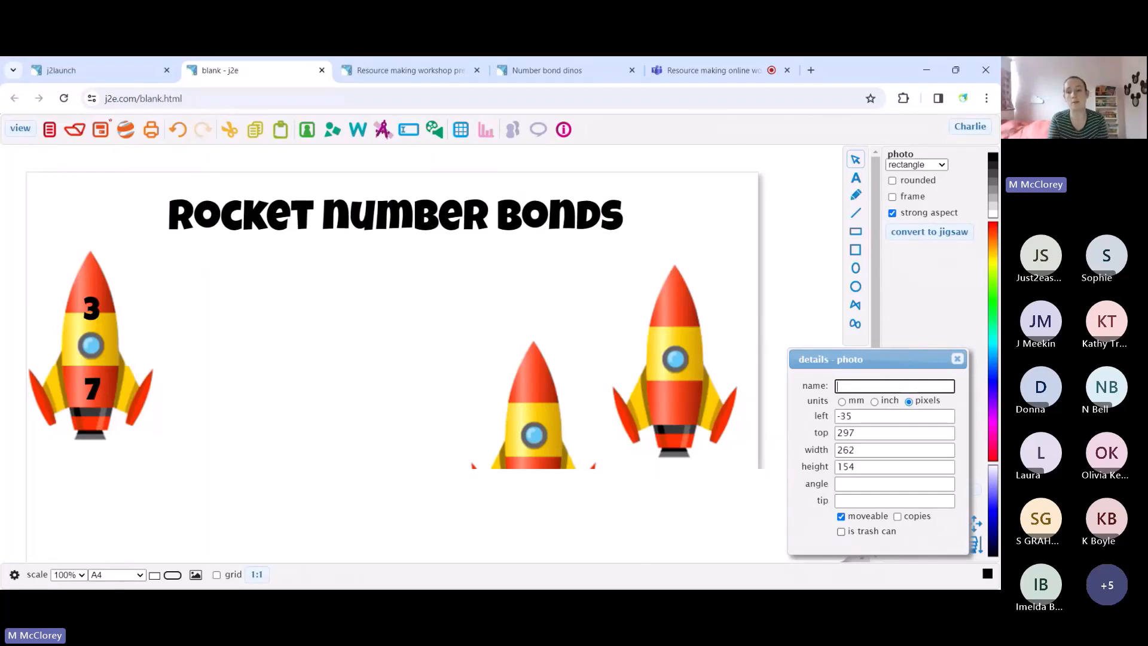
left_click(957, 359)
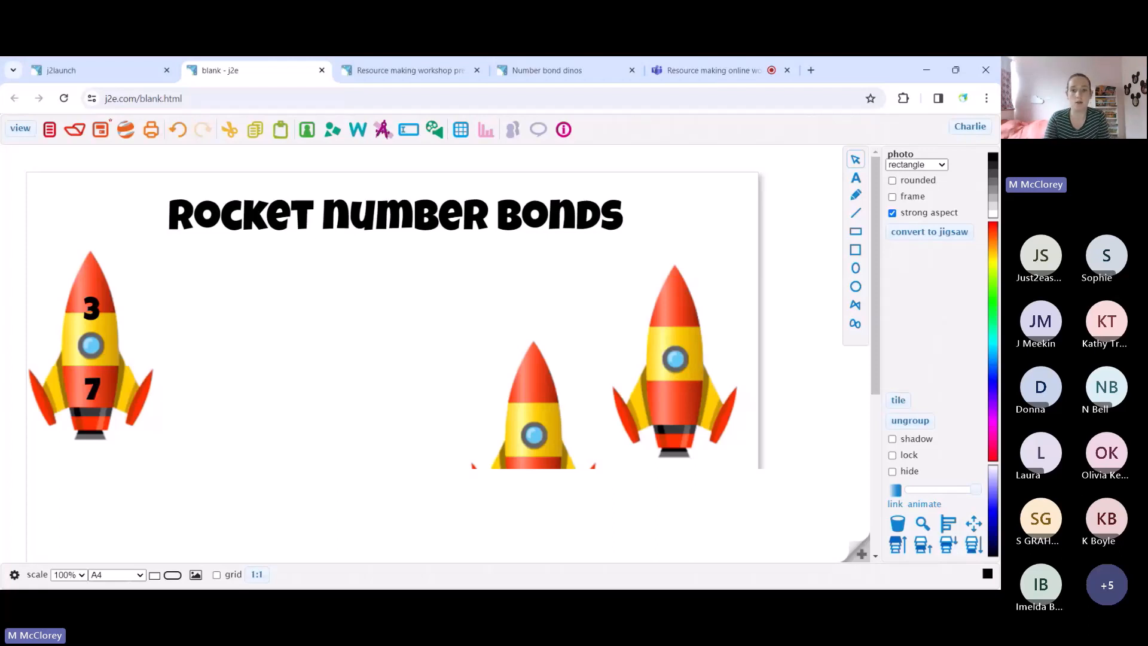
scroll(435, 353, "down", 2)
scroll(436, 353, "up", 1)
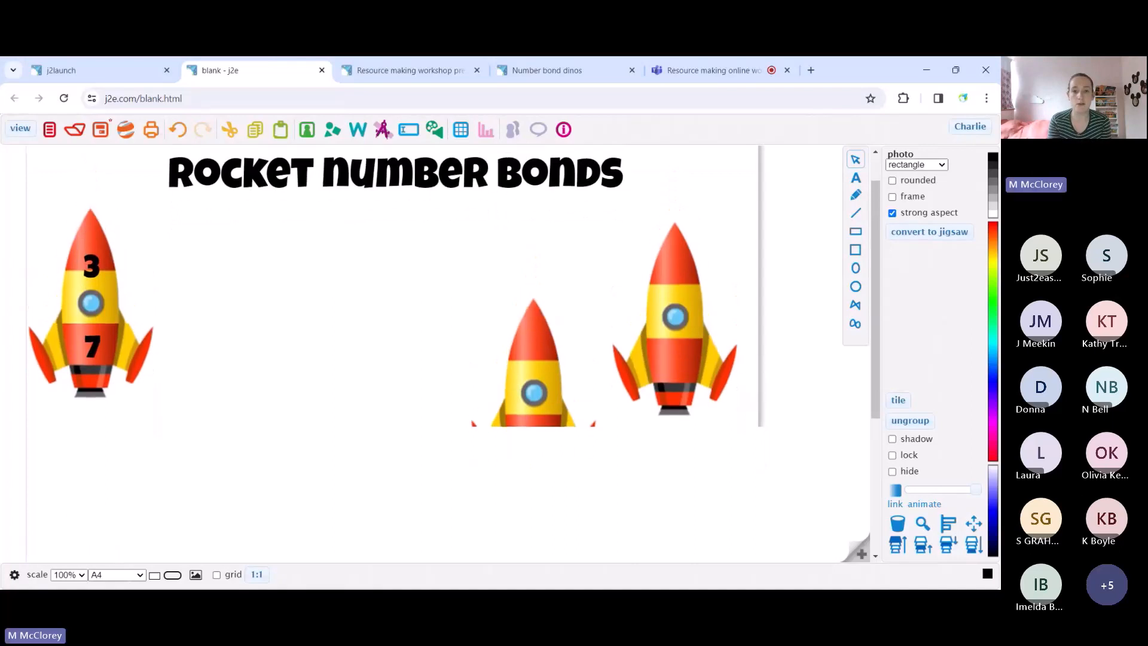
Crop the two spare rockets into a top half and a base half, placing the top beneath the title and the base below it
scroll(696, 397, "down", 2)
left_click(695, 397)
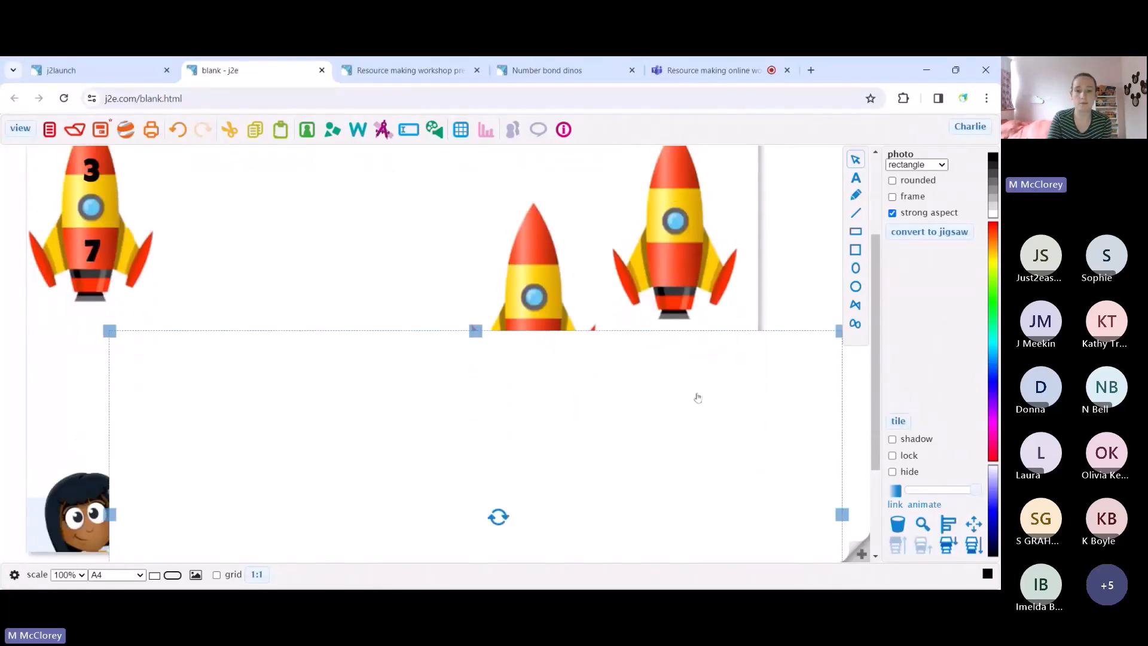
scroll(697, 397, "up", 2)
left_click(582, 369)
left_click_drag(582, 369, 374, 302)
left_click_drag(321, 492, 312, 389)
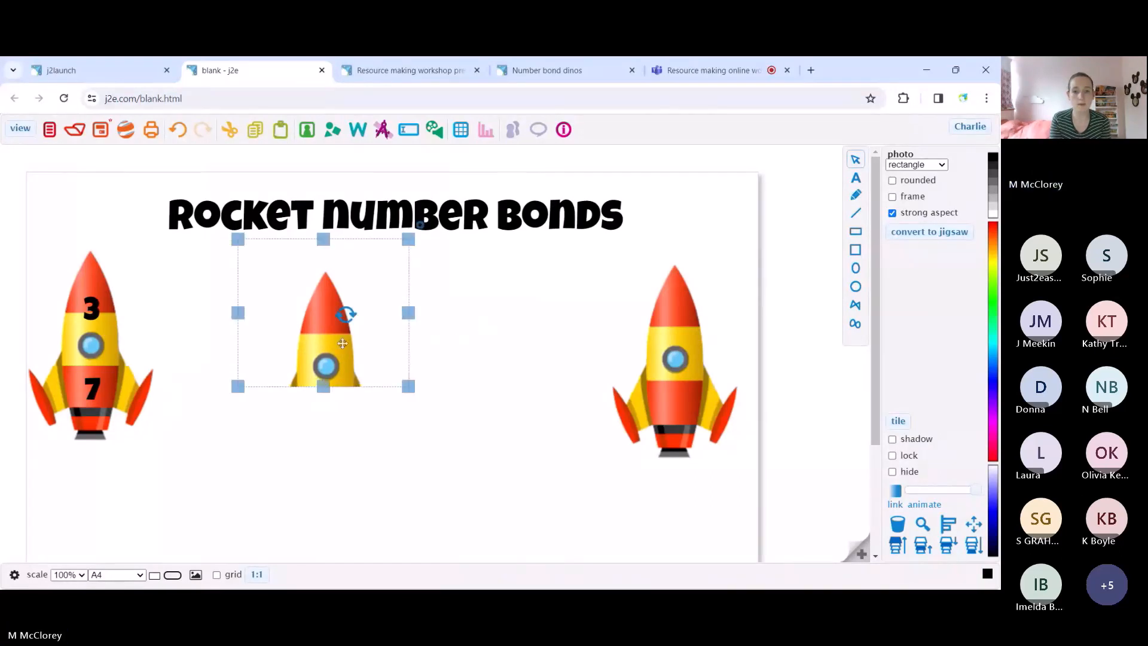
left_click(684, 359)
left_click_drag(676, 232, 330, 430)
Add separate text numbers 1 and 9 on the page and format both in Luckiest Guy at size 36
left_click(515, 349)
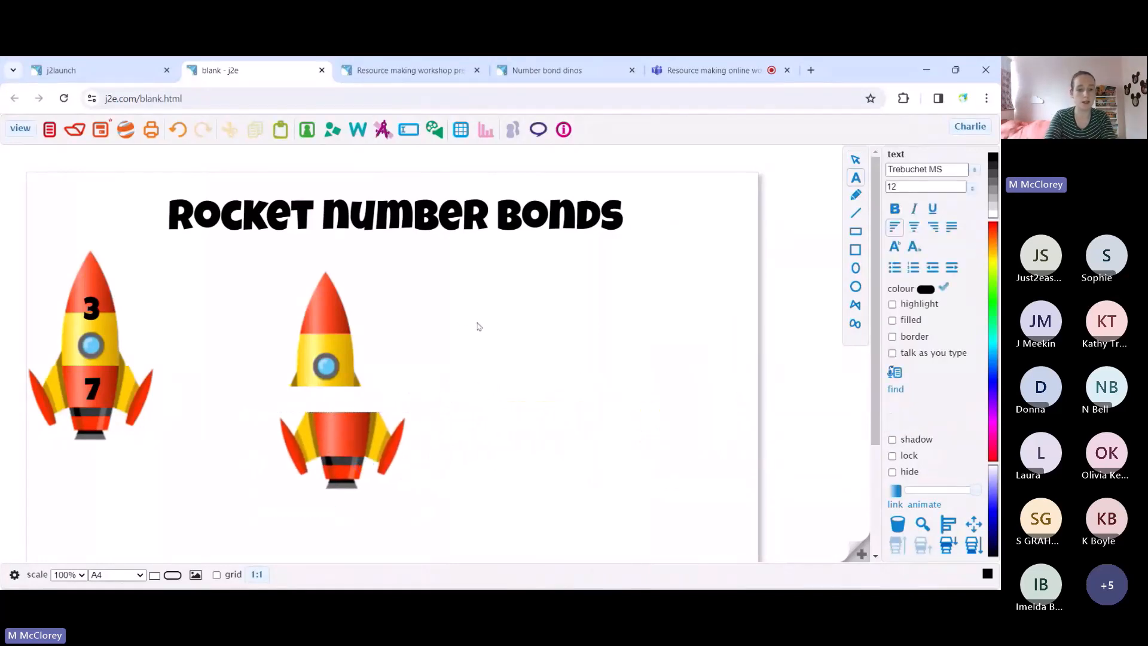
type("1")
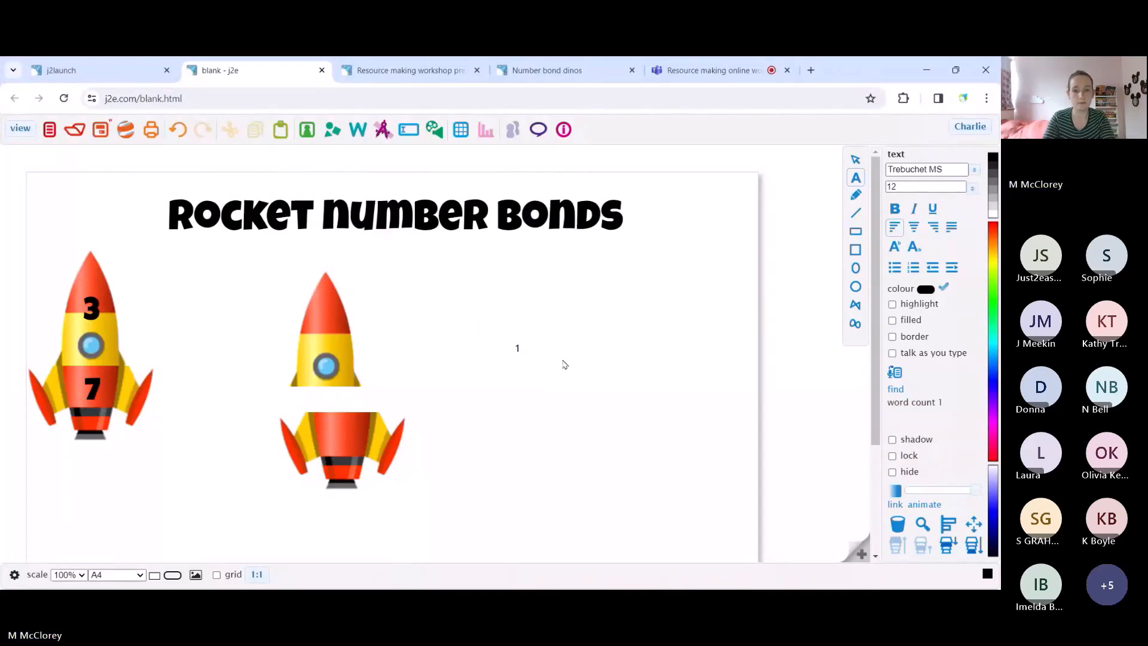
type("9")
left_click_drag(503, 322, 584, 390)
left_click(926, 187)
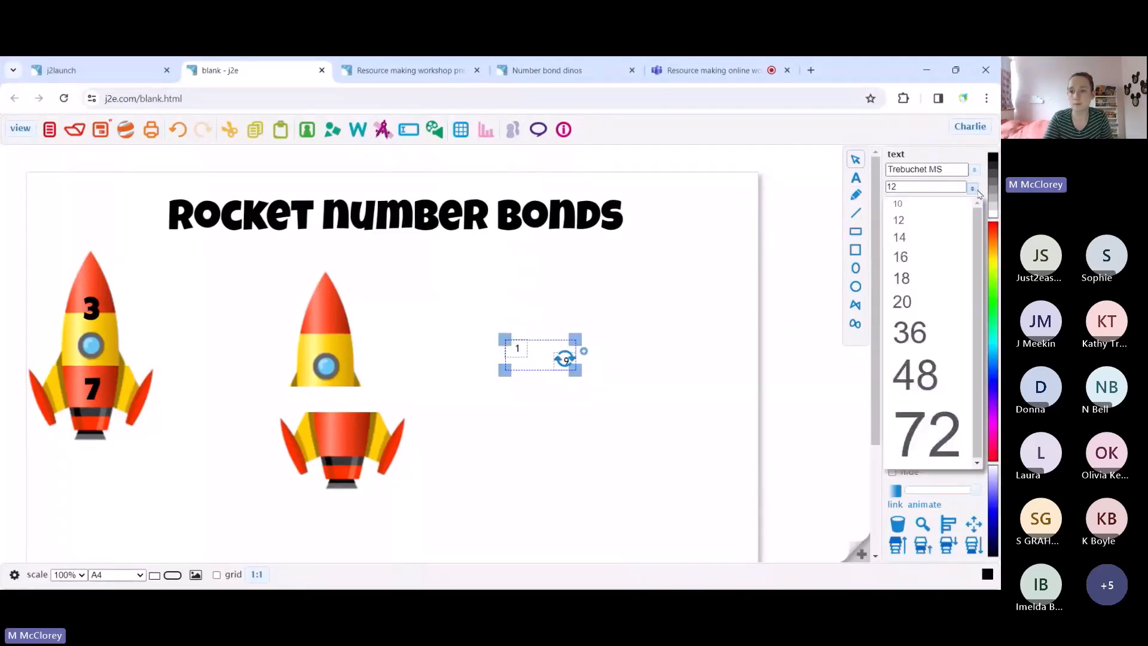
left_click(921, 333)
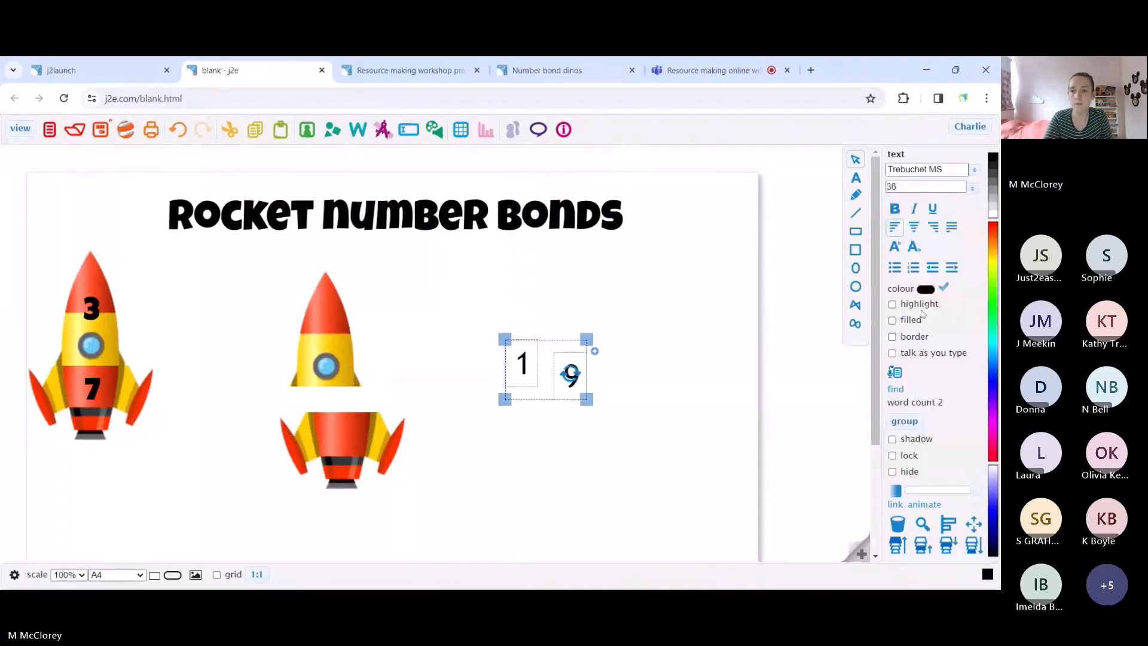
left_click(975, 171)
left_click(915, 455)
left_click(454, 284)
Place the 1 on the separate rocket base and the 9 on the rocket top above it
left_click_drag(521, 365, 308, 453)
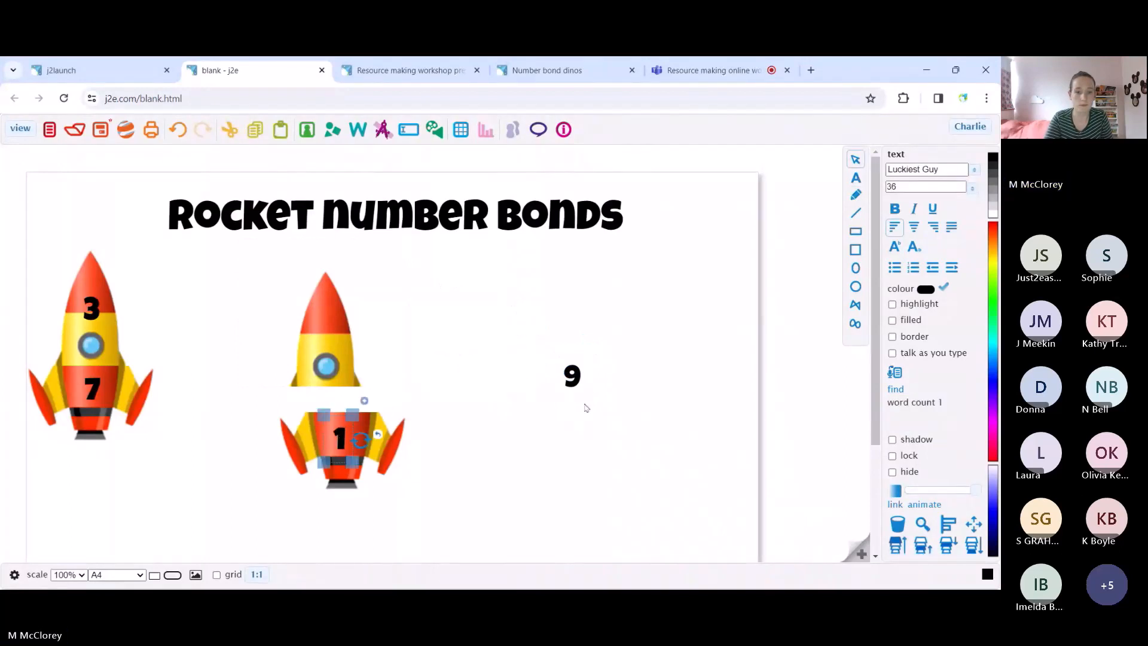
left_click(572, 375)
left_click(531, 362)
left_click(345, 311)
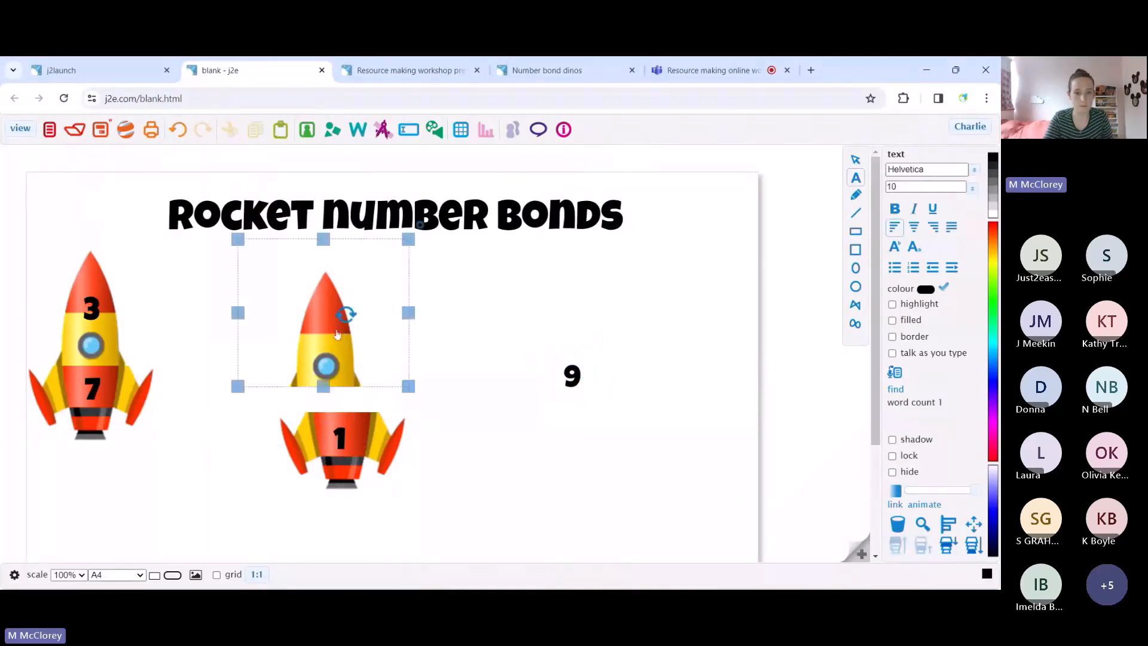
left_click(568, 374)
left_click_drag(568, 374, 327, 329)
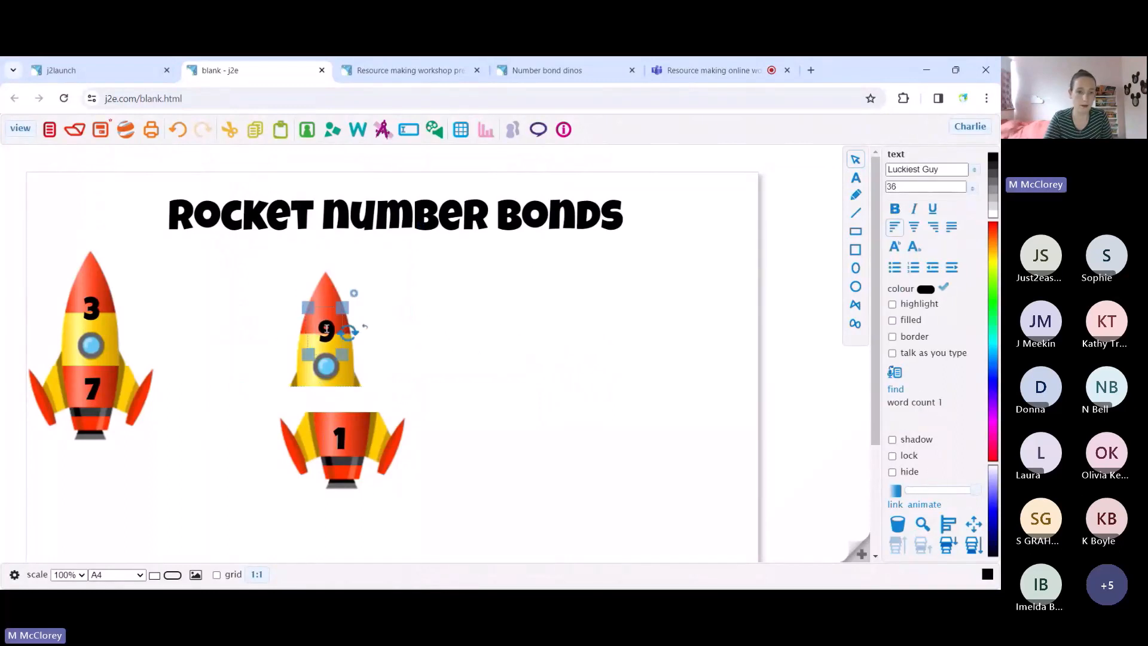
Group the 9 with its rocket top, and group the 1 with its rocket base
left_click_drag(431, 279, 325, 334)
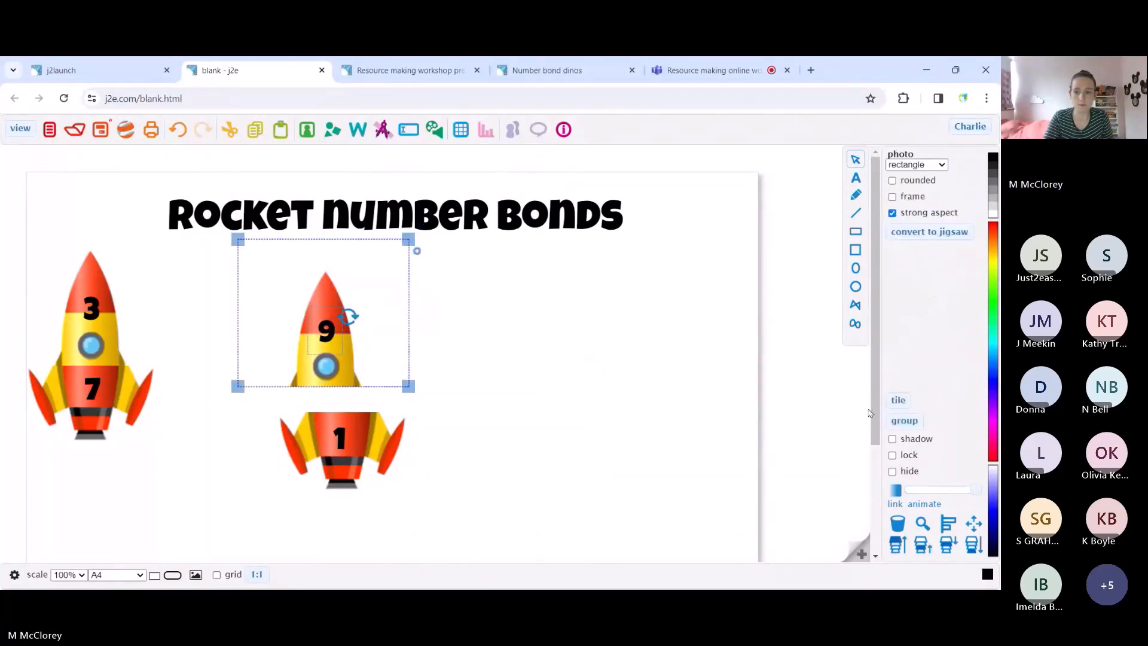
left_click(906, 421)
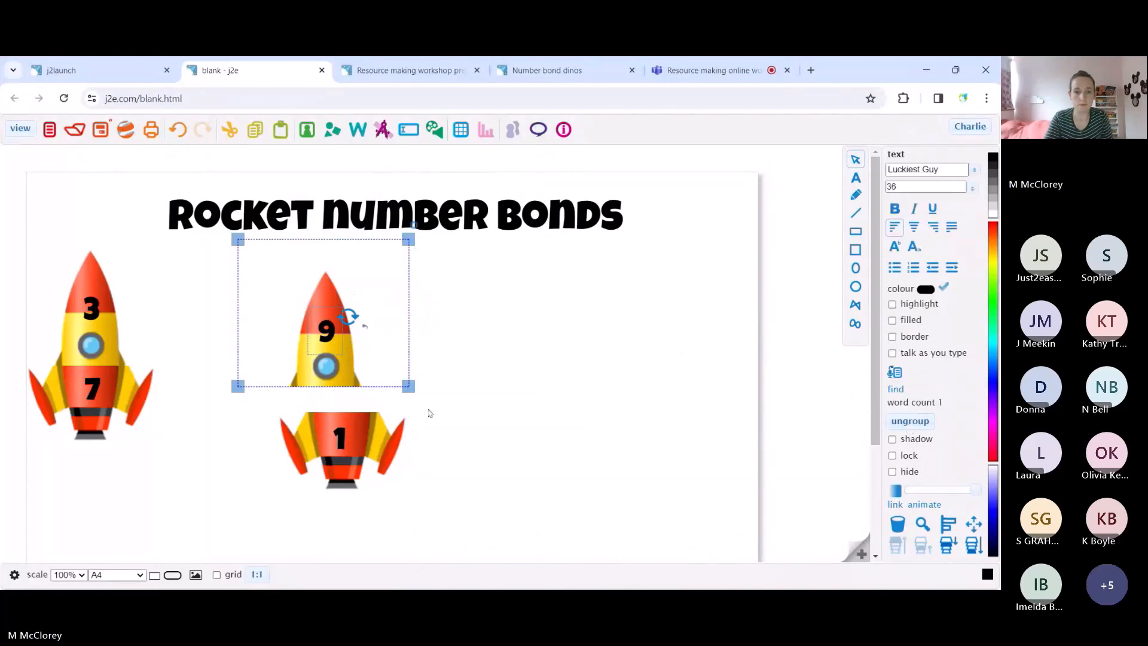
left_click_drag(449, 417, 340, 439)
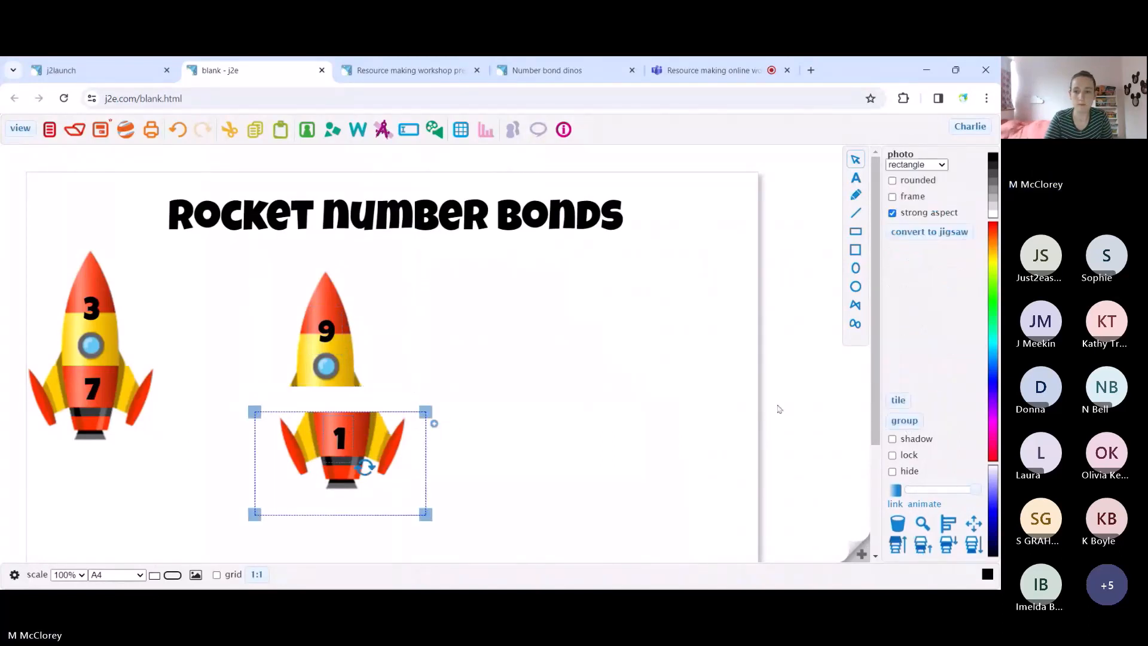
left_click(903, 421)
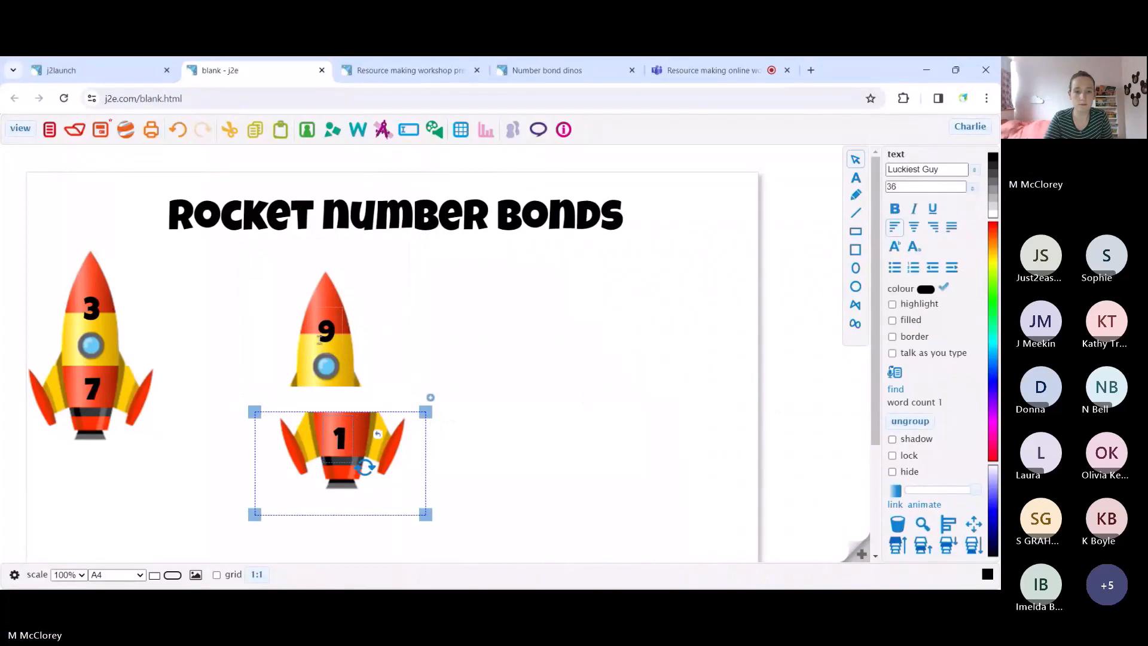
Open the details of the 9 rocket top, make the 1 rocket base moveable, and close the details
left_click(347, 323)
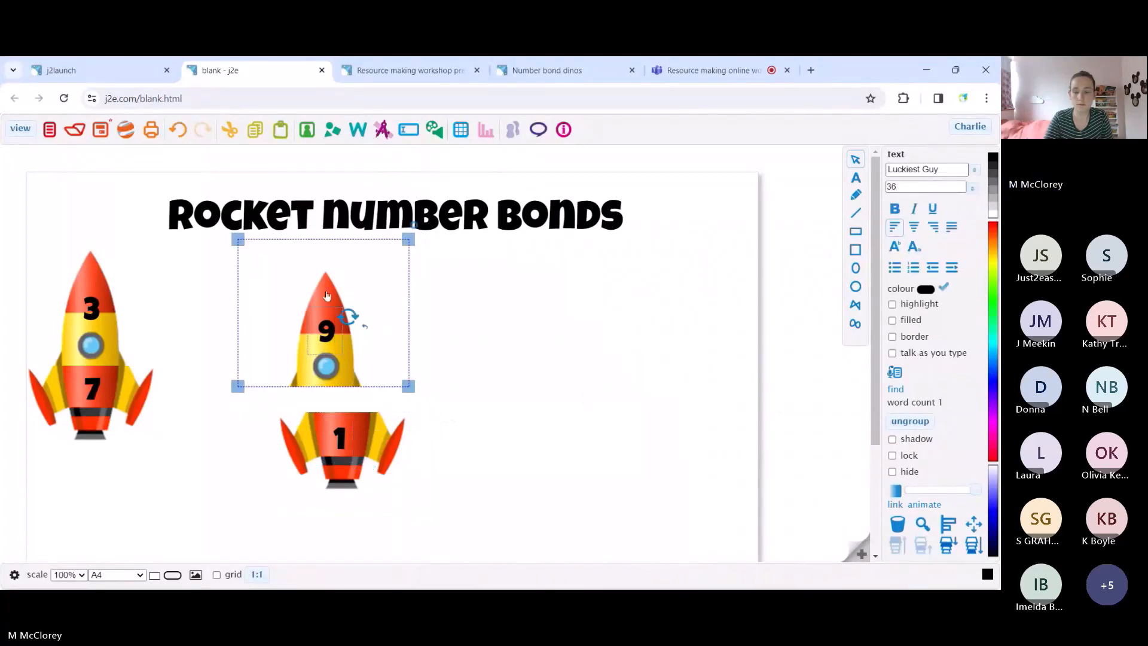
left_click(327, 295)
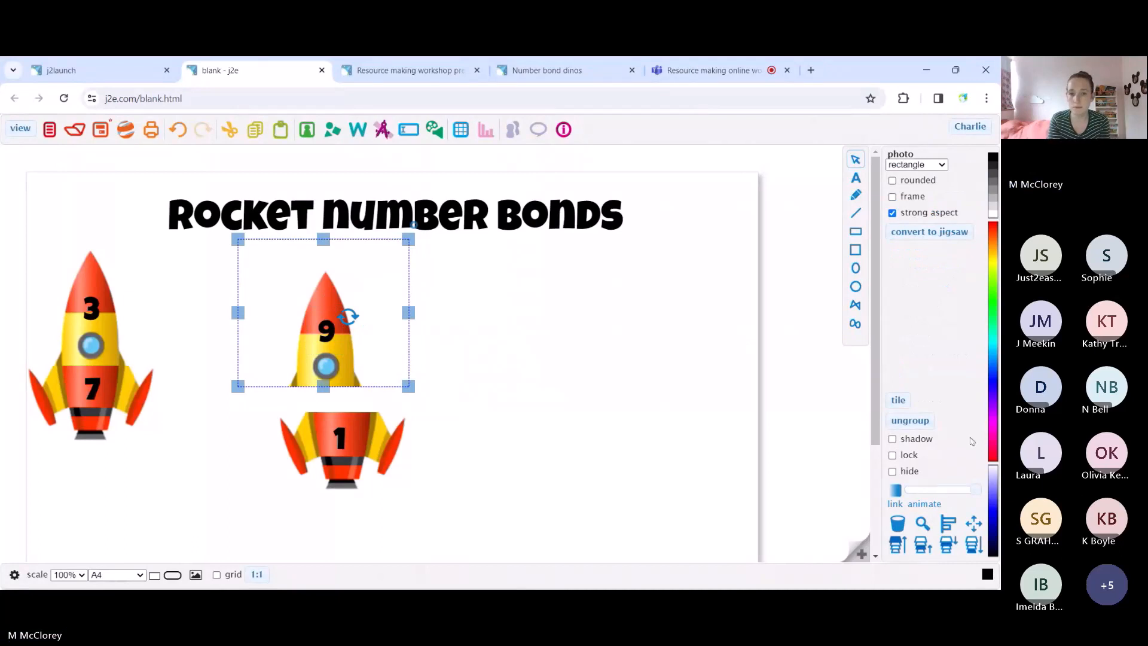
left_click(975, 523)
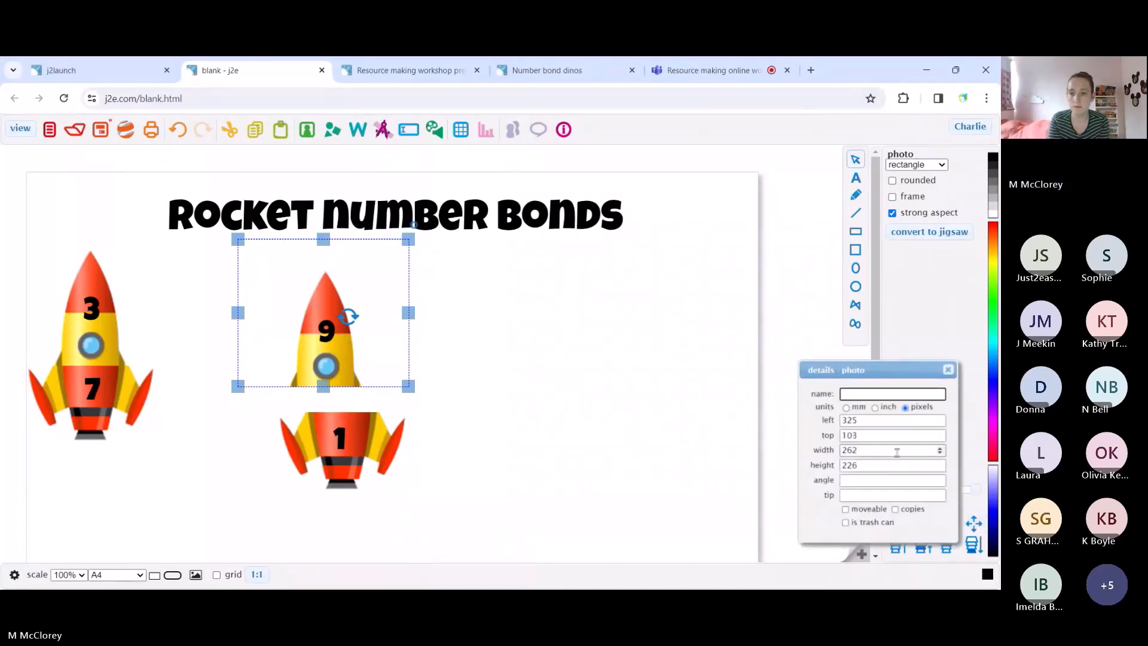
left_click(365, 440)
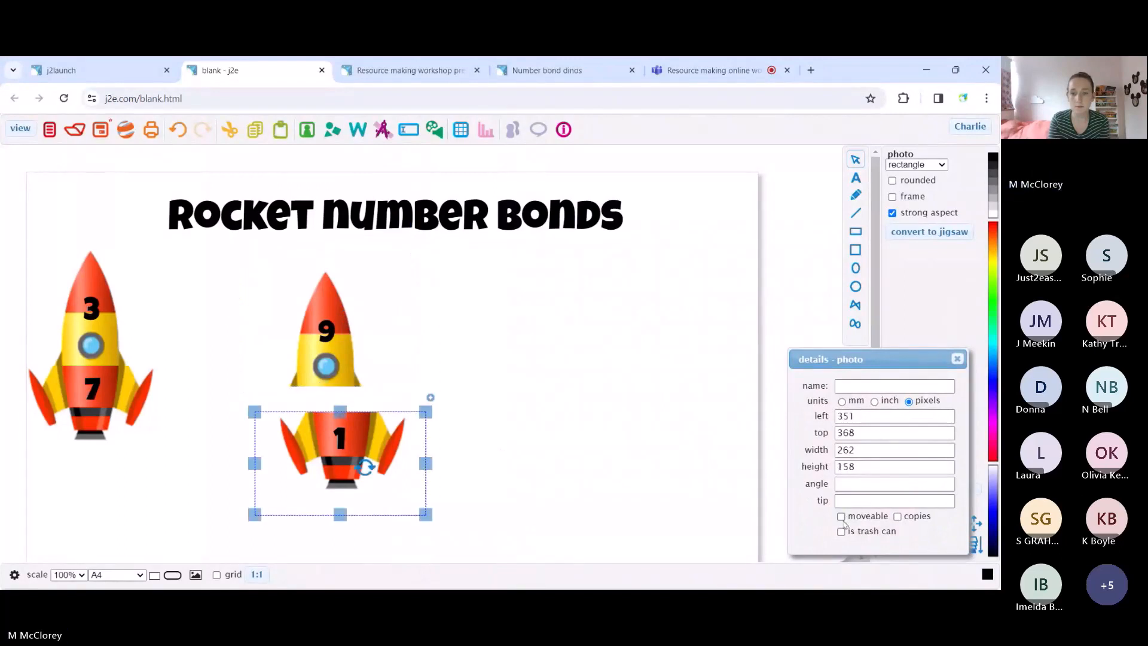
left_click(841, 517)
left_click(521, 305)
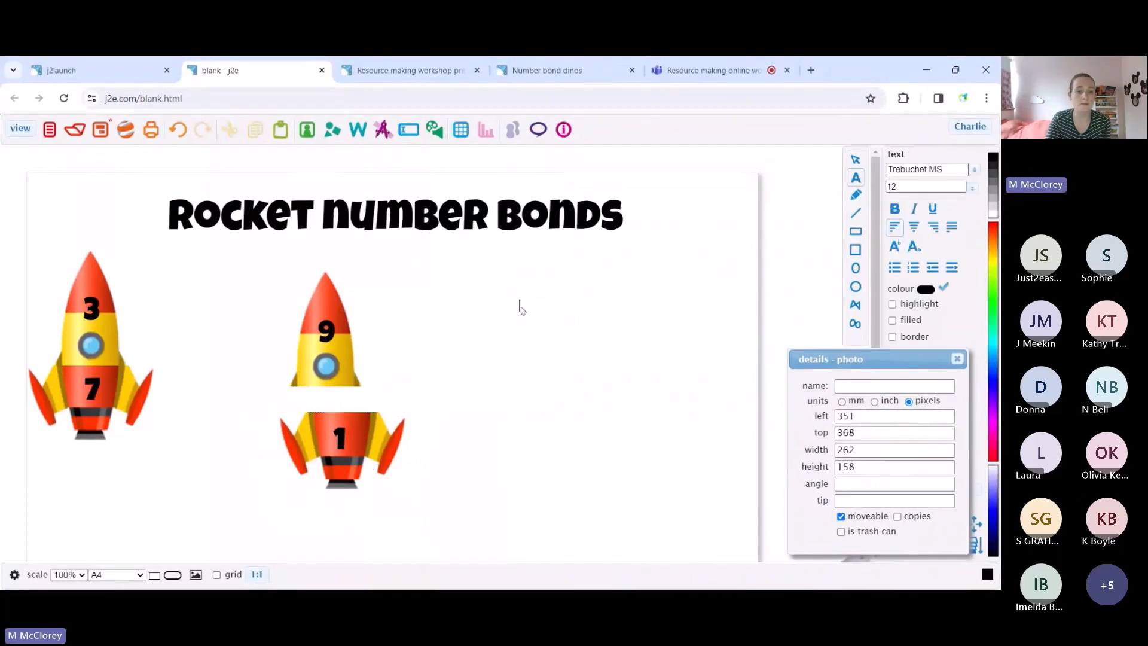
left_click(957, 360)
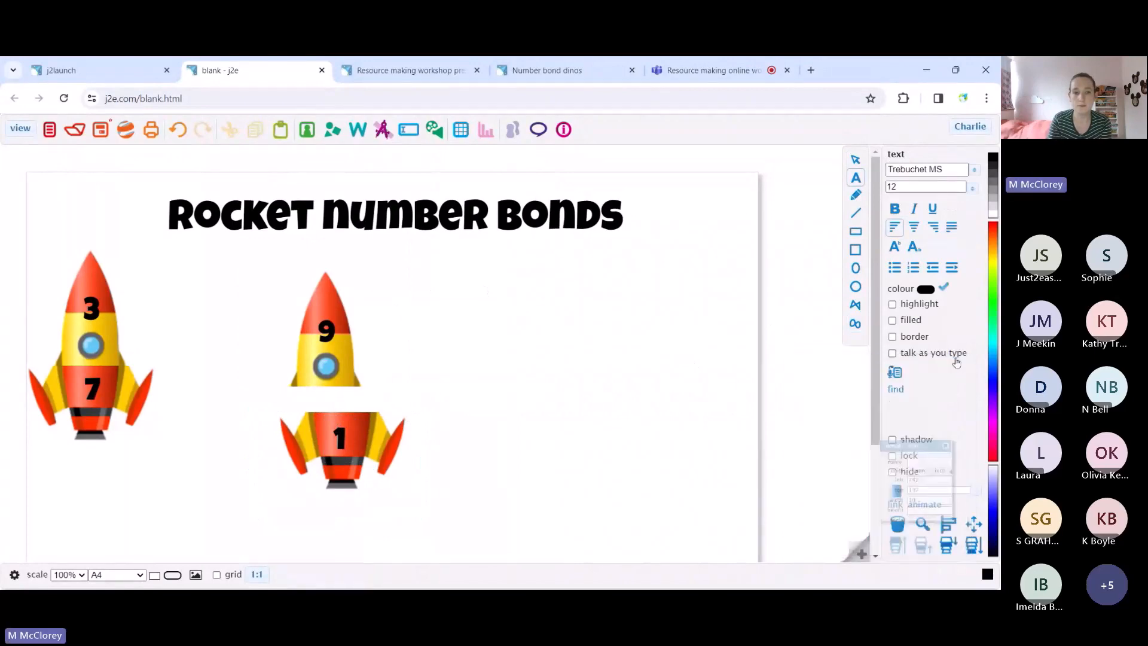
Insert another rocket from the saved pictures, enlarge it to match the others and place it beside the 9 and 1 pieces
left_click(307, 130)
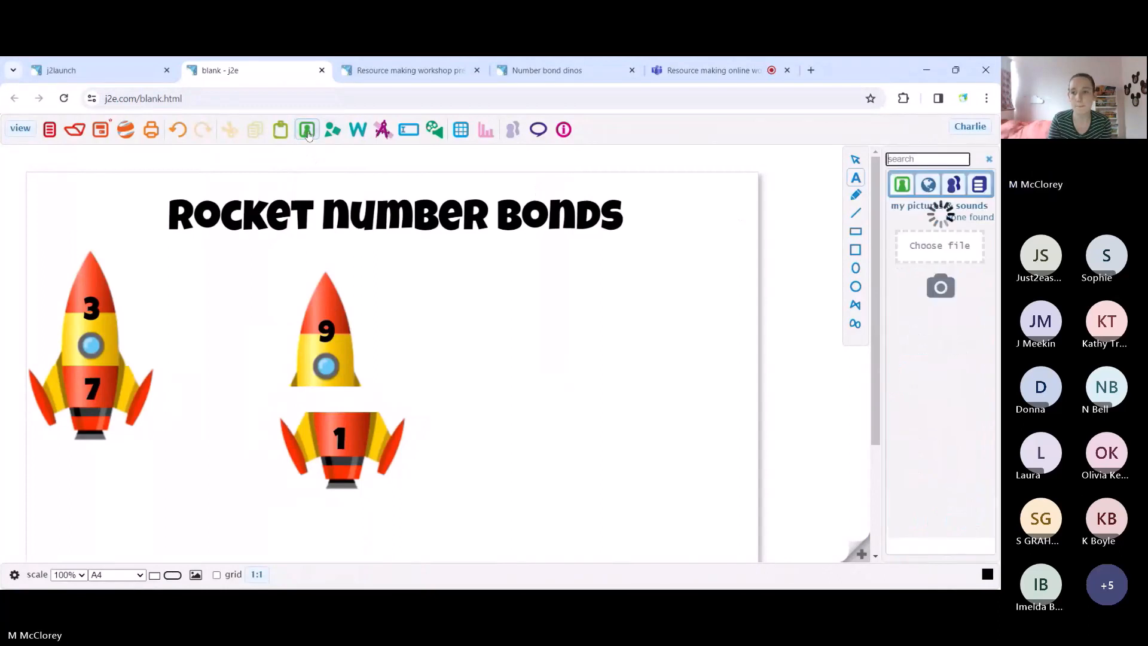
left_click_drag(990, 332, 990, 368)
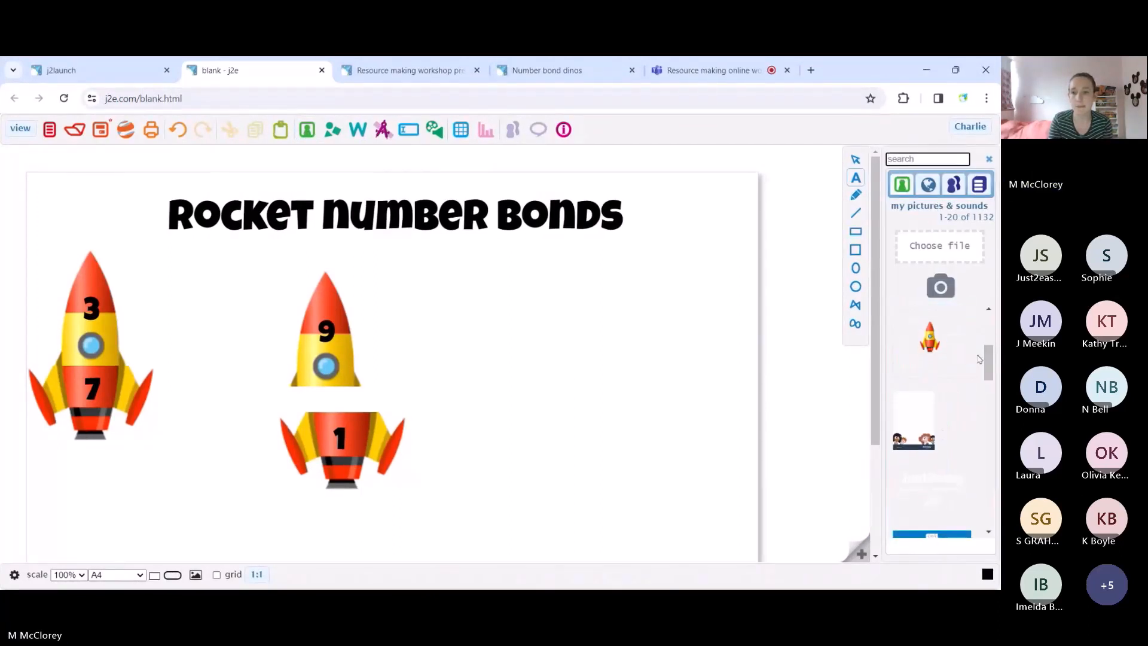
left_click_drag(930, 338, 830, 570)
left_click_drag(623, 410, 333, 283)
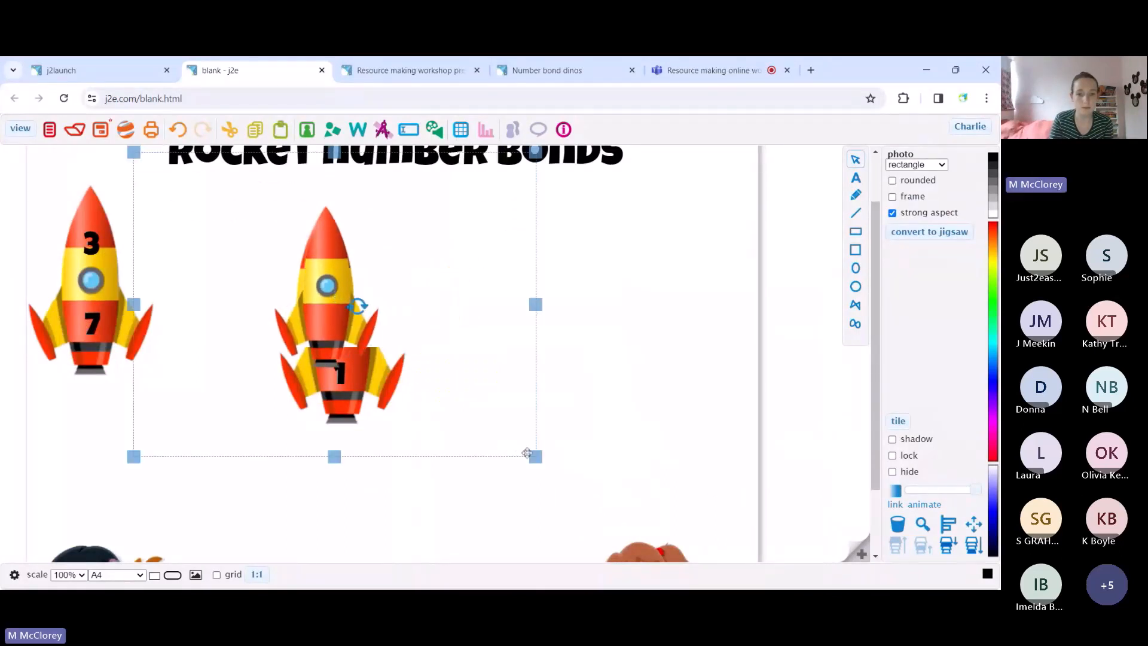
left_click_drag(535, 457, 616, 518)
left_click_drag(374, 324, 539, 345)
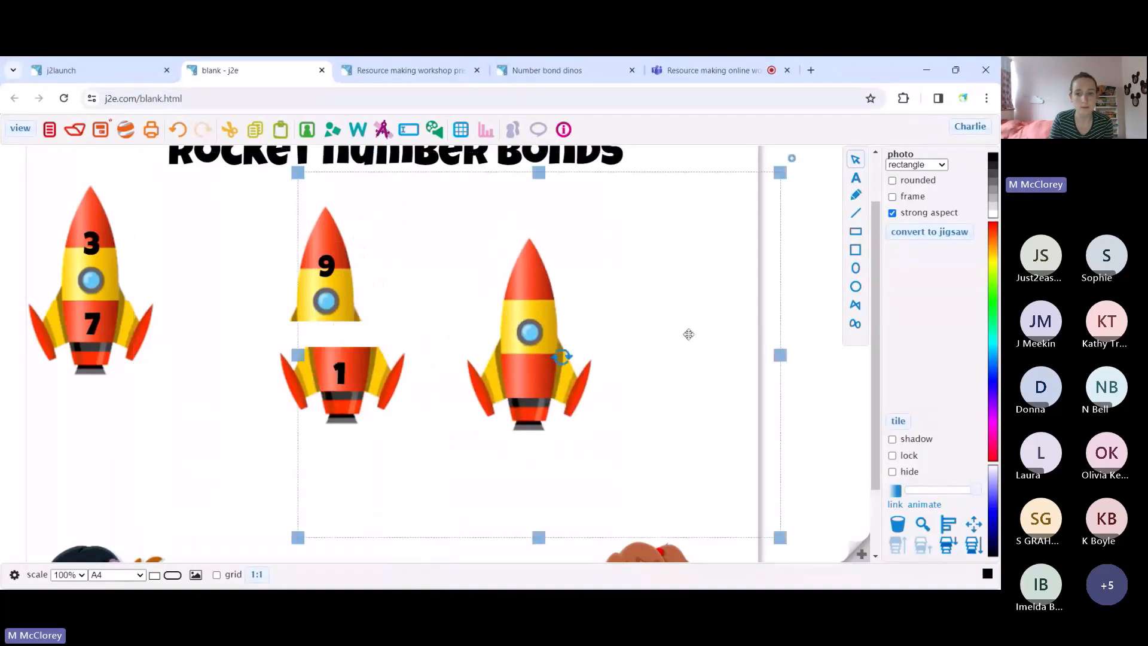
Crop the empty margins around the new rocket and cut off its lower half to leave only the rocket top
left_click_drag(789, 358, 604, 355)
left_click_drag(304, 356, 452, 357)
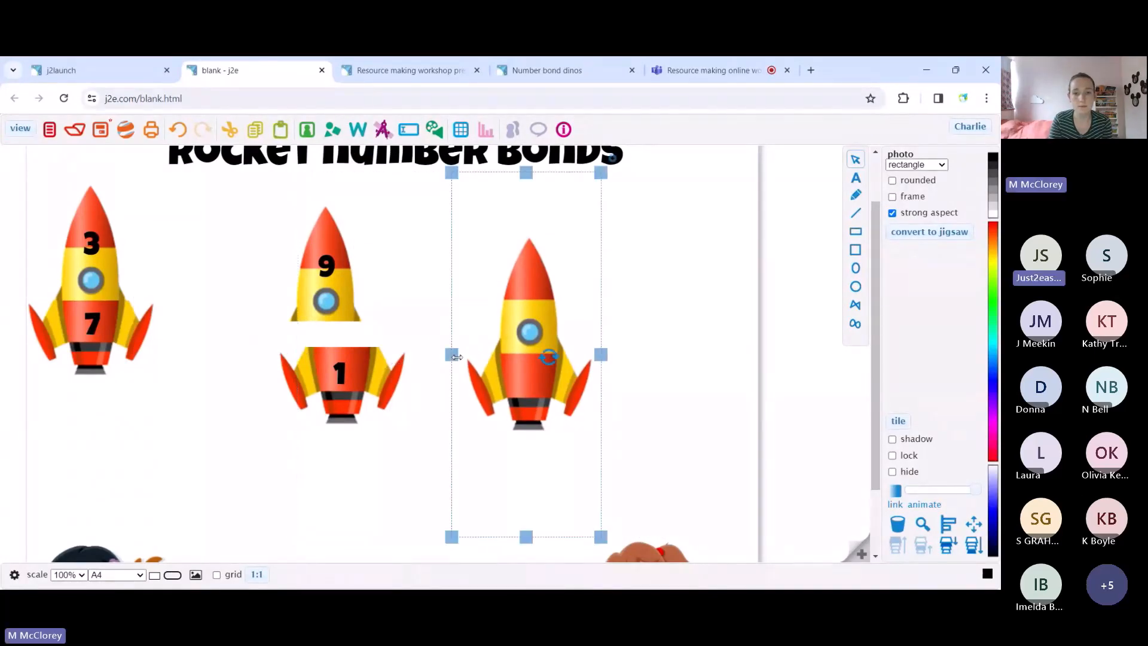
left_click_drag(526, 174, 526, 228)
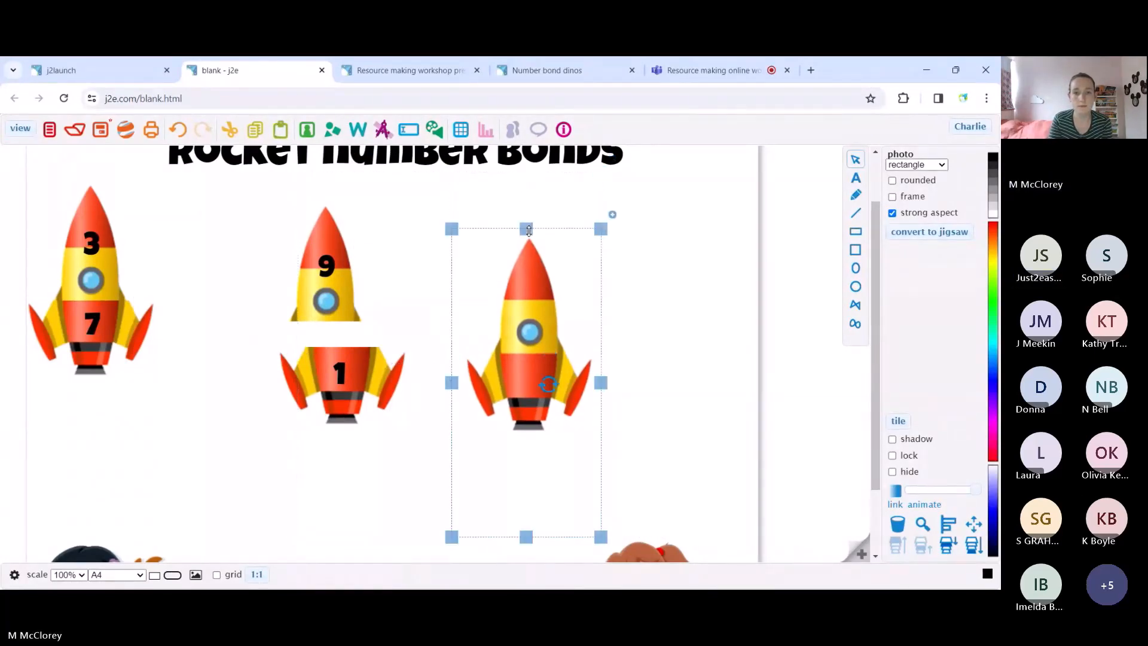
left_click_drag(526, 537, 518, 449)
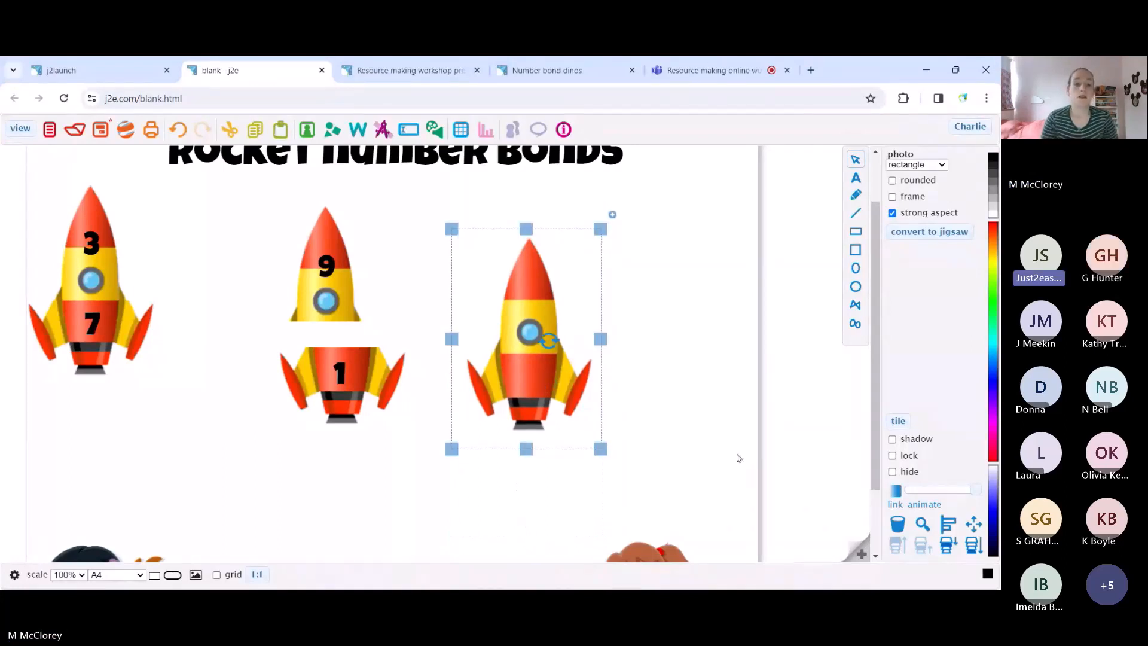
left_click_drag(526, 450, 527, 339)
left_click(688, 270)
left_click(612, 242)
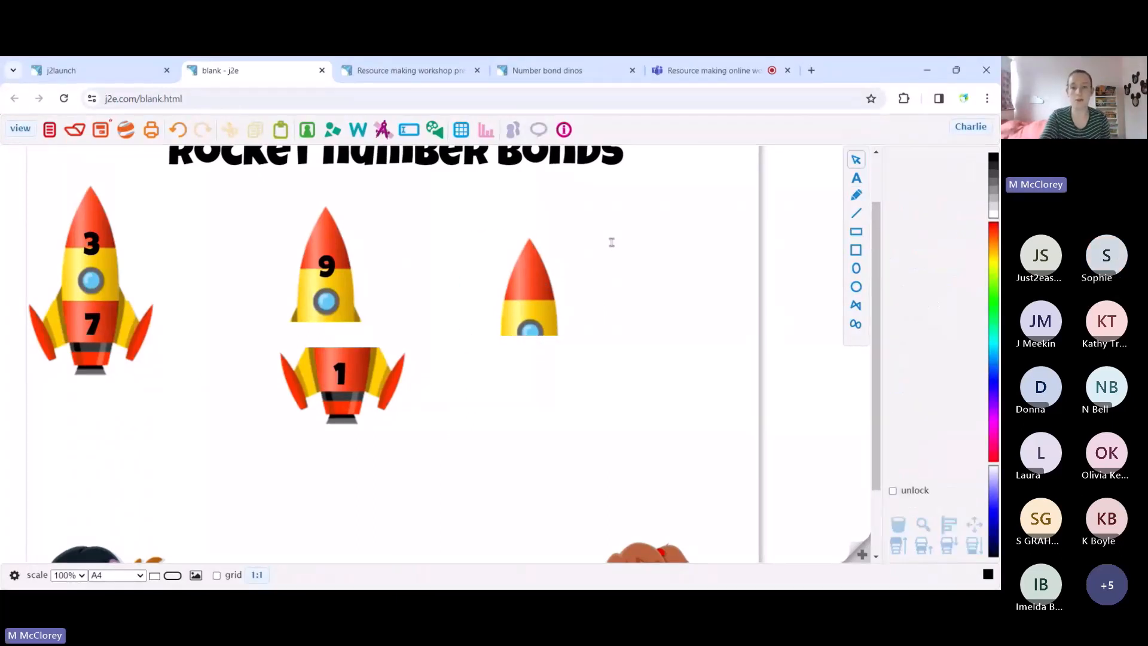
Add the number 8 beside the new rocket top and format it in Luckiest Guy at size 36
left_click(640, 254)
type("8")
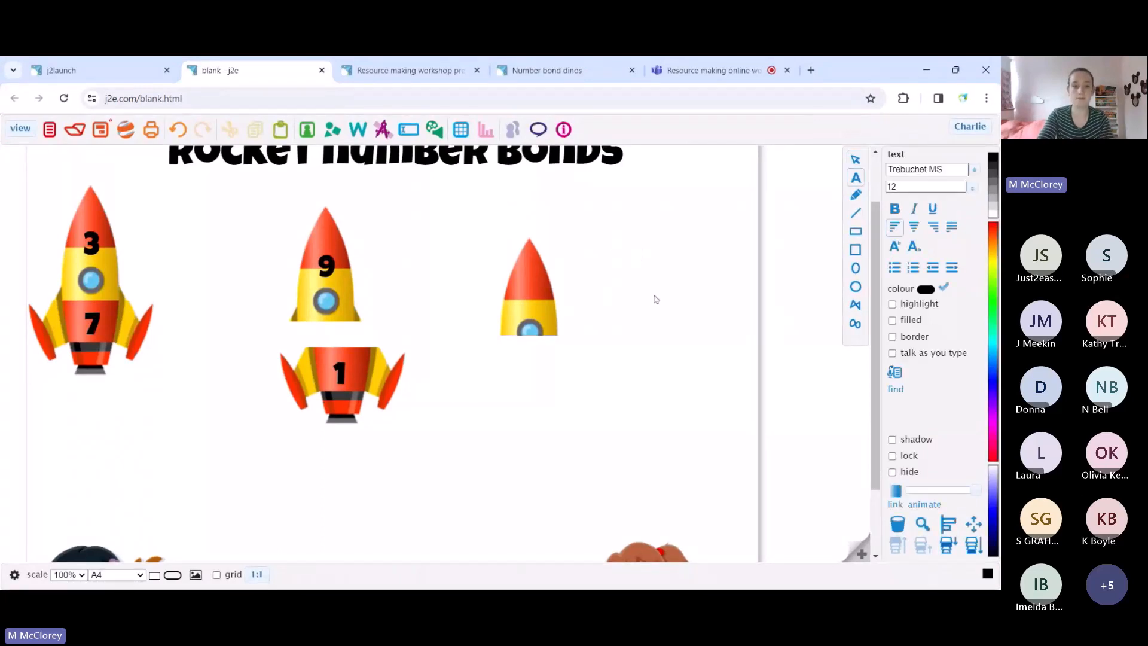
left_click(641, 254)
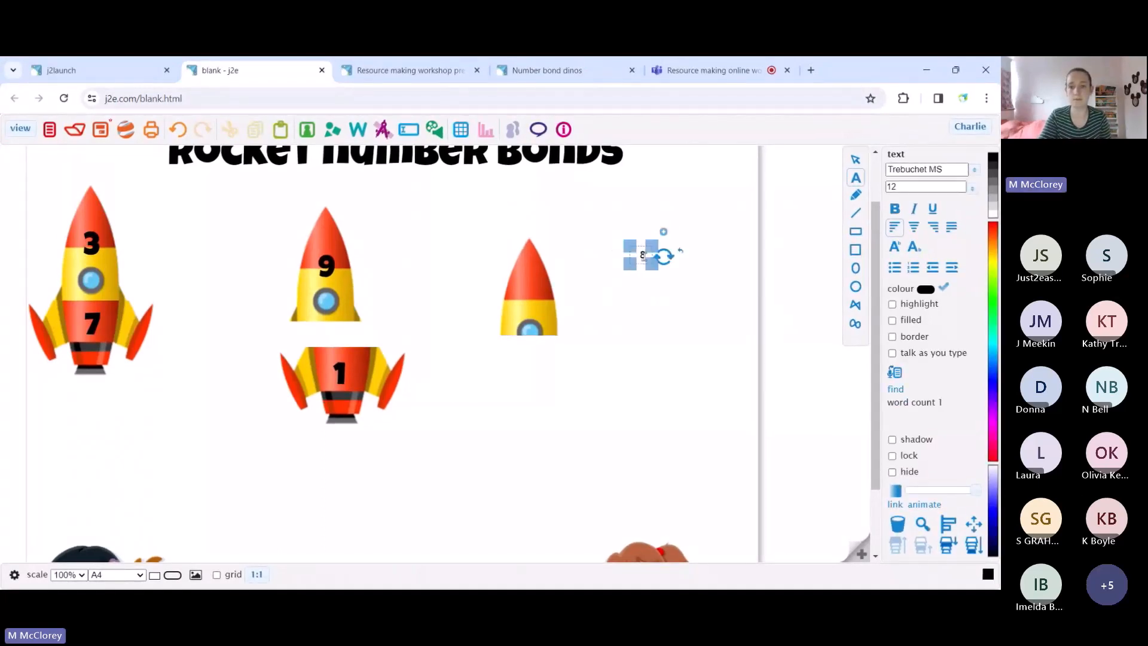
left_click(972, 188)
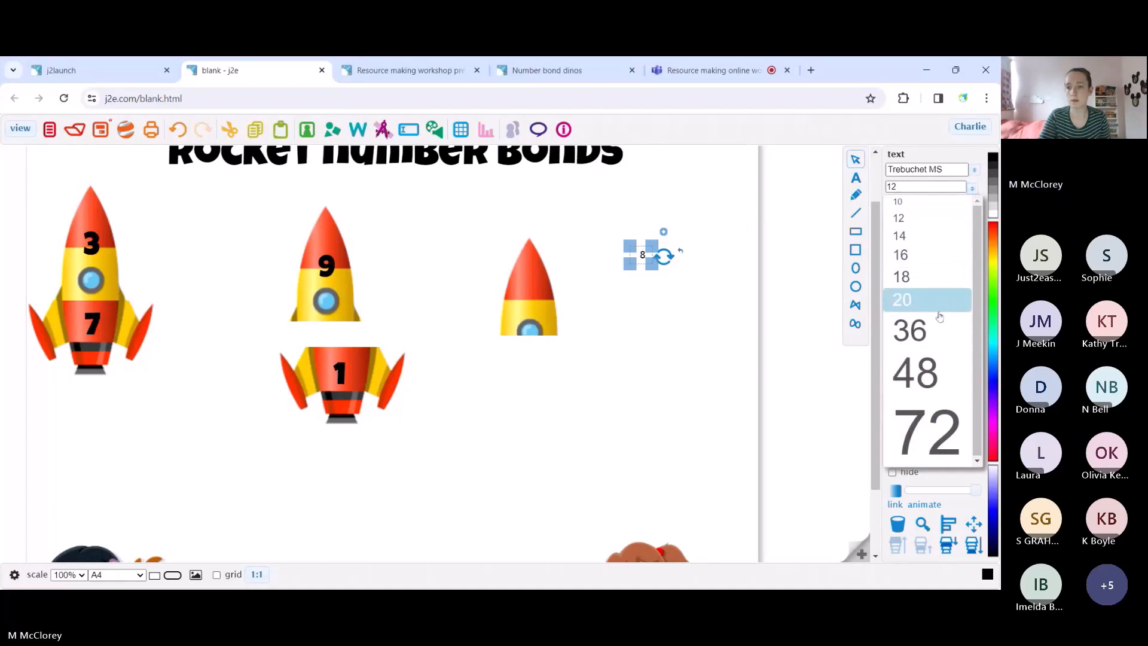
left_click(909, 330)
left_click(974, 170)
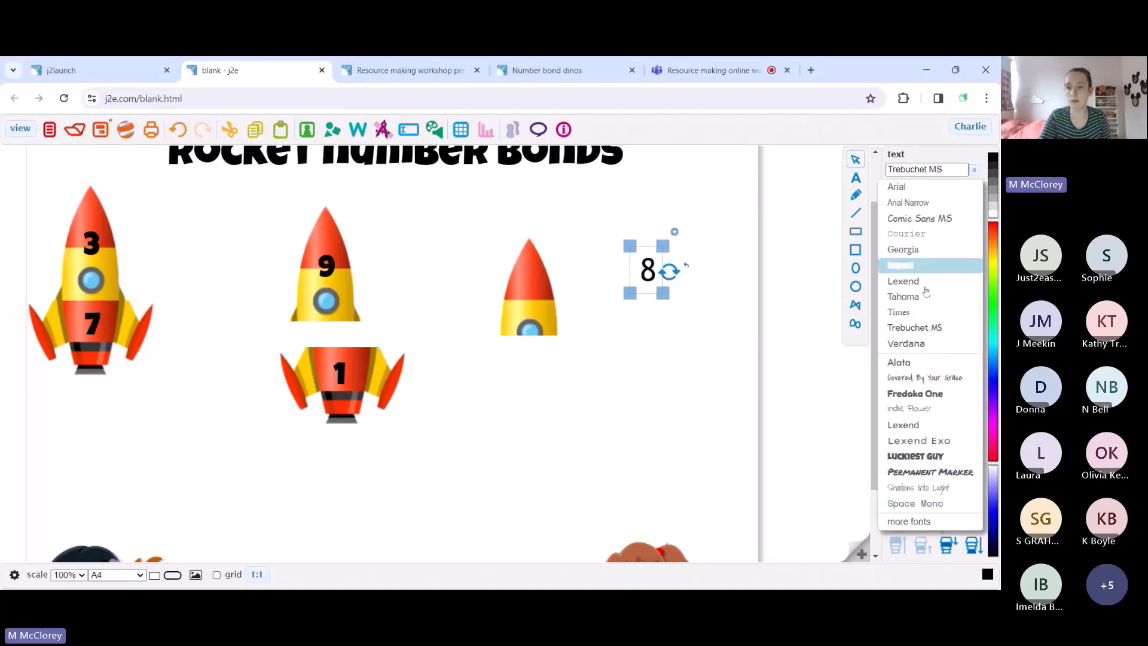
left_click(924, 456)
Place the 8 on the new rocket top, group the two together and select the group
left_click(546, 282)
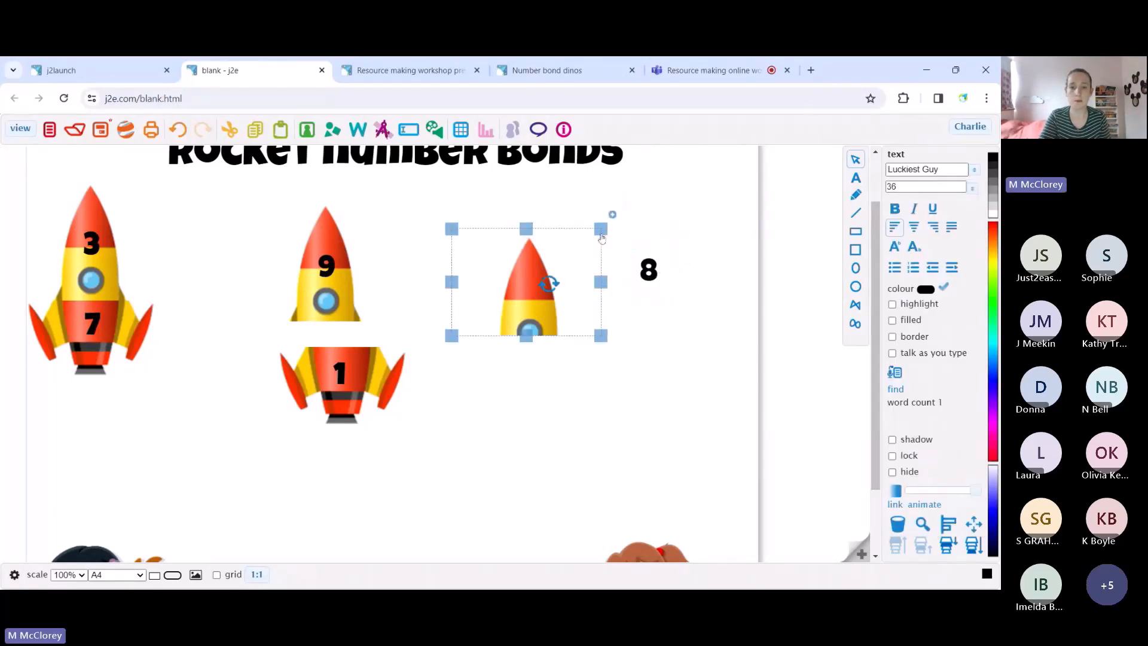
left_click(644, 268)
left_click_drag(644, 268, 526, 295)
left_click_drag(620, 239, 500, 327)
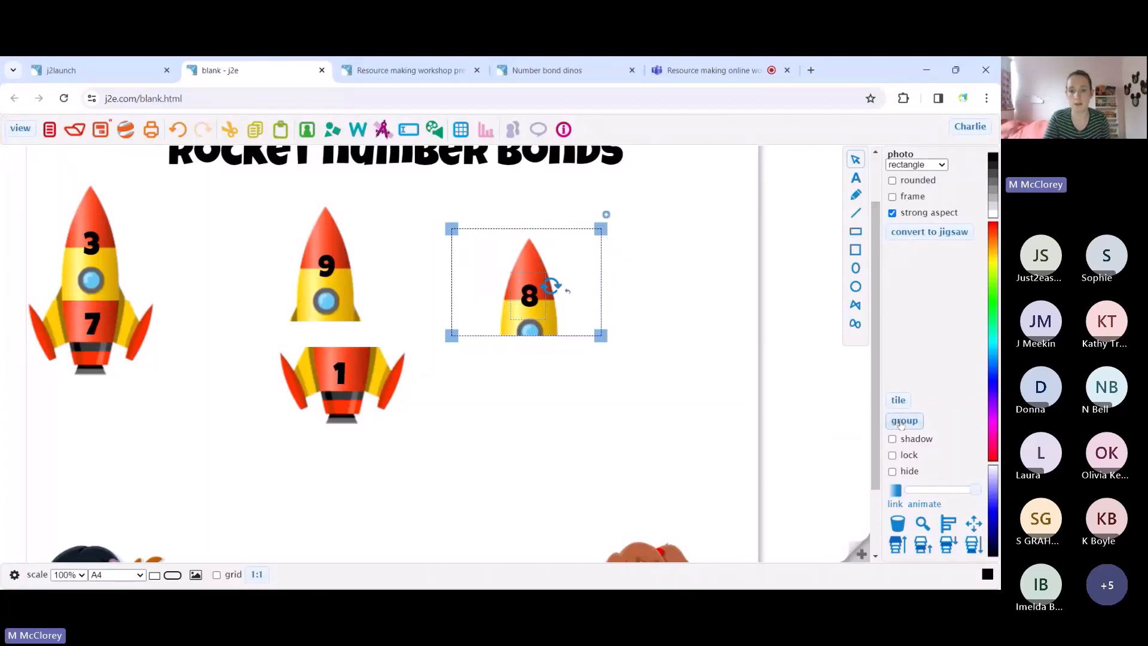
left_click(679, 264)
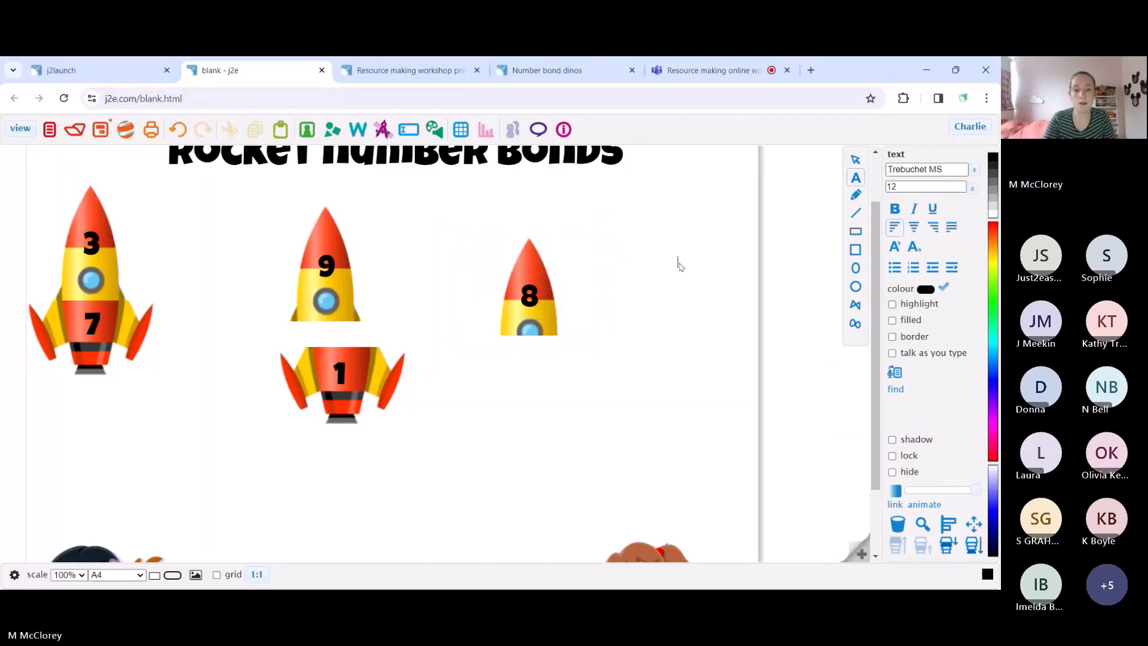
left_click(533, 254)
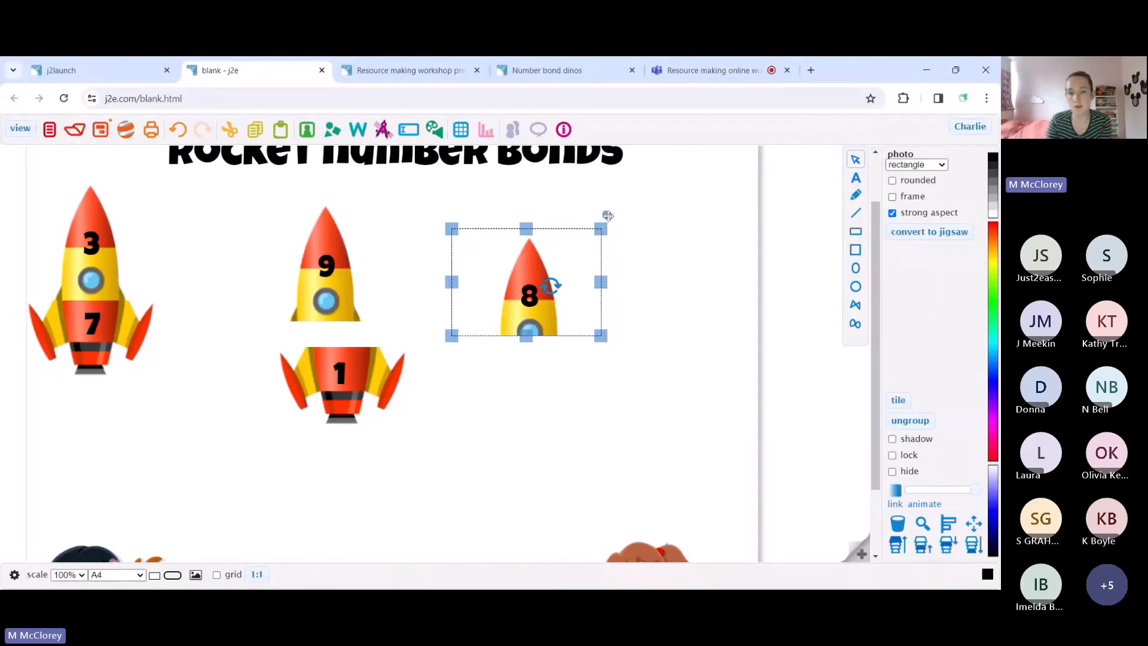
Duplicate the 8 rocket top, crop the copy to only the rocket's lower half, and extend the original's crop to below the window
left_click_drag(607, 215, 752, 215)
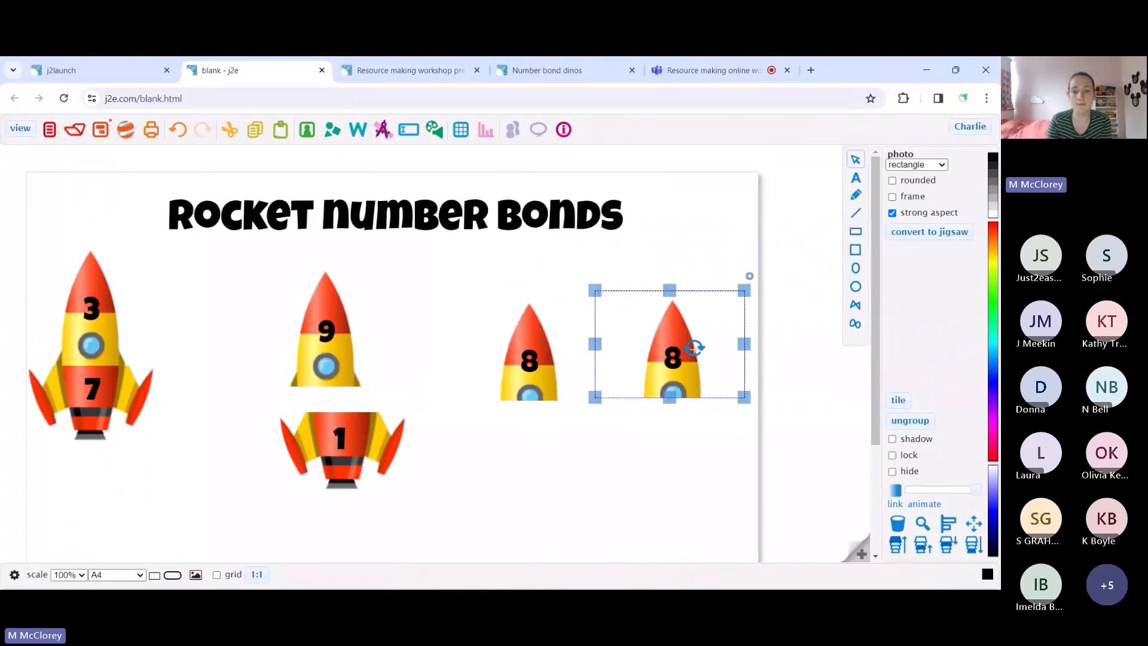
left_click_drag(670, 406, 675, 540)
left_click_drag(674, 291, 667, 415)
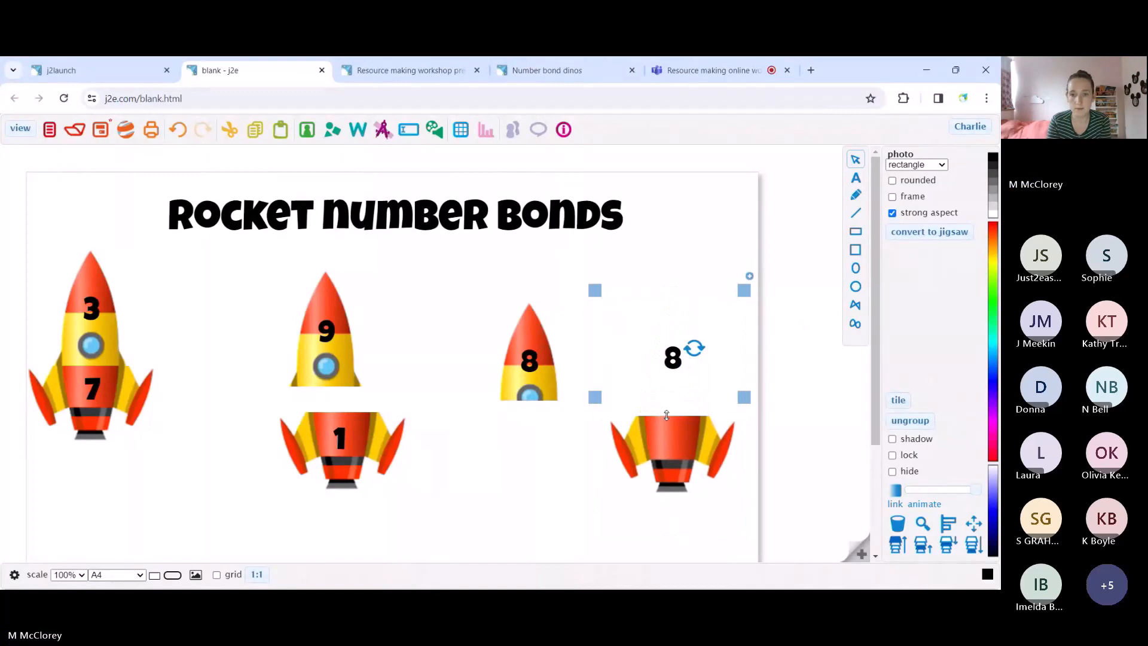
left_click(540, 392)
mouse_move(527, 406)
left_mouse_down()
mouse_move(526, 435)
mouse_move(527, 420)
left_mouse_up()
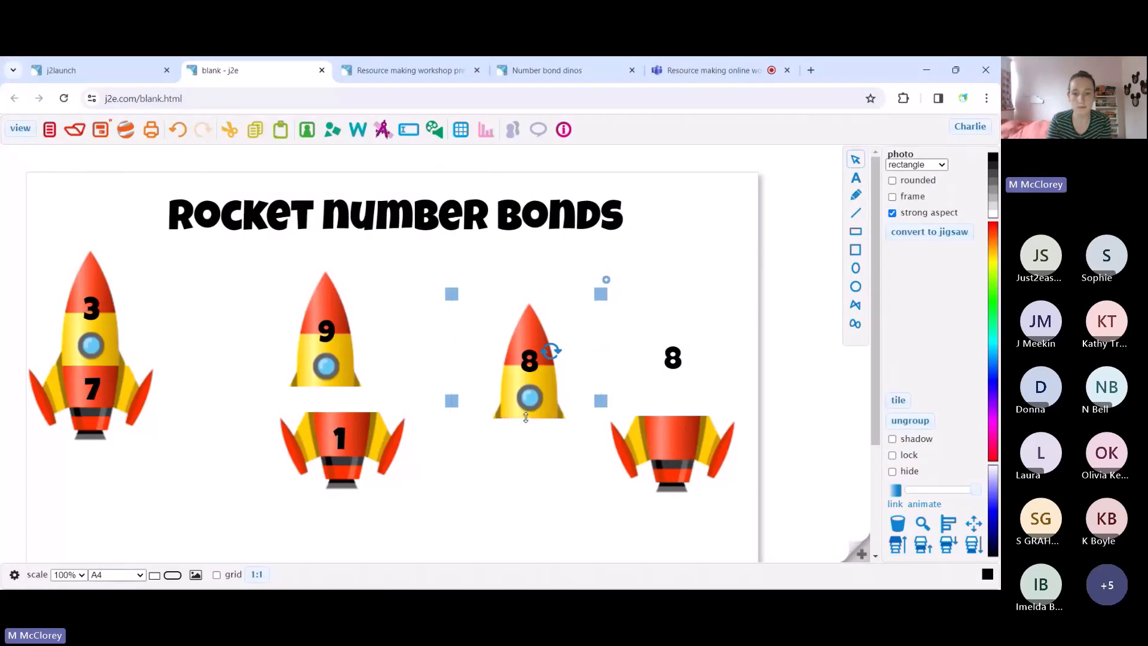
Change the number above the new rocket bottom to 2
left_click(674, 358)
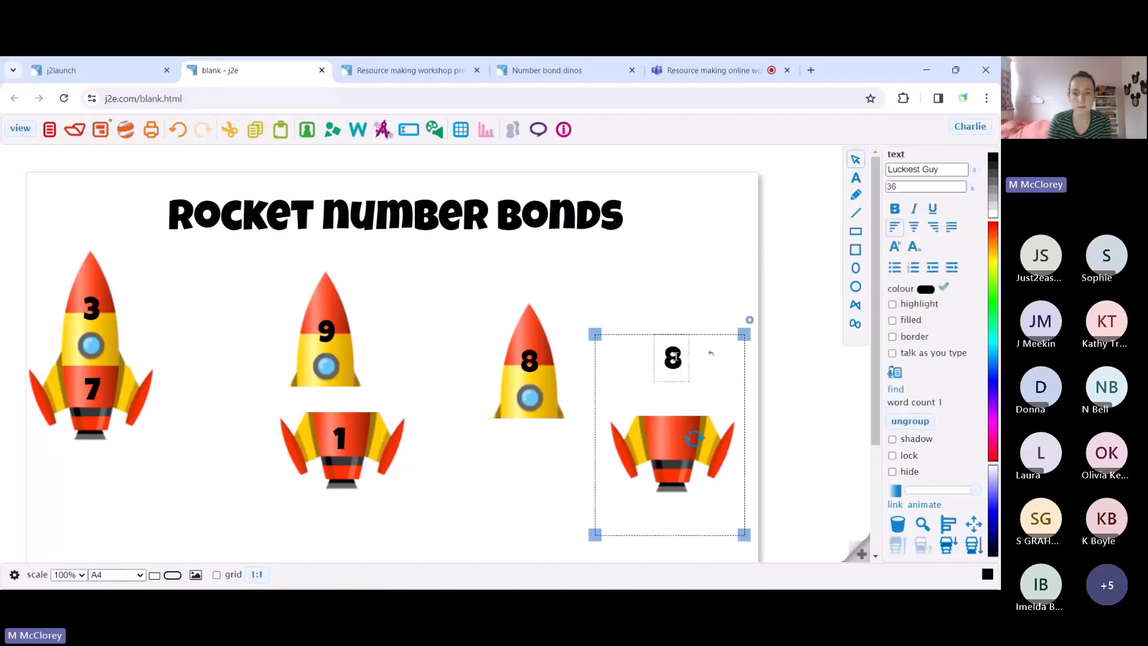
left_click(710, 353)
left_click(681, 359)
double_click(673, 357)
type("2")
left_click(670, 353)
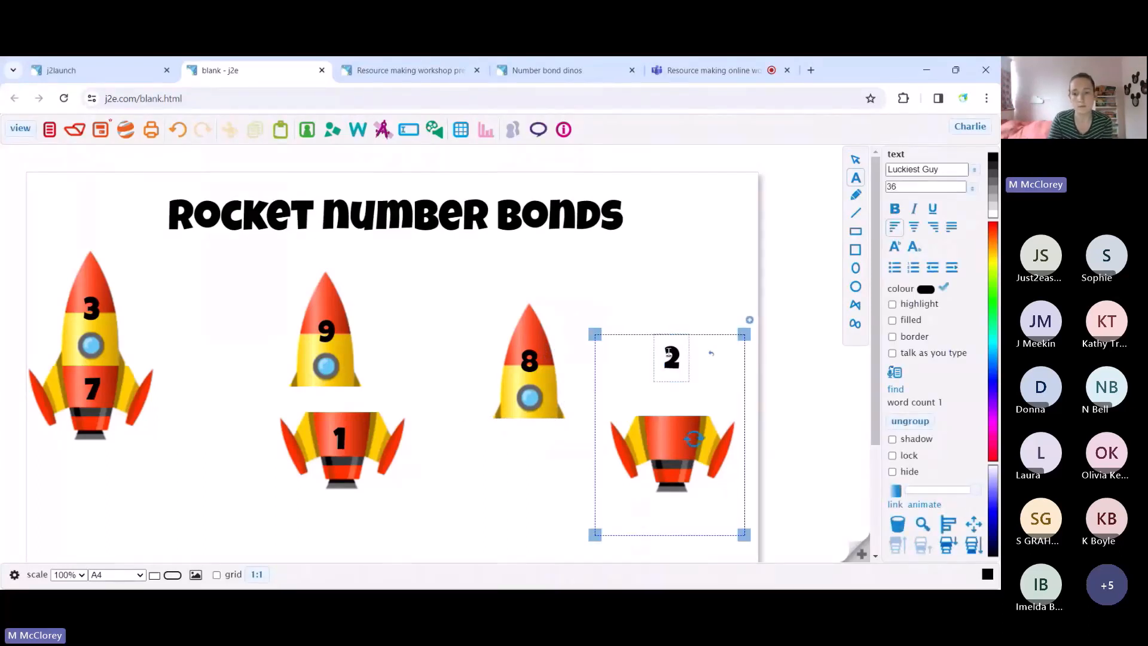
left_click(677, 294)
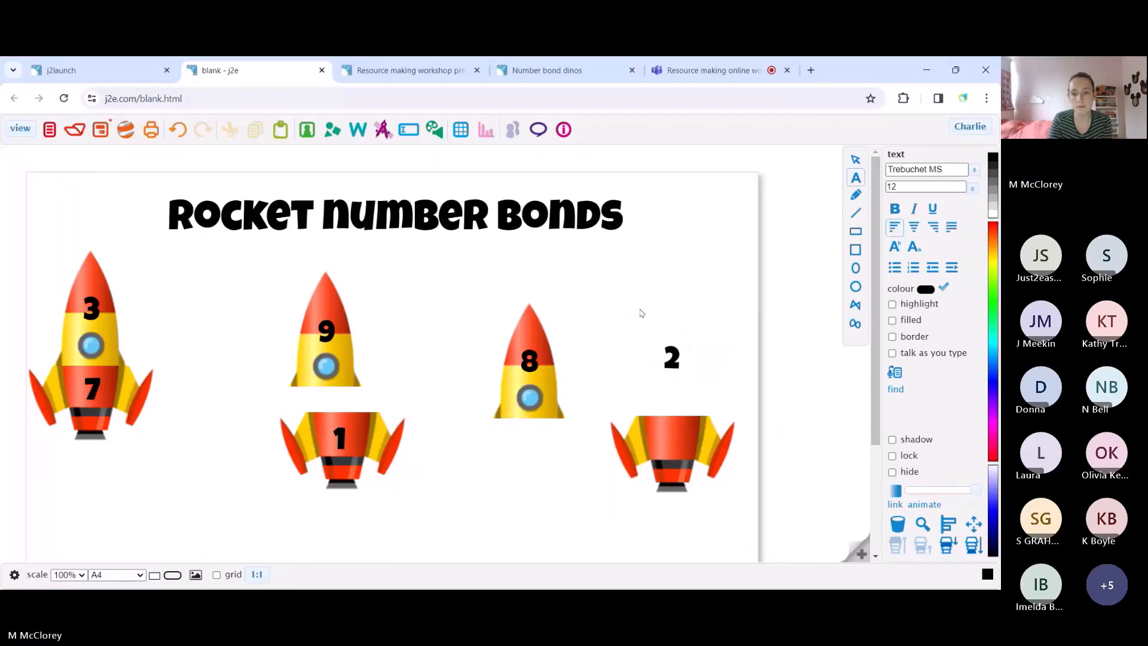
Ungroup the new piece, place the 2 on the rocket bottom, regroup them and move the piece beside the 8 top
left_click(701, 465)
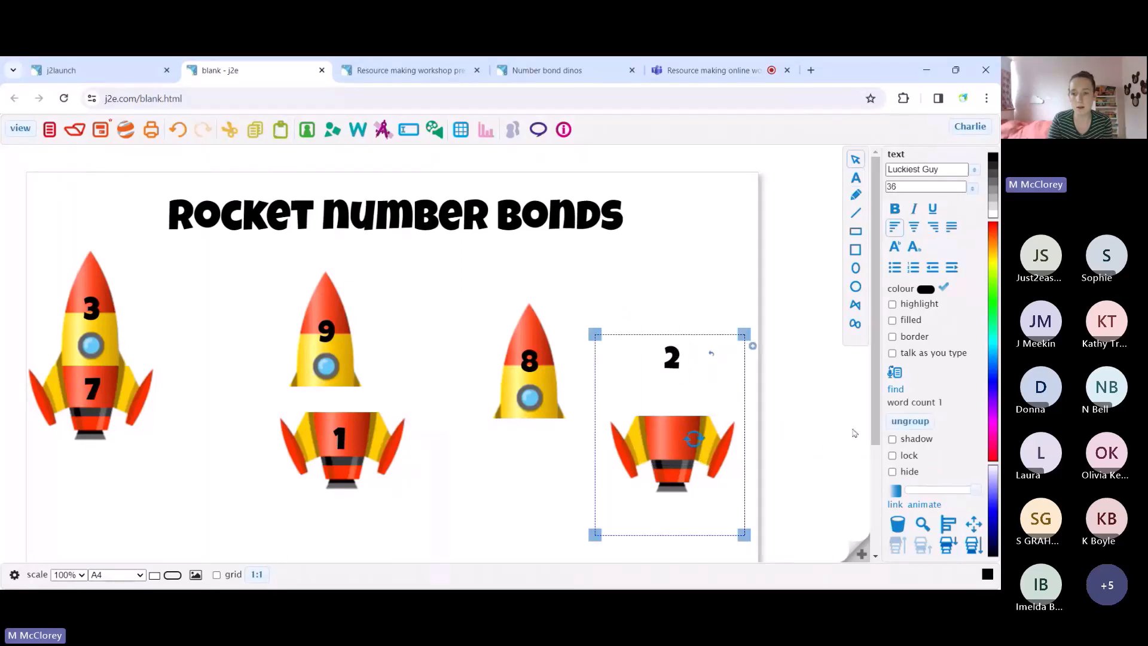
left_click(910, 422)
left_click(674, 355)
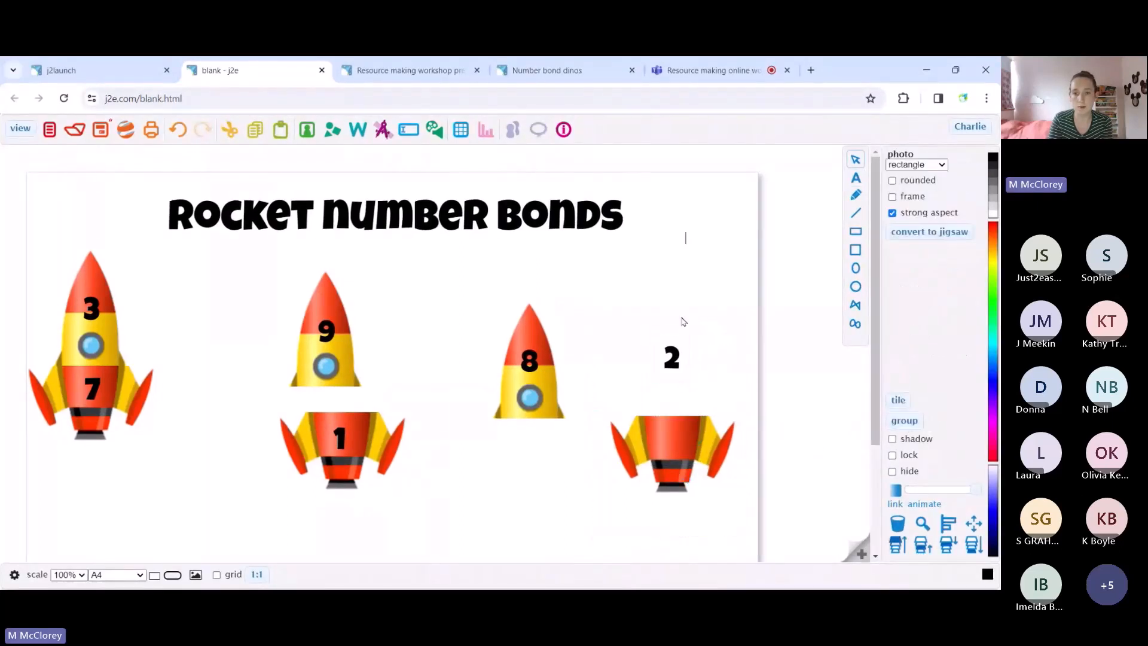
left_click_drag(674, 355, 666, 435)
left_click_drag(676, 463, 714, 494)
left_click(906, 422)
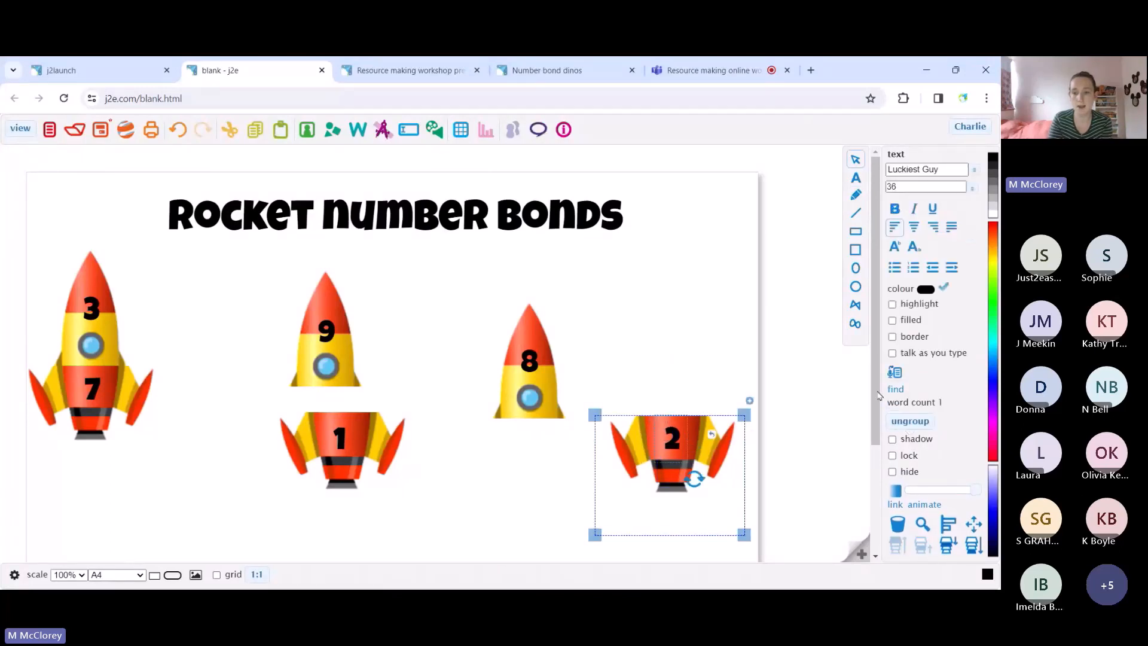
left_click(701, 351)
left_click_drag(674, 456, 644, 348)
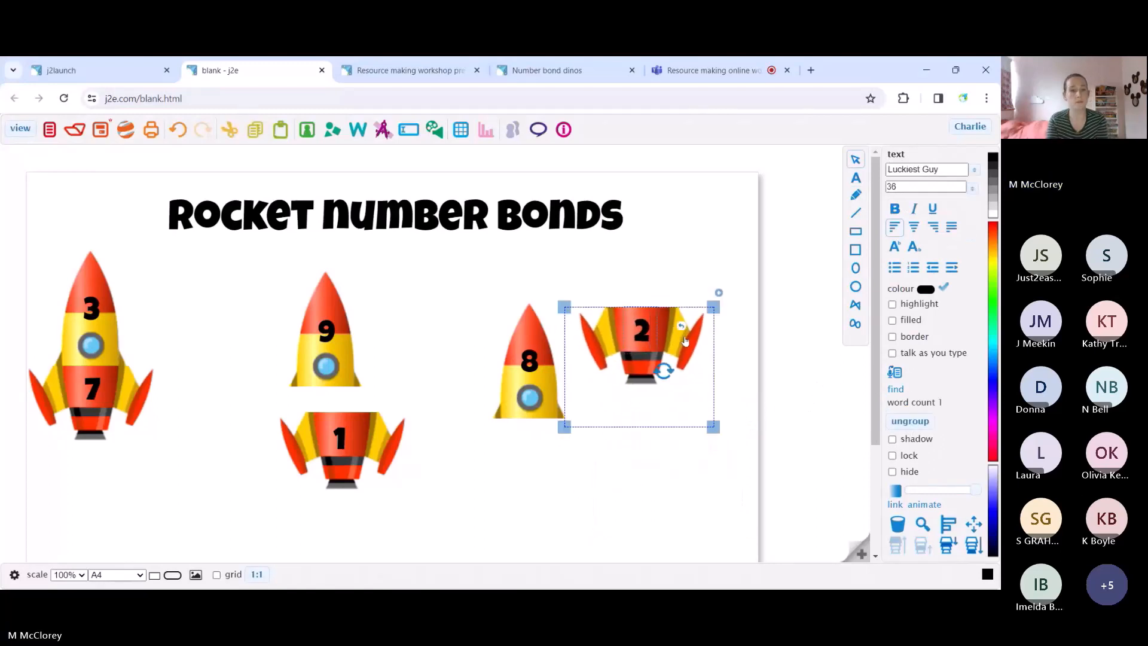
Duplicate the 8 rocket top and the 2 rocket bottom, placing each copy above its original
left_click(528, 336)
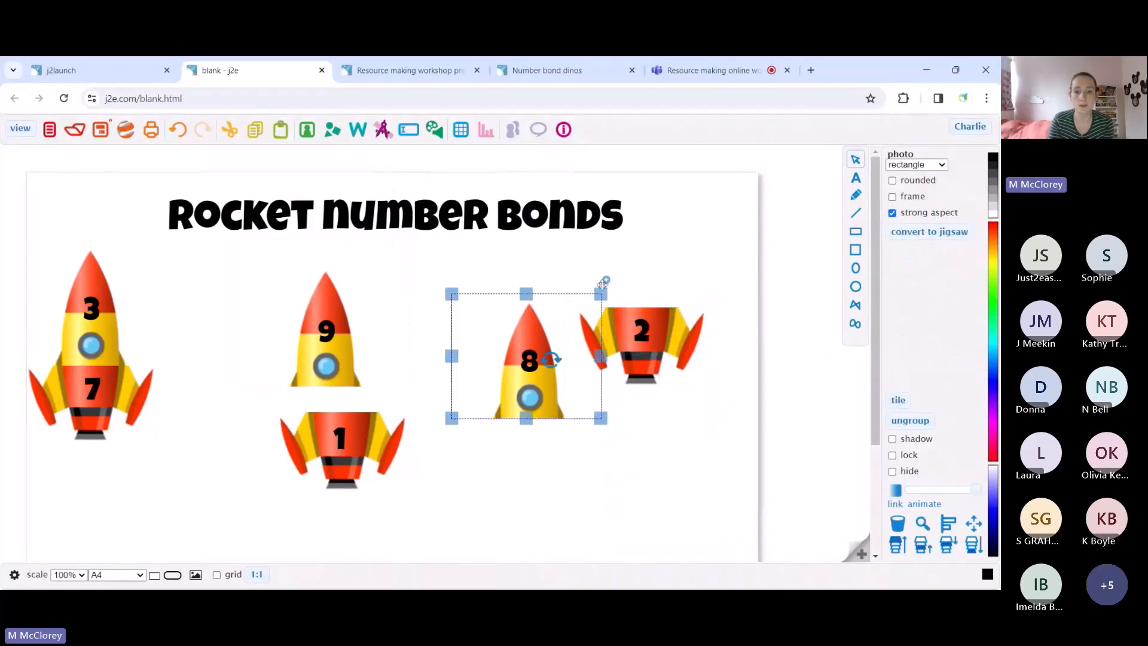
left_click_drag(607, 279, 517, 228)
left_click(691, 348)
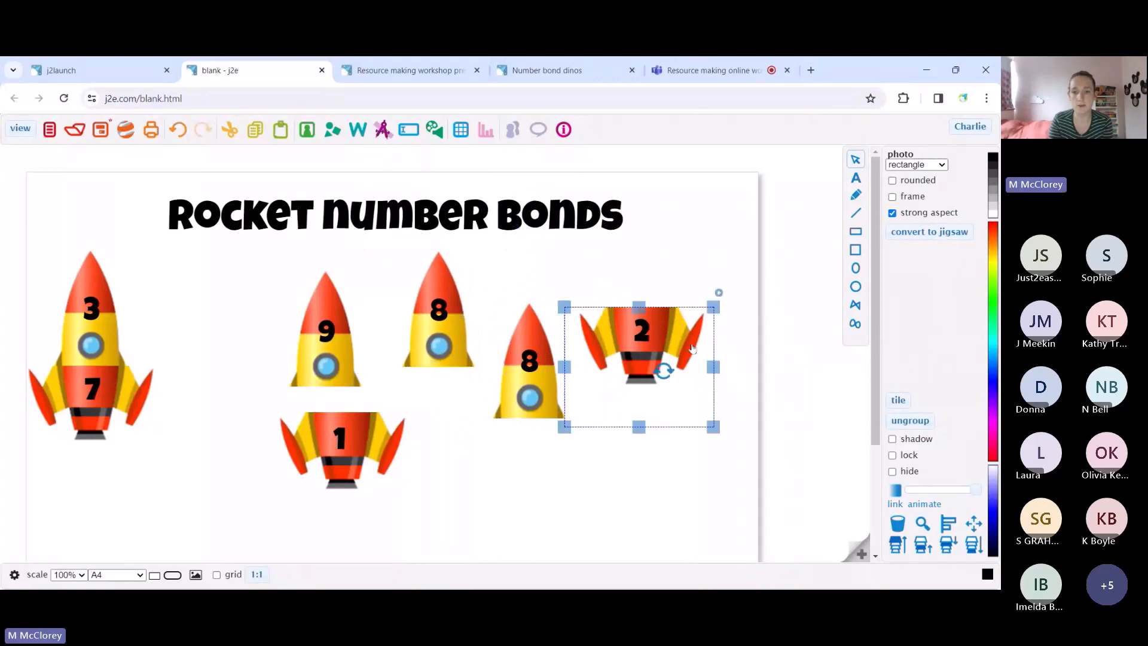
left_click_drag(720, 294, 768, 191)
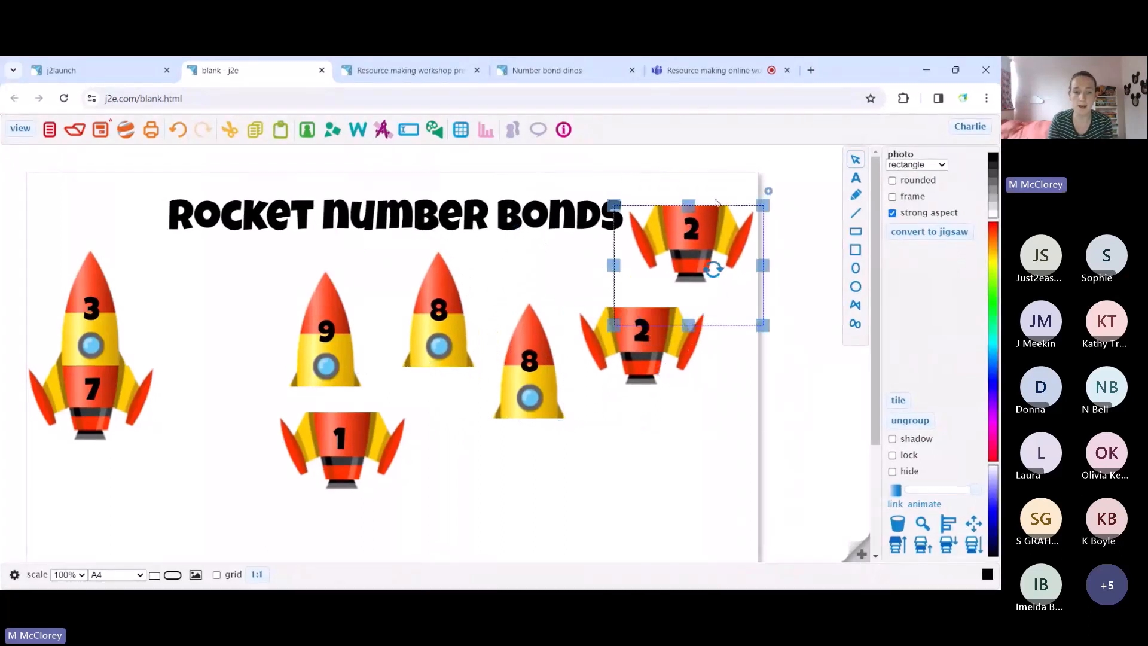
Change the number on the copied rocket top to 6 and the number on the copied rocket bottom to 4
left_click(441, 317)
double_click(439, 314)
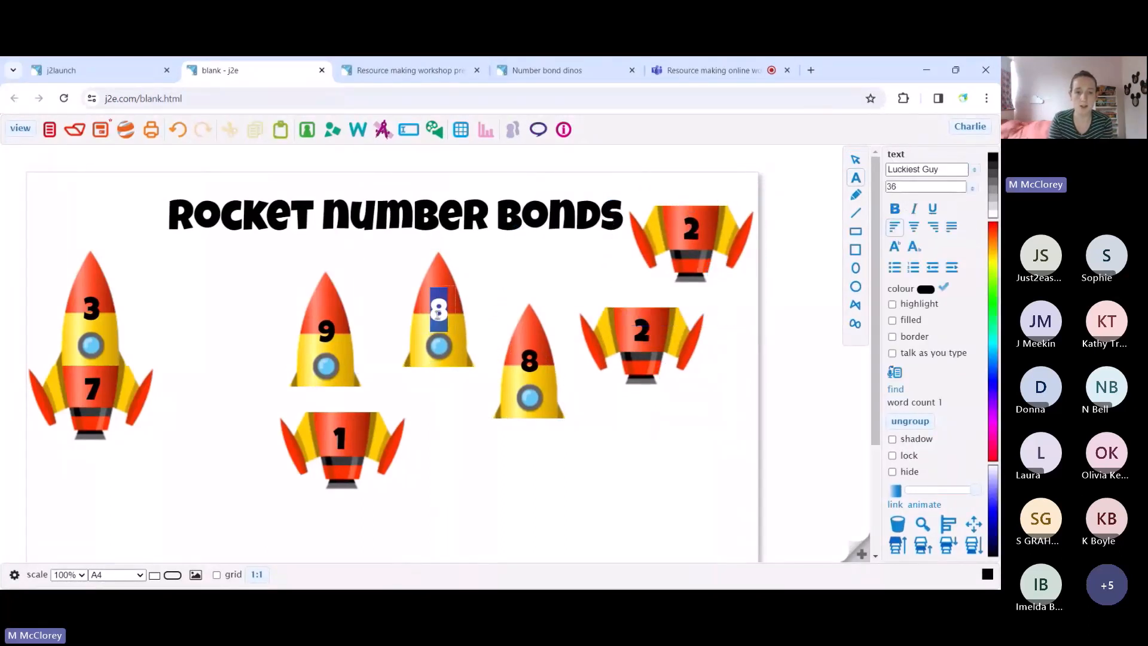
type("6")
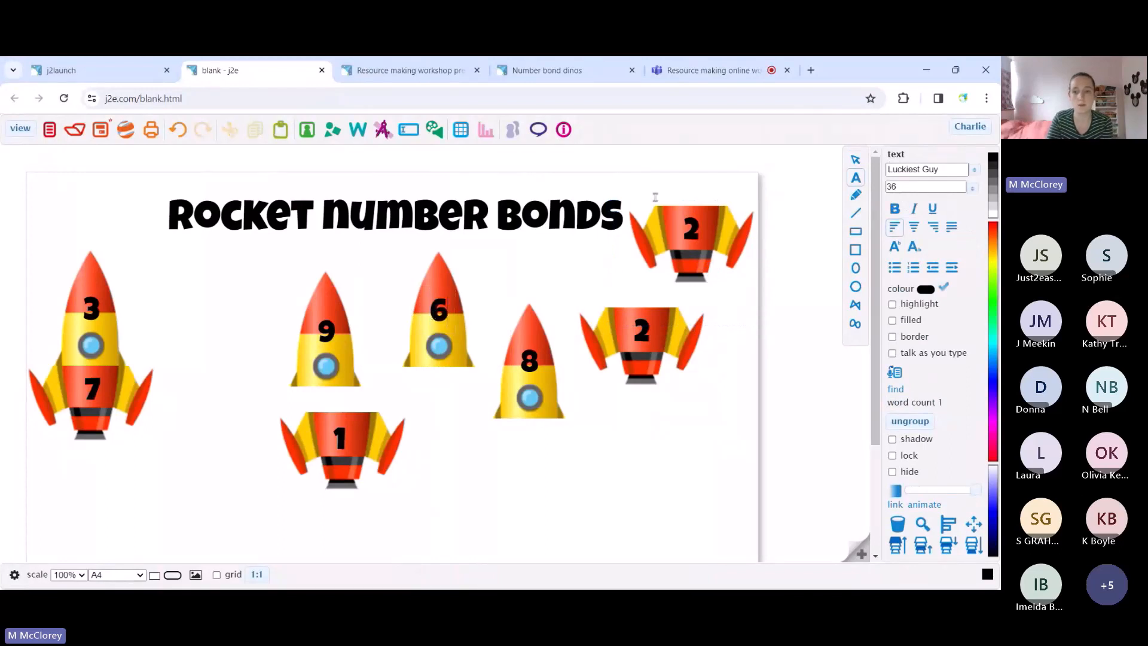
double_click(692, 227)
type("4")
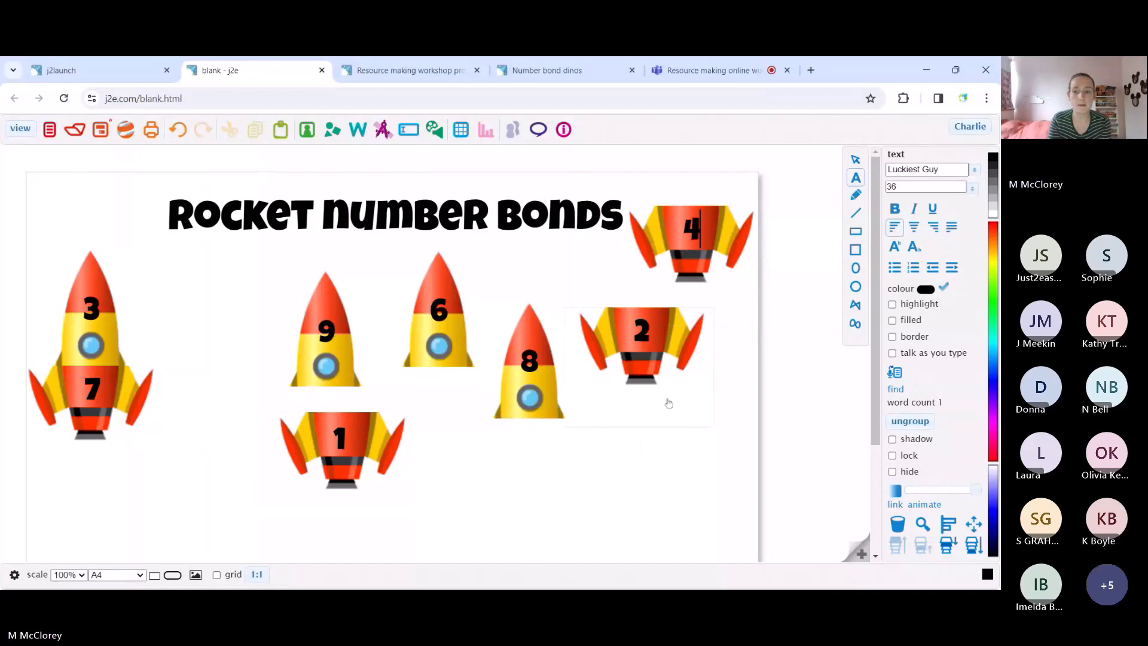
Insert another rocket from the saved pictures and enlarge it to match the existing rockets
left_click(307, 130)
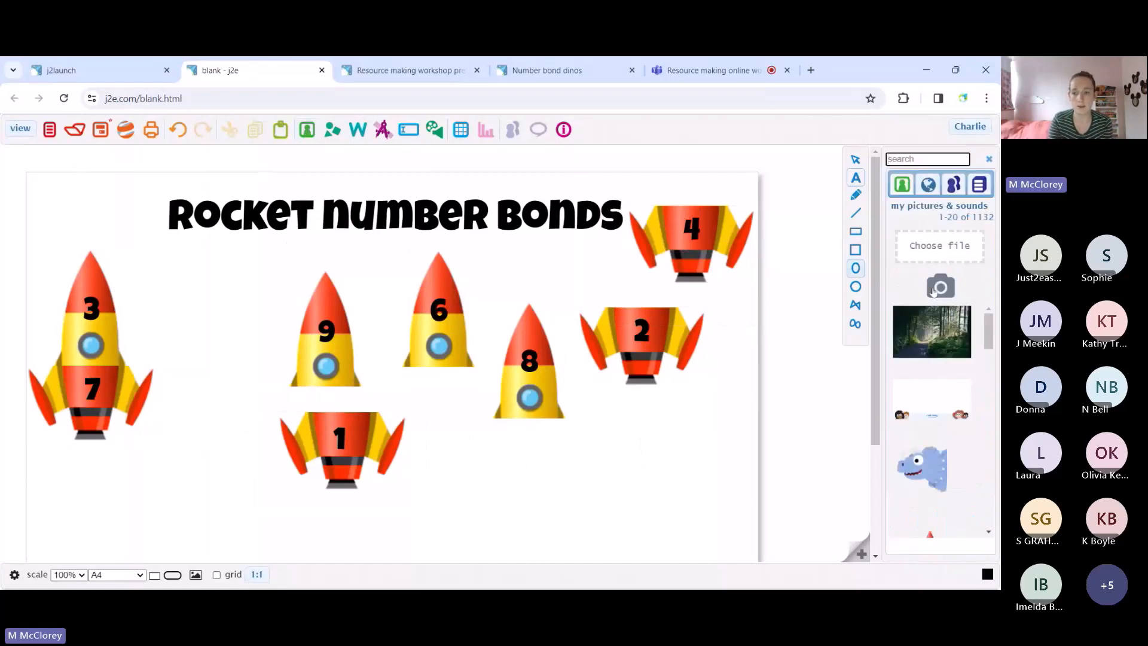
left_click_drag(991, 338, 991, 357)
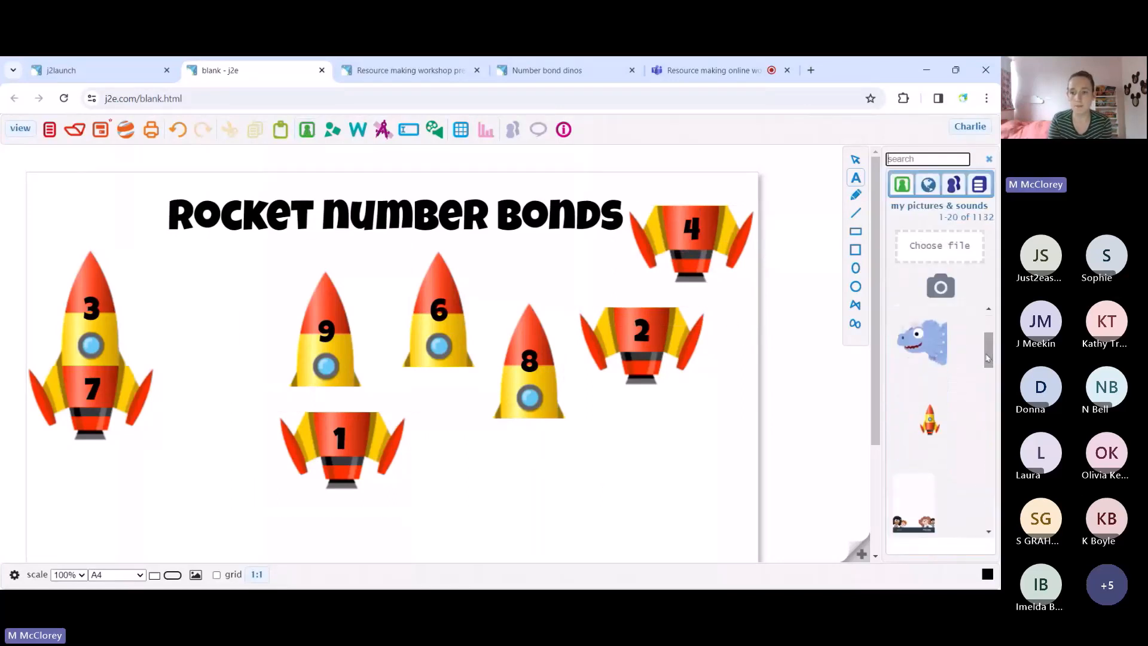
left_click_drag(931, 421, 151, 305)
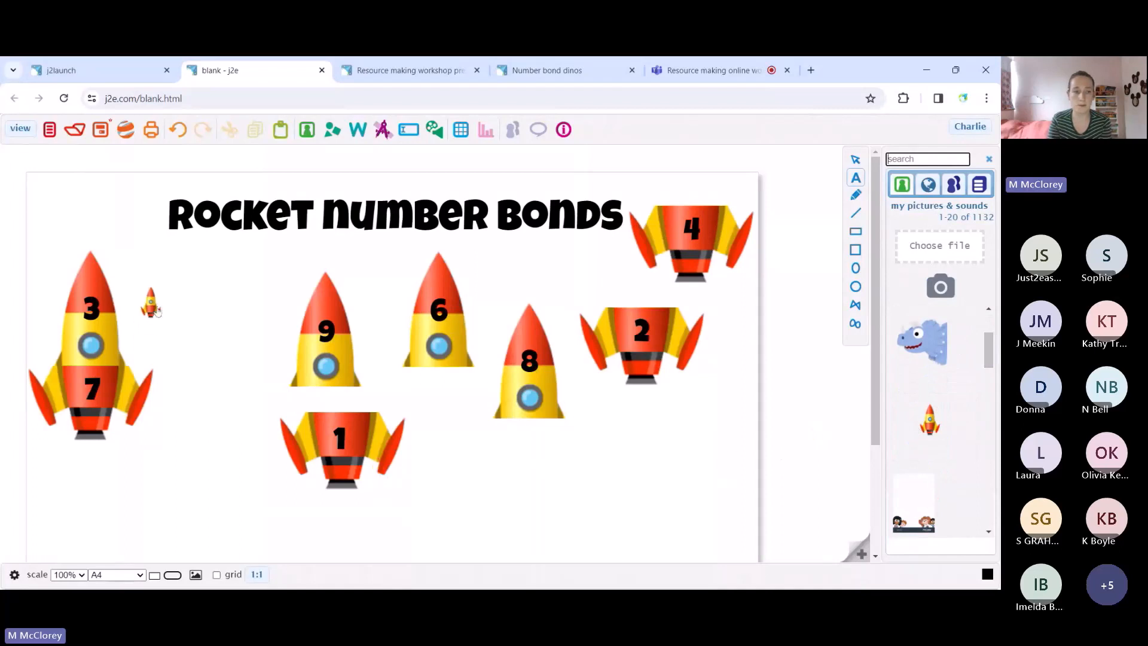
left_click_drag(190, 338, 654, 553)
left_click_drag(112, 183, 185, 239)
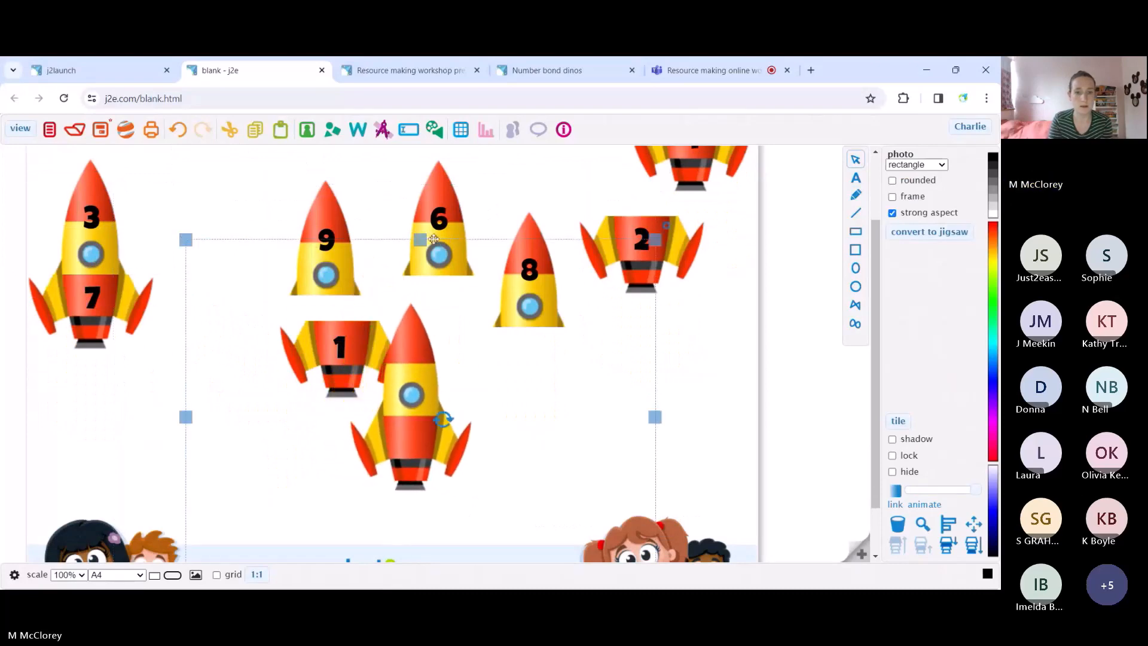
Crop the empty margins around the new rocket and move it beside the 1 rocket bottom
left_click_drag(434, 239, 425, 286)
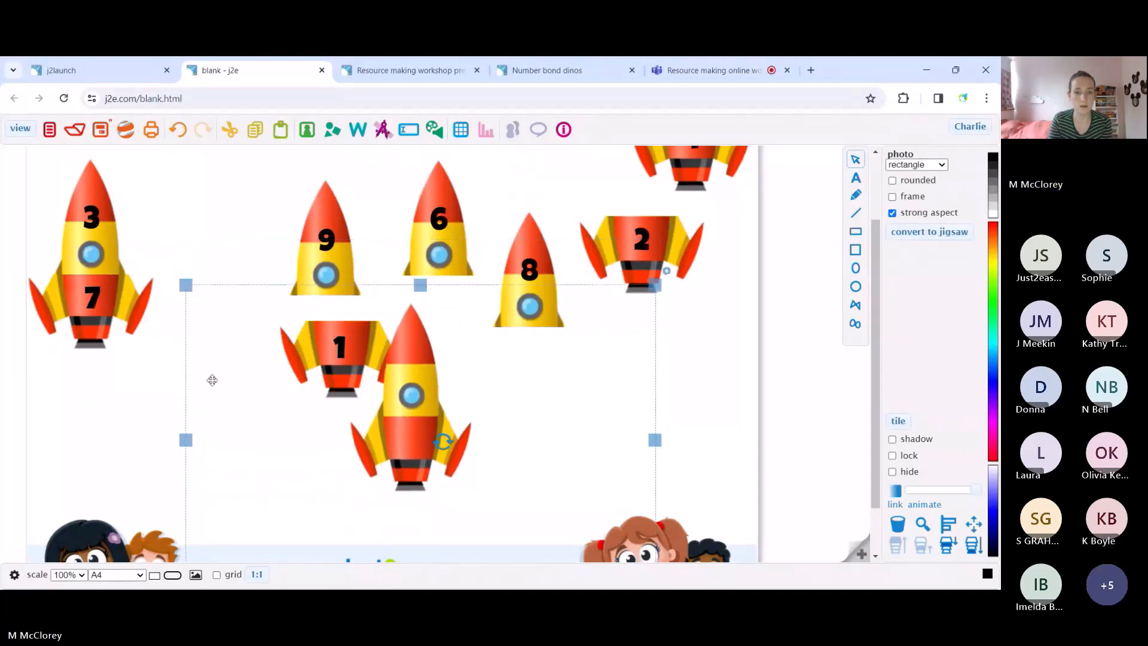
left_click_drag(186, 440, 336, 440)
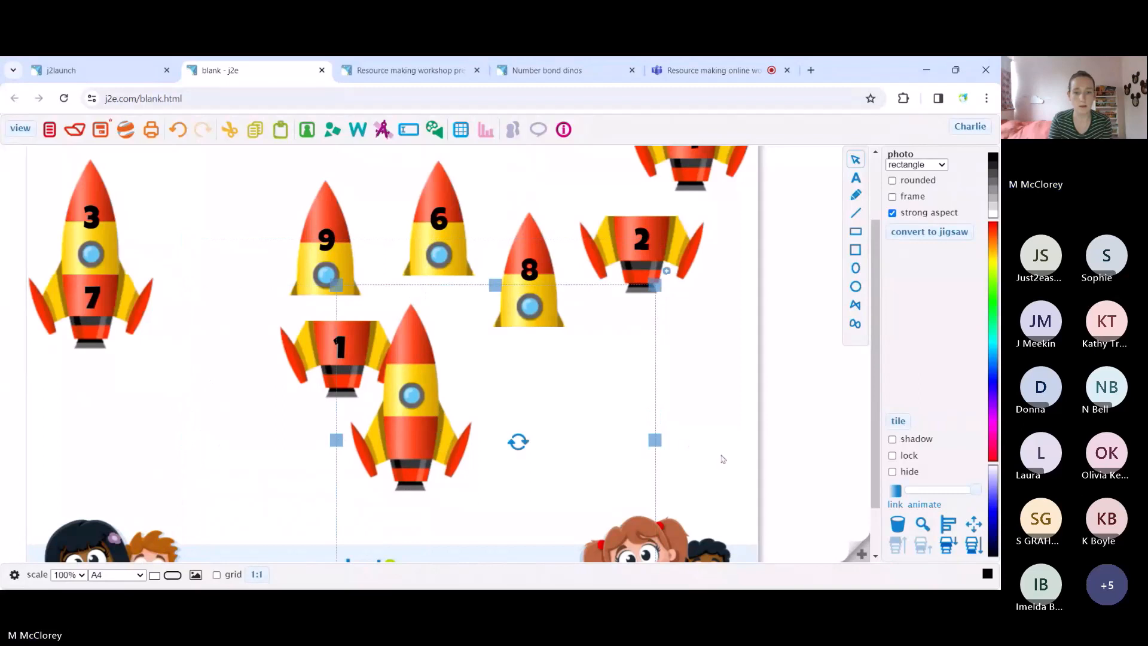
left_click_drag(654, 440, 483, 426)
scroll(406, 490, "down", 1)
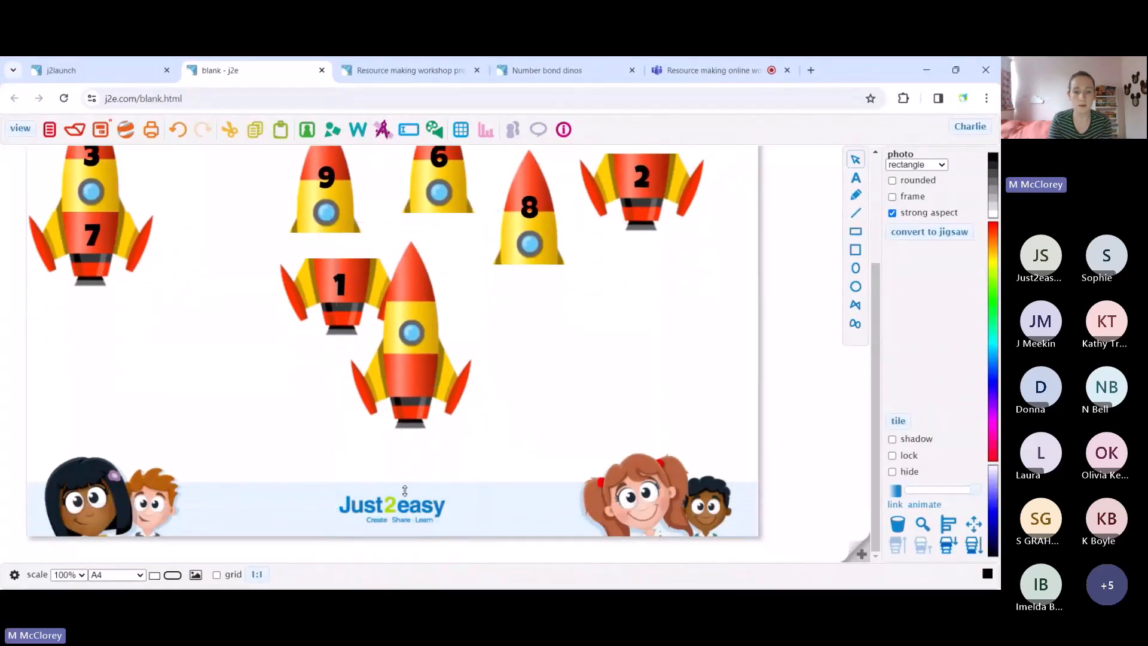
left_click_drag(412, 341, 257, 321)
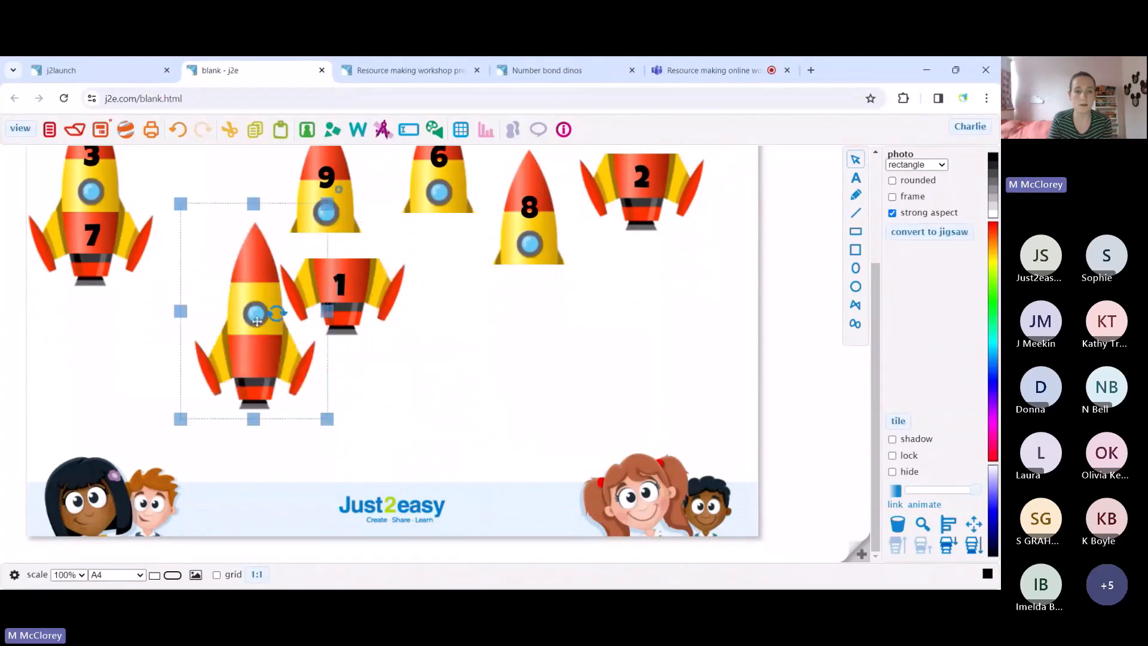
scroll(258, 321, "up", 3)
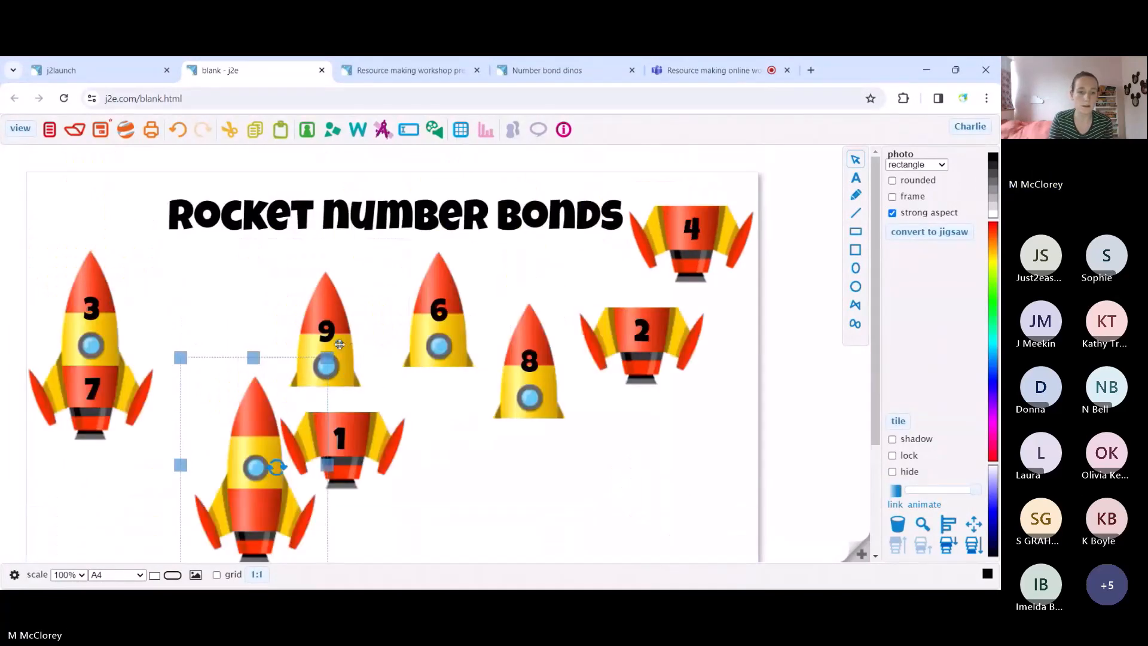
Duplicate the new rocket, crop the copy to its top and the original to its bottom, and place the bottom below the top
left_click_drag(338, 344, 275, 195)
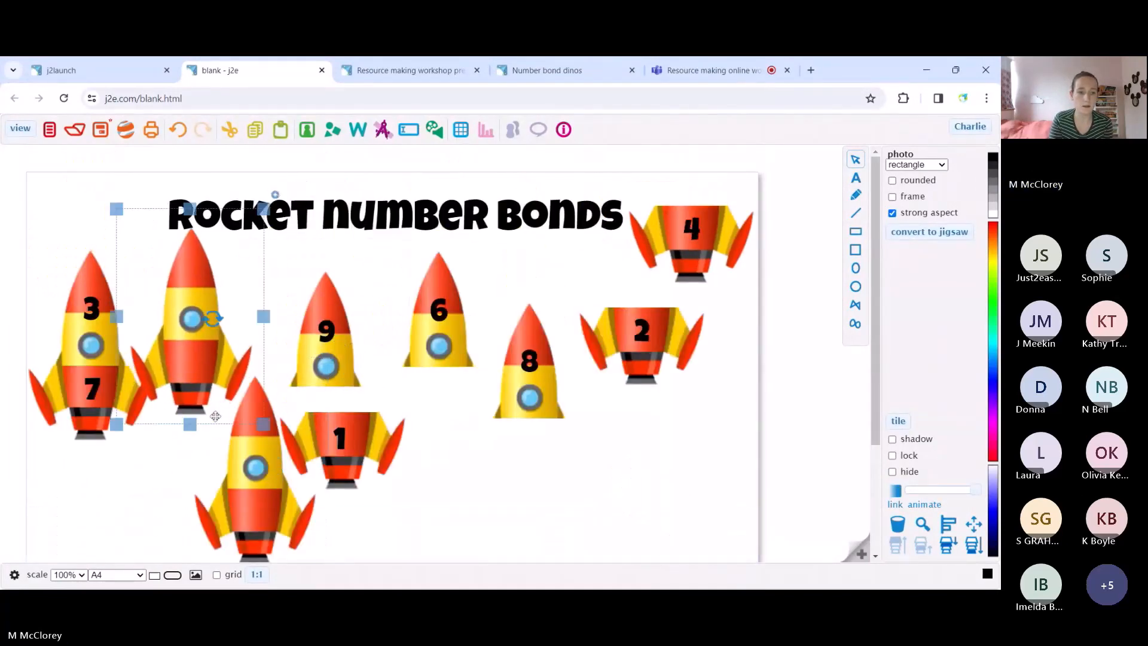
left_click_drag(191, 425, 174, 342)
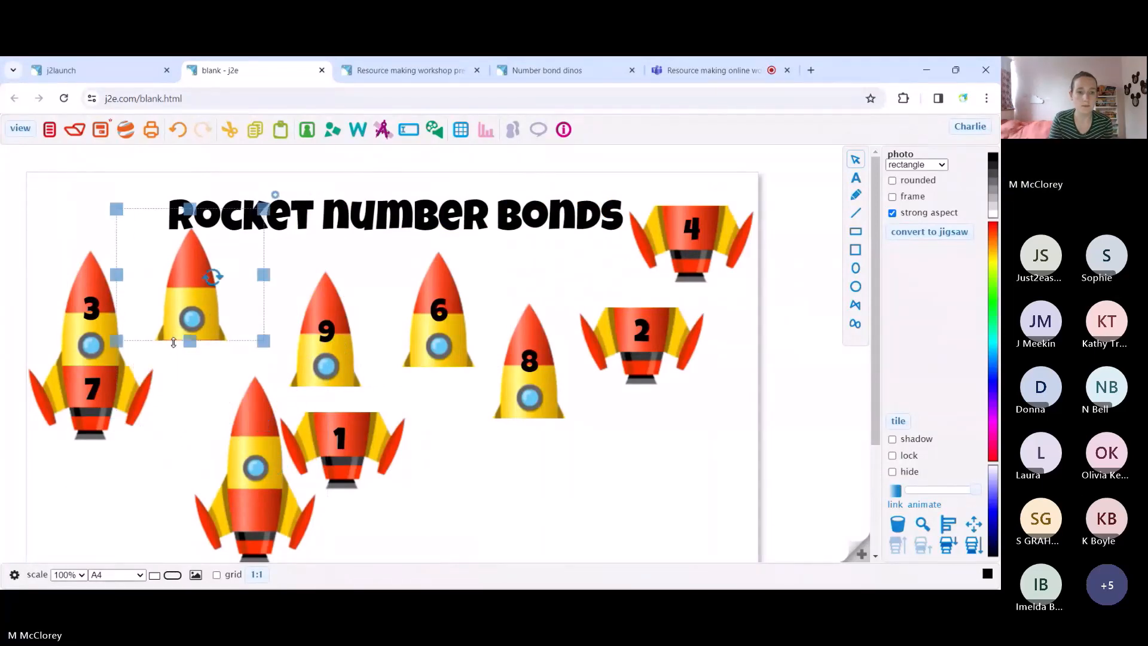
left_click(253, 359)
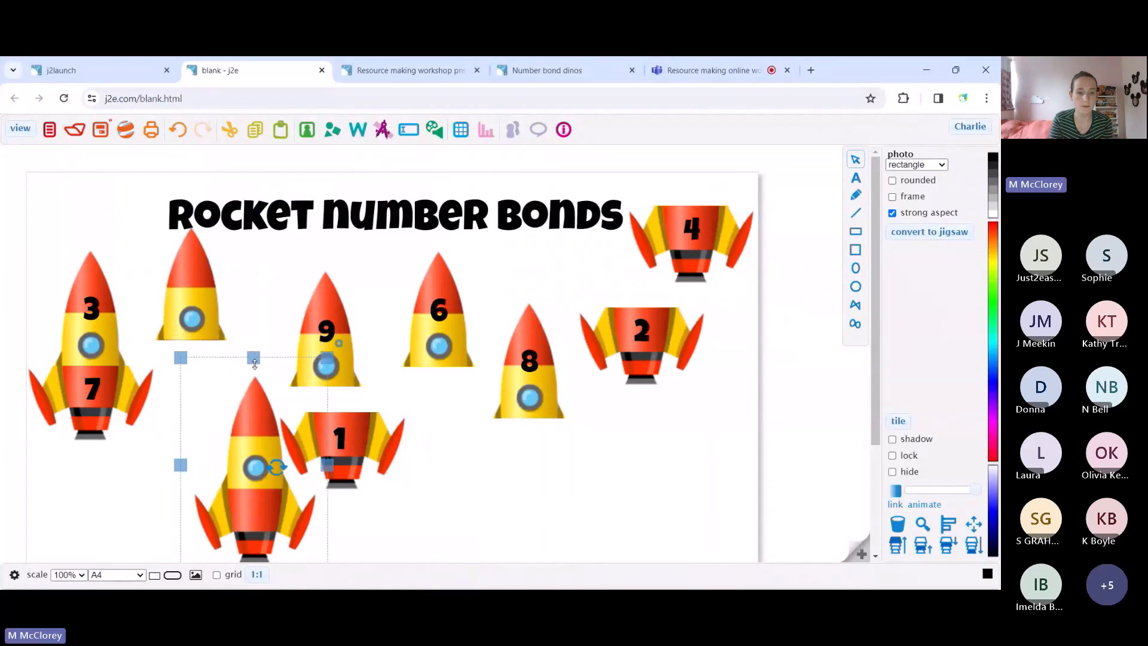
left_click_drag(254, 358, 257, 488)
left_click_drag(246, 526, 216, 436)
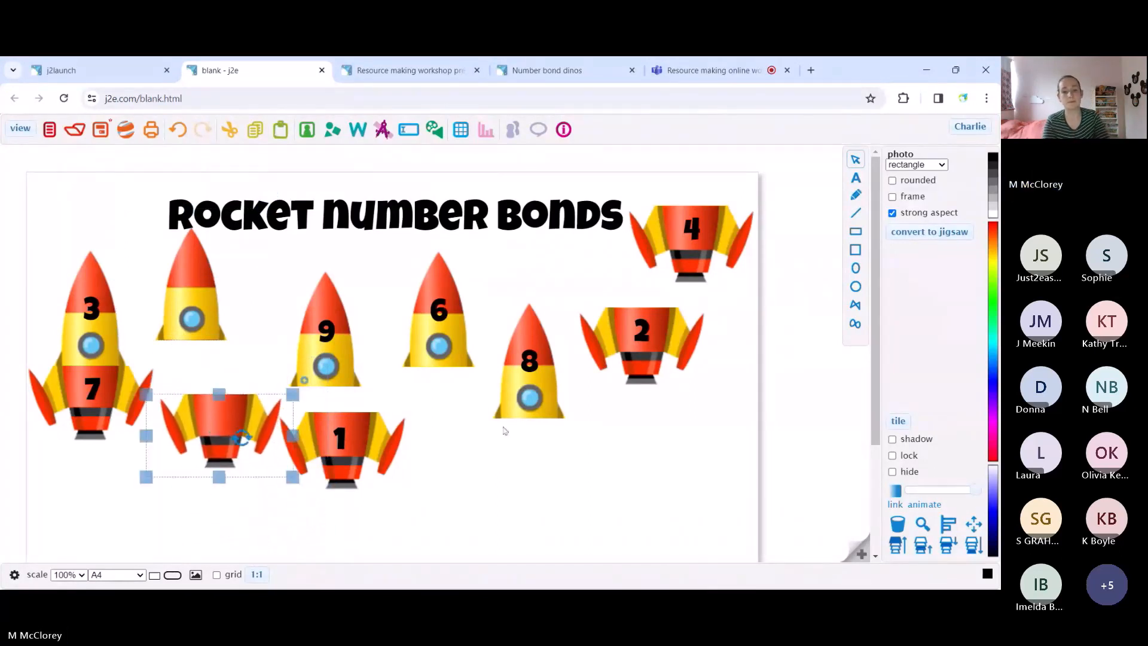
Add two separate number 5 texts below the 8 and 2 pieces and format both in Luckiest Guy at size 36
left_click(528, 466)
type("5")
left_click(644, 453)
type("5")
left_click_drag(522, 447, 662, 476)
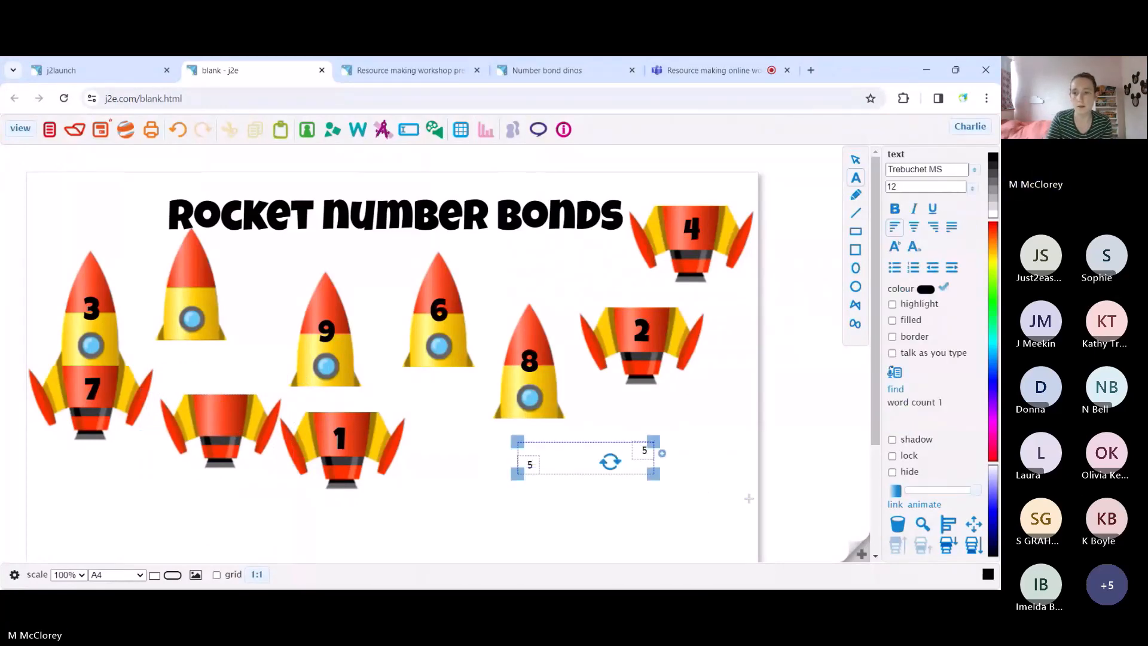
left_click(974, 170)
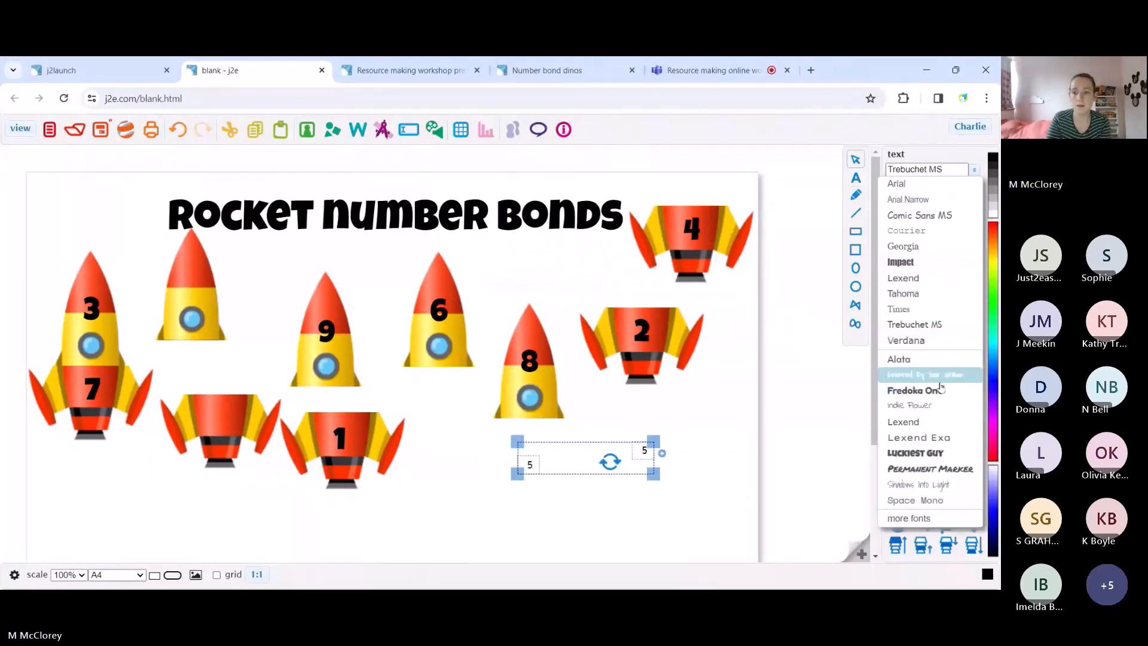
left_click(933, 405)
left_click(972, 188)
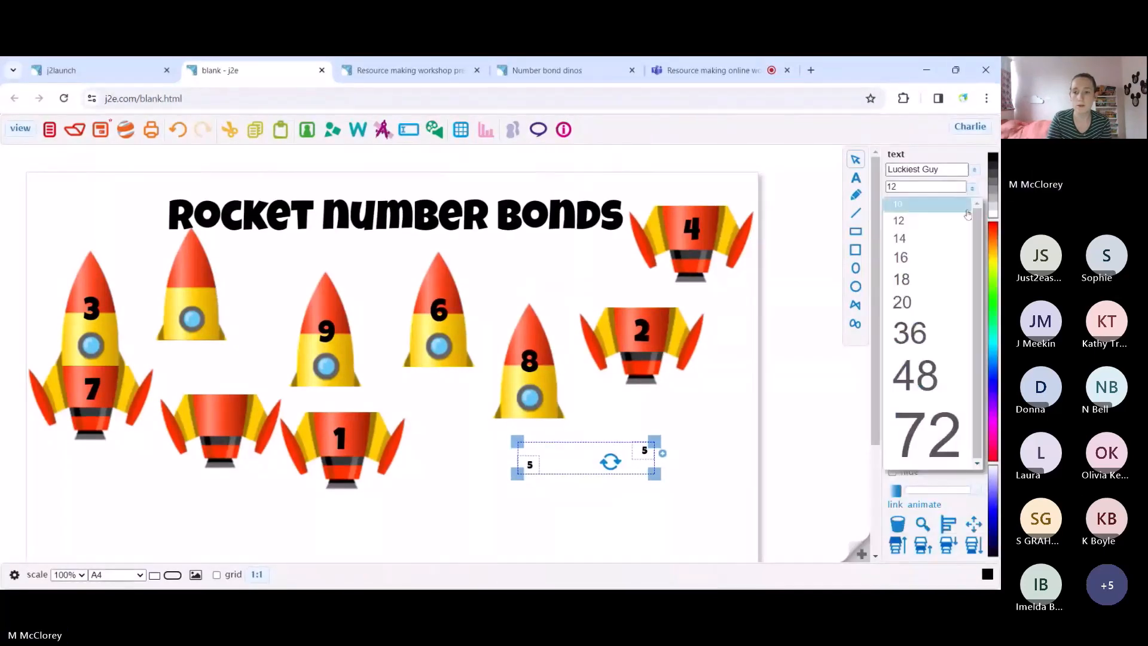
left_click(907, 333)
left_click(469, 482)
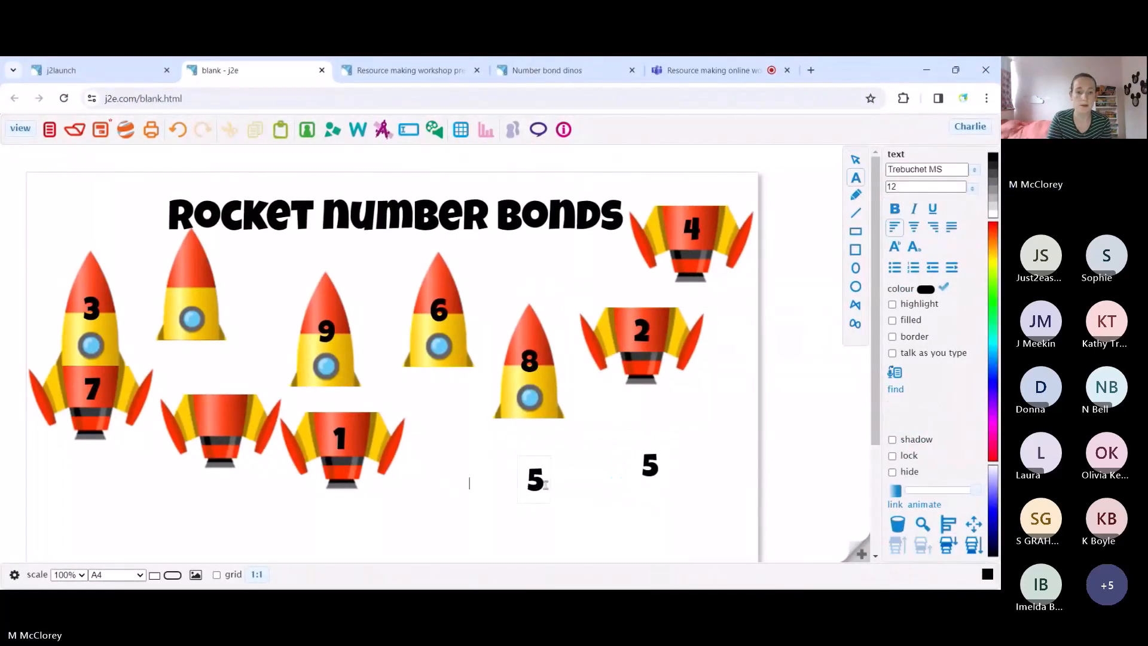
Place one 5 on the blank rocket top and the other 5 on the blank rocket bottom
left_click(541, 482)
left_click(542, 482)
left_click_drag(542, 482, 196, 293)
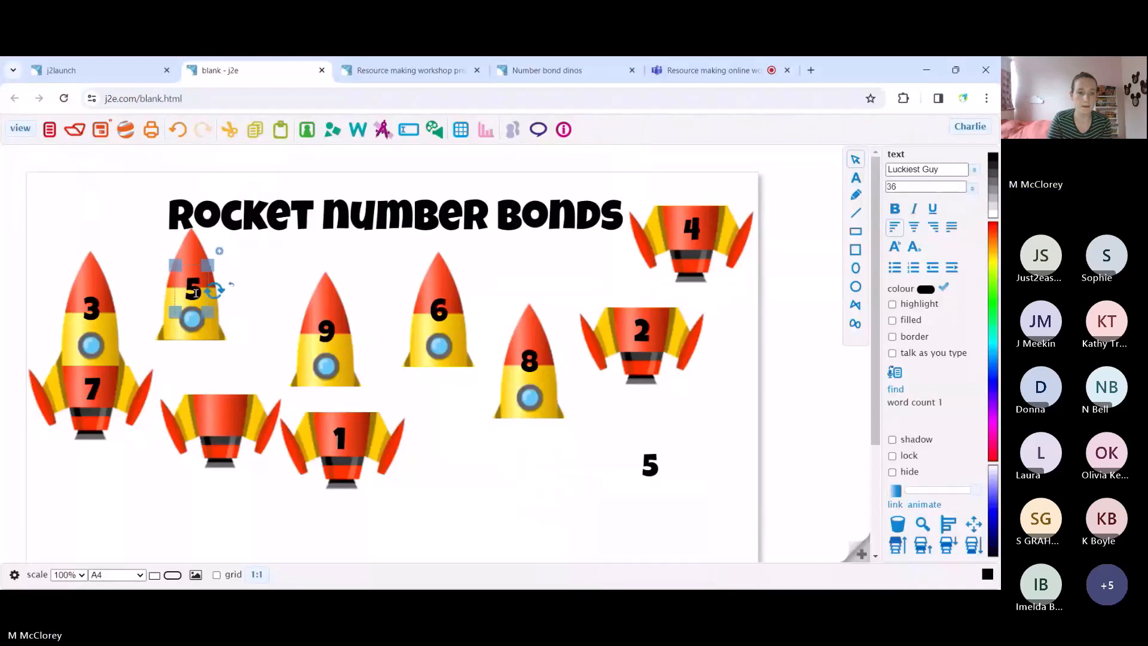
left_click(657, 469)
left_click_drag(657, 468, 219, 417)
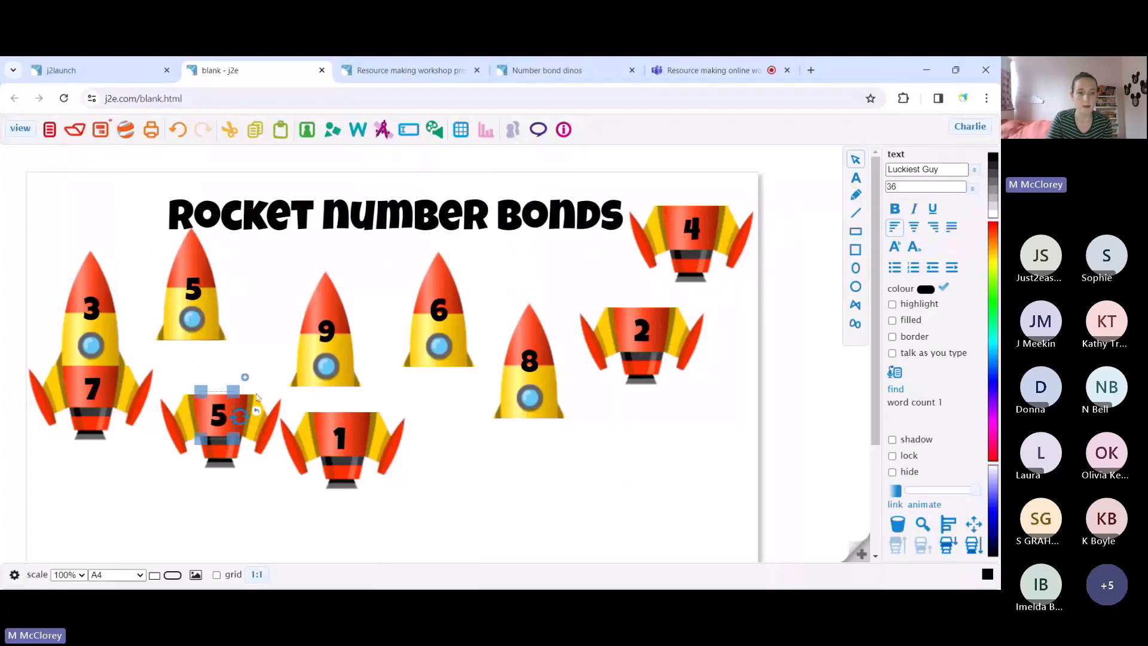
Group each number 5 with its own rocket half, one with the rocket top and one with the rocket bottom
left_click(184, 334)
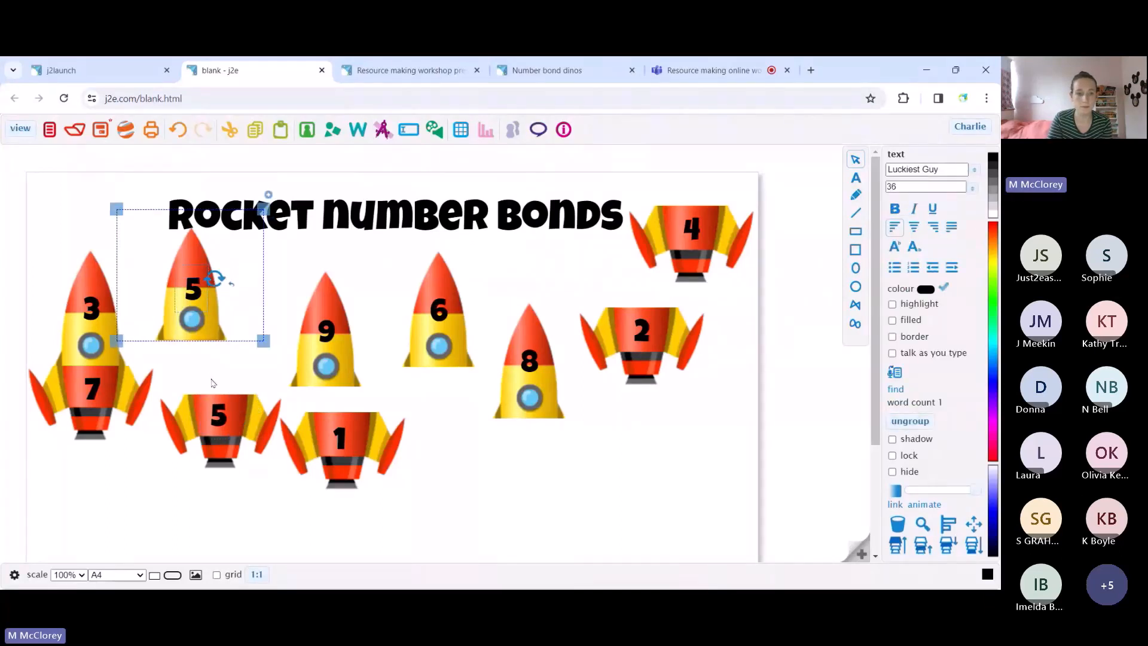
left_click(231, 427)
left_click(910, 422)
left_click(905, 421)
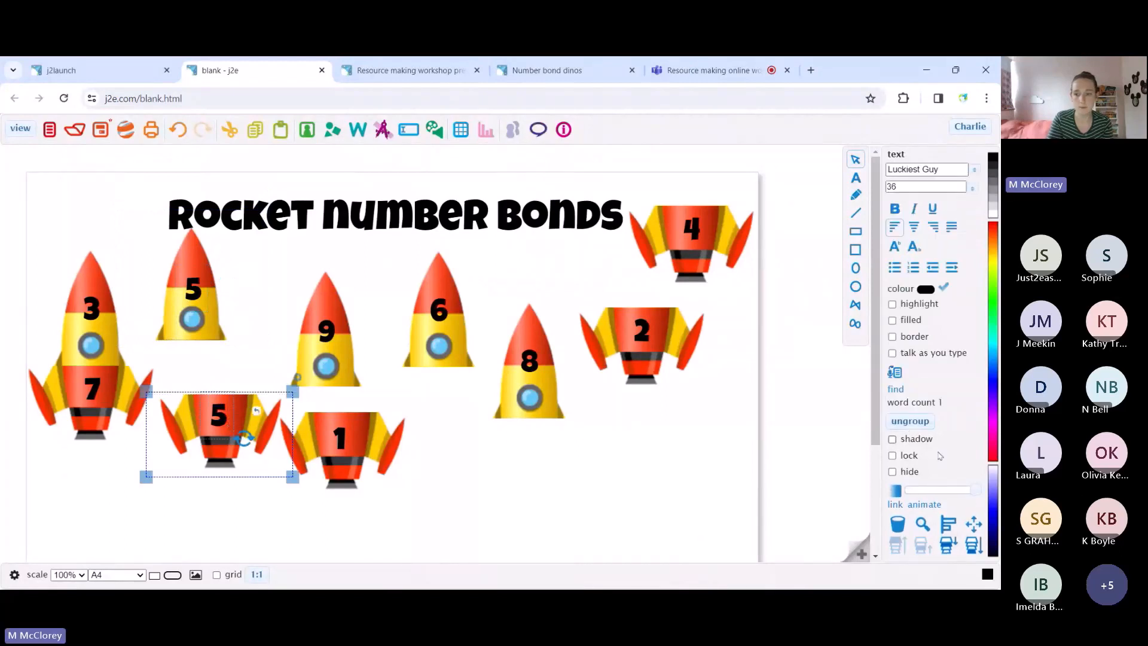
Make the grouped 5 rocket bottom and 5 rocket top moveable
left_click(974, 525)
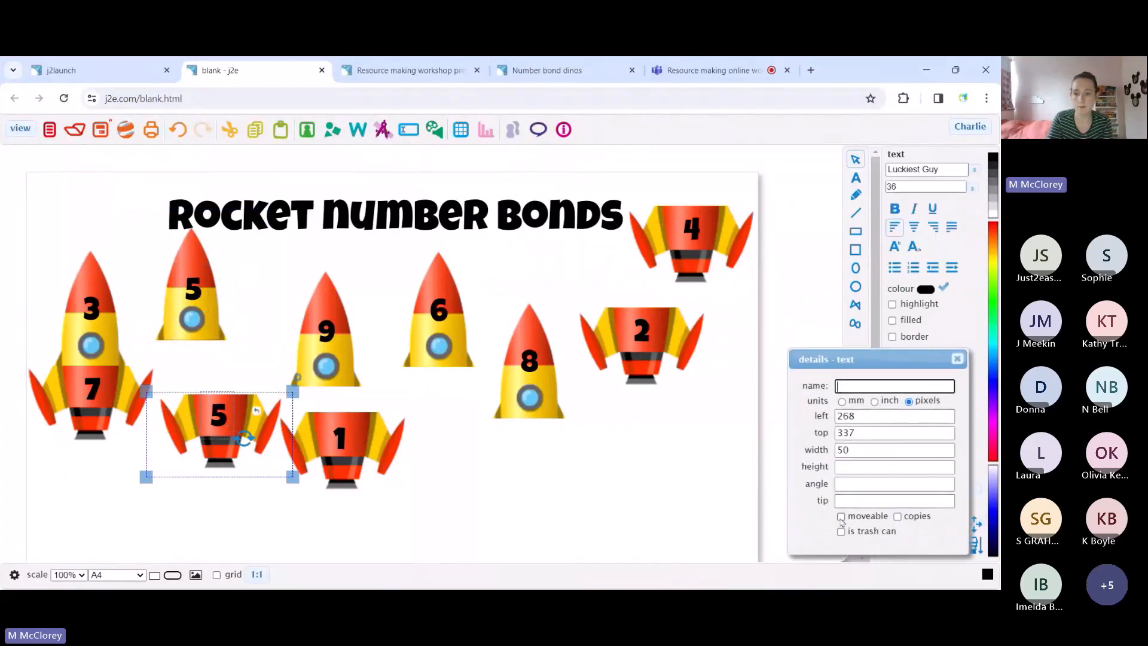
left_click(248, 332)
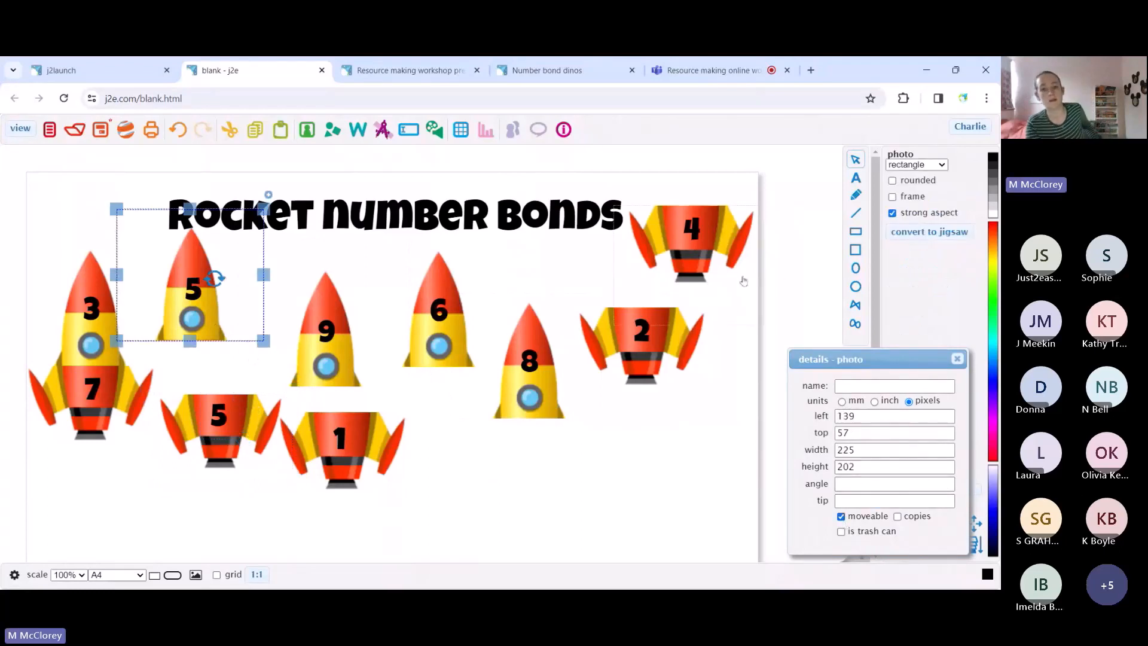
left_click(814, 288)
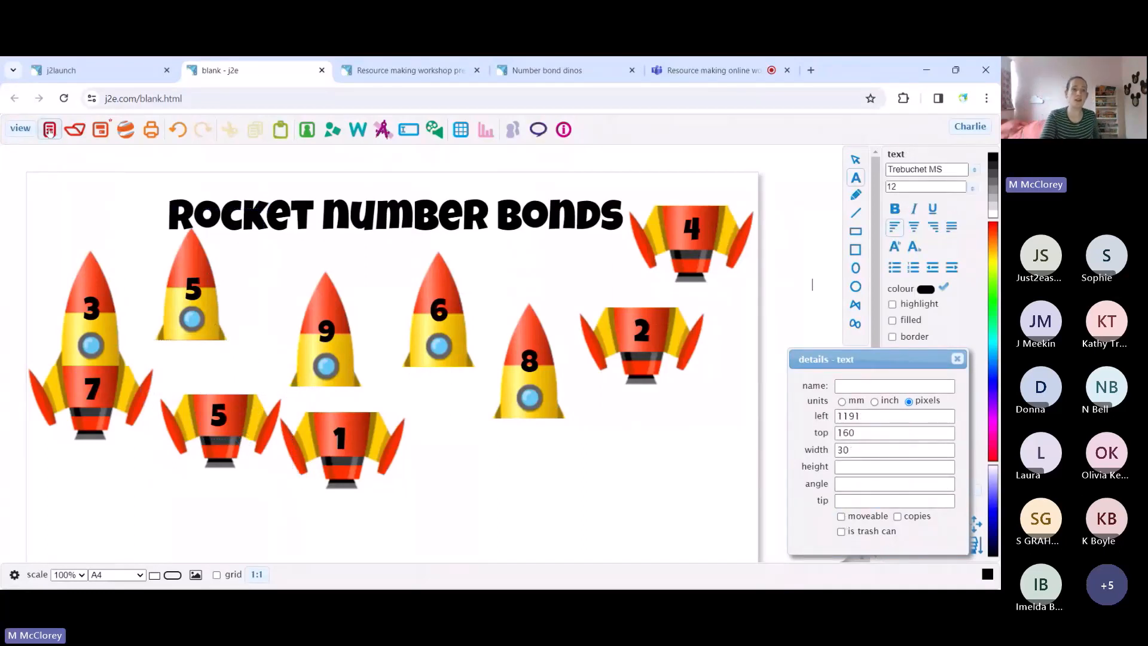
Preview the page, test moving the 6, 8, 3 and 5 rocket tops, and return to editing
left_click(20, 129)
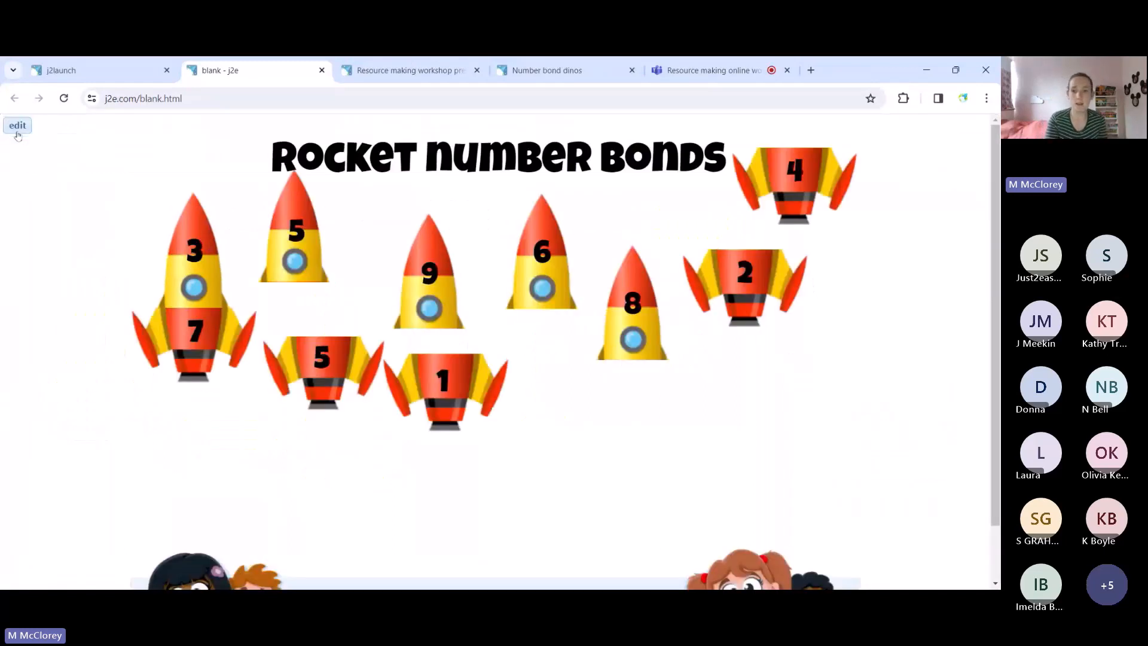
double_click(544, 252)
left_click_drag(633, 259, 643, 212)
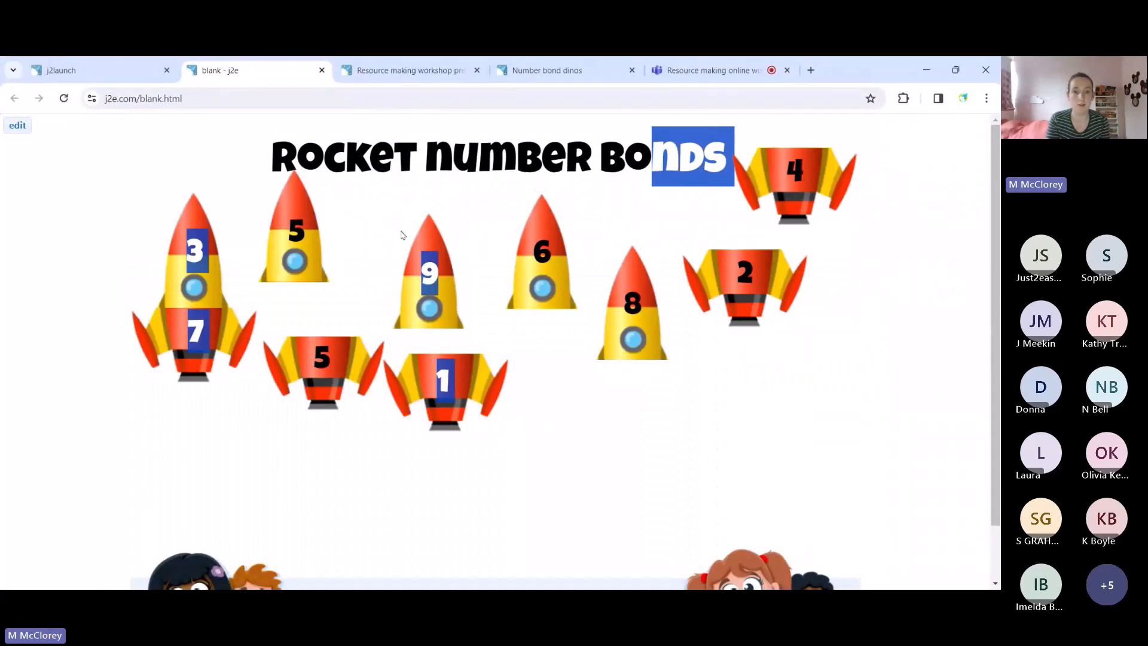
left_click(290, 263)
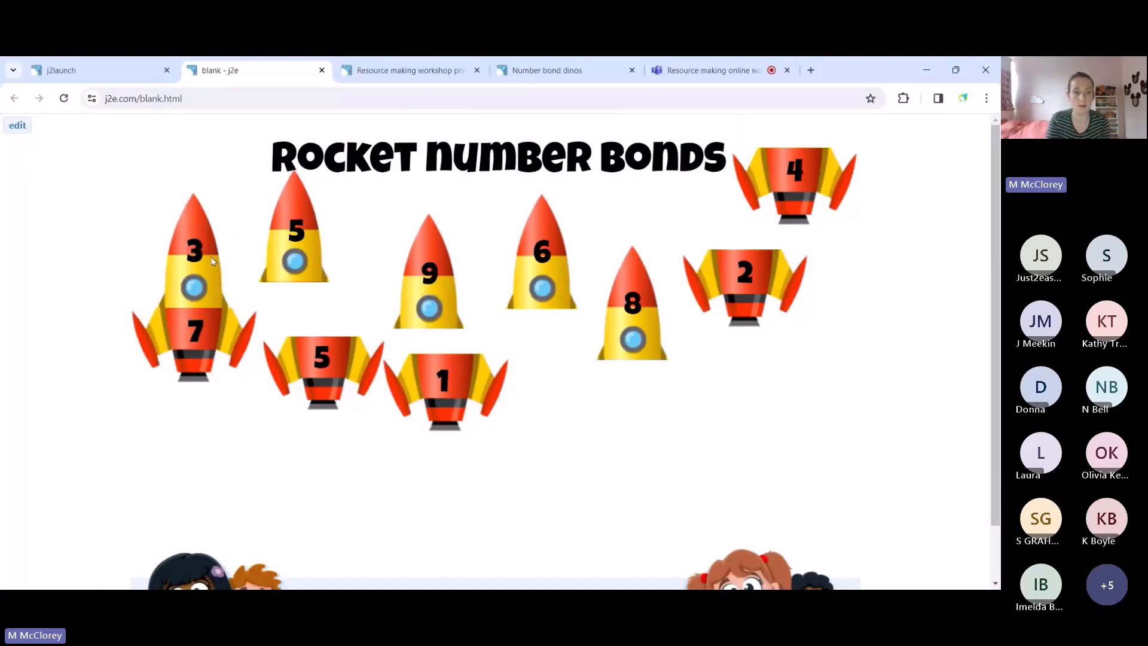
left_click_drag(219, 265, 135, 200)
left_click_drag(309, 274, 217, 207)
left_click(218, 207)
left_click(17, 126)
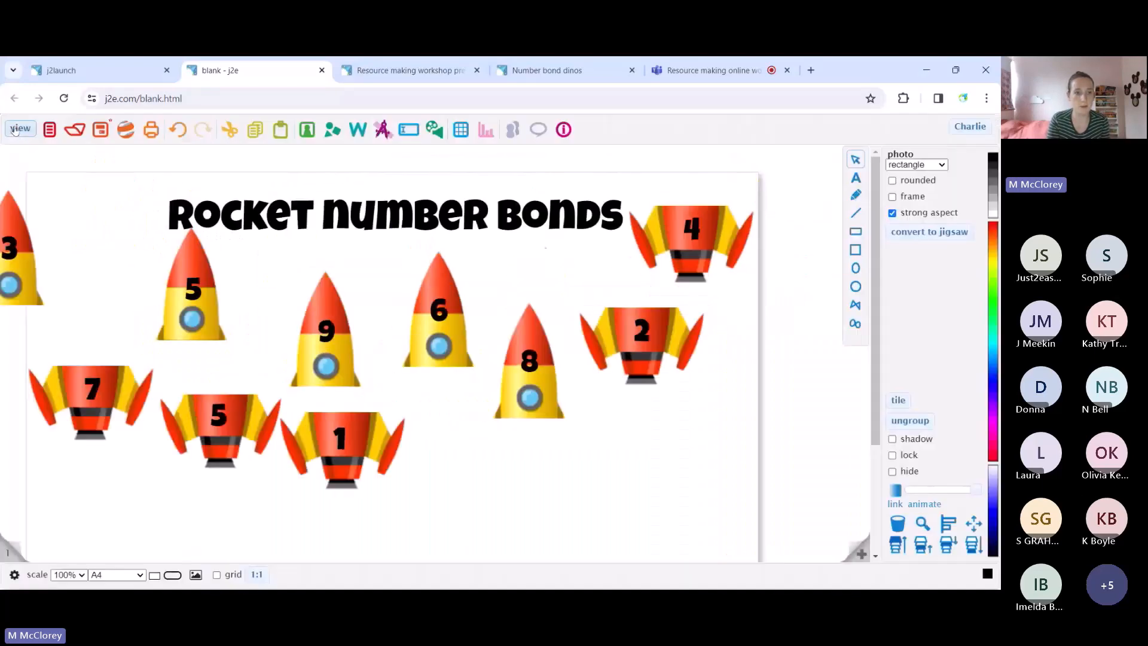
Move the 3 rocket top back onto the page above the 7 and check the 5 rocket top's moveable setting
left_click_drag(34, 274, 122, 266)
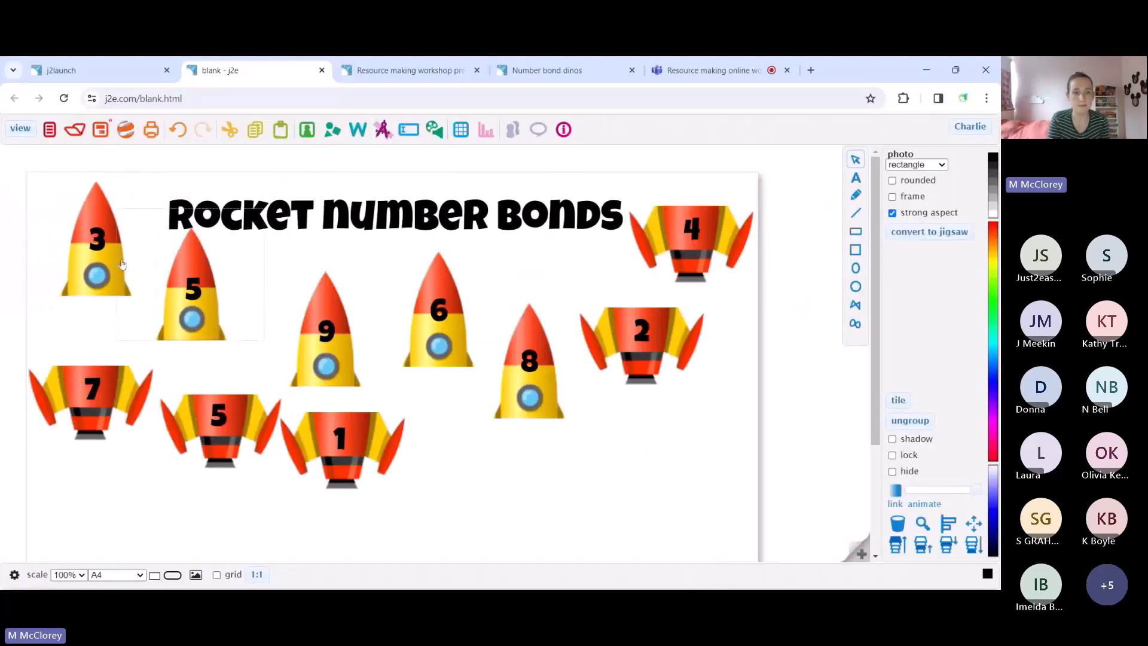
left_click(247, 277)
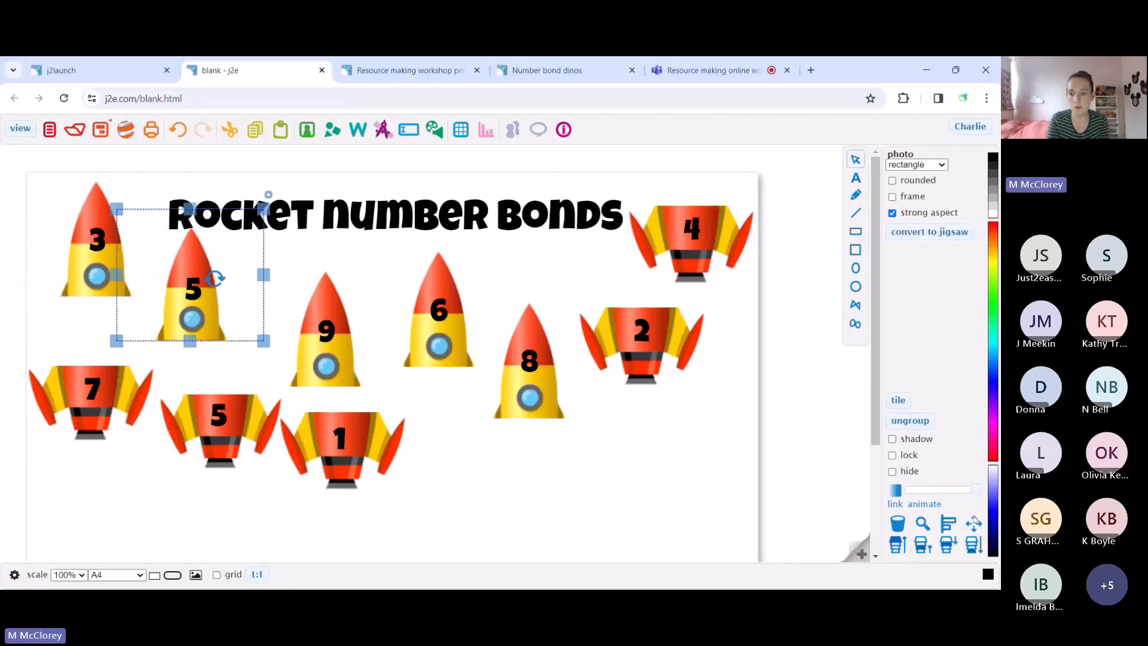
left_click(976, 524)
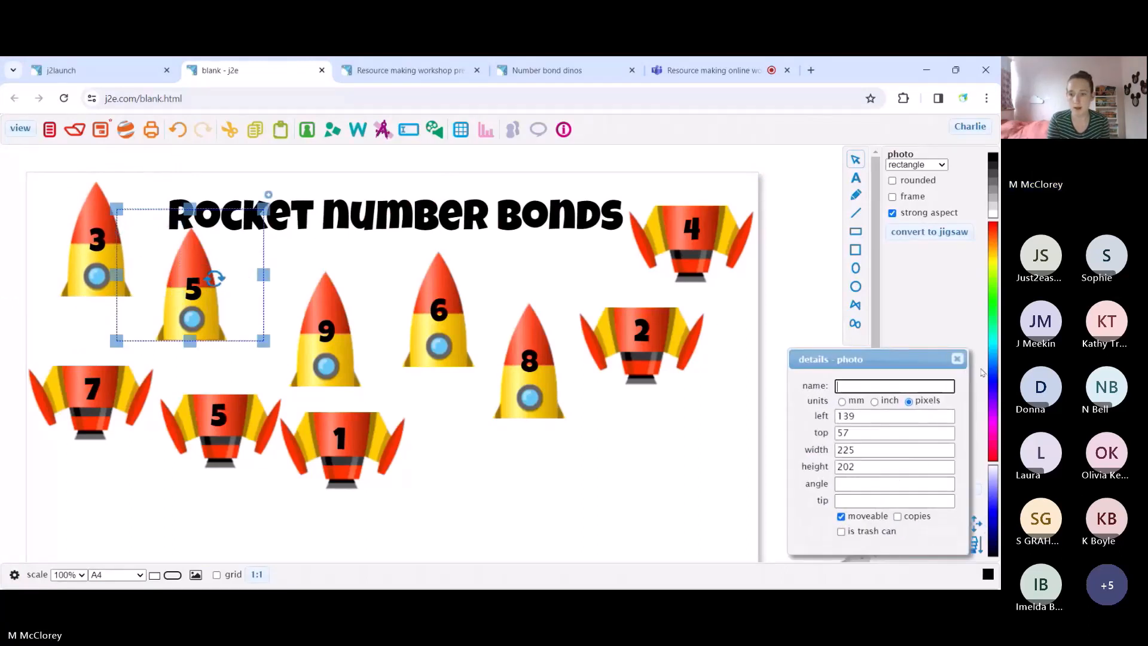
left_click(958, 359)
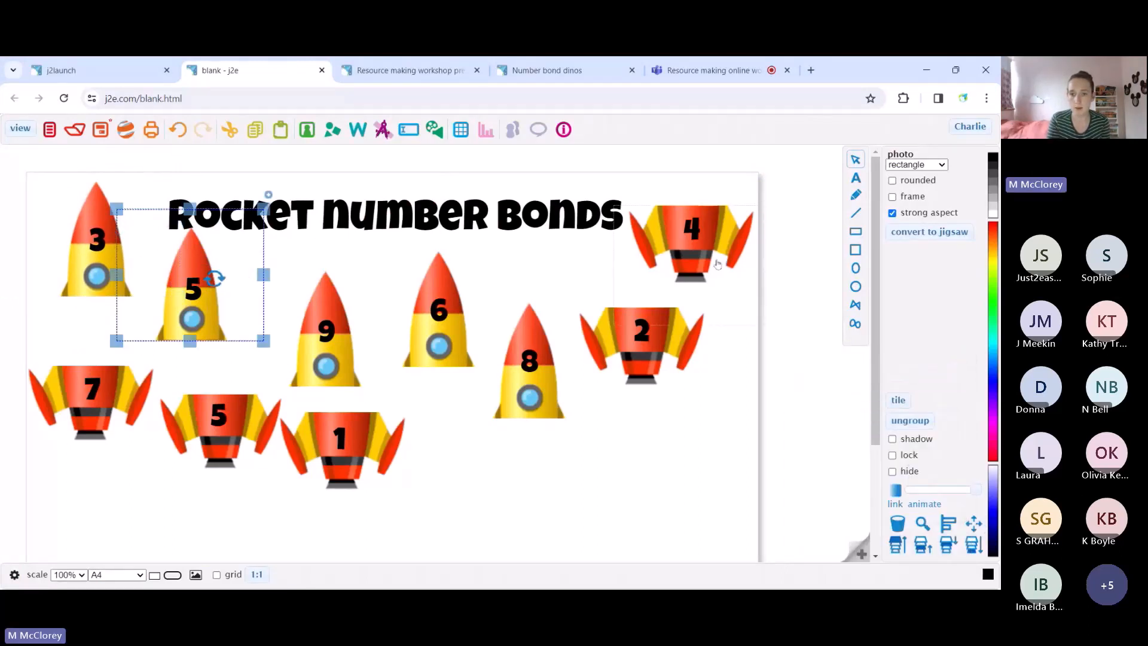
Make the 4 and 2 rocket bottoms moveable
left_click(739, 276)
left_click(974, 524)
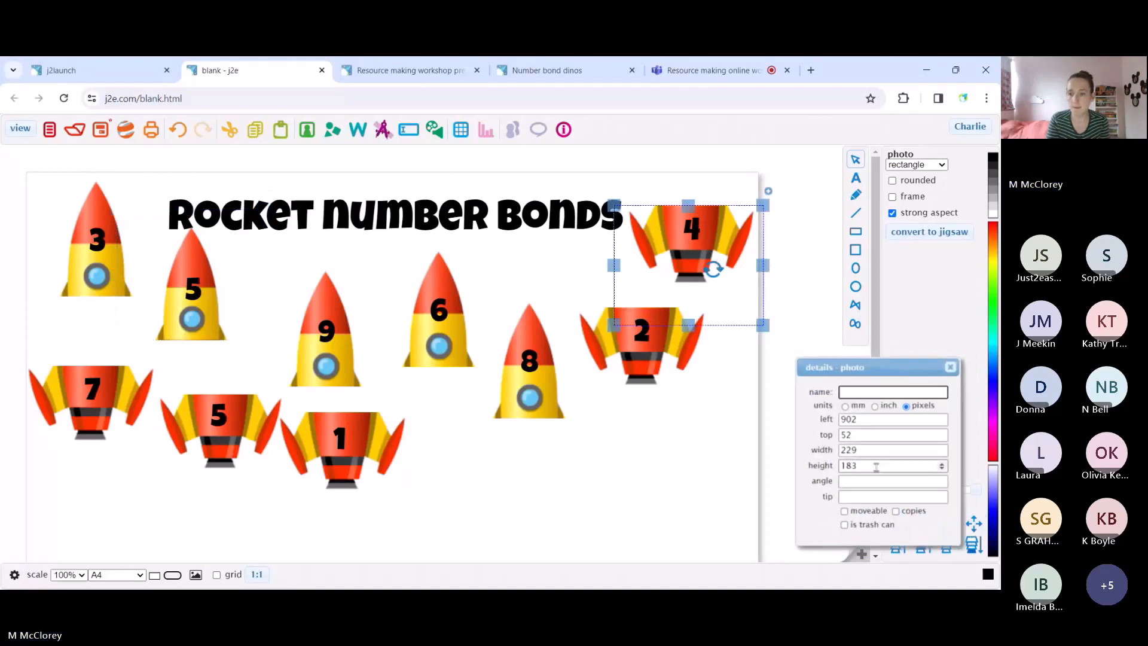
left_click(842, 517)
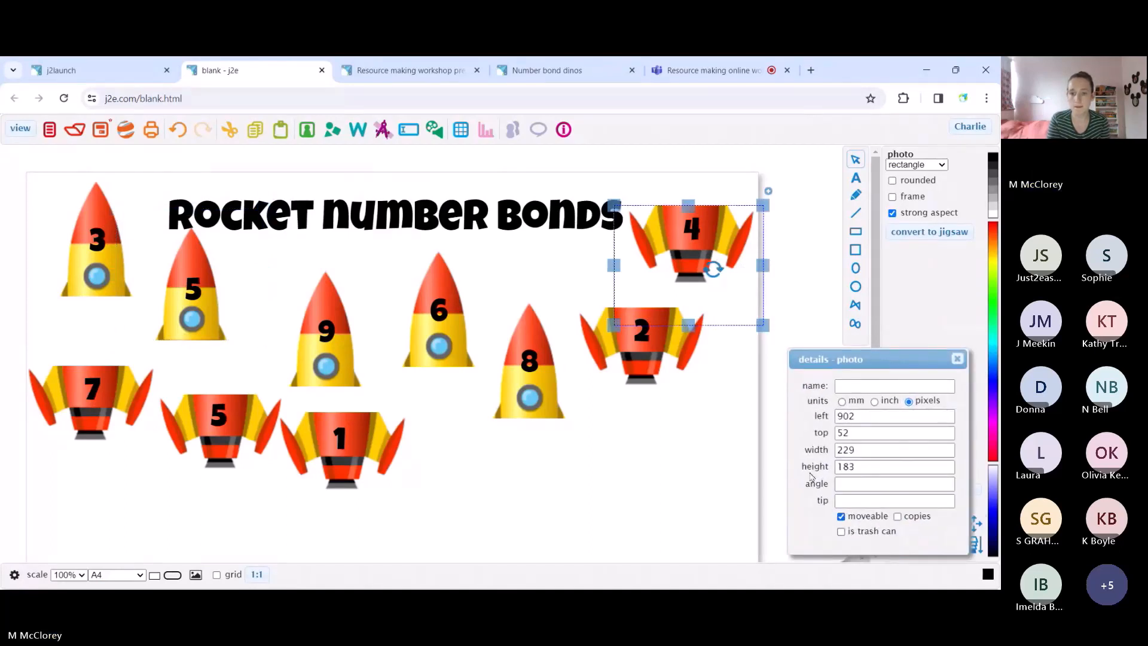
left_click(656, 357)
left_click(841, 516)
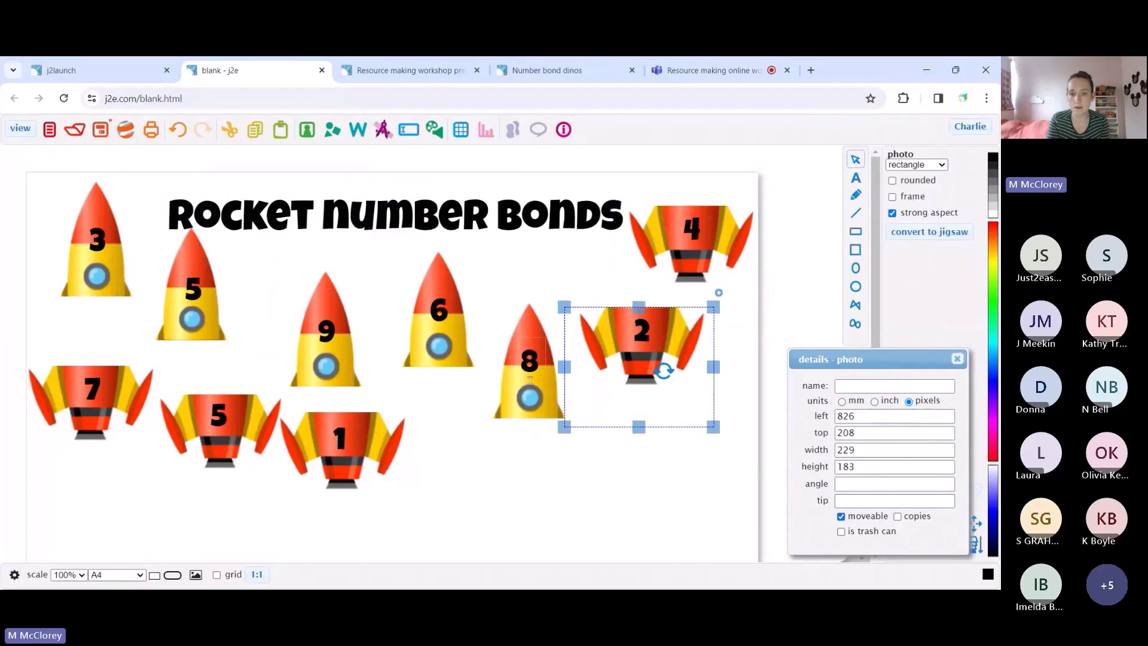
Make the 8 and 6 rocket tops moveable and check that setting on the 9 top and 1 bottom
left_click(544, 407)
left_click(545, 407)
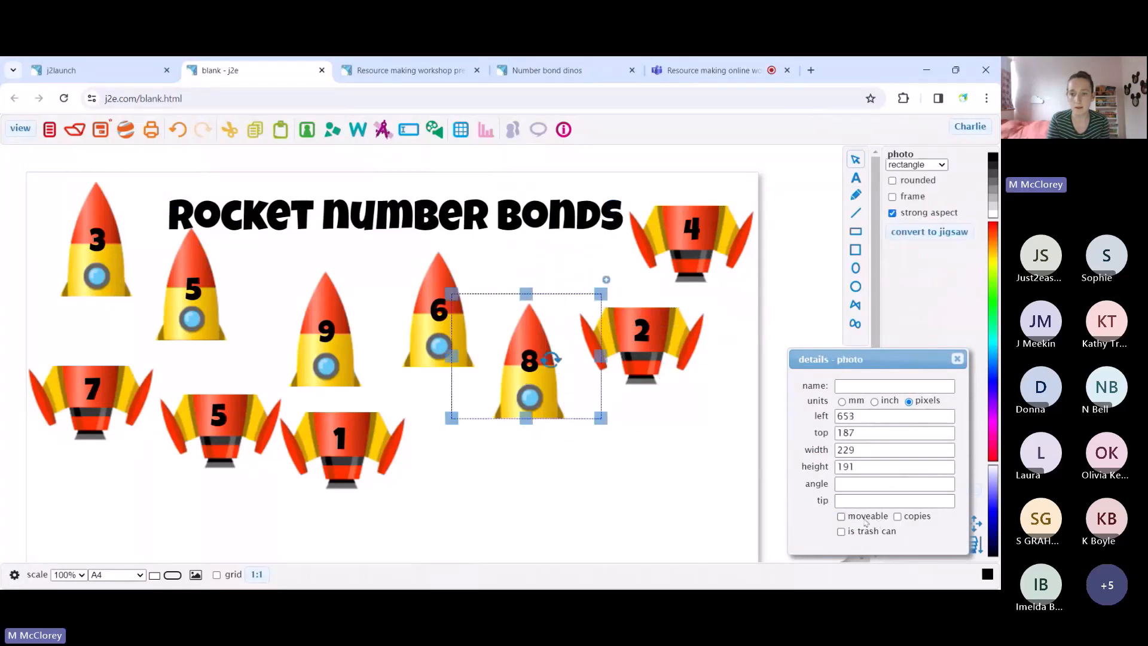
left_click(842, 516)
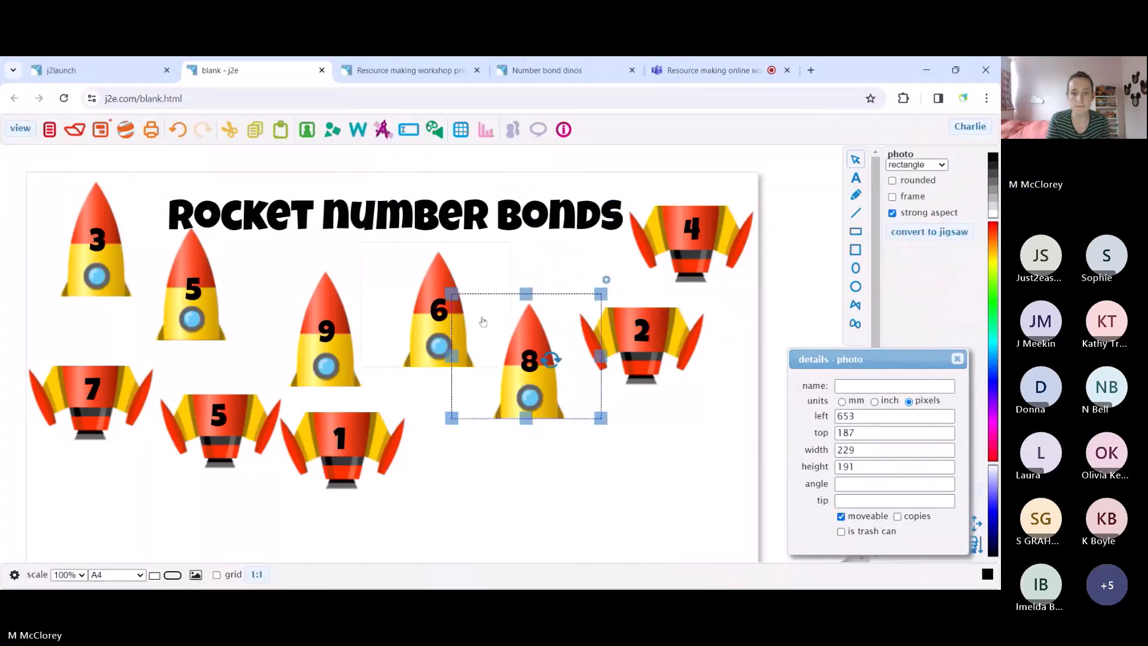
left_click(441, 274)
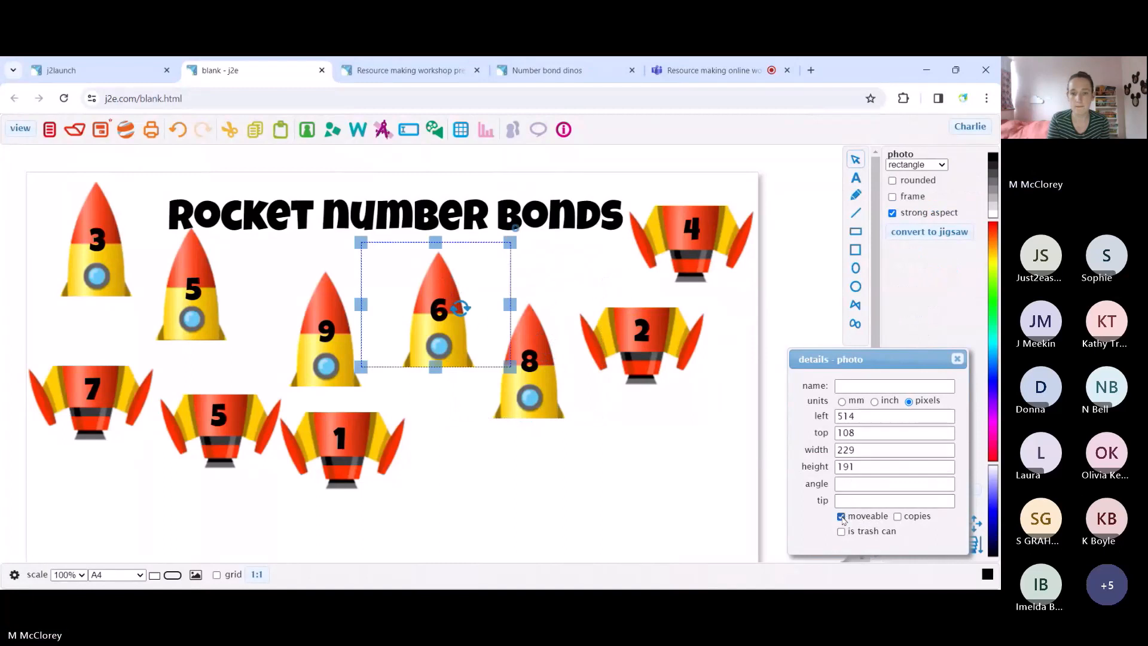
left_click(346, 320)
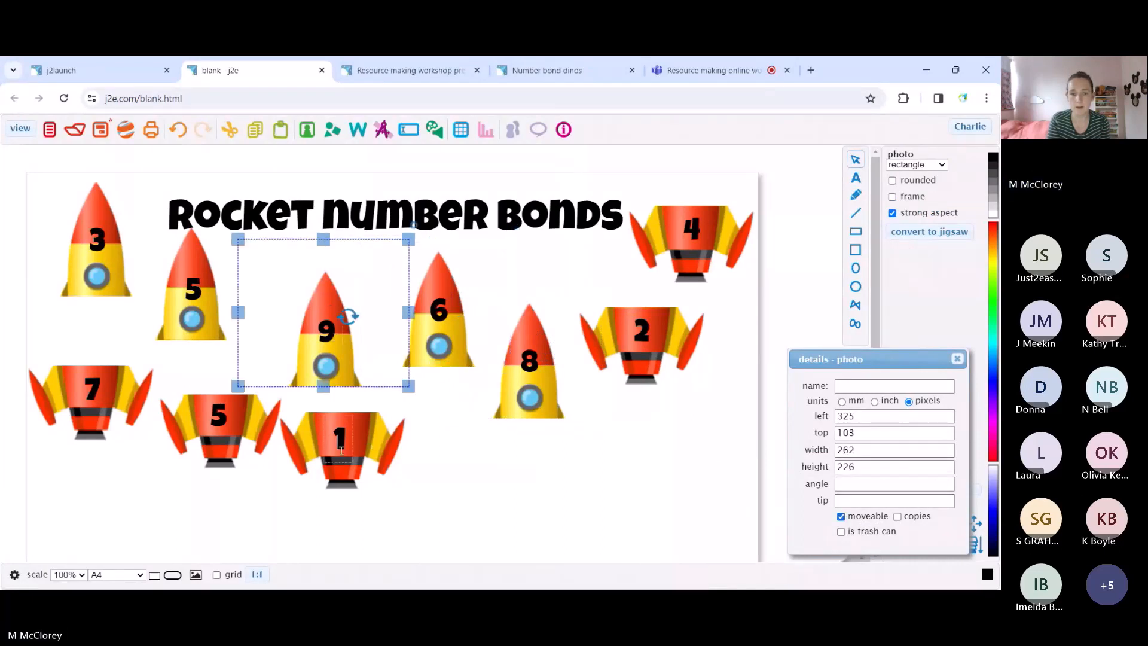
left_click(372, 460)
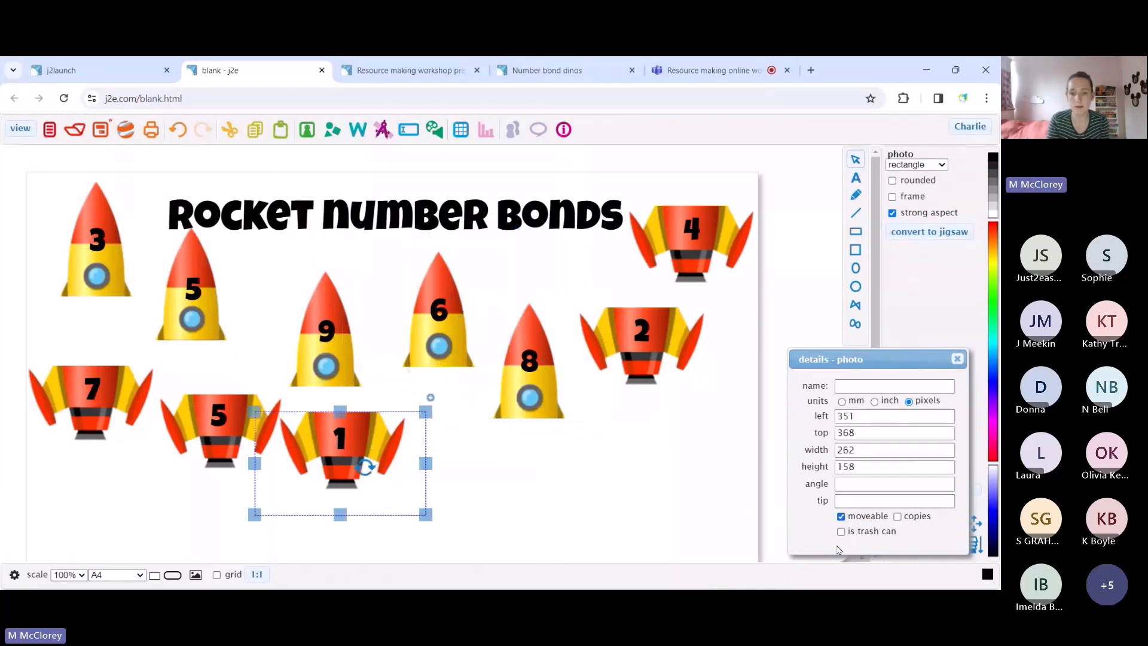
left_click(643, 489)
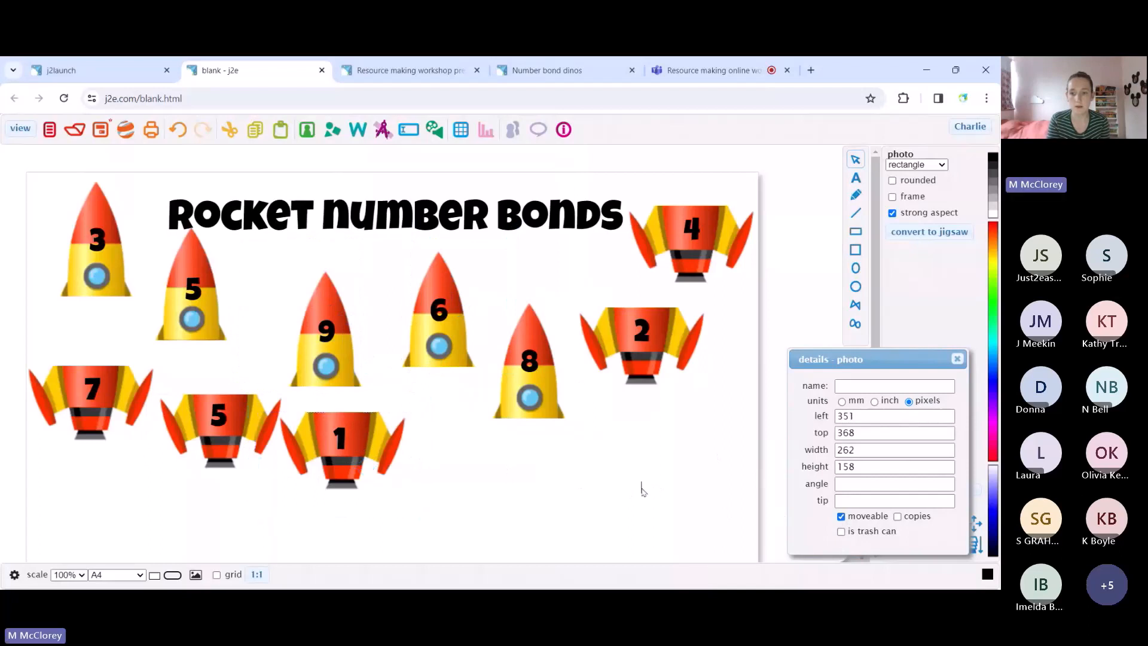
left_click(958, 360)
Preview the page again, test moving the 3, 5 and 6 rocket tops, and return to editing
left_click(21, 130)
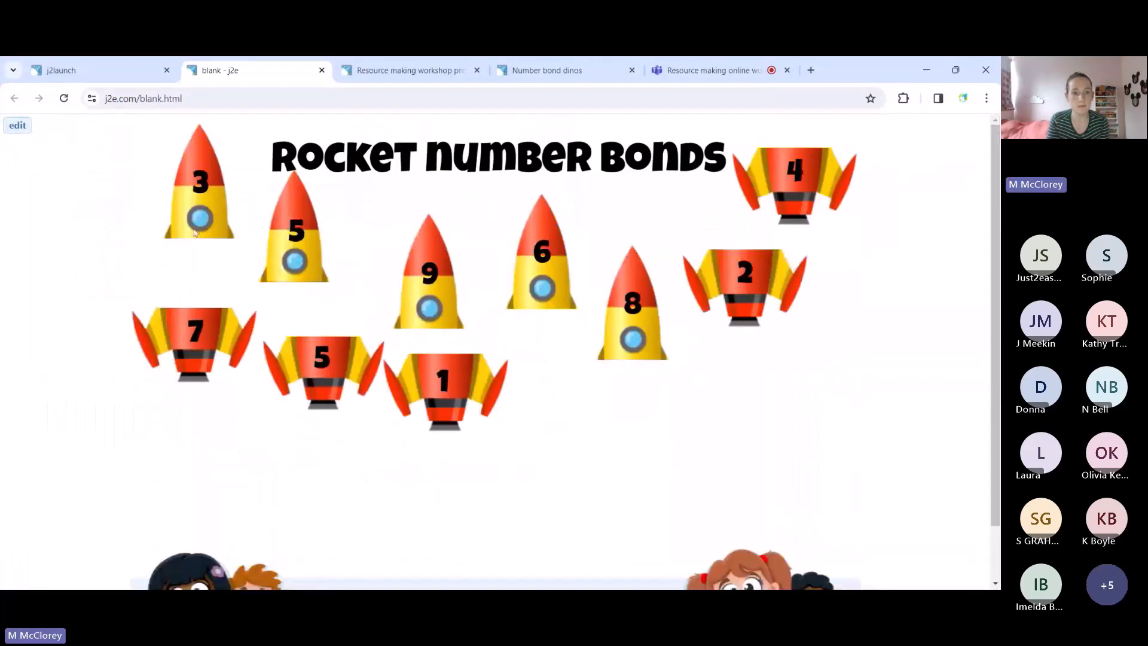
left_click_drag(206, 173, 111, 217)
left_click(201, 184)
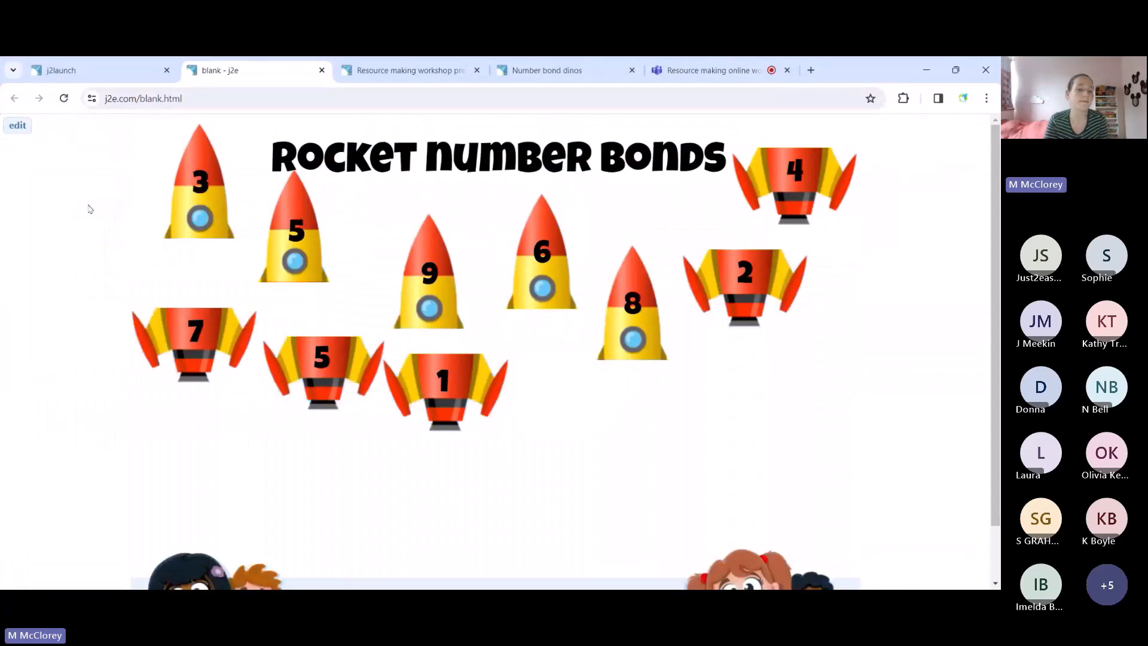
left_click_drag(202, 184, 174, 238)
left_click_drag(304, 280, 615, 440)
left_click_drag(546, 299, 543, 301)
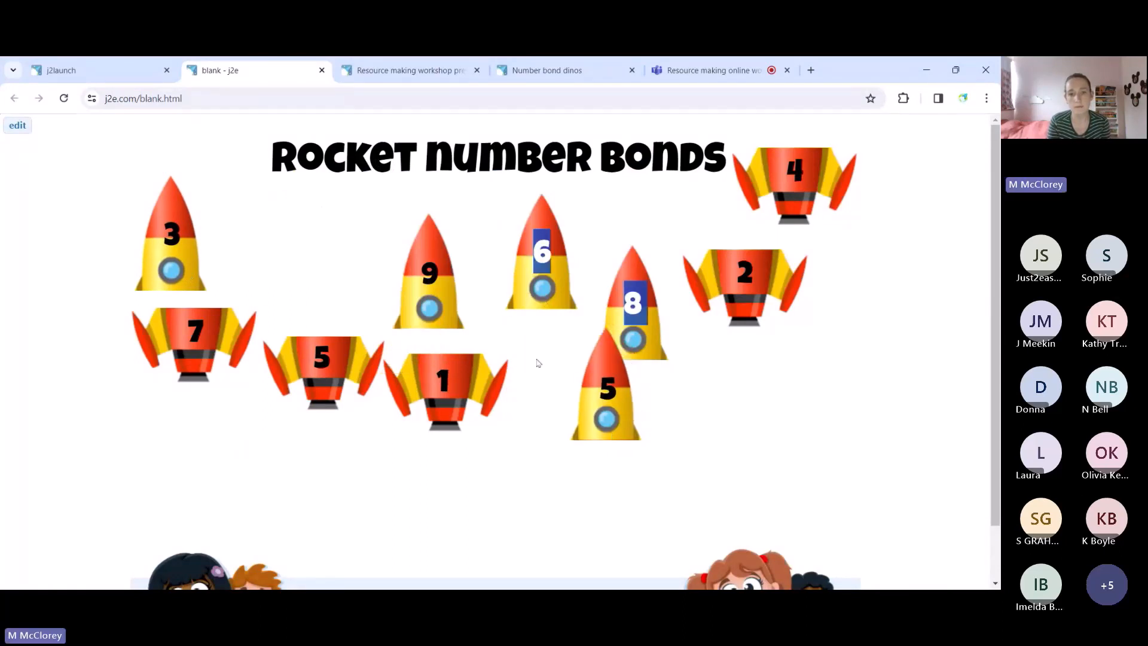
left_click(18, 126)
Check the moveable setting of the 6 rocket top
left_click(444, 274)
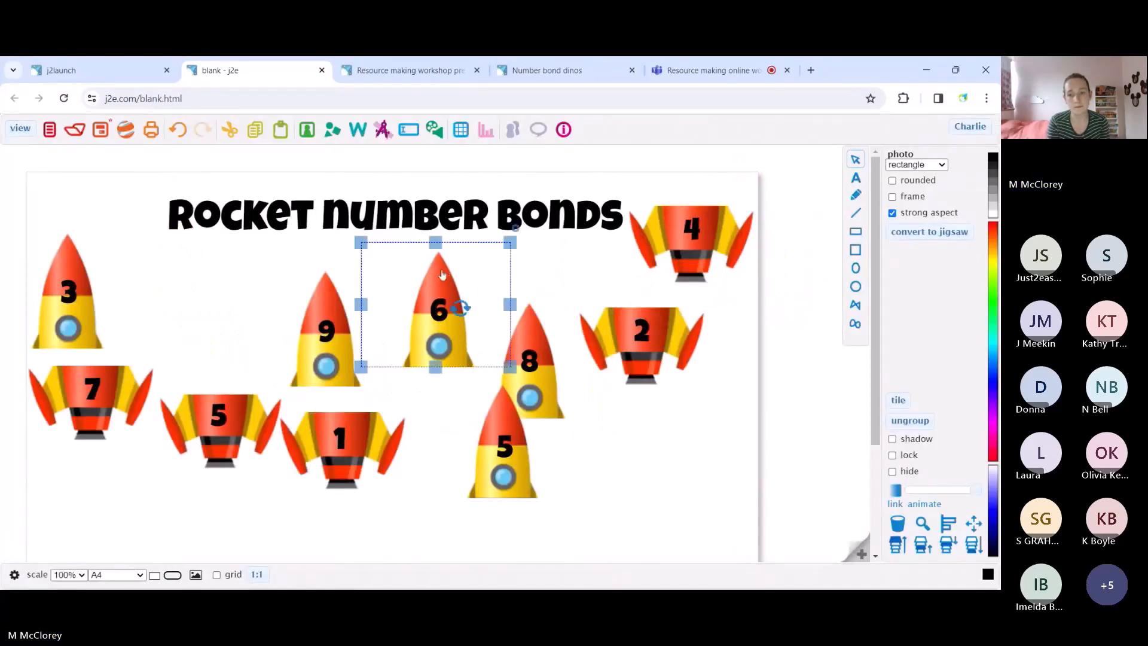
left_click(976, 524)
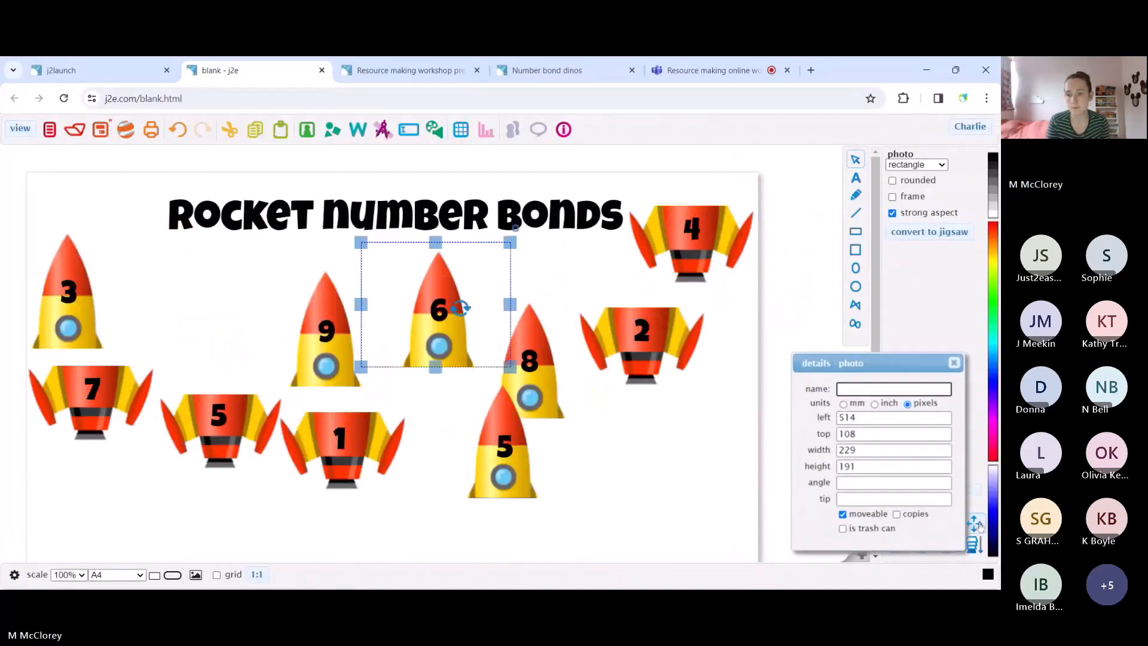
left_click(960, 359)
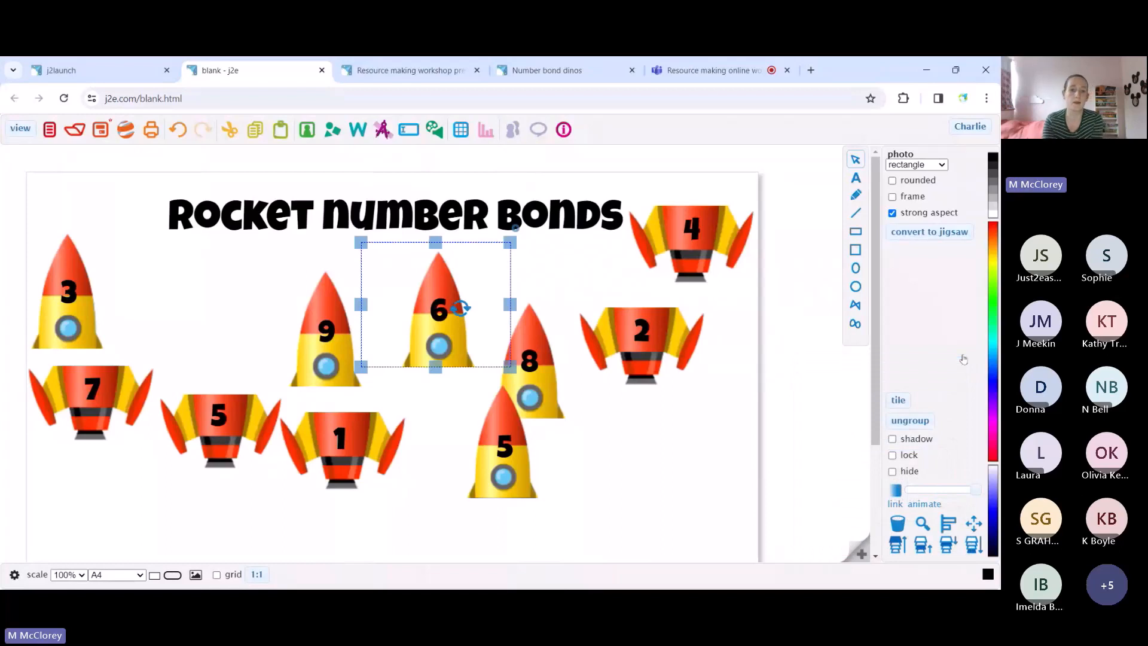
Move the 5 rocket top to the page's lower right and the 1 rocket bottom to its lower middle
scroll(826, 364, "down", 1)
scroll(826, 364, "up", 1)
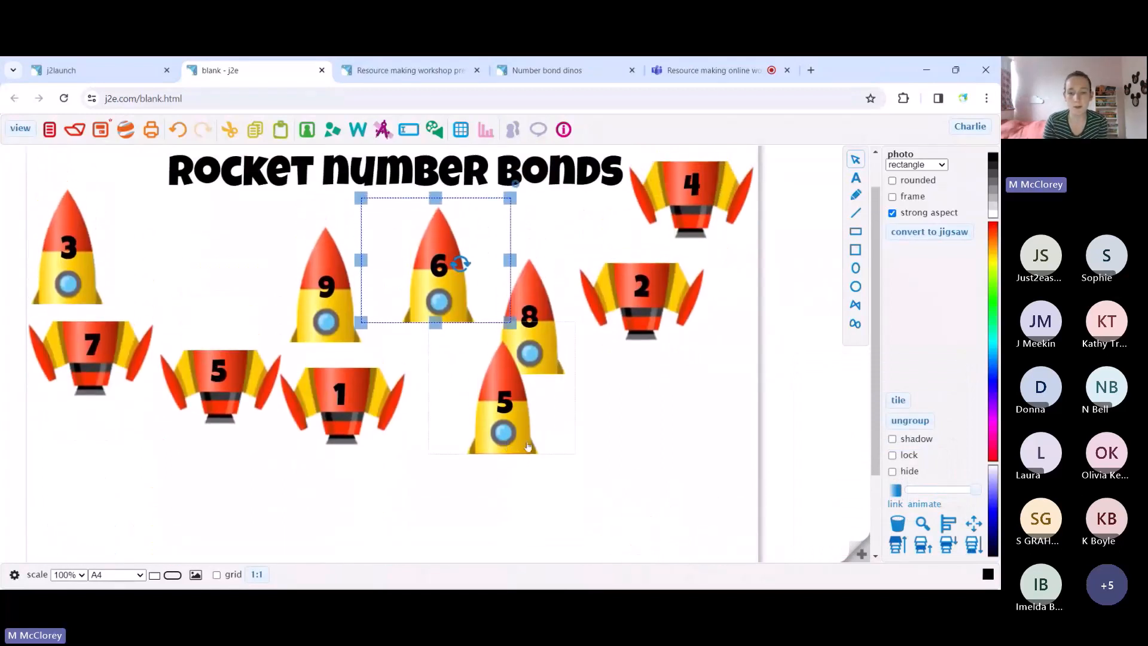
left_click_drag(529, 446, 703, 541)
scroll(754, 409, "down", 1)
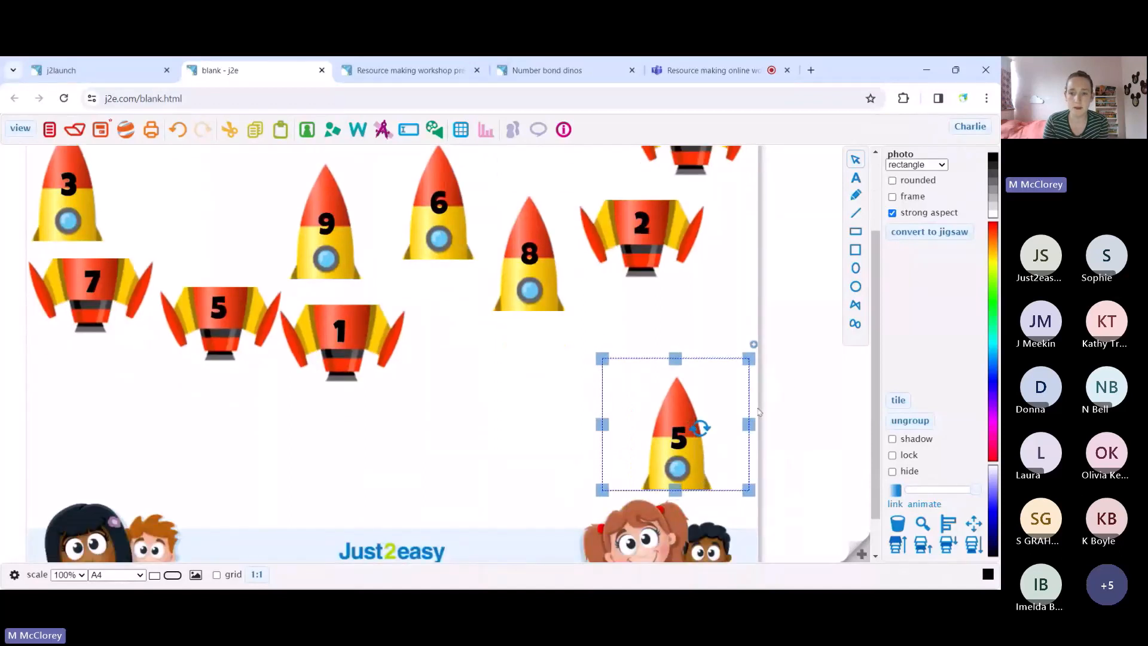
left_click_drag(687, 387, 671, 345)
left_click_drag(373, 352, 424, 453)
scroll(424, 448, "up", 2)
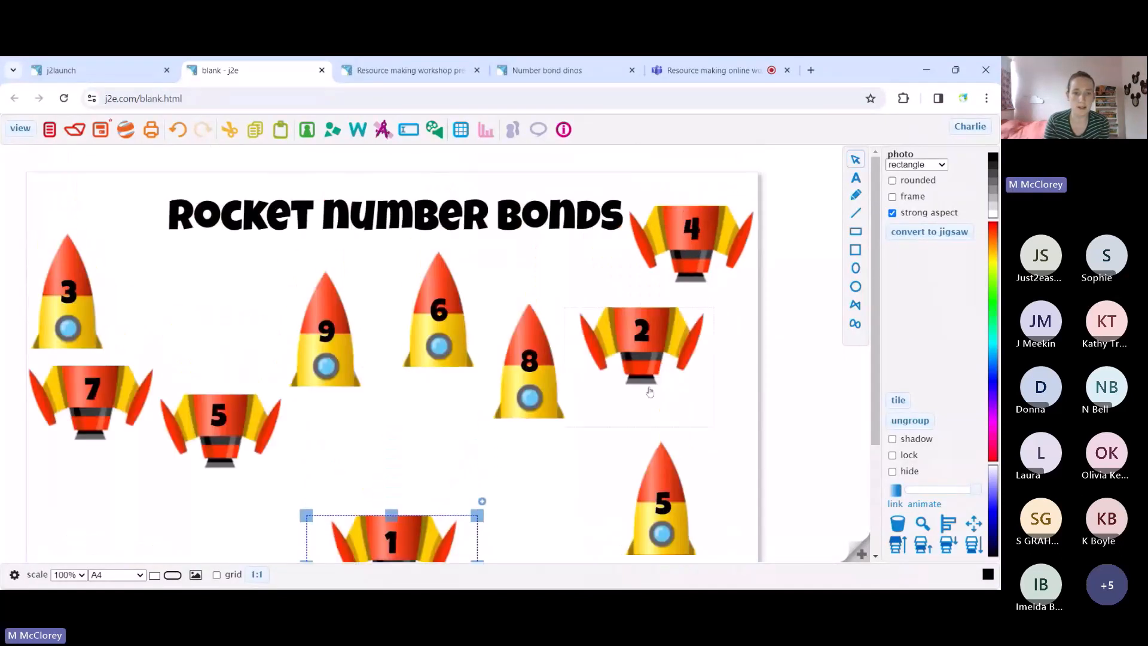
Move the 8 rocket top further down and the 2 rocket bottom to the page's lower left
left_click_drag(571, 414, 572, 460)
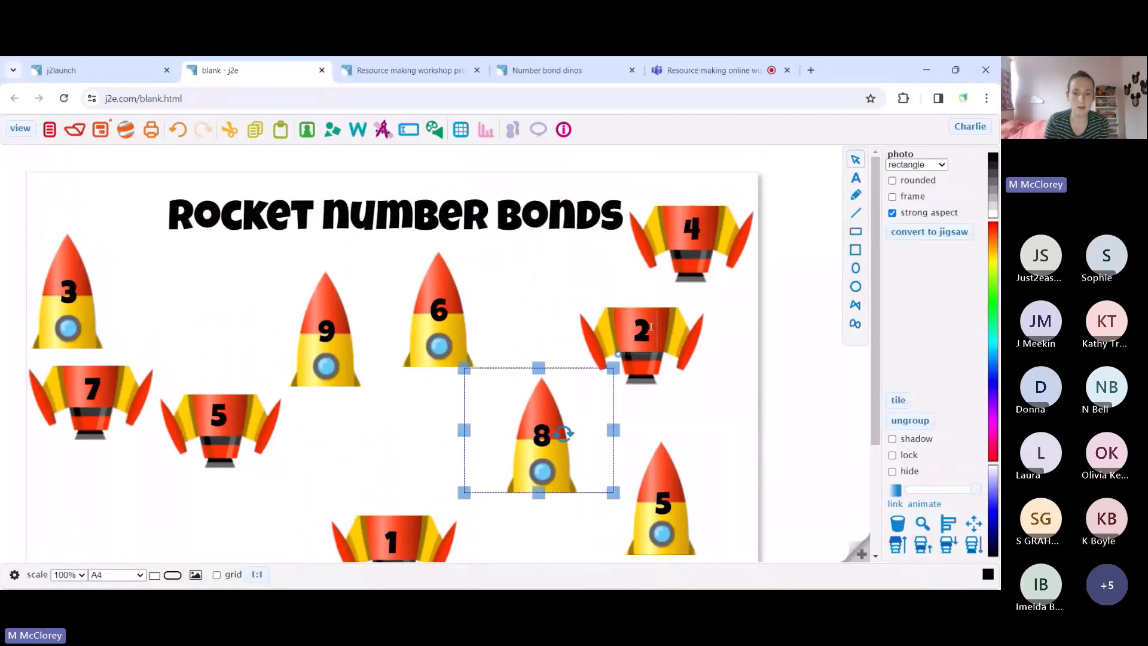
left_click_drag(667, 359, 174, 516)
scroll(198, 515, "down", 2)
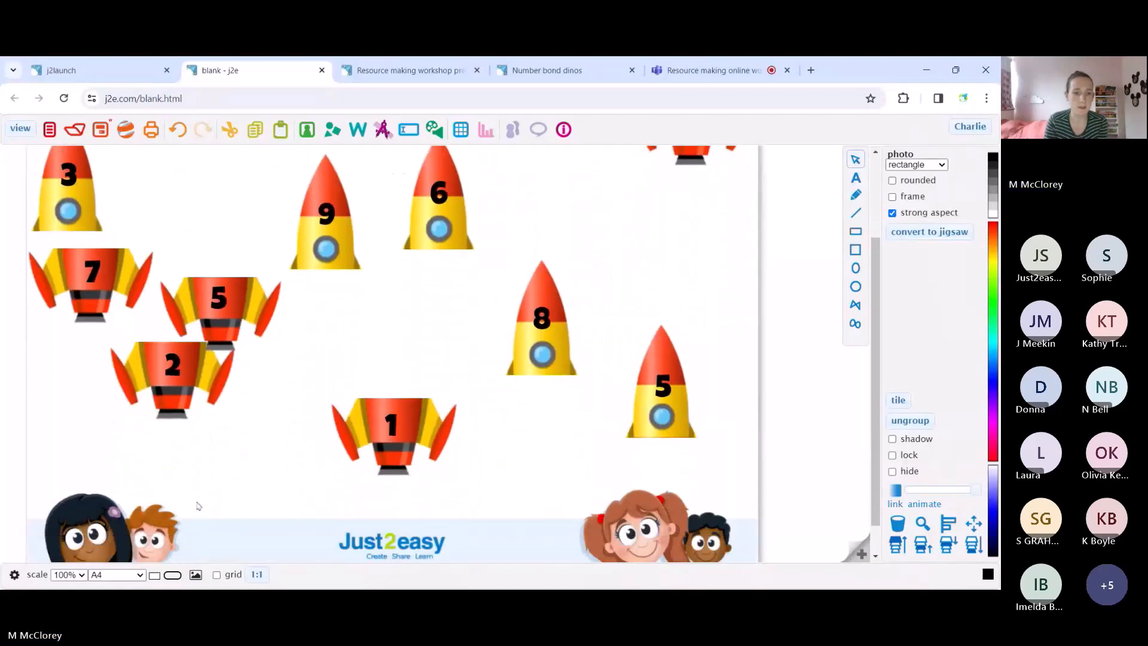
left_click_drag(220, 427, 213, 438)
scroll(215, 440, "up", 2)
Move the 4 rocket bottom down clear of the title and shift the 6 rocket top slightly right and up
left_click(703, 281)
left_click_drag(703, 281, 684, 364)
left_click(440, 284)
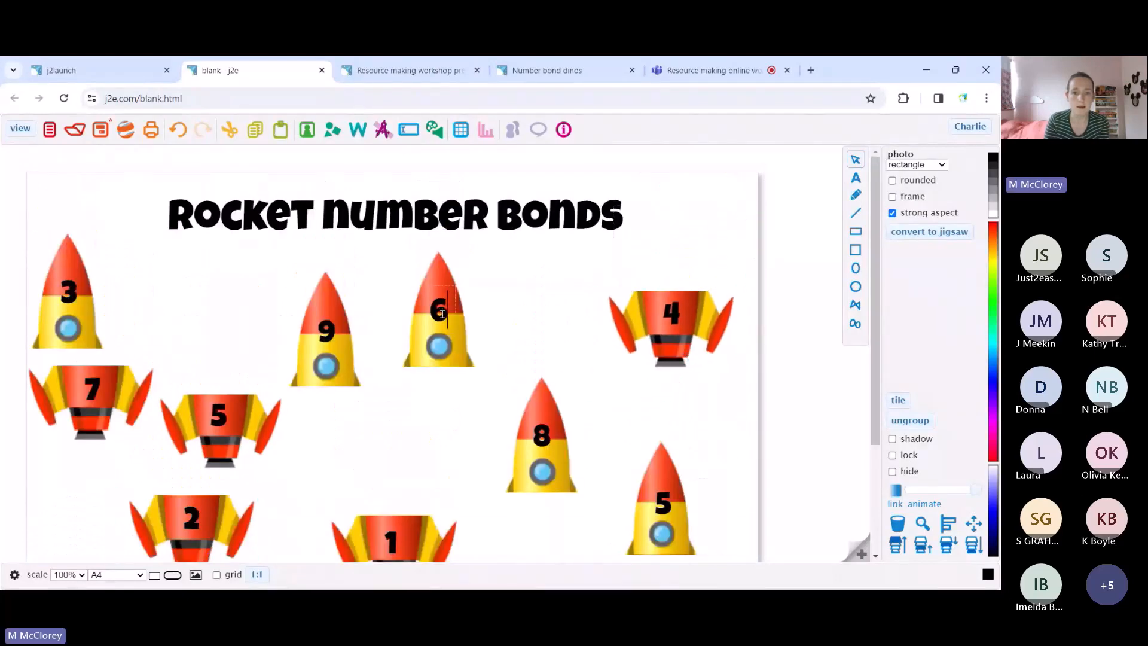
left_click_drag(441, 284, 473, 274)
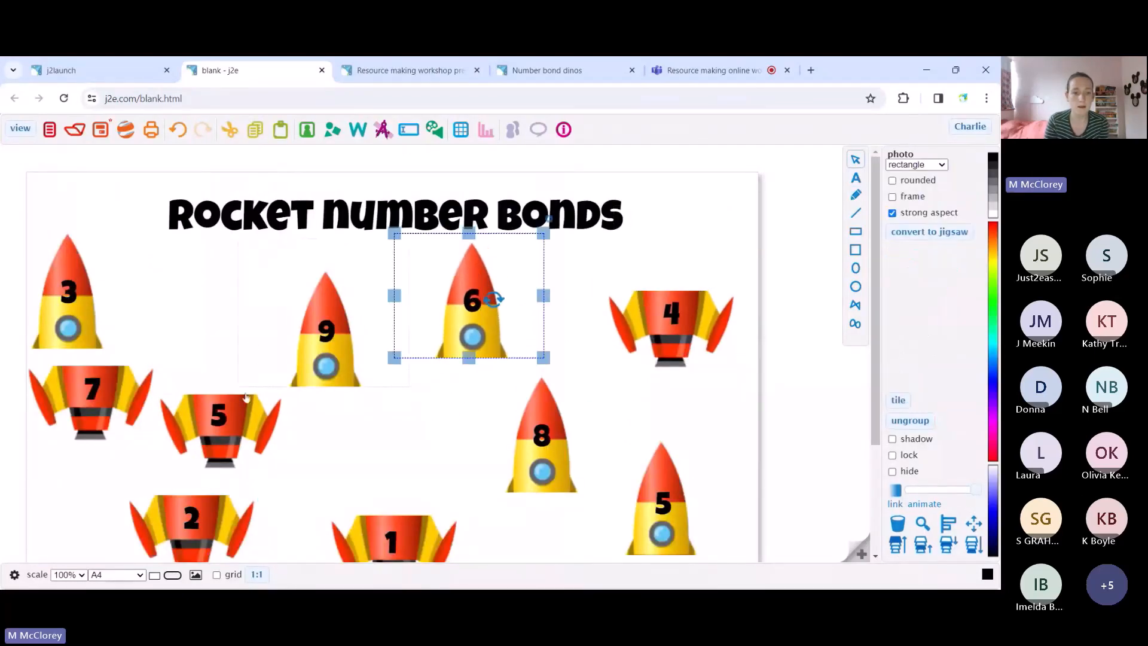
Move the 5 rocket bottom right and down, the 3 rocket top slightly right and up, and the 7 rocket bottom right
left_click_drag(246, 427, 321, 458)
left_click(70, 265)
left_click_drag(70, 263, 111, 242)
left_click_drag(141, 401, 216, 392)
scroll(791, 461, "down", 2)
scroll(791, 461, "up", 2)
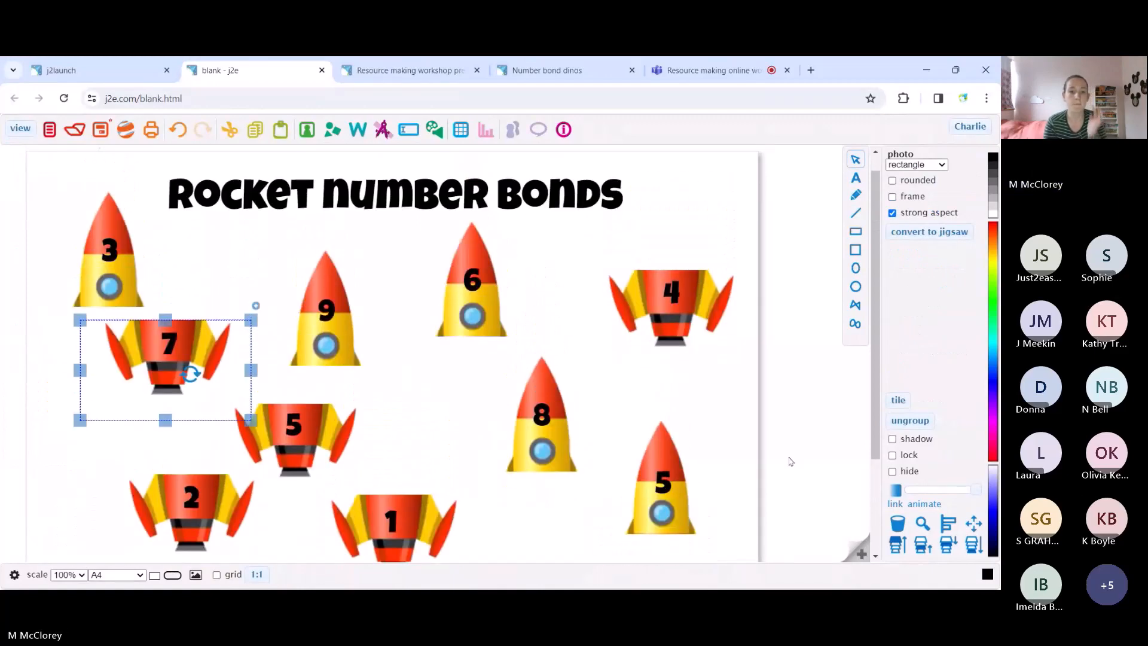
left_click(783, 455)
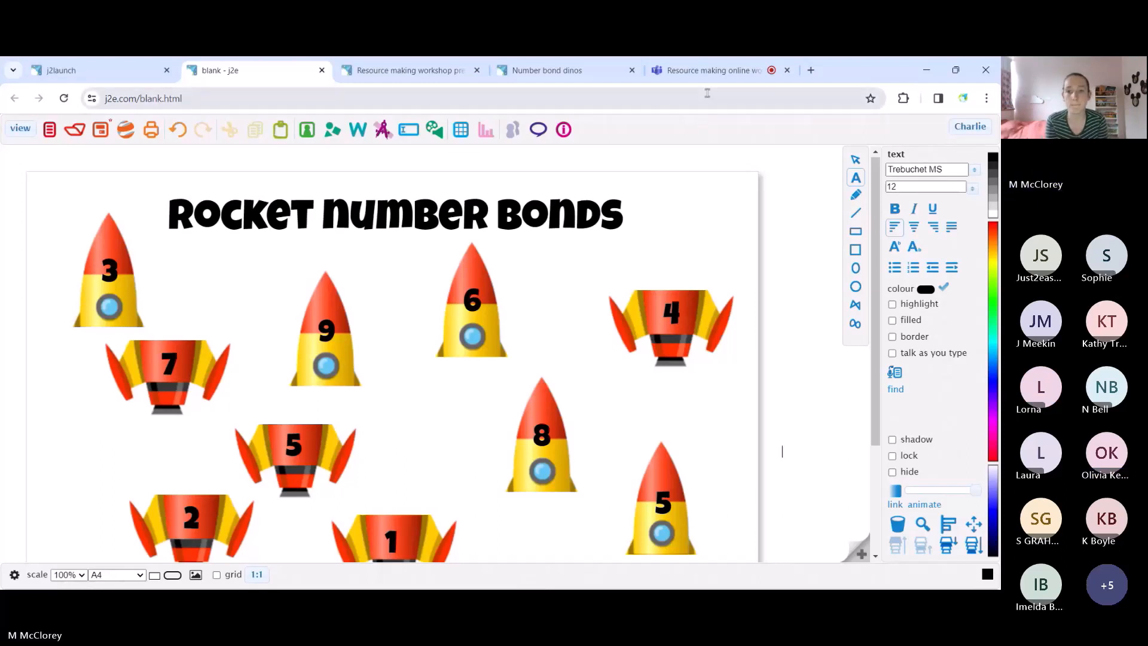
Look at the Teams meeting page and the workshop presentation's Creating an interactive resource slide
left_click(711, 71)
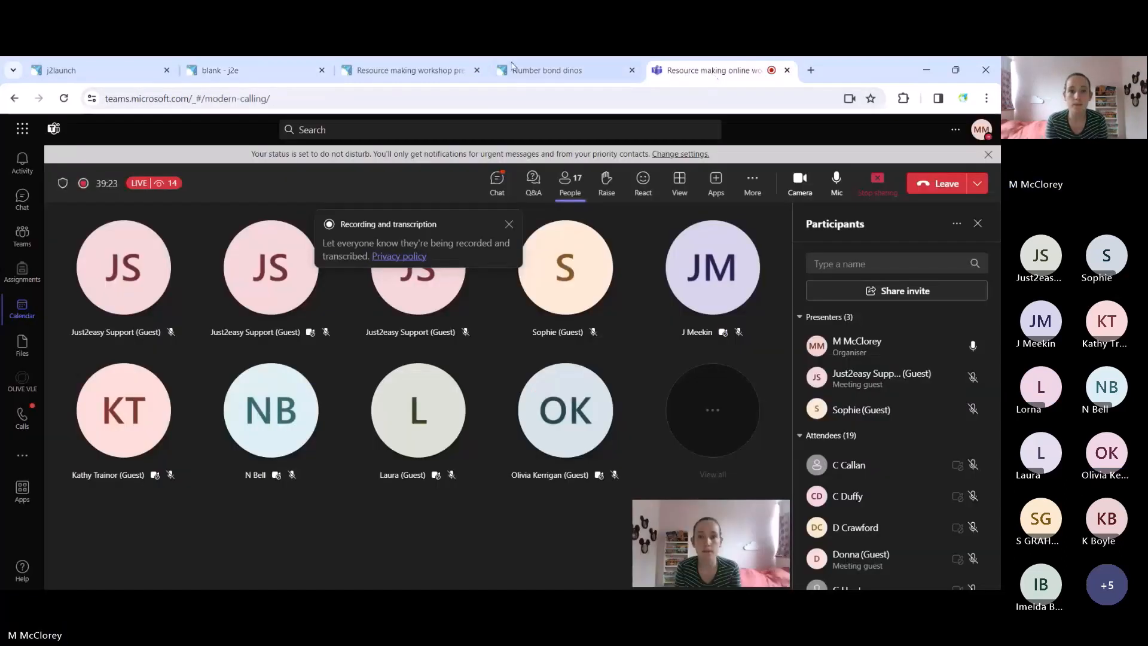
left_click(410, 70)
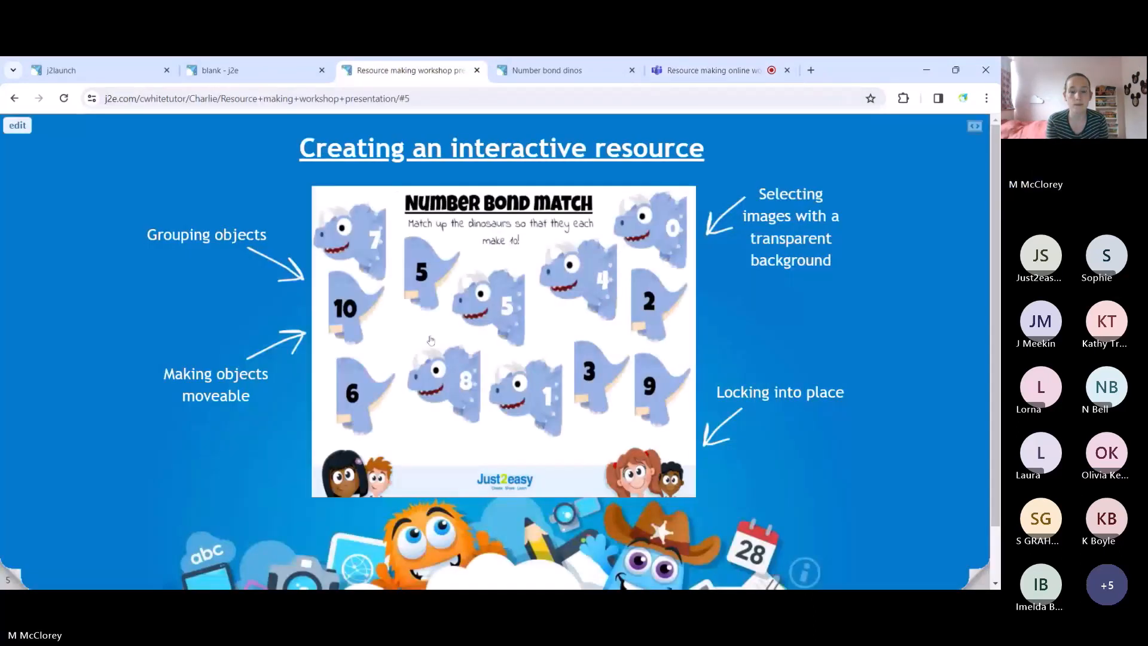
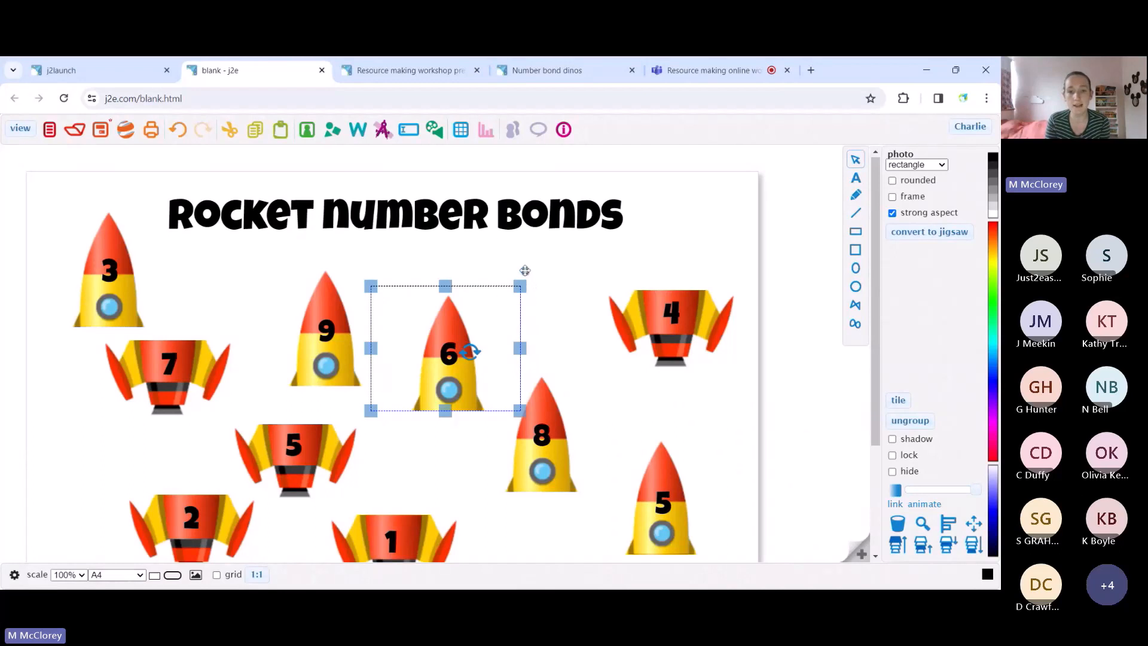
Duplicate the 6 rocket top up toward the title and delete the copy
left_click_drag(525, 271, 638, 202)
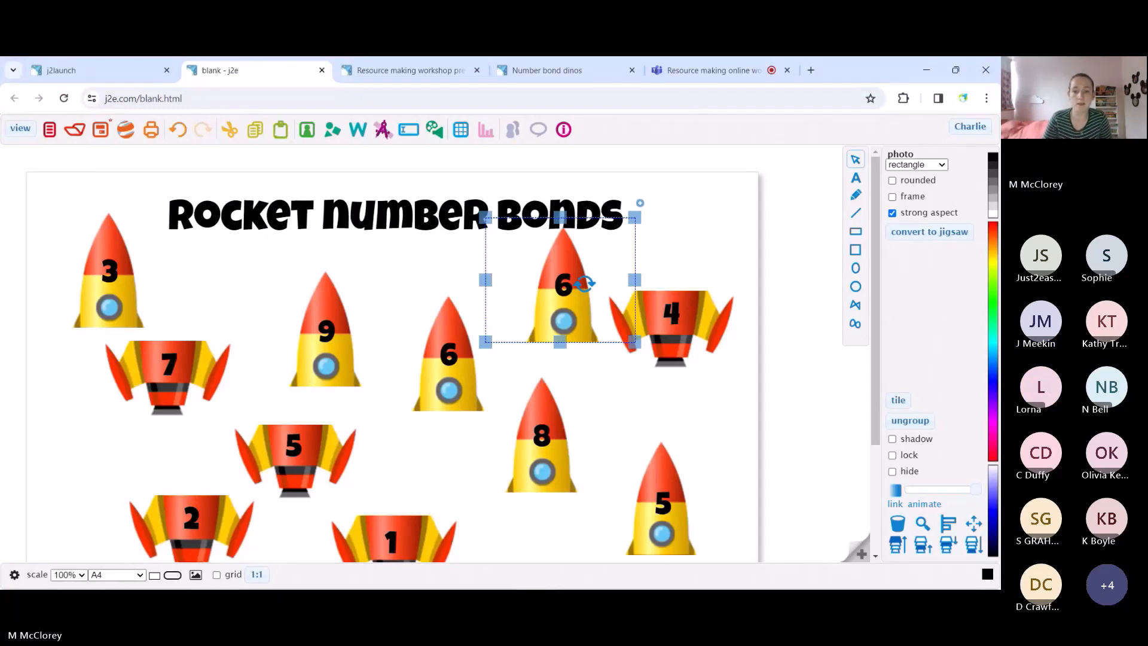
key("Delete")
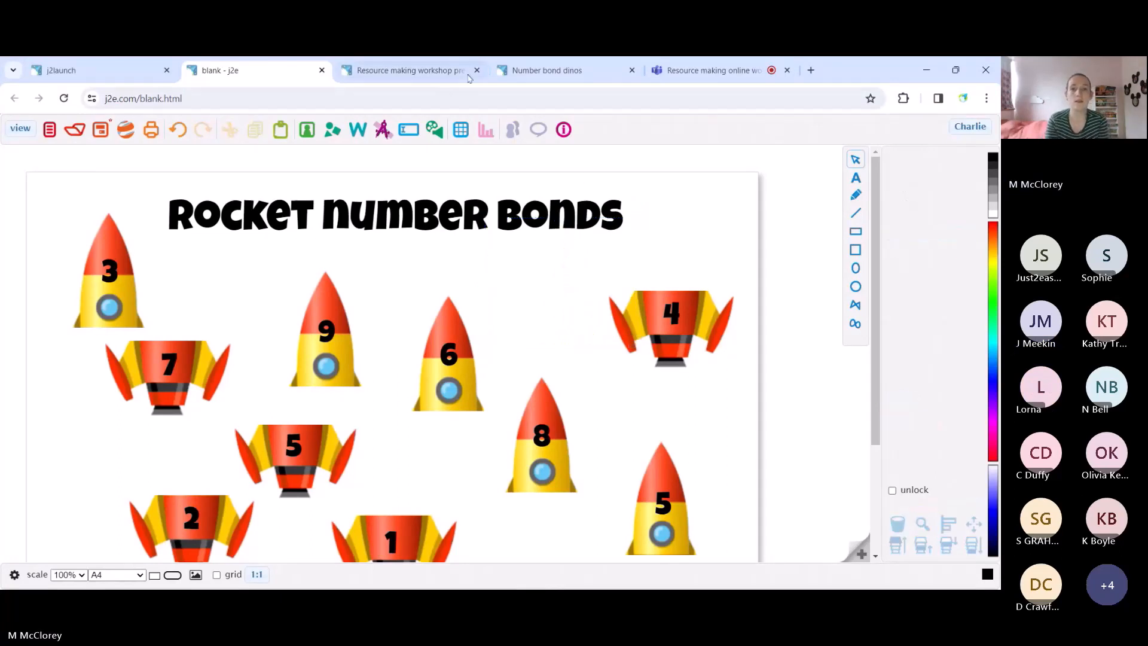
Check the Number bond dinos example and add the text "Match up the rockets" beneath the rocket page's title
left_click(552, 69)
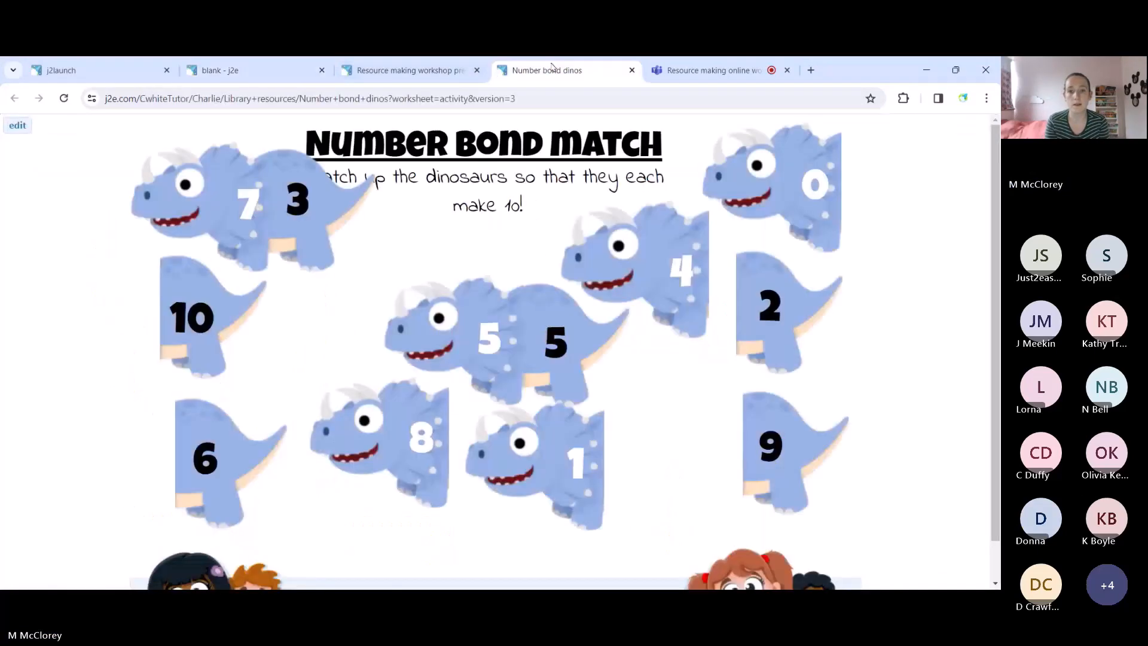
left_click(360, 70)
left_click(290, 76)
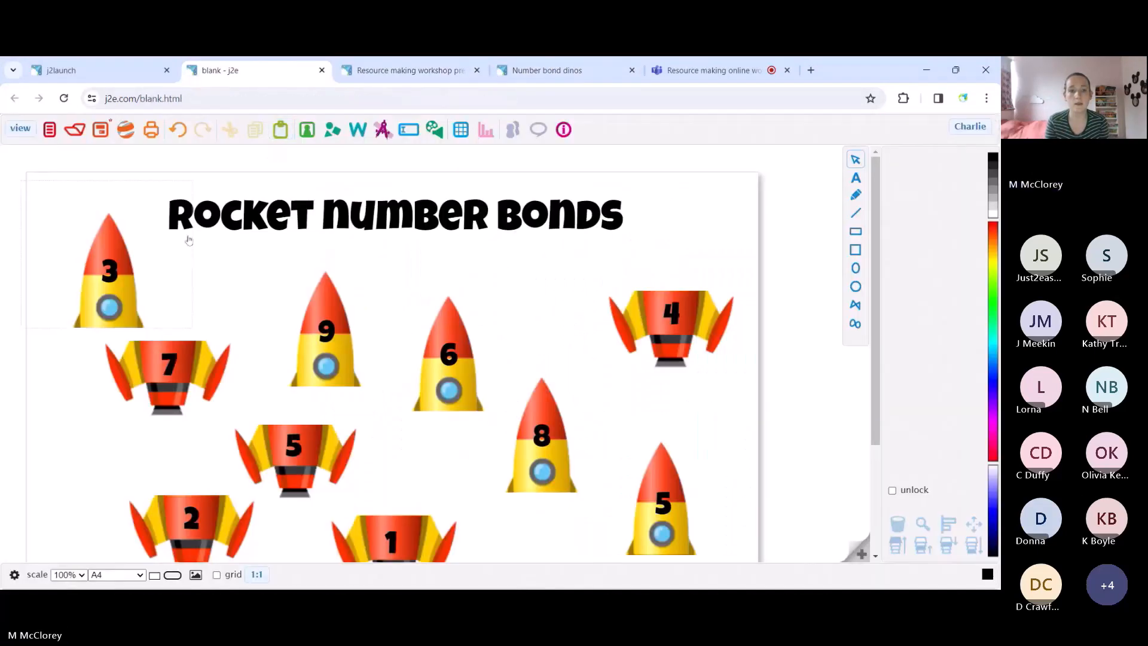
left_click(201, 251)
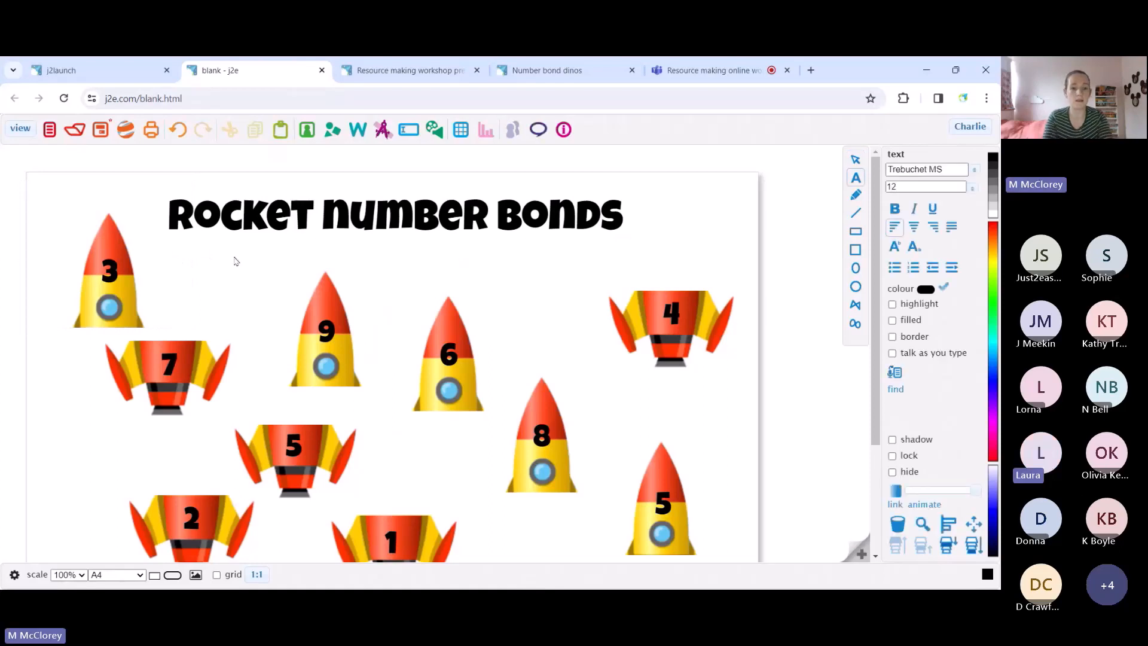
type("Match up the rockets")
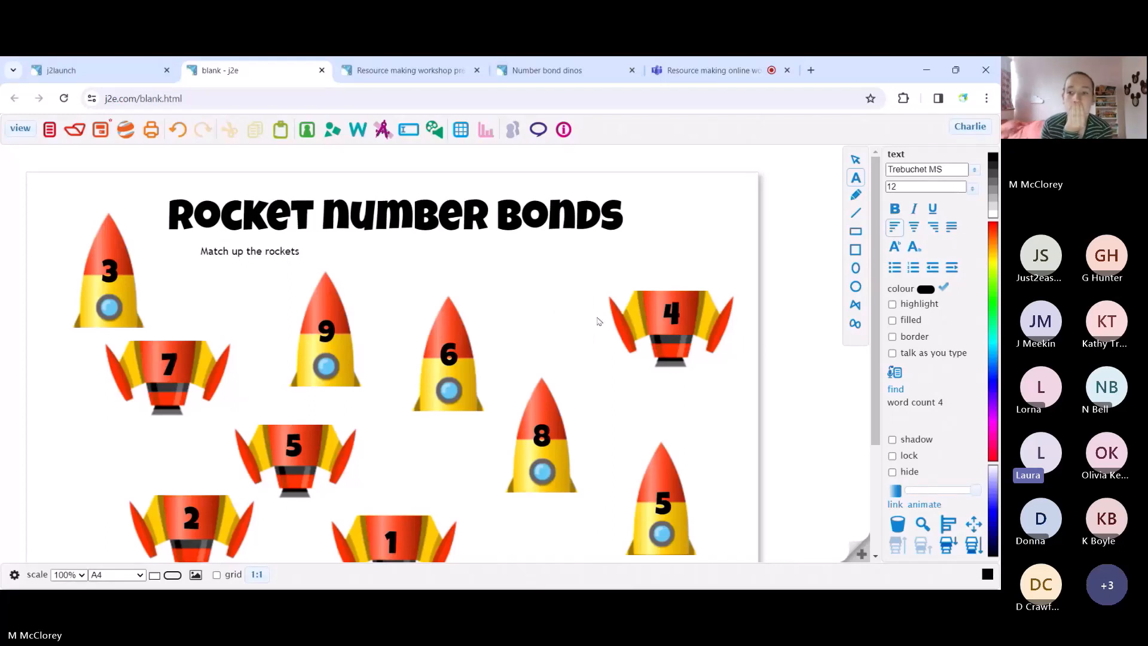
Add a sample text 7 between the 6 rocket top and the 4 rocket bottom and enlarge it to size 48
left_click(546, 317)
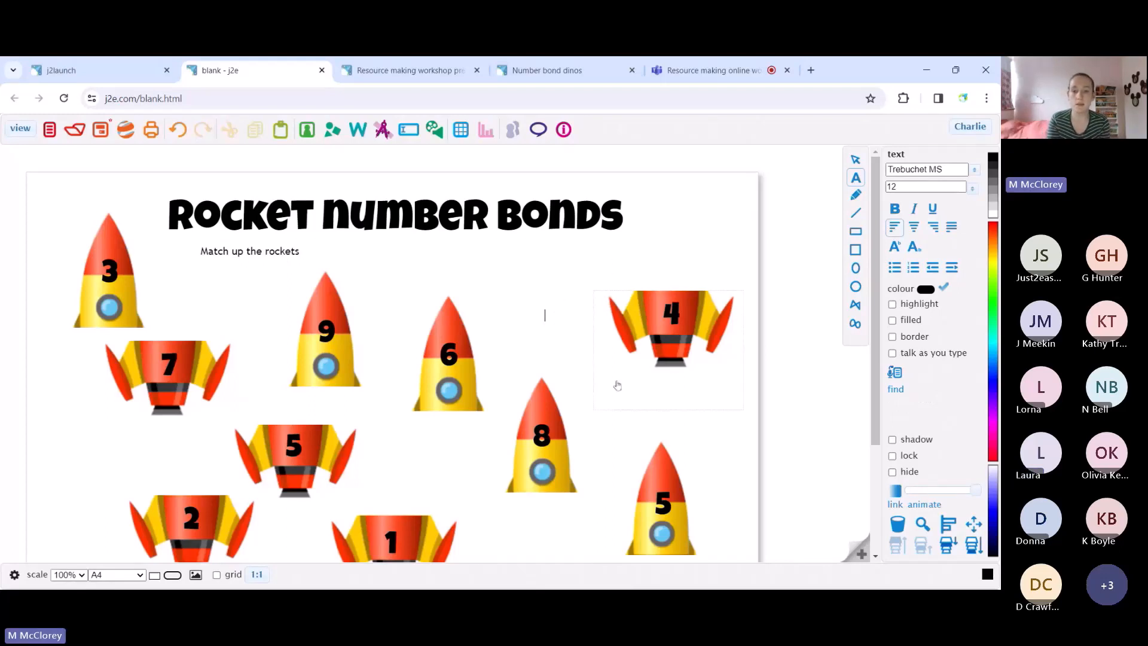
type("7")
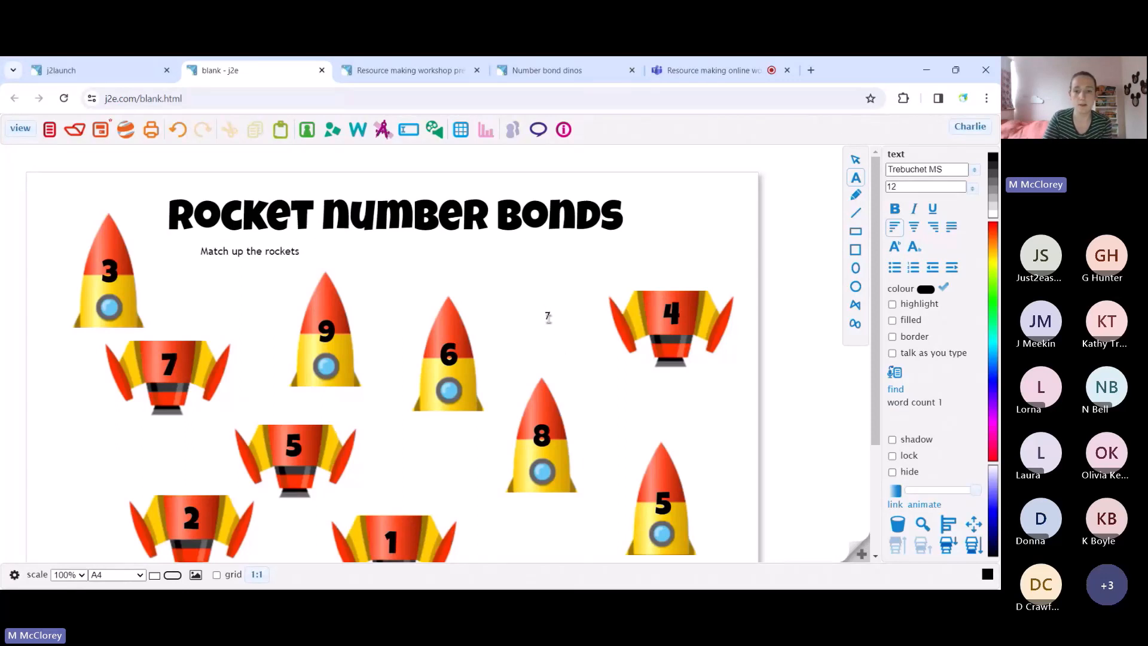
left_click_drag(551, 314, 626, 374)
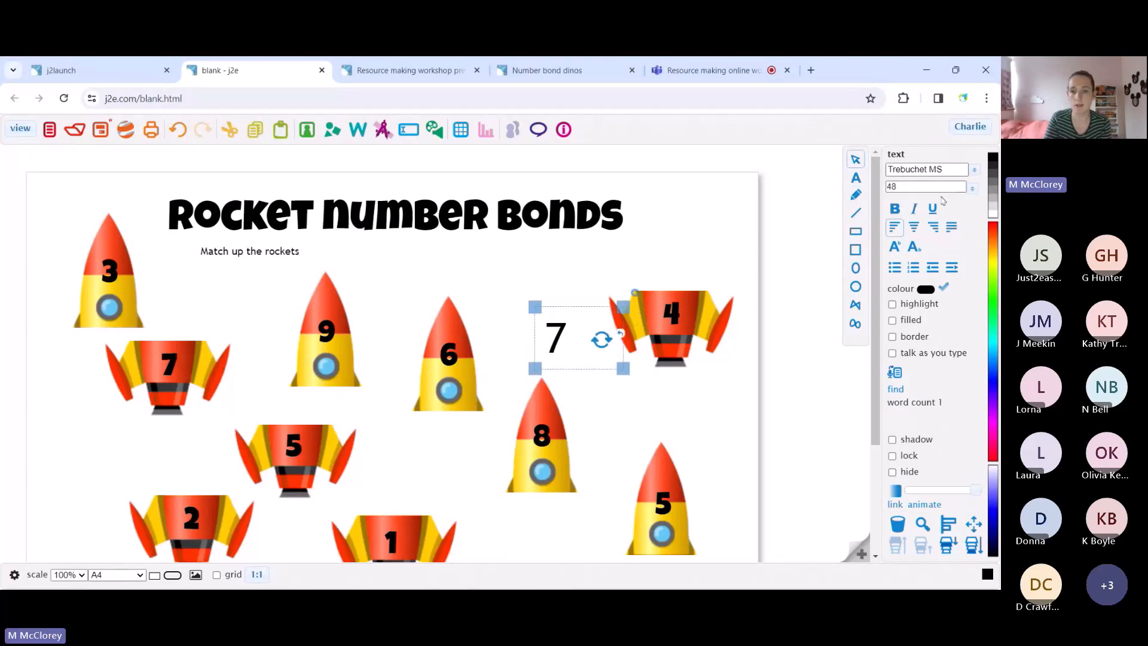
left_click(974, 171)
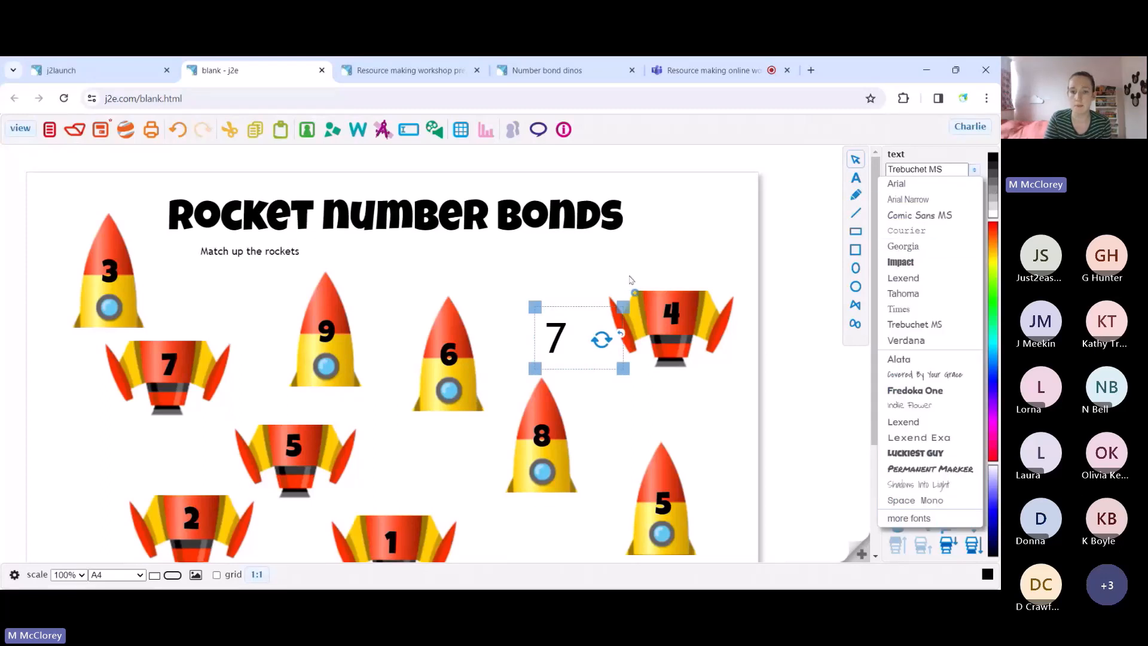
left_click(605, 275)
Reposition the sample 7 text near the 4 rocket bottom and delete it
left_click(556, 339)
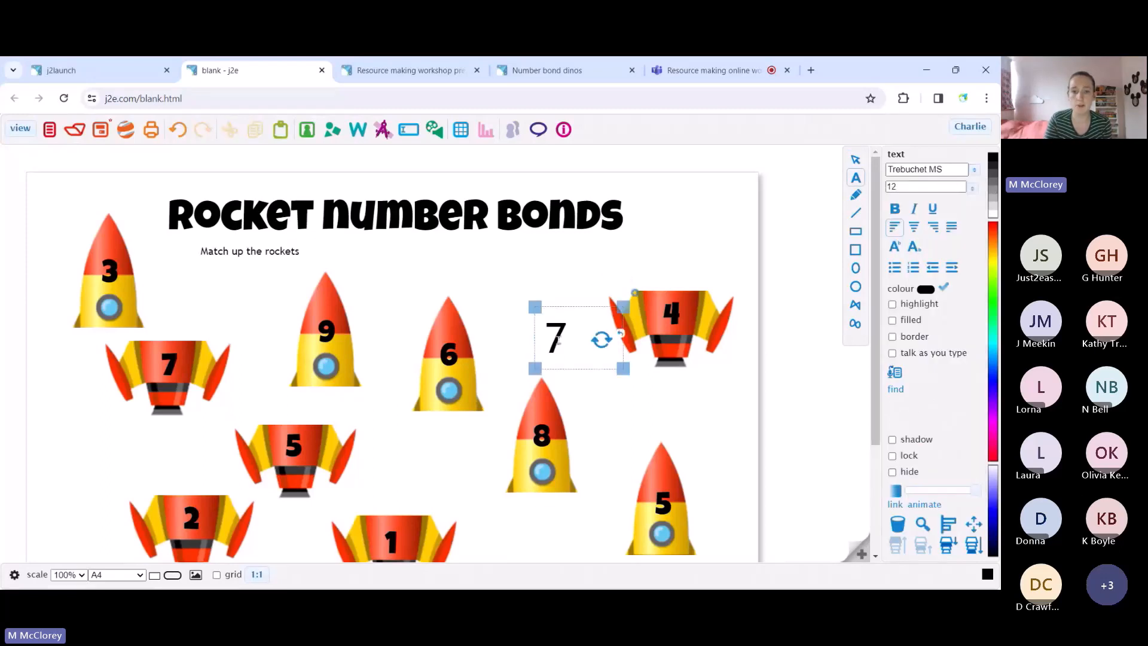
left_click_drag(558, 341, 558, 281)
left_click(658, 253)
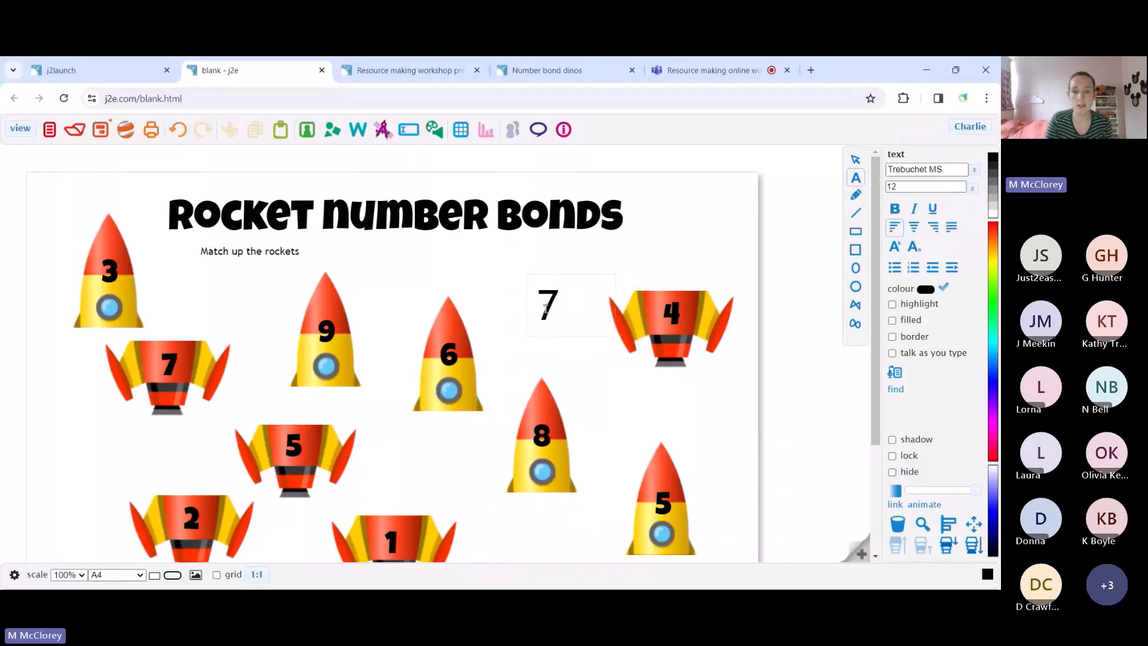
double_click(546, 309)
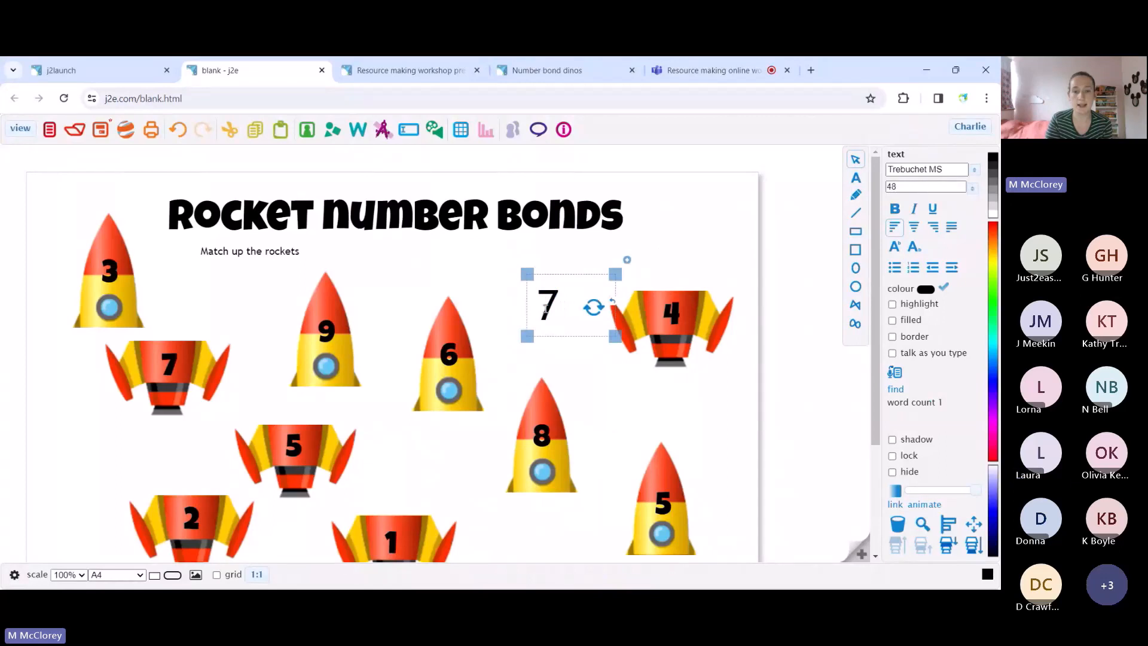
left_click_drag(546, 308, 519, 314)
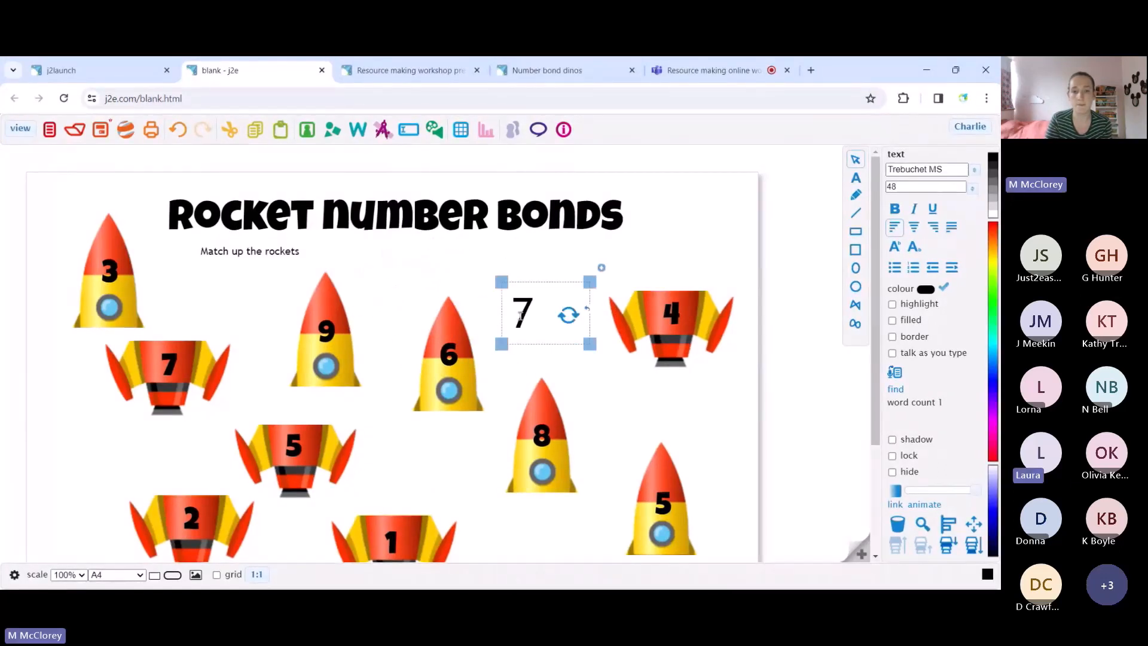
key("Delete")
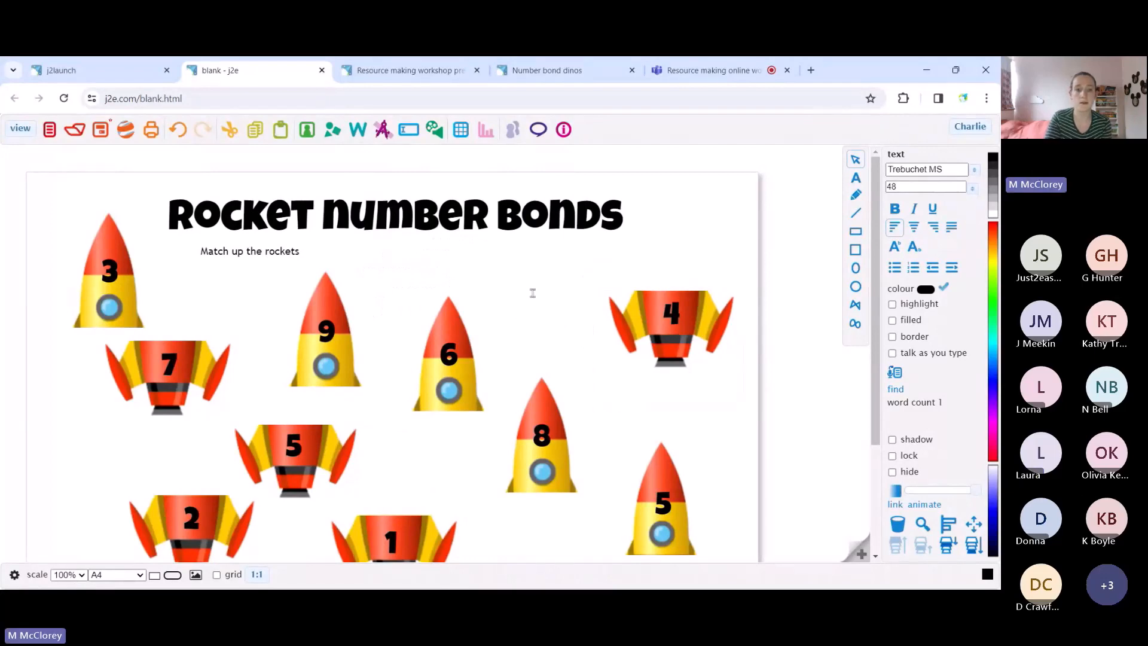
Consult the dinosaur example's wording and complete the instruction as "Match up the rockets so that they each make 10!"
left_click(547, 70)
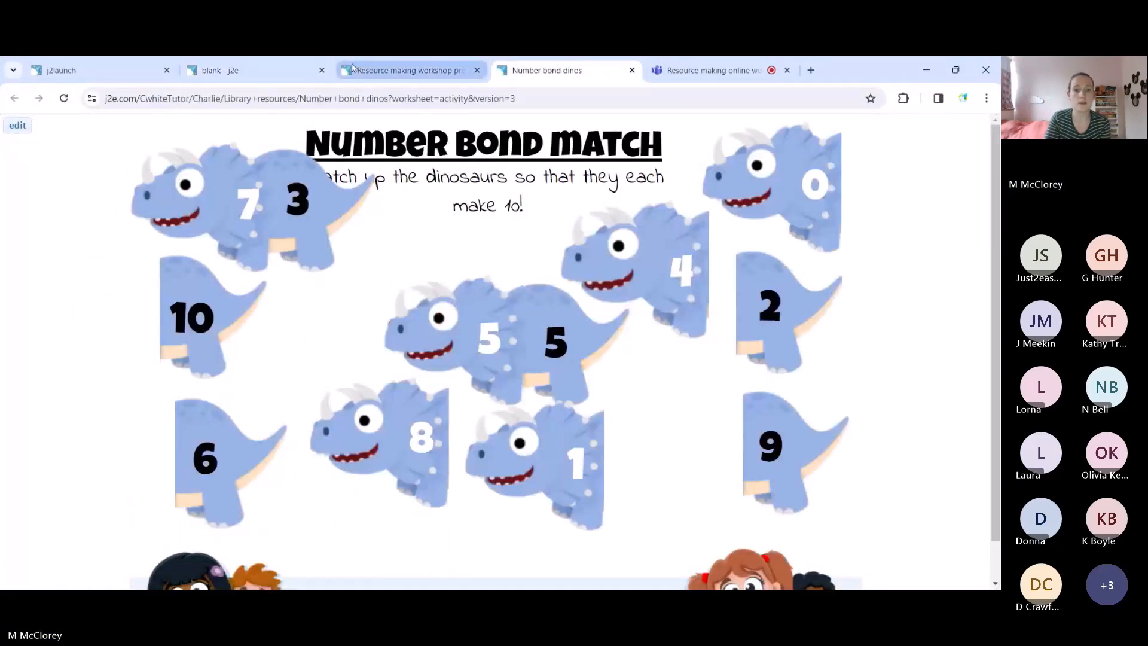
left_click(257, 73)
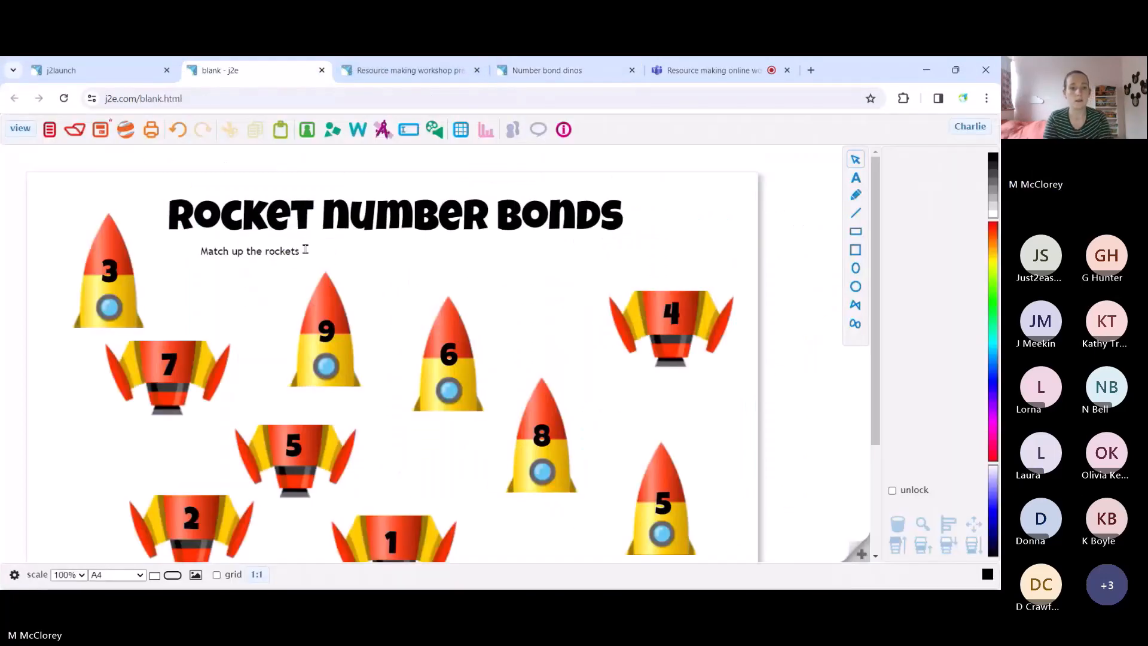
left_click(306, 249)
type("so that they e")
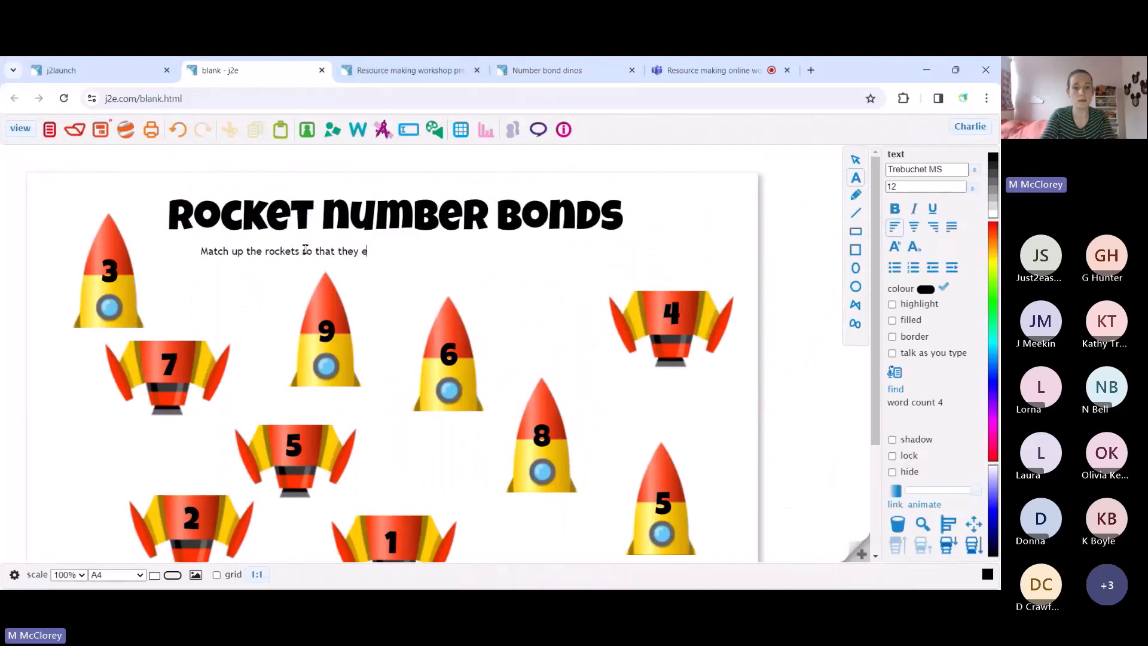
type("ach make 10!")
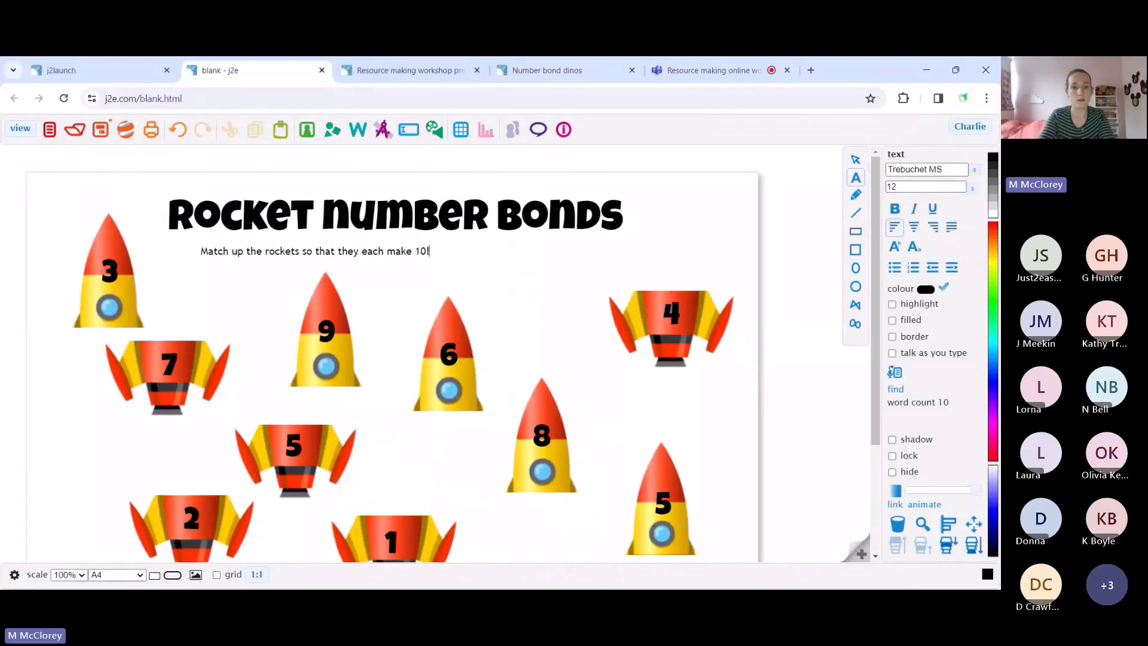
Enlarge the instruction text to size 20 and position it directly beneath the title
double_click(306, 250)
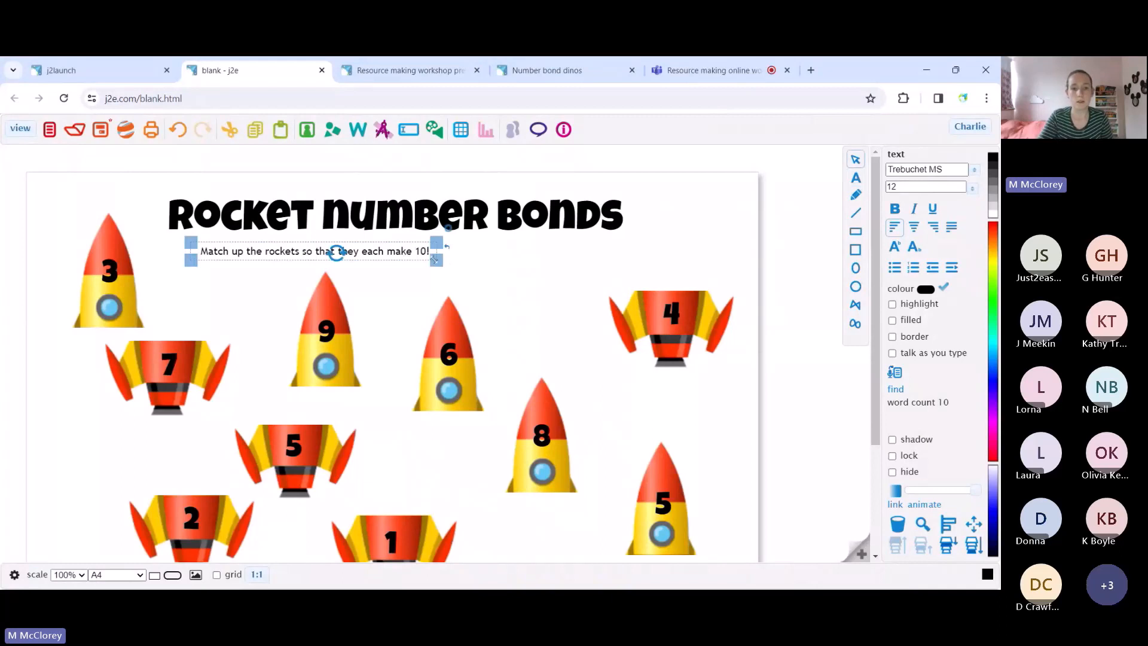
left_click_drag(436, 261, 608, 270)
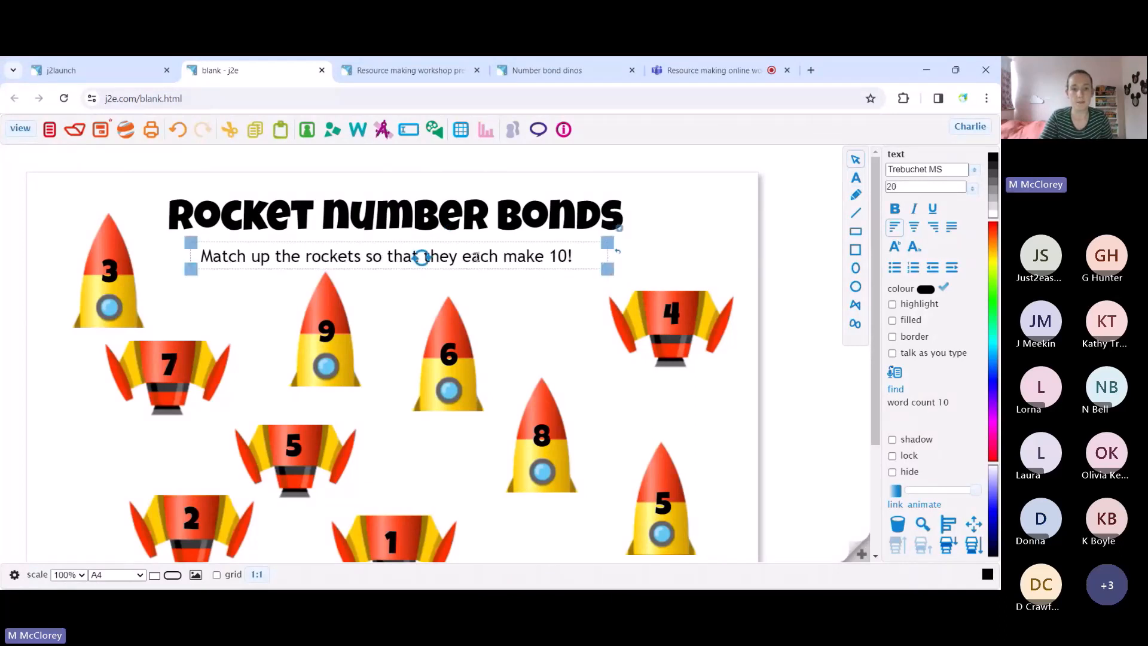
left_click_drag(477, 256, 483, 249)
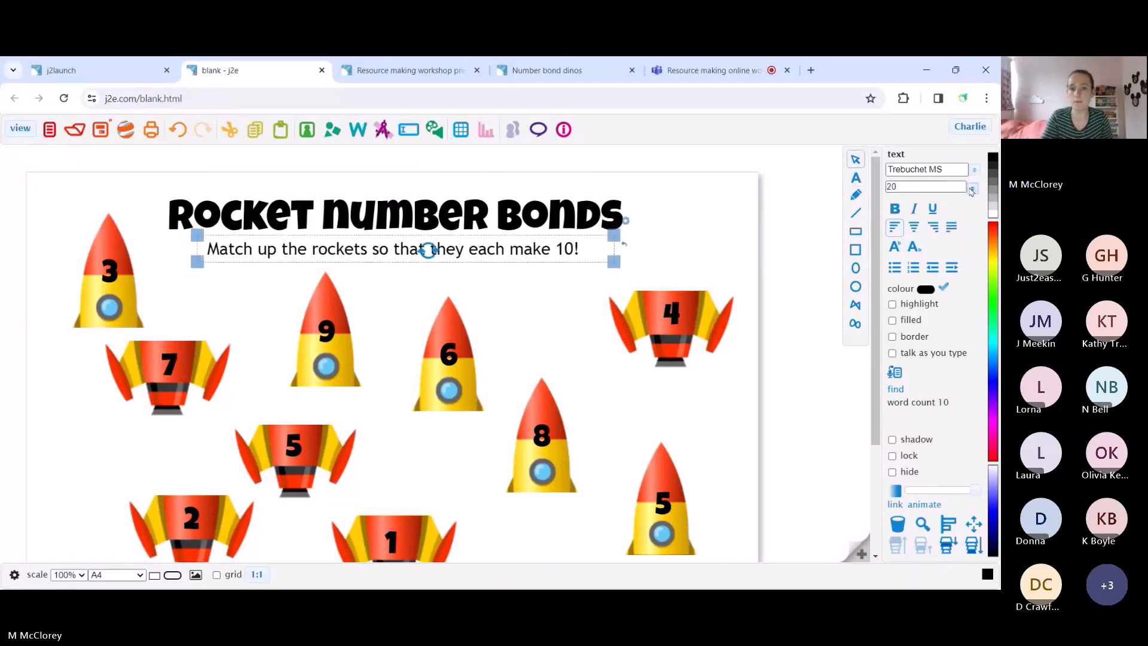
left_click(971, 189)
left_click(801, 179)
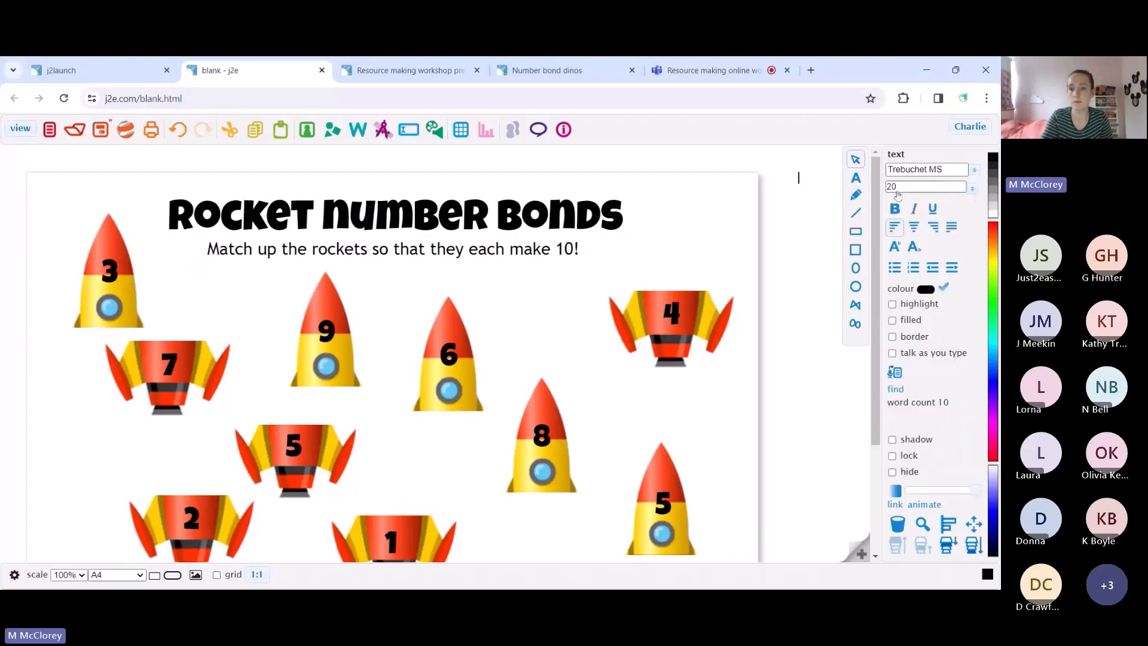
Try the Luckiest Guy font for the instruction text and lock the text in place
left_click(975, 169)
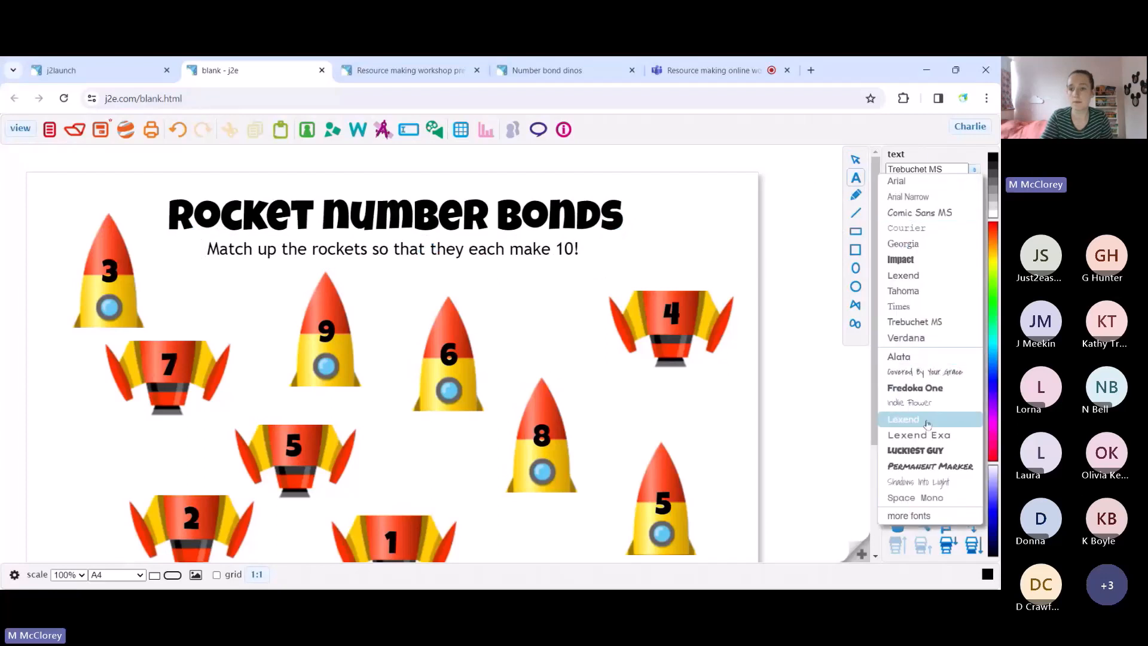
left_click(922, 452)
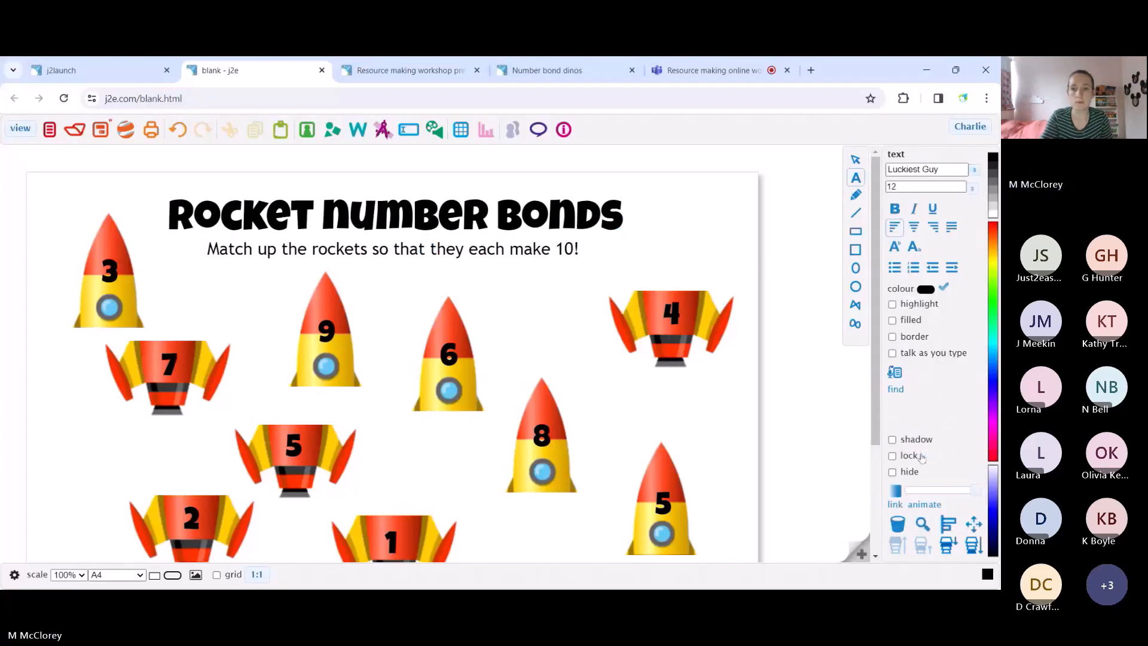
left_click(482, 251)
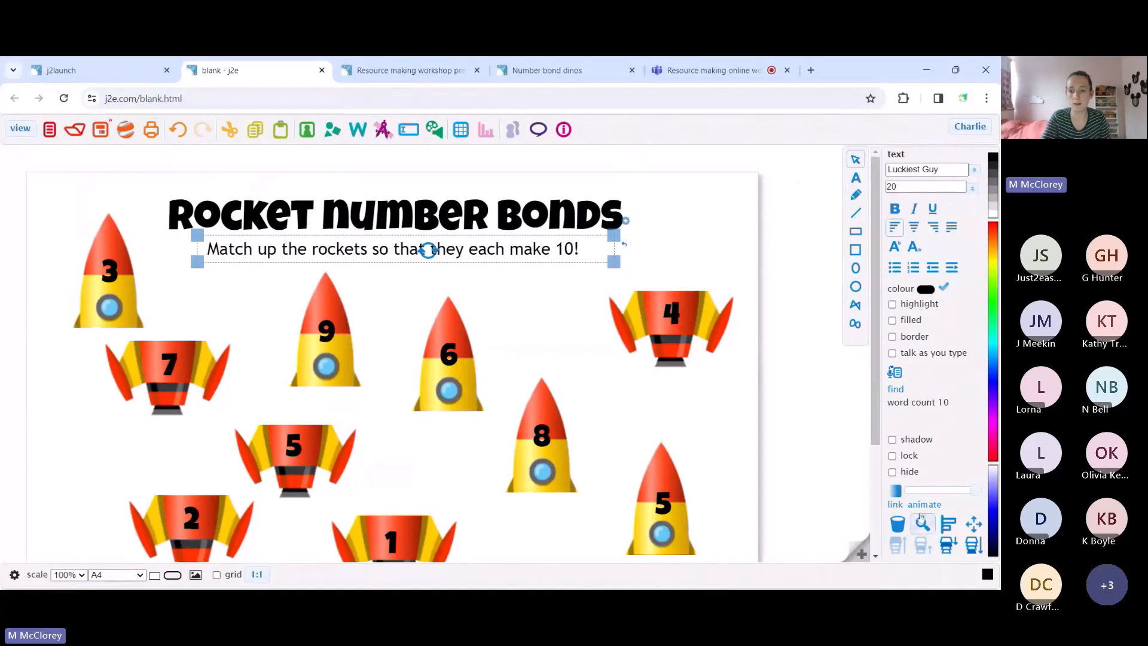
left_click(892, 456)
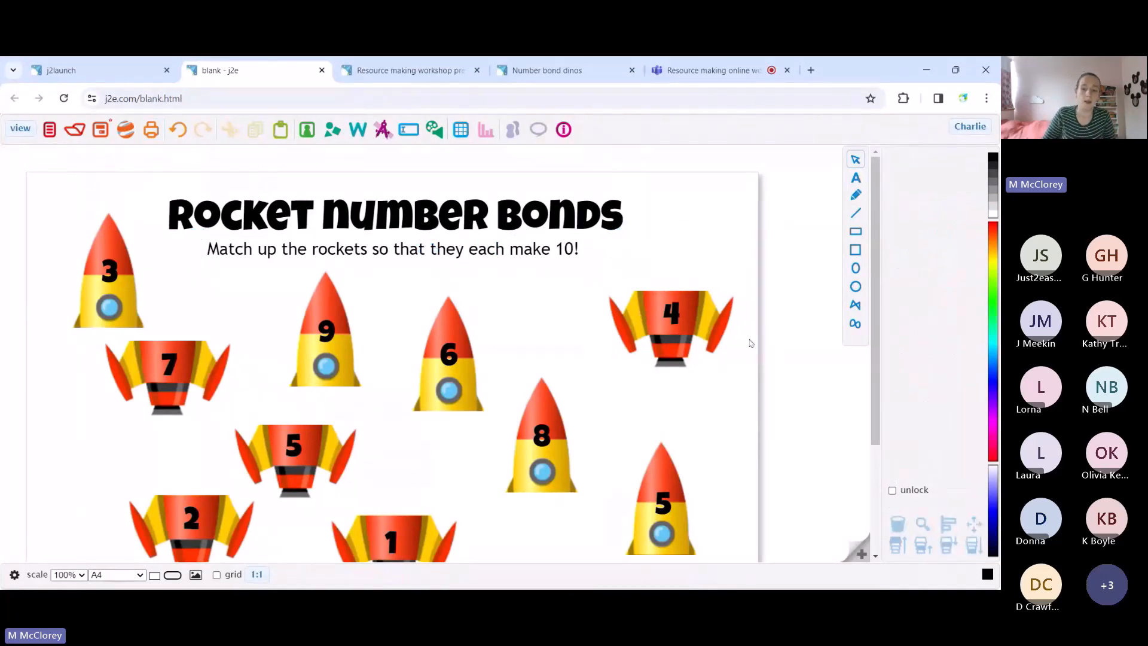
Save the resource with the title "Rocket number bonds"
left_click(101, 129)
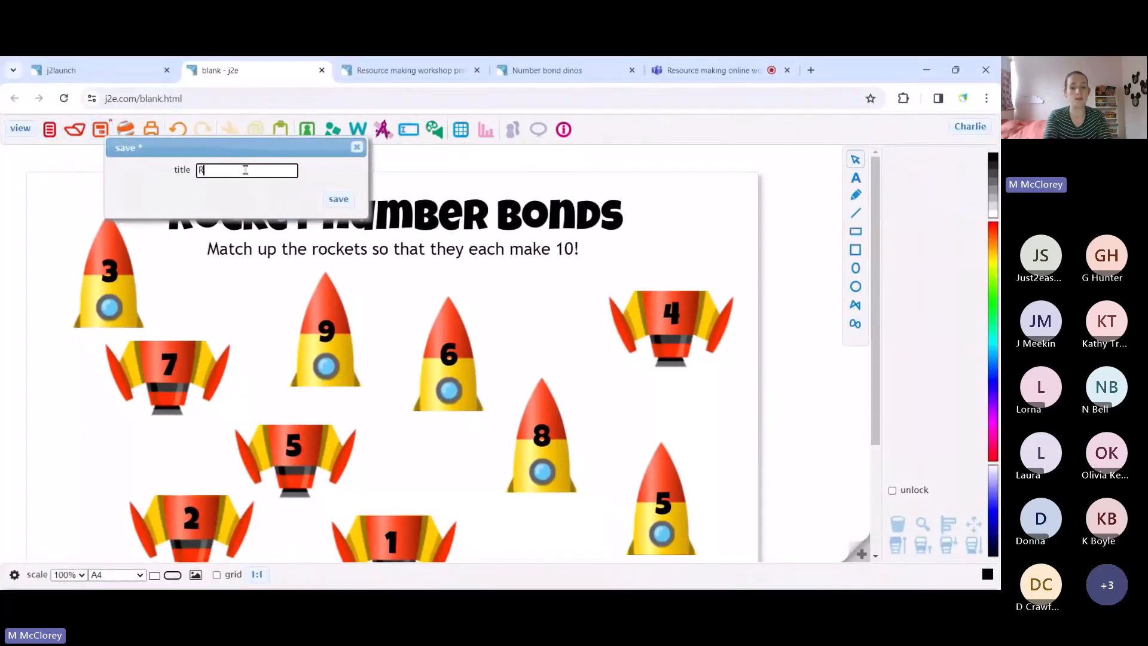
type("Rioc")
key("BackSpace")
key("BackSpace")
key("BackSpace")
type("ocke")
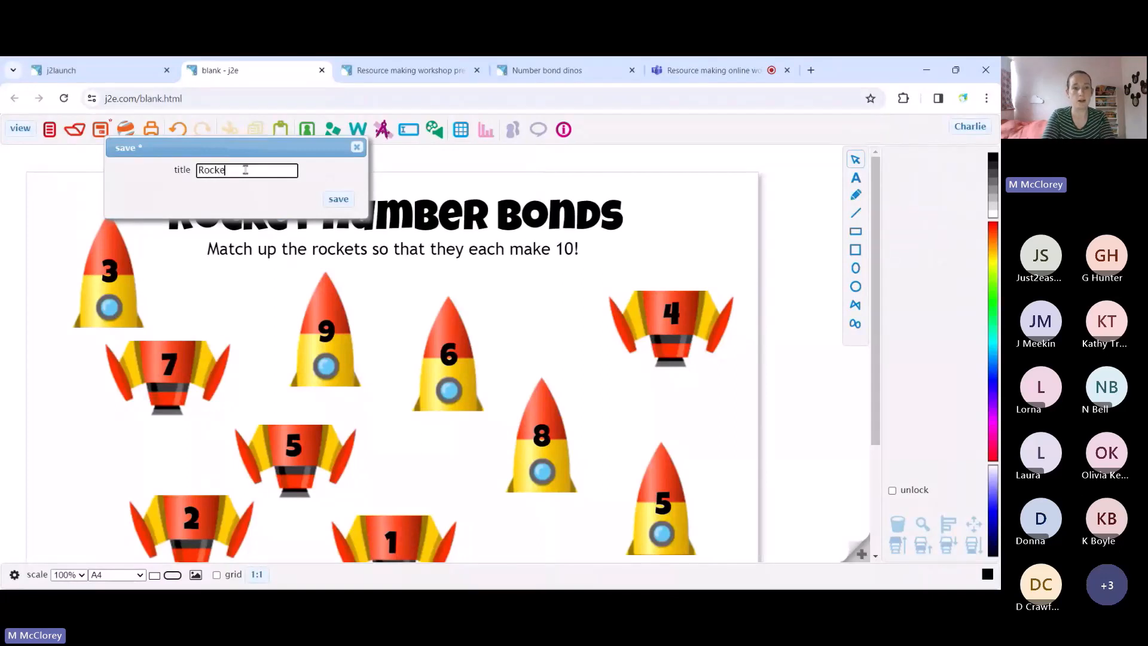
type("t number bin")
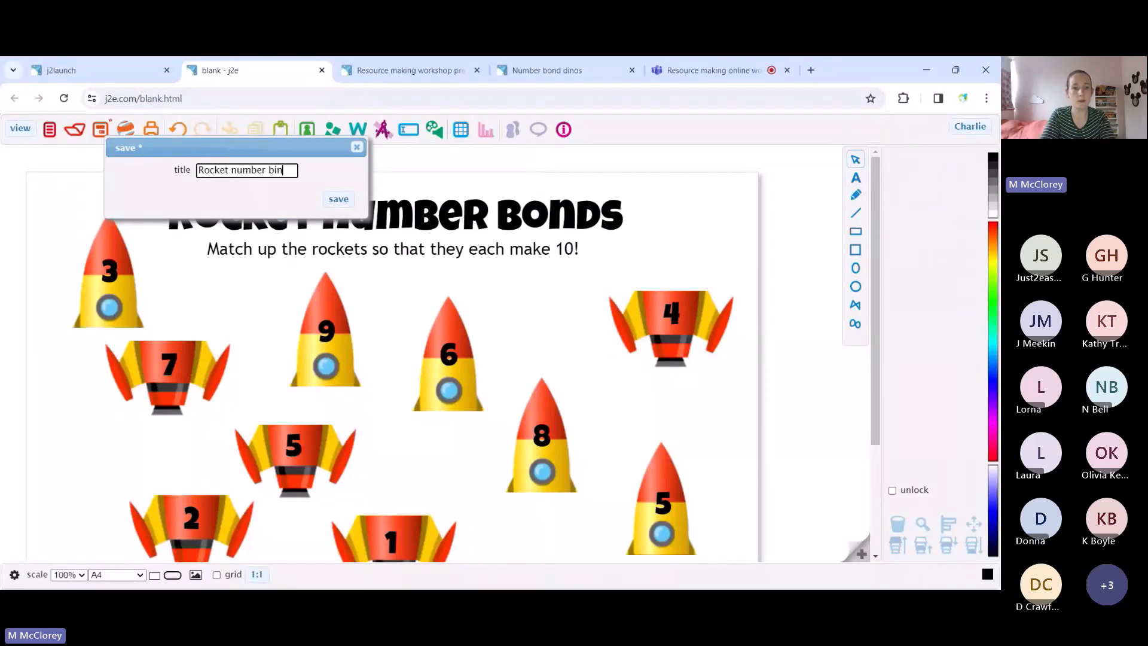
type("d")
key("BackSpace")
key("BackSpace")
key("BackSpace")
type("onds")
key("Return")
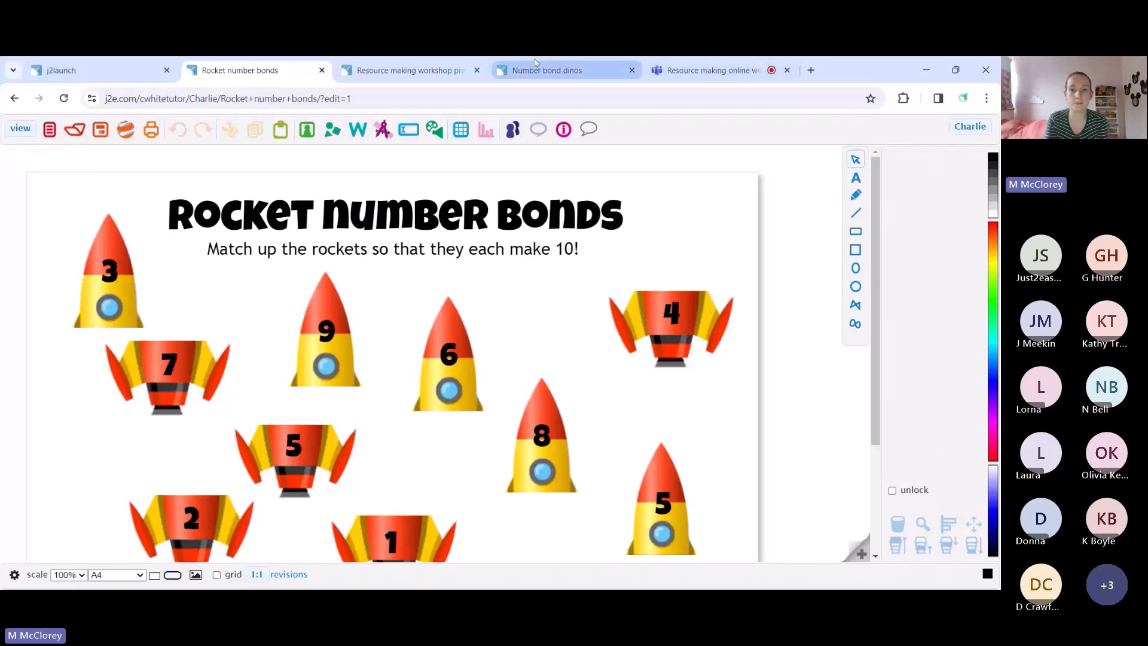
Close the Number bond dinos example and advance the workshop presentation to the slide with three further example activities
left_click(628, 76)
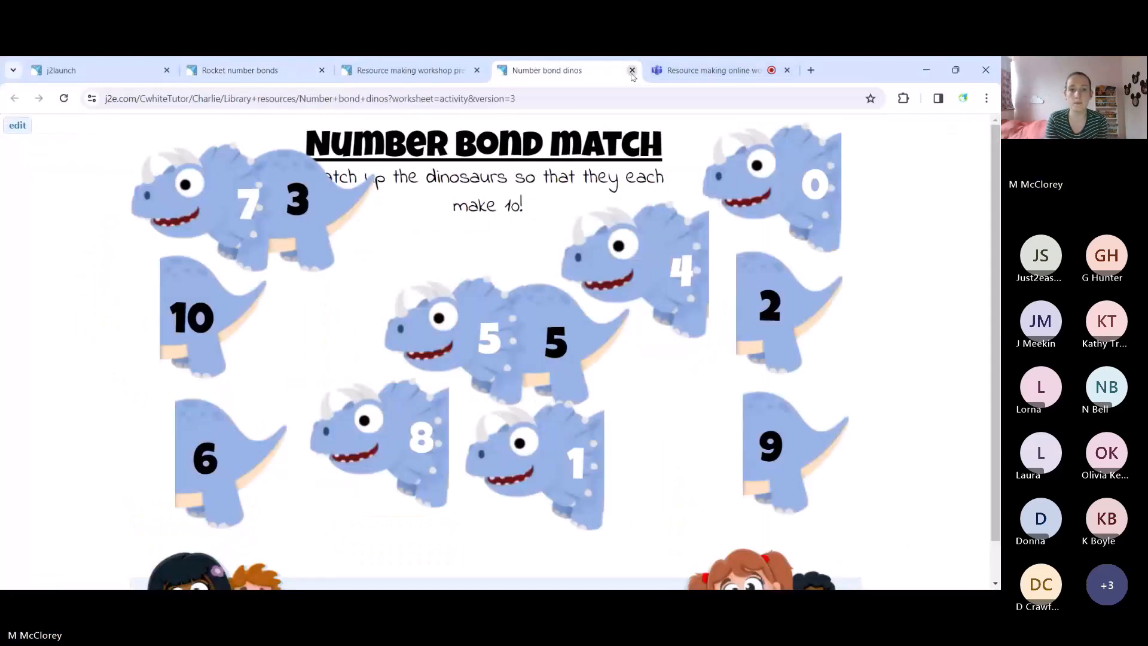
left_click(632, 70)
key("ctrl+shift+Tab")
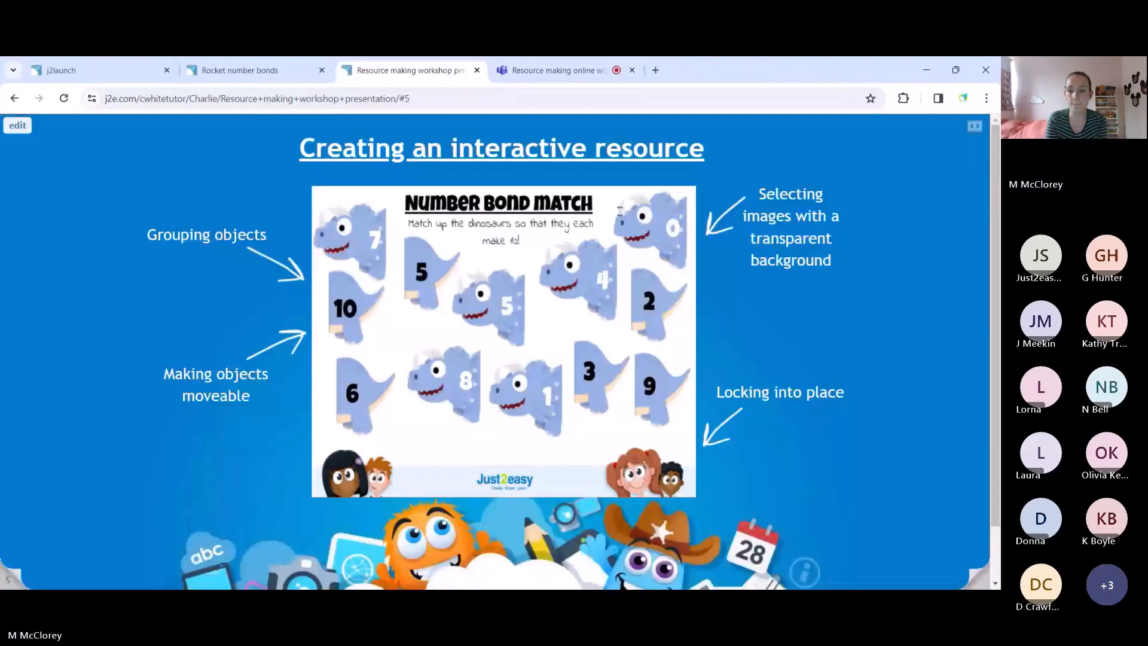
left_click(983, 578)
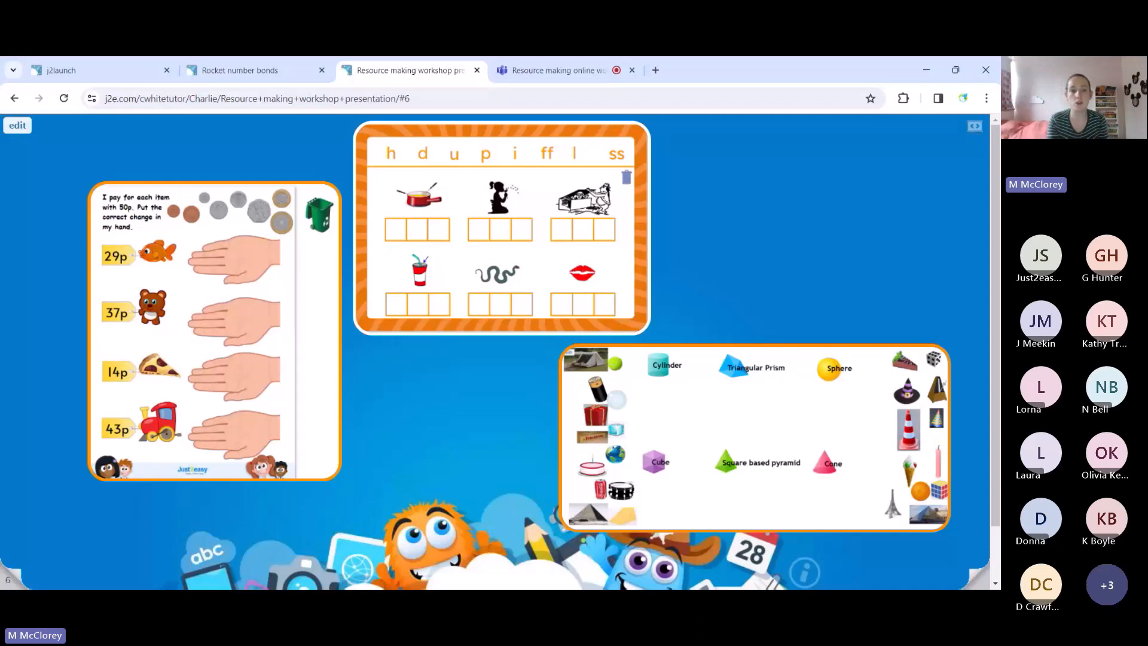
Open the 50p change example and place a copy of the large gold-rimmed coin in the hand beside the 29p fish
left_click(203, 351)
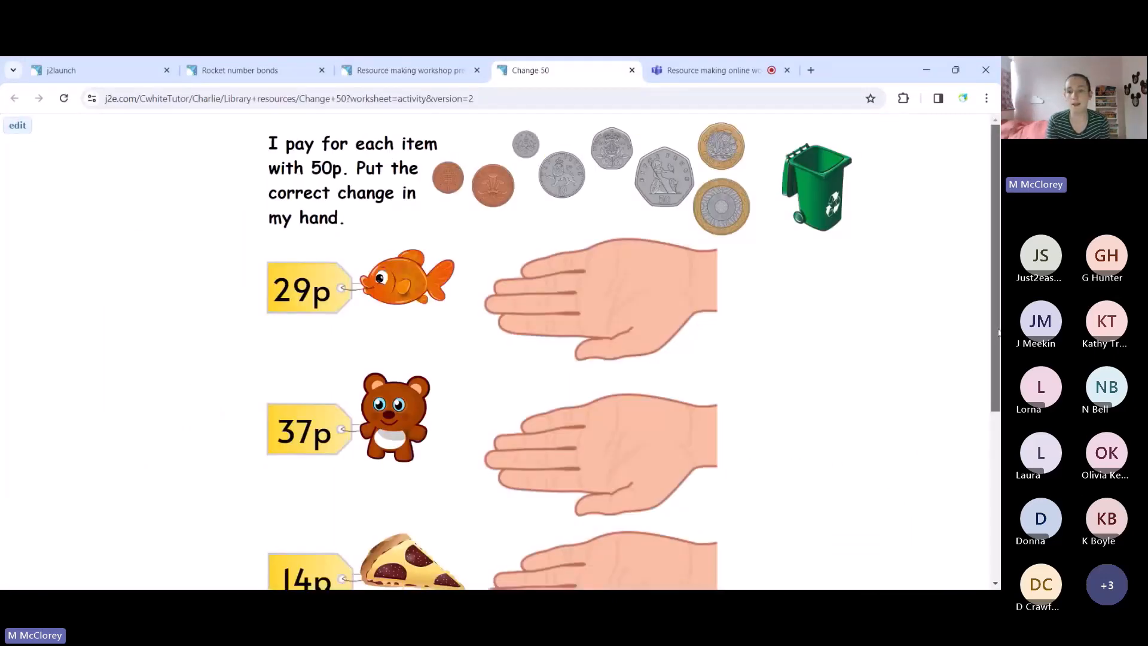
scroll(999, 276, "down", 3)
scroll(999, 276, "up", 3)
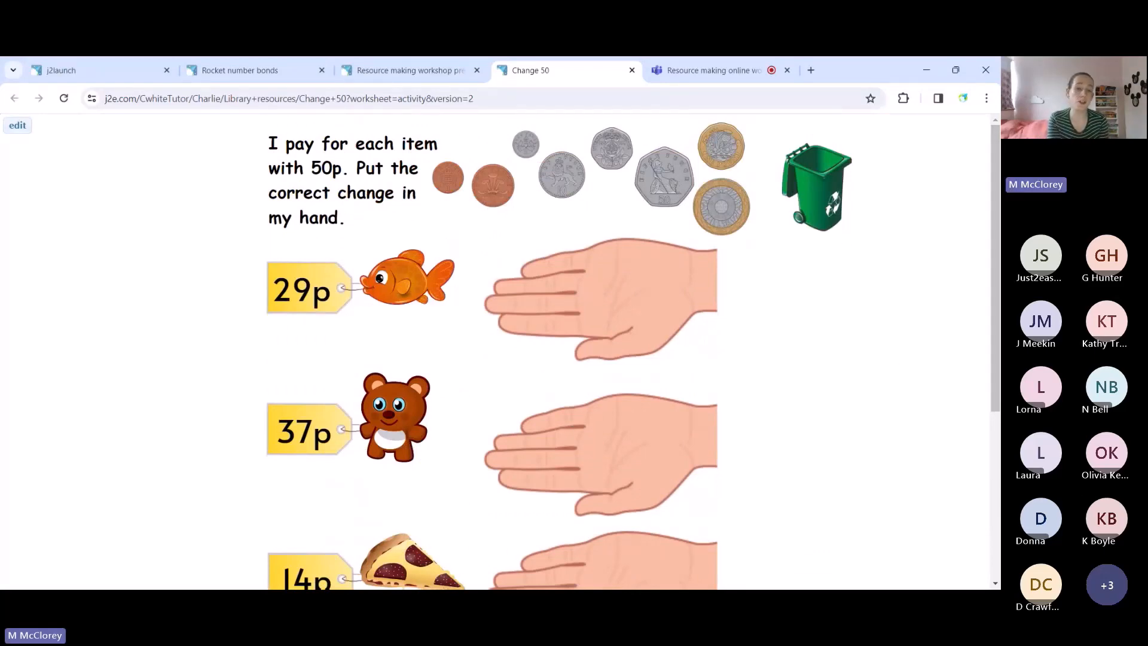
left_click_drag(320, 296, 389, 321)
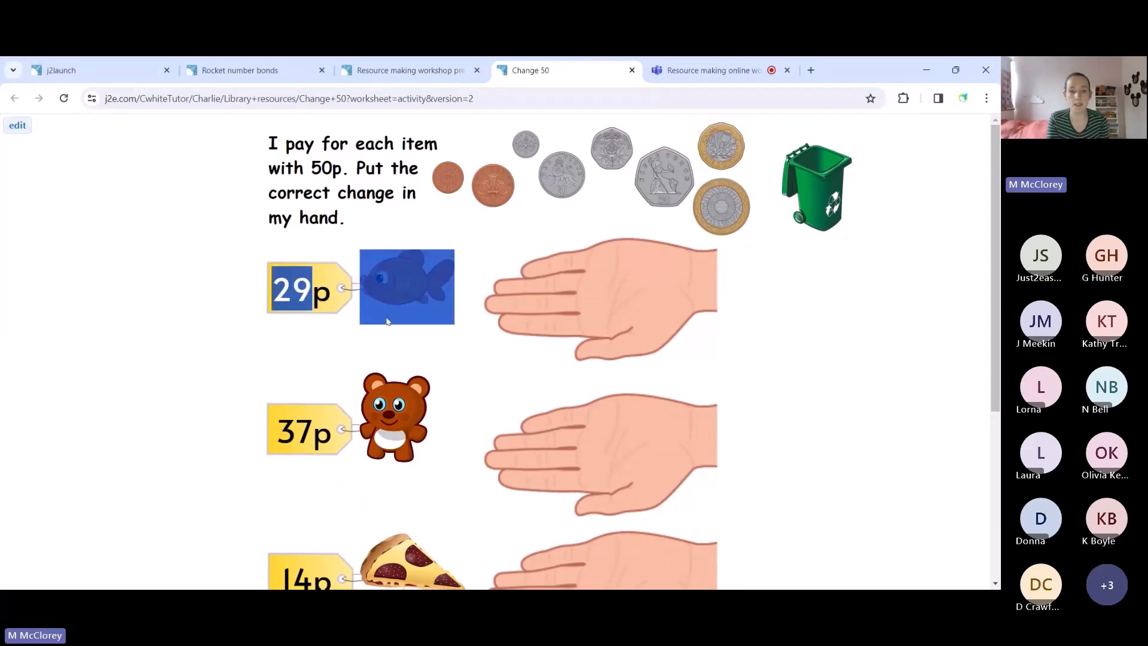
left_click(475, 336)
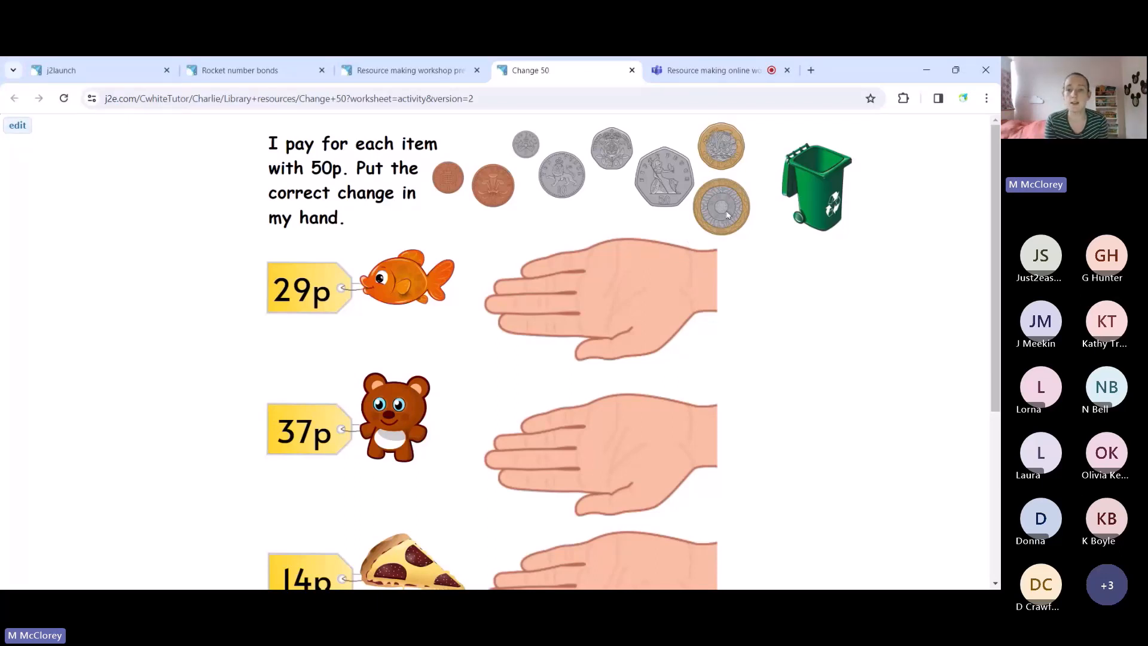
left_click_drag(728, 214, 626, 302)
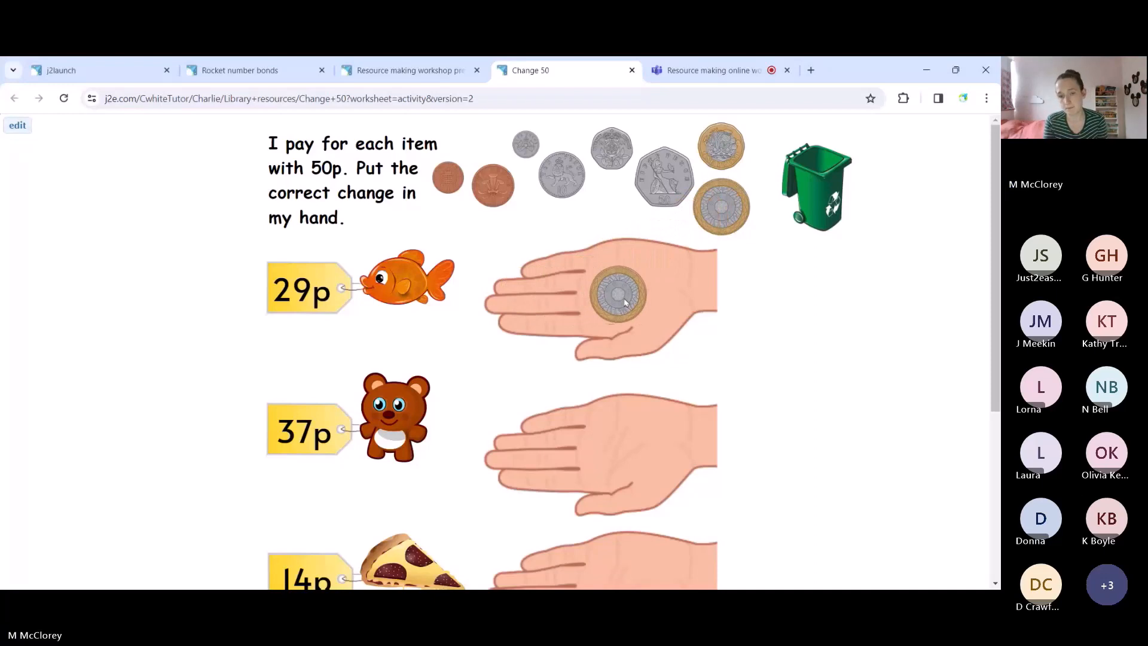
In the rocket number bonds resource, view the details options for the rocket bottom numbered 4
left_click(215, 70)
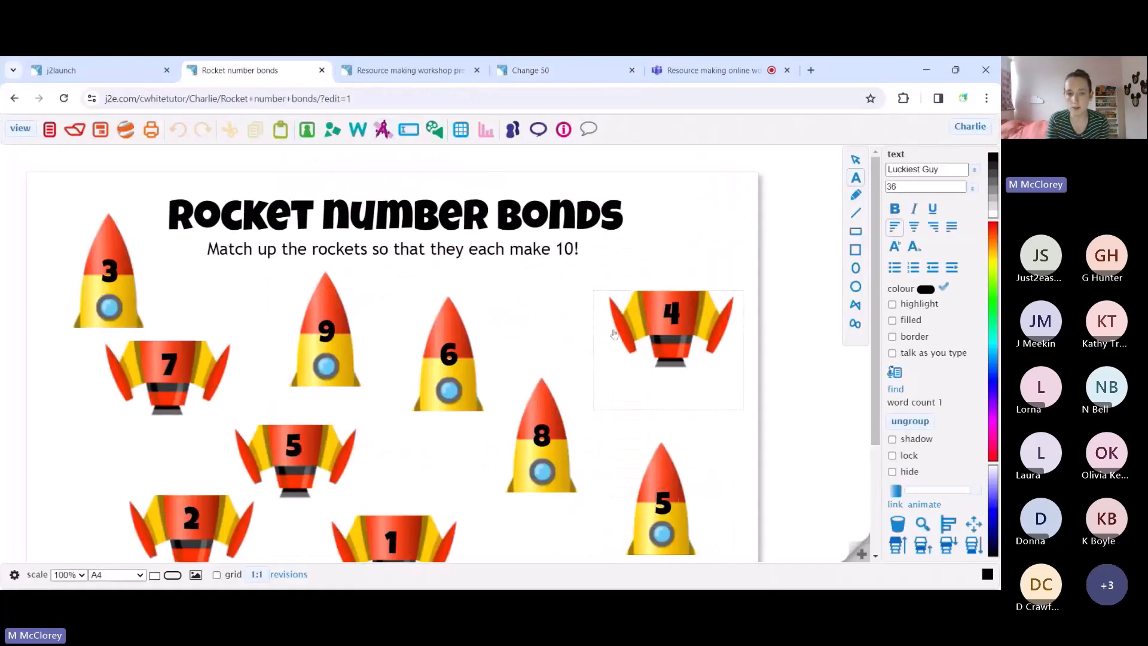
left_click(975, 525)
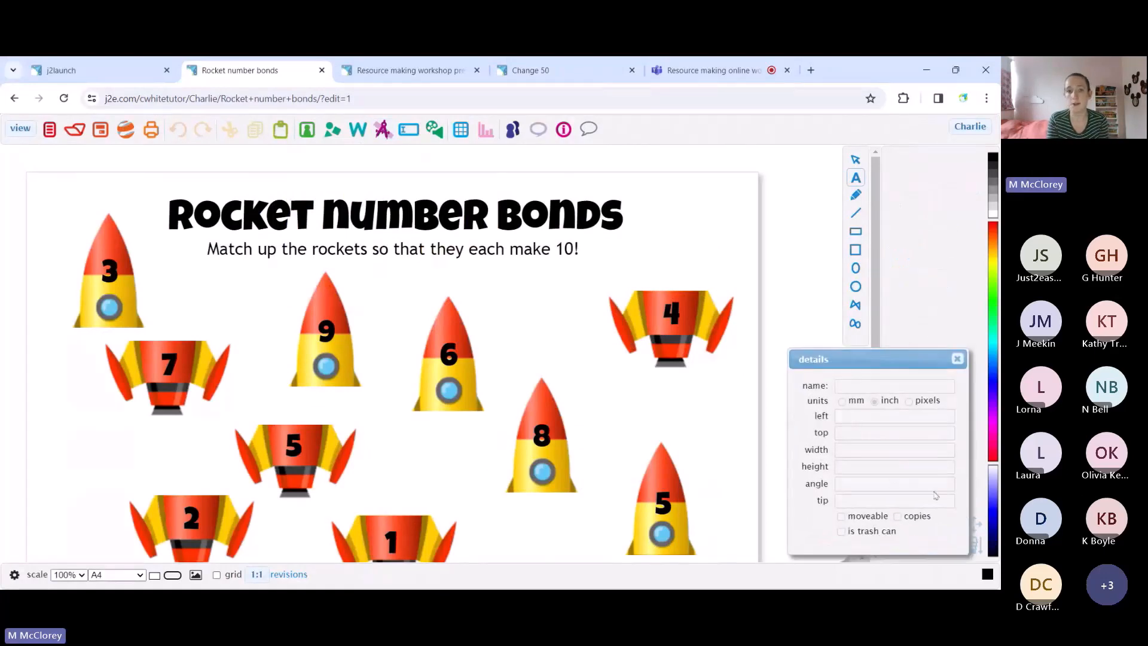
Back in the 50p change activity, add two more large gold-rimmed coins to the fish's hand and discard all three in the recycling bin
left_click(568, 71)
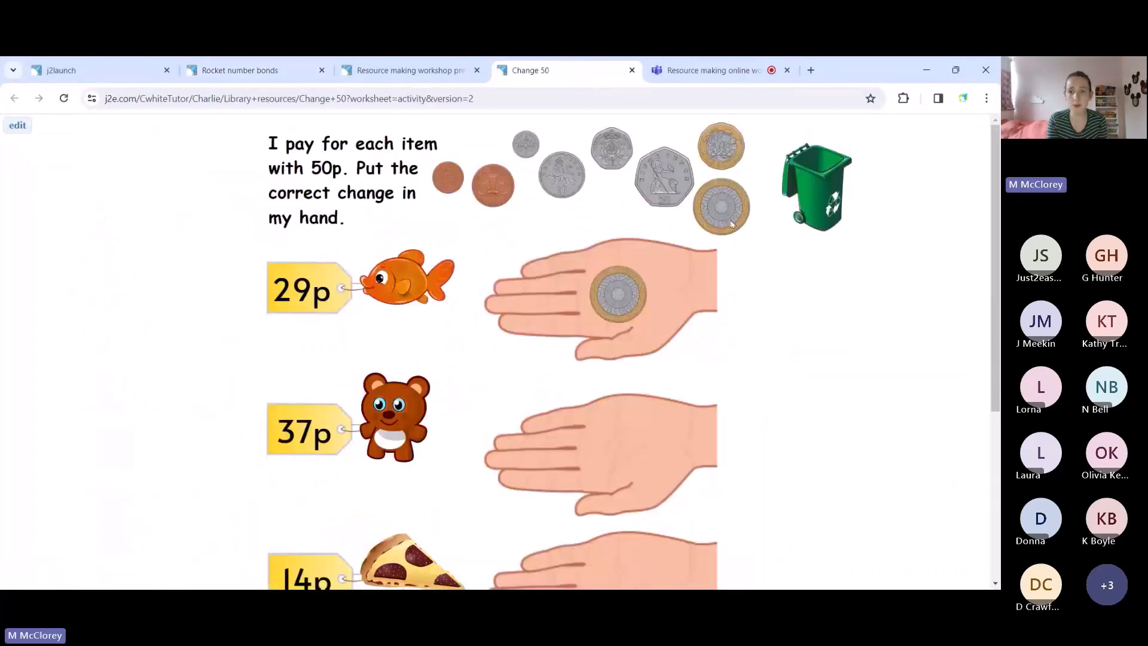
left_click_drag(732, 225, 652, 322)
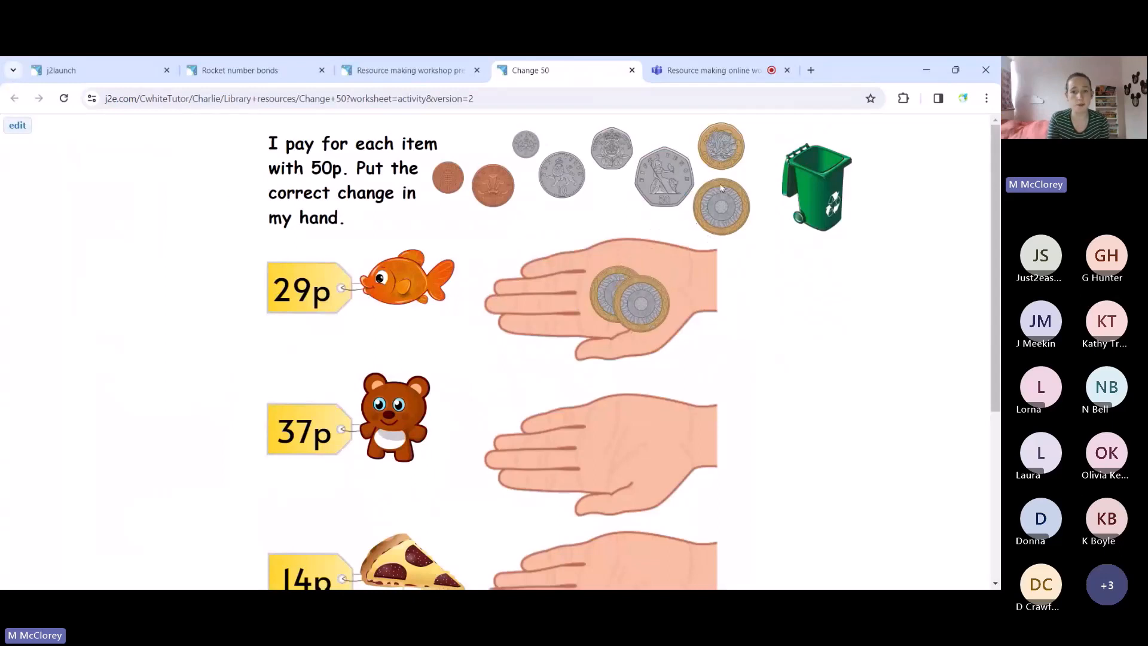
left_click_drag(719, 223, 663, 339)
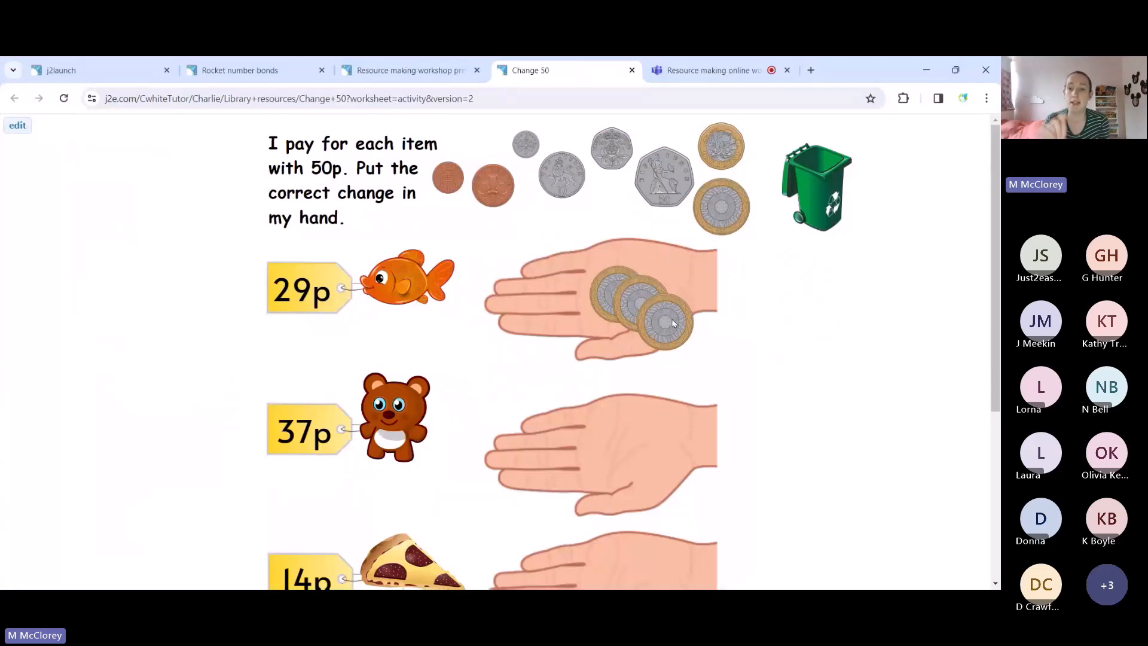
left_click_drag(677, 320, 824, 185)
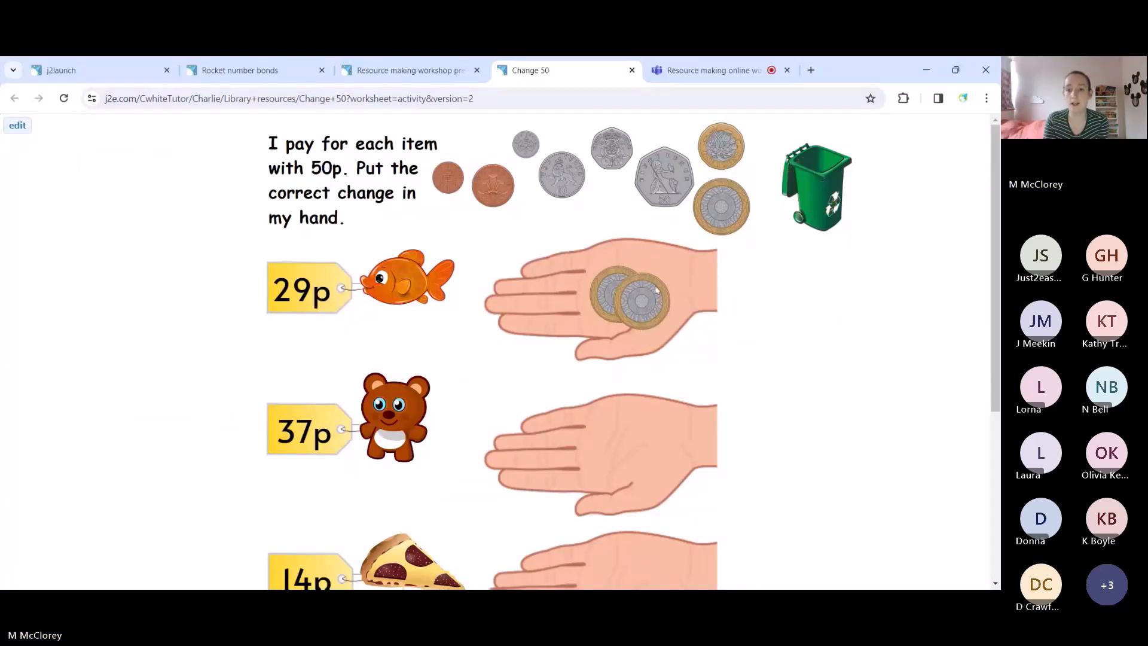
left_click_drag(666, 322, 820, 192)
left_click_drag(628, 303, 831, 207)
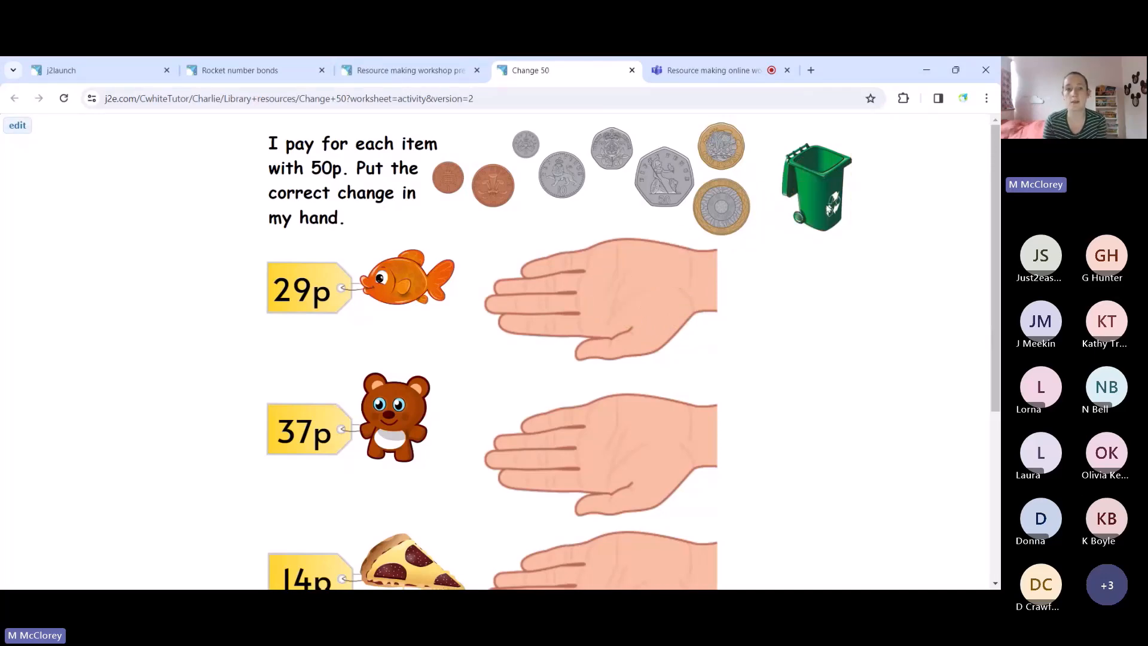
Look through the rest of the Change 50 activity, close it and return to the workshop presentation
scroll(738, 378, "down", 2)
scroll(736, 402, "down", 1)
scroll(736, 403, "up", 4)
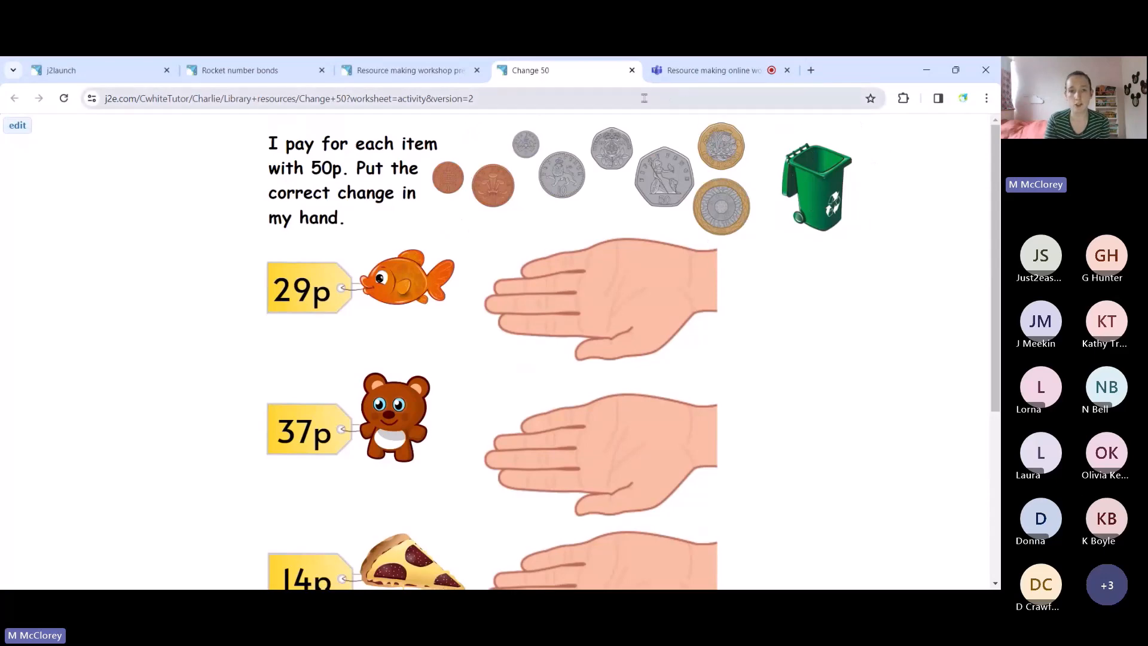
left_click(632, 70)
left_click(406, 70)
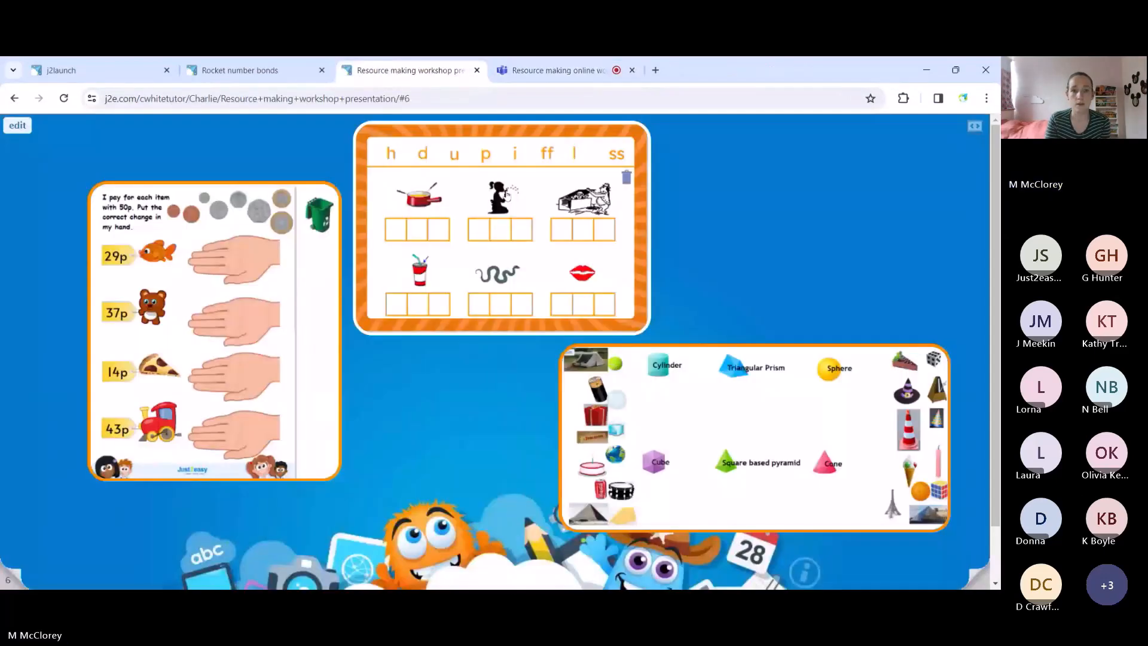
Open the 3D shape sorting example and move the witch's hat and traffic cone beneath Cone and the Eiffel Tower into the area below Sphere
left_click(692, 404)
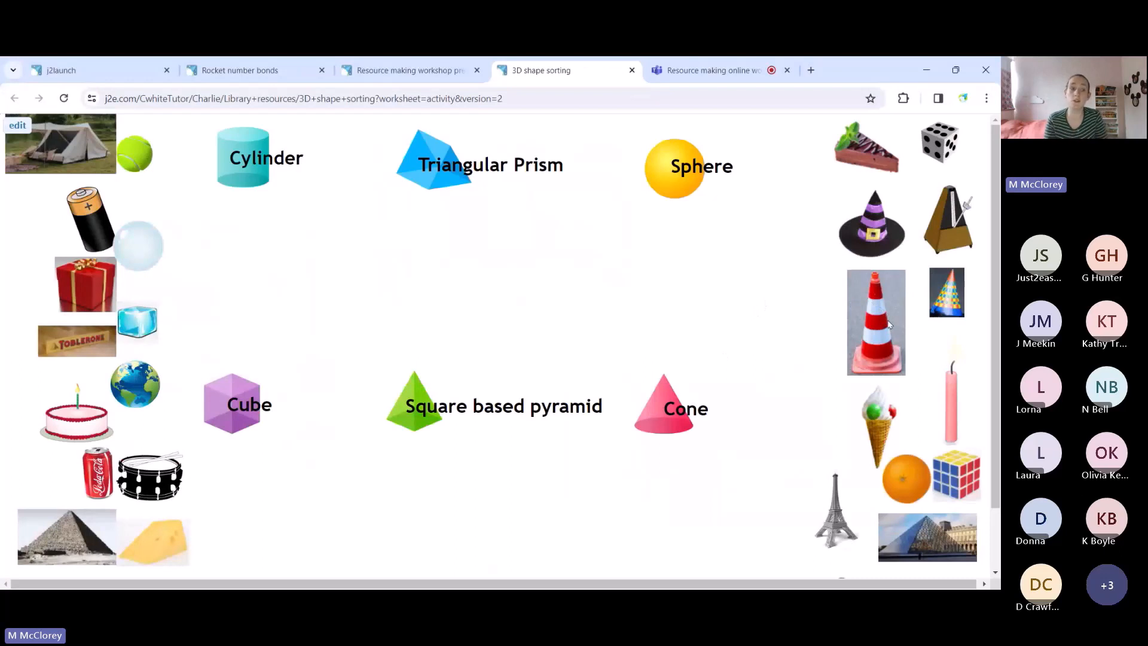
left_click_drag(891, 325, 473, 257)
left_click_drag(882, 222, 696, 512)
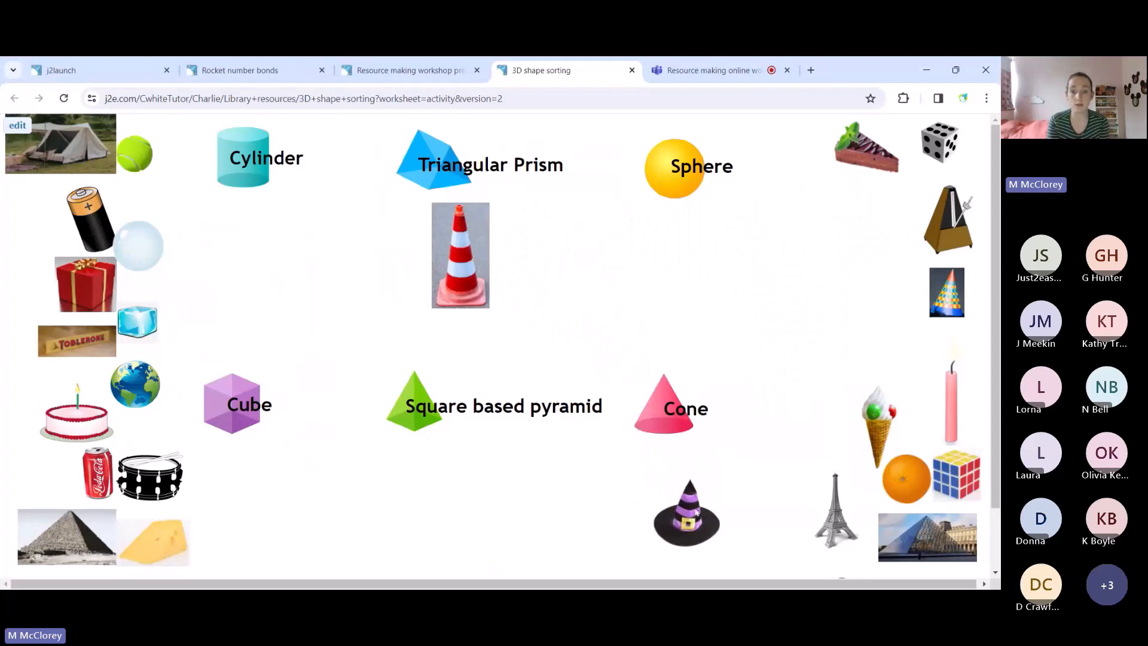
left_click_drag(479, 293, 783, 518)
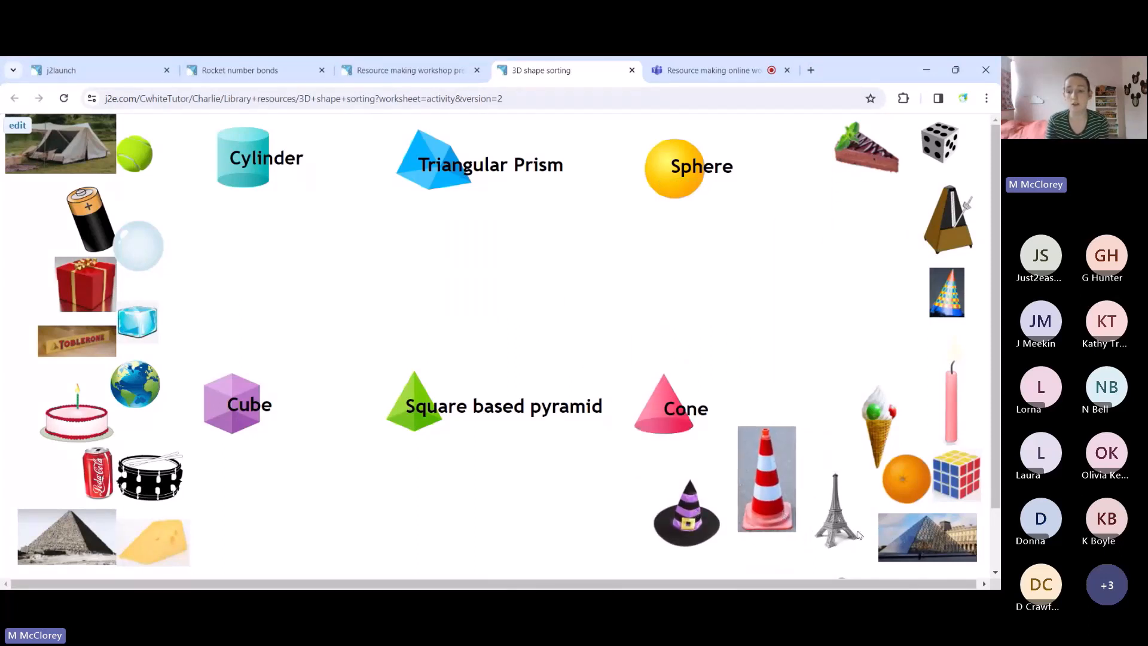
left_click_drag(848, 537, 817, 279)
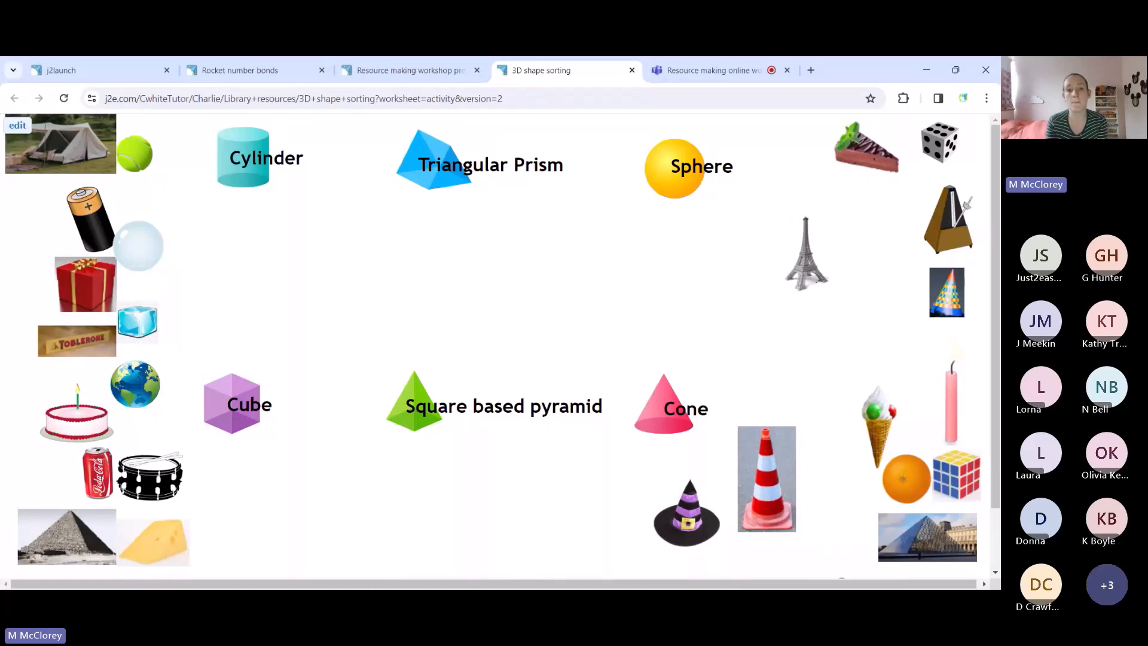
Swap the 3D shape sorting activity for the phase 2 CVC words worksheet and spell "dip" under the dipping pot picture
left_click(633, 70)
left_click(486, 243)
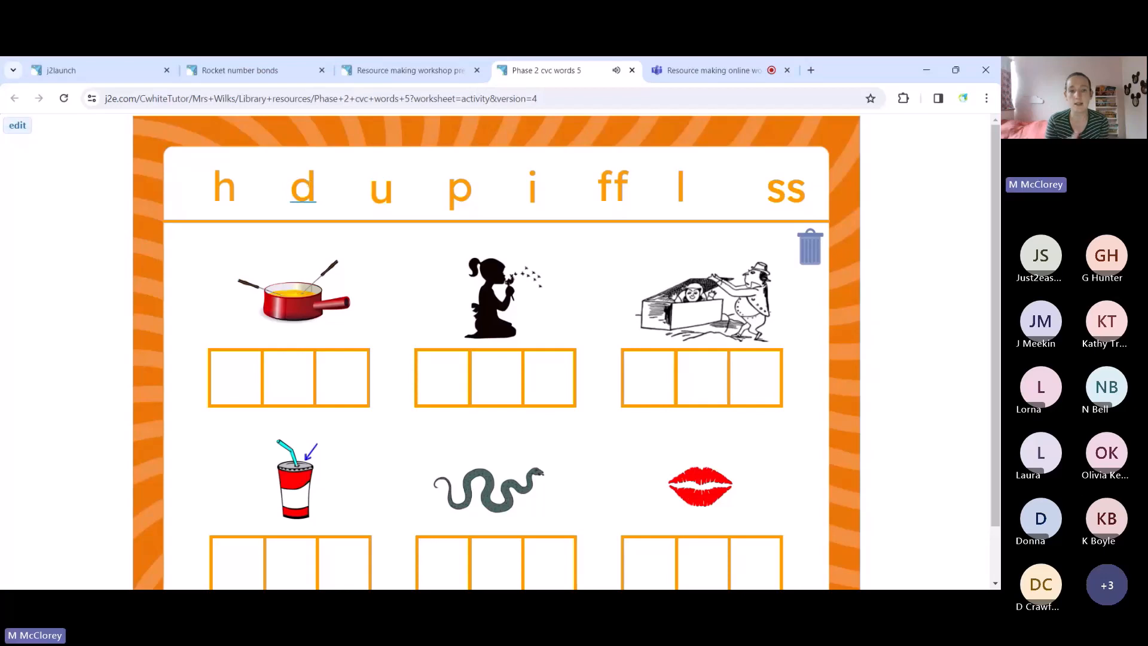
left_click_drag(303, 189, 242, 377)
left_click_drag(533, 190, 282, 381)
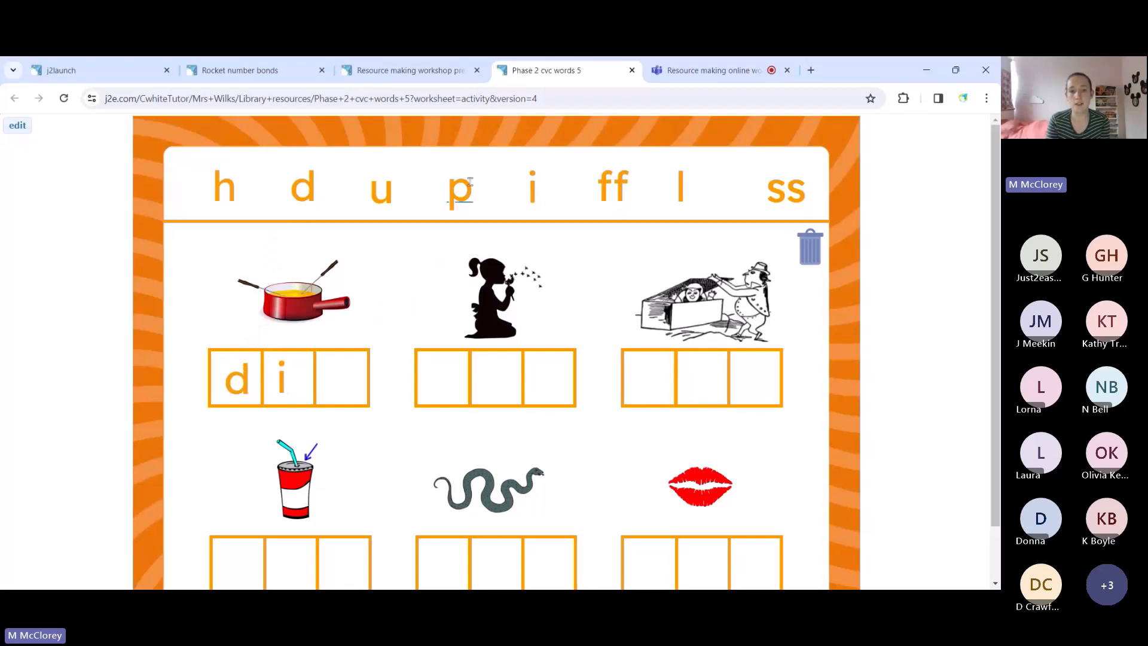
left_click_drag(459, 190, 358, 378)
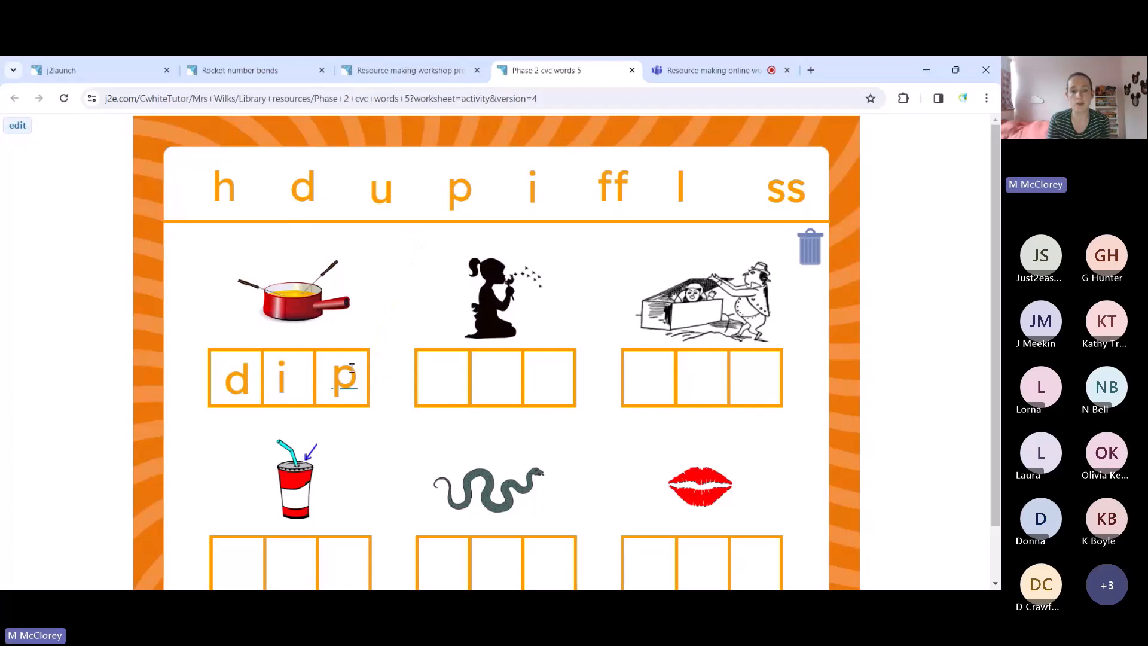
left_click(242, 376)
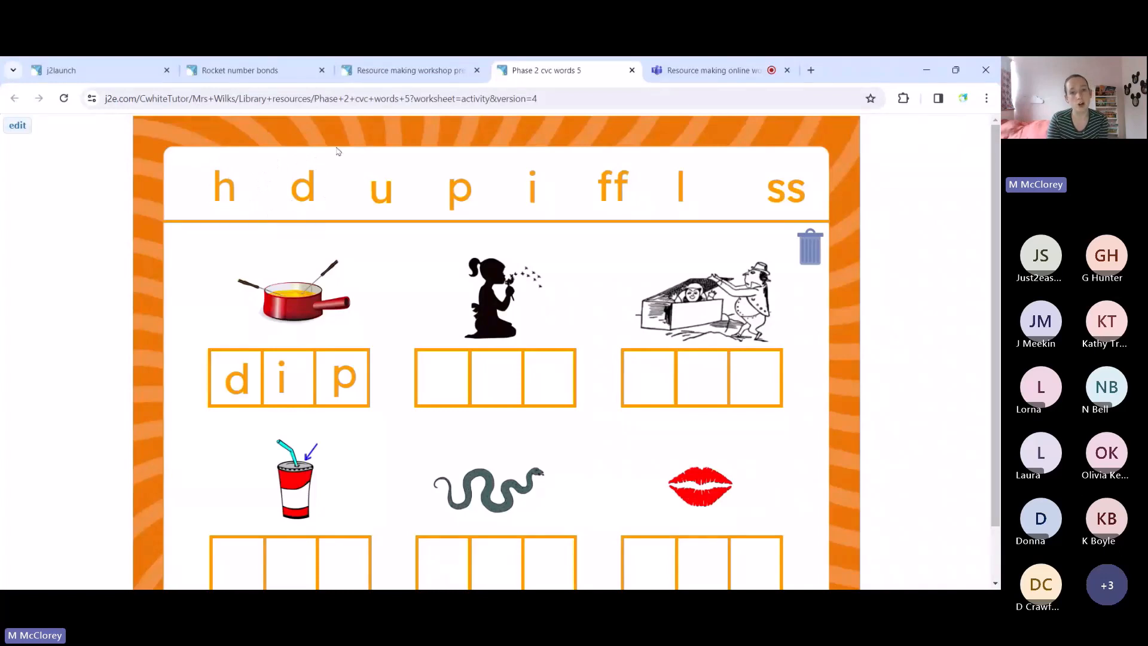
Look over the rest of the CVC worksheet, close it and advance the presentation to the Creating inspiring worksheets slide
scroll(341, 193, "down", 1)
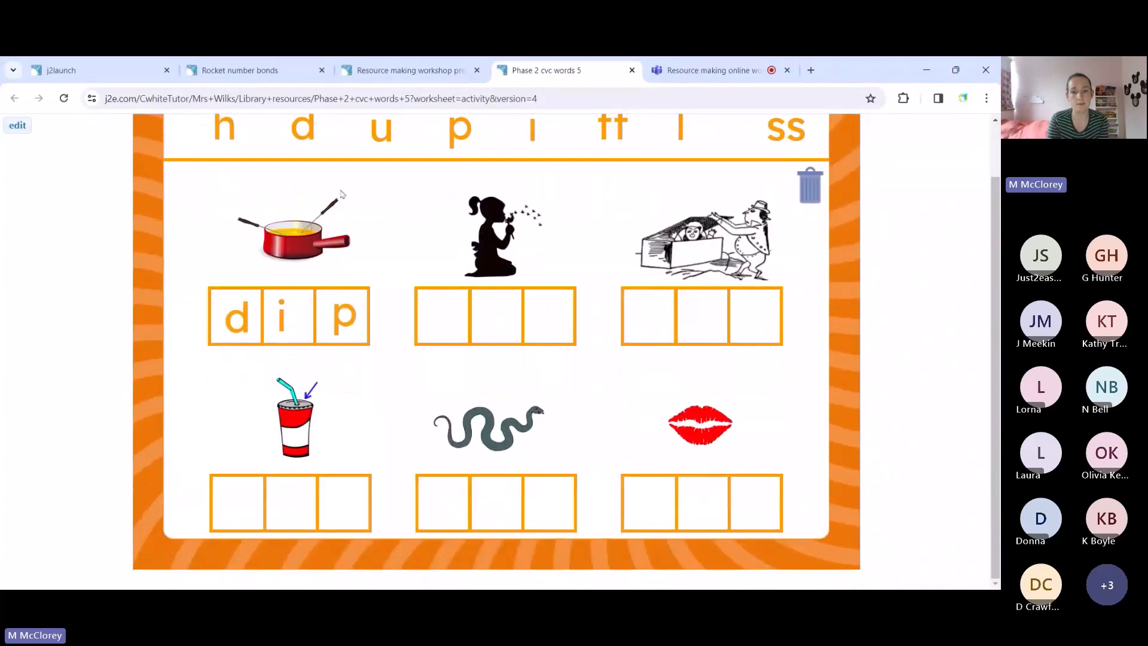
scroll(341, 193, "up", 1)
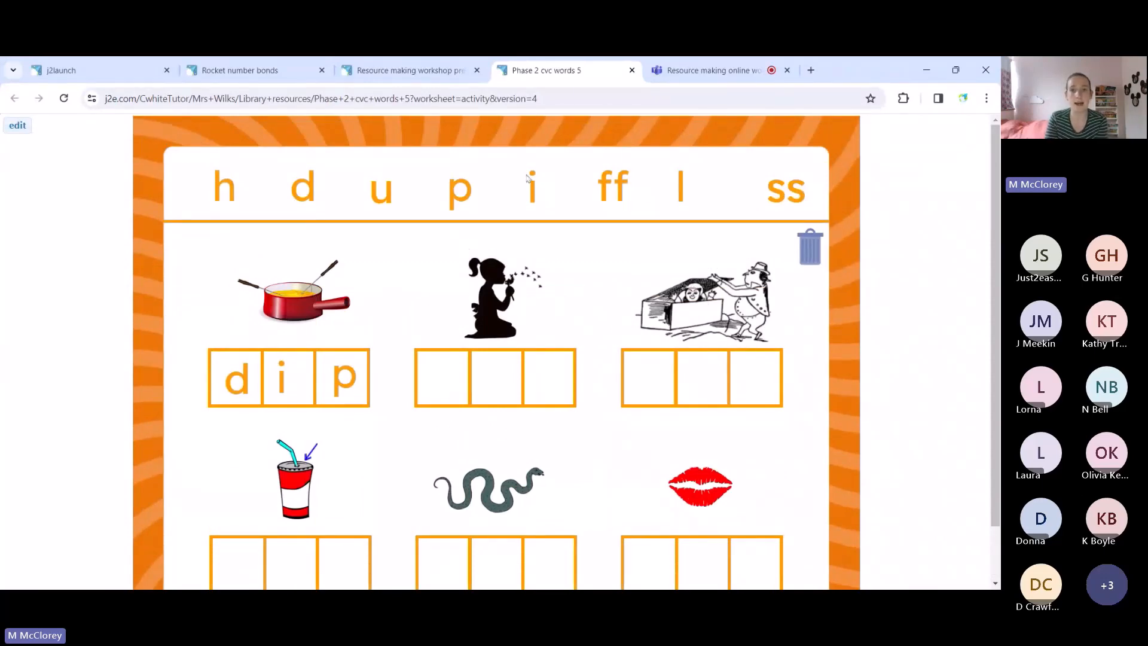
left_click(632, 70)
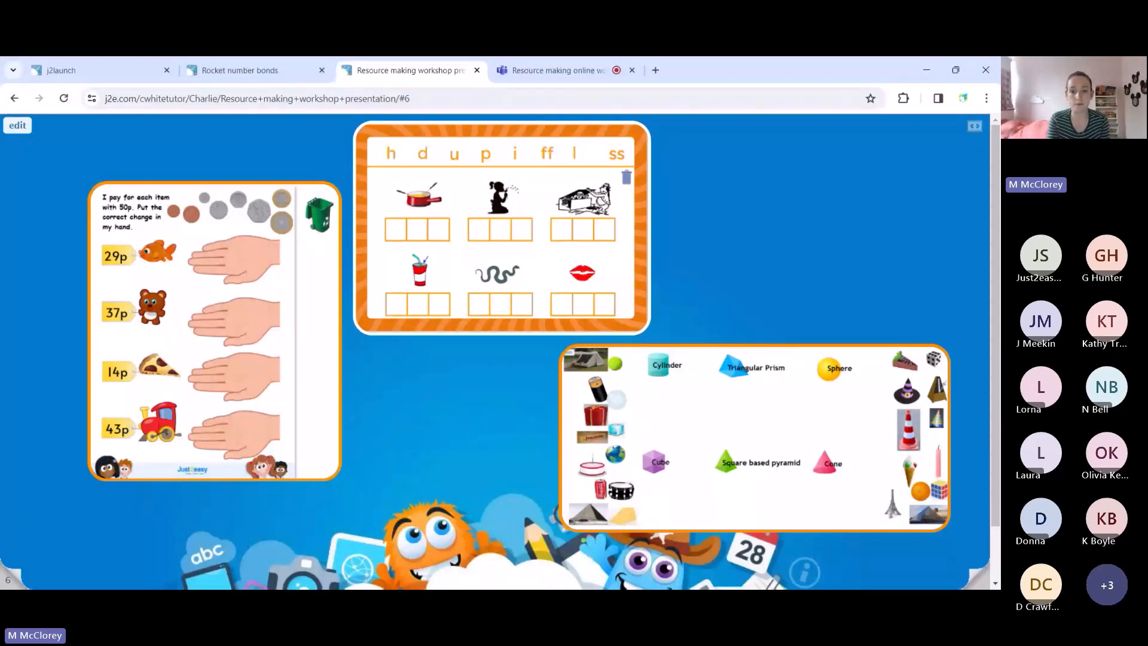
left_click(982, 578)
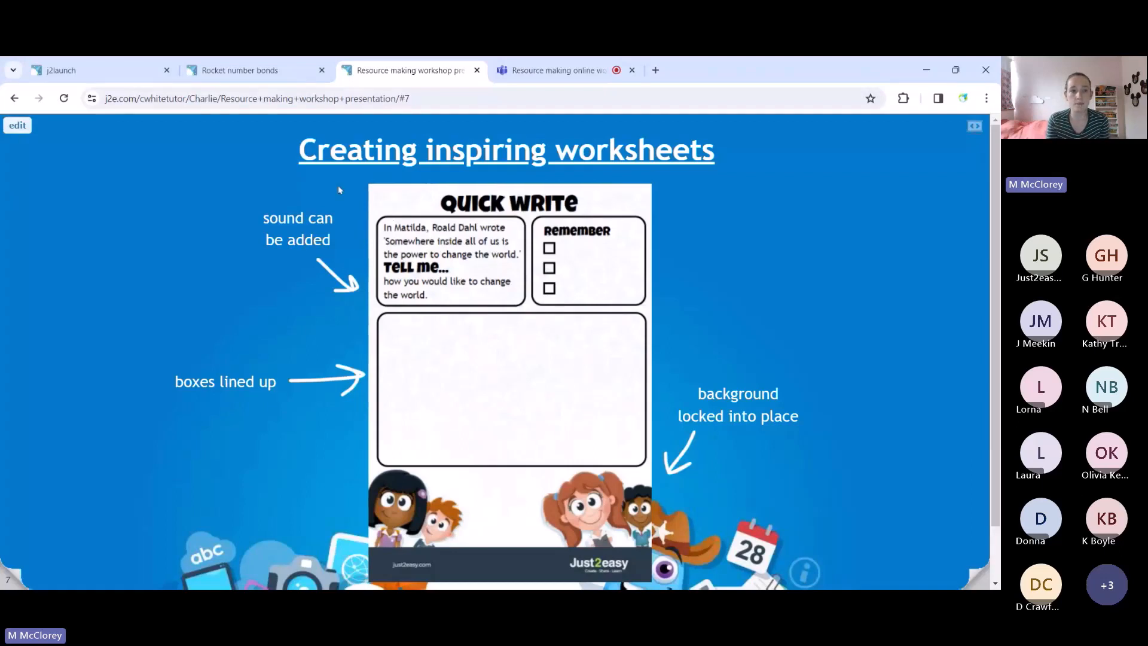
Open the community resource library from j2launch, search it for "quick write" and browse the matching worksheets
left_click(99, 76)
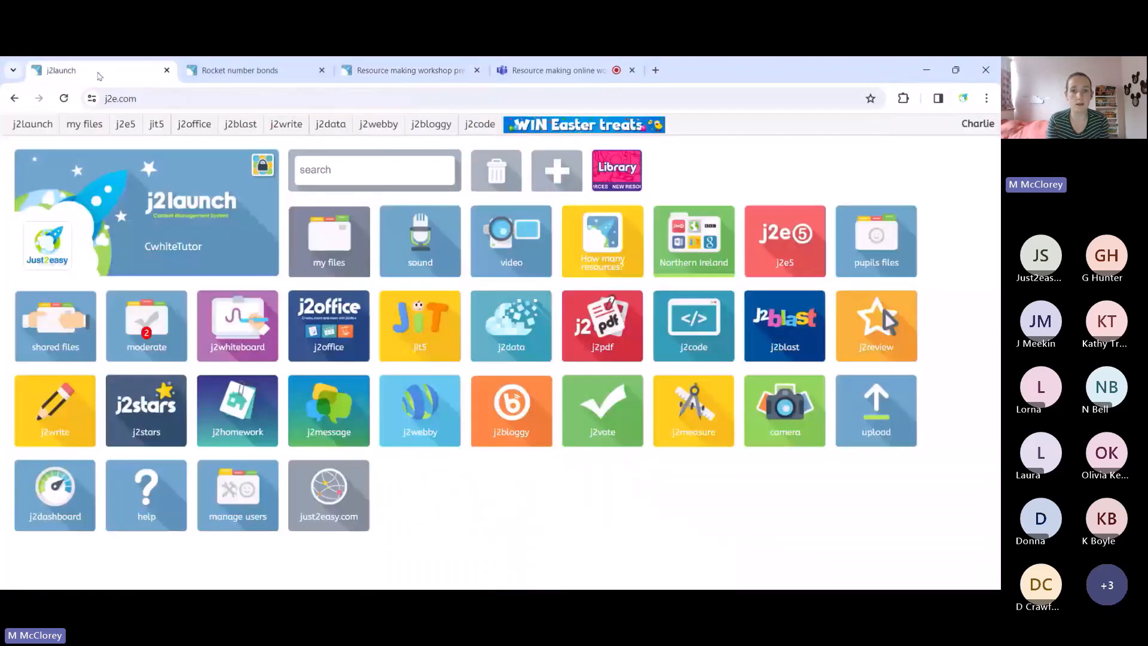
left_click(616, 175)
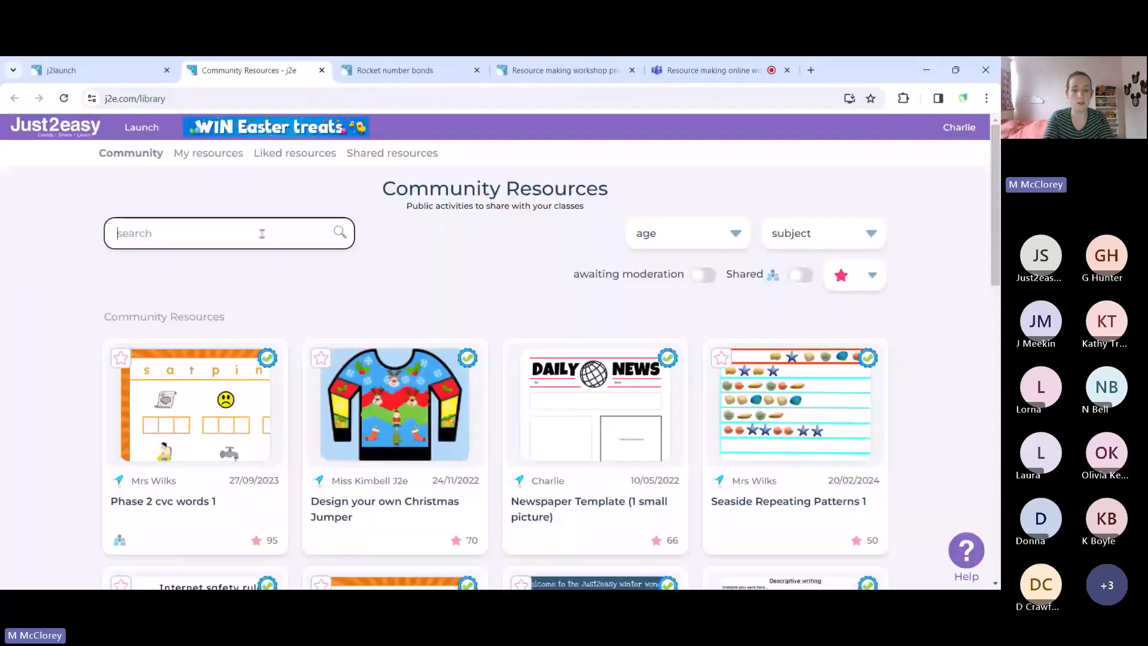
left_click(263, 232)
type("quick write")
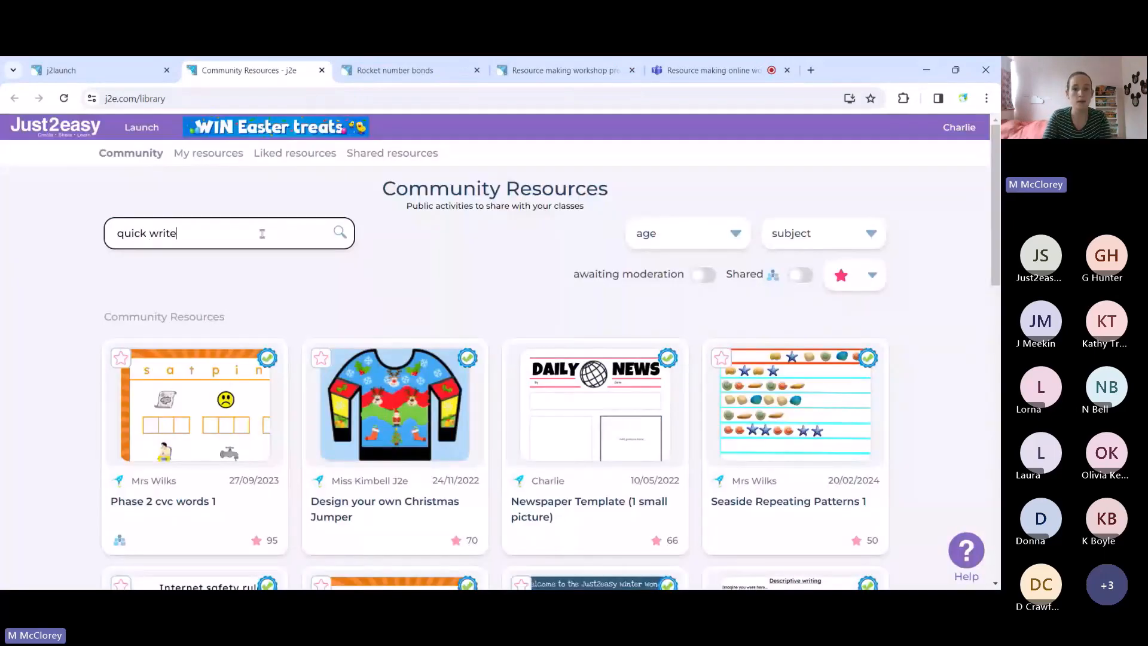
key("Return")
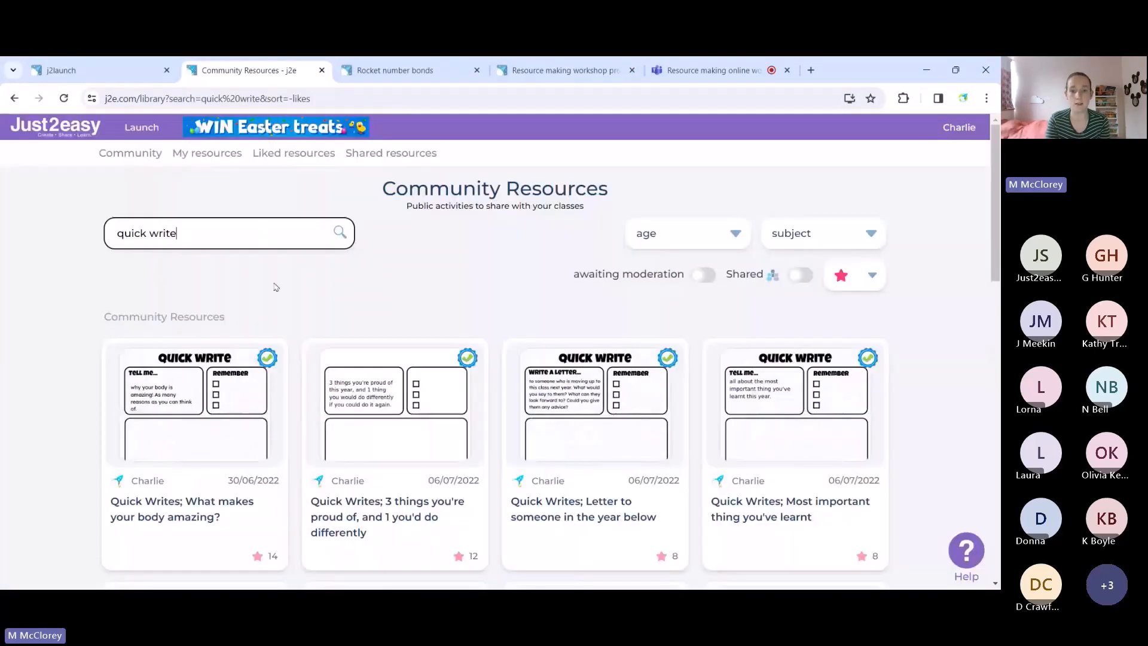
scroll(638, 325, "down", 3)
scroll(670, 299, "up", 3)
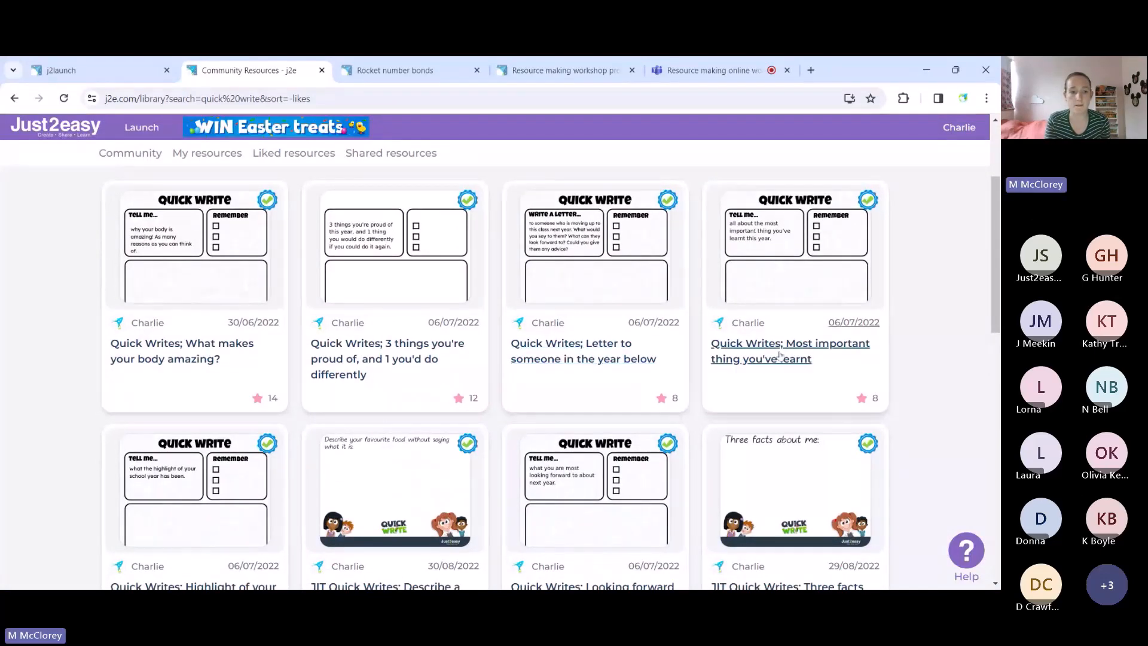
Open a blank j2e5 document and check the Quick Write example slide as the model for the worksheet
left_click(579, 69)
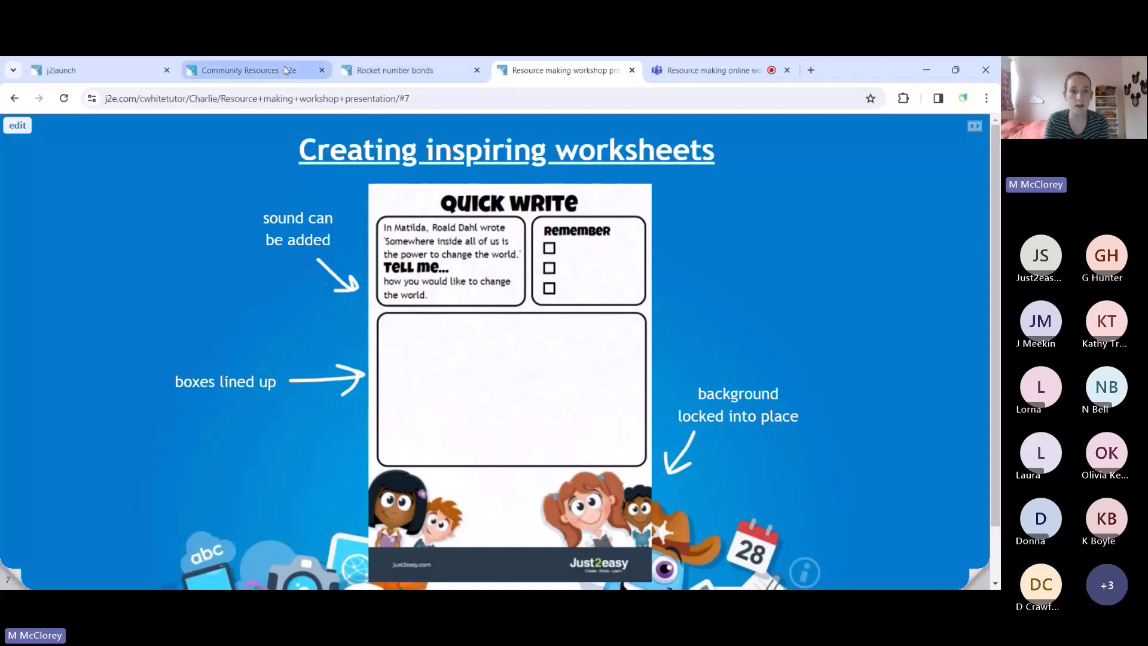
left_click(113, 62)
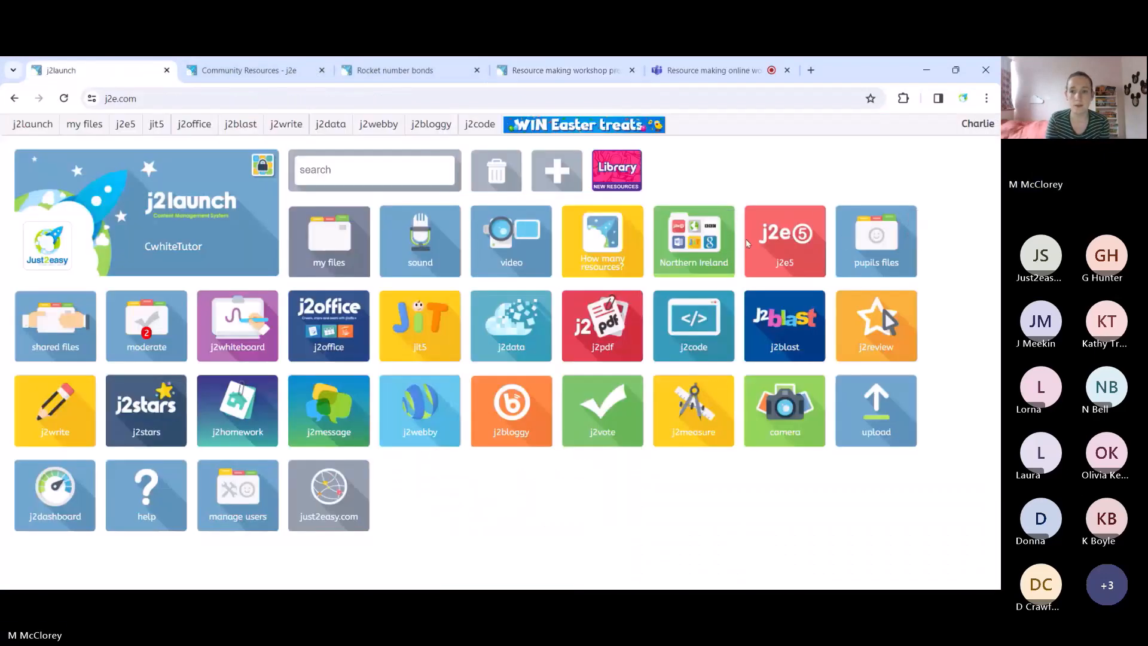
left_click(775, 253)
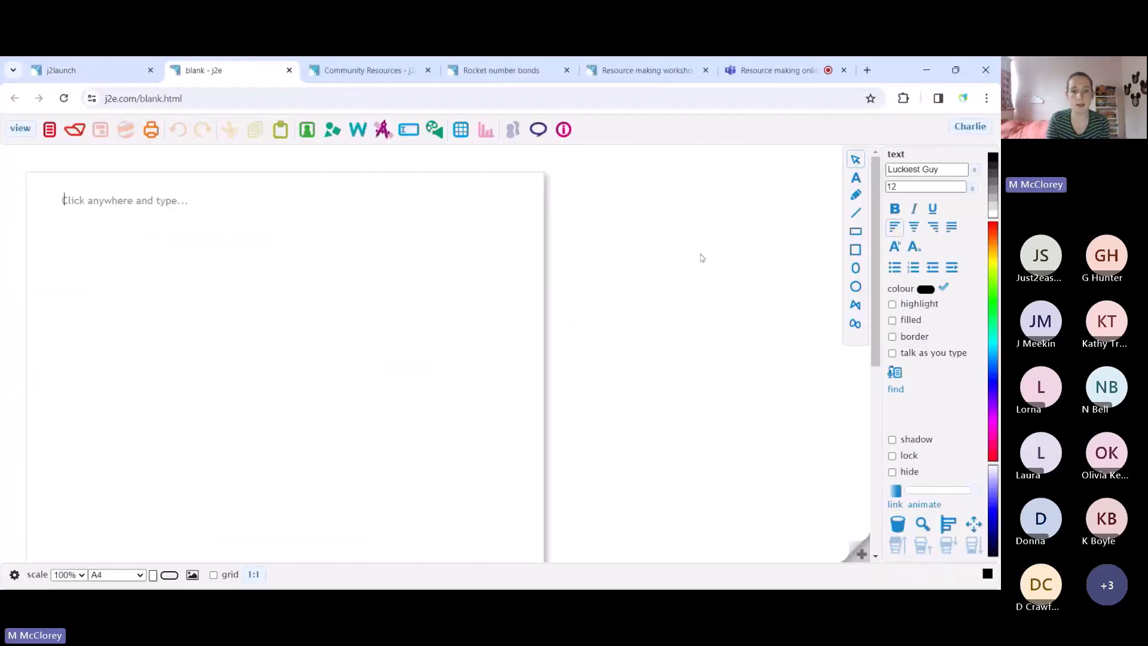
left_click(616, 68)
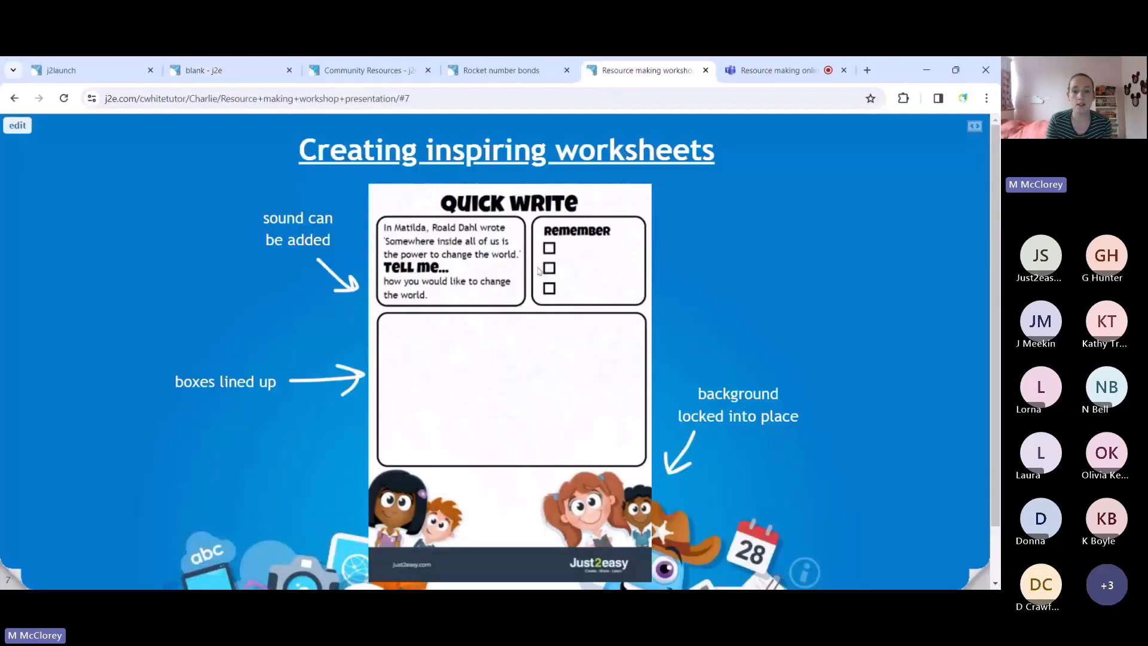
left_click(207, 70)
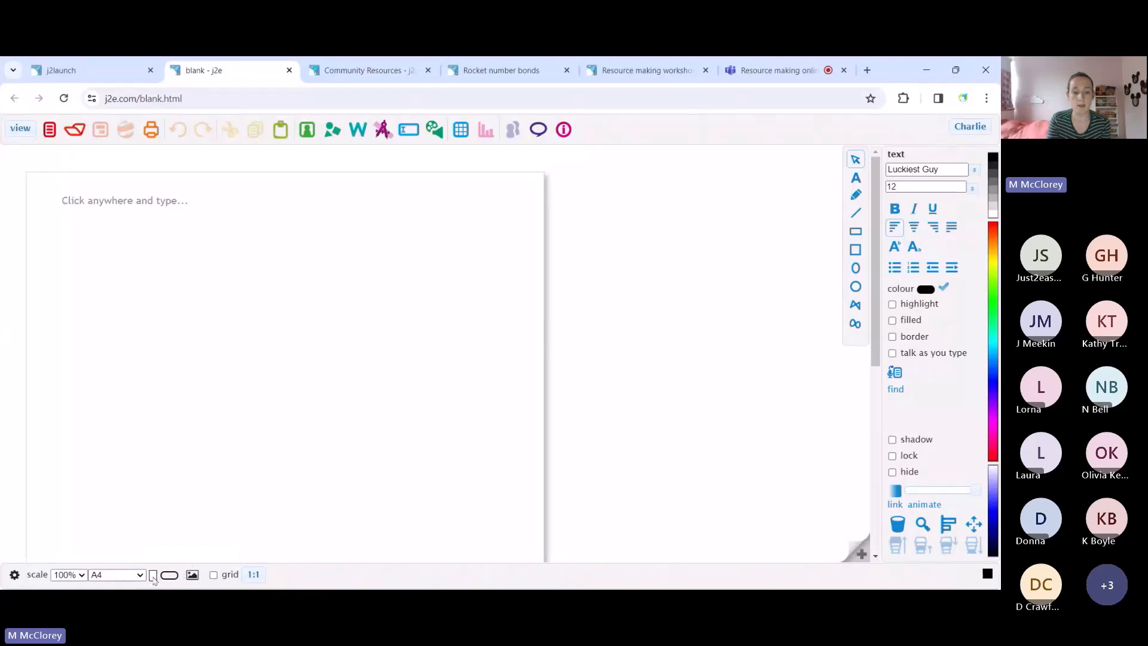
left_click(193, 576)
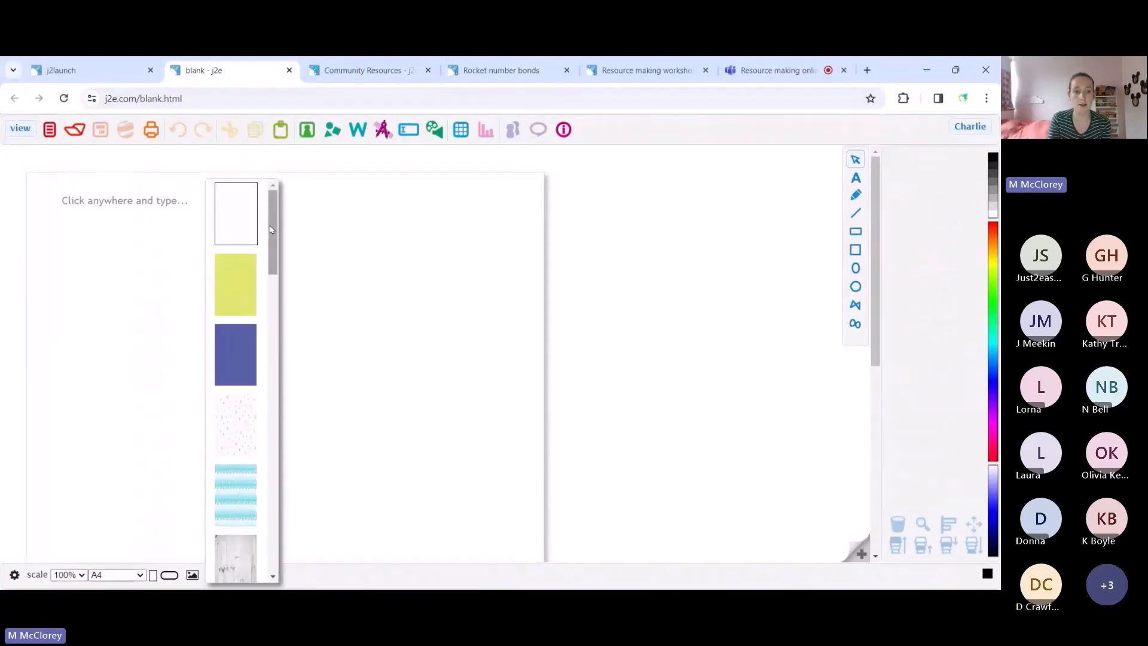
left_click(612, 308)
left_click(611, 308)
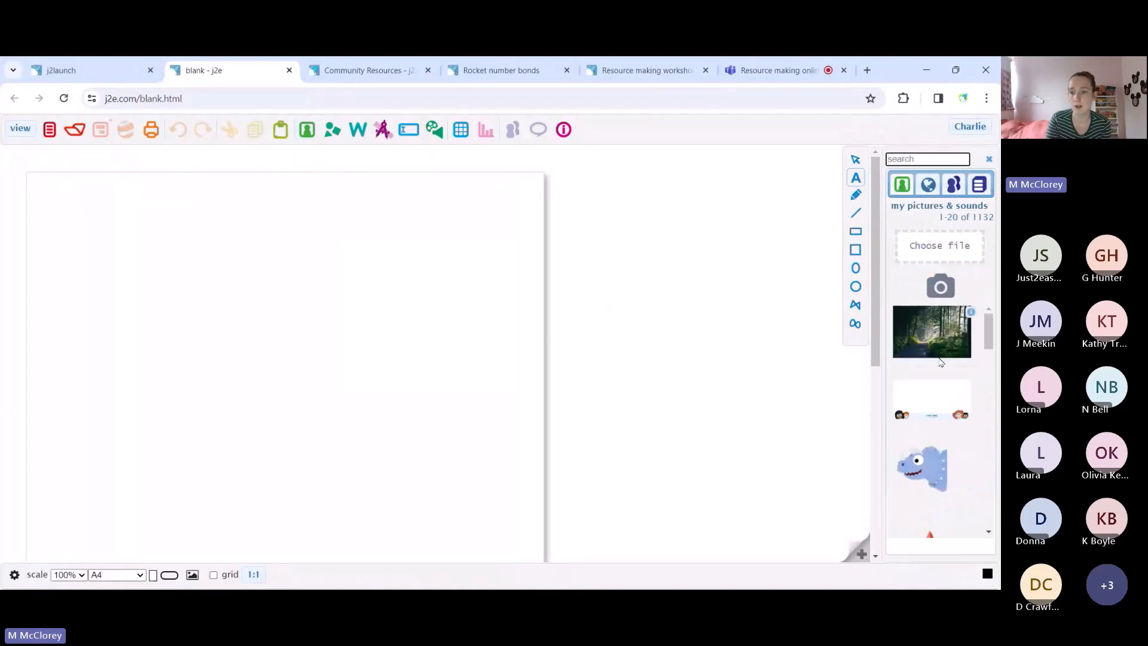
Insert the portrait Just2easy characters background from my pictures and enlarge it to fill the whole A4 page
left_click_drag(990, 332, 991, 375)
left_click_drag(911, 378, 102, 299)
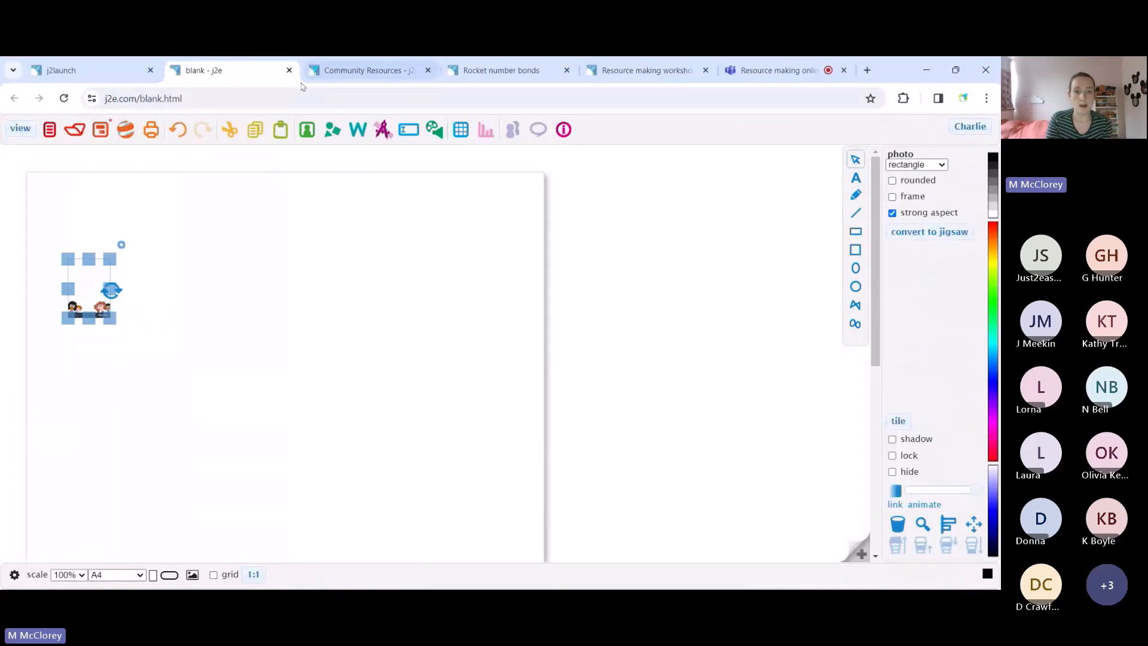
left_click_drag(111, 317, 521, 449)
scroll(388, 412, "up", 1)
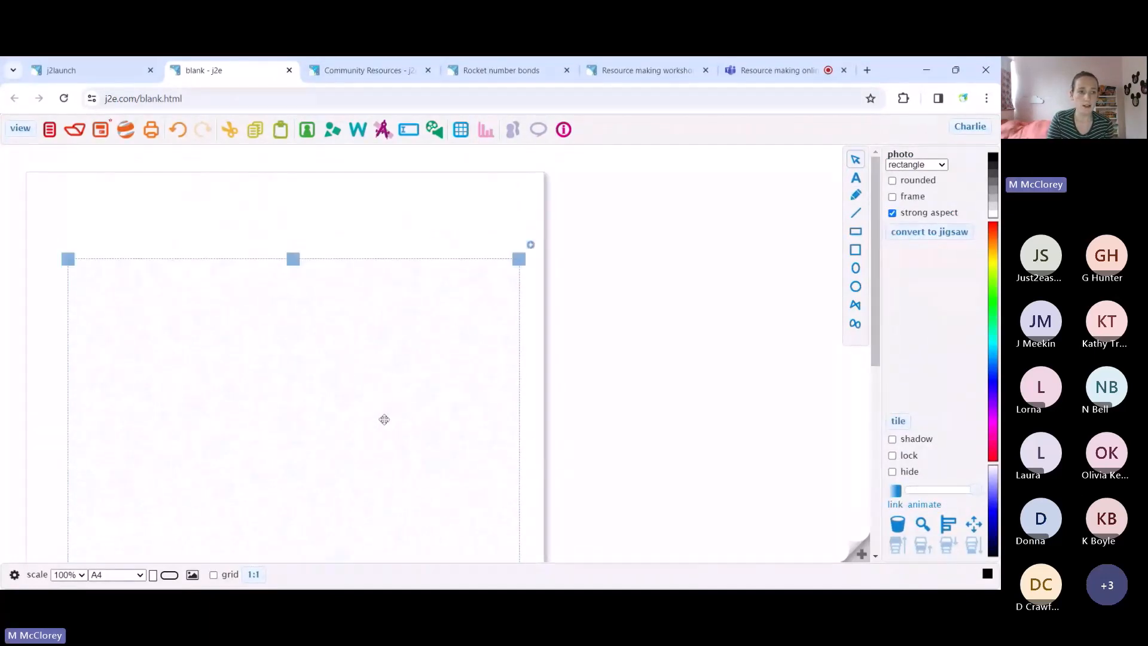
left_click_drag(63, 255, 24, 183)
left_click_drag(413, 266, 412, 243)
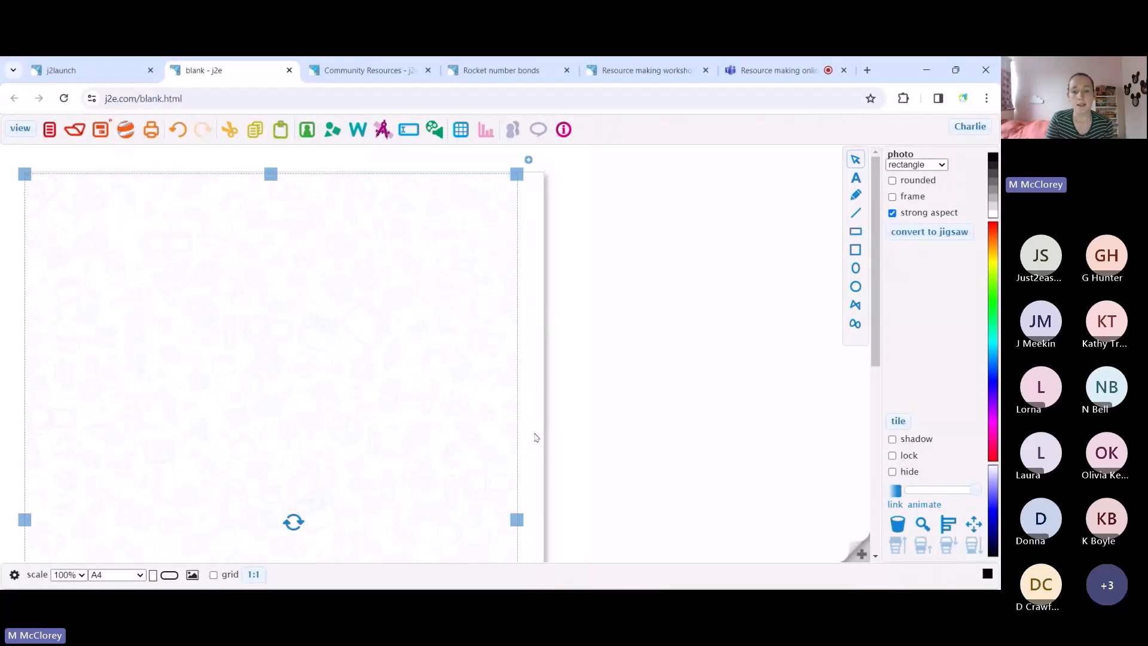
scroll(536, 438, "down", 6)
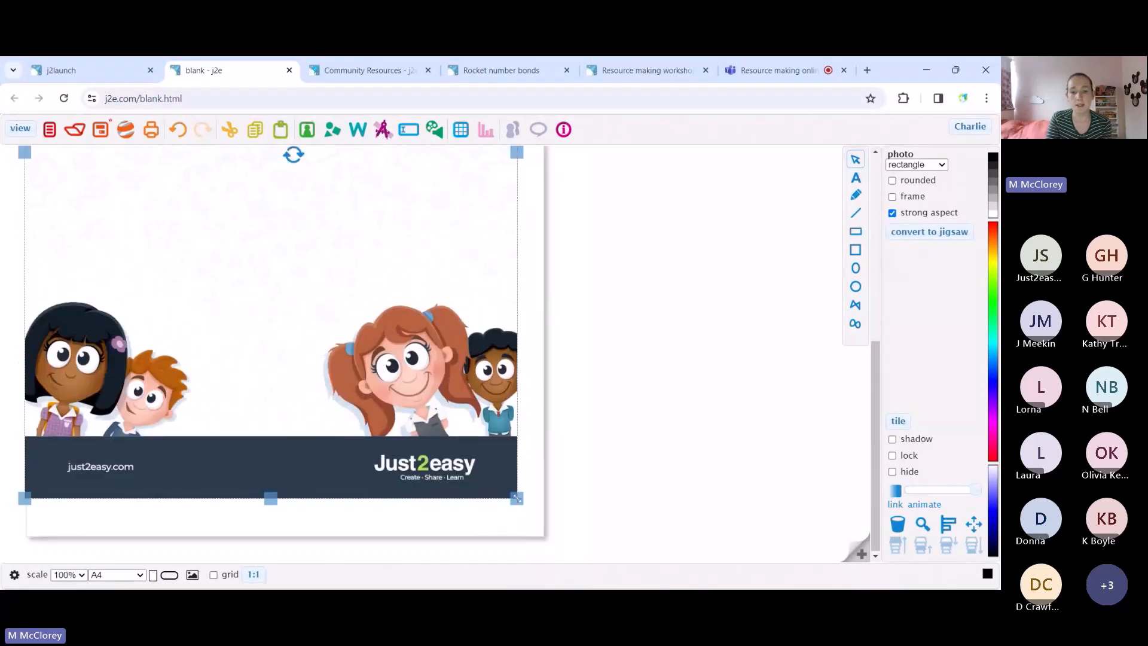
left_click_drag(517, 498, 545, 537)
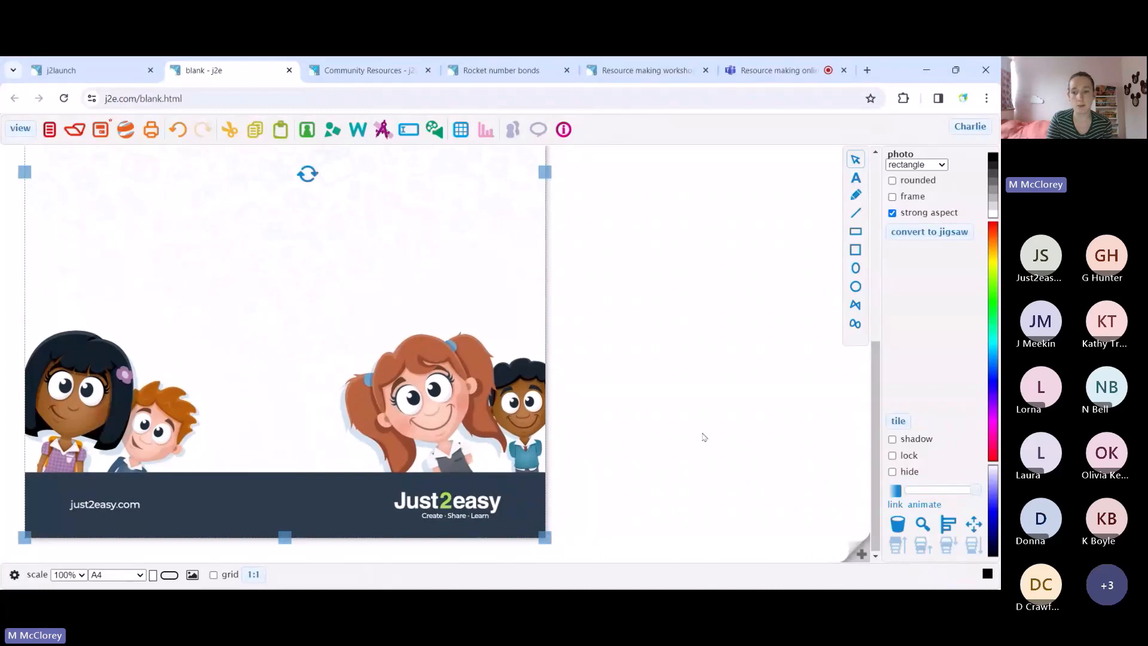
Lock the background picture in place and check how it covers the page
left_click(893, 457)
scroll(674, 448, "up", 5)
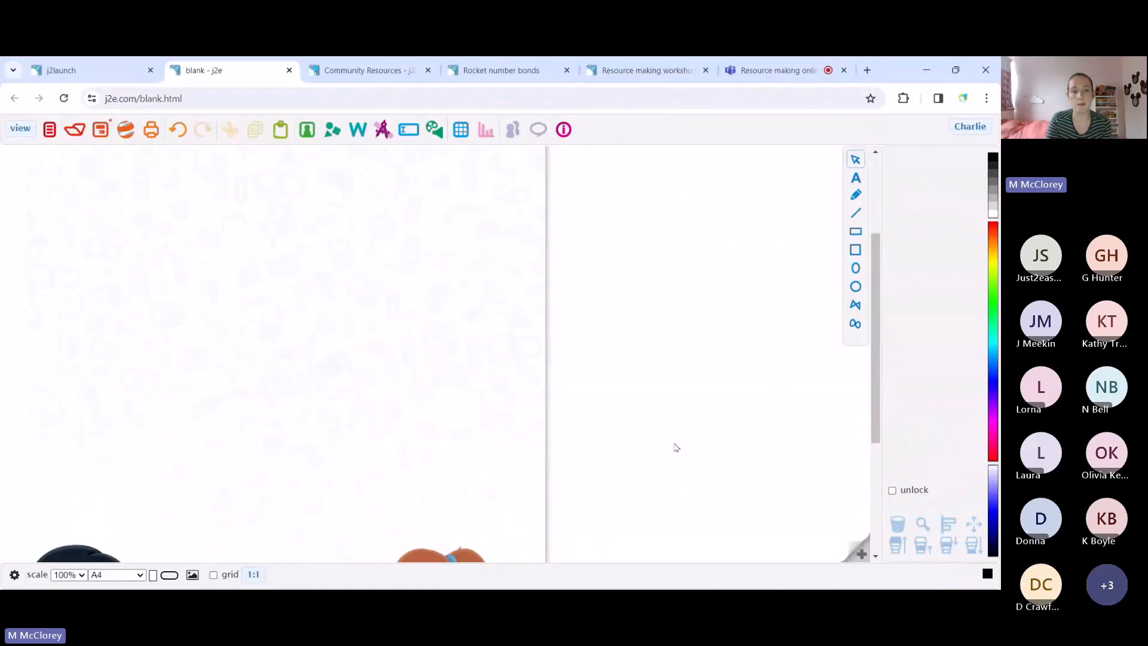
scroll(179, 379, "down", 2)
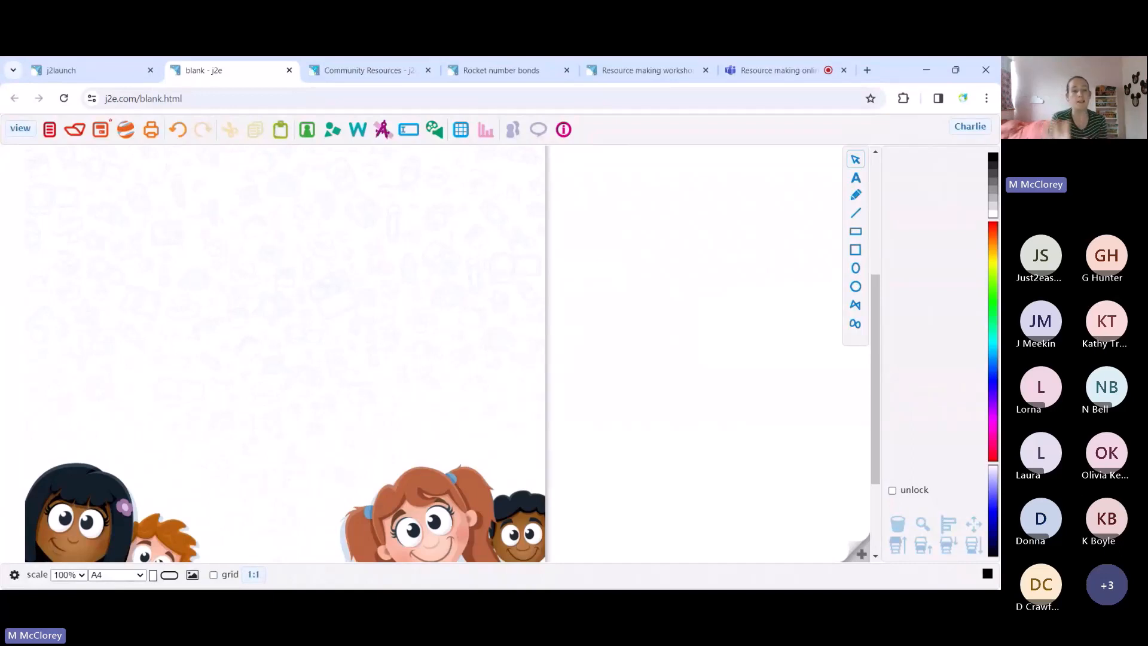
scroll(287, 359, "down", 2)
scroll(287, 359, "up", 4)
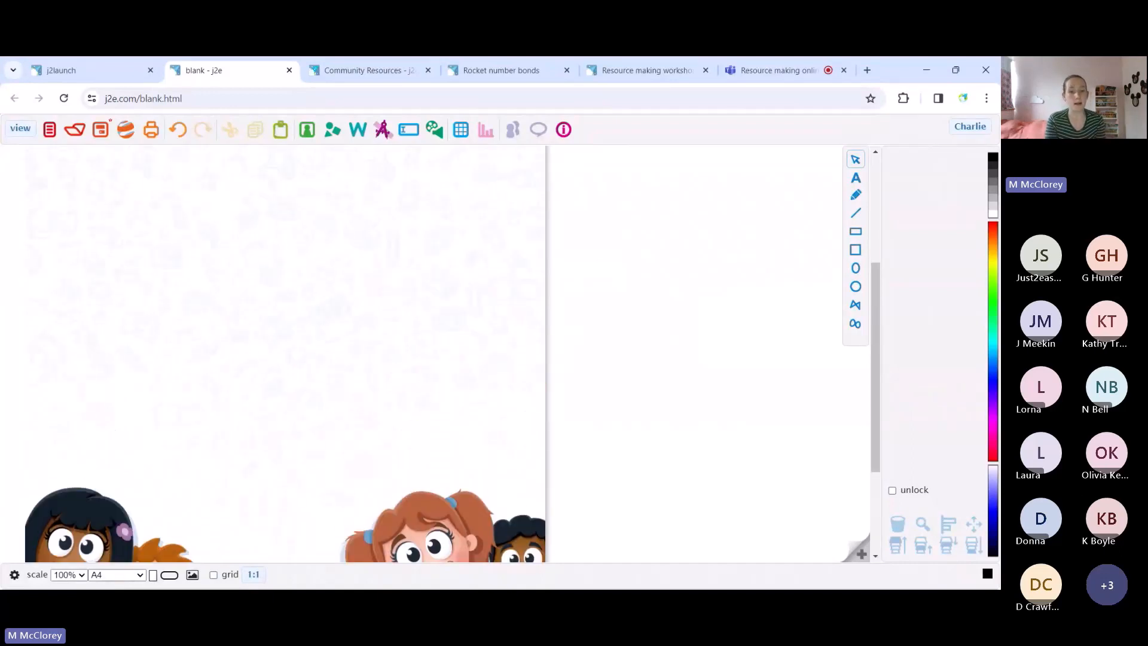
scroll(287, 359, "down", 3)
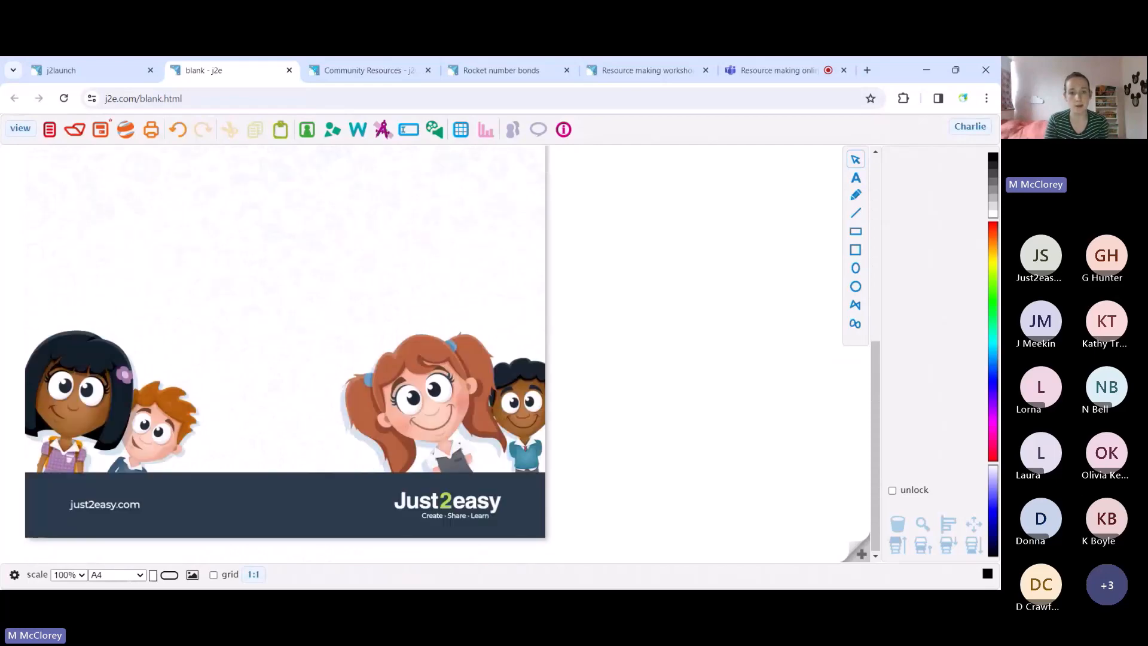
scroll(287, 359, "up", 5)
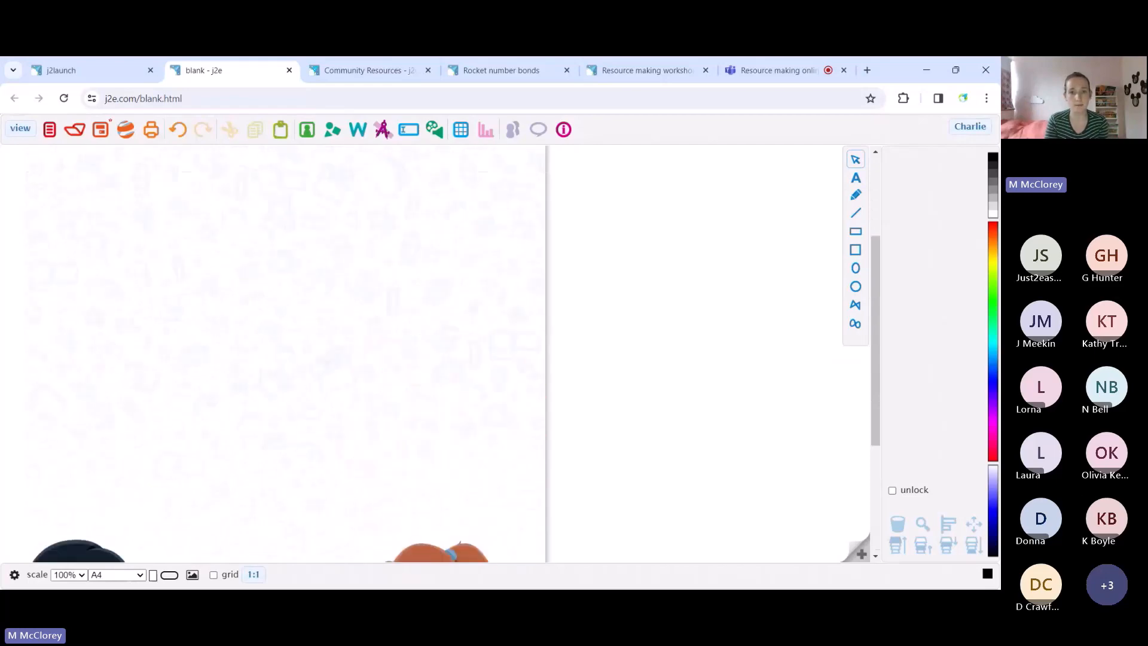
Recheck the Quick Write example slide and close the Community Resources and Rocket number bonds pages
left_click(629, 73)
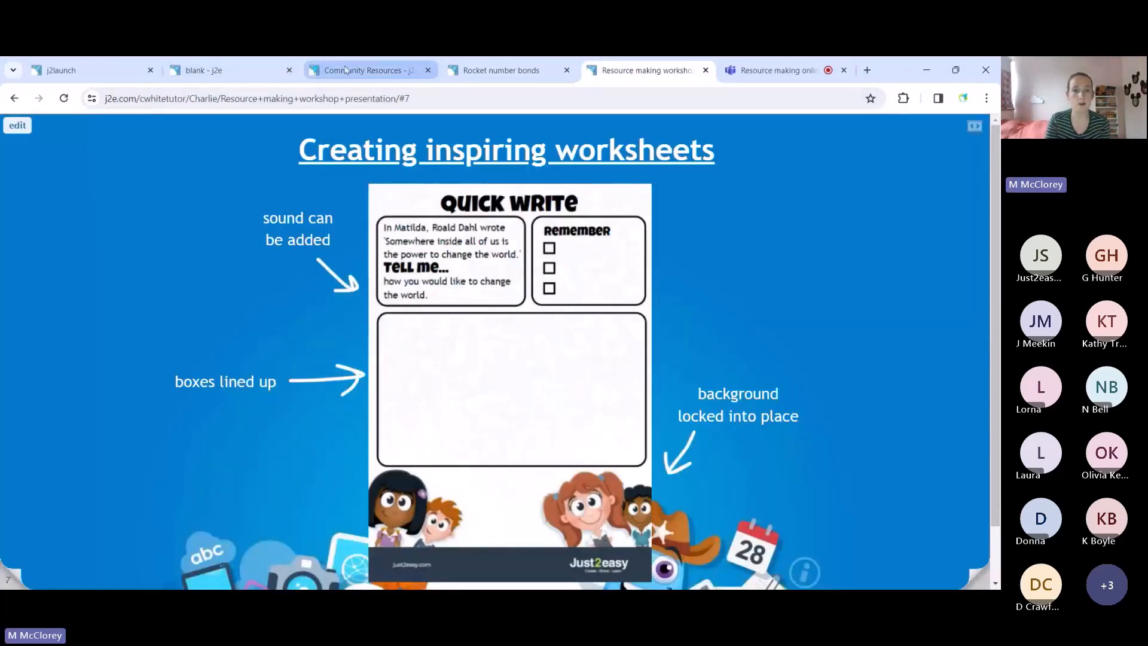
left_click(315, 73)
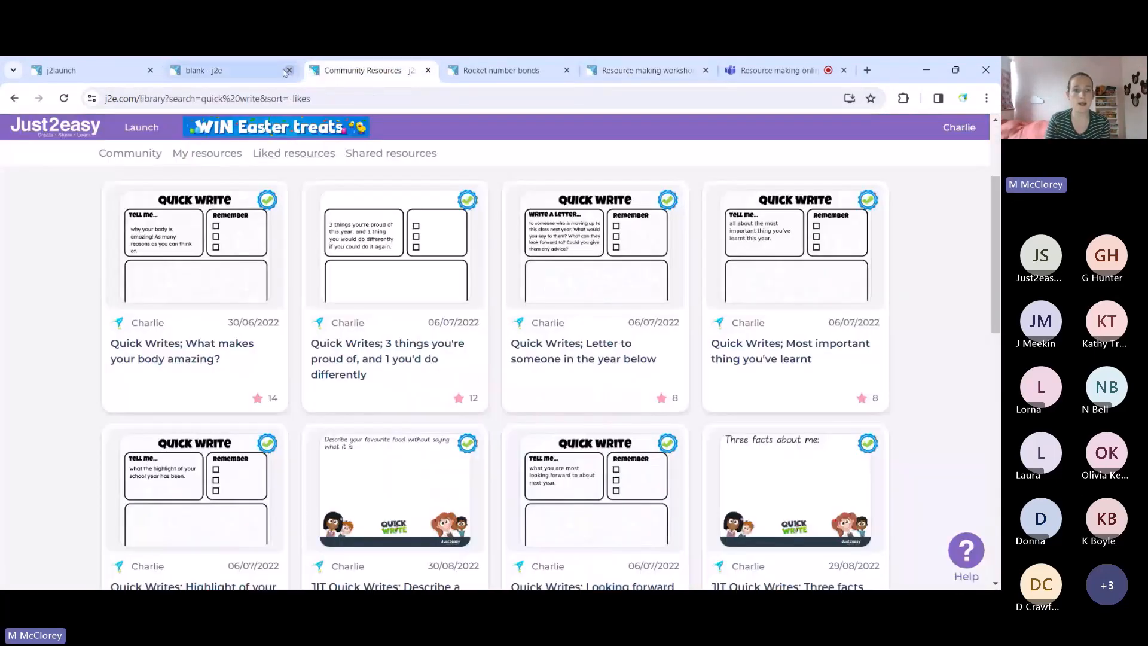
left_click(428, 70)
left_click(428, 71)
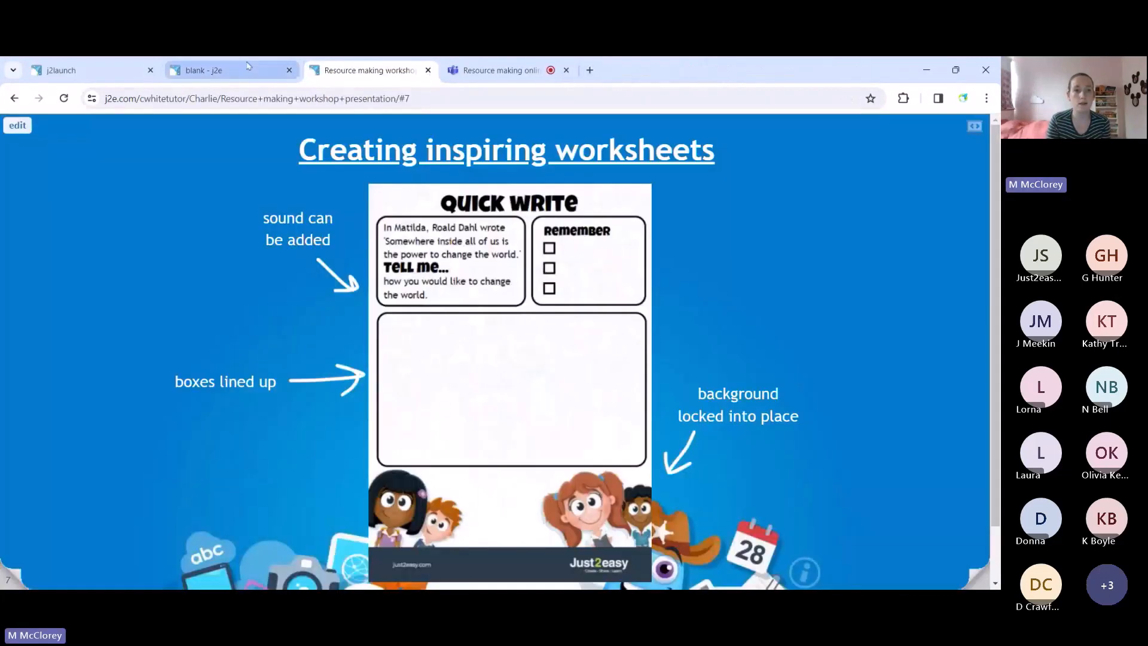
Add the heading "Quick Write" in Luckiest Guy near the top of the blank worksheet page and compare it with the example slide
left_click(248, 69)
left_click(136, 212)
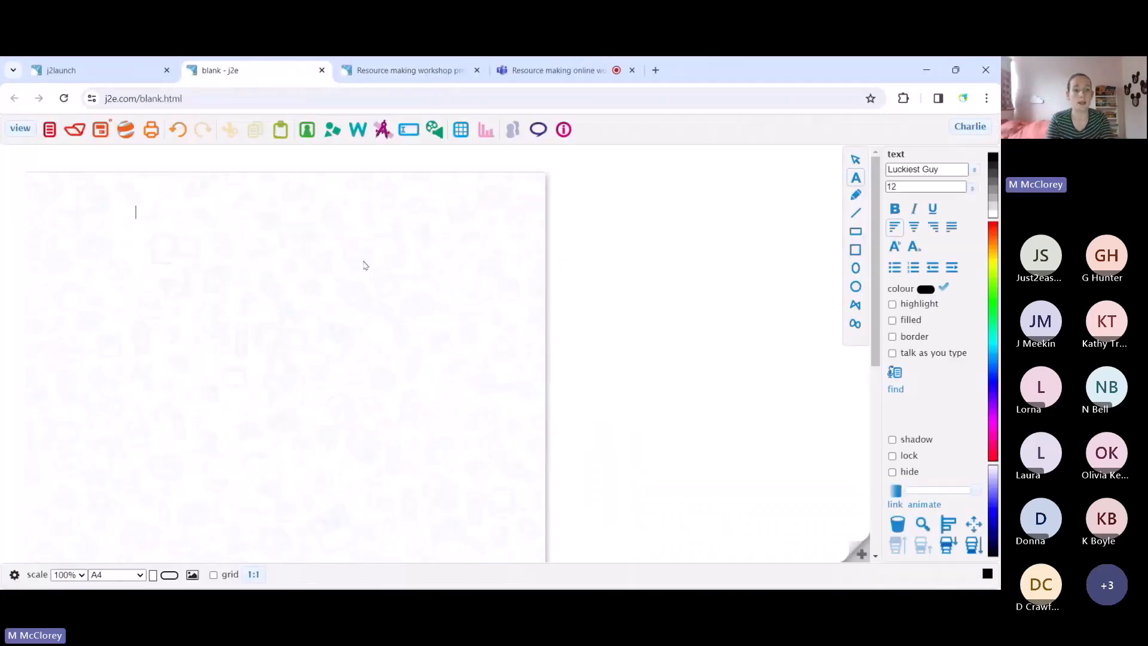
type("quick")
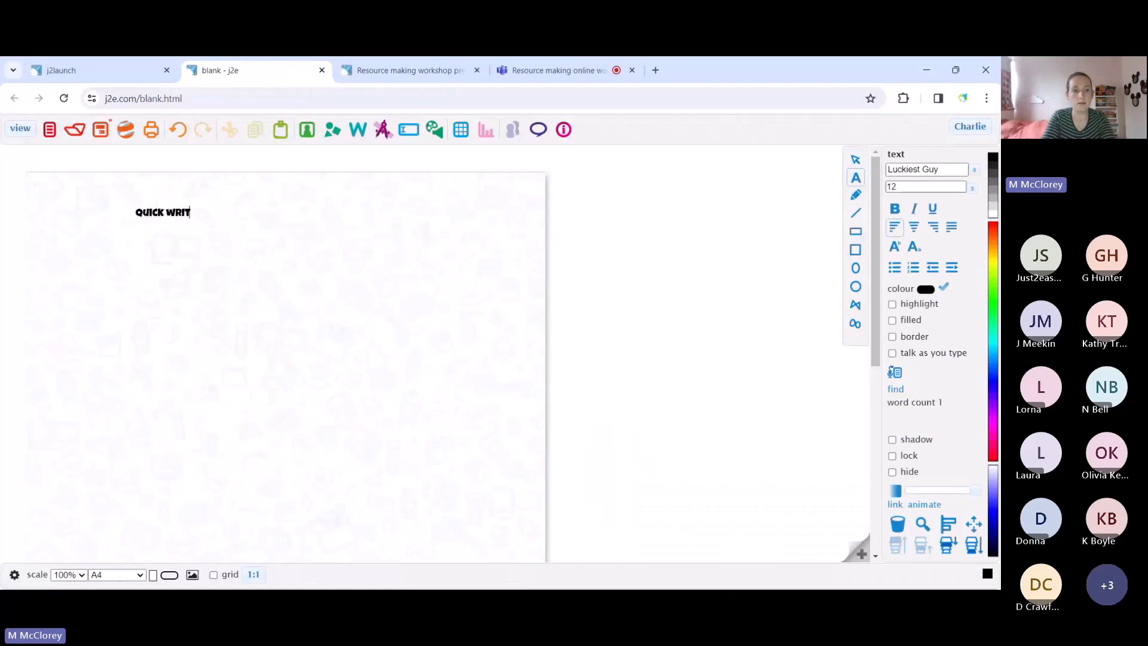
left_click(419, 72)
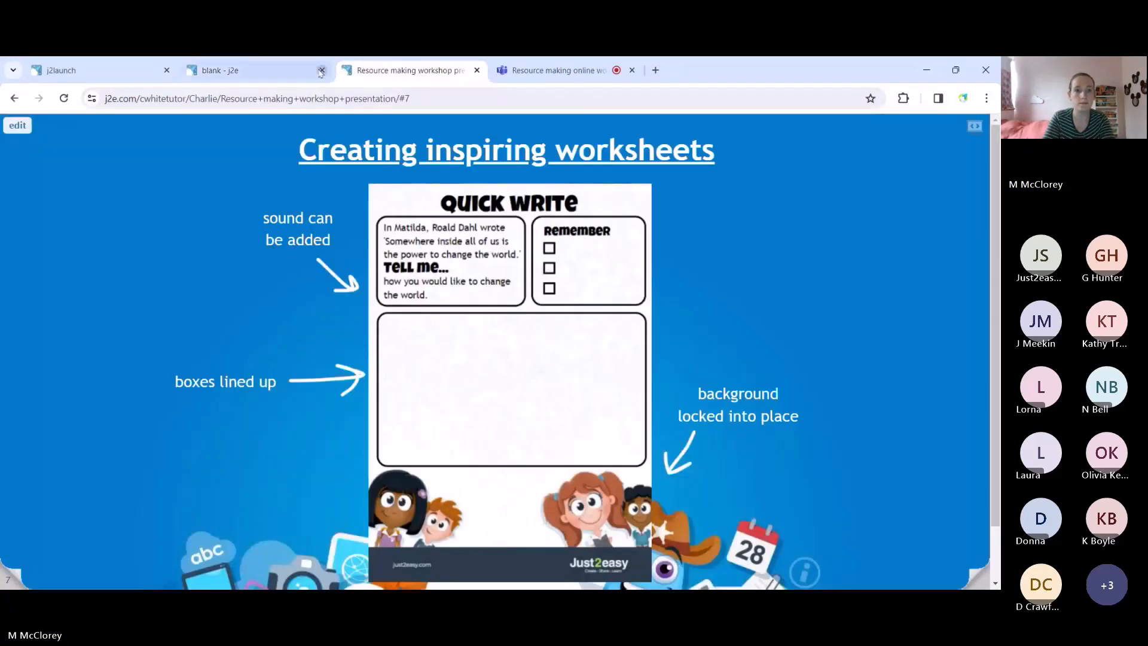
left_click(285, 76)
Enlarge the Quick Write heading to size 54, move it up to the page's top edge and lock it in place
left_click(183, 218)
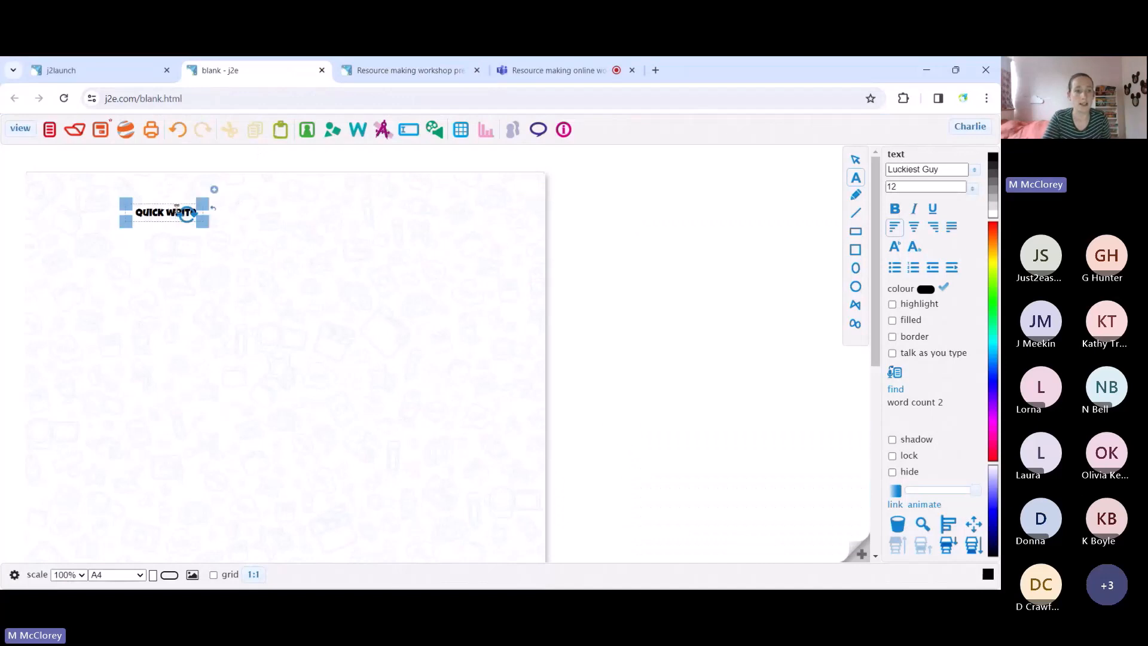
left_click_drag(205, 222, 482, 300)
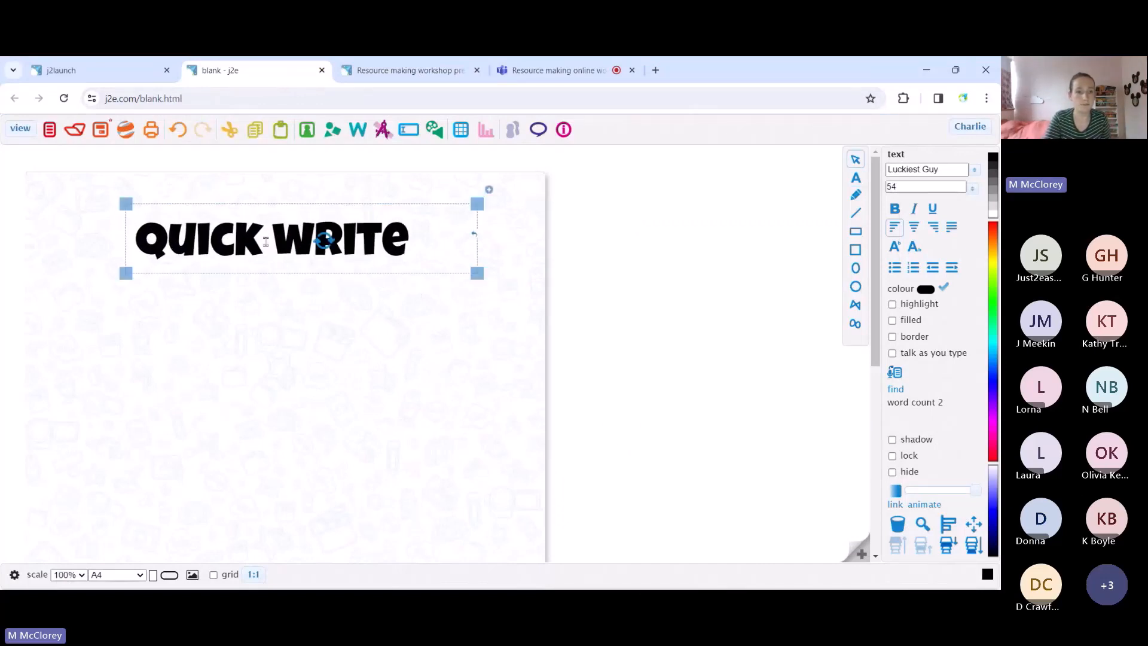
left_click_drag(266, 241, 272, 204)
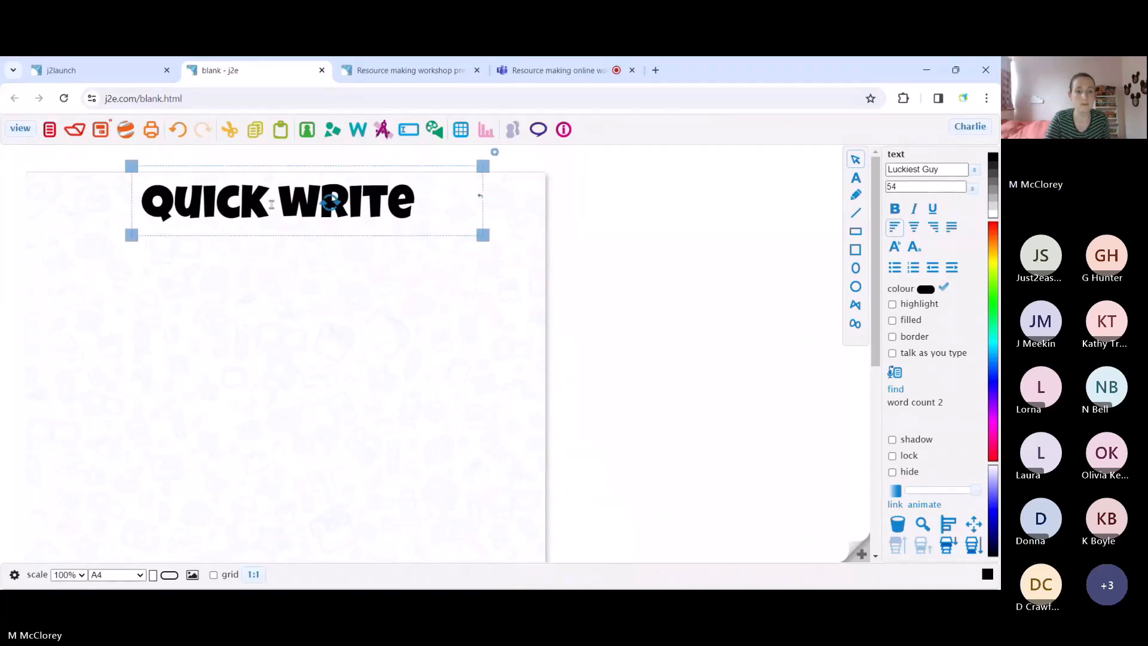
left_click(896, 458)
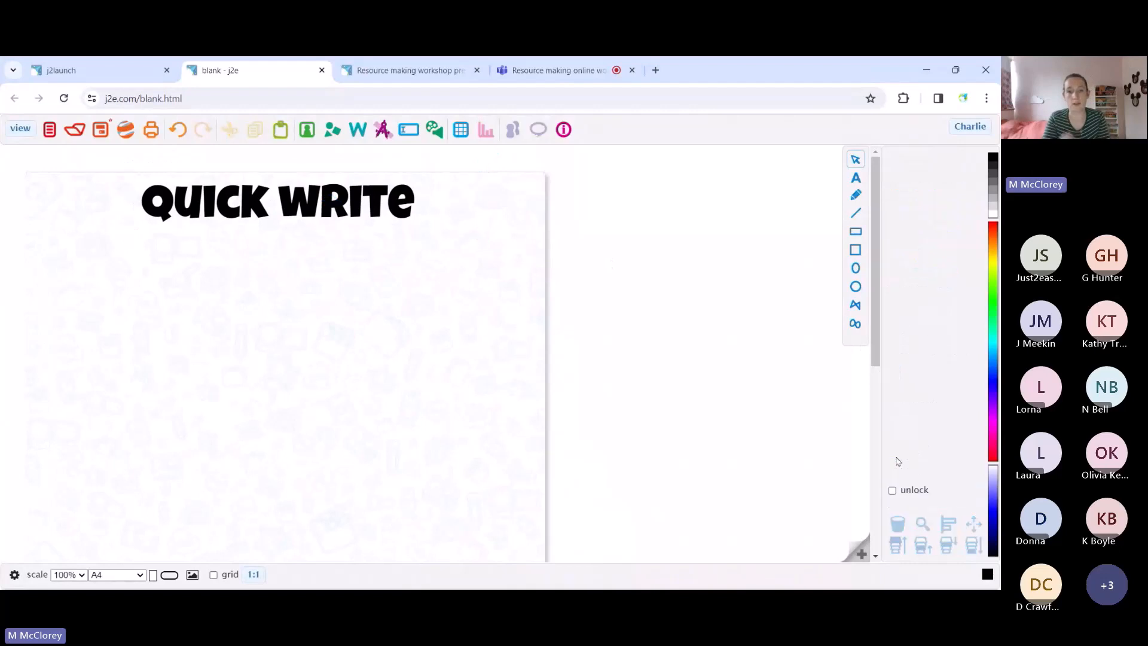
Check the example slide's boxes and draw a black-outlined rectangle about 9.5 by 6 cm below the heading, along the page's left side
left_click(406, 71)
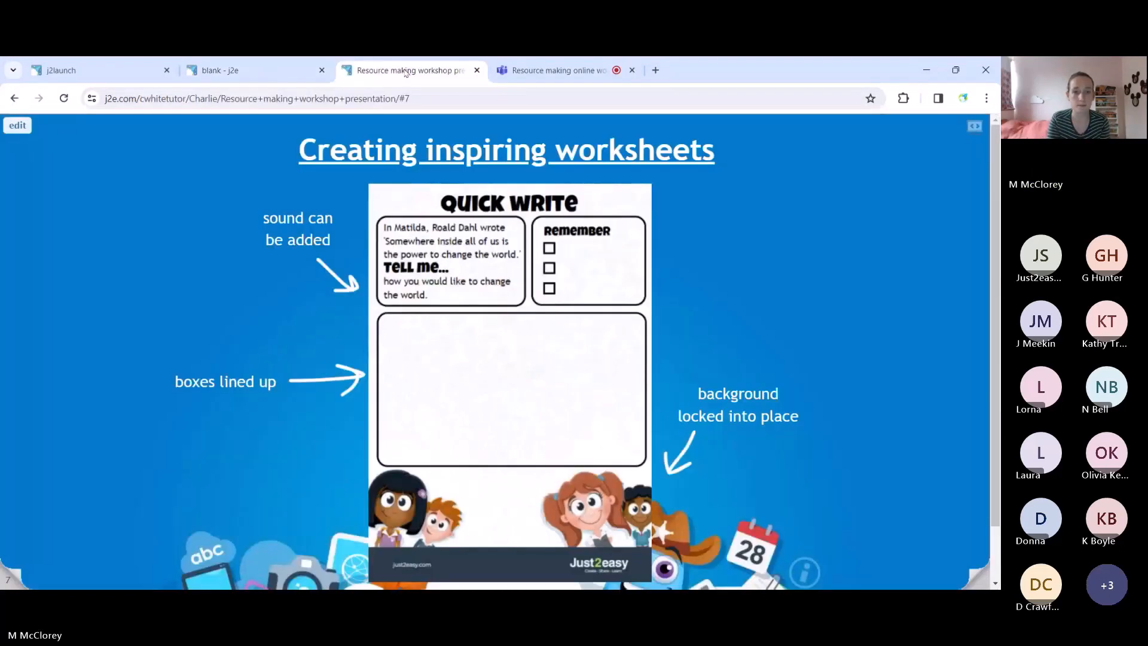
left_click(287, 72)
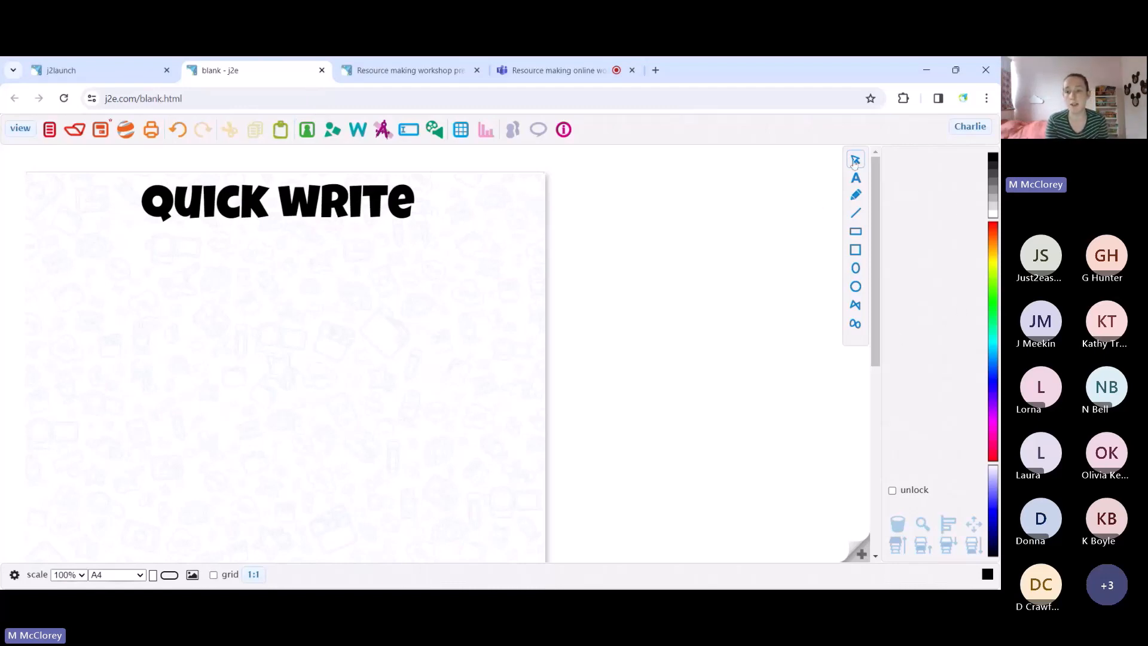
left_click(856, 232)
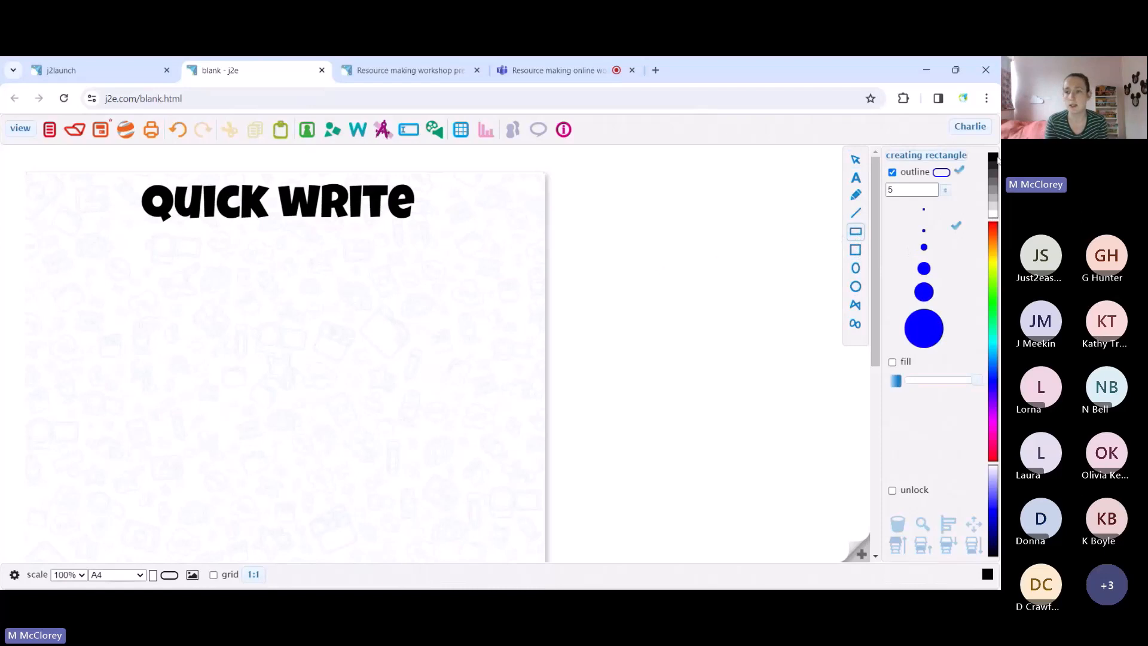
left_click(995, 160)
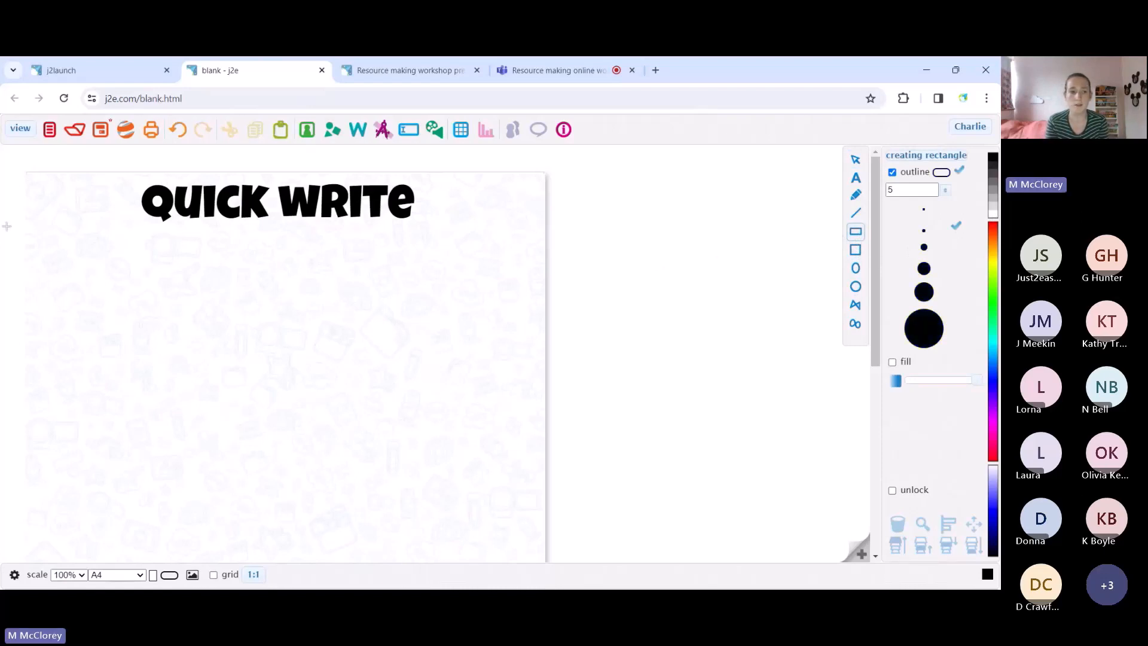
left_click_drag(51, 247, 287, 400)
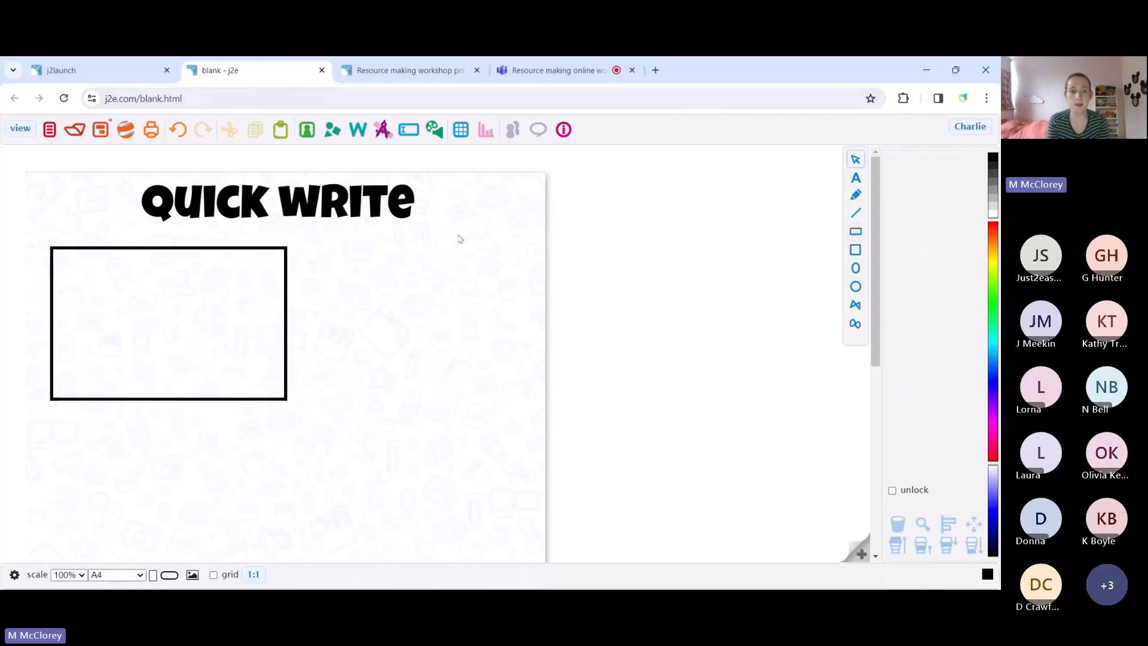
Round the rectangle's corners, place a duplicate beside it and shift the left box roughly level with the copy
left_click(285, 333)
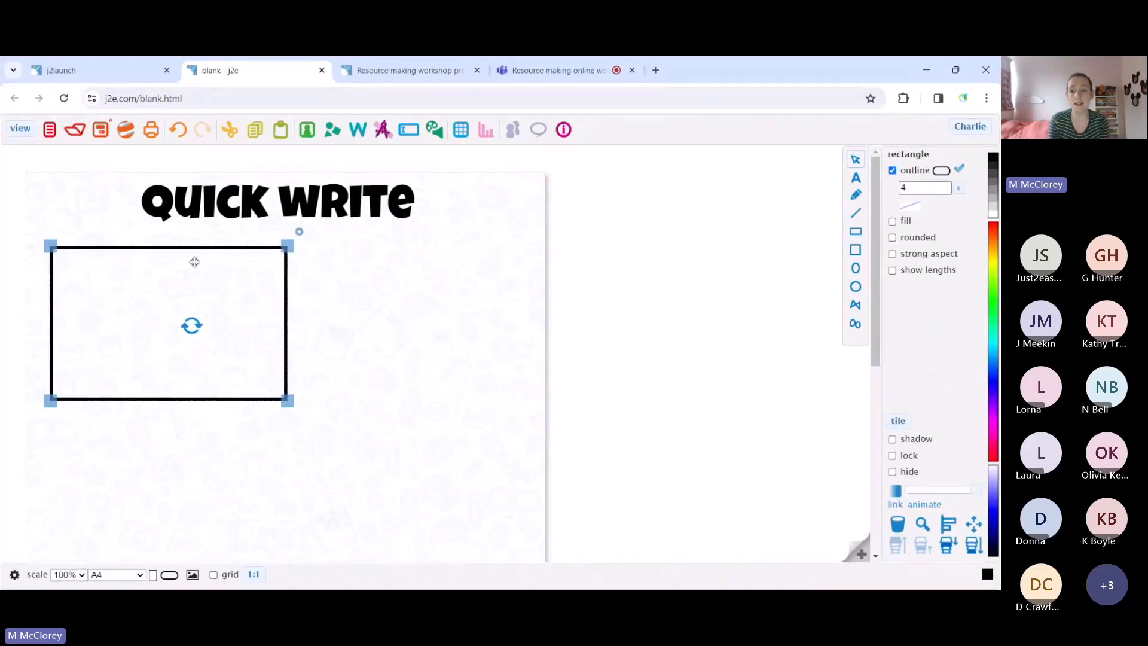
left_click(892, 238)
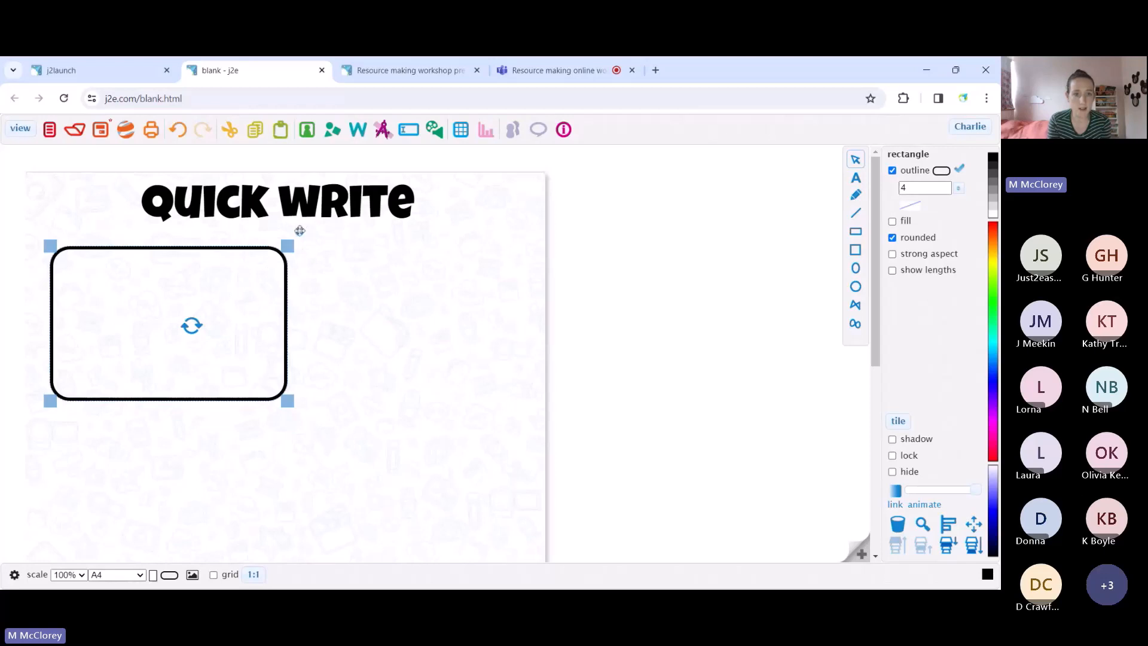
left_click_drag(300, 230, 546, 227)
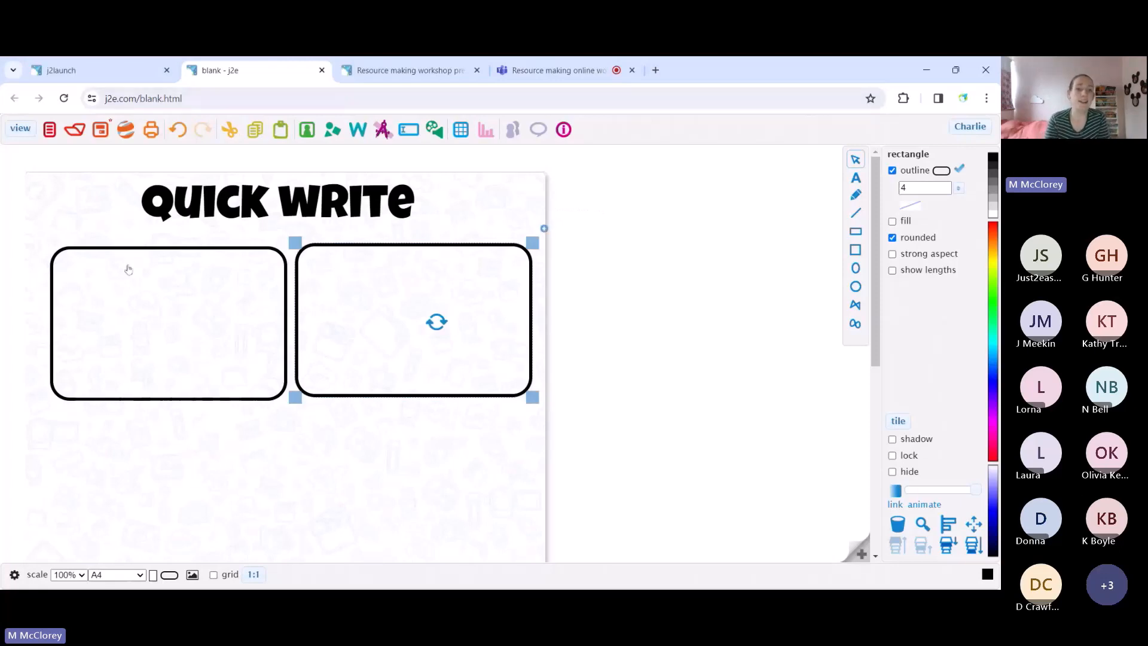
left_click(109, 246)
left_click_drag(109, 247, 103, 250)
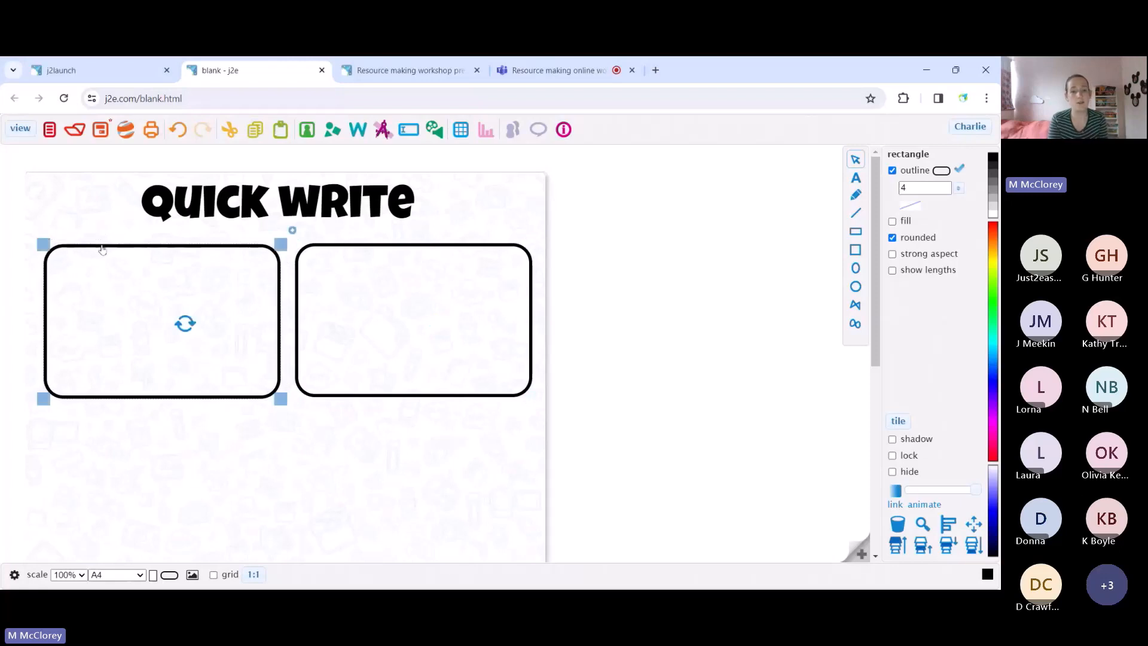
Show the centimetre grid, unlock the background picture and move it off the page to uncover the grid
left_click(214, 575)
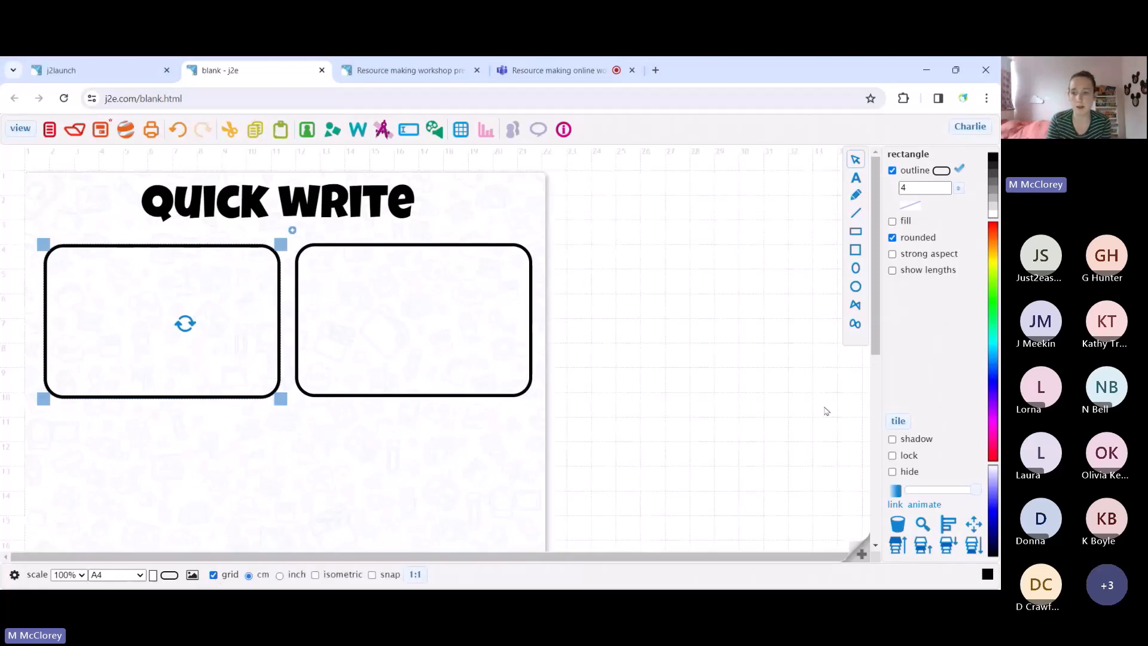
left_click(506, 221)
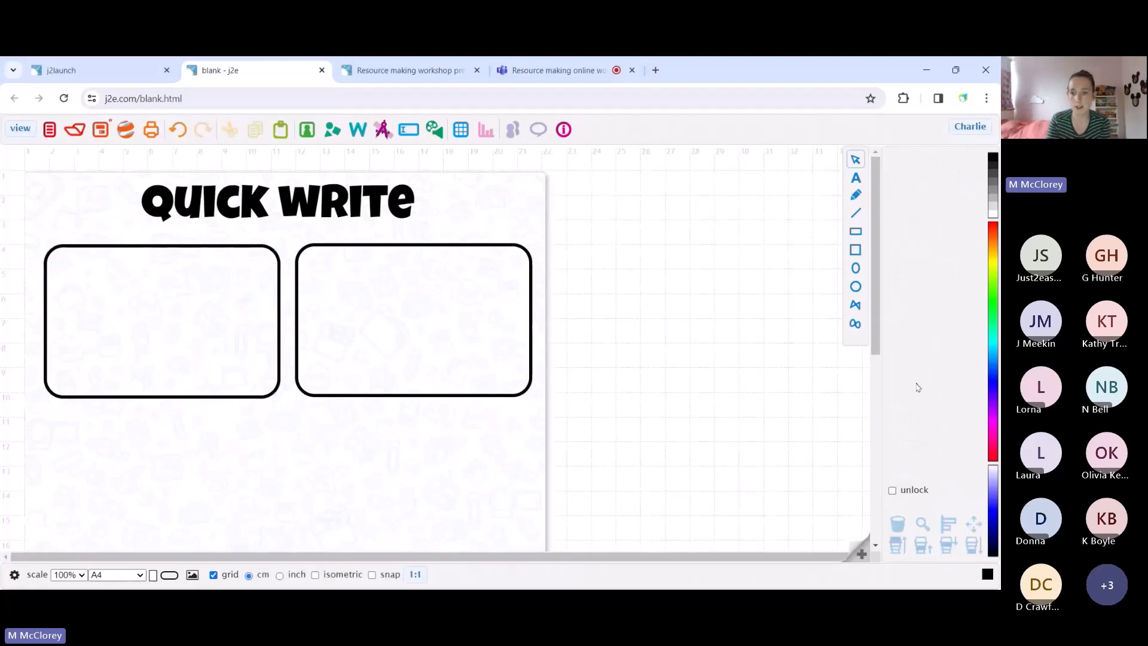
left_click(892, 490)
left_click(512, 208)
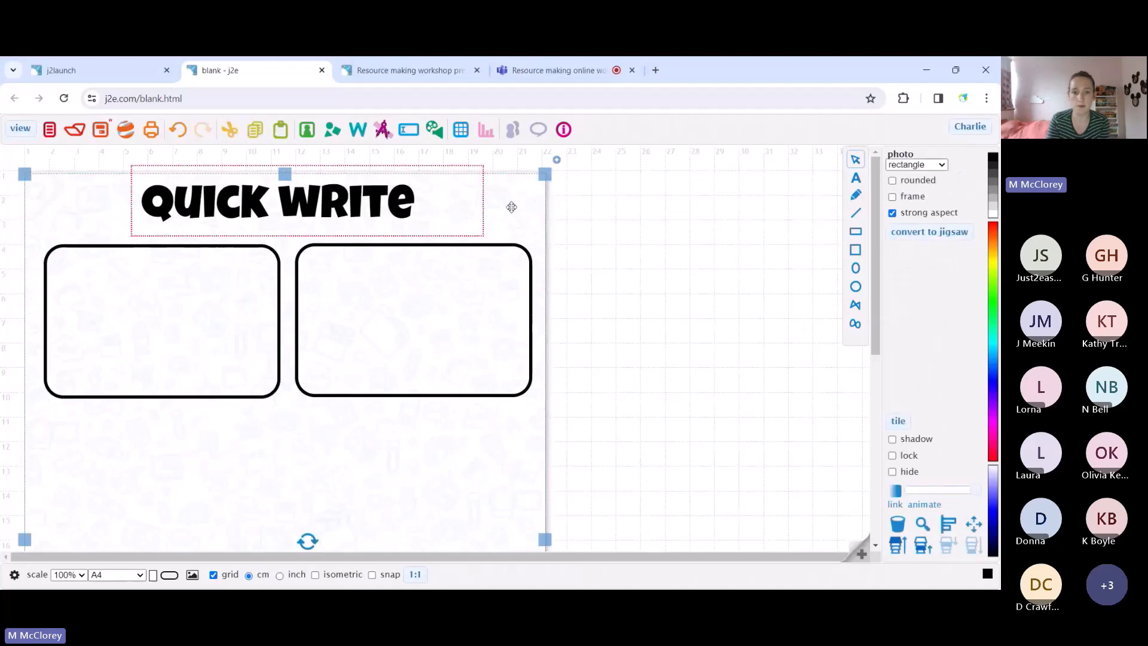
left_click_drag(518, 214, 870, 552)
scroll(57, 461, "up", 12)
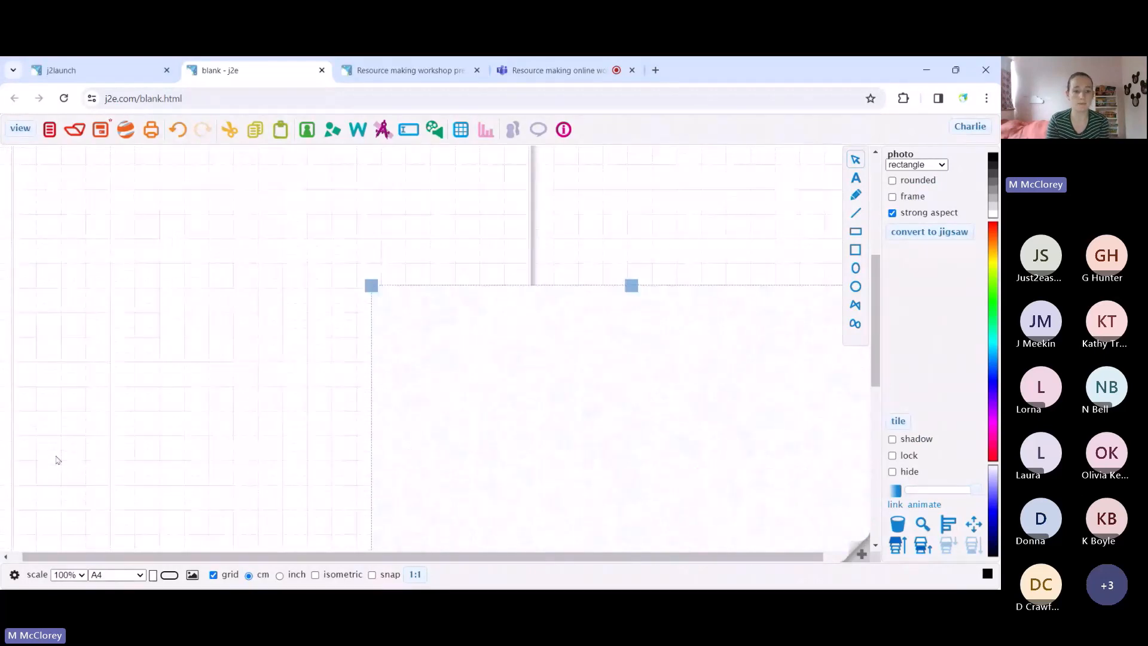
Align the two rounded boxes side by side on the grid with snap enabled, and switch snap off again
left_click_drag(131, 308, 136, 308)
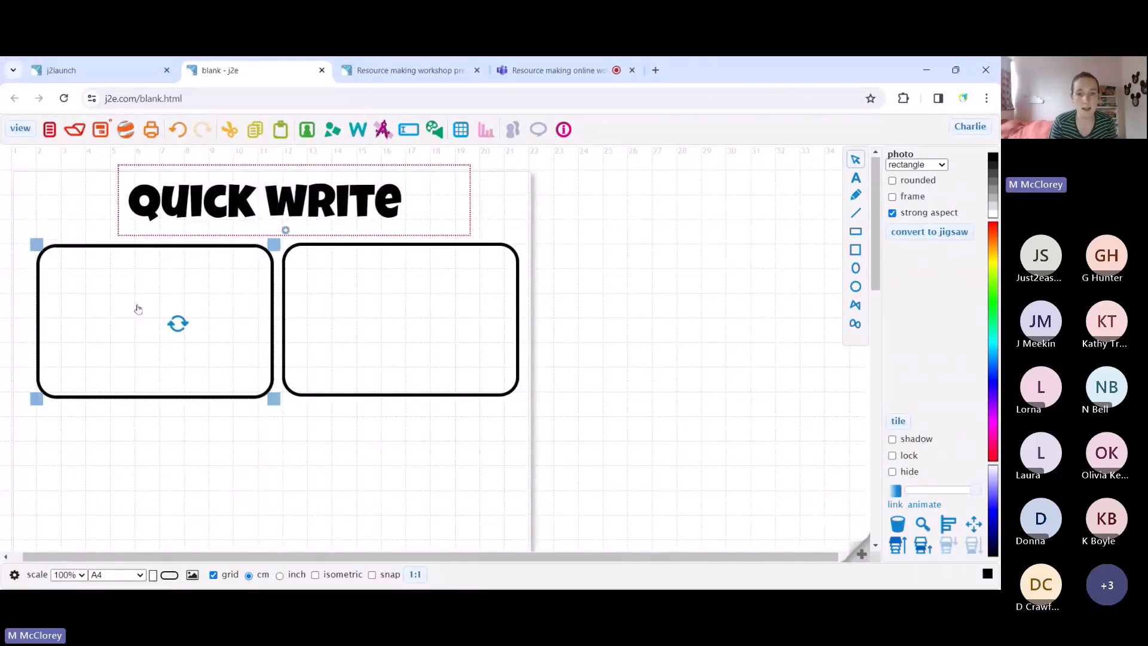
left_click_drag(402, 336, 401, 338)
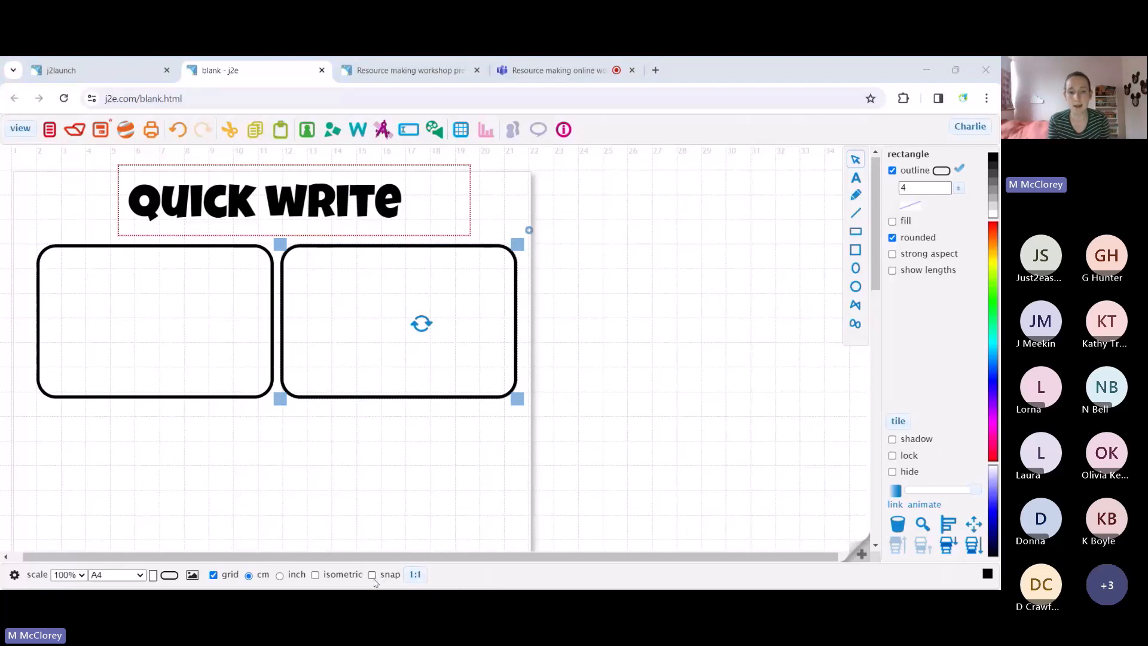
left_click(374, 579)
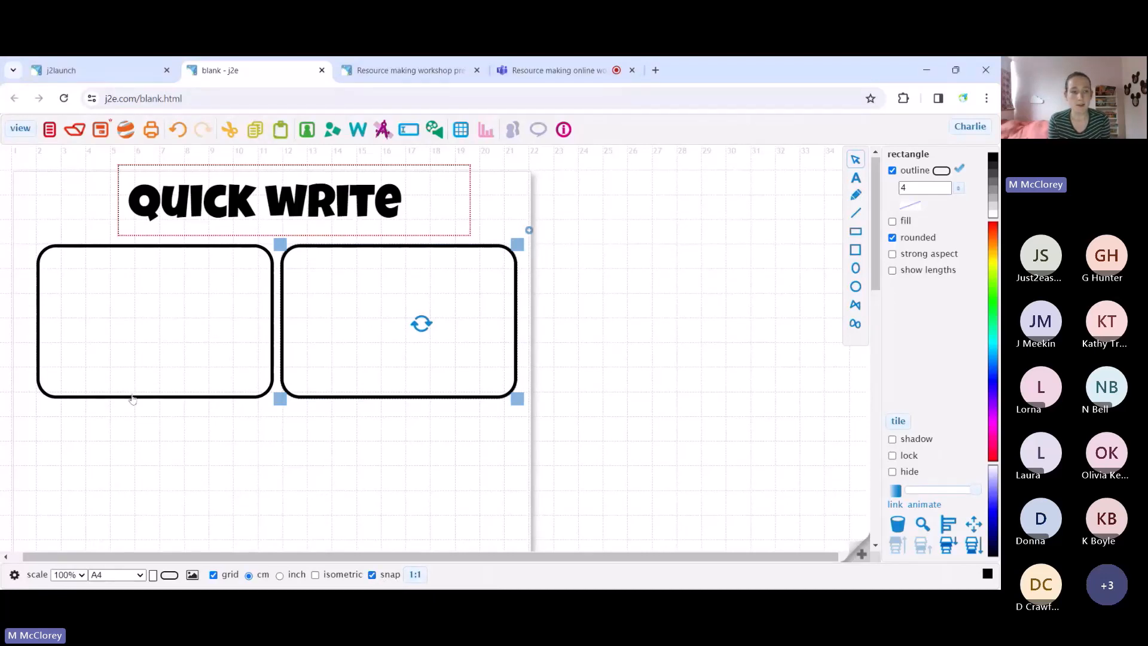
left_click_drag(132, 399, 125, 393)
left_click_drag(280, 388, 290, 396)
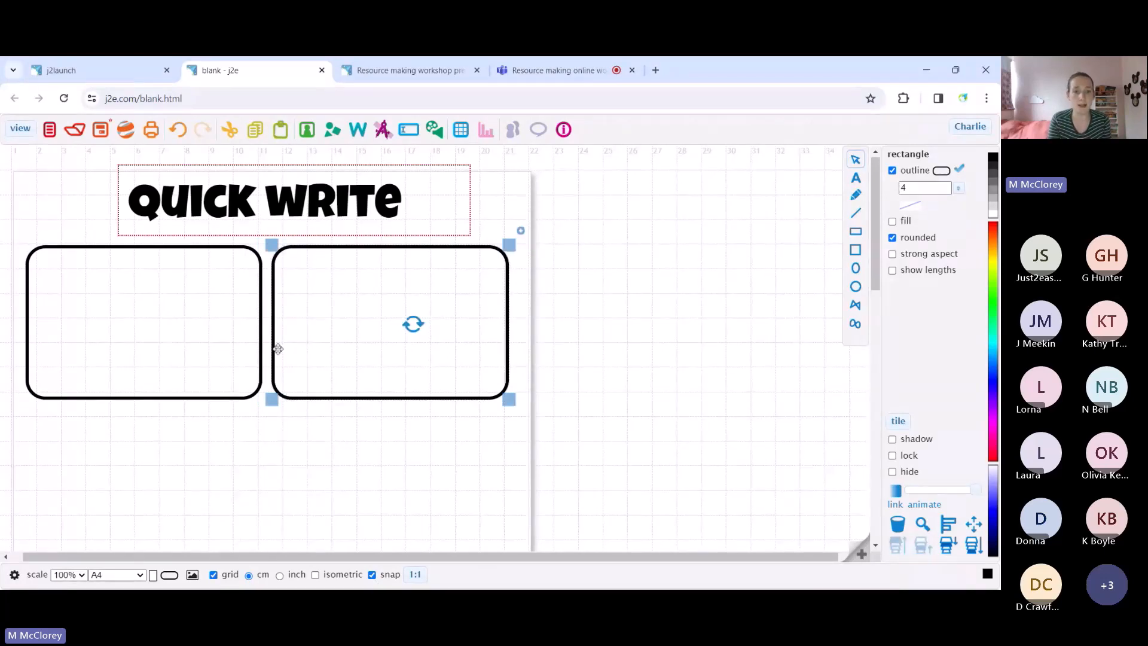
left_click_drag(278, 348, 288, 352)
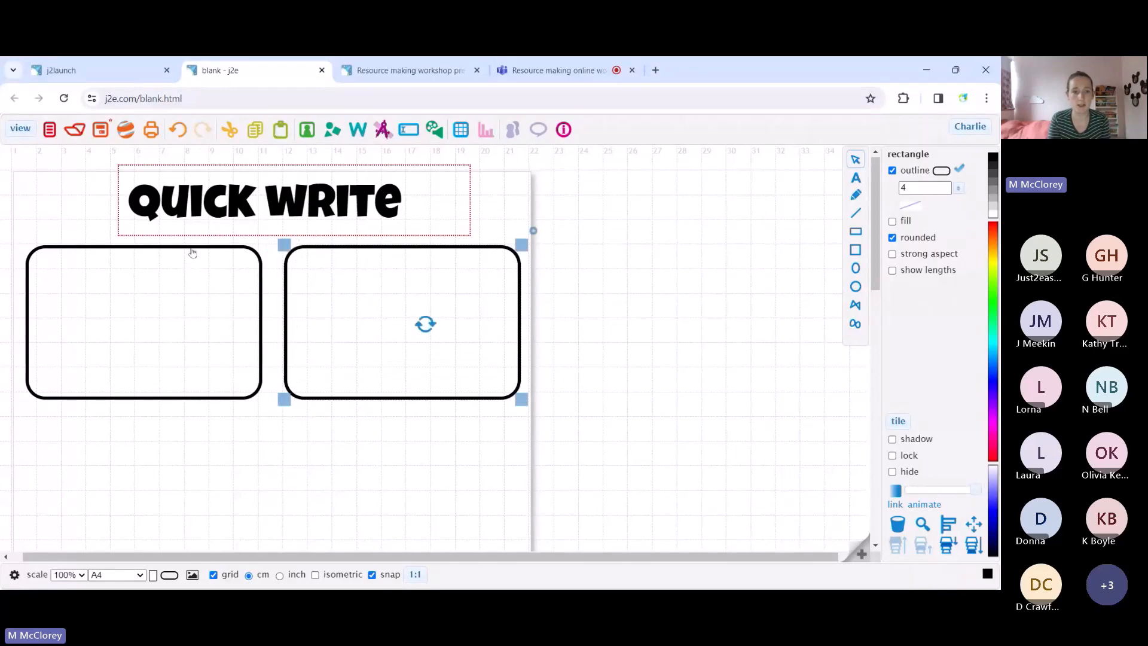
left_click_drag(192, 253, 202, 254)
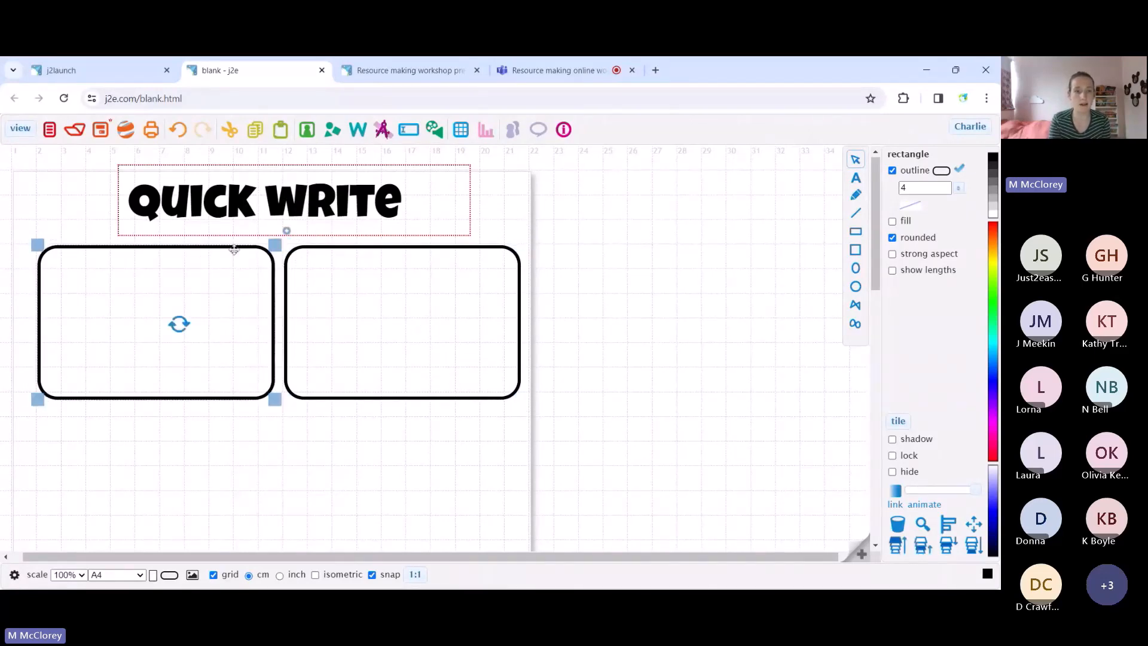
scroll(243, 344, "down", 2)
scroll(246, 318, "up", 2)
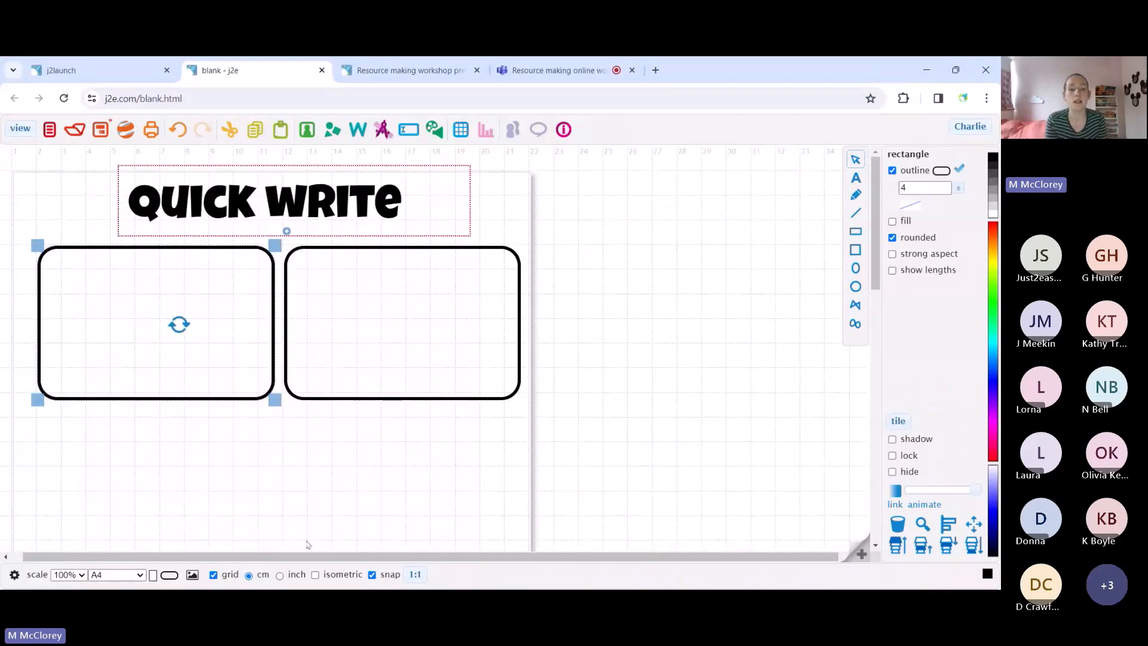
left_click(372, 575)
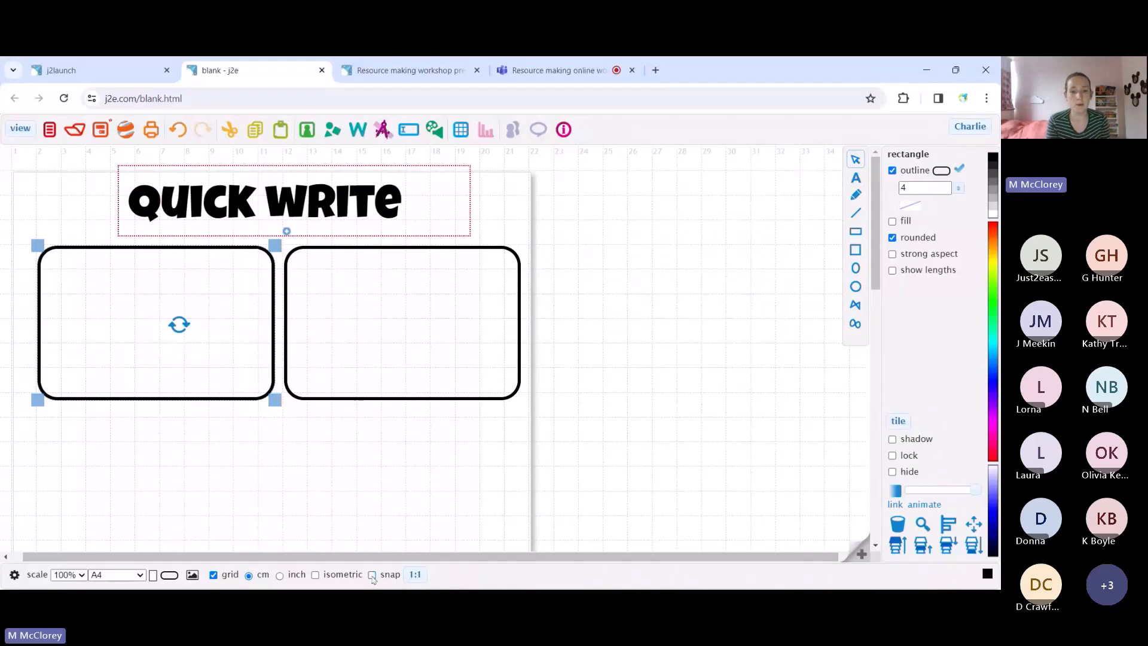
Recheck the example slide and duplicate the left rounded box directly below itself
scroll(389, 537, "down", 1)
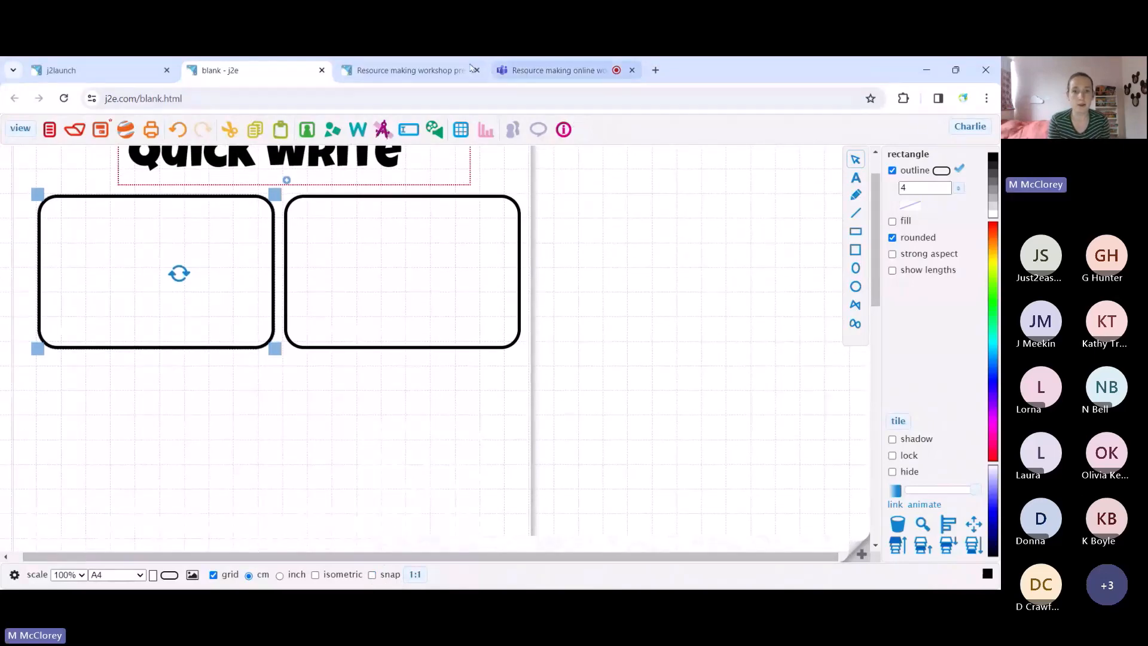
left_click(414, 70)
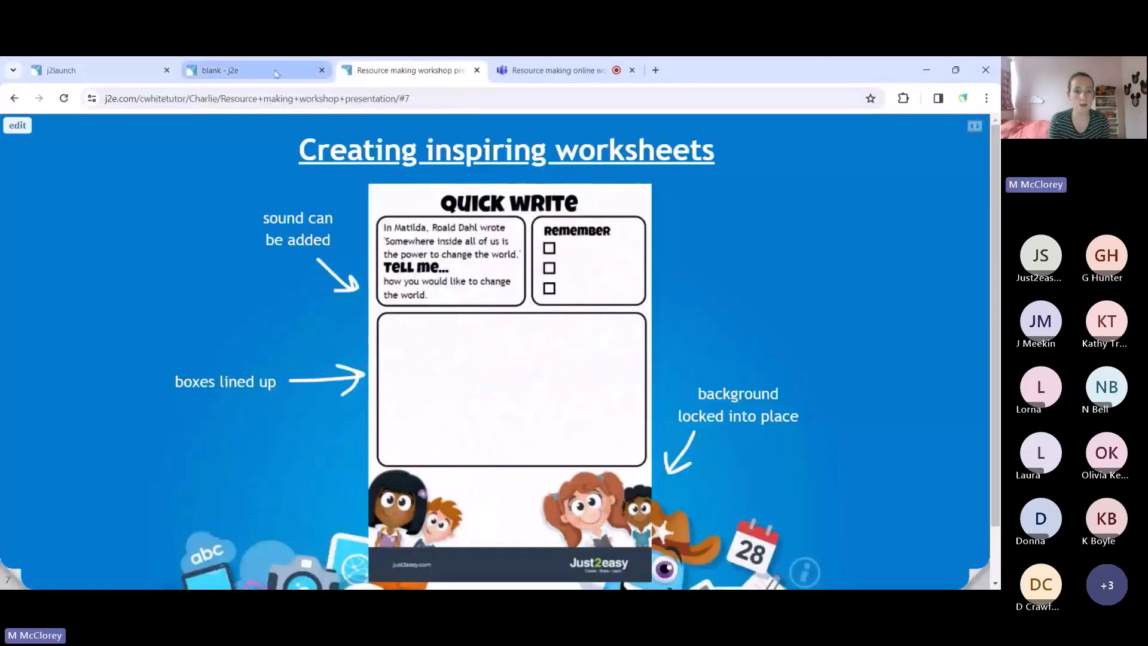
left_click(252, 70)
left_click(288, 183)
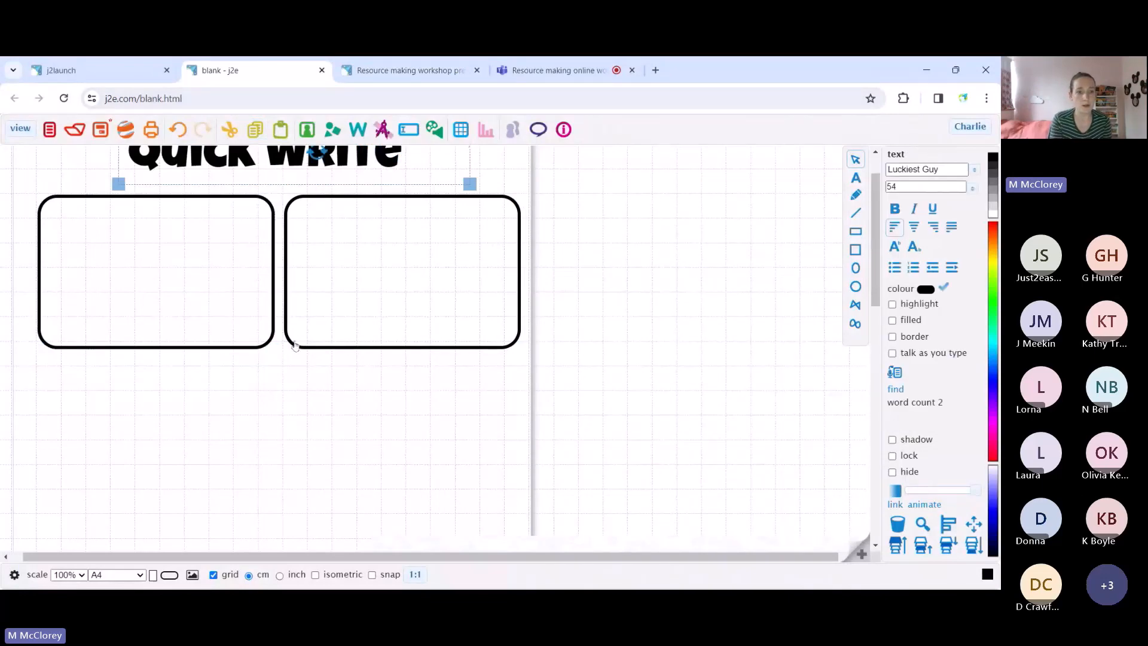
left_click(246, 201)
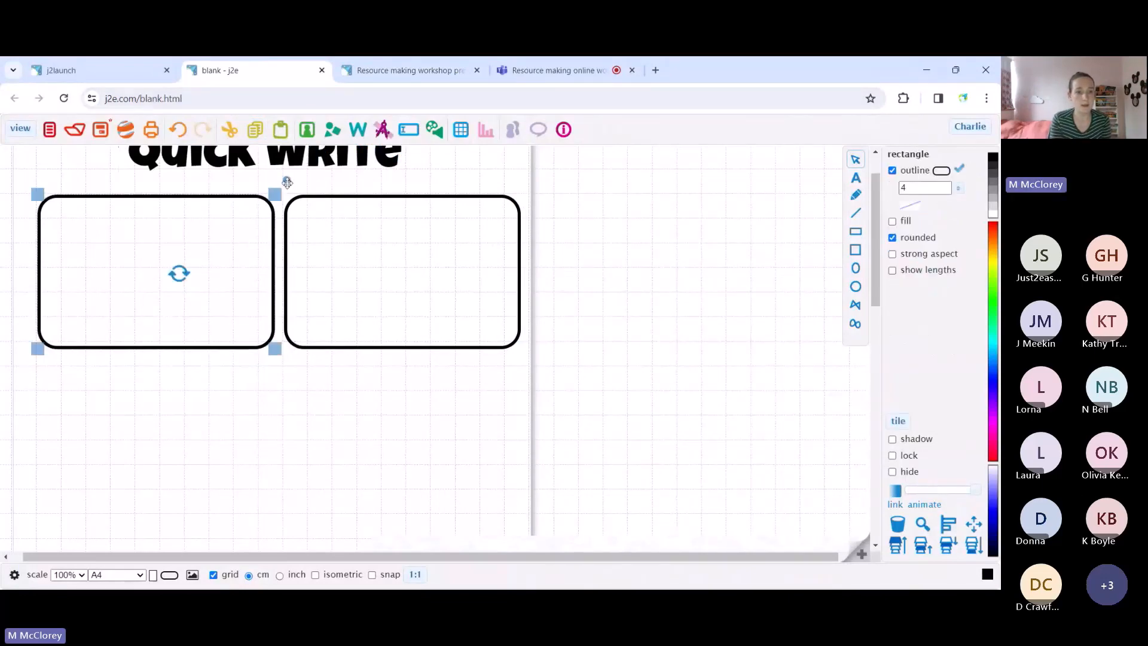
left_click_drag(287, 183, 287, 349)
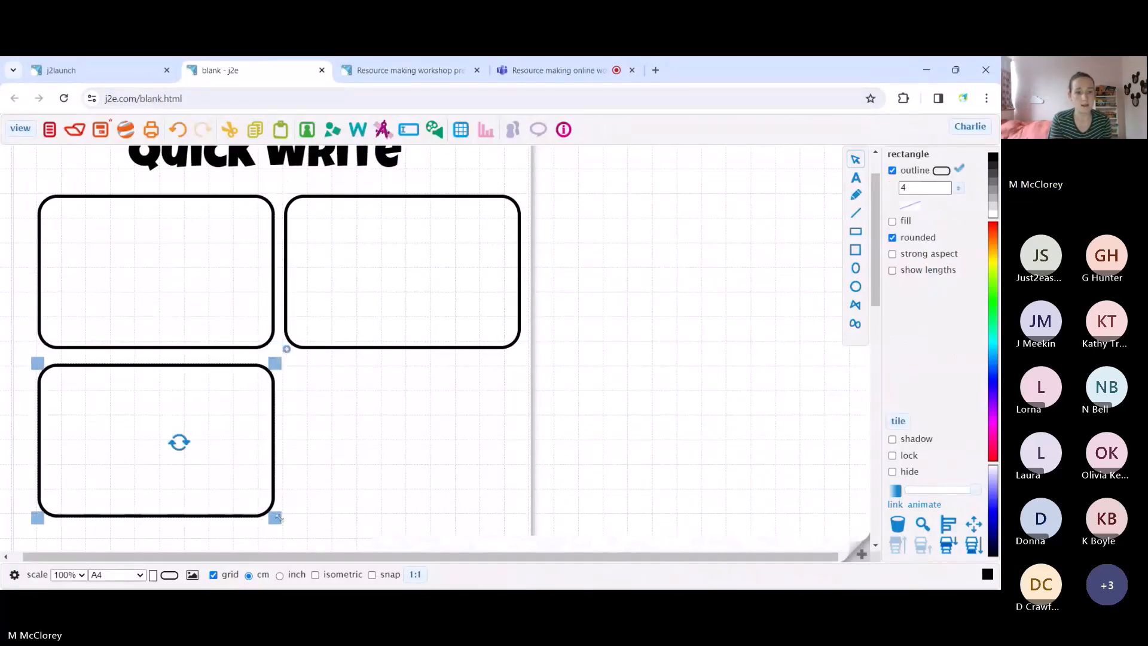
Stretch the lower box beneath both upper boxes to about 19 cm wide and 18 cm tall, reaching close to the page's bottom edge
left_click_drag(279, 516, 518, 531)
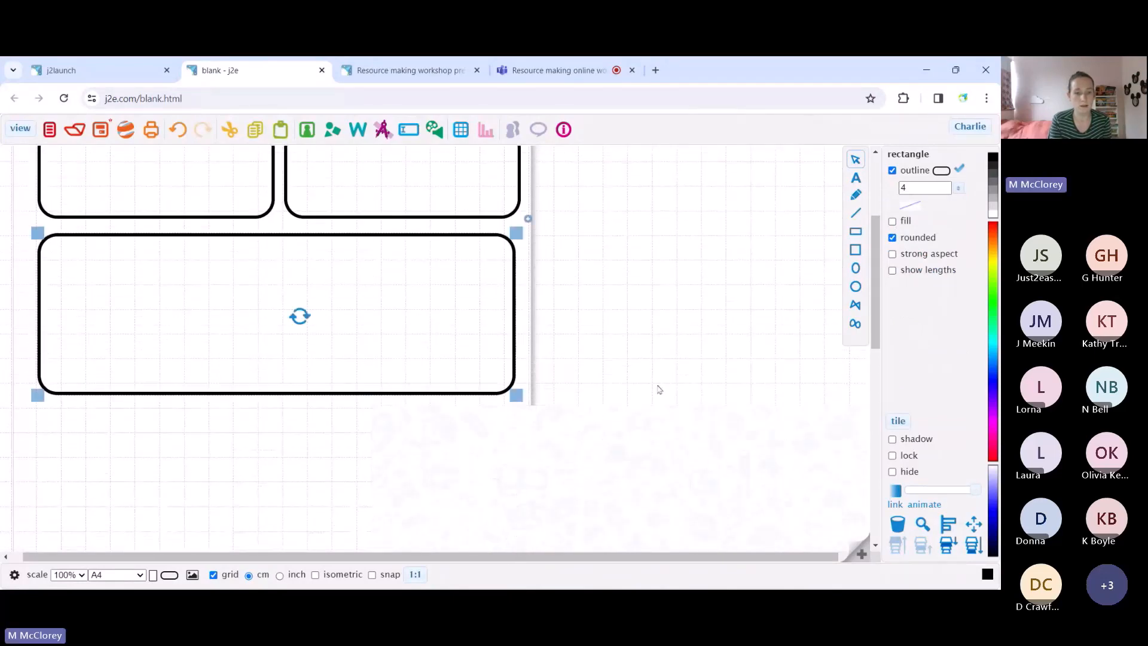
scroll(636, 362, "down", 3)
left_click_drag(518, 168, 510, 454)
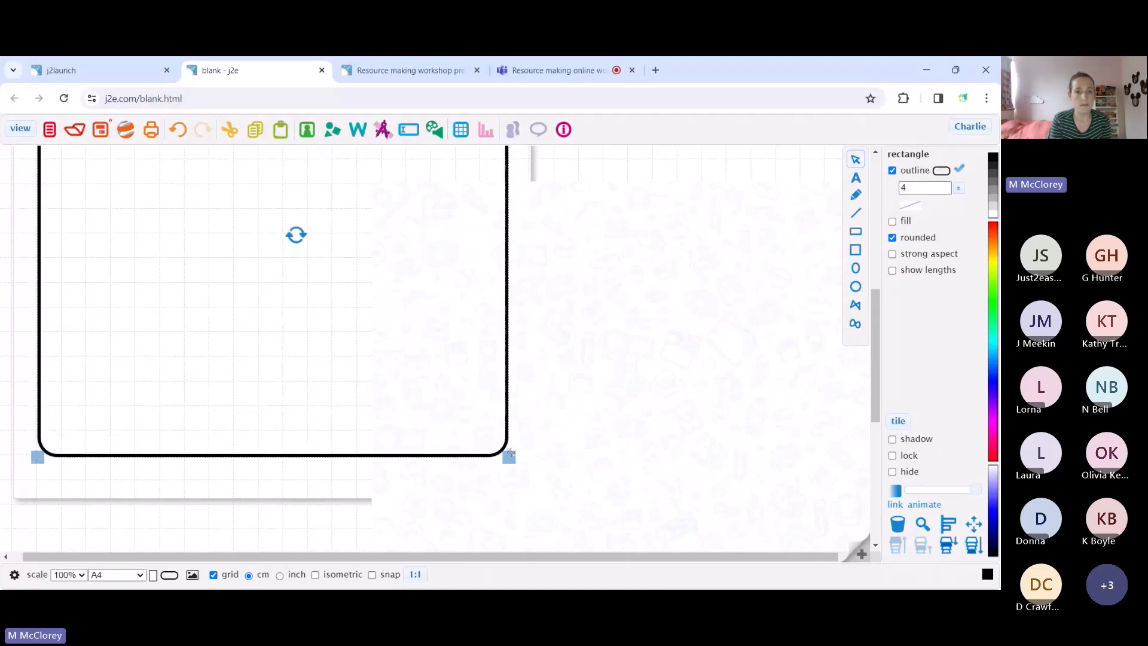
With snap enabled, fit the large lower box closely beneath the upper pair, widen it to their right edge and shorten its bottom by about 2 cm
scroll(443, 515, "up", 3)
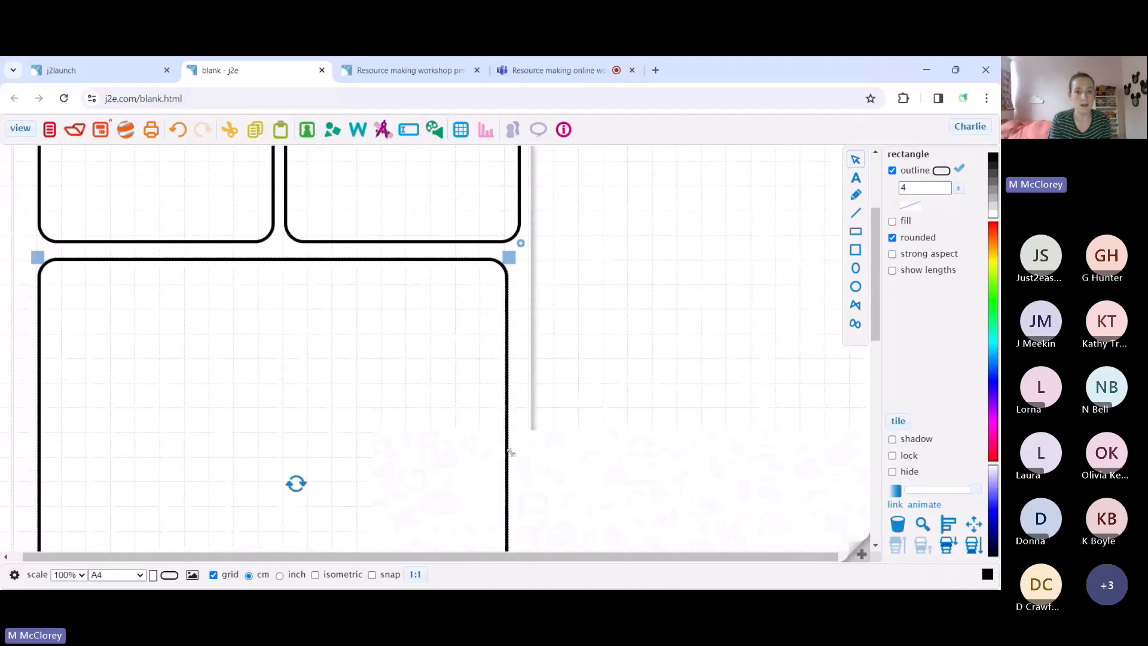
left_click(372, 574)
left_click_drag(509, 318, 515, 310)
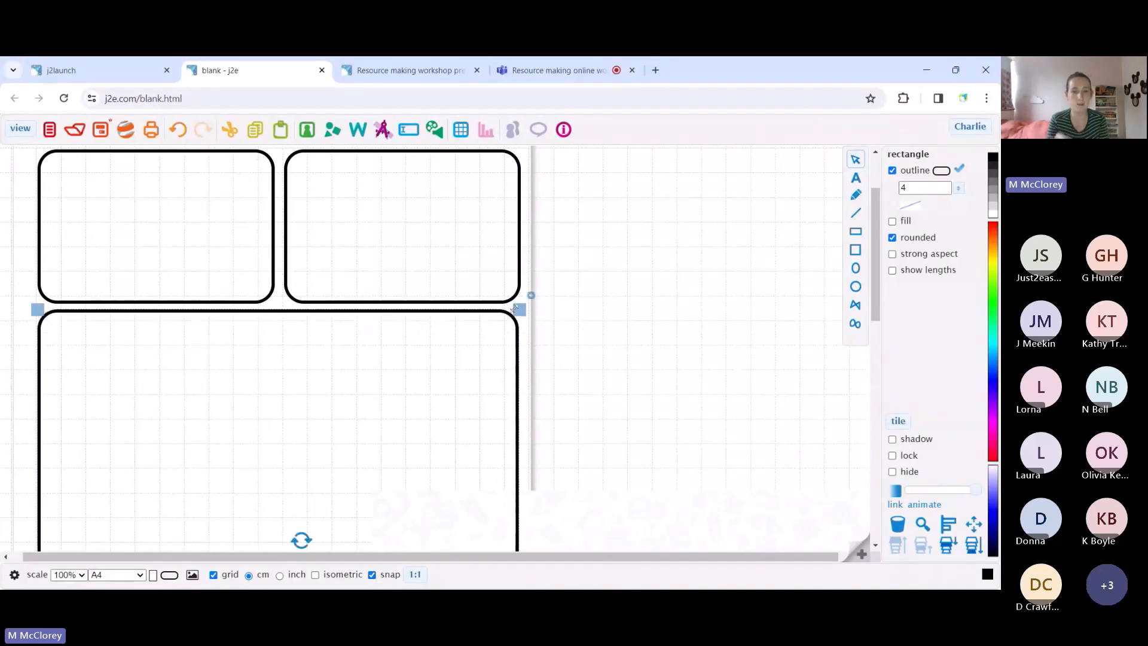
scroll(577, 242, "up", 2)
scroll(577, 242, "down", 6)
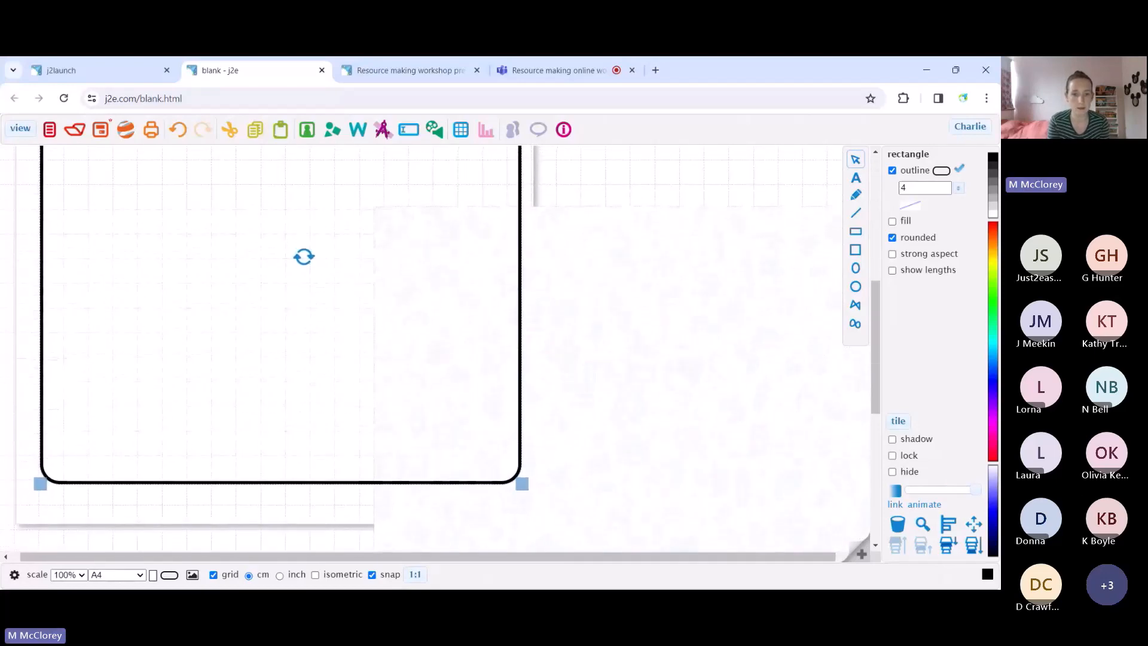
left_click_drag(521, 482, 522, 432)
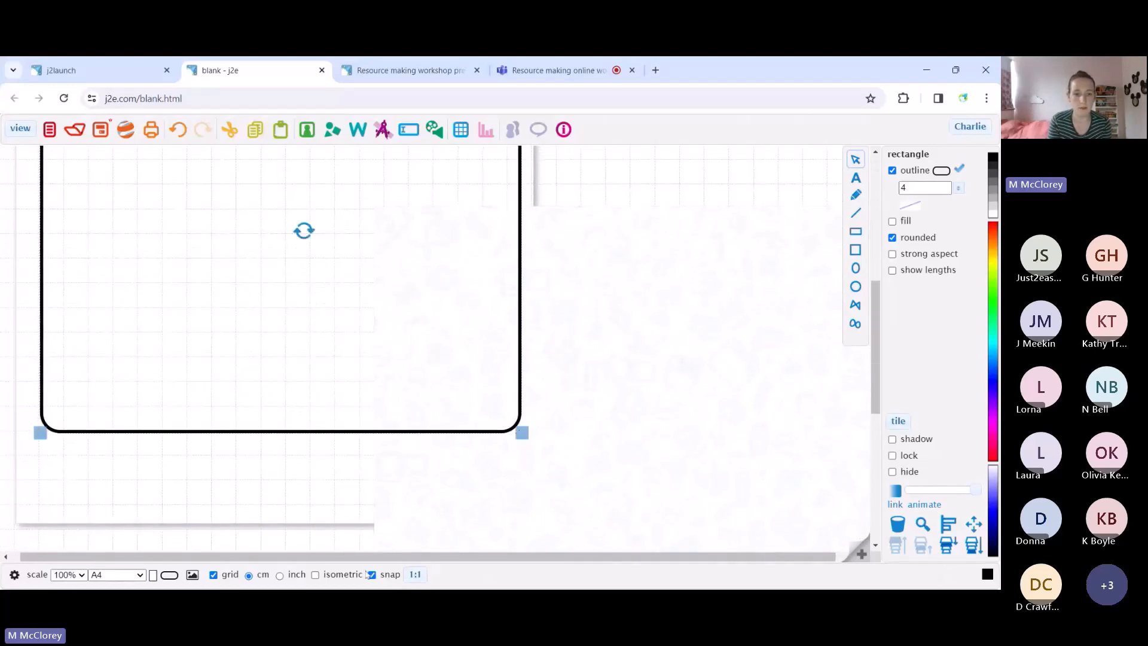
Move the background picture back over the page, aligned with the page's edges, and lock it in place
left_click(670, 442)
scroll(338, 198, "up", 5)
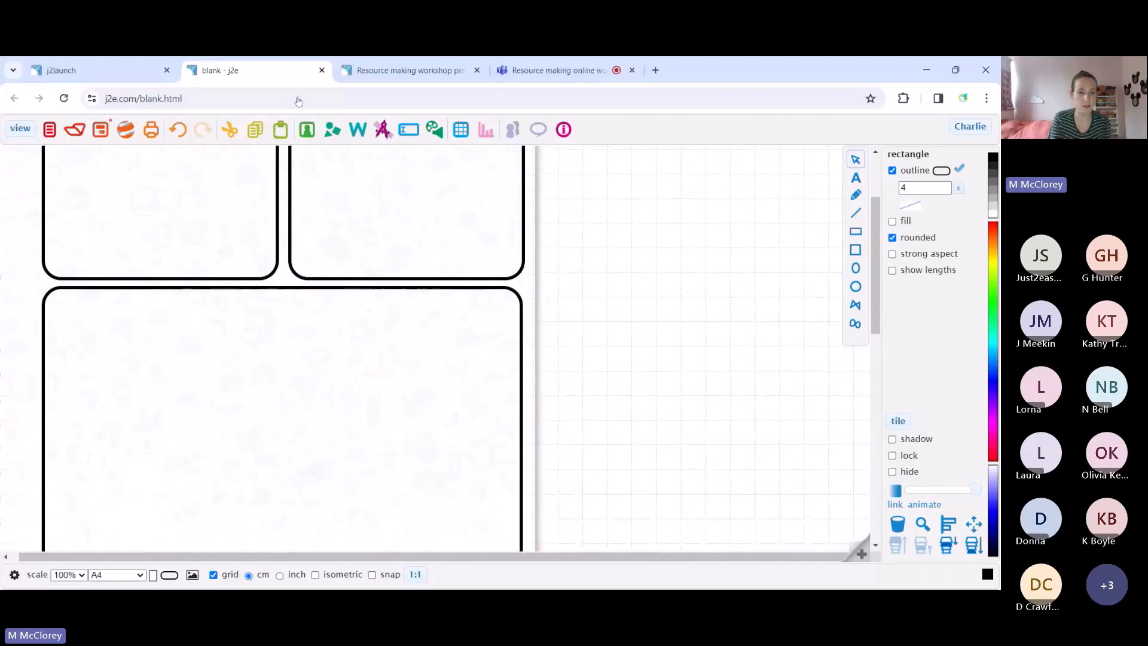
left_click(347, 216)
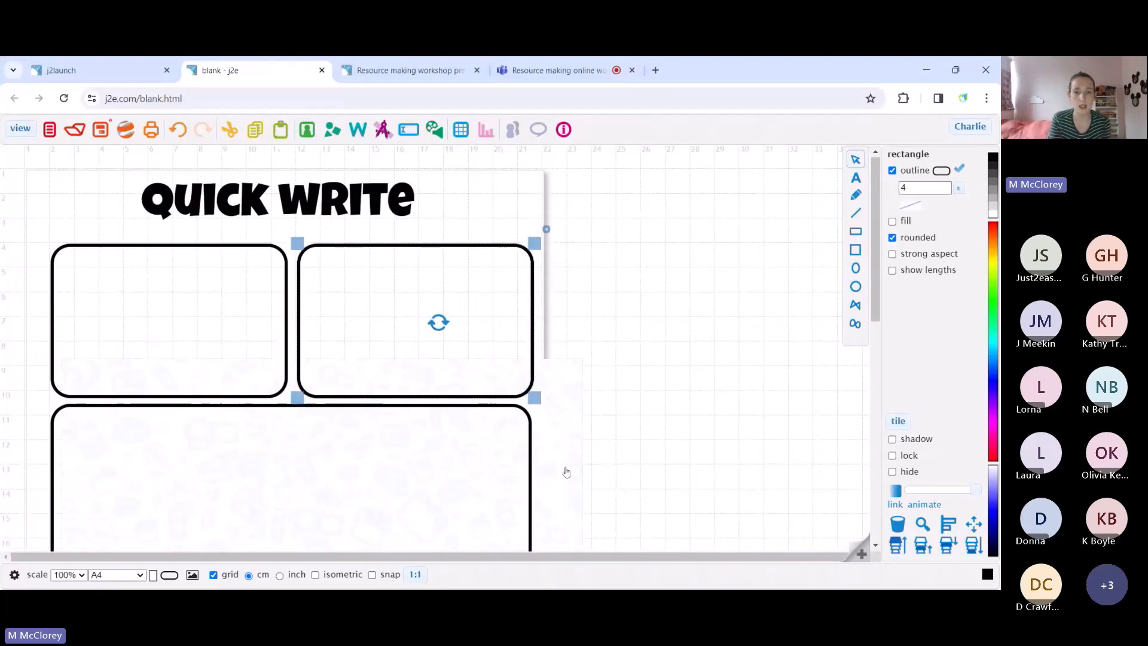
left_click(542, 317)
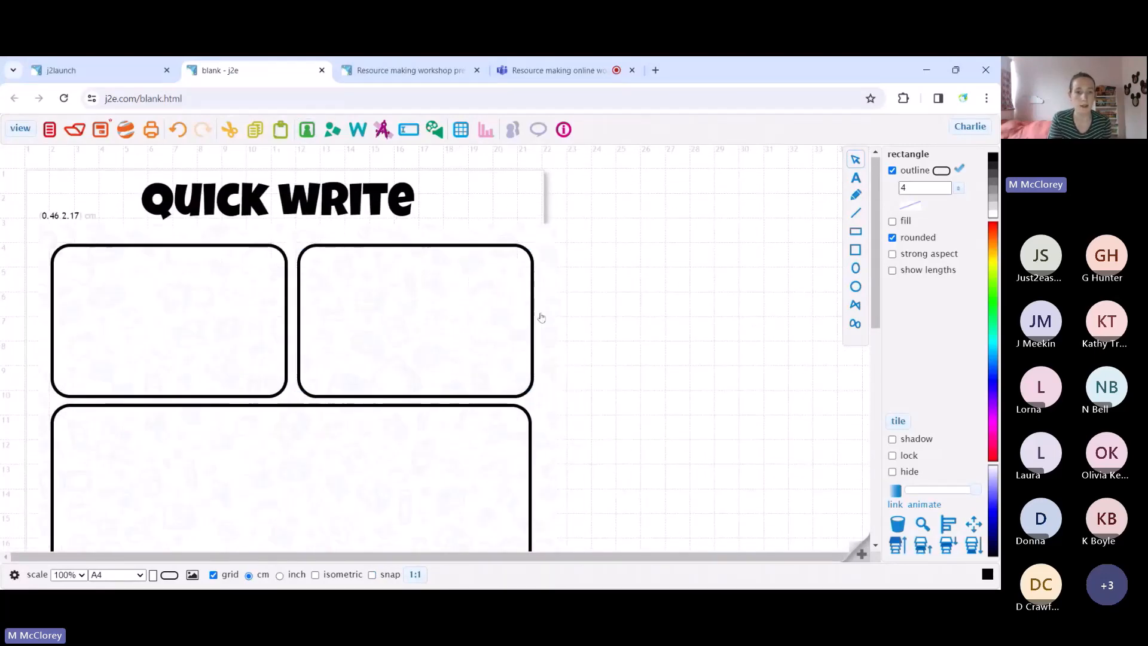
left_click(528, 282)
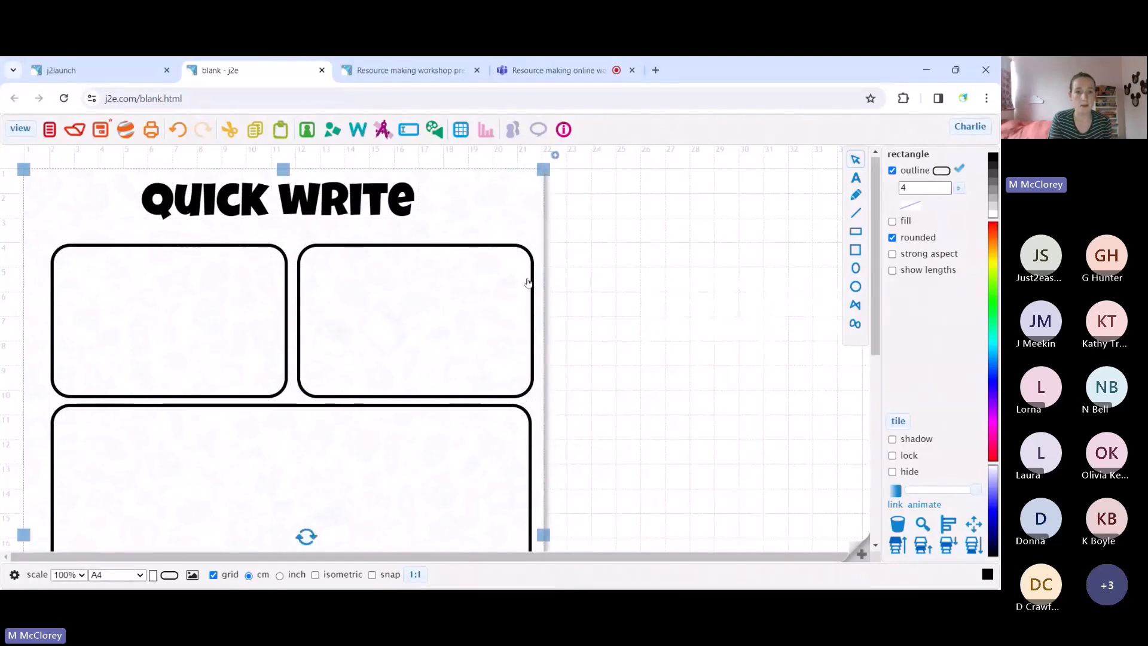
left_click(893, 457)
Select all three rounded boxes together, lock them, and hide the grid
scroll(736, 420, "down", 3)
scroll(736, 420, "up", 3)
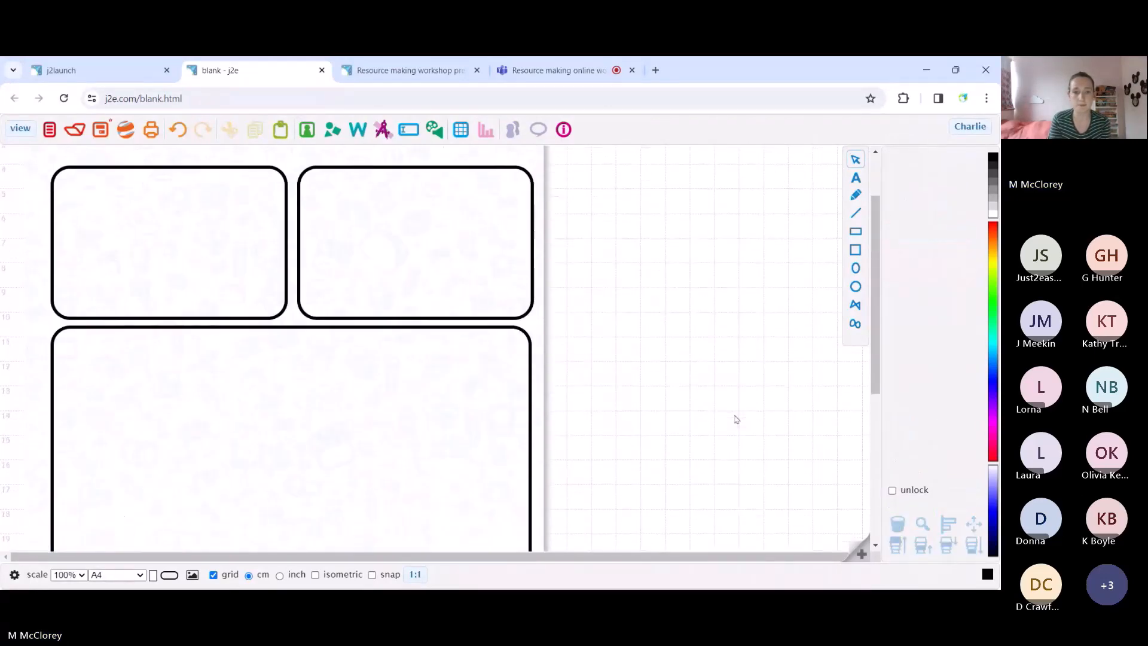
left_click_drag(587, 309, 226, 445)
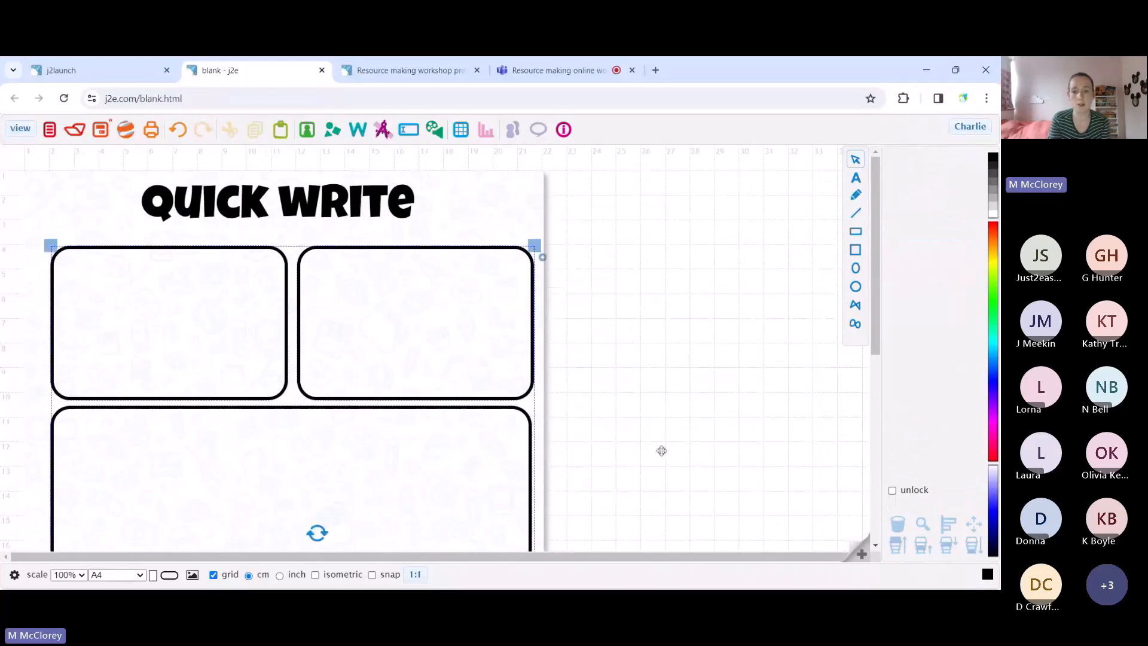
left_click(893, 457)
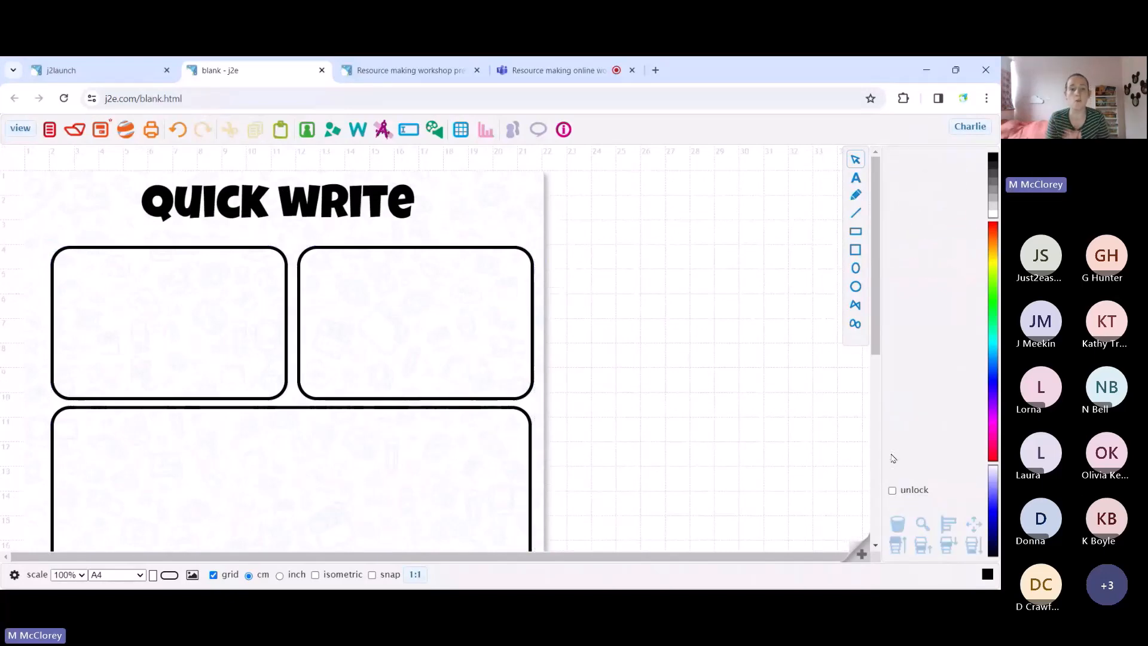
left_click(213, 575)
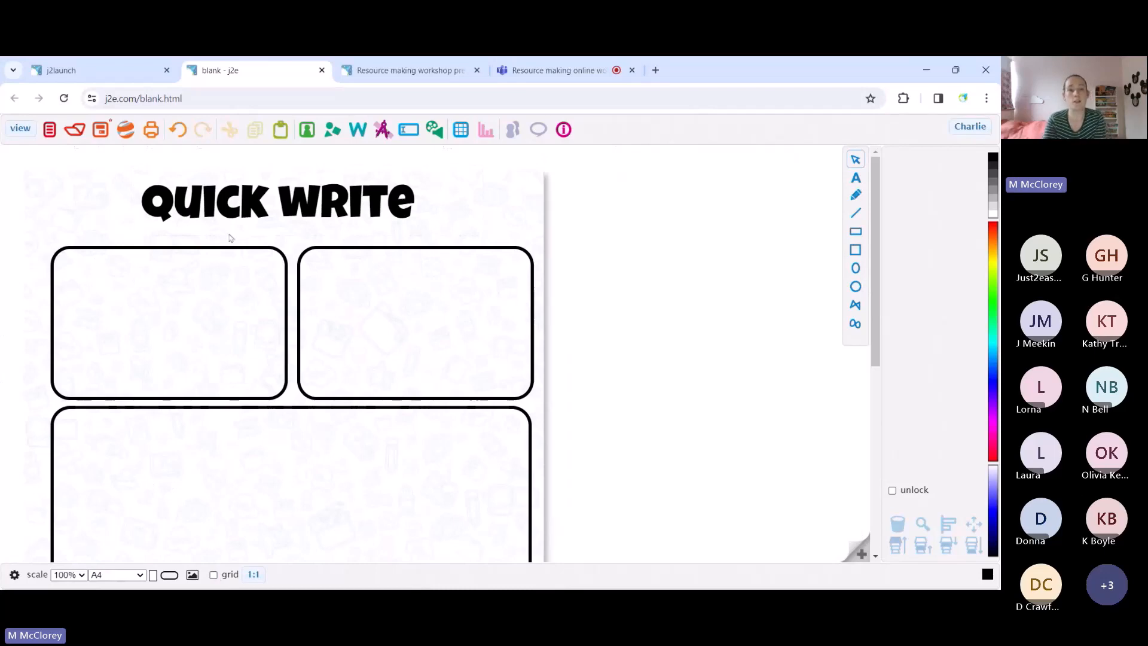
Recheck the example slide and add the heading DESCRIBE in Luckiest Guy, size 29, near the top-left corner of the left box
left_click(407, 70)
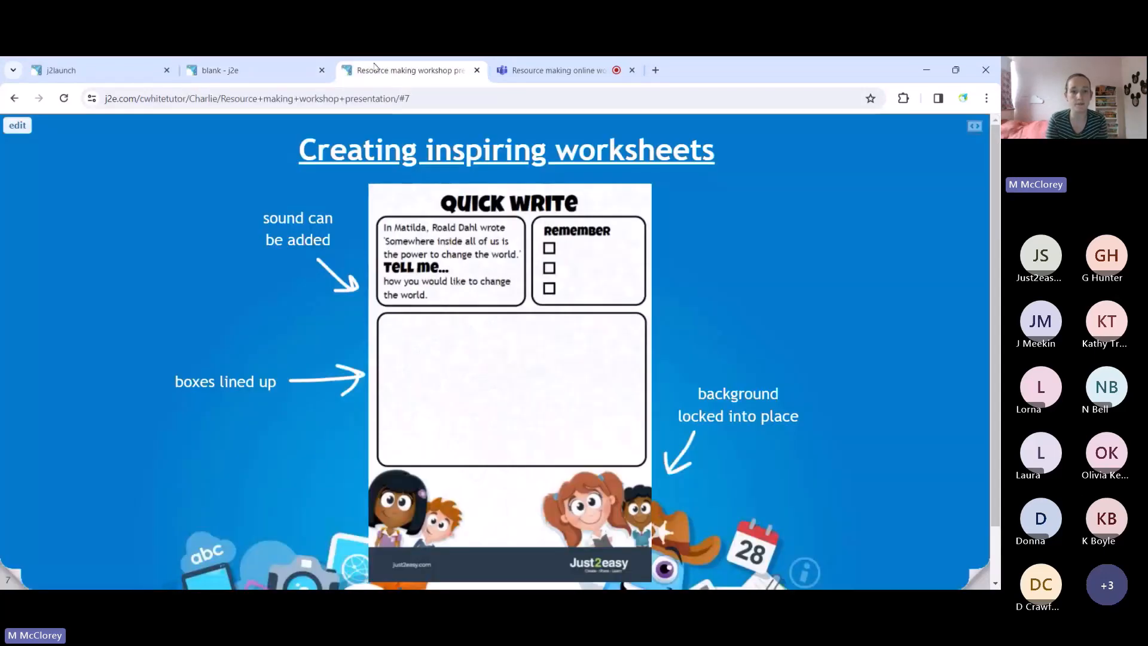
left_click(270, 69)
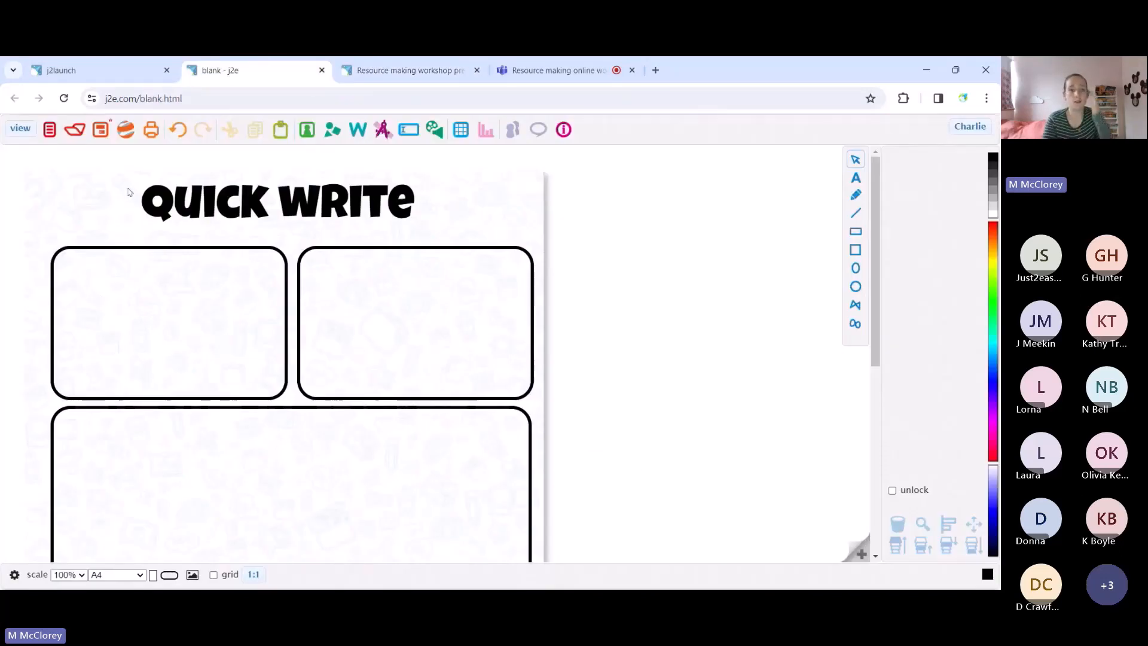
left_click(75, 276)
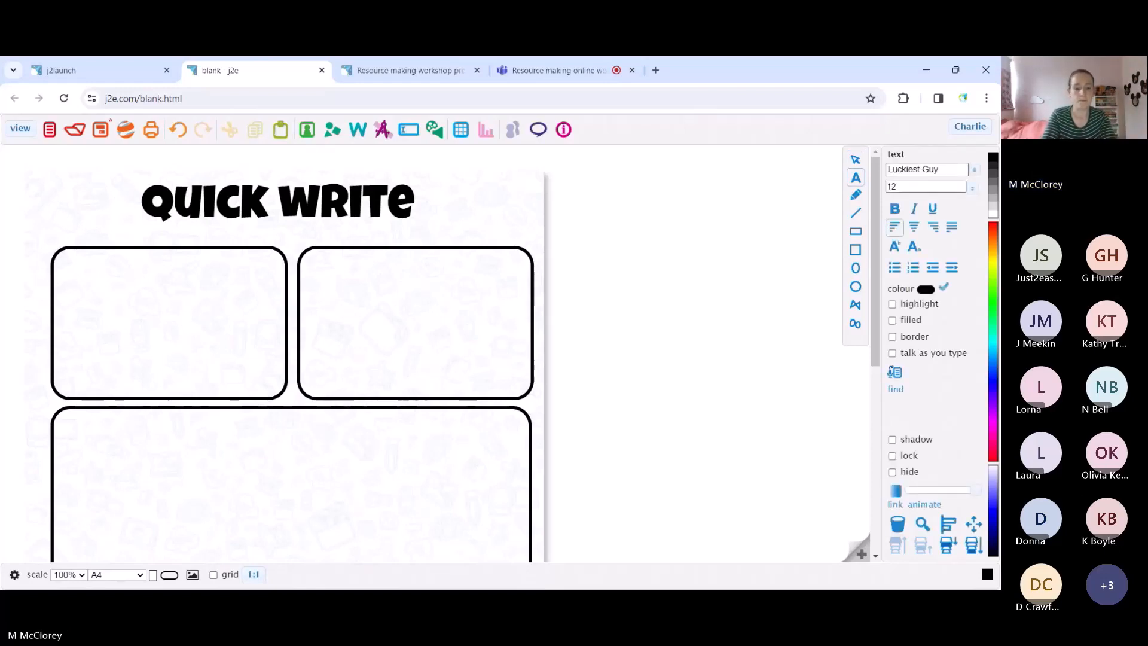
type("DESC")
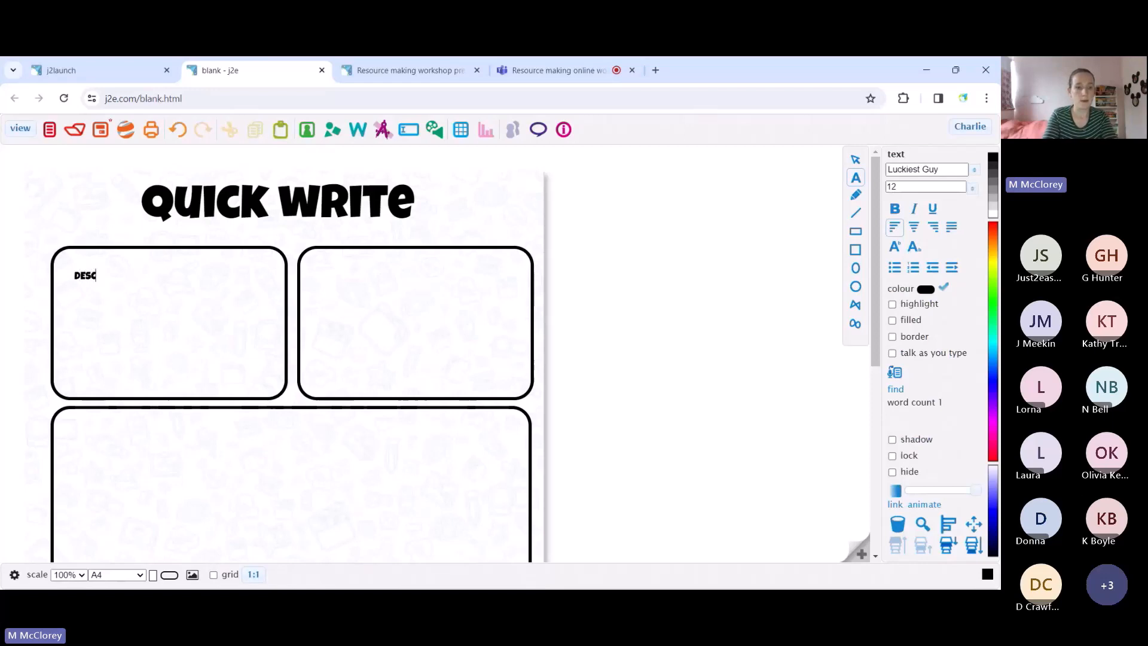
type("RIBE")
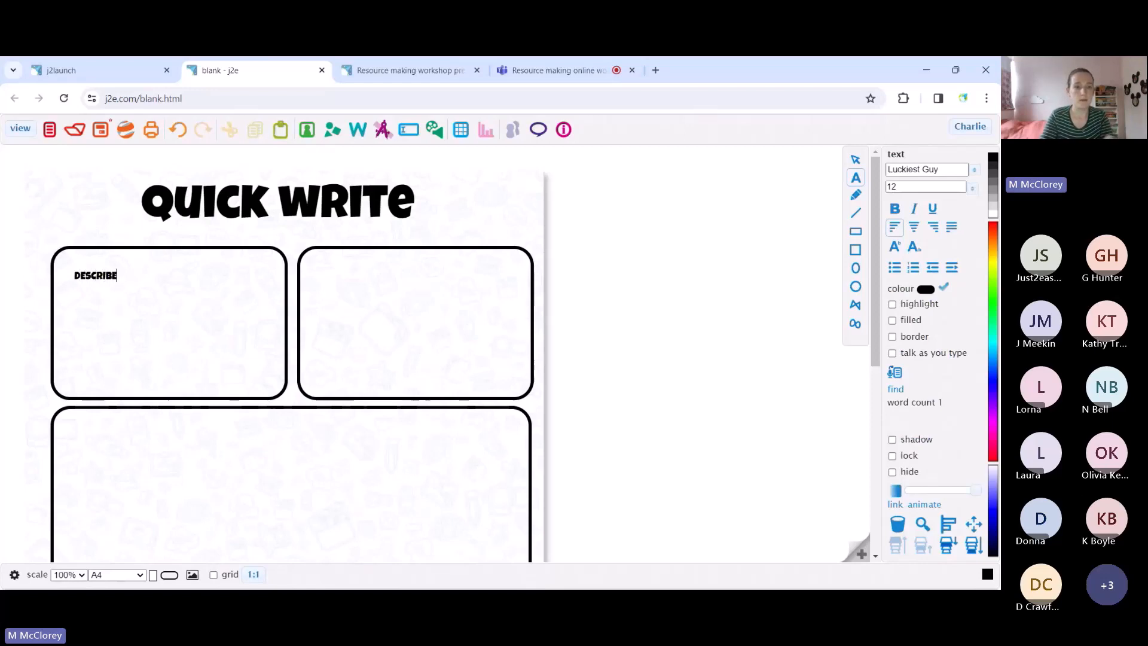
left_click(84, 277)
left_click_drag(120, 277, 221, 312)
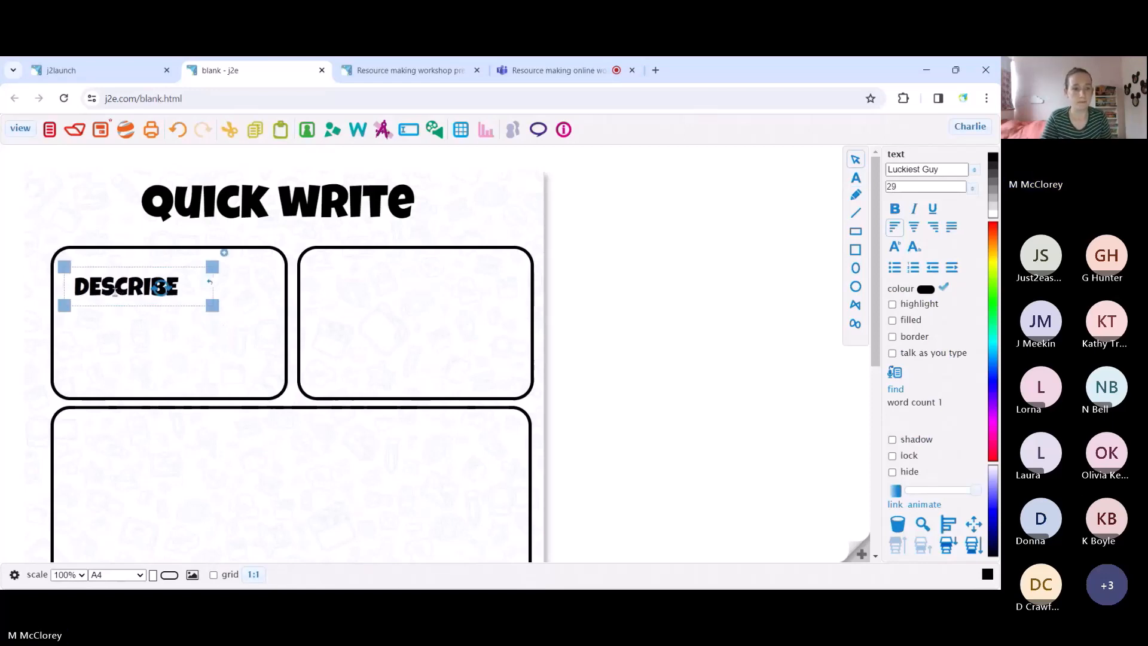
left_click_drag(107, 277, 104, 274)
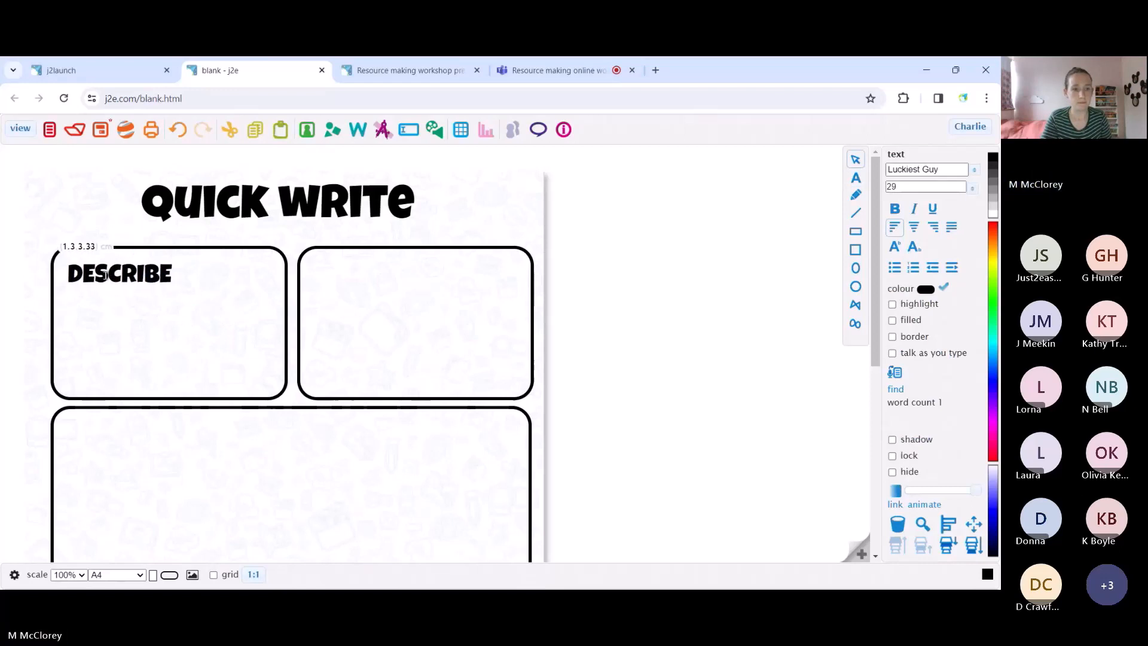
Add the text "a perfect Sunday morning" in the Lexend font below the DESCRIBE heading
left_click(71, 306)
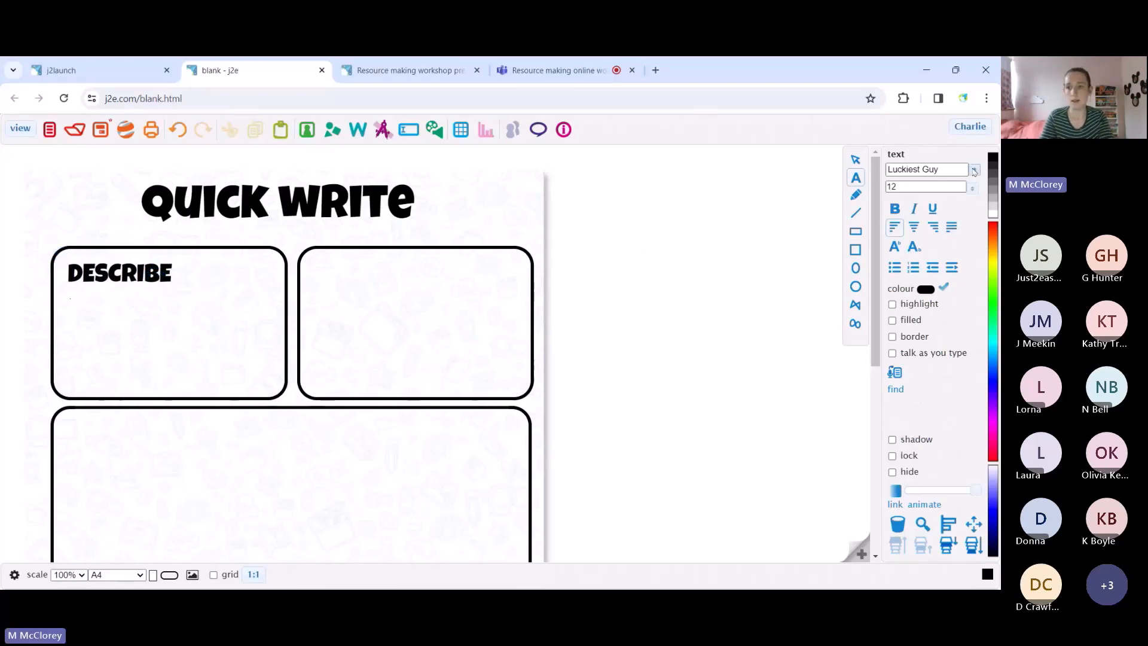
left_click(974, 170)
left_click(901, 293)
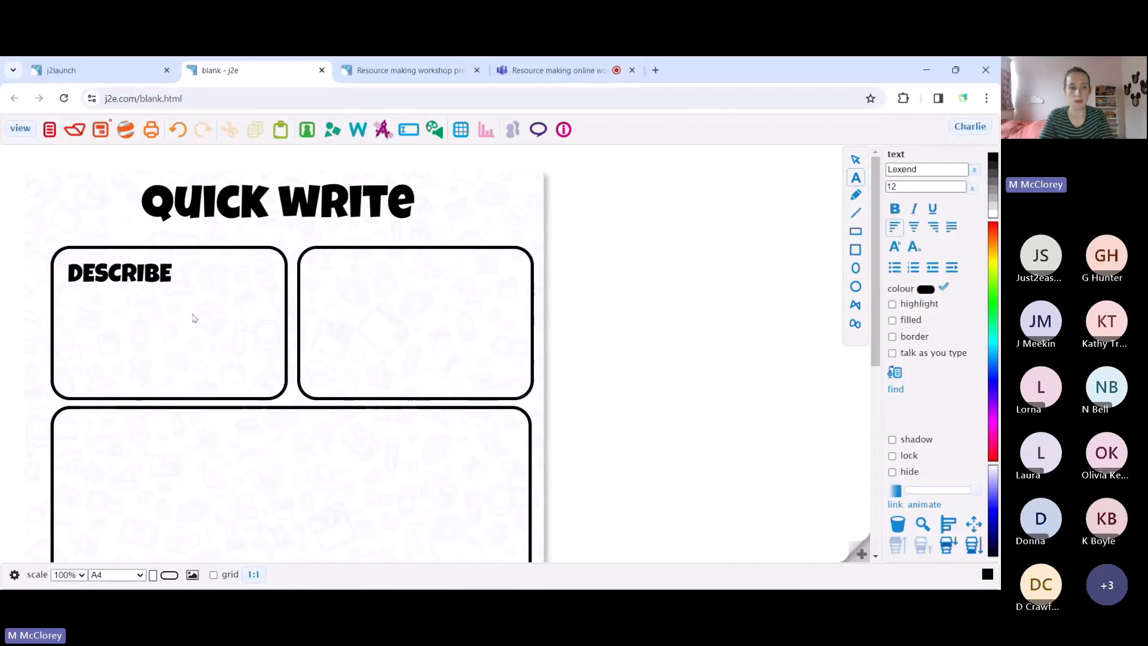
type("A PE")
key("BackSpace")
key("BackSpace")
key("BackSpace")
key("BackSpace")
type("a")
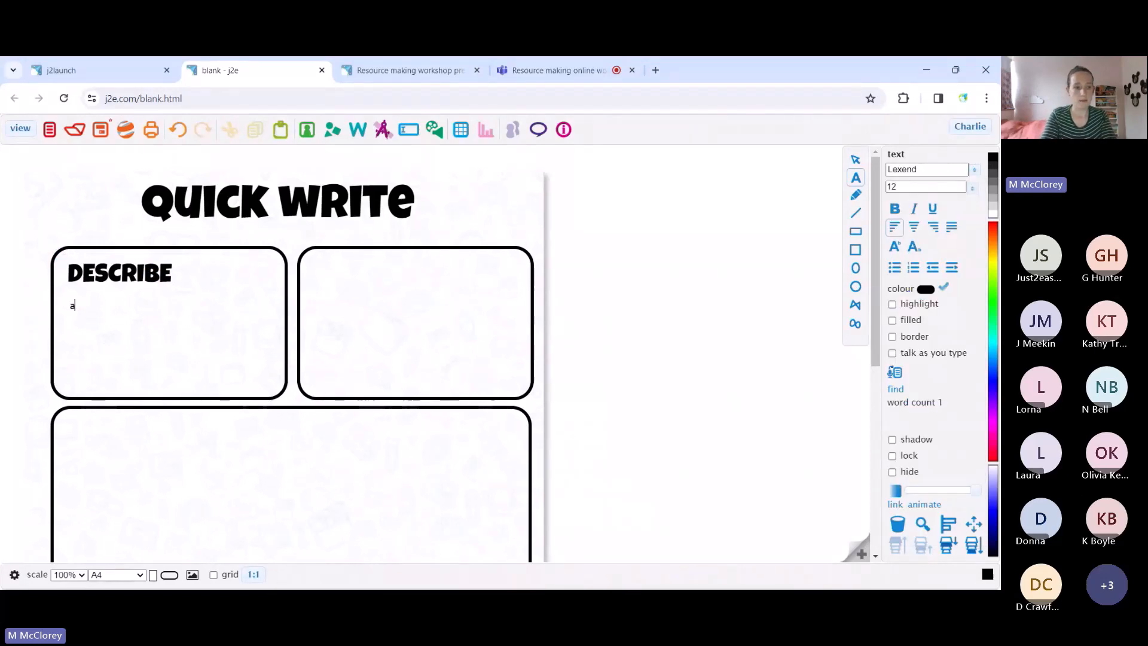
type(" perfect S")
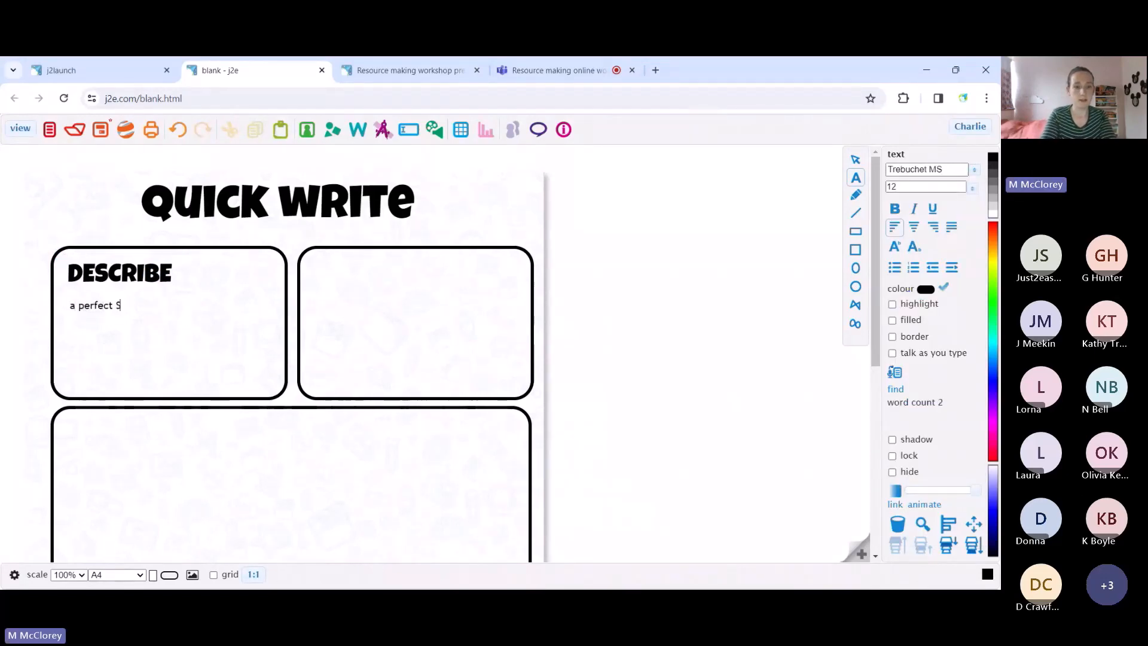
type("unday mo")
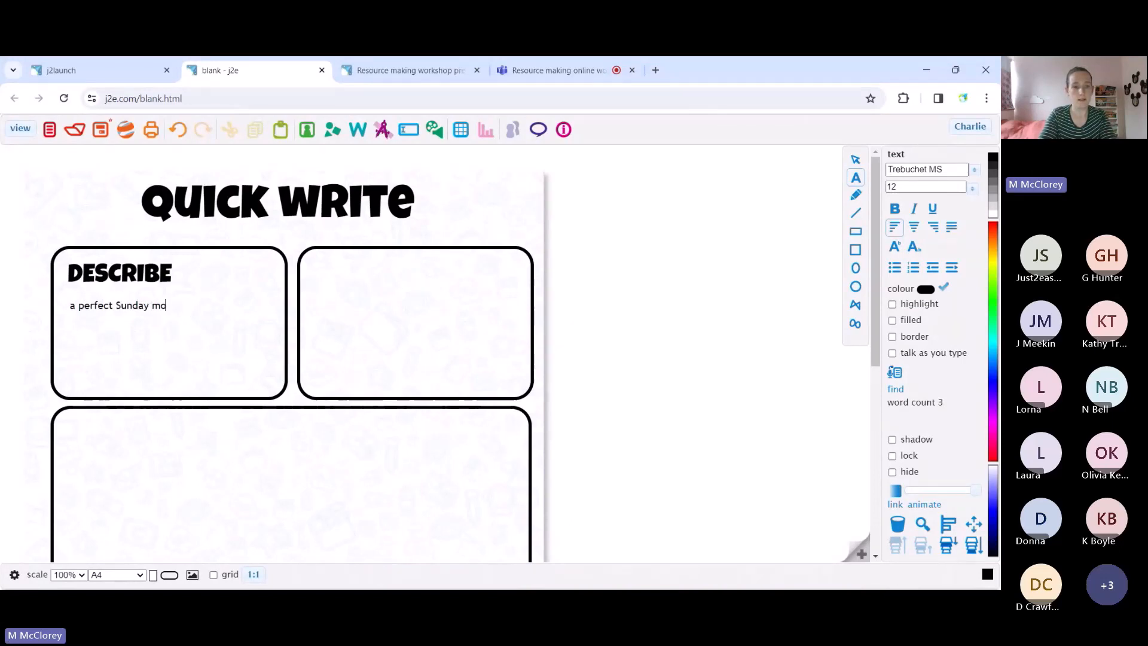
type("rning")
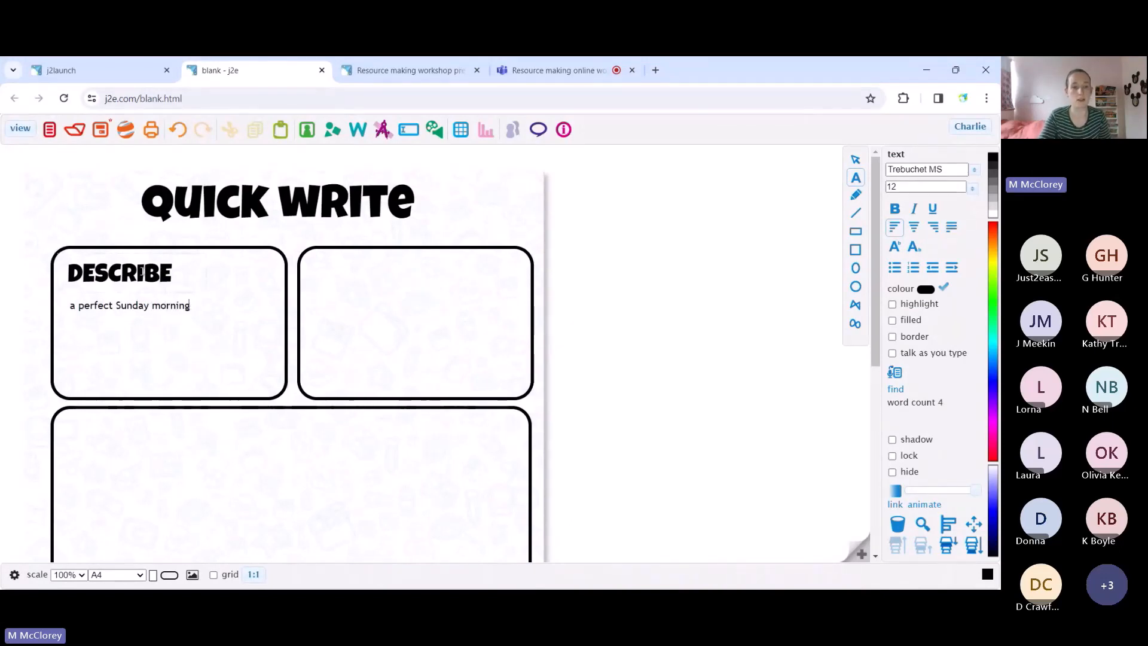
Enlarge the Sunday morning text to size 20, move it closer under the heading and end it with a full stop
left_click(150, 305)
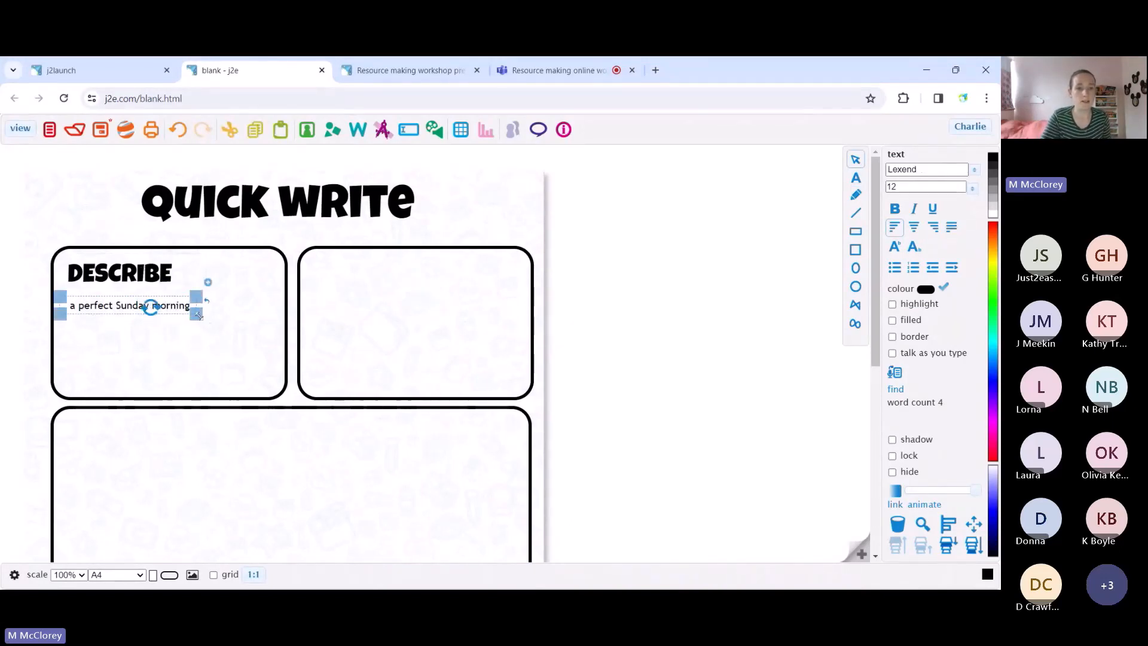
left_click_drag(198, 315, 301, 355)
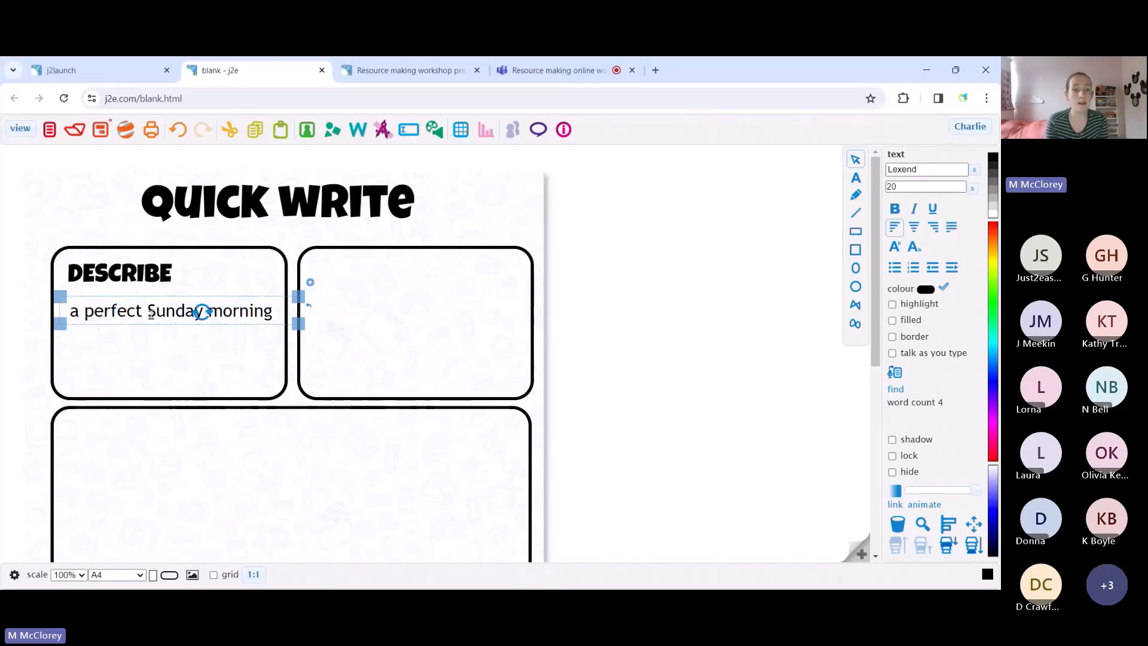
left_click_drag(154, 311, 151, 307)
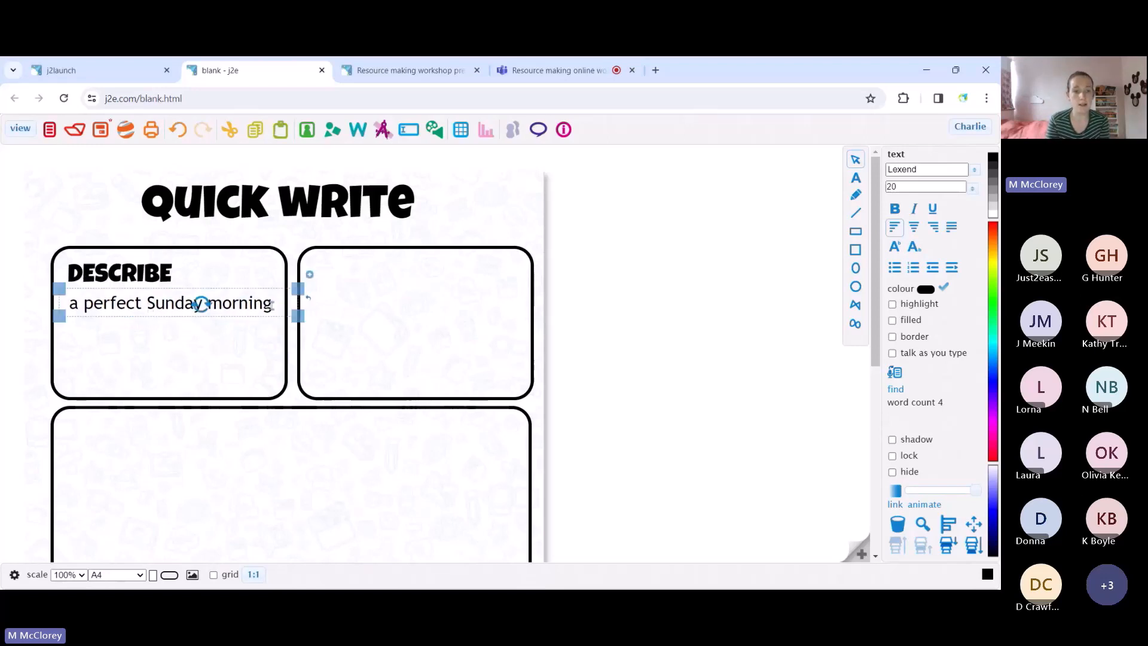
left_click(272, 305)
type(".")
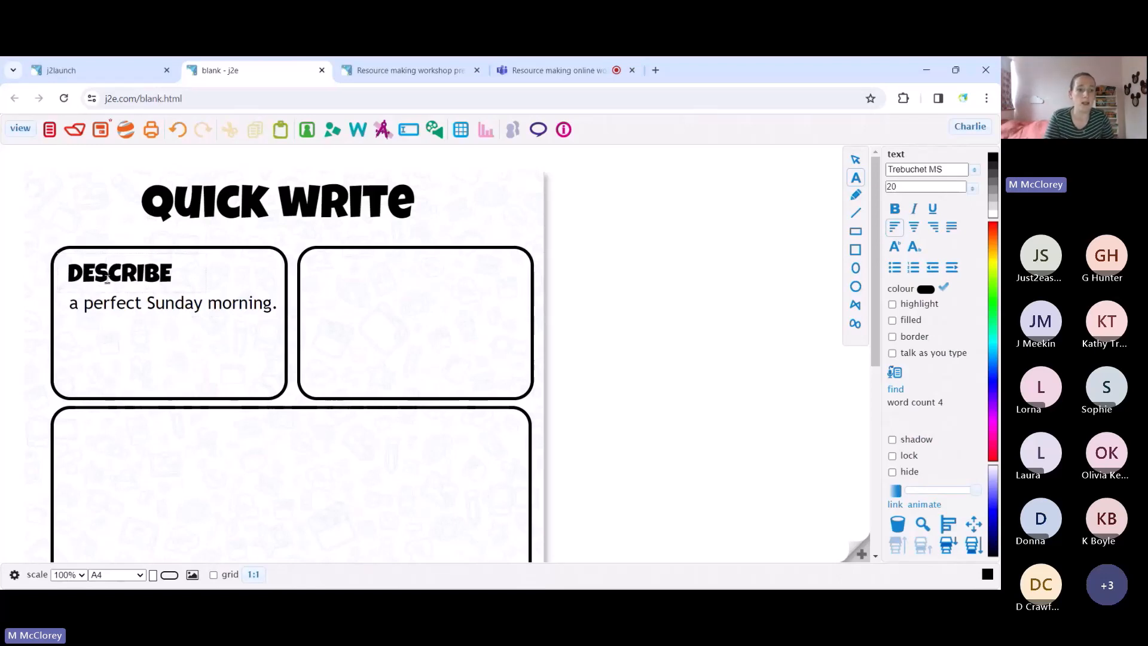
Record a sound clip and attach it to the text "a perfect Sunday morning."
left_click_drag(69, 303, 272, 304)
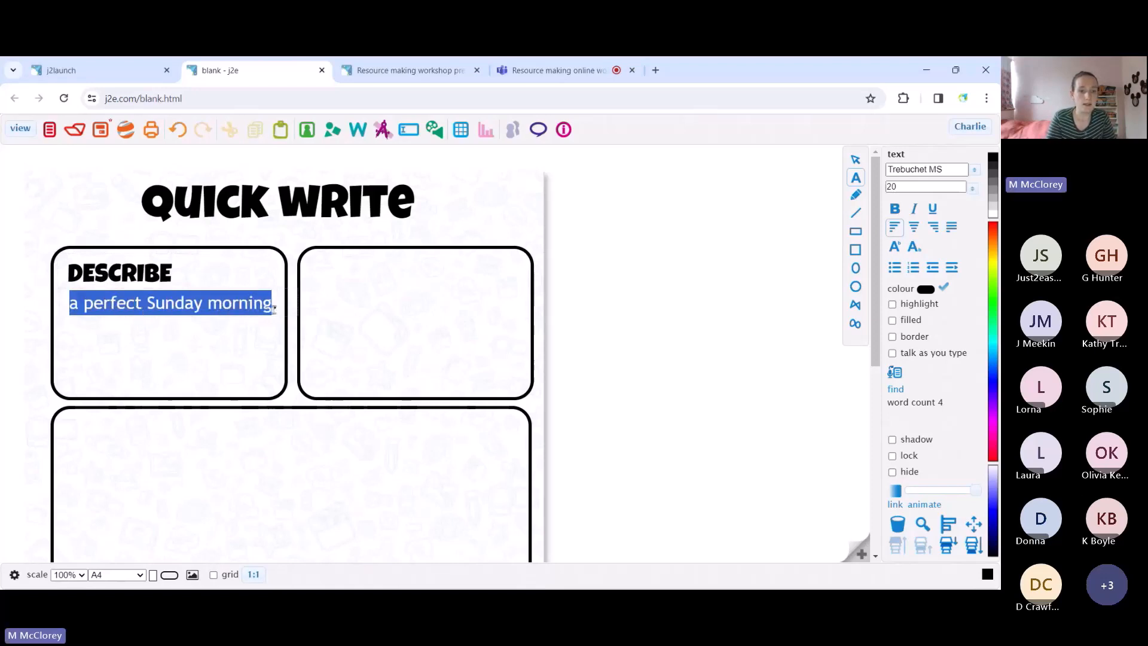
left_click(248, 338)
double_click(211, 304)
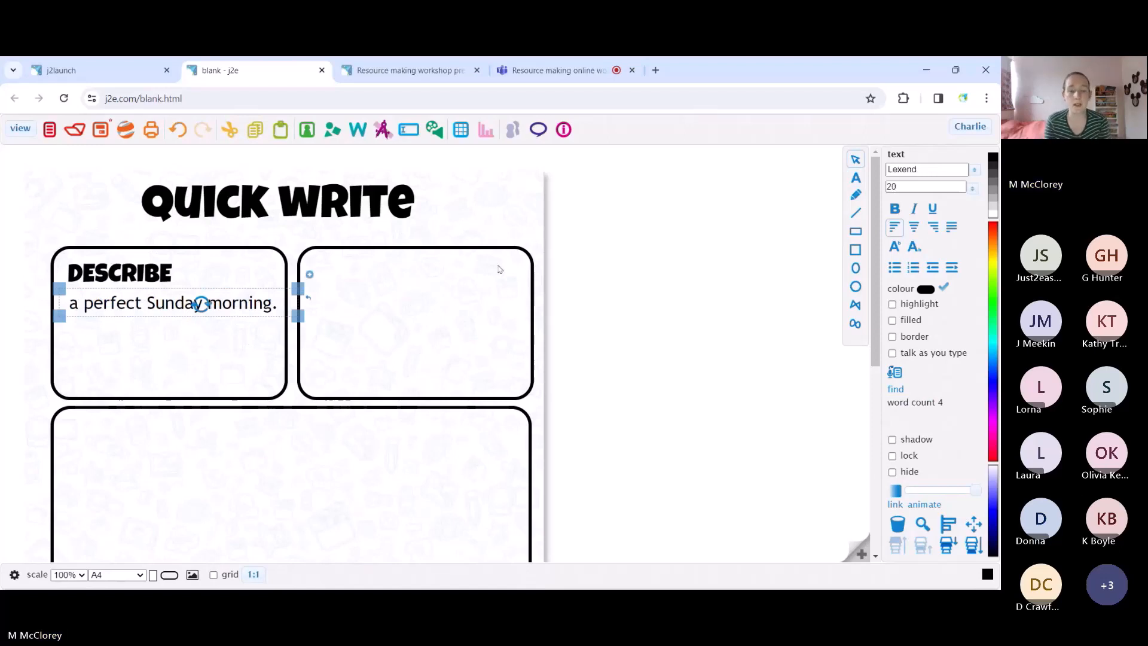
left_click(437, 138)
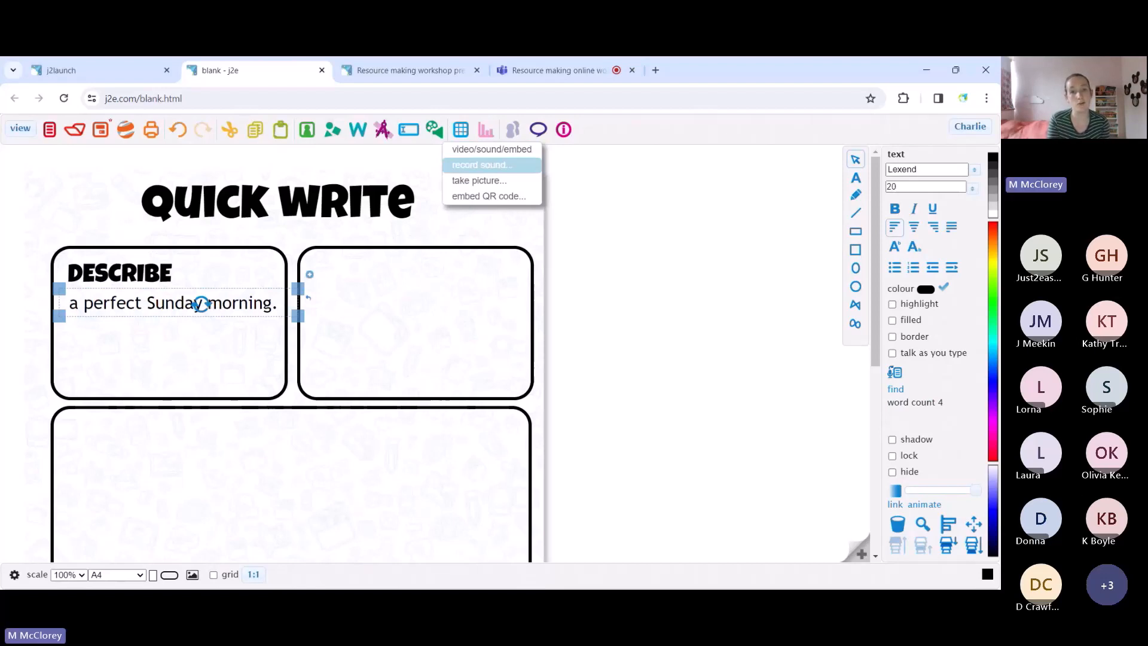
left_click(473, 165)
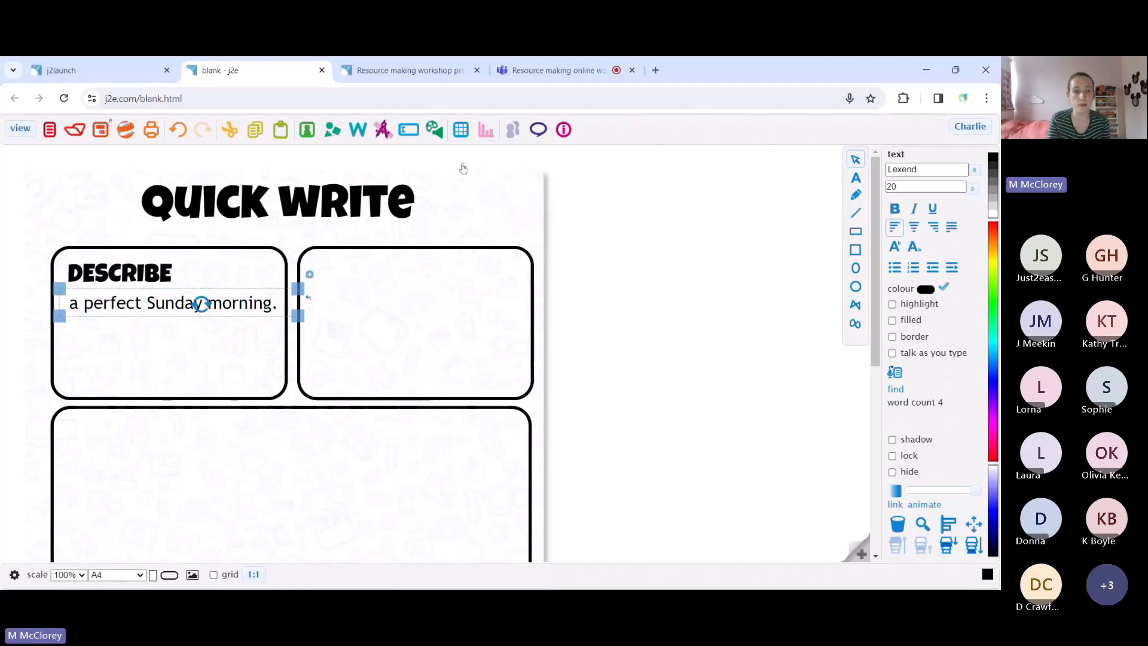
left_click(507, 257)
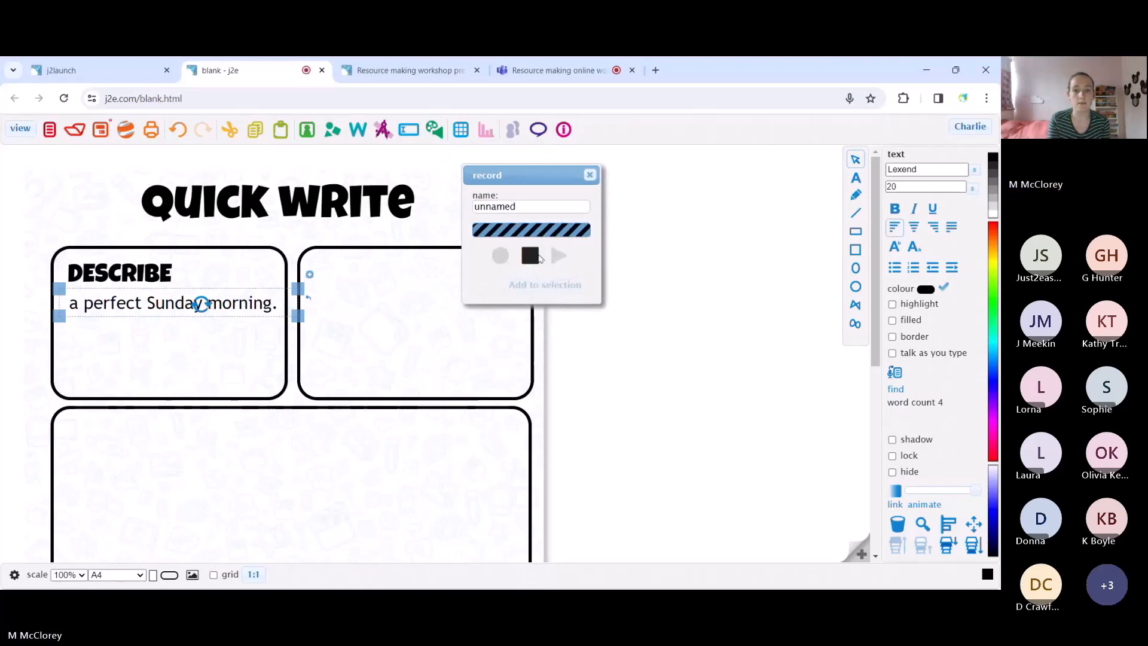
left_click(532, 258)
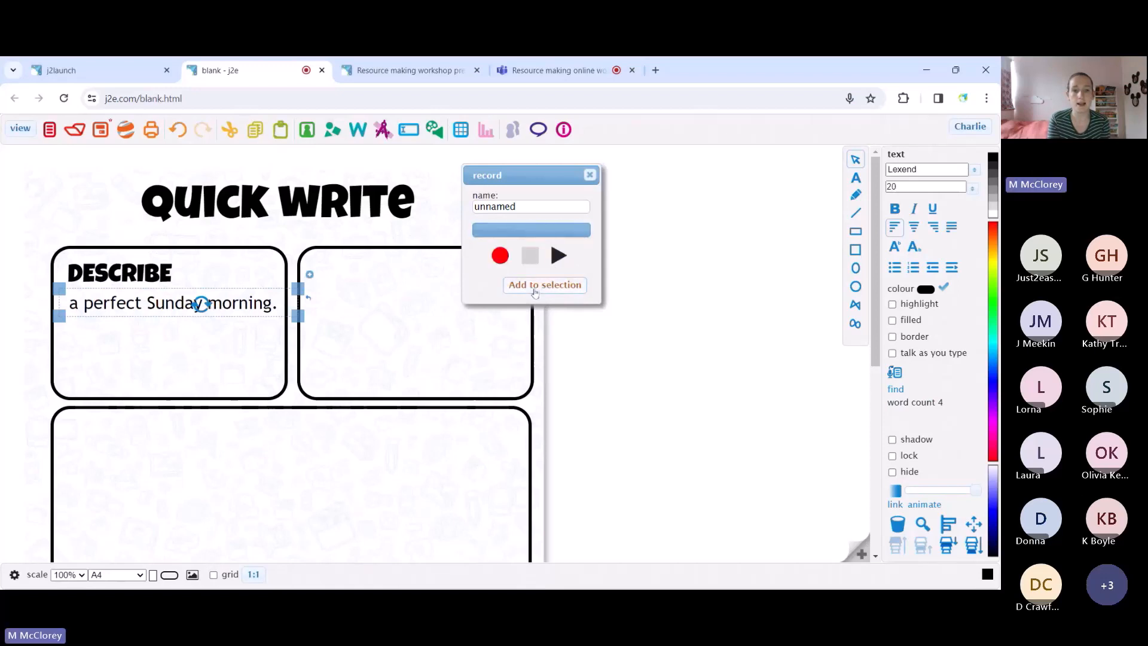
left_click(520, 284)
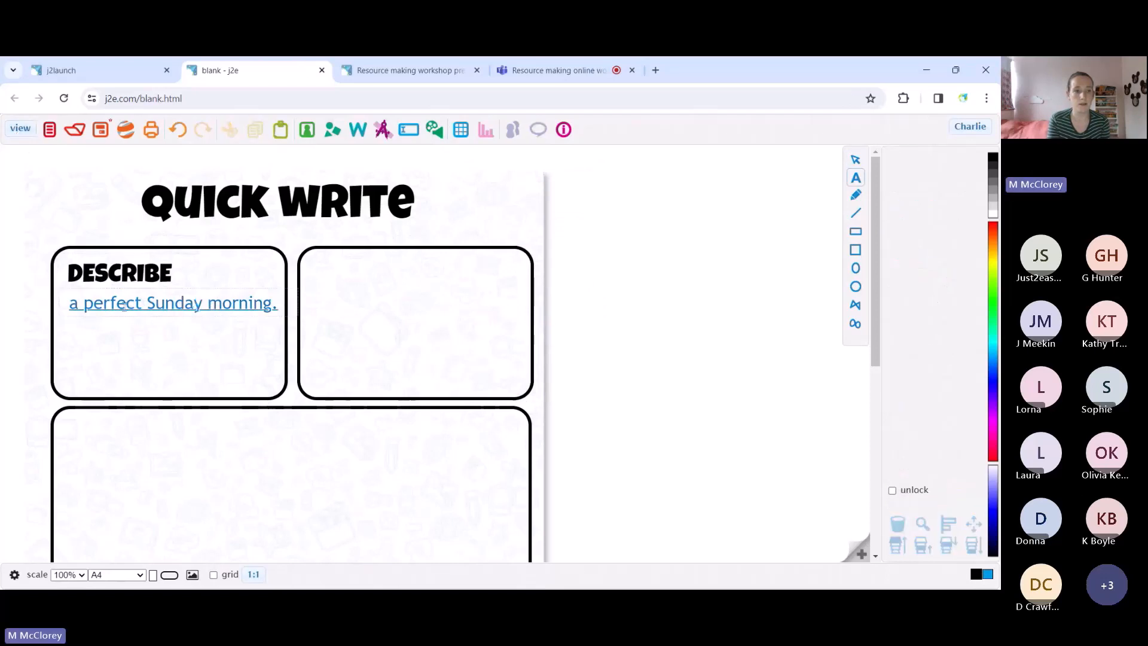
Preview the worksheet in view mode, play the sound linked to the Sunday morning text and return to editing
left_click(21, 127)
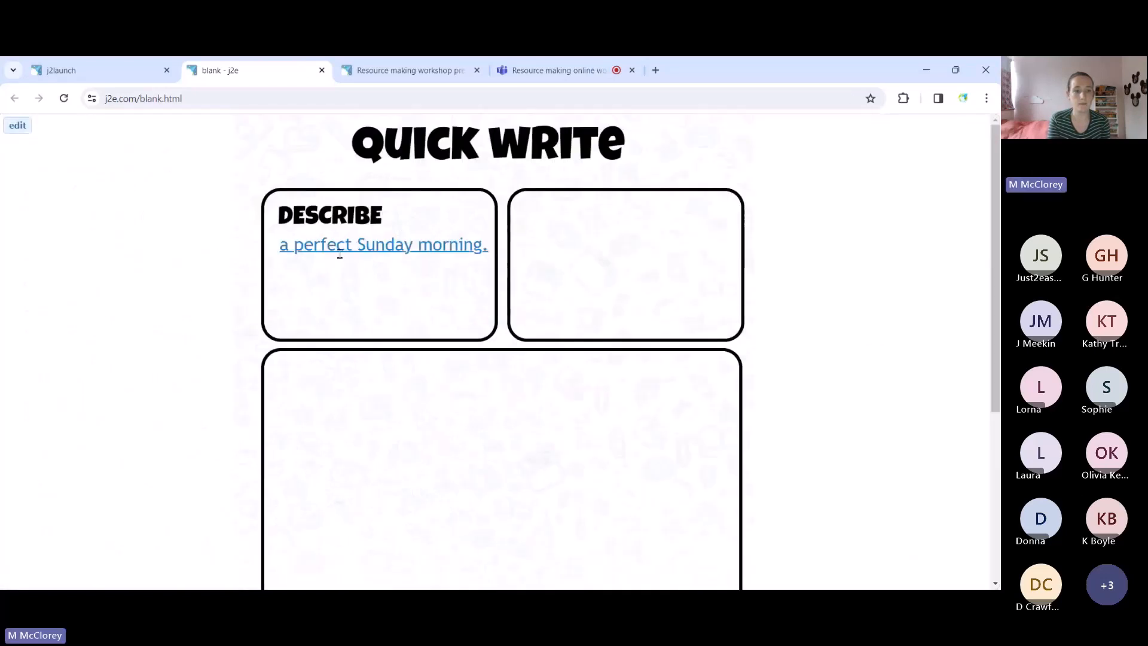
left_click(340, 252)
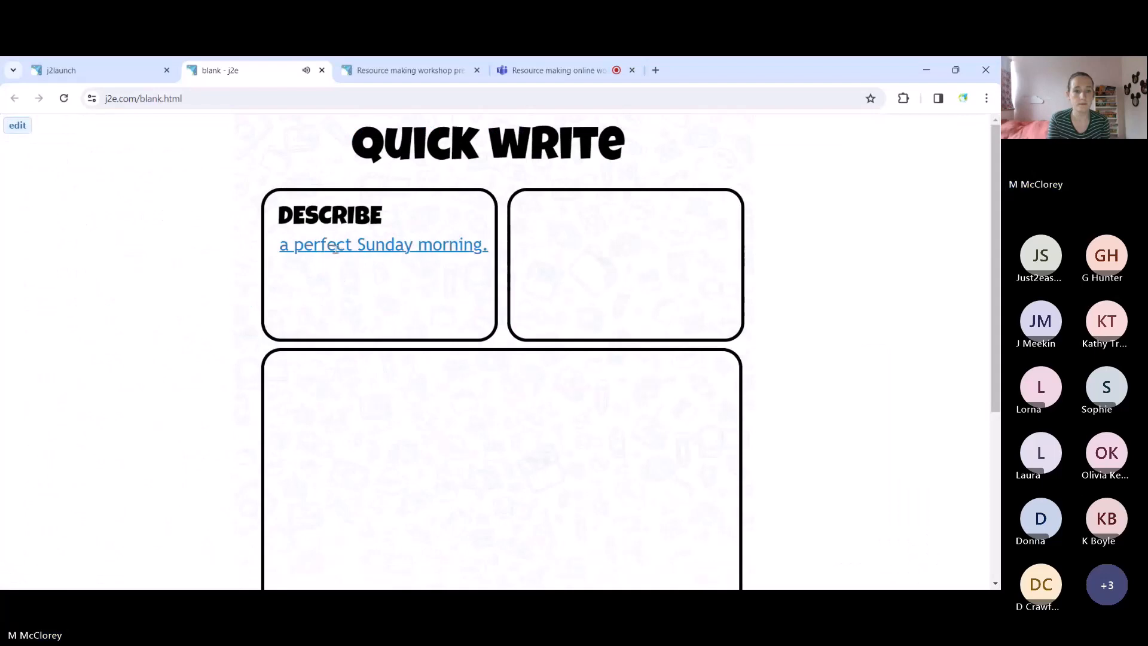
left_click(18, 127)
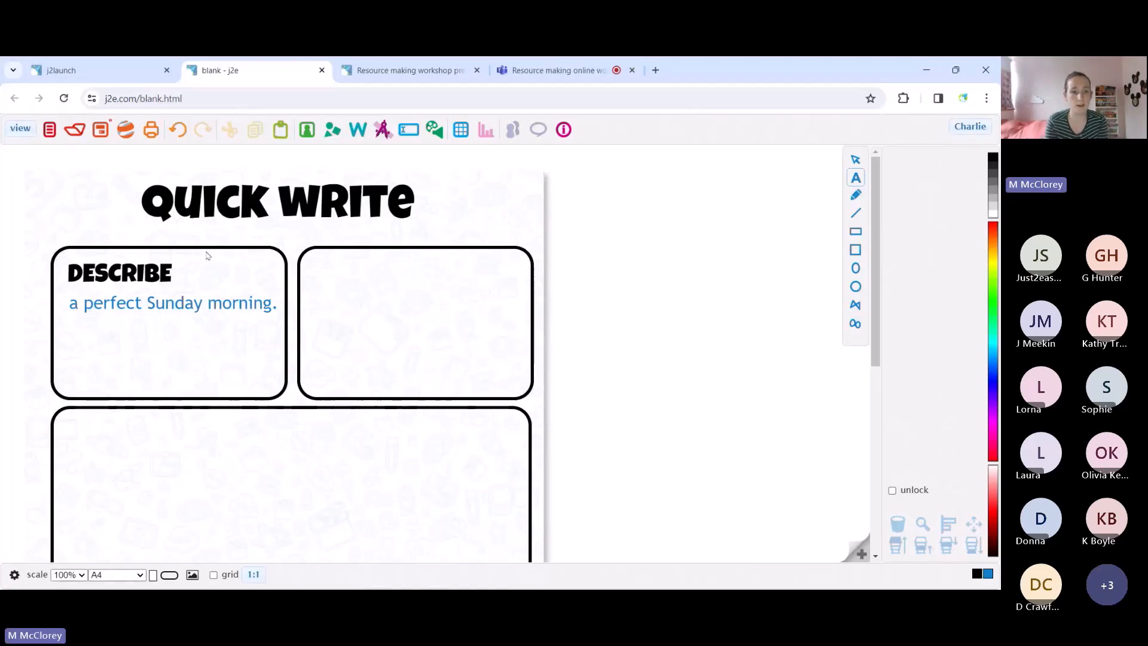
Unlock the locked objects, select the left rounded box and lock it again
left_click(892, 491)
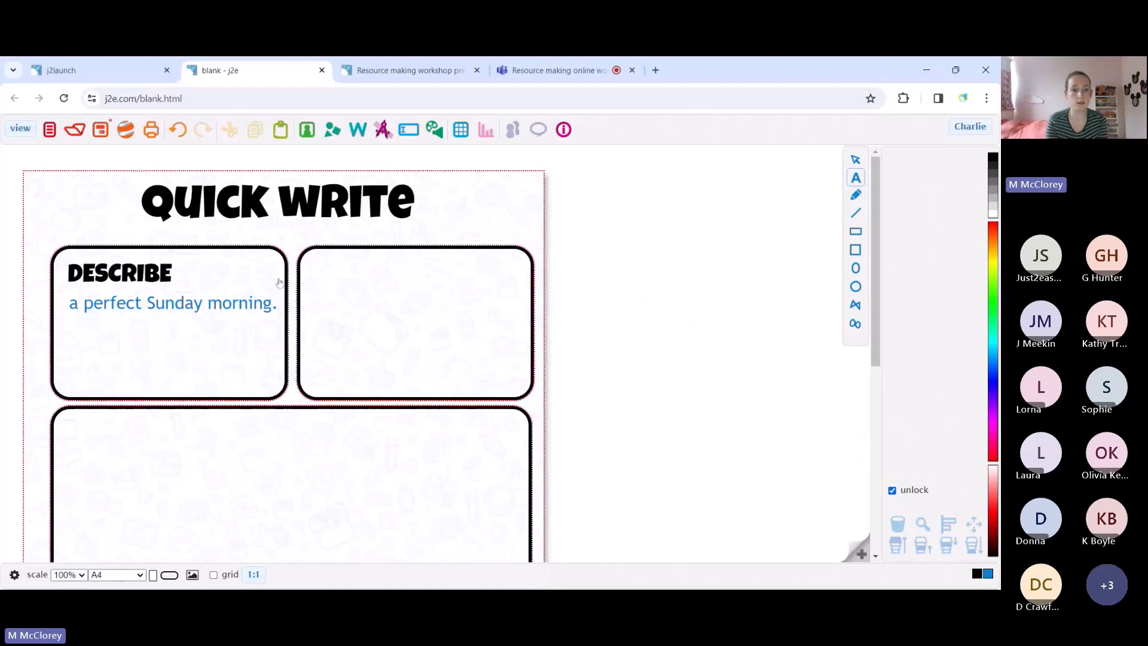
left_click(268, 251)
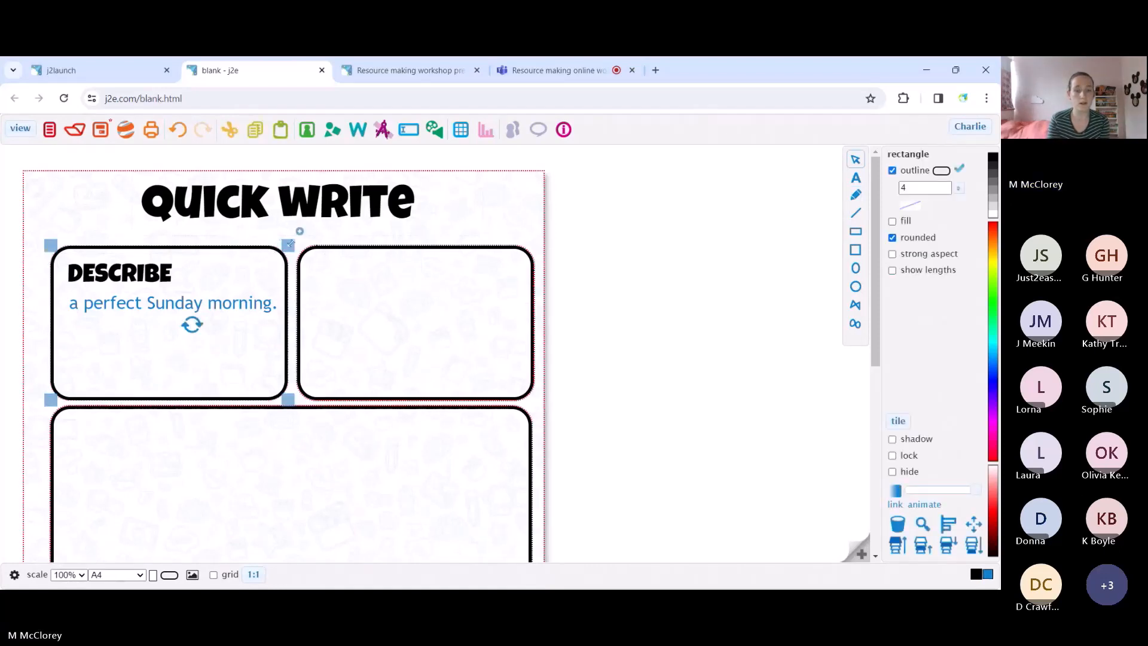
left_click(892, 455)
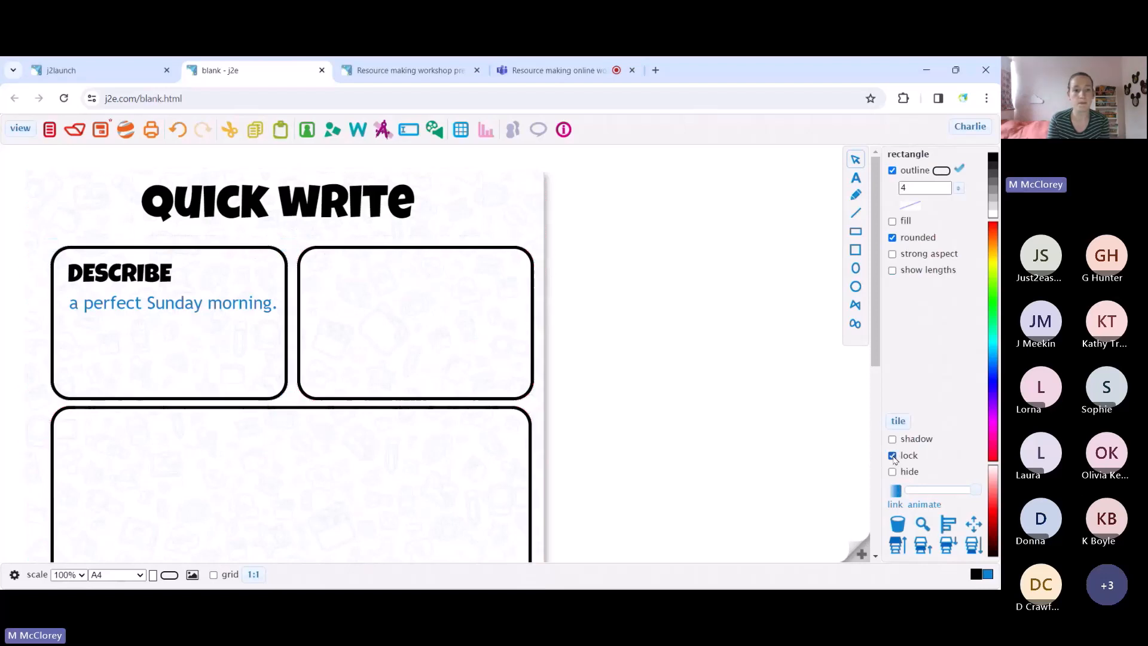
left_click(277, 248)
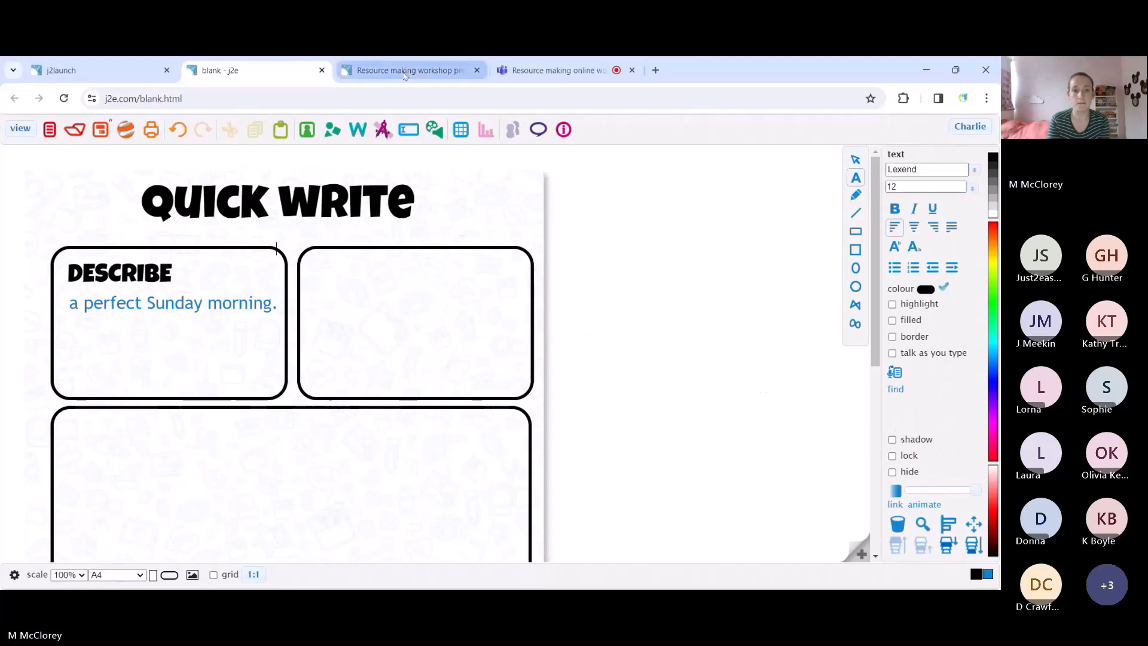
Check the example slide and add the heading "Remember" in Luckiest Guy at about size 27 to the upper right box
left_click(385, 62)
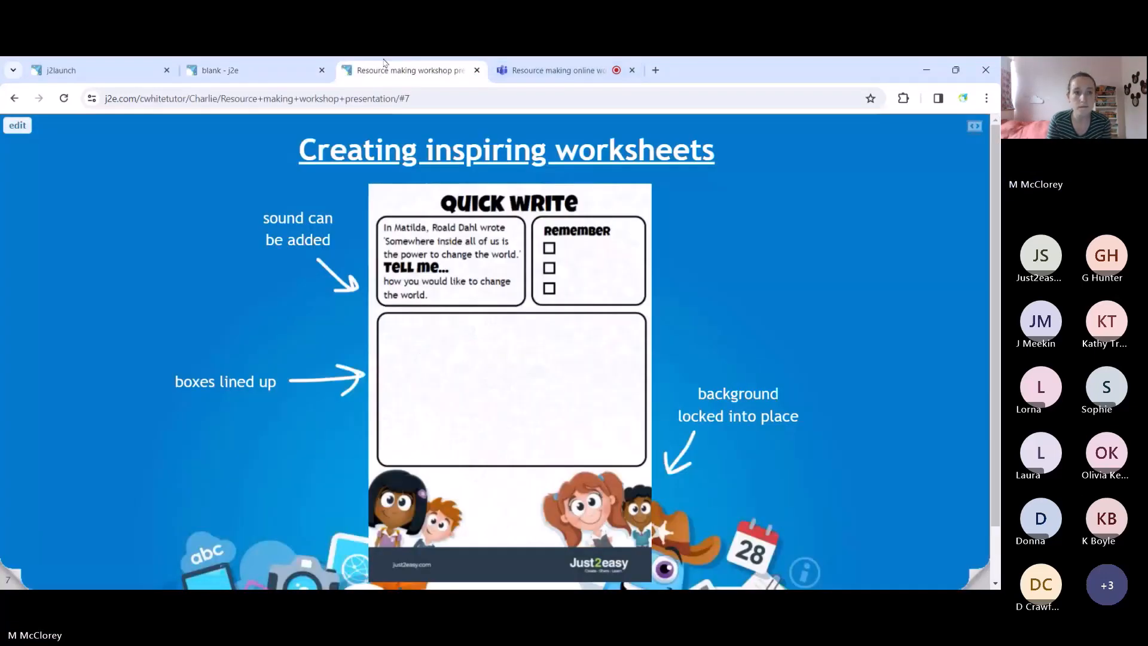
left_click(272, 71)
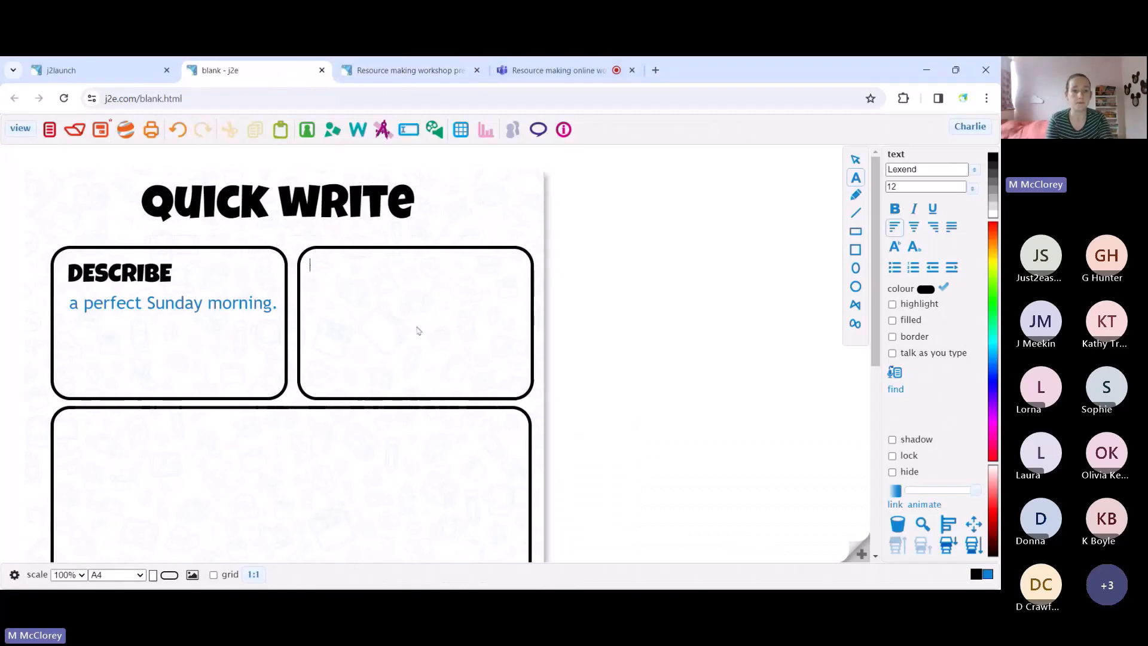
left_click(440, 341)
type("Remember")
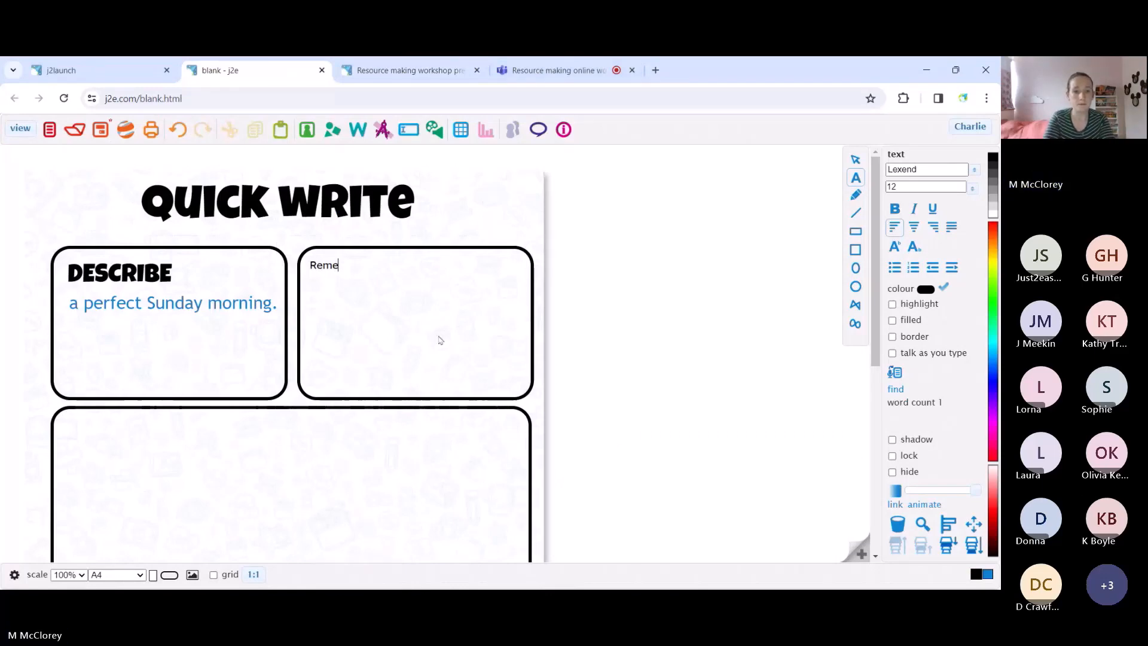
double_click(334, 267)
left_click(927, 169)
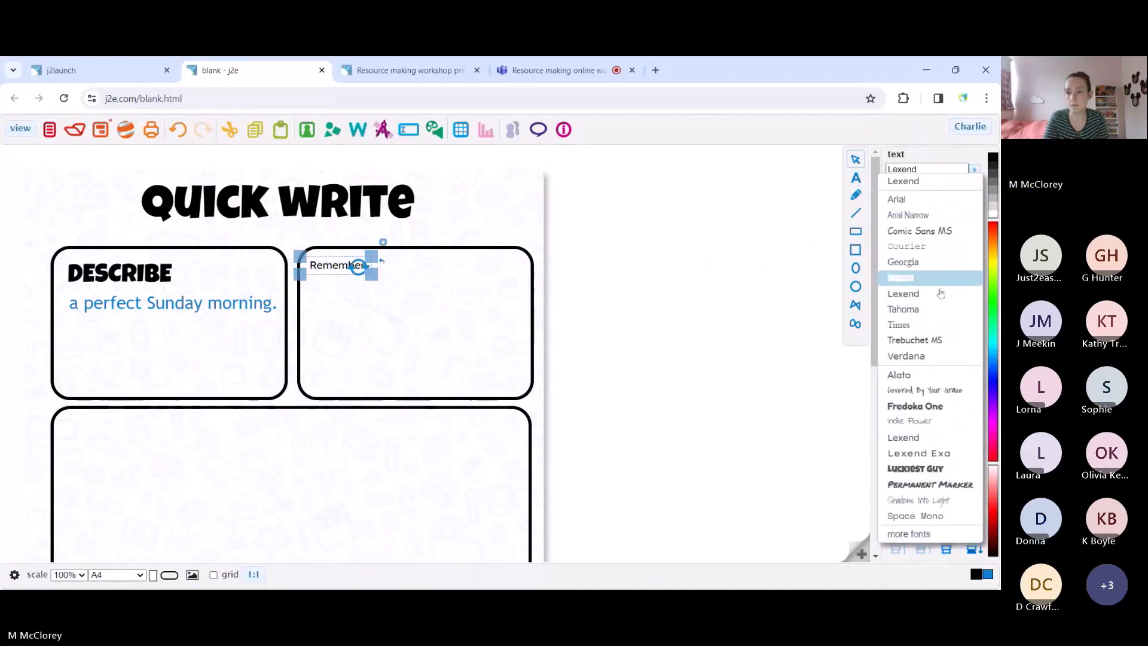
left_click(915, 469)
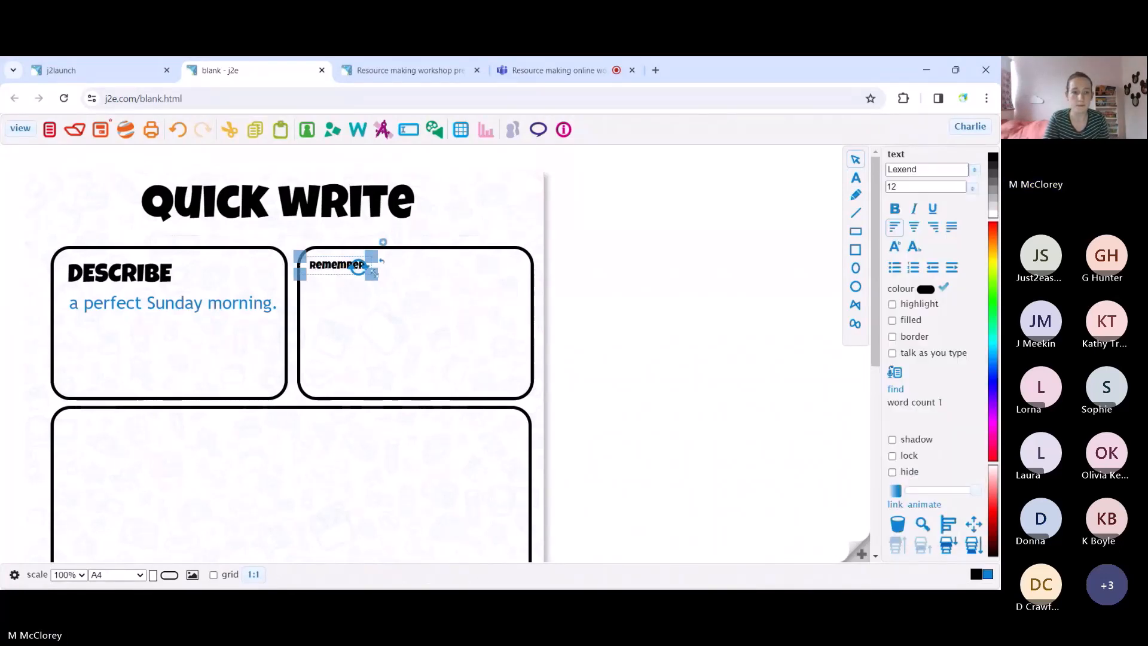
left_click_drag(371, 273, 466, 293)
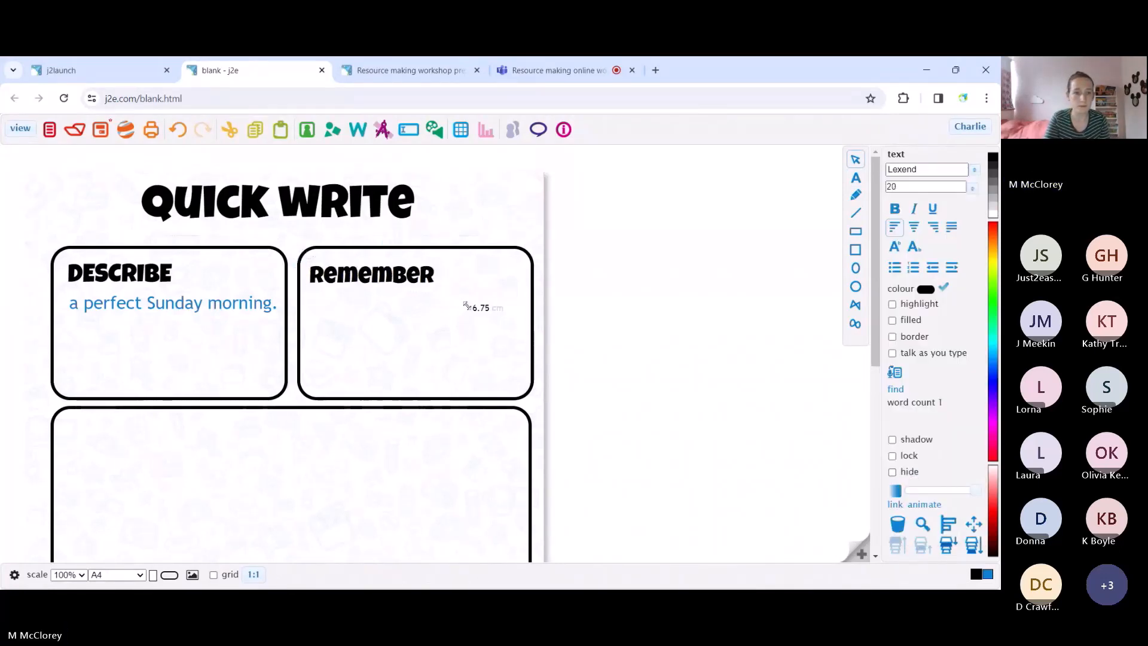
Check the DESCRIBE heading's font size and try to set the Remember heading to size 29
left_click(116, 259)
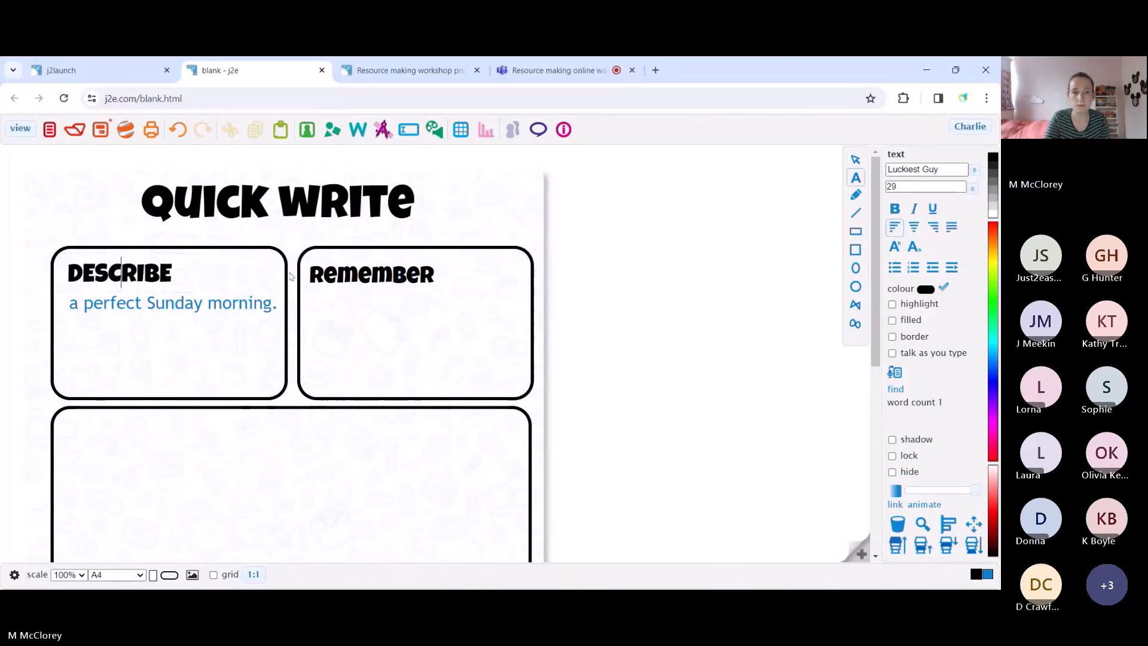
left_click(338, 275)
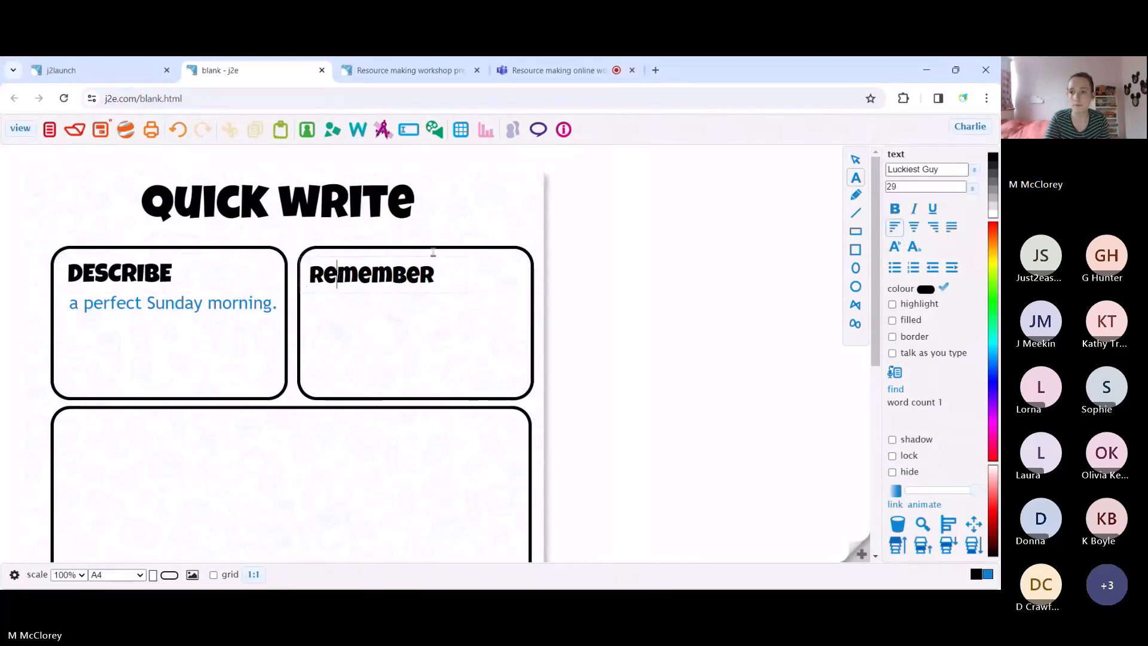
left_click(945, 186)
key("BackSpace")
key("BackSpace")
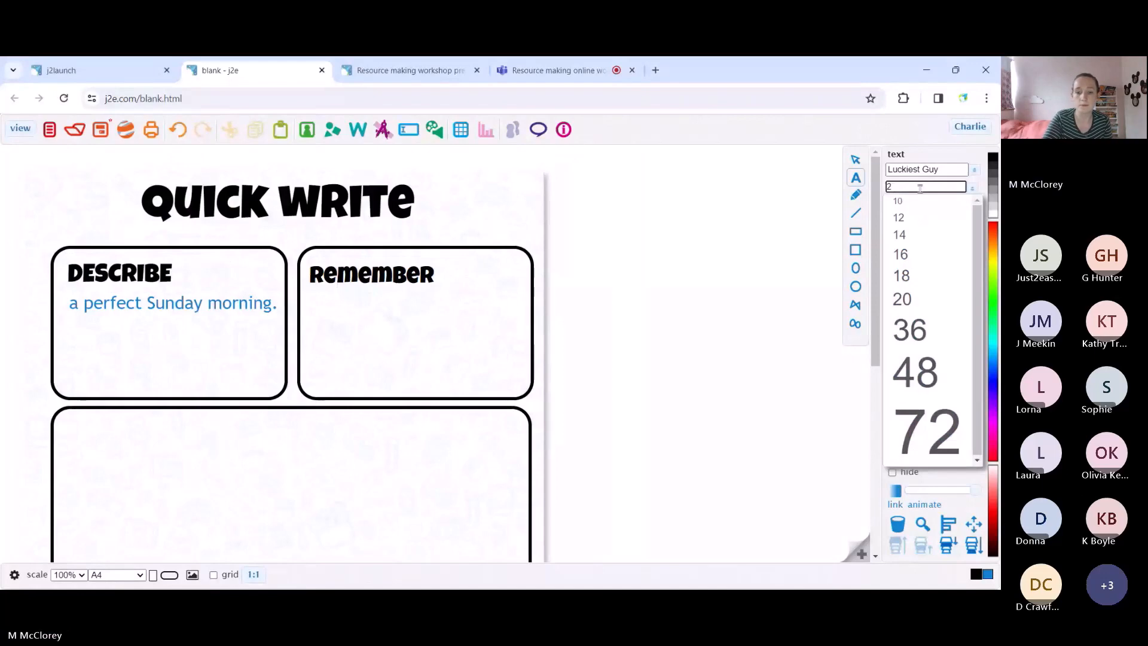
type("29")
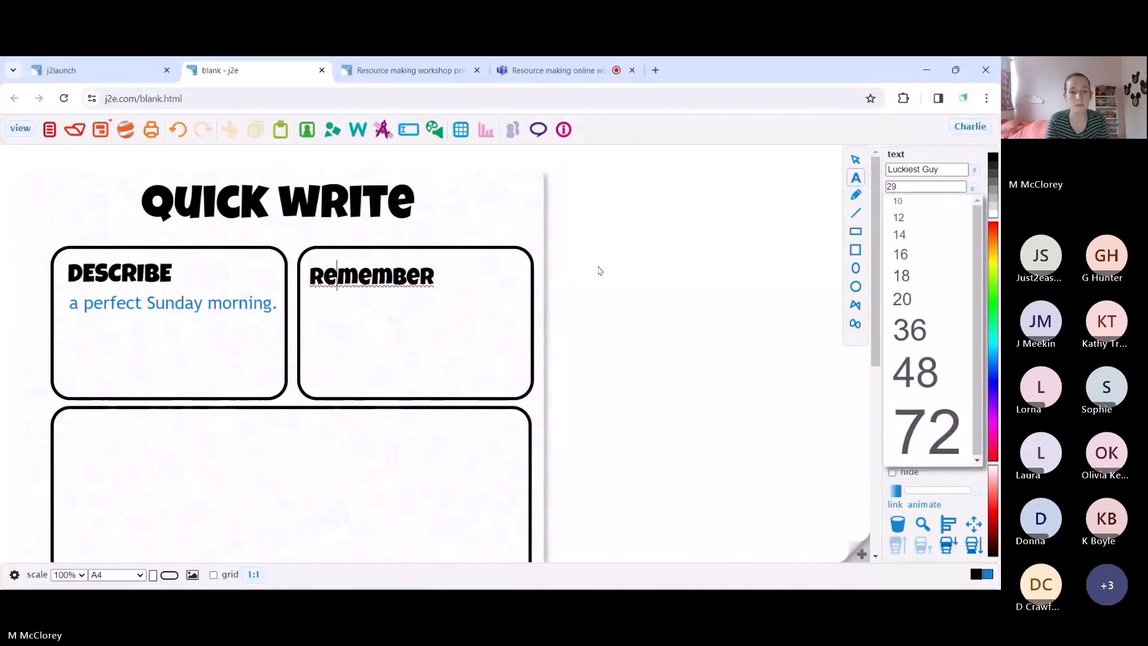
left_click(355, 274)
double_click(355, 274)
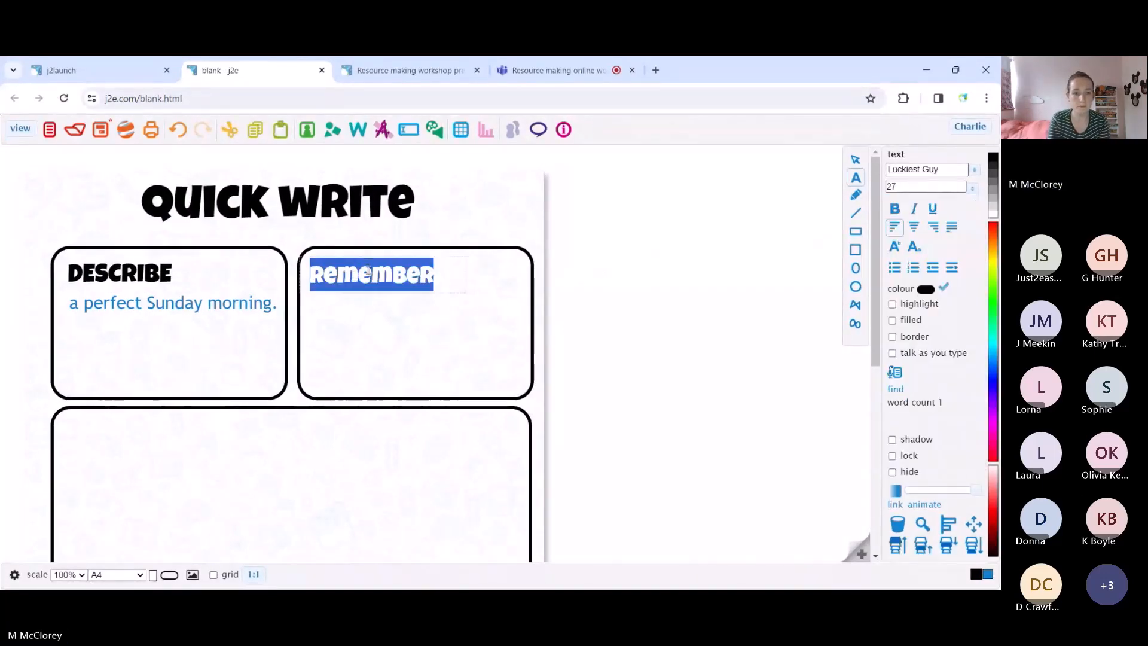
left_click_drag(367, 272, 375, 261)
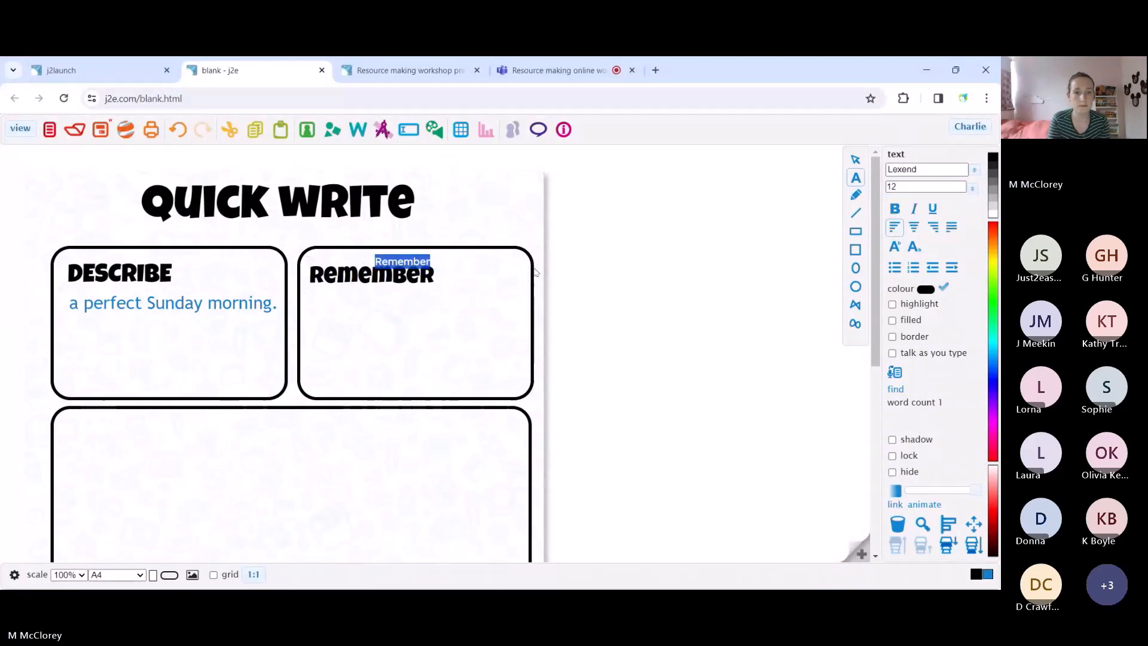
left_click(434, 258)
left_click(482, 261)
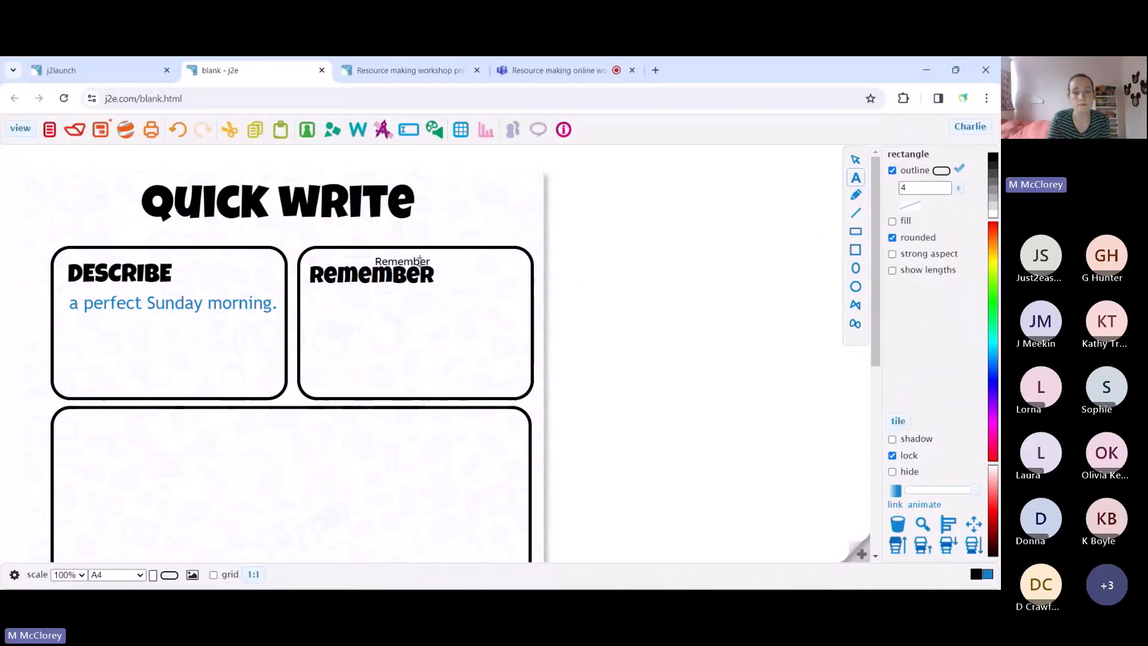
left_click(406, 261)
key("Escape")
key("Delete")
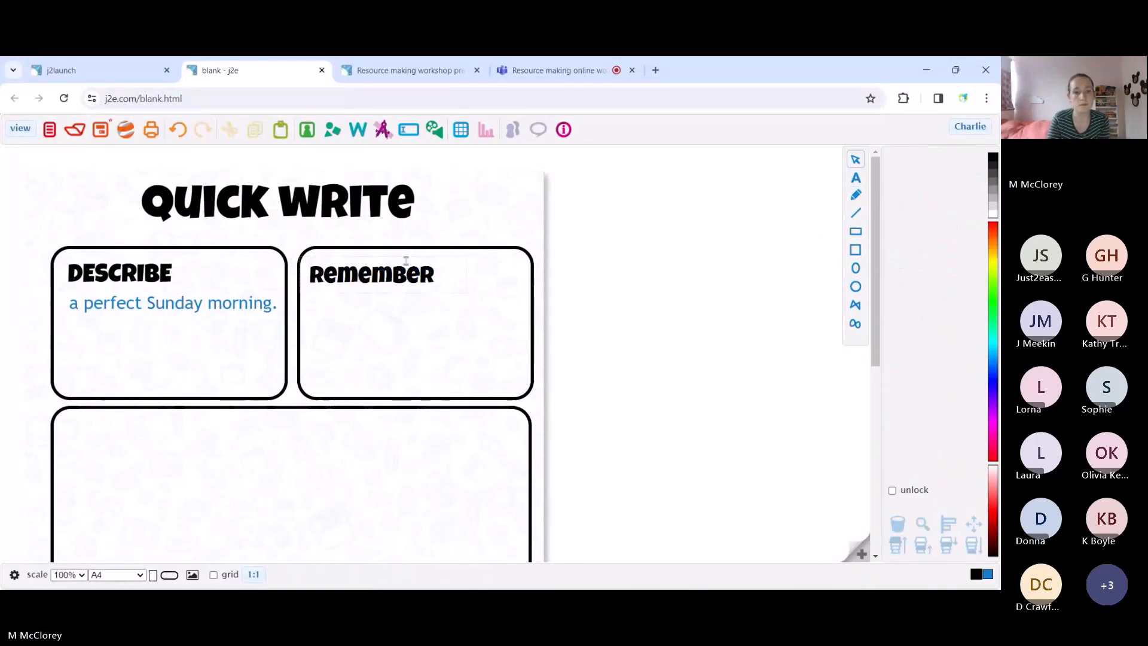
Move the Remember heading slightly higher inside the upper right box
double_click(395, 273)
key("Escape")
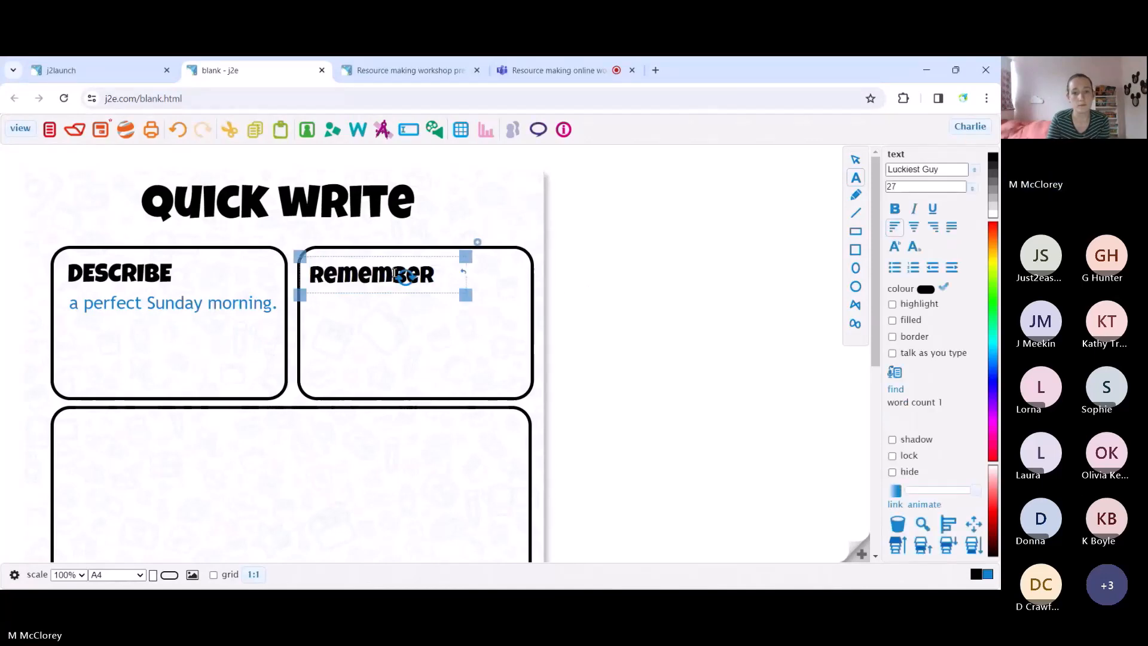
left_click_drag(366, 272, 365, 267)
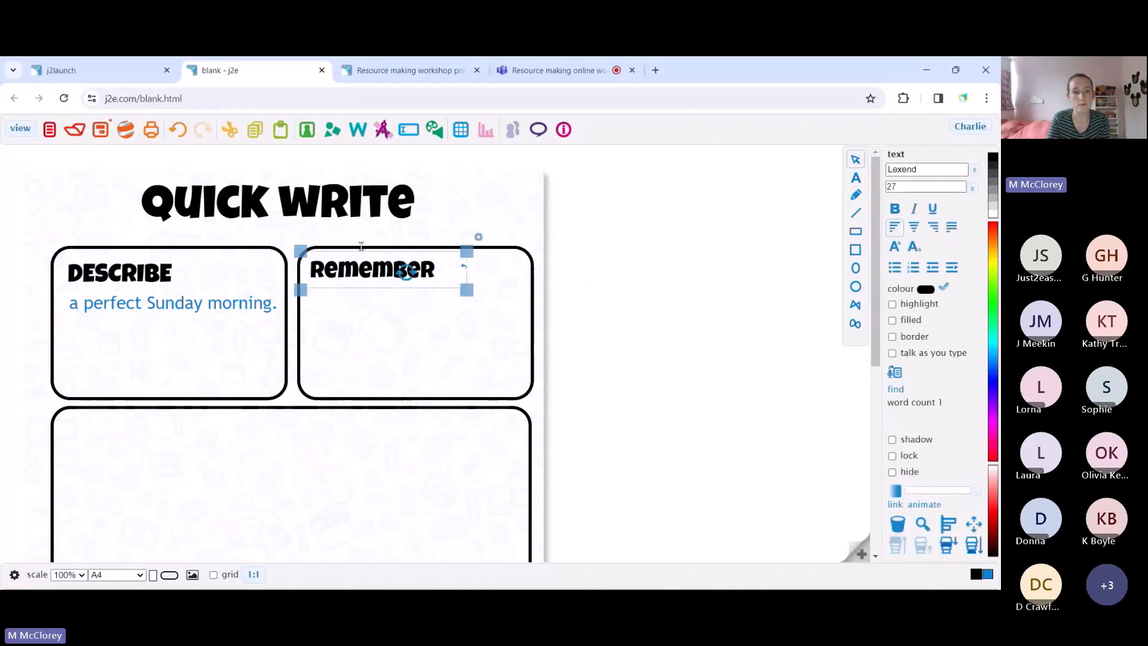
Draw an unfilled square about 1 cm wide under the start of the Remember heading as a checkbox
left_click(856, 250)
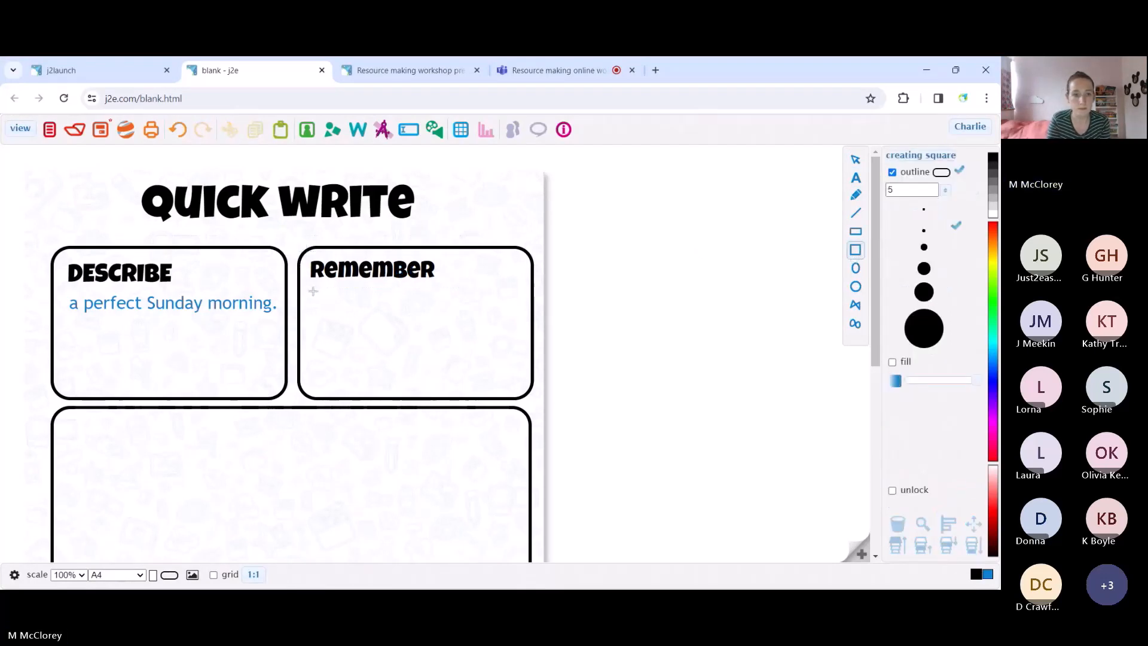
left_click_drag(313, 291, 337, 314)
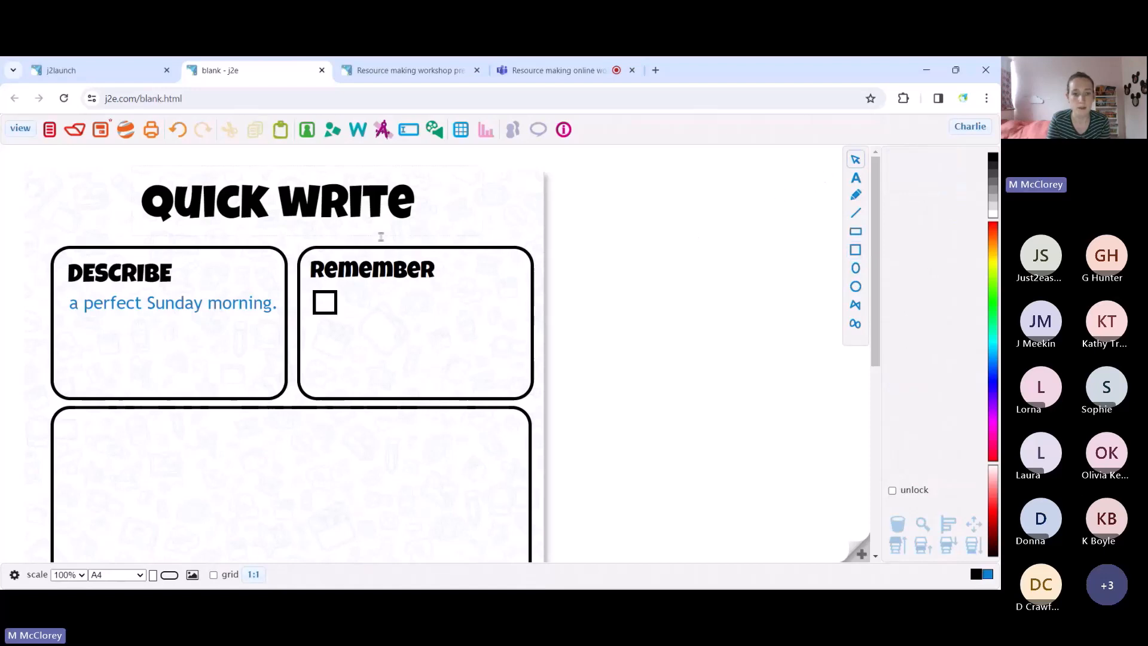
left_click(328, 312)
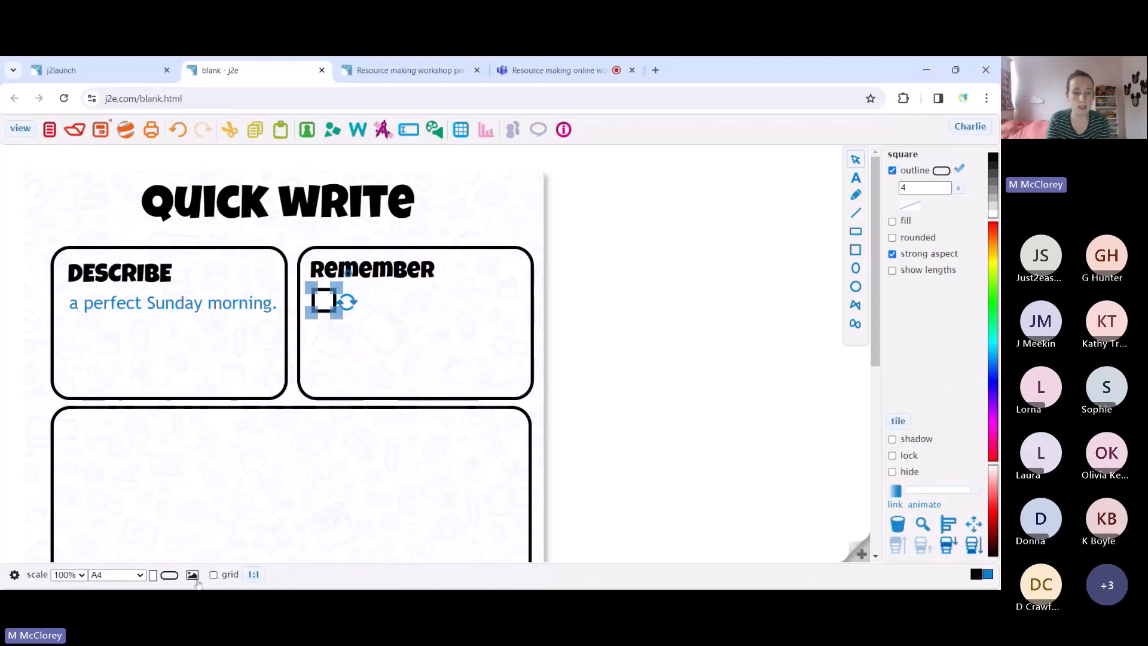
Show the grid, line the checkbox square up under the Remember heading and place a copy directly below it
left_click(214, 574)
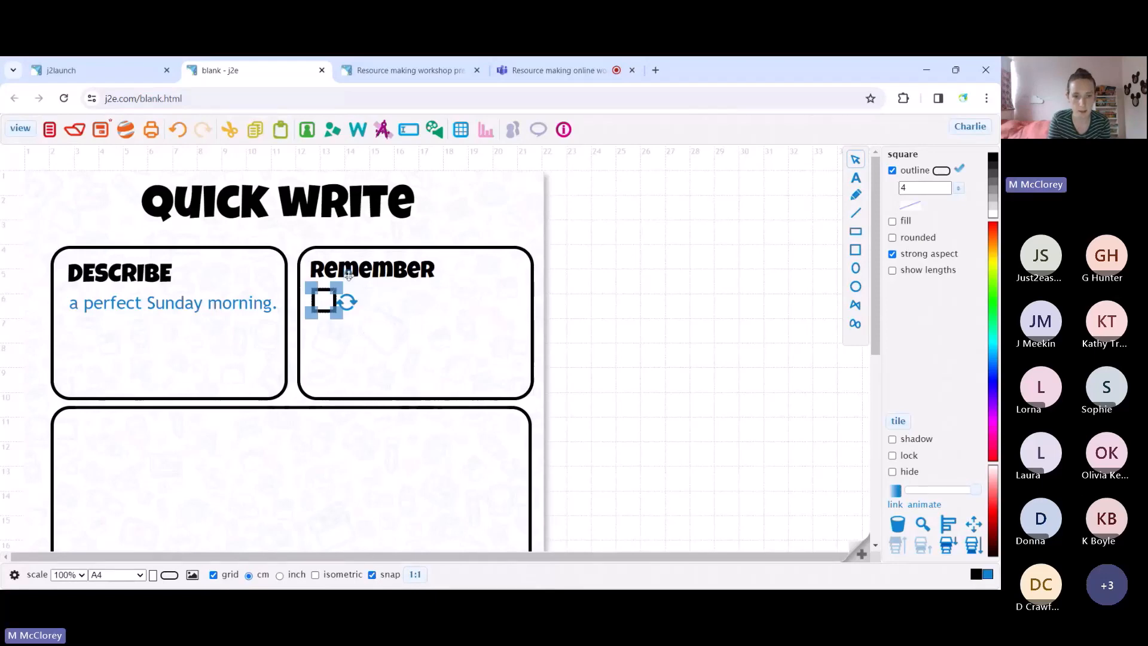
left_click_drag(349, 275, 317, 277)
left_click(327, 341)
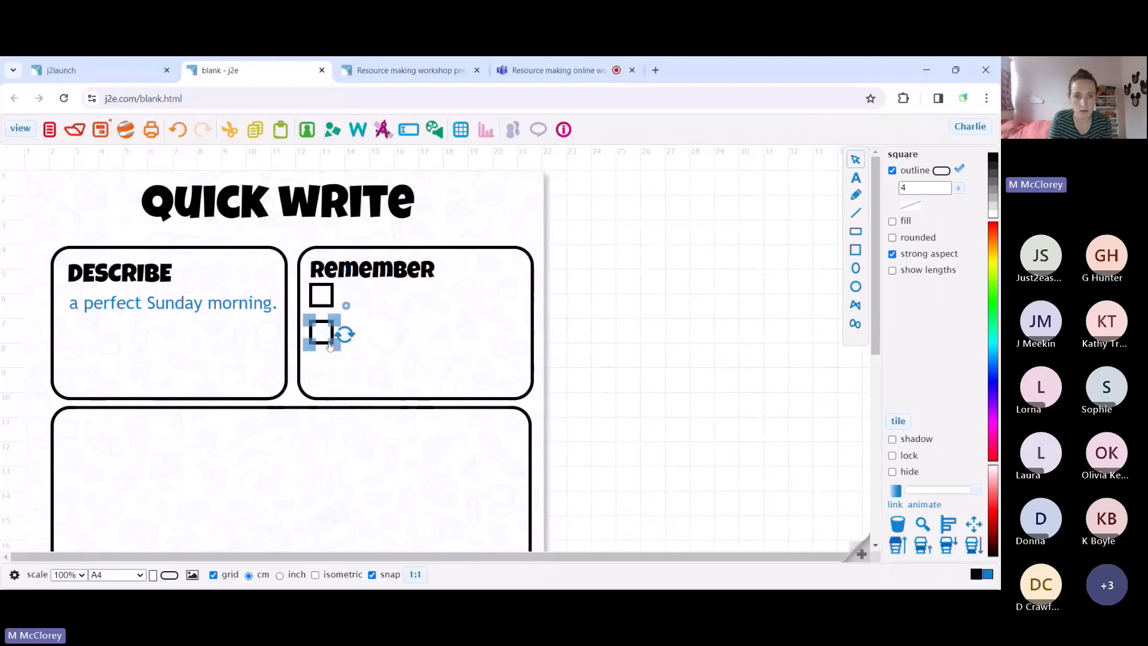
Place a third checkbox copy below the second and, with snapping off, nudge the outer two slightly closer to the middle one
left_click(345, 308)
left_click(318, 340)
left_click_drag(346, 306, 345, 342)
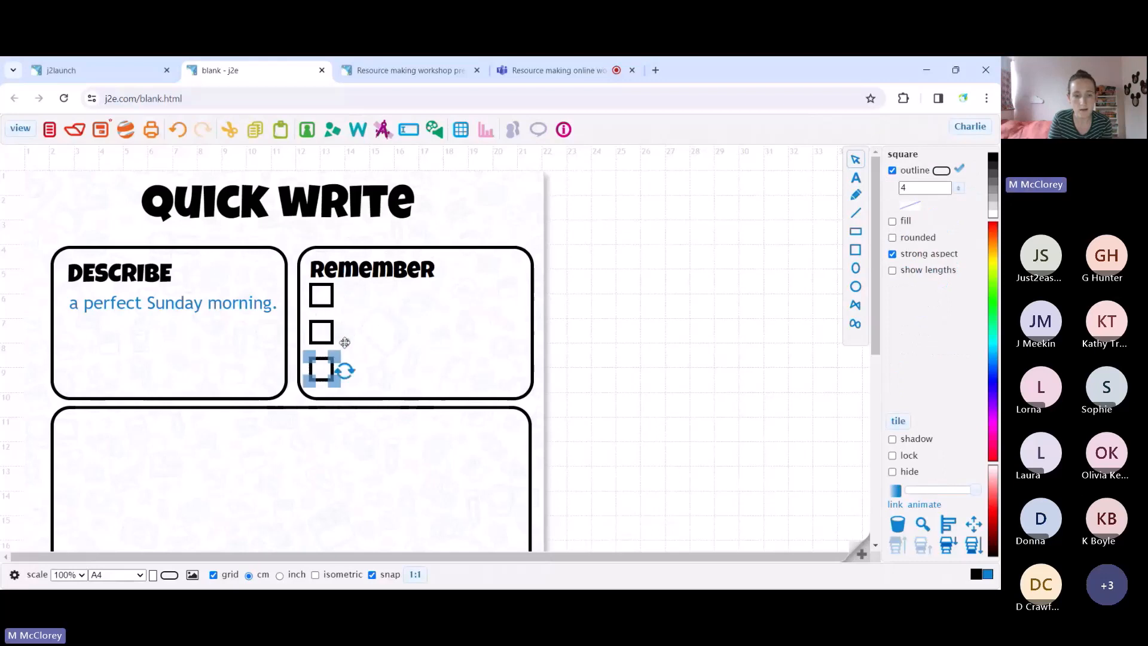
left_click(372, 575)
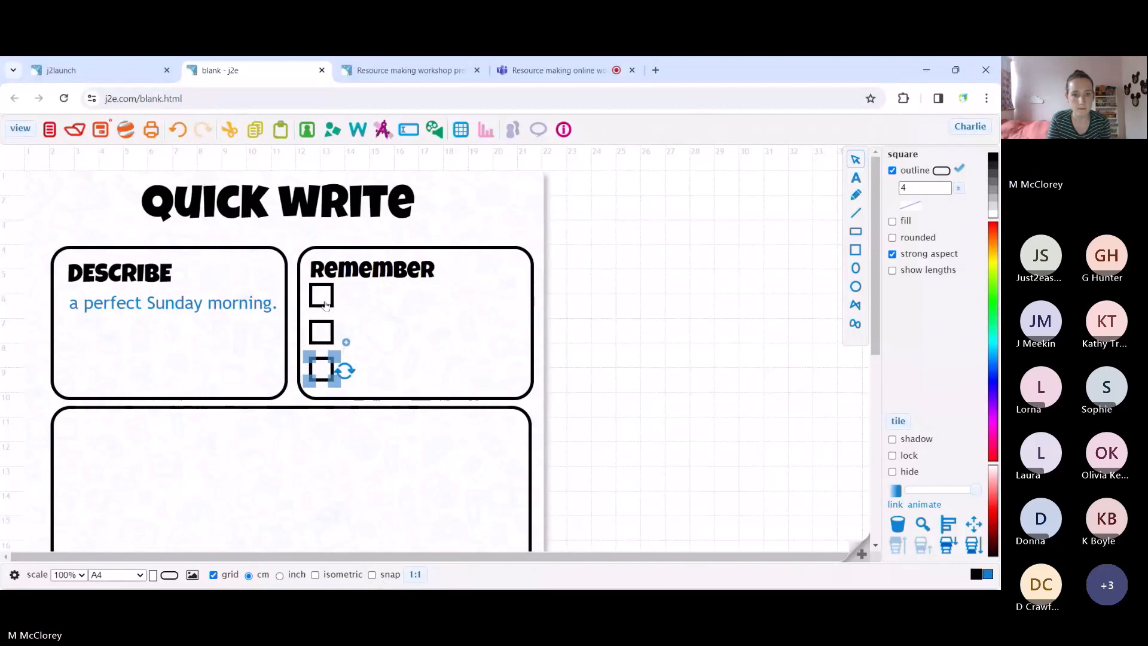
left_click_drag(326, 307, 326, 308)
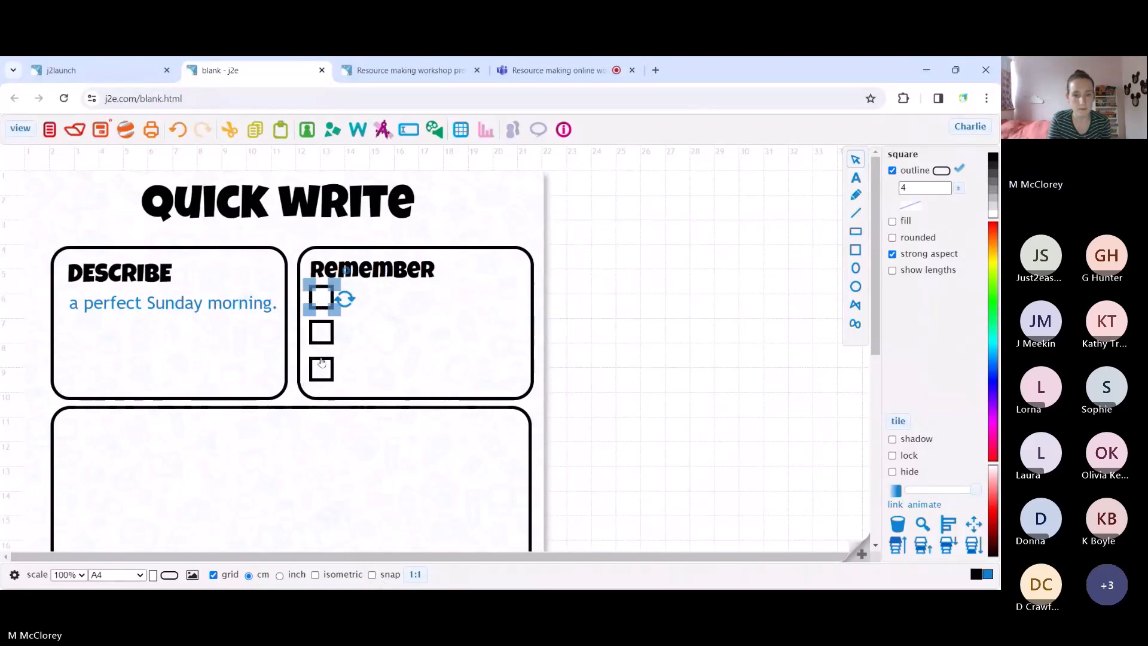
left_click_drag(321, 362, 321, 359)
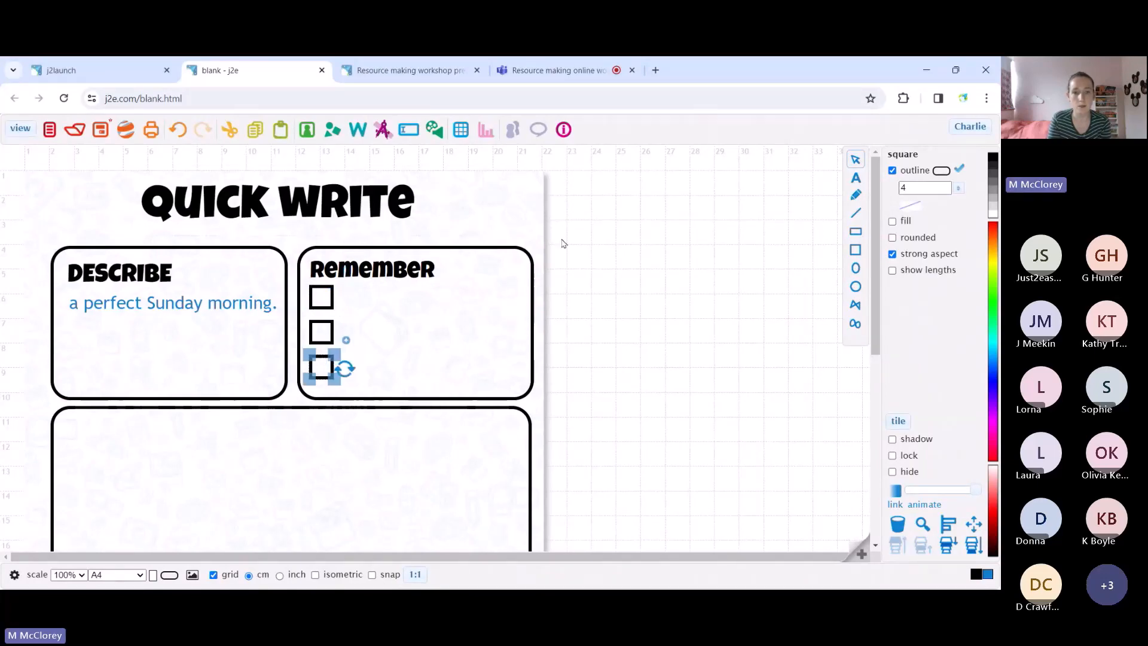
Lock the Remember heading in place and hide the grid
left_click_drag(564, 241, 386, 316)
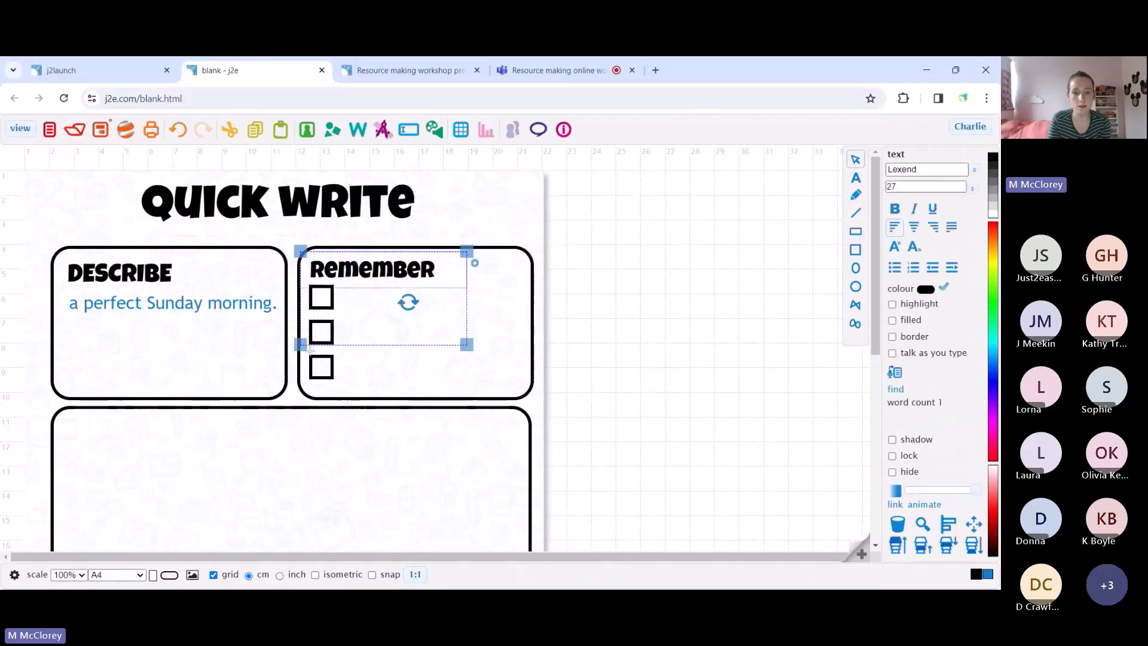
left_click(892, 457)
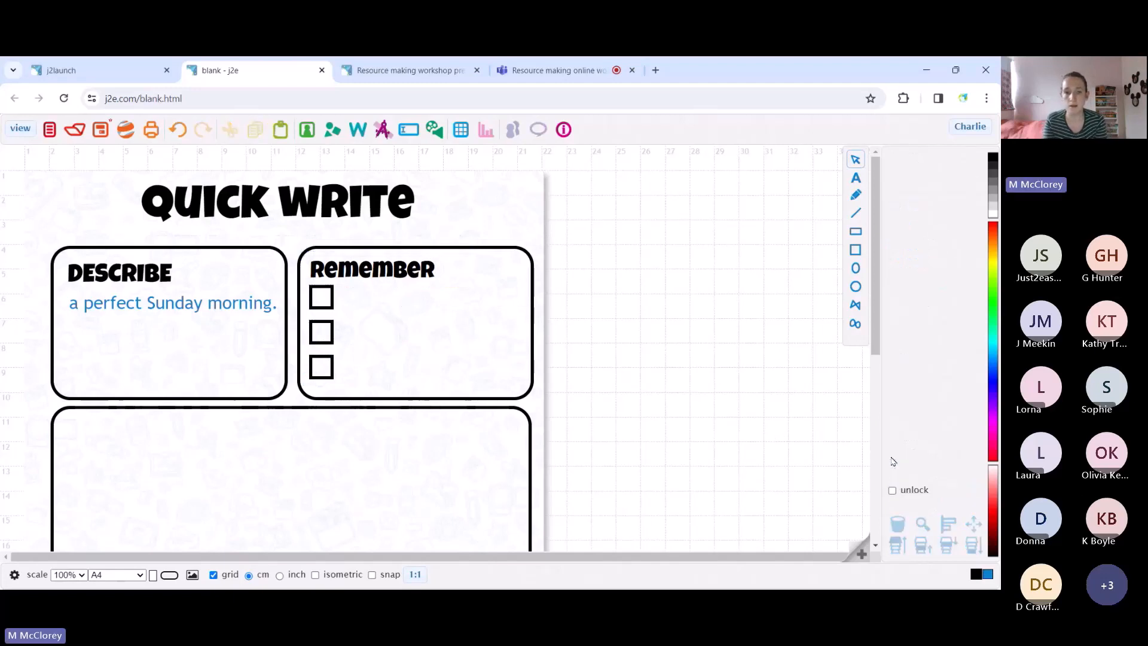
left_click(213, 575)
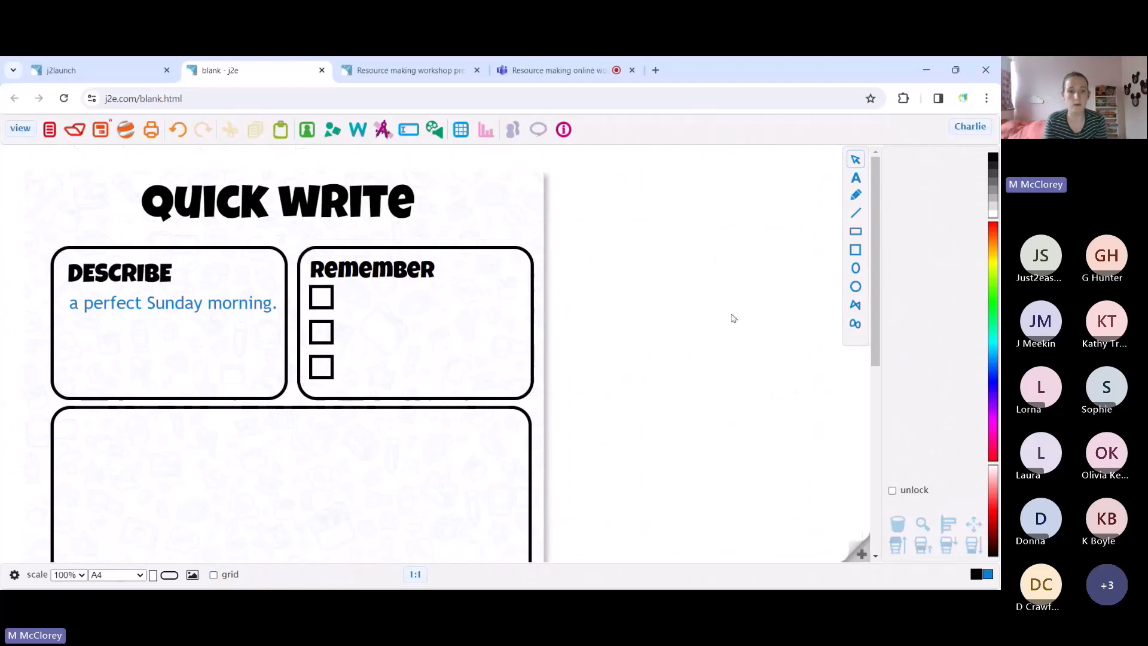
Unlock the large writing box and move it up so its bottom edge sits above the cartoon characters
scroll(730, 318, "down", 10)
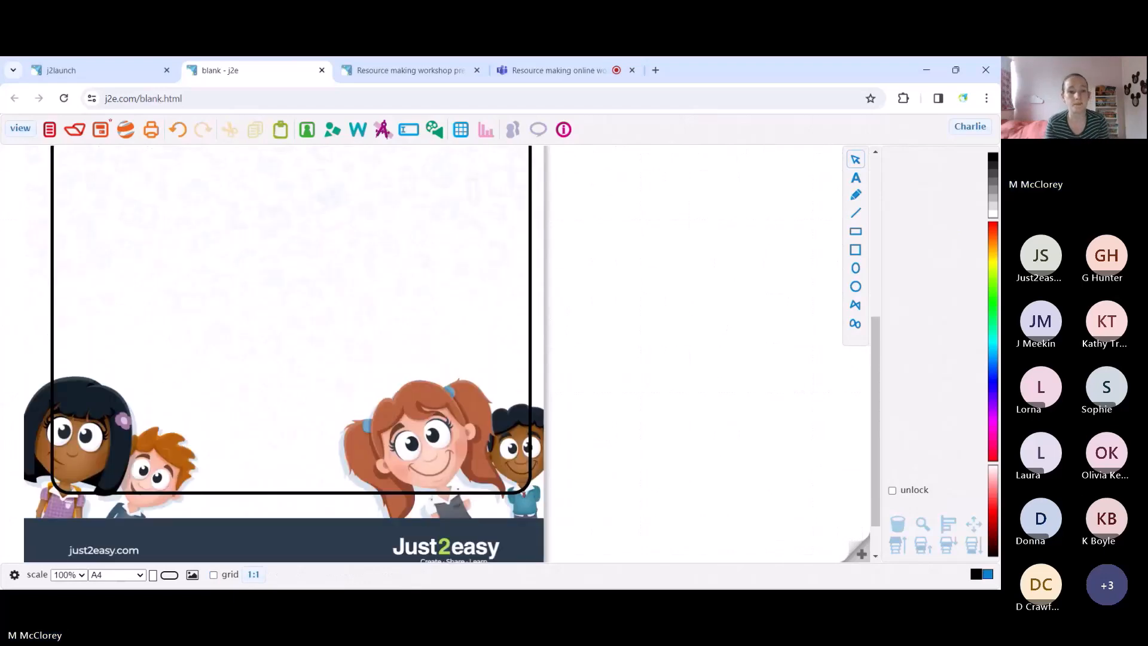
scroll(284, 353, "up", 10)
scroll(284, 352, "down", 11)
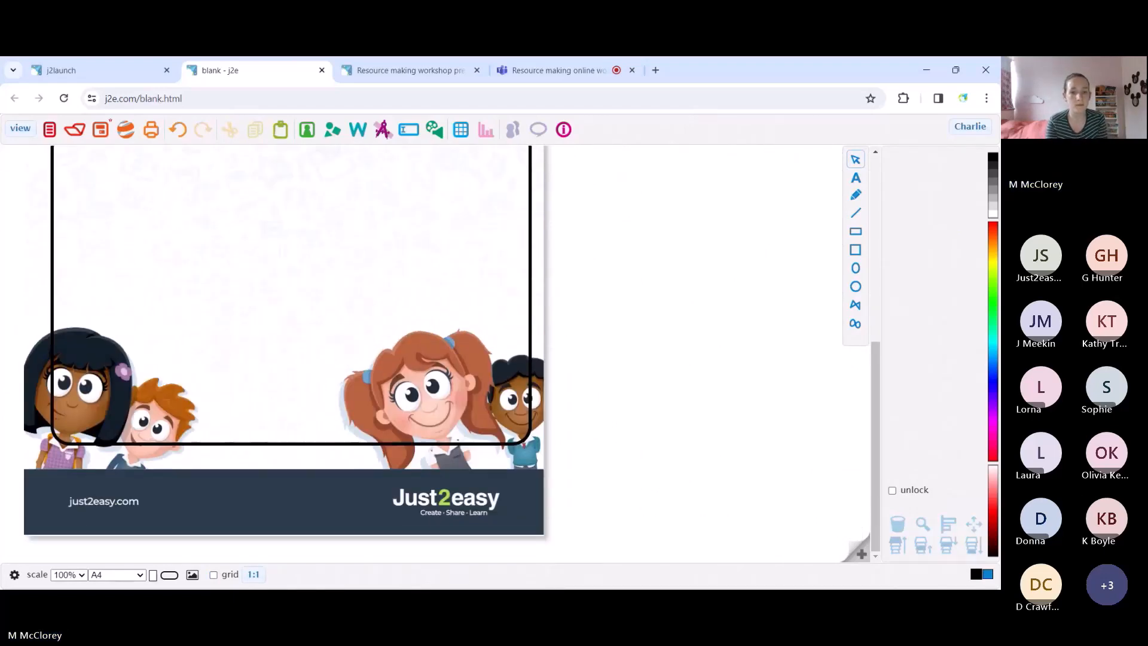
left_click(892, 491)
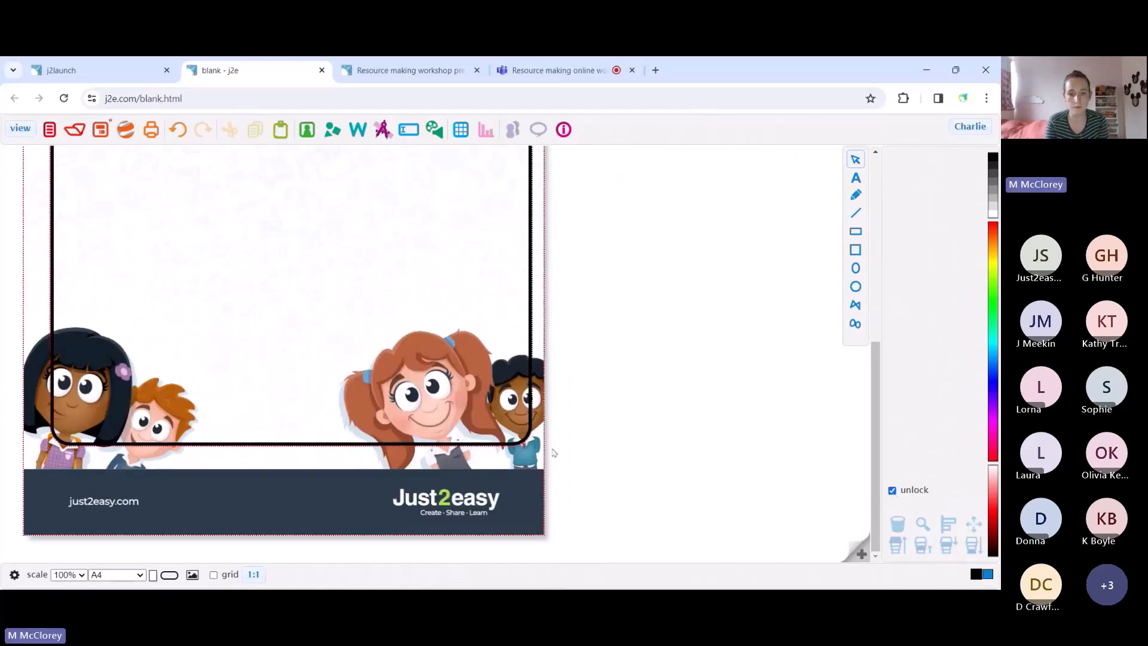
left_click(530, 443)
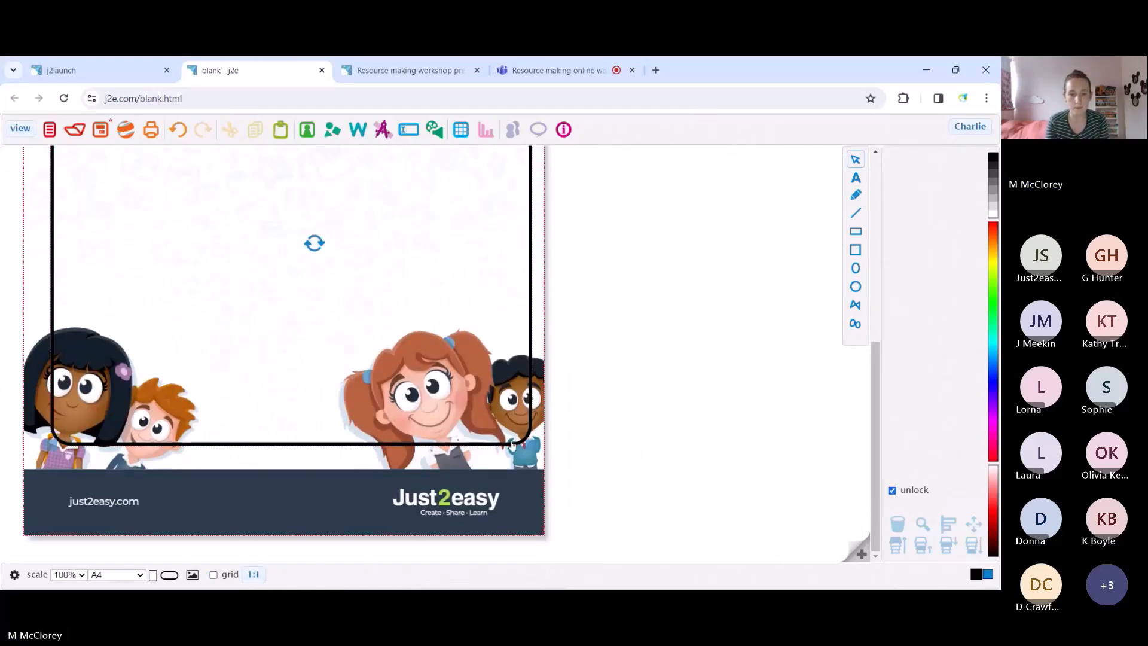
left_click(381, 447)
left_click(636, 464)
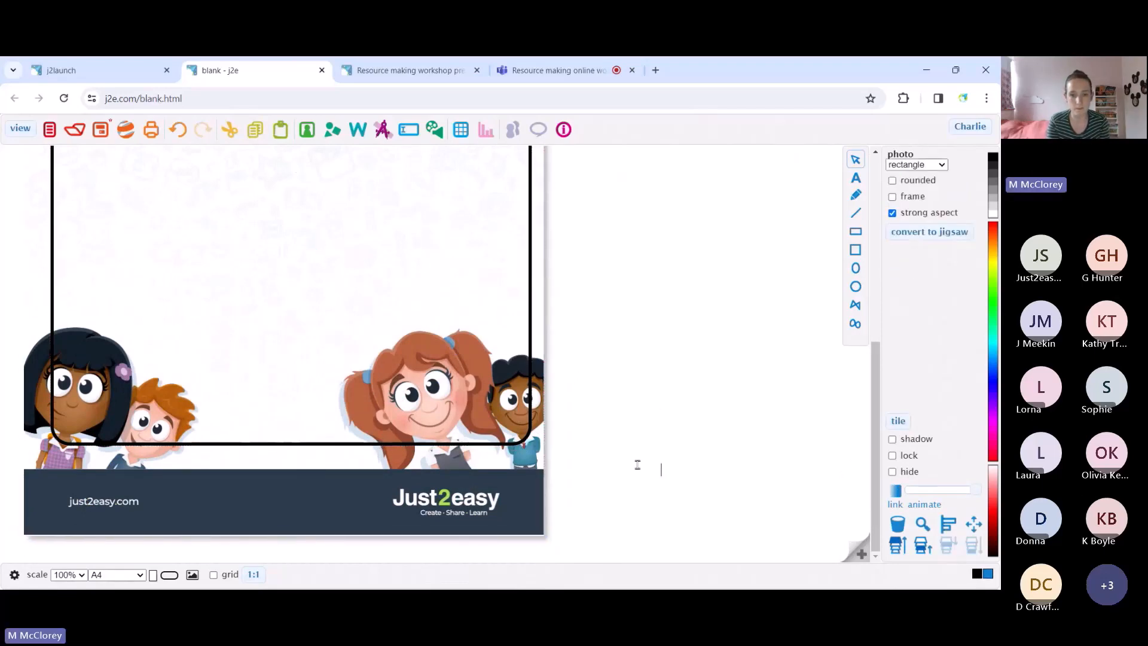
left_click(362, 444)
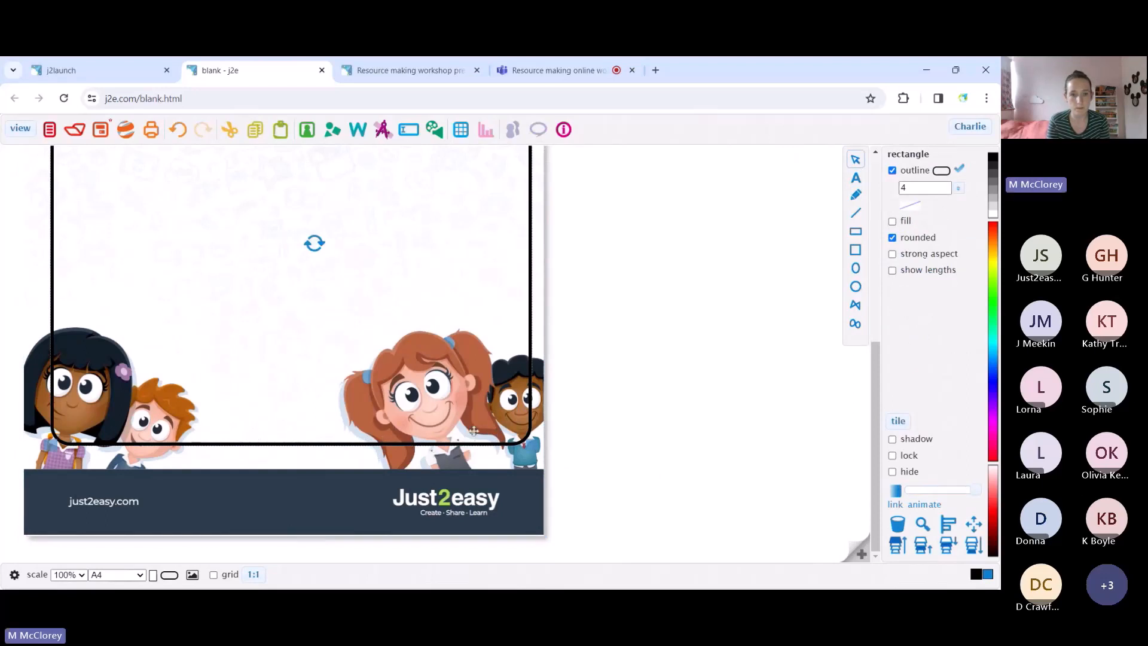
scroll(476, 431, "up", 1)
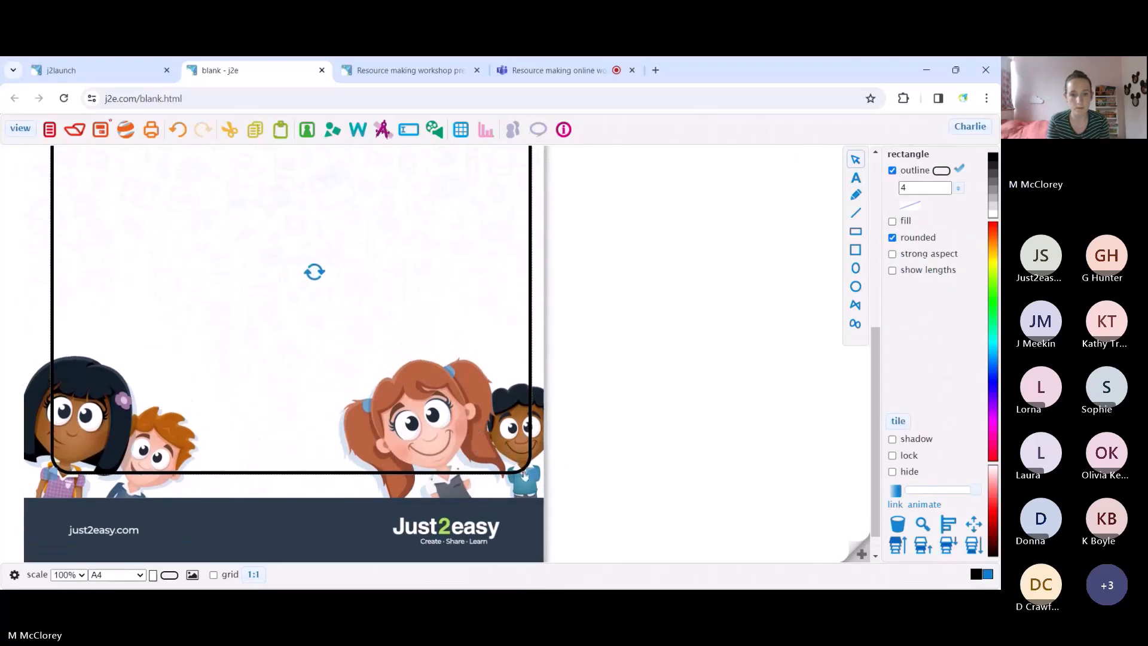
left_click_drag(524, 471, 512, 354)
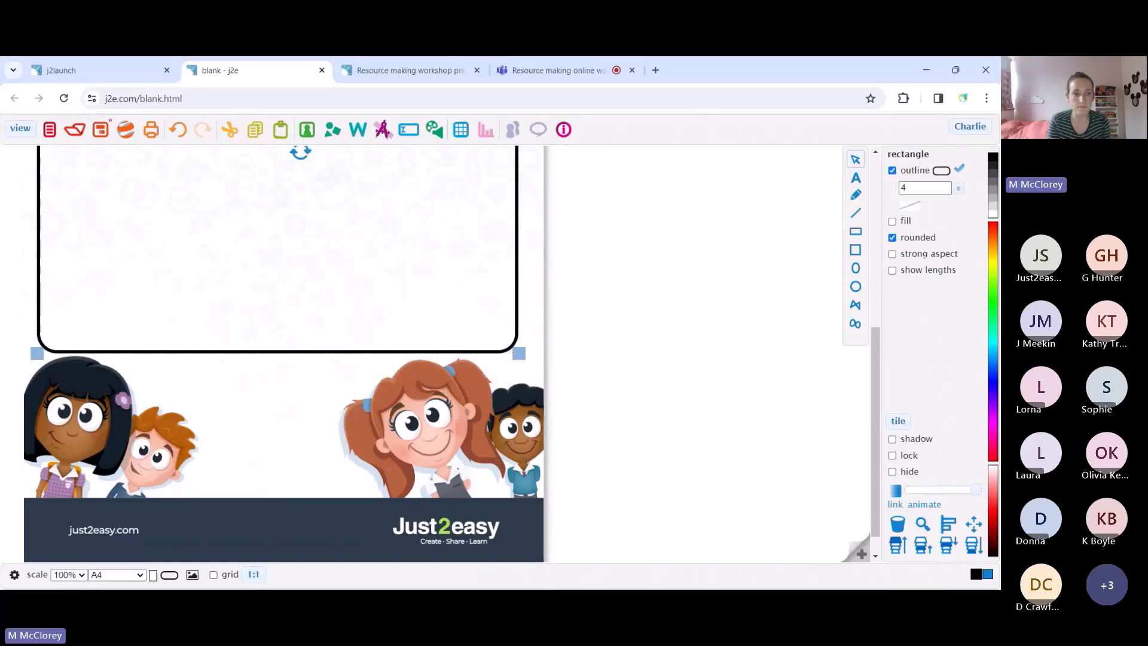
With grid snapping on, resize the large box to fit between the upper boxes and the characters, aligned with the upper boxes' outer edges
scroll(664, 431, "up", 10)
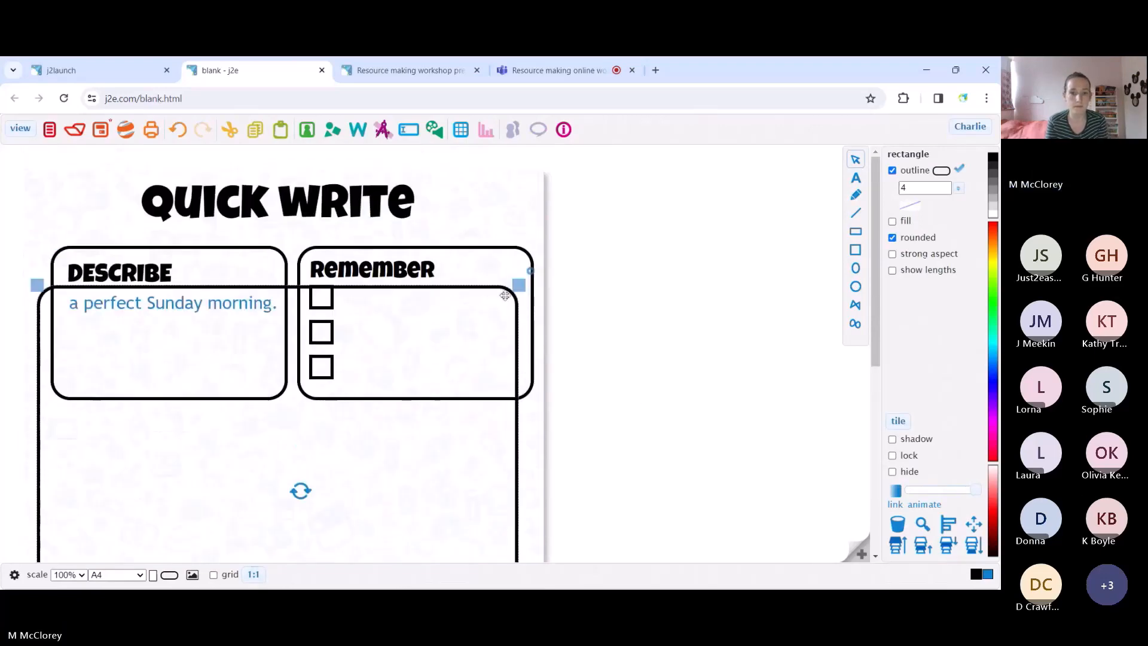
left_click_drag(518, 285, 524, 414)
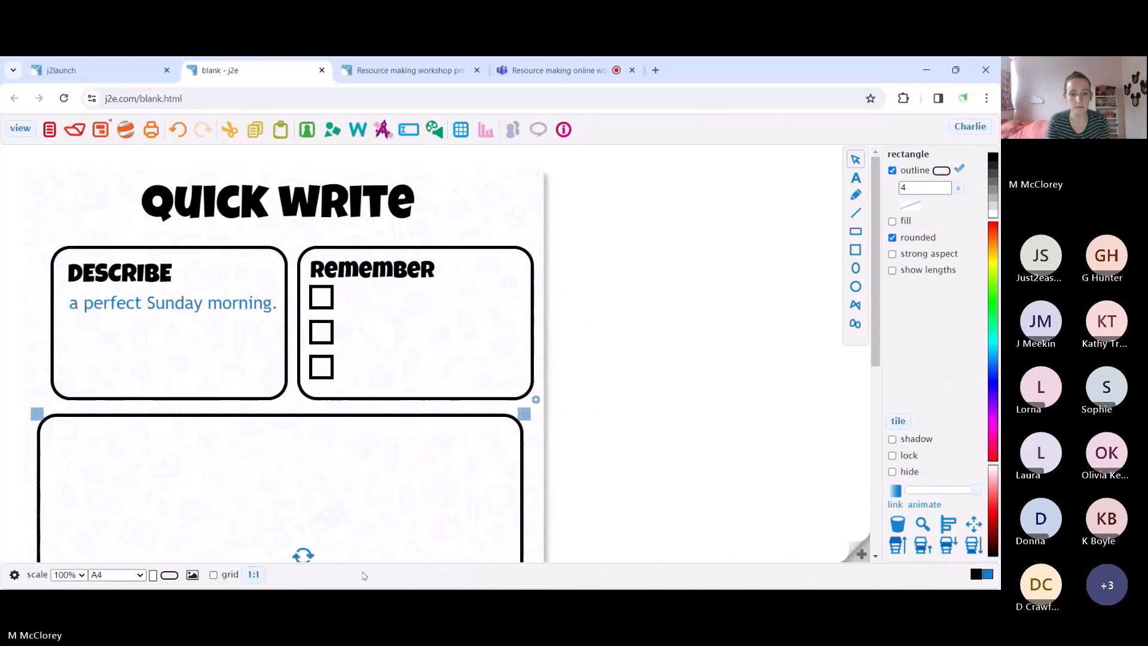
left_click(214, 575)
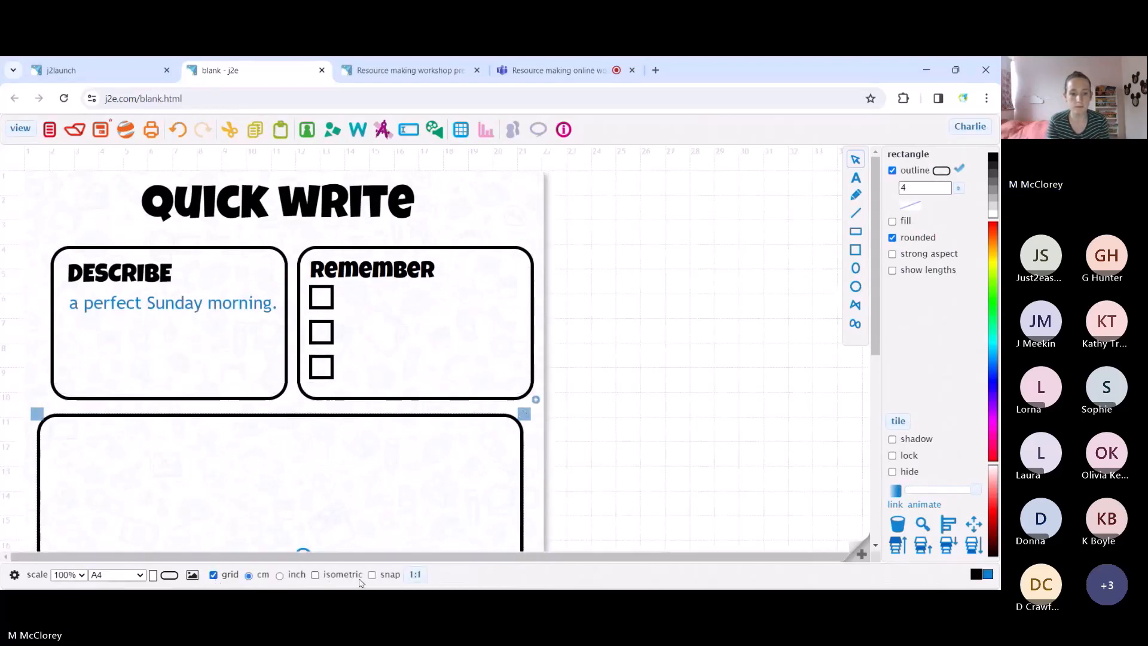
left_click(373, 575)
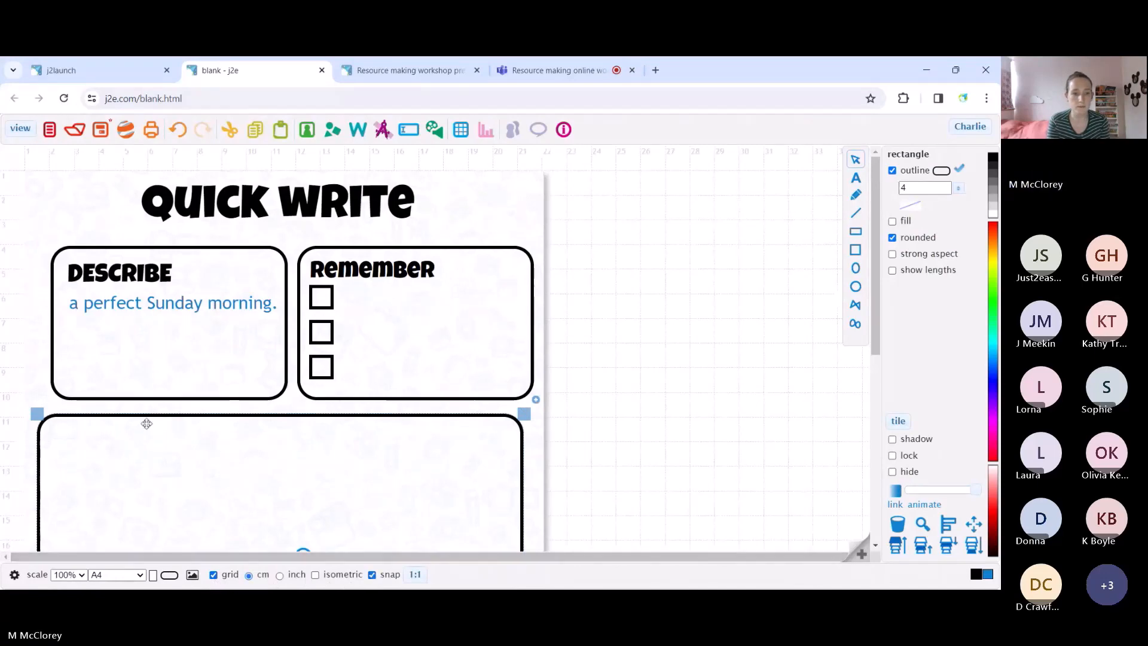
left_click_drag(146, 424, 161, 428)
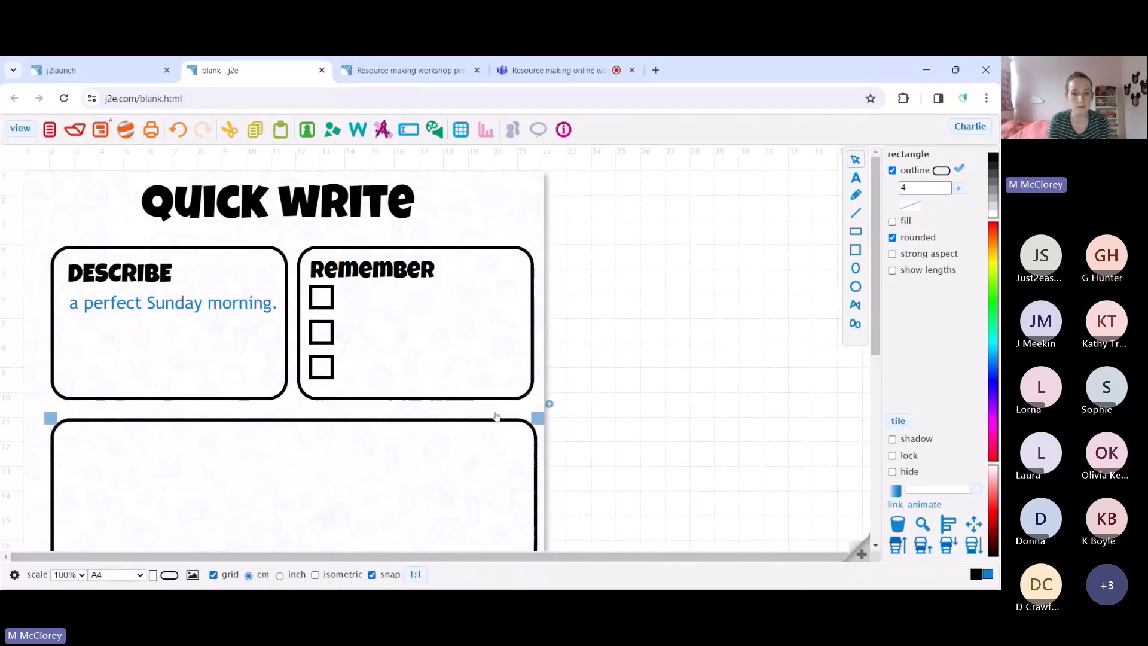
scroll(660, 430, "down", 2)
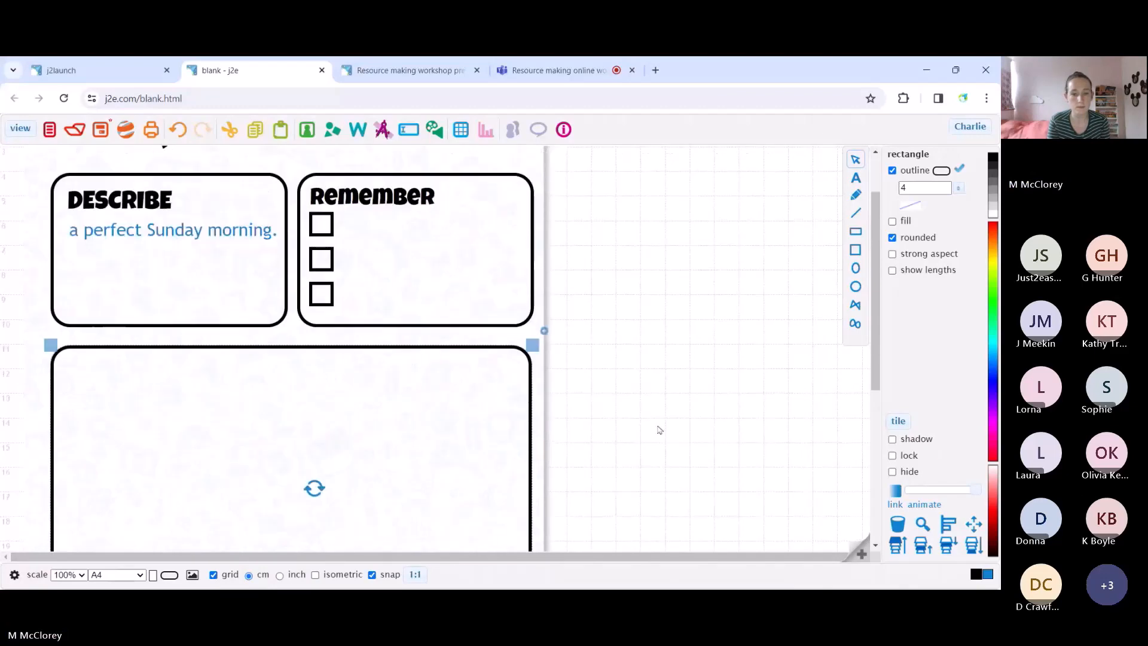
scroll(660, 430, "down", 5)
left_click_drag(534, 319, 534, 310)
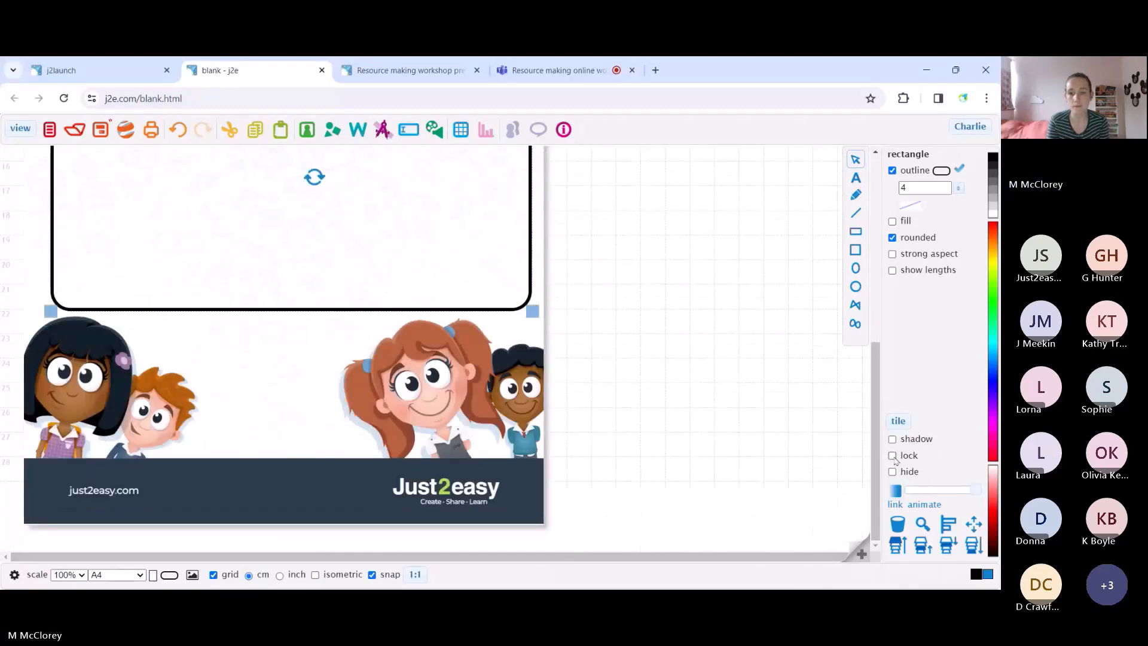
Lock the large writing box, then turn off snapping and hide the grid
left_click(894, 457)
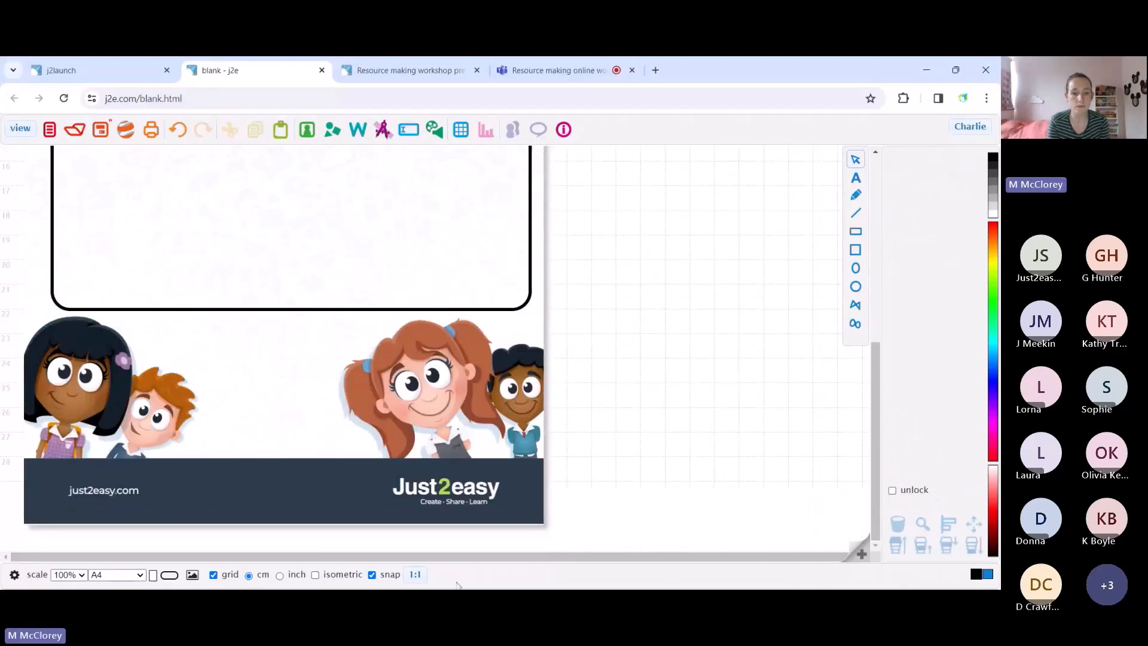
left_click(371, 576)
left_click(214, 576)
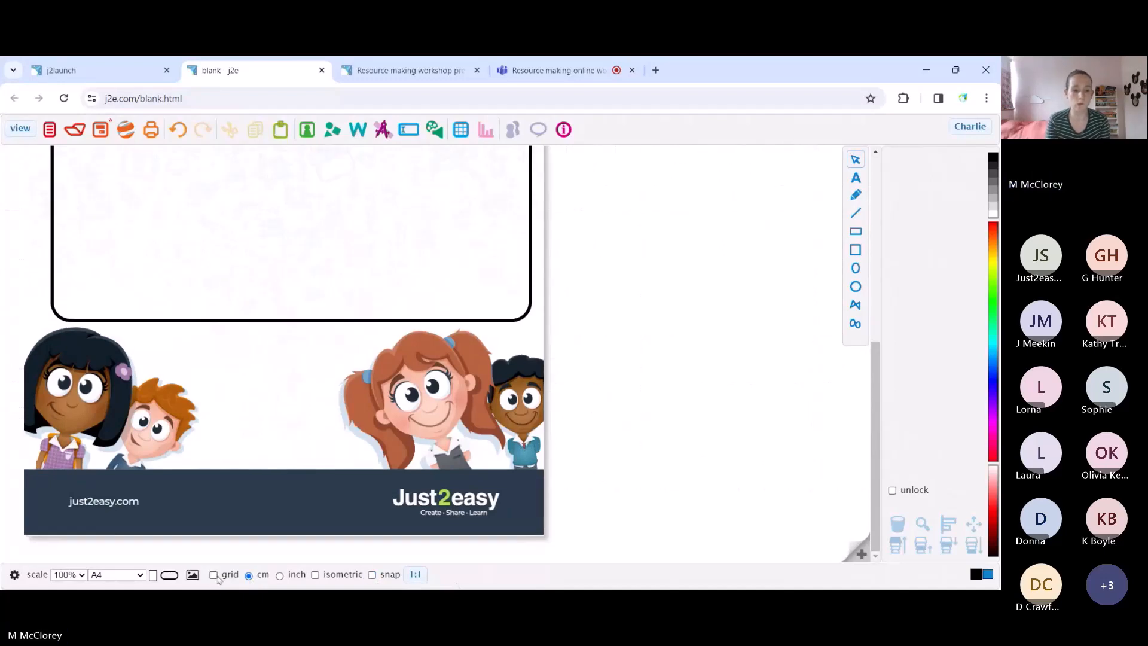
scroll(768, 367, "up", 5)
scroll(768, 367, "down", 1)
scroll(768, 368, "up", 1)
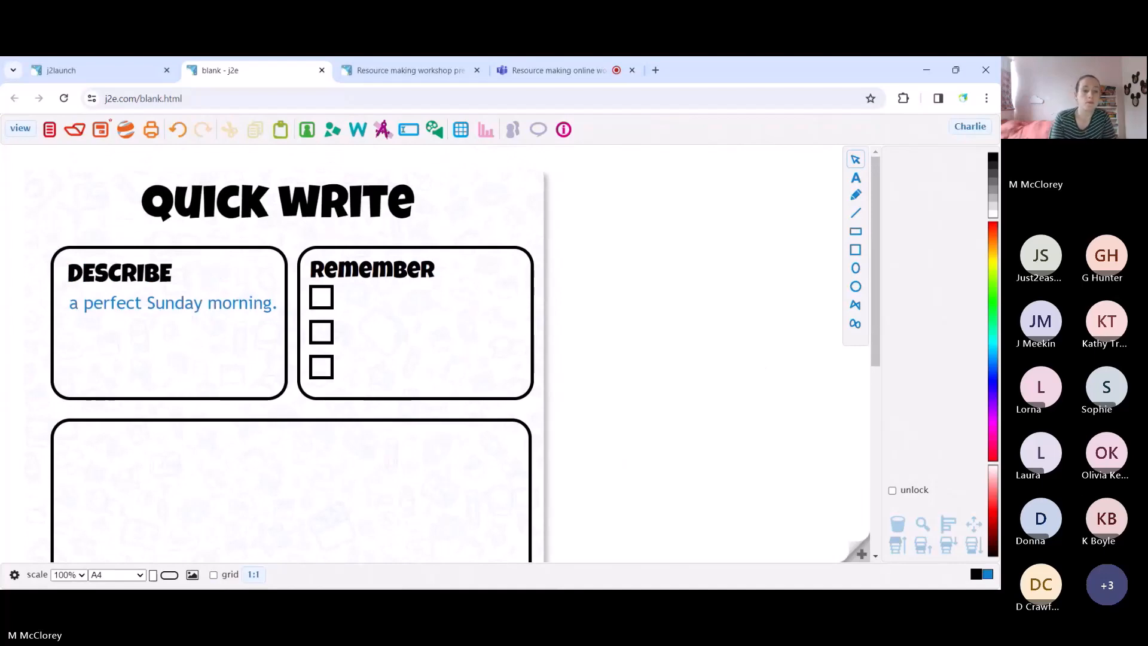
Compare the worksheet with the Quick Write example in the presentation and save it with the title "Quick write Sunday morning"
left_click(430, 63)
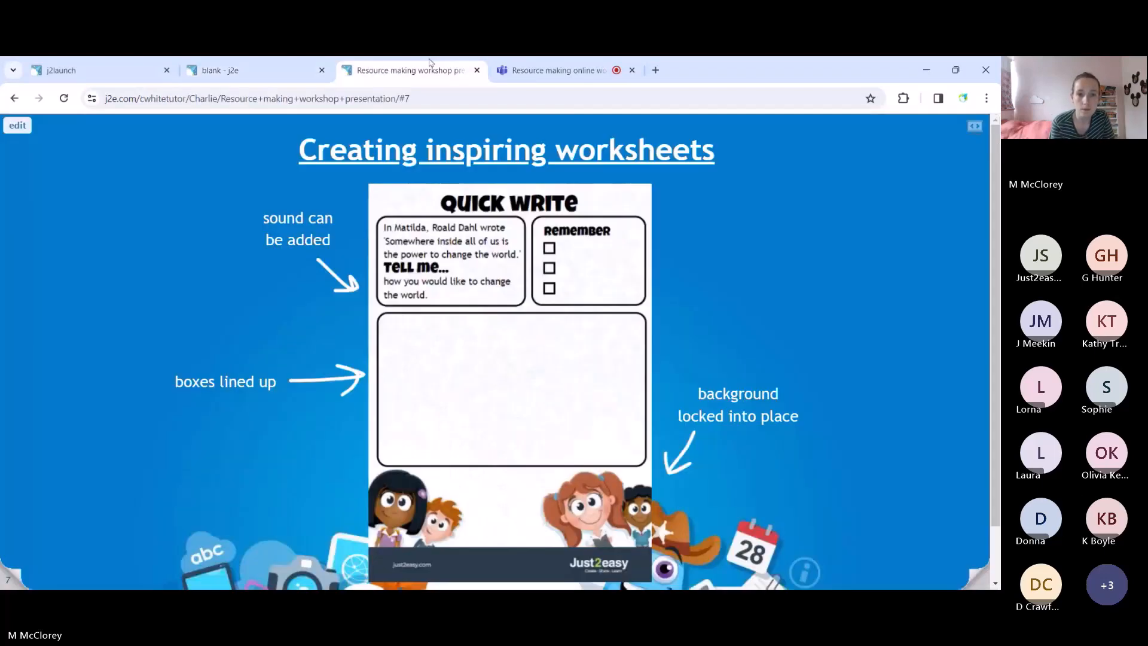
left_click(271, 75)
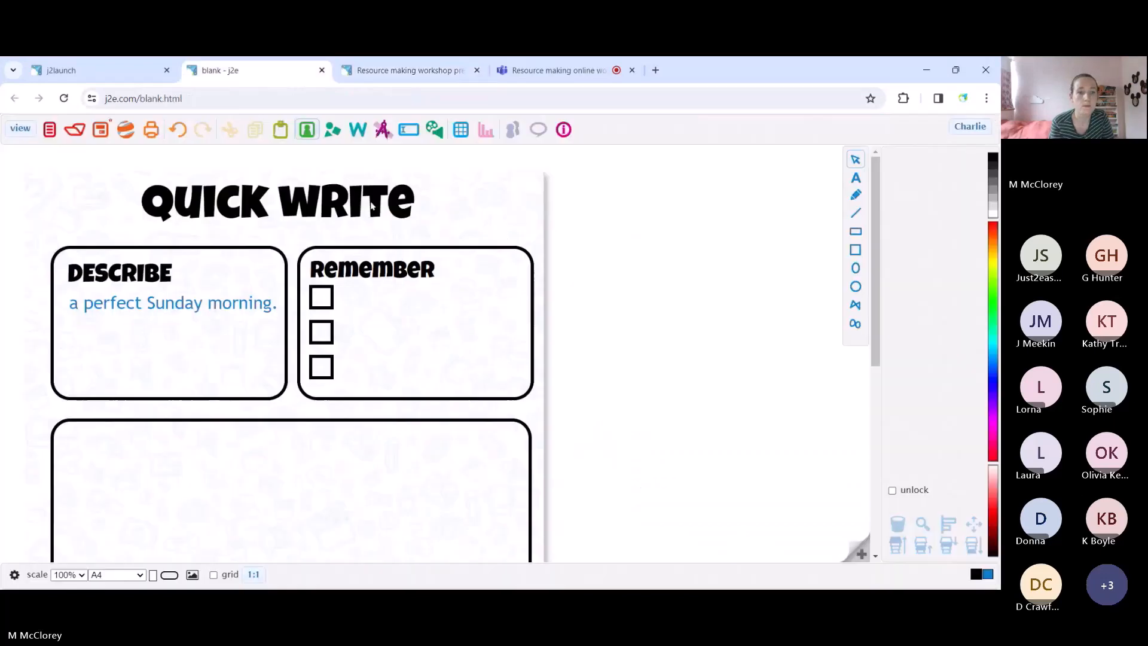
left_click(101, 134)
type("Q")
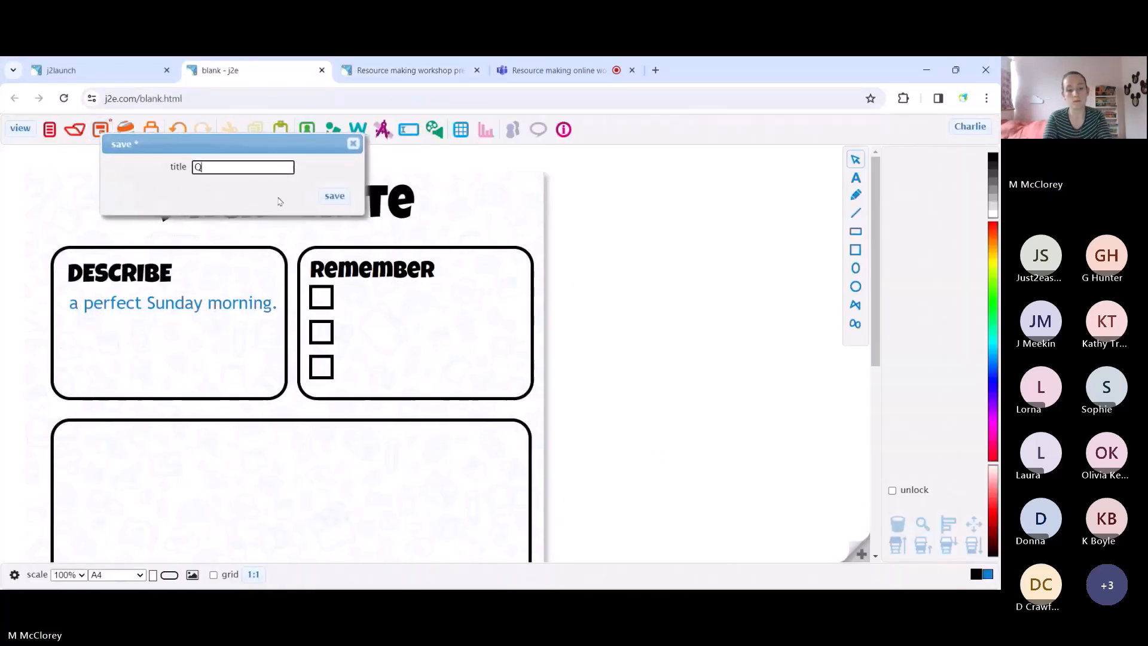
type("uick write ")
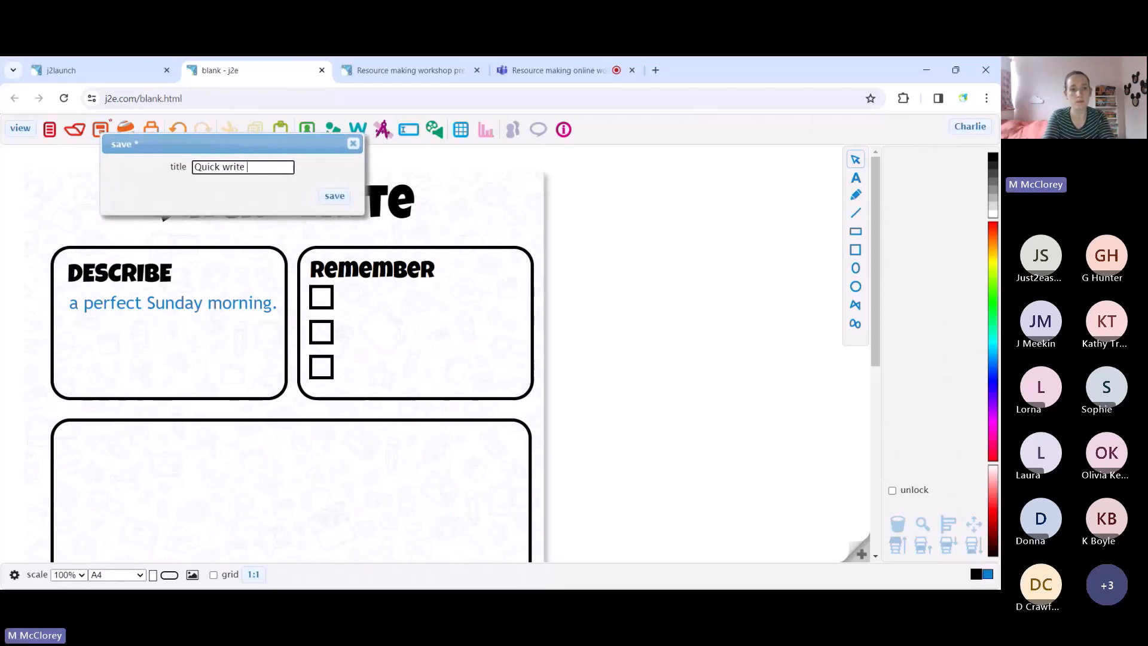
type("sunday mor")
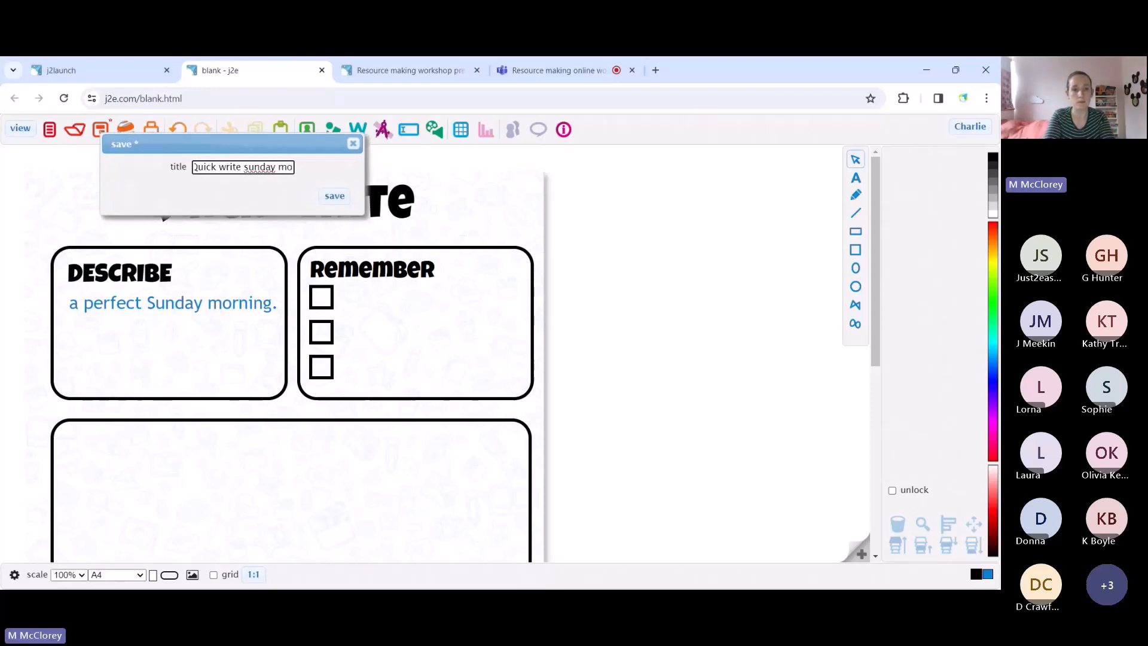
key("BackSpace")
key("BackSpace")
key("BackSpace")
key("BackSpace")
key("BackSpace")
key("BackSpace")
key("BackSpace")
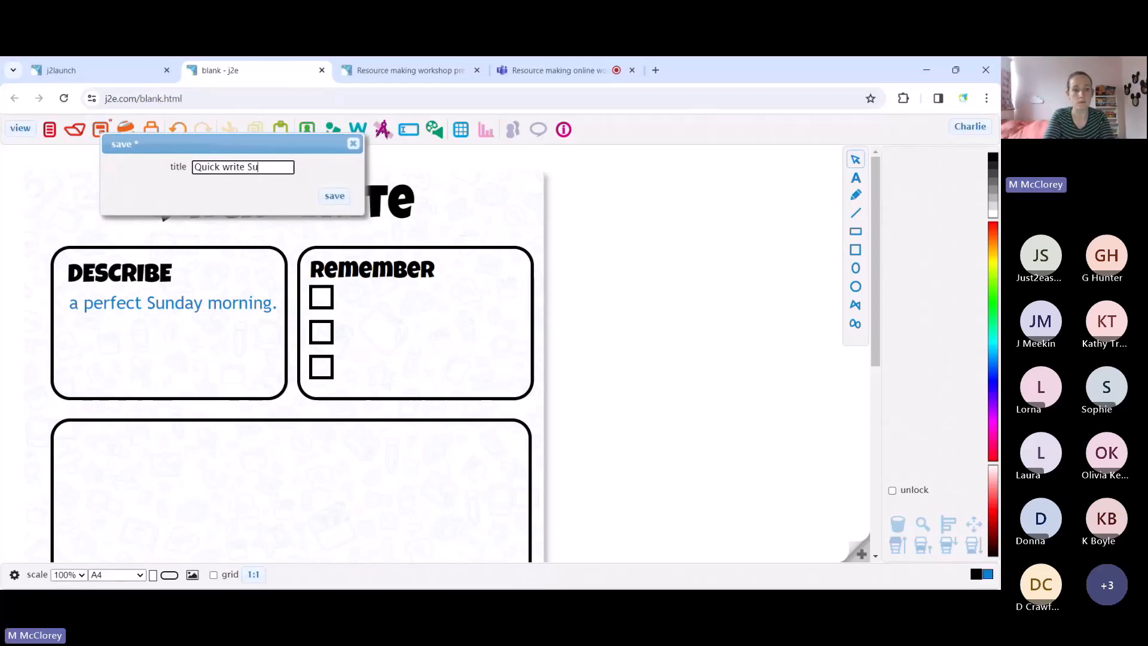
type("Sunday morning")
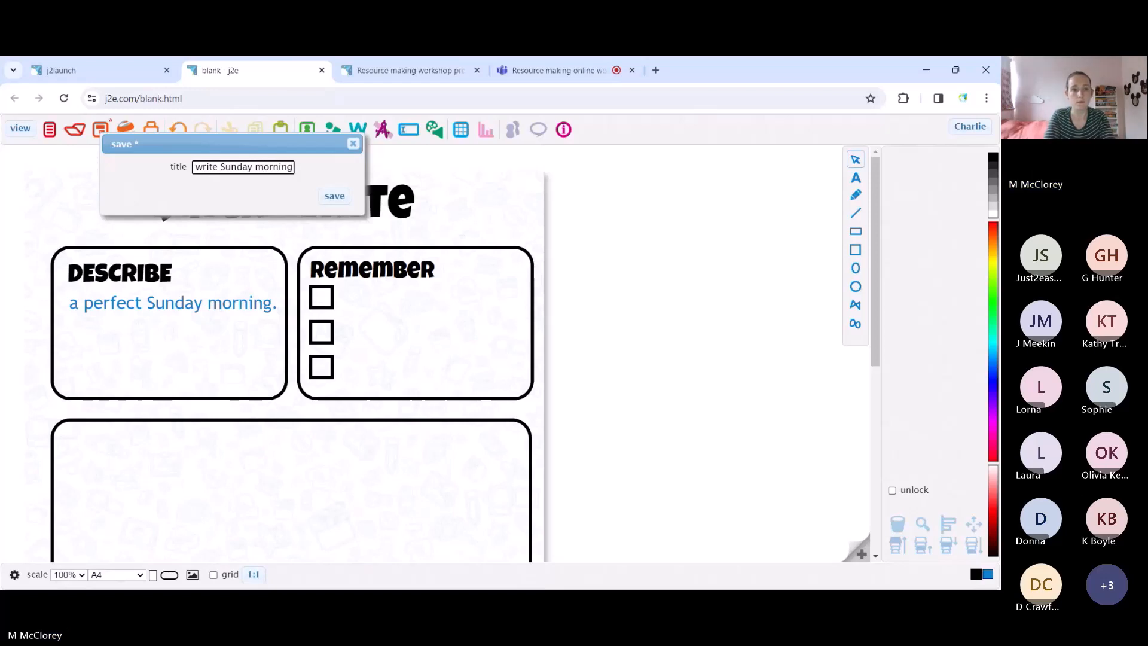
key("Return")
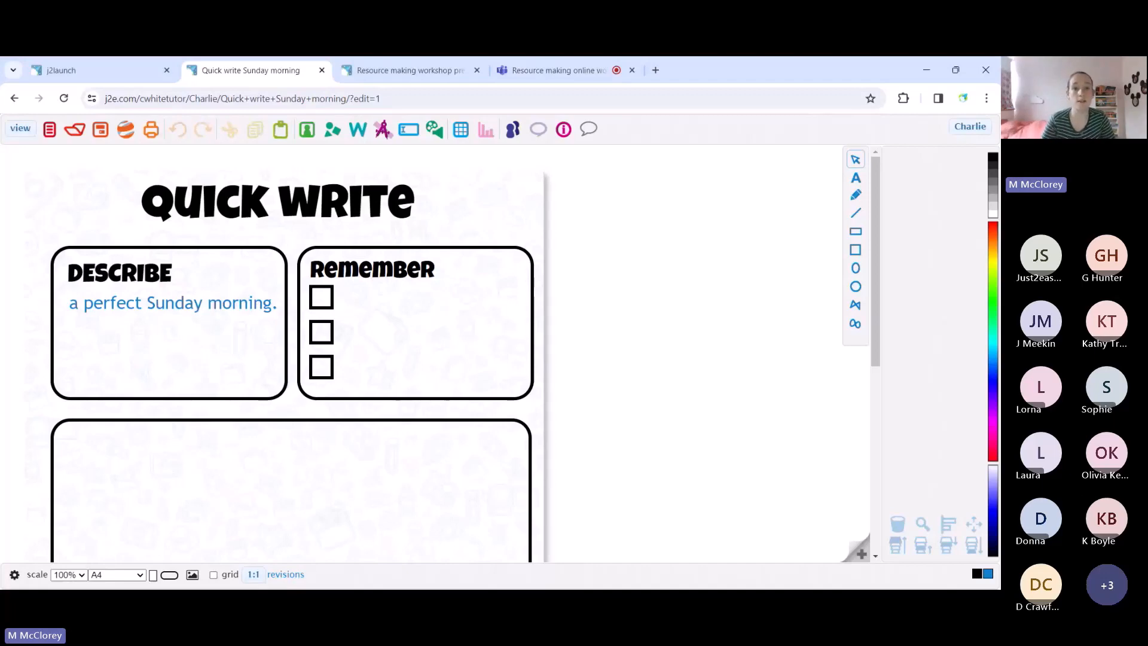
Switch to the workshop presentation and advance to the "Adapting existing worksheets" slide
left_click(406, 70)
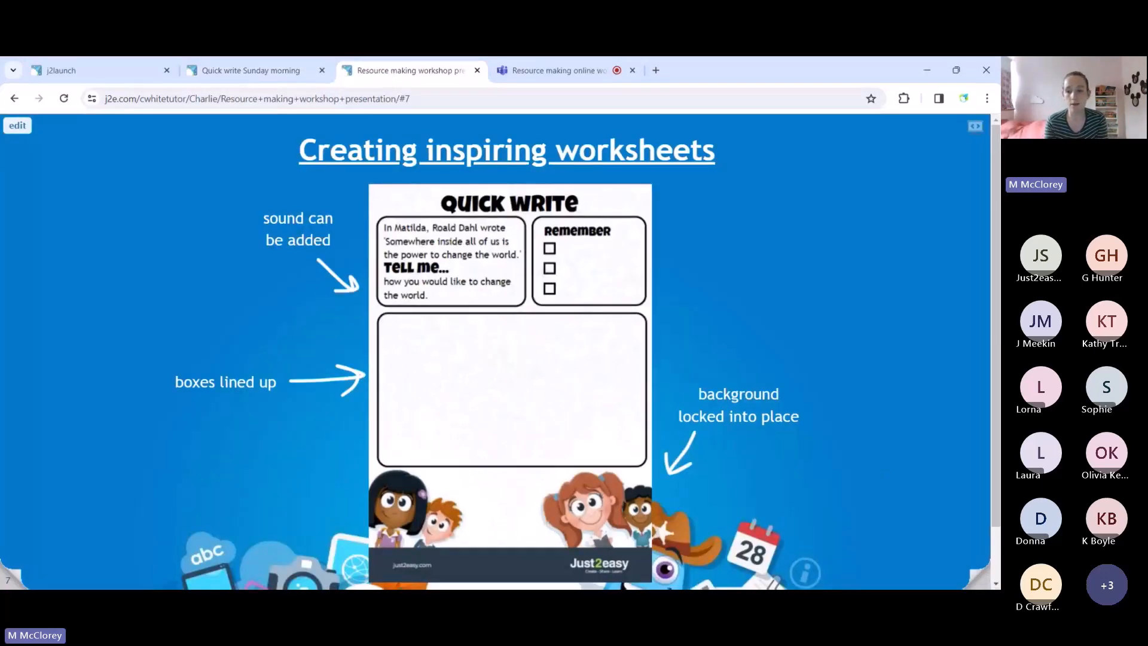
left_click(982, 580)
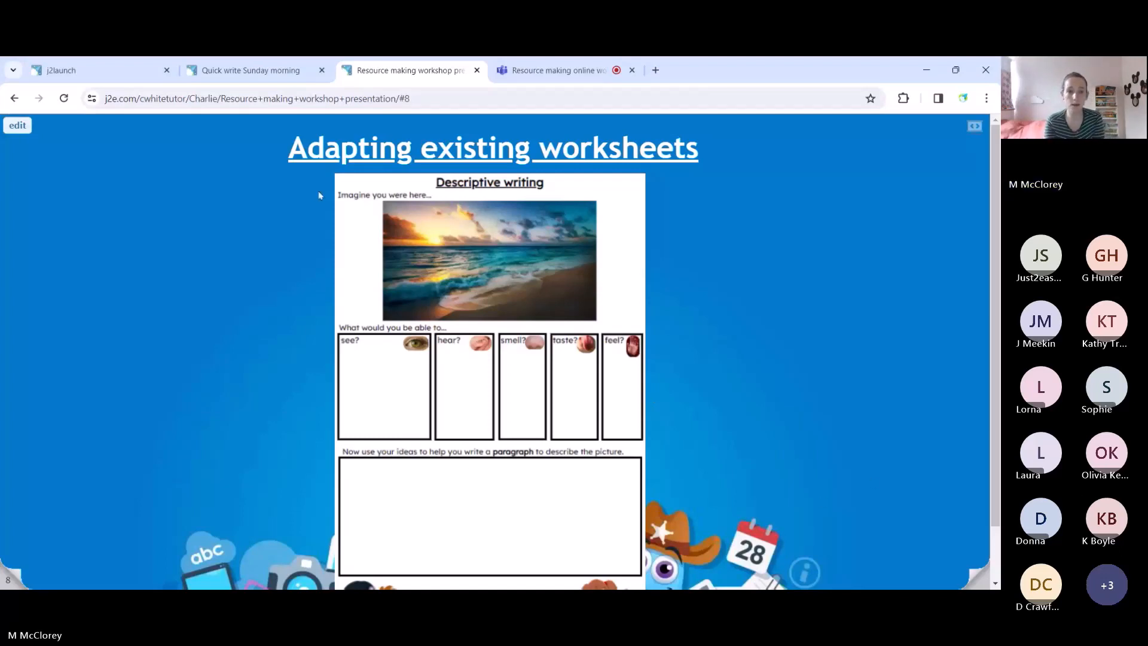
Open the "Descriptive writing; beach sunset" resource from the presentation slide and open its sunset beach worksheet task
left_click(514, 257)
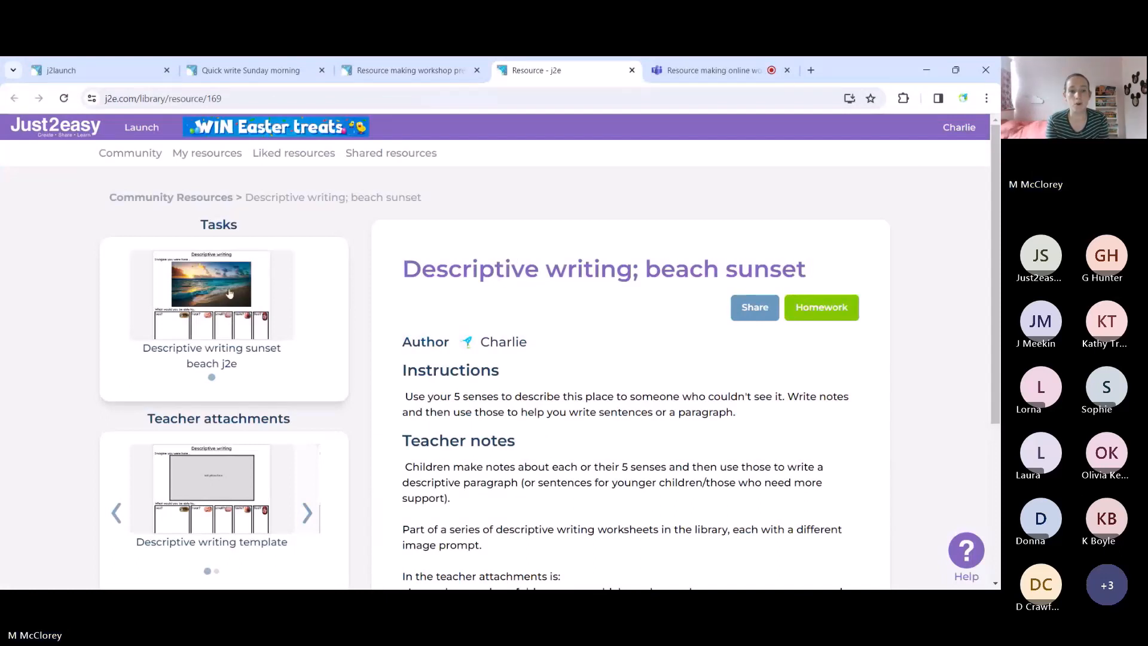
left_click(229, 293)
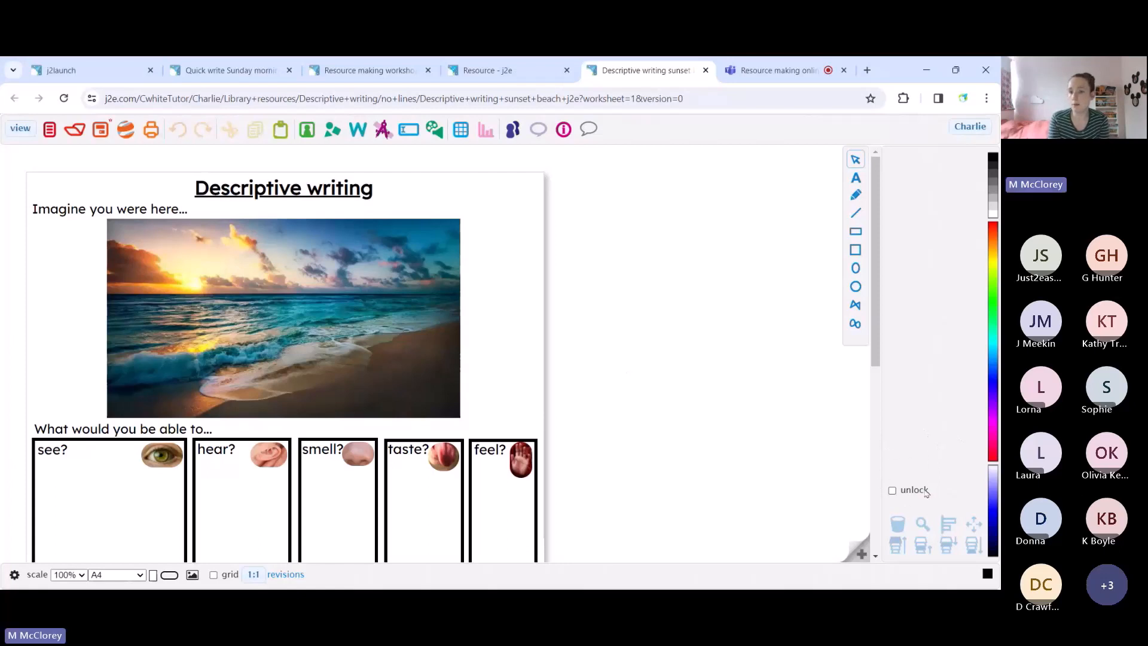
Unlock the worksheet's locked items and delete the beach sunset photo
left_click(893, 491)
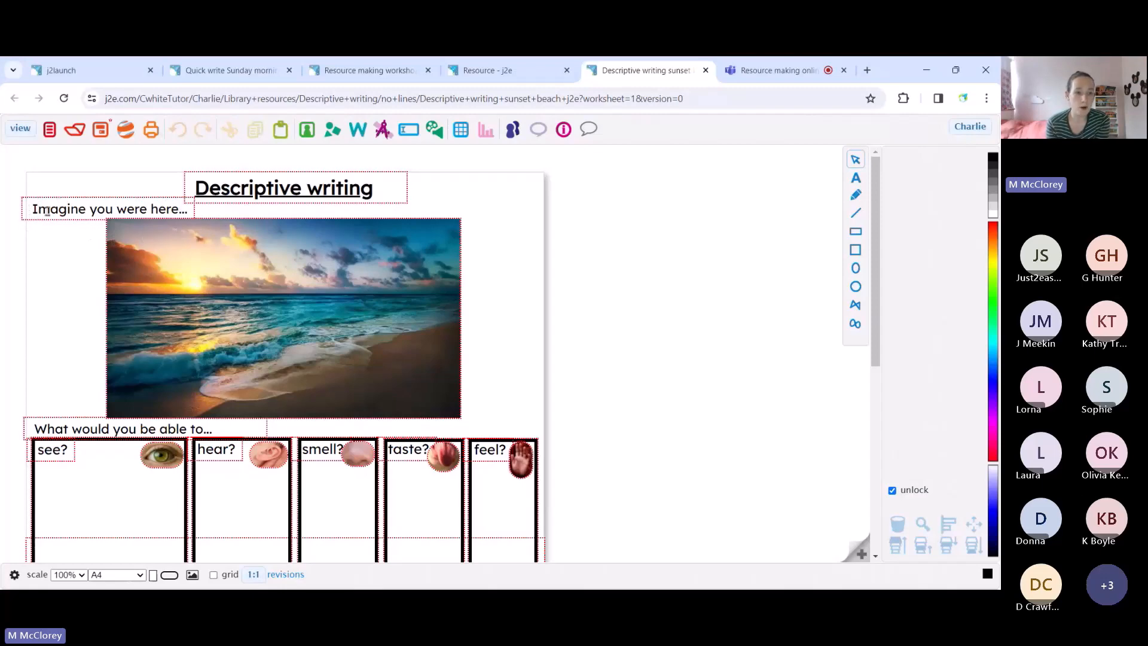
scroll(63, 331, "down", 2)
scroll(63, 331, "up", 2)
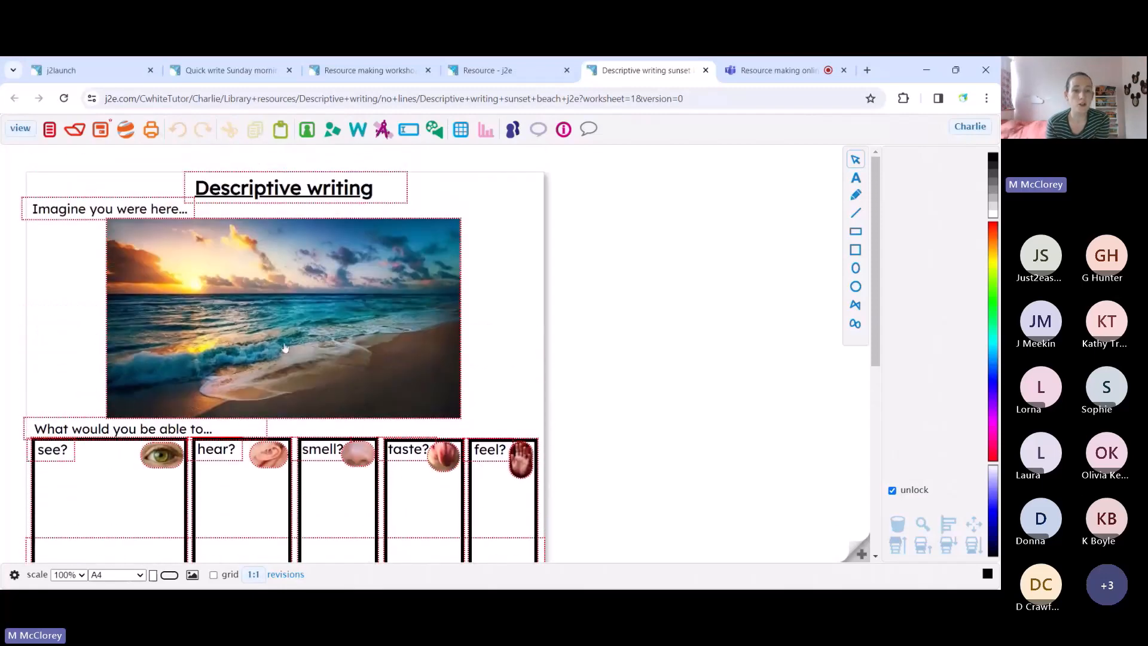
left_click(306, 350)
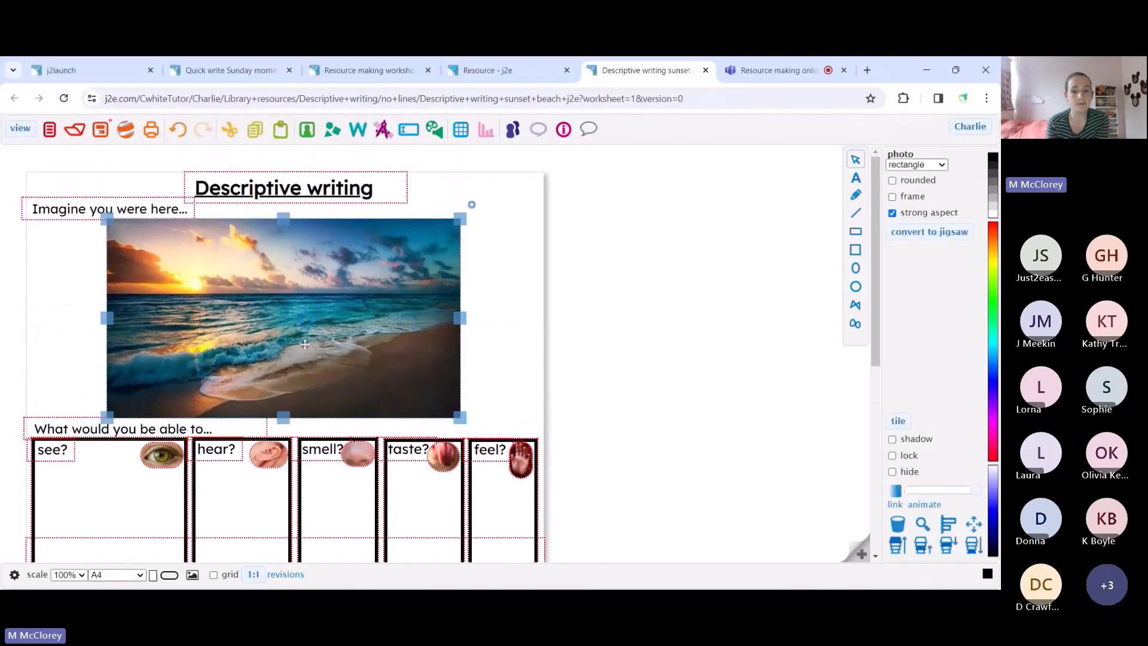
left_click(327, 347)
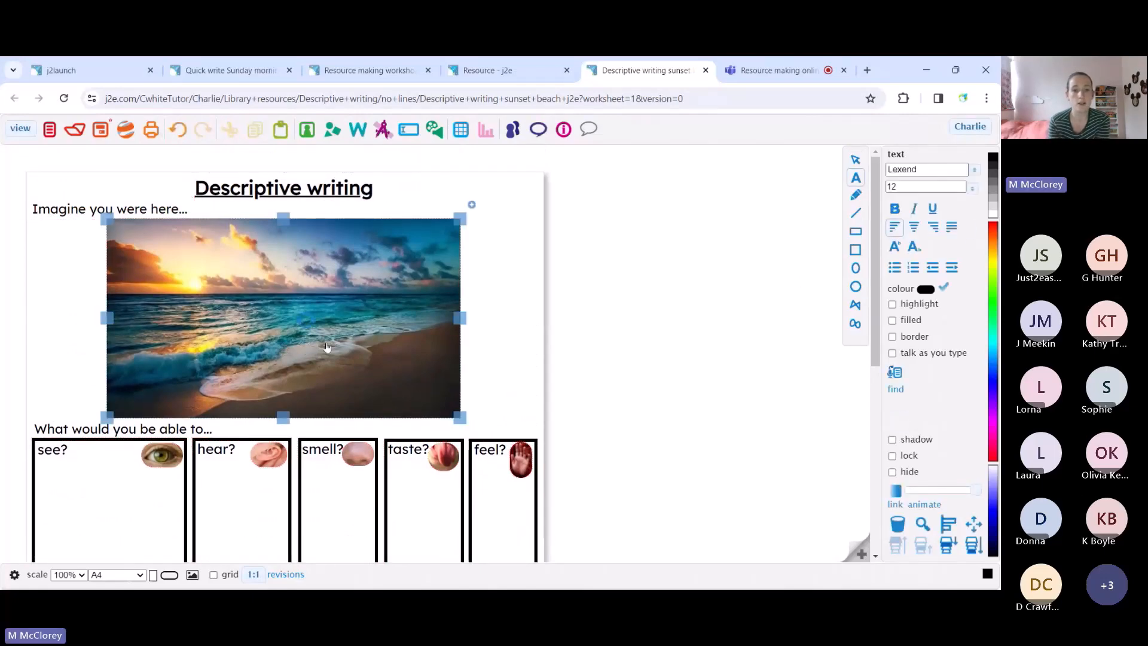
key("Delete")
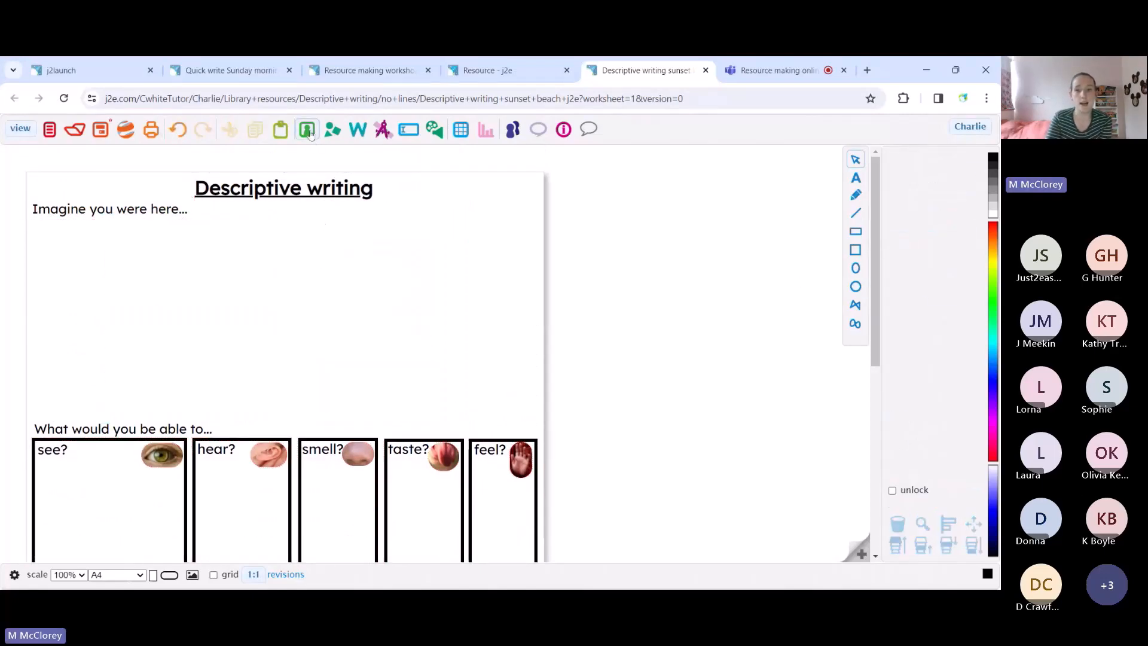
Insert the forest path photo from my pictures, scaled and centred between "Imagine you were here..." and "What would you be able to..."
left_click(308, 131)
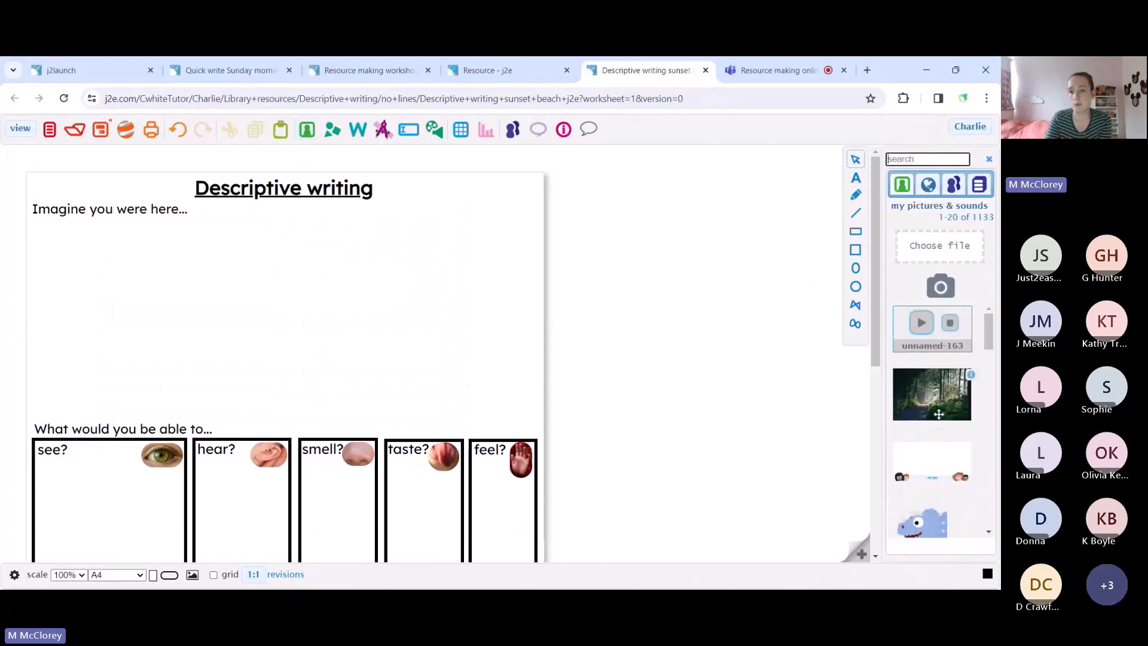
left_click_drag(939, 414, 439, 297)
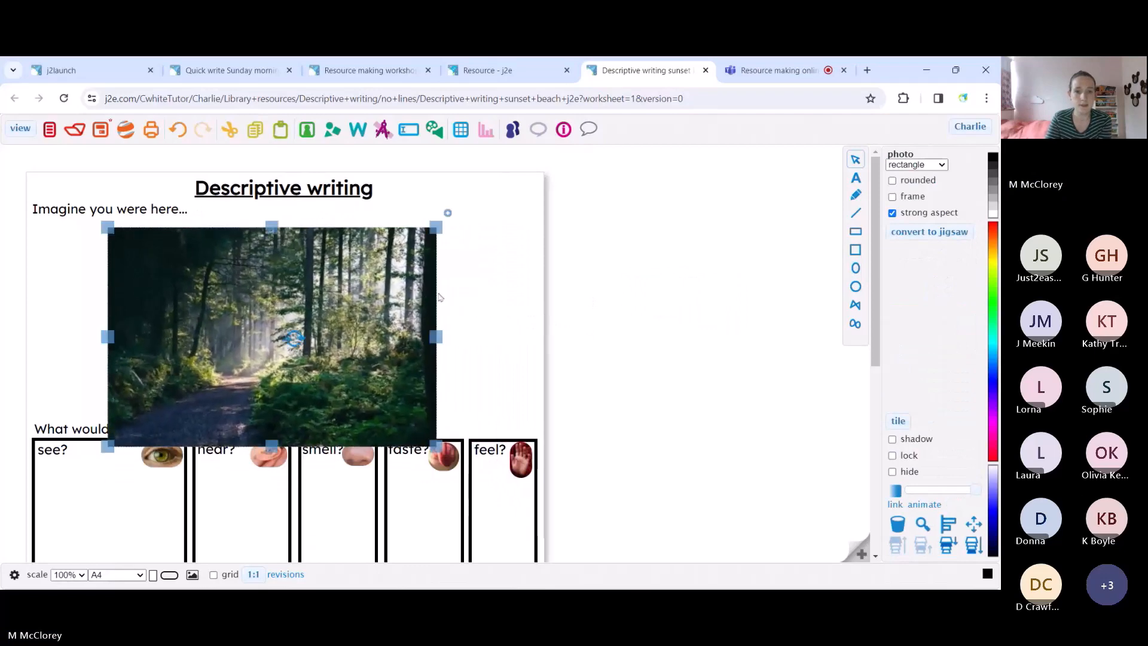
mouse_move(314, 281)
left_mouse_down()
mouse_move(330, 265)
mouse_move(337, 282)
left_mouse_up()
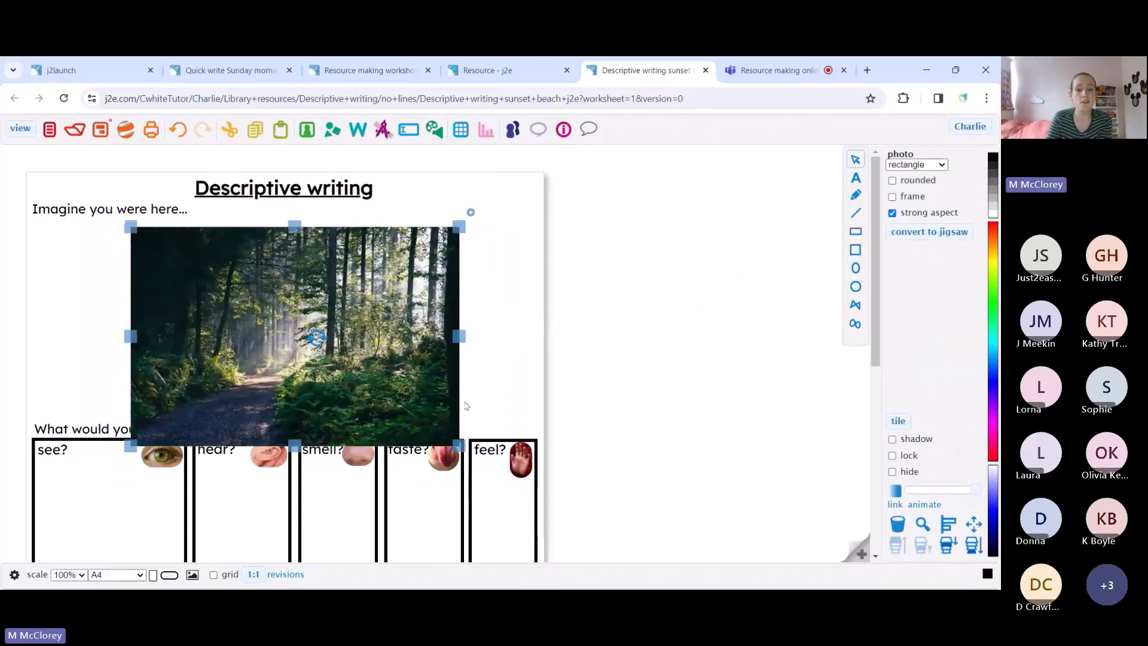
left_click_drag(459, 445, 424, 422)
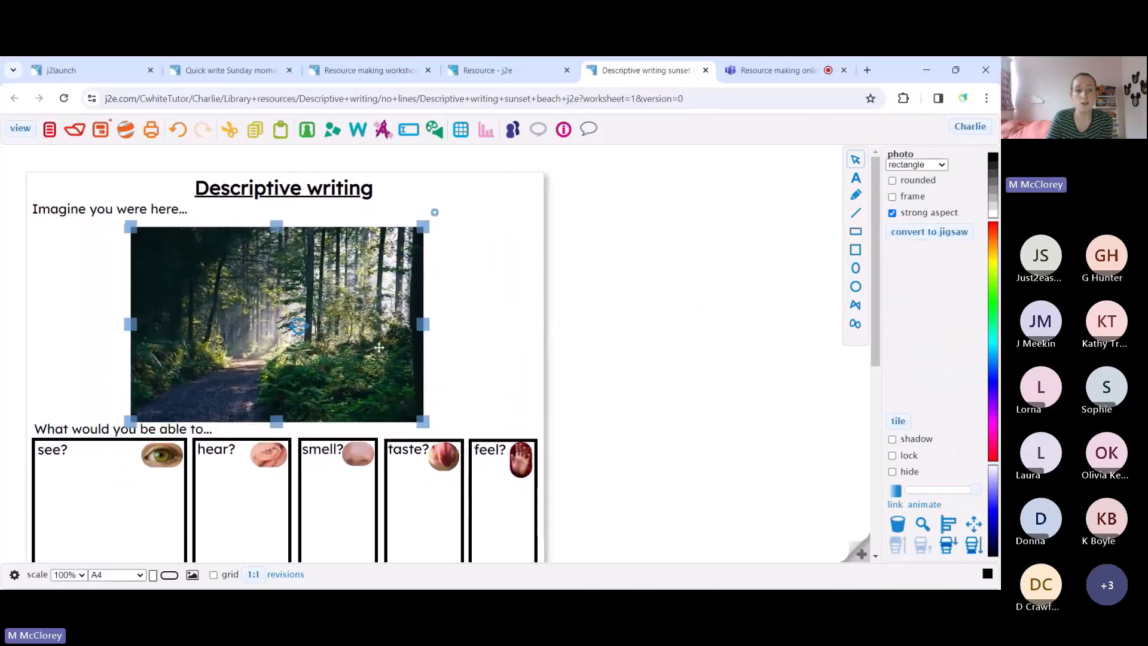
left_click_drag(379, 347, 396, 341)
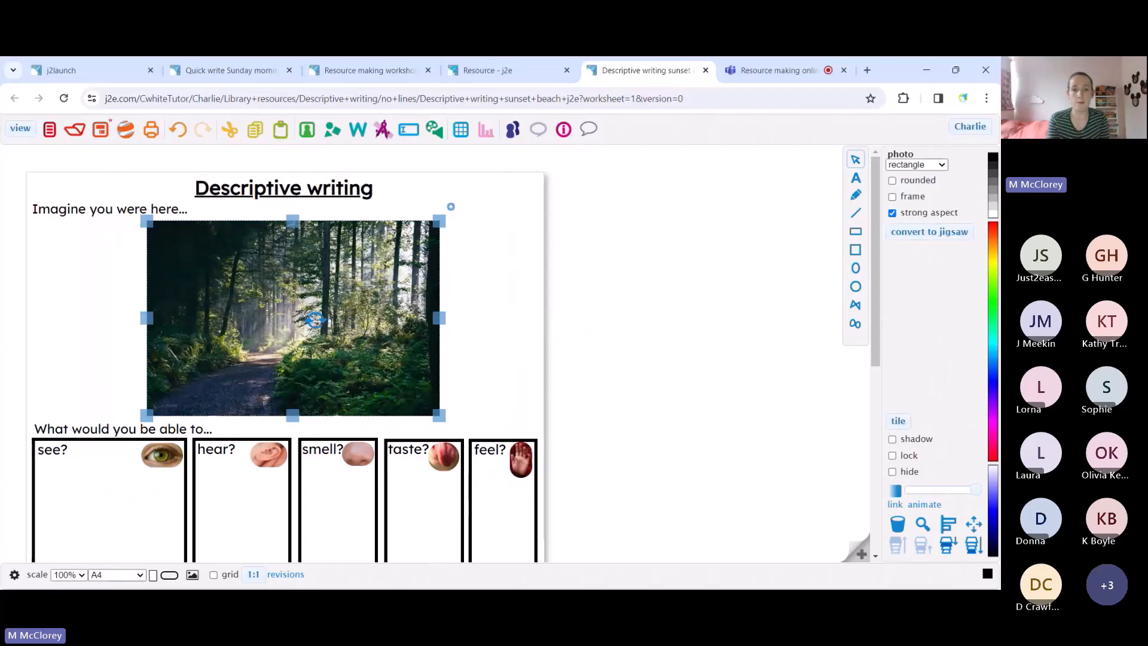
Unlock the worksheet again, make the "Imagine you were here..." text editable, and close the worksheet
left_click(94, 210)
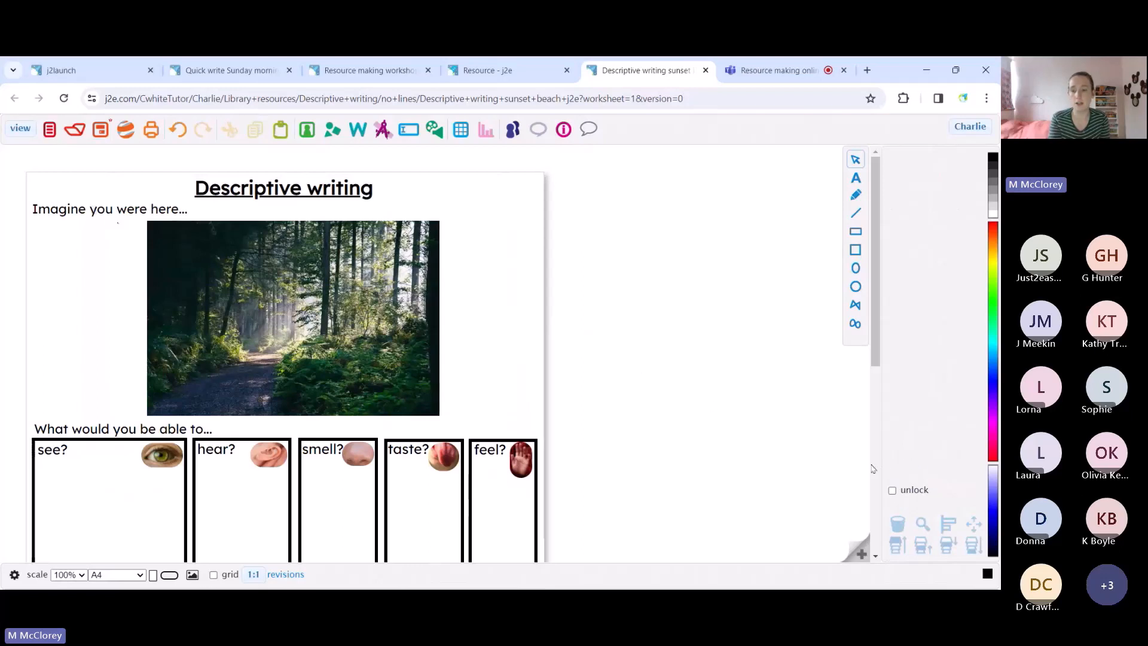
left_click(892, 491)
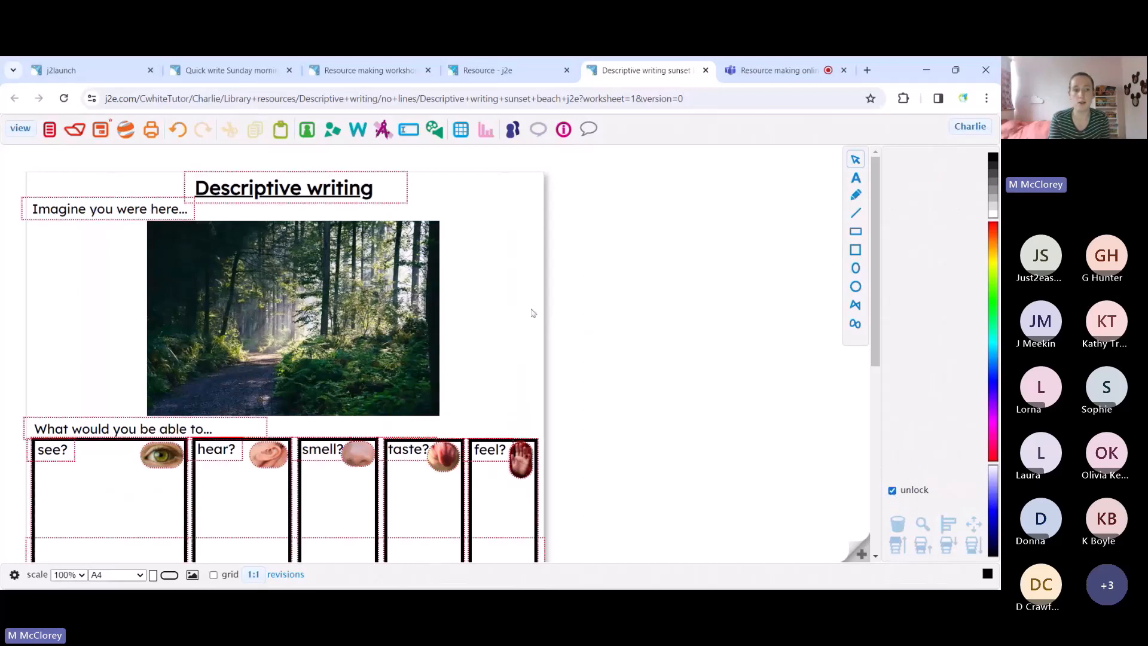
left_click(74, 205)
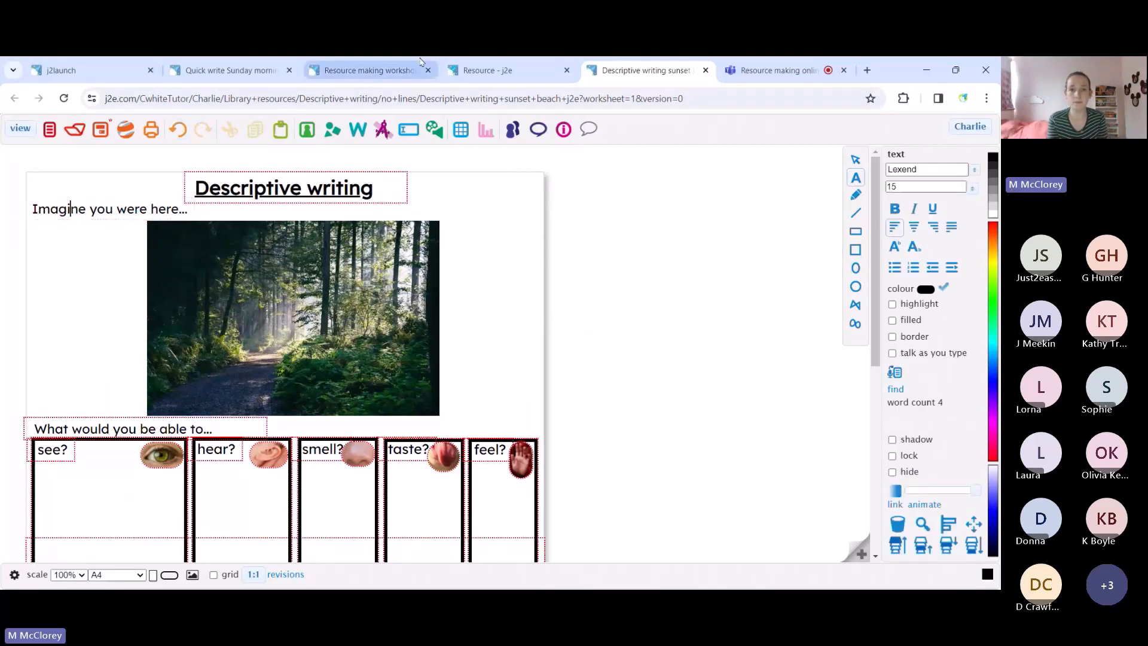
left_click(706, 70)
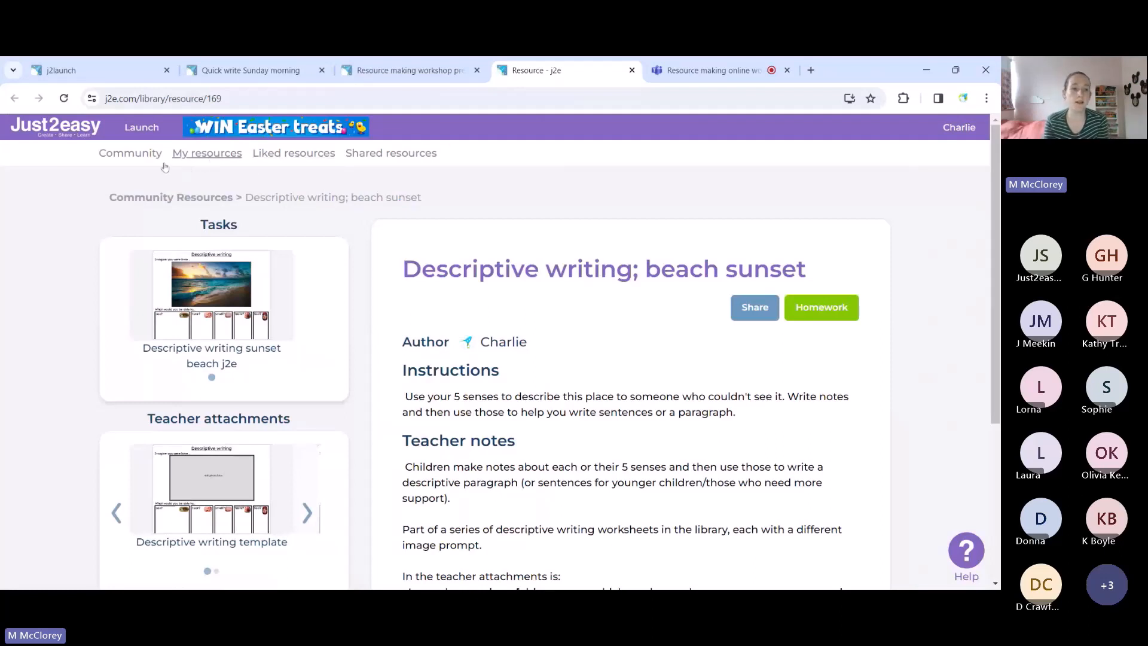
Look at the library's community resources and at the collection of self-created resources
left_click(130, 157)
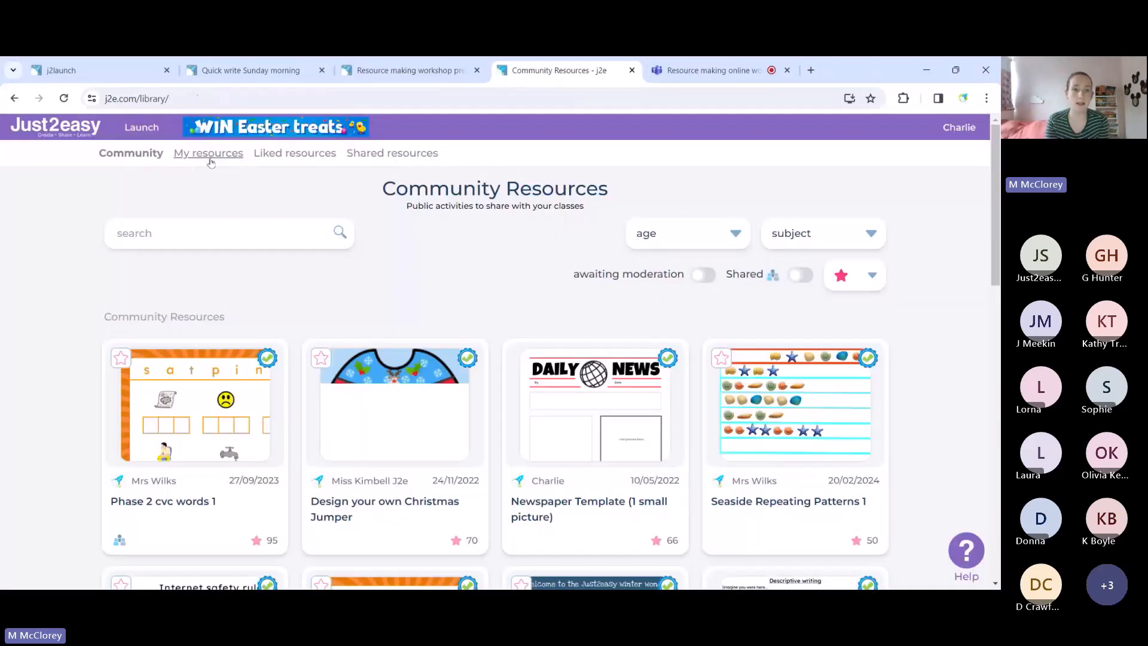
left_click(213, 154)
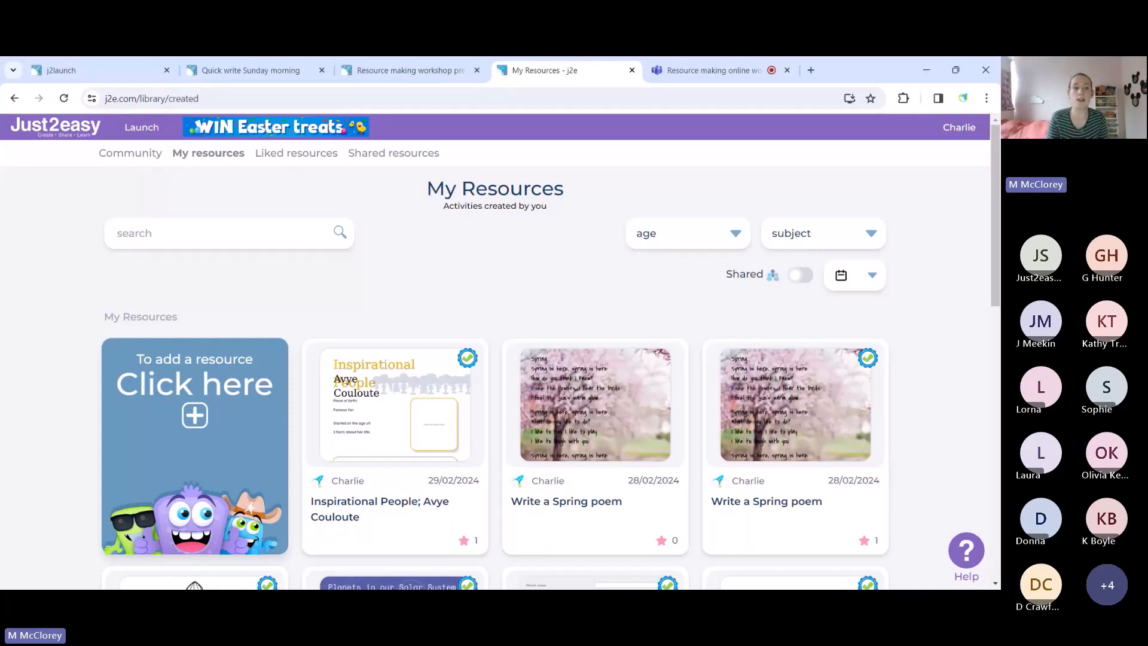
scroll(196, 296, "down", 1)
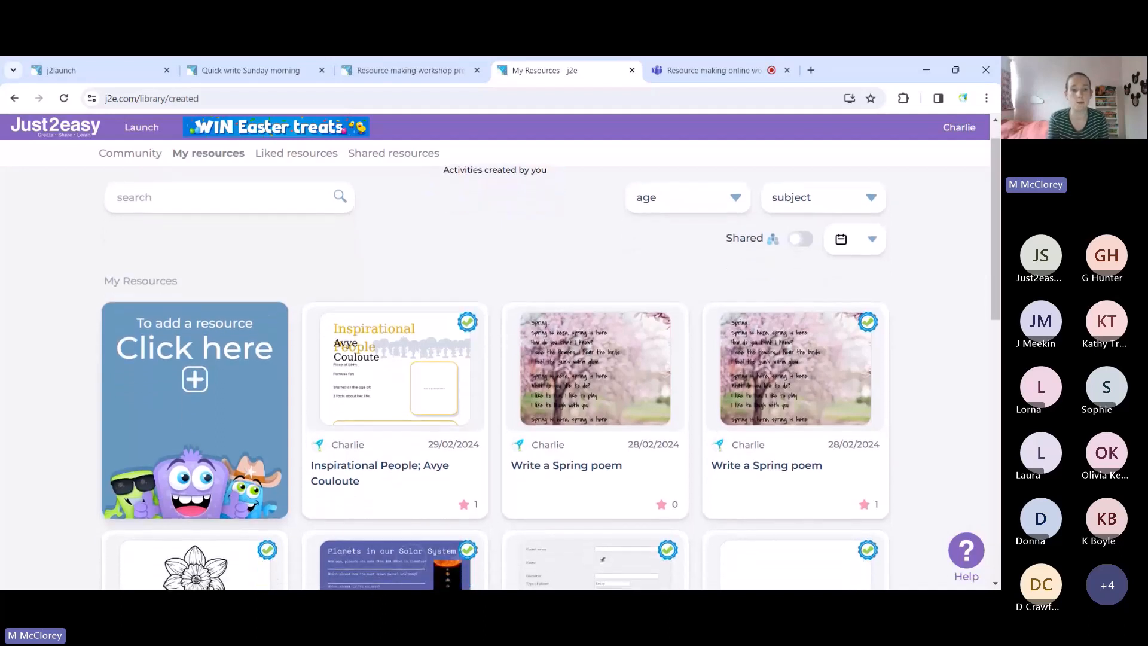
left_click(122, 161)
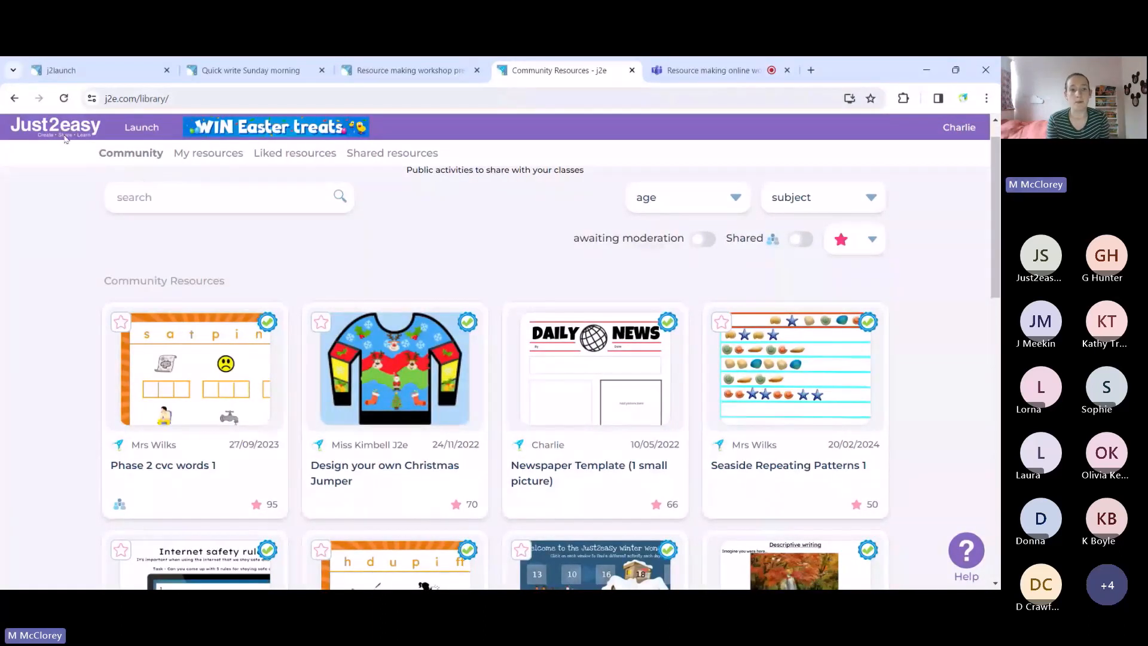
Start adding a resource to the self-created collection and look through the fields of the creation form
left_click(200, 156)
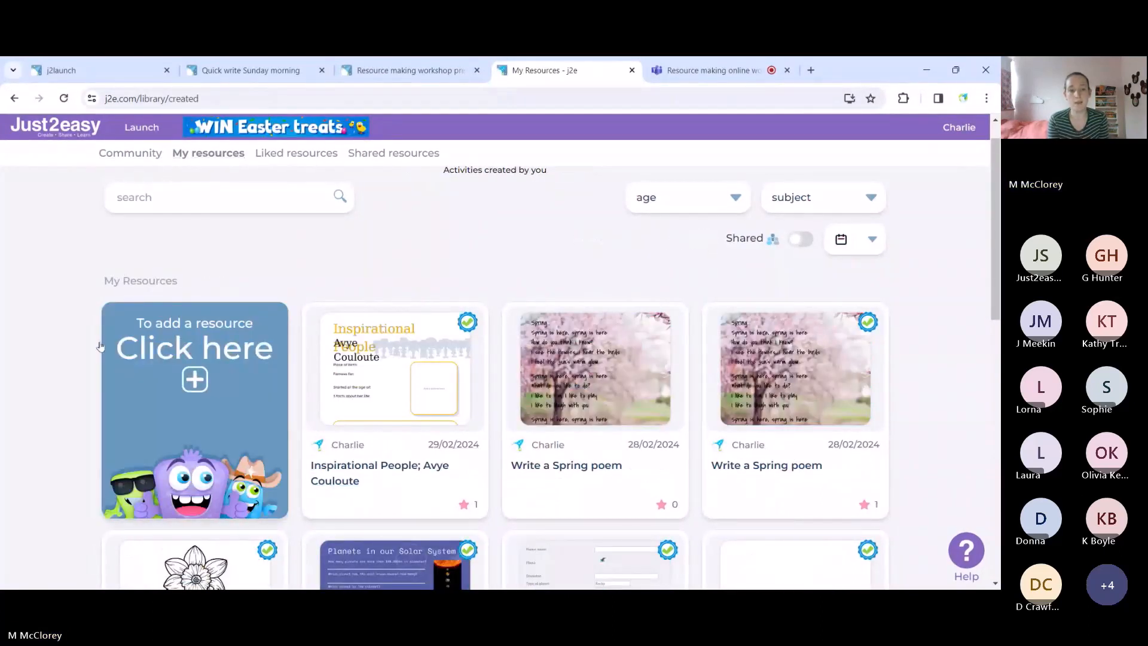
left_click(199, 390)
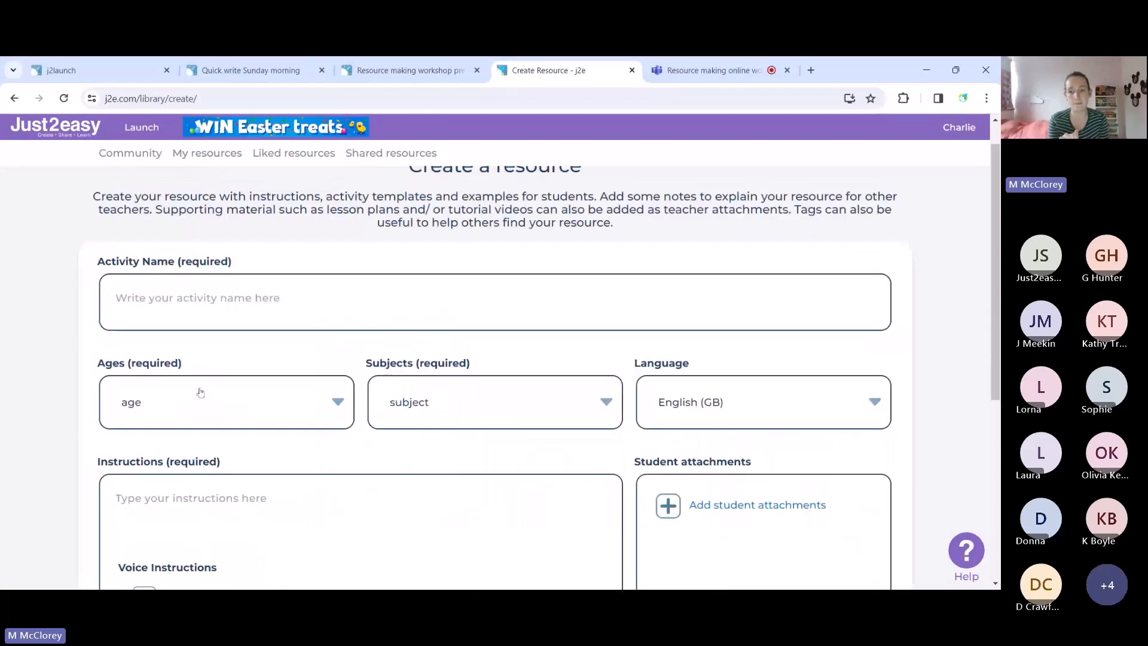
scroll(951, 371, "down", 5)
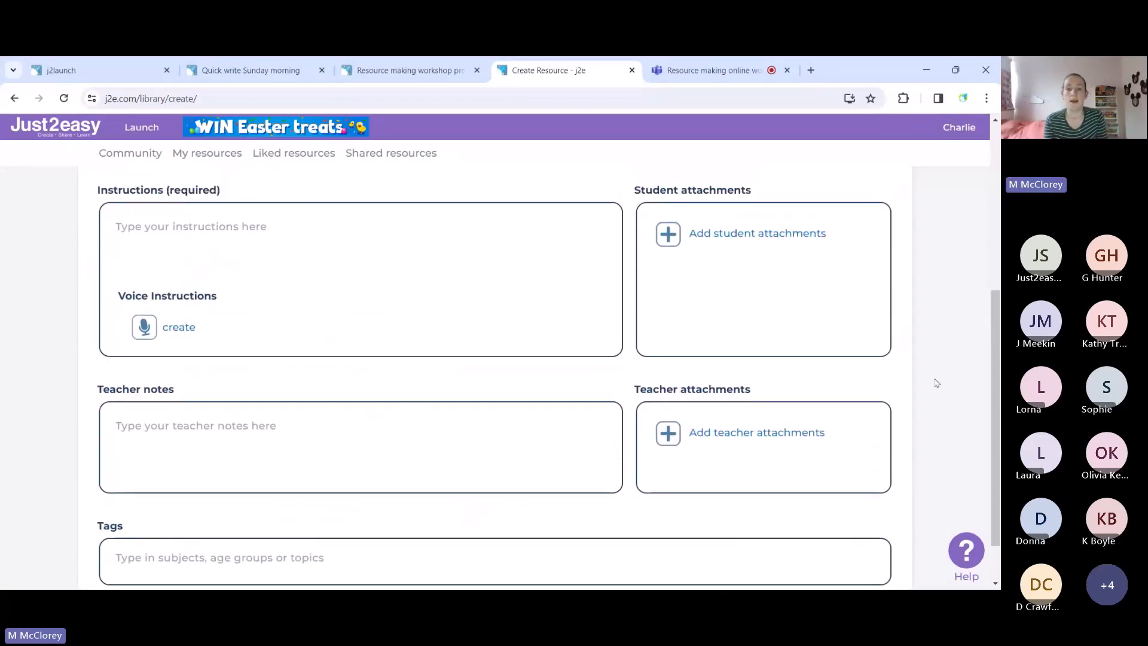
scroll(934, 384, "up", 6)
scroll(937, 383, "down", 3)
scroll(937, 383, "up", 3)
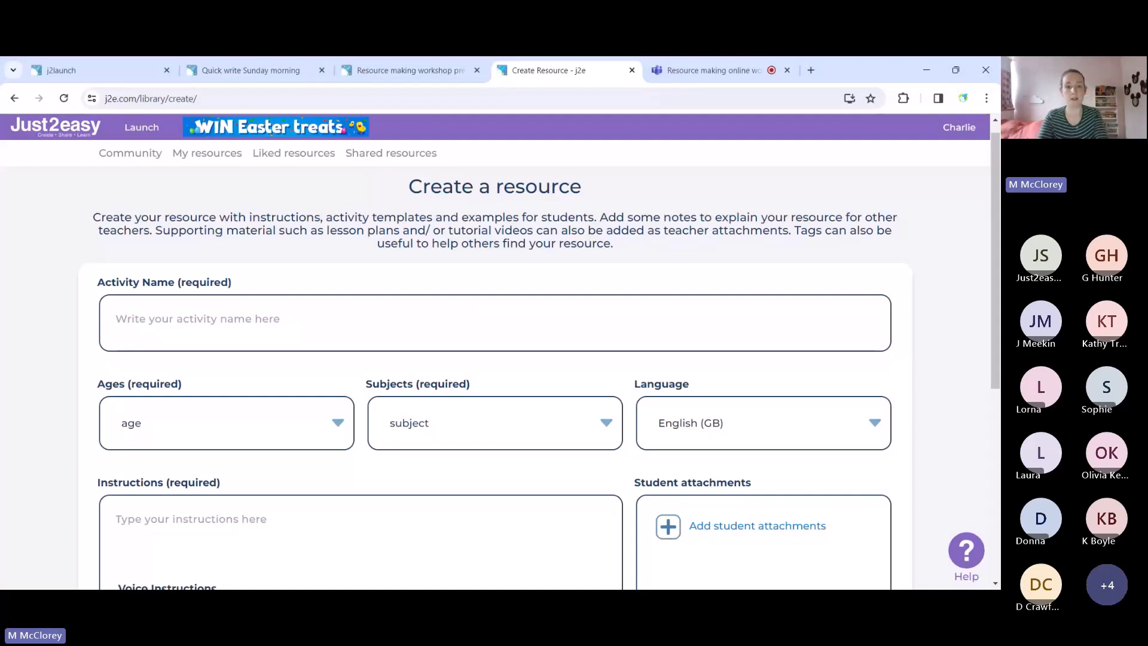
Name the new activity "Rocket number bonds to 10"
left_click(471, 318)
type("Rocket")
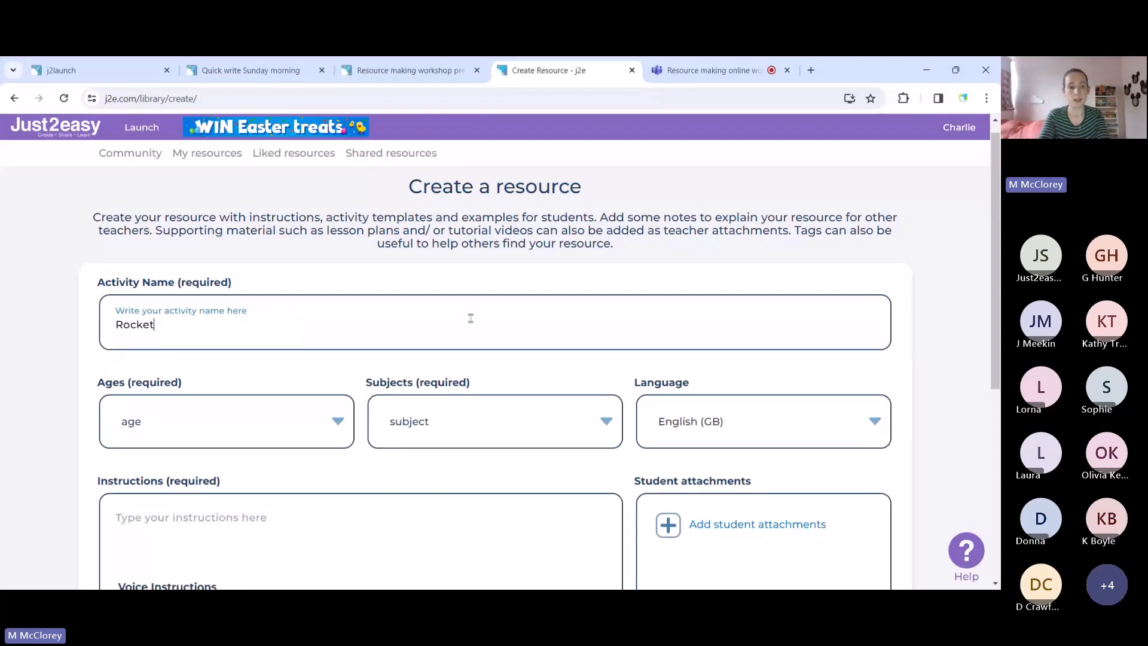
type(" number")
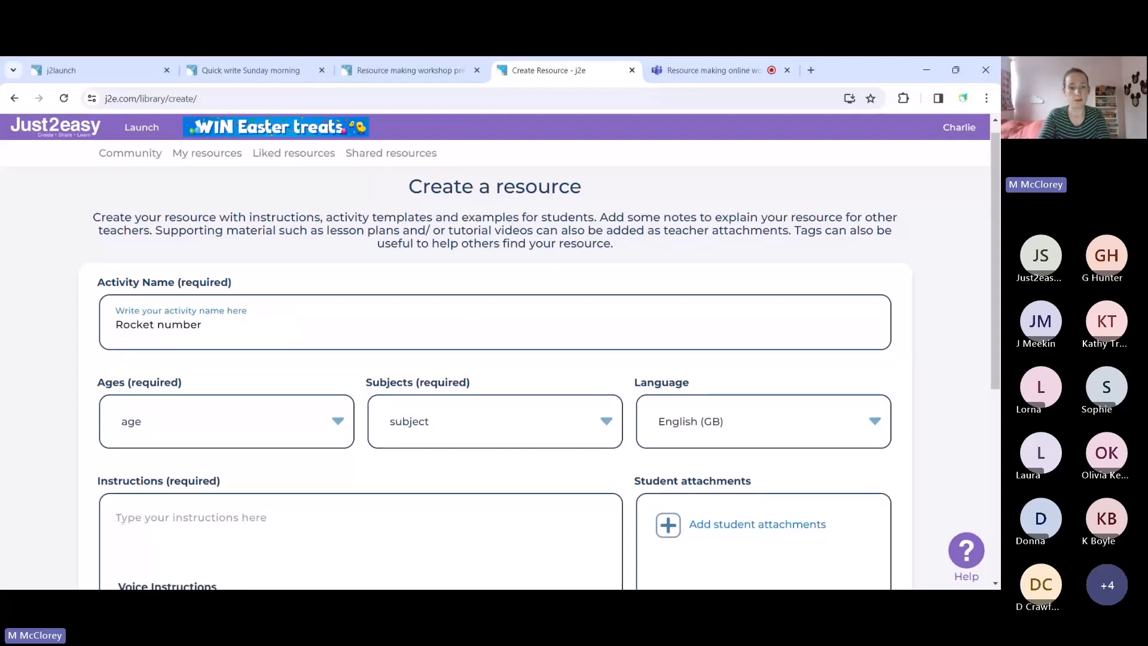
type(" bonds to 10")
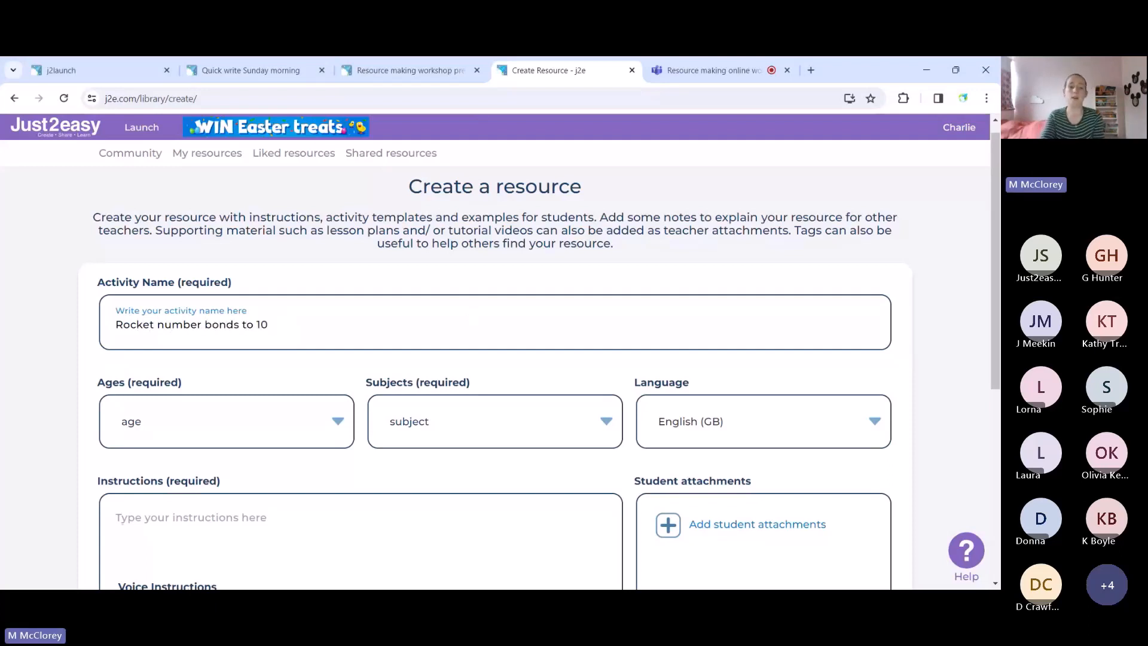
Set the resource's age group to 5-6 and its subject to Maths
left_click(339, 418)
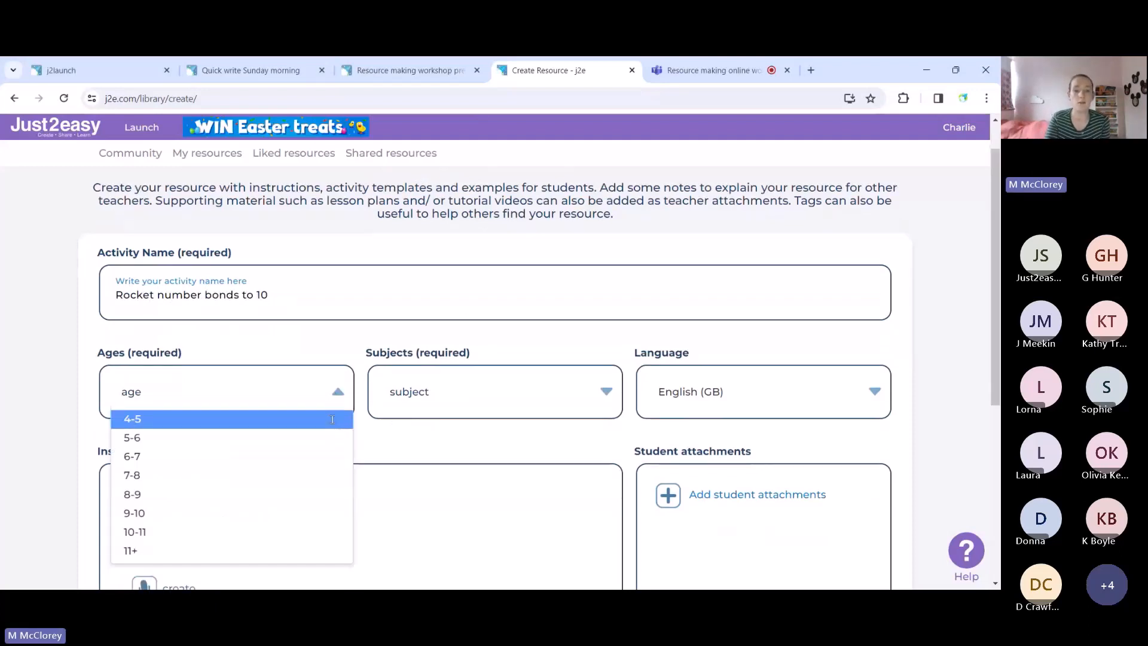
scroll(333, 419, "down", 2)
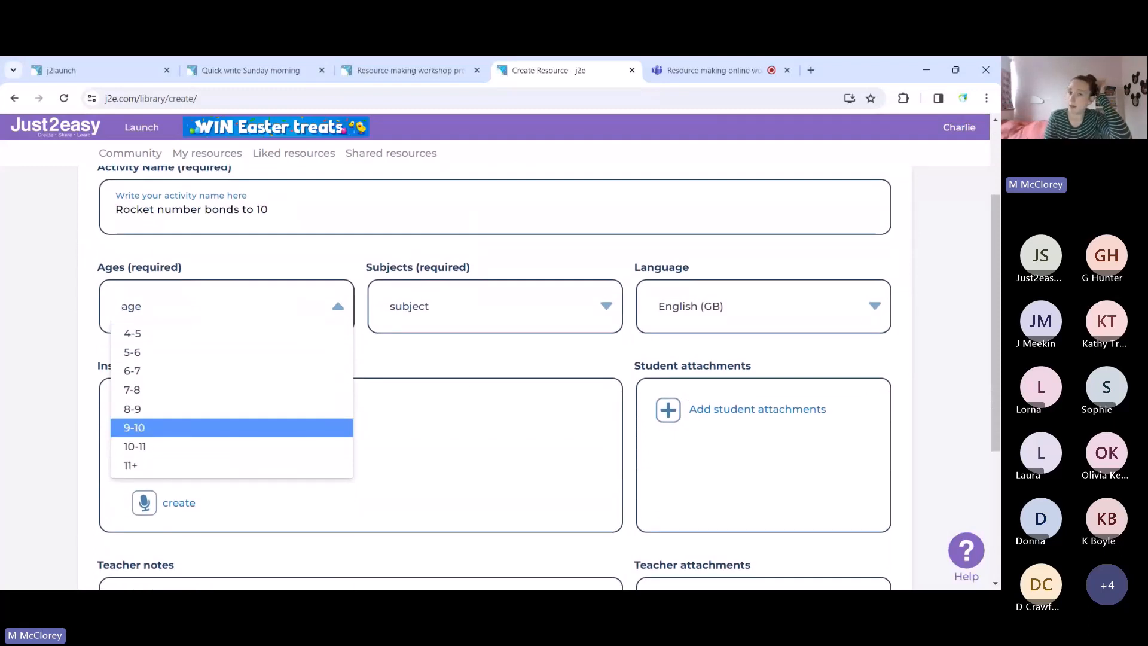
left_click(180, 352)
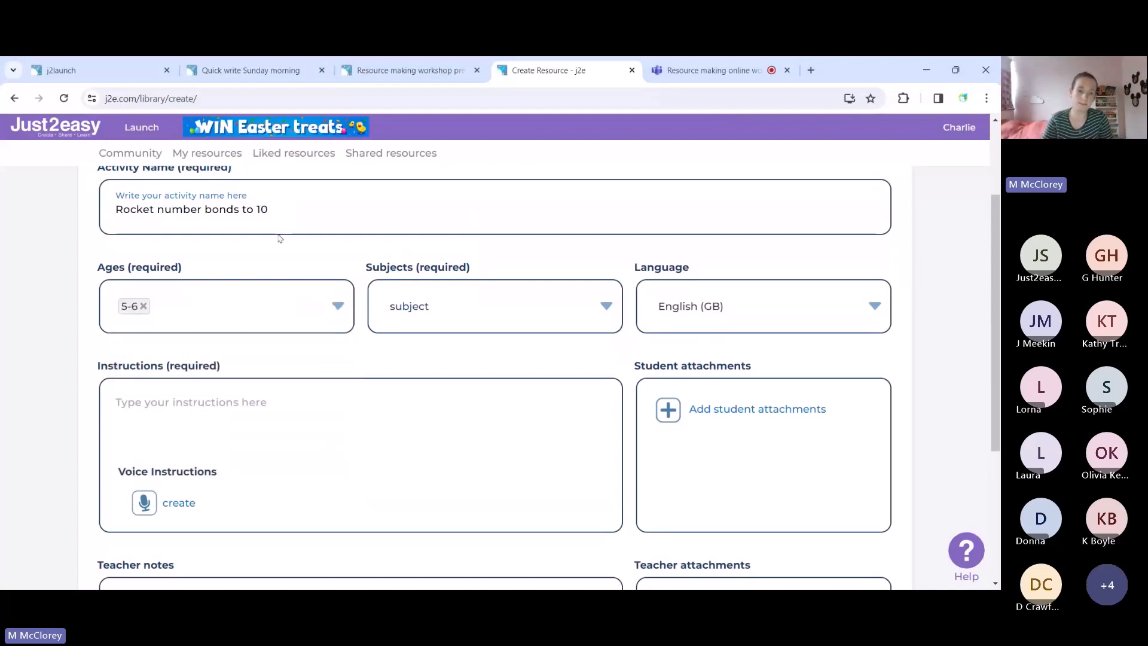
left_click(532, 291)
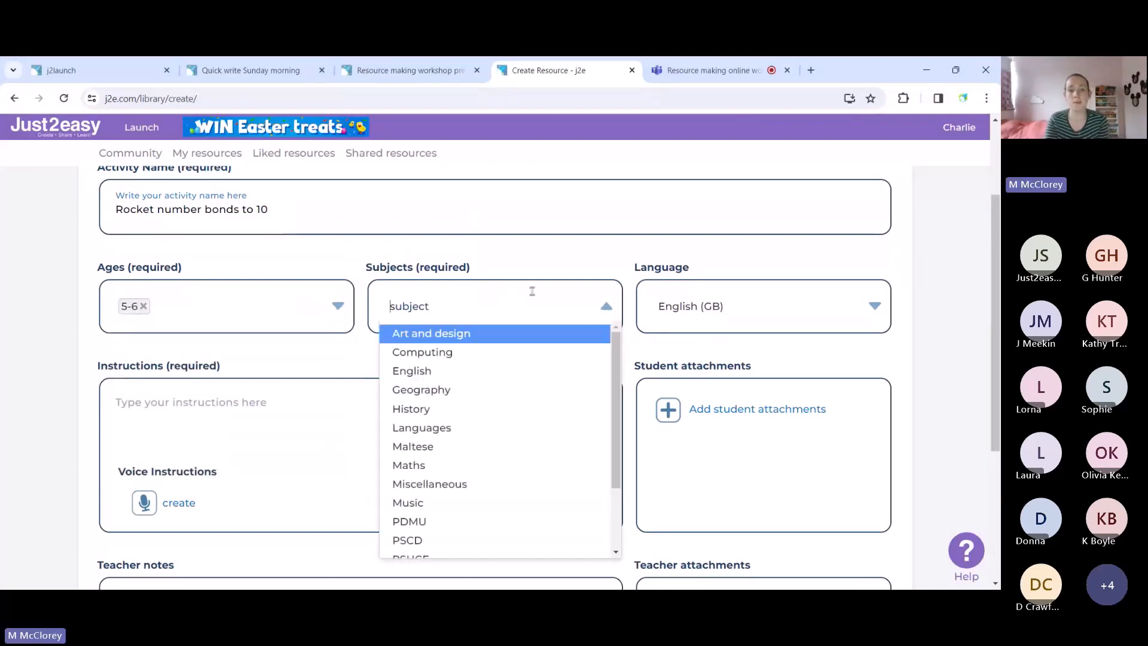
scroll(546, 249, "up", 1)
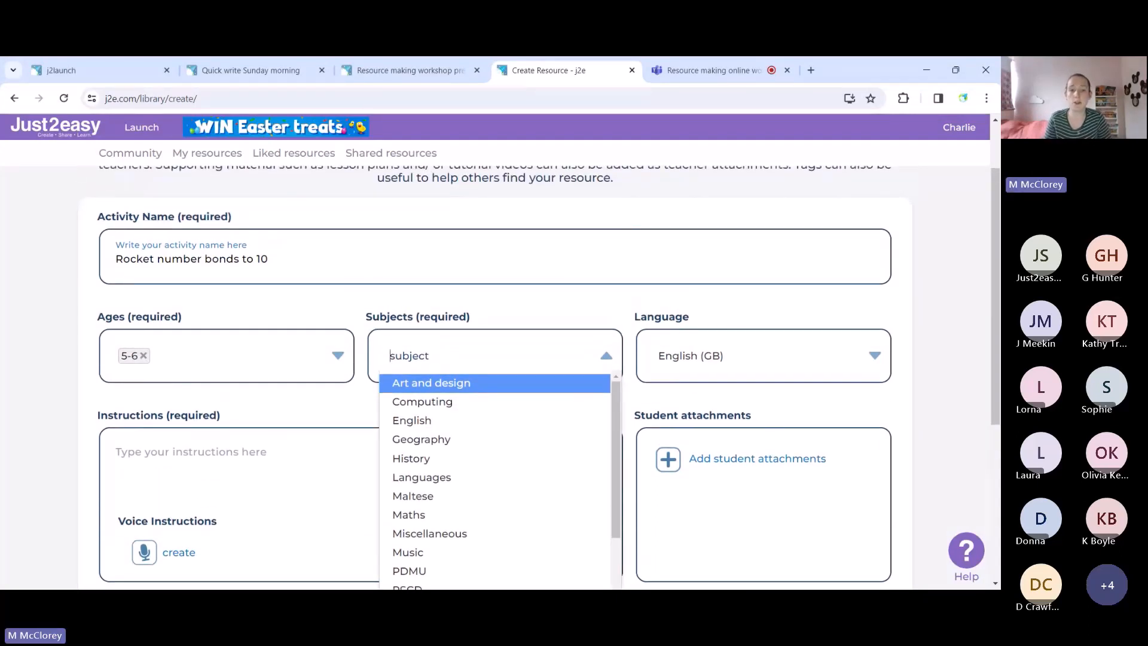
left_click(440, 519)
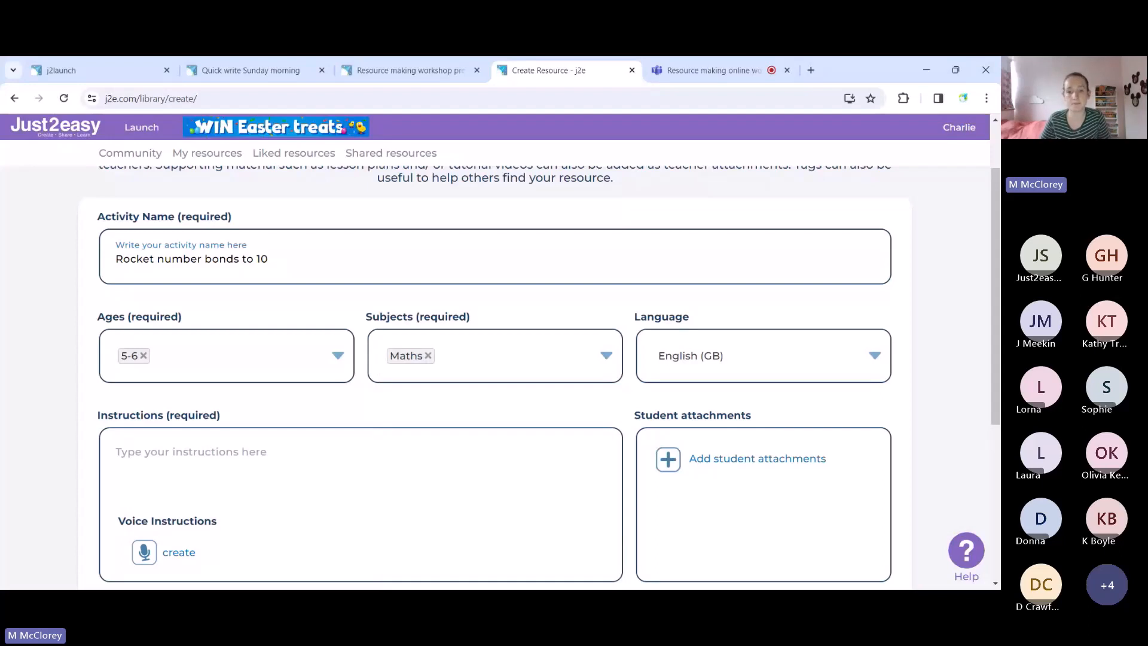
View the languages available for the resource without picking another one
left_click(772, 355)
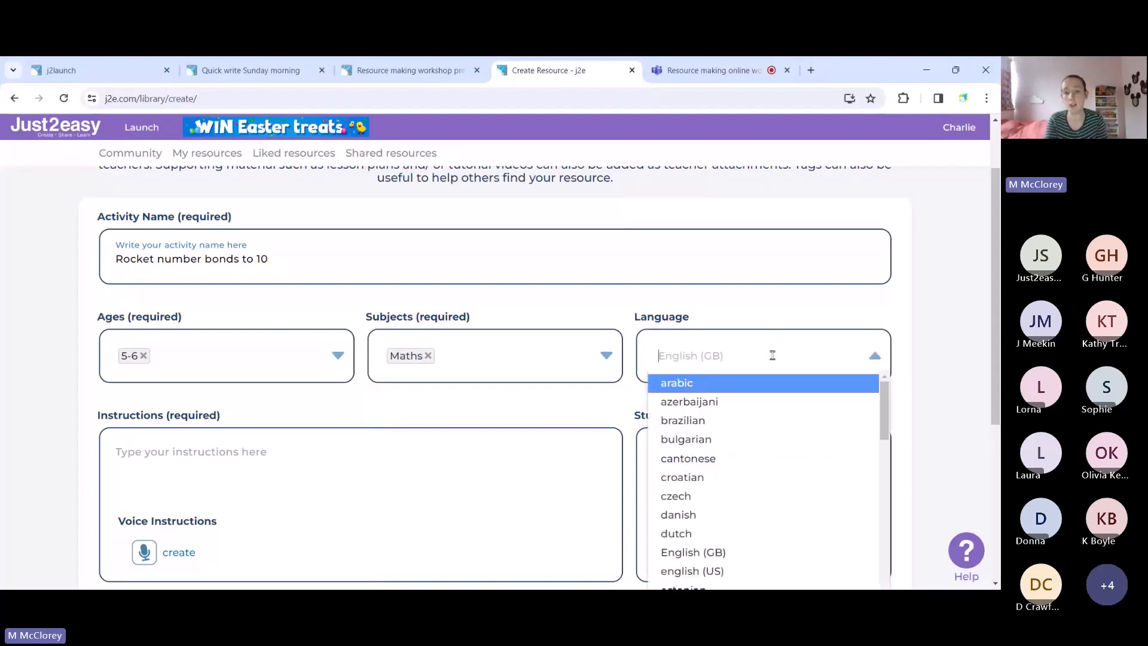
left_click(775, 314)
scroll(775, 314, "down", 2)
scroll(776, 314, "up", 2)
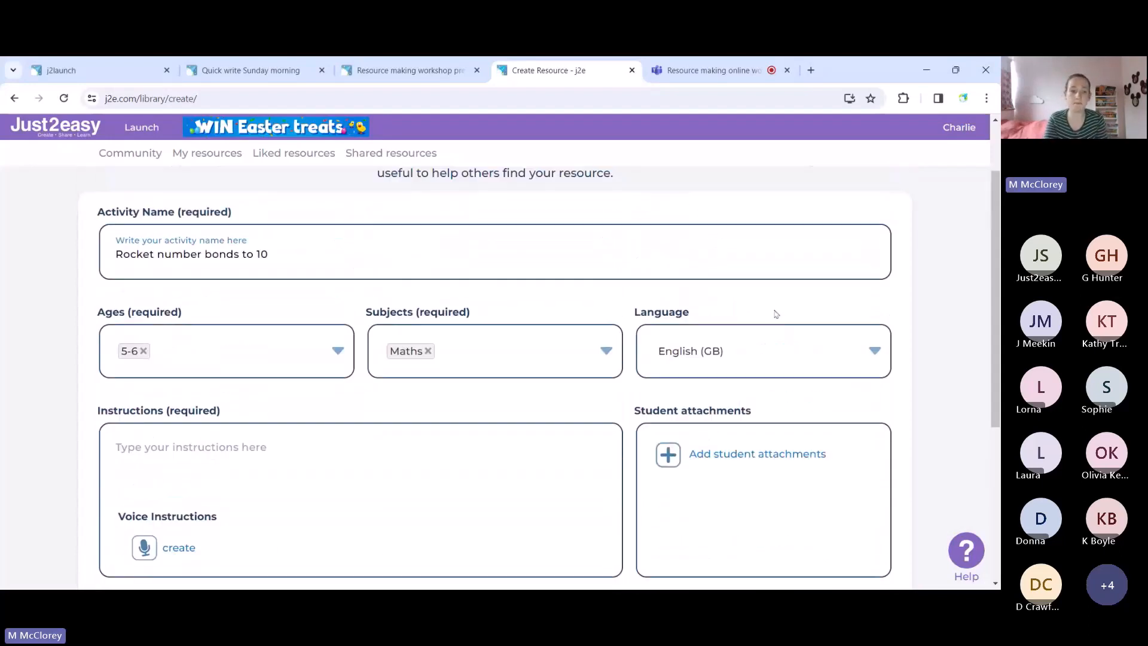
Attach the existing "Rocket number bonds" file to the resource as a student attachment
scroll(776, 314, "down", 2)
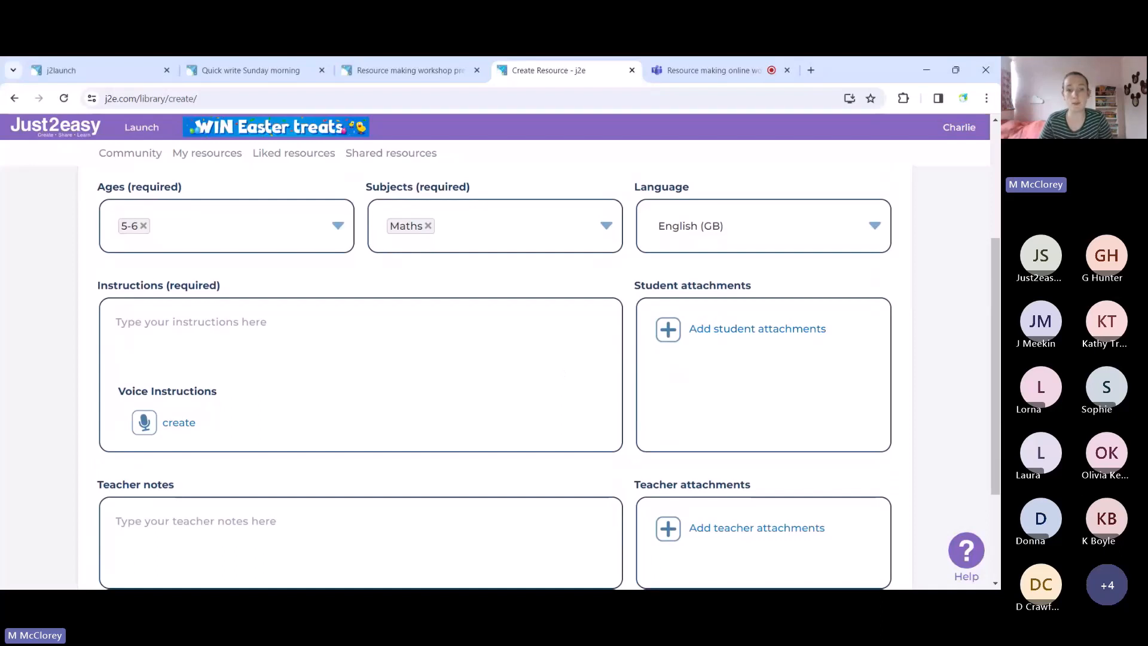
scroll(372, 428, "down", 1)
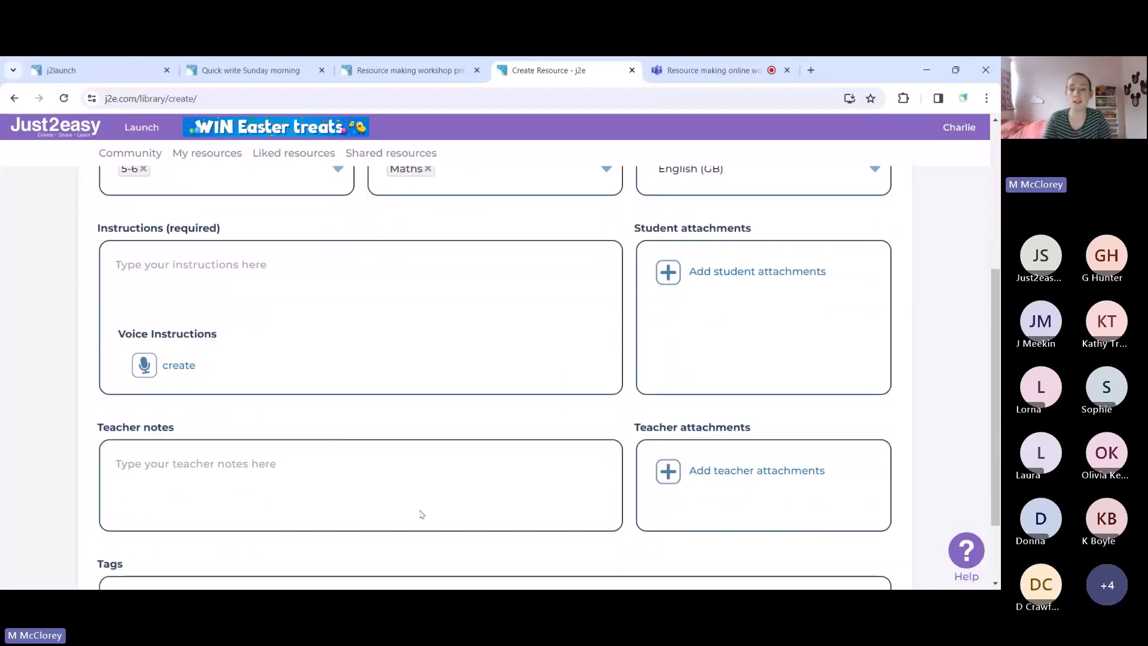
left_click(738, 273)
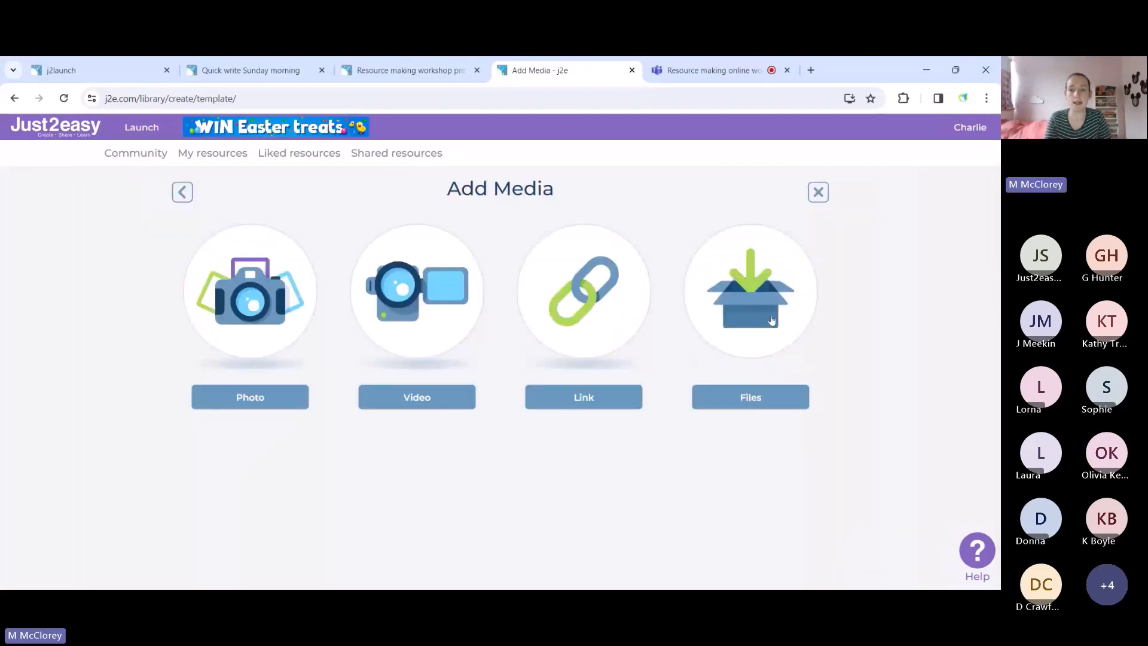
left_click(748, 299)
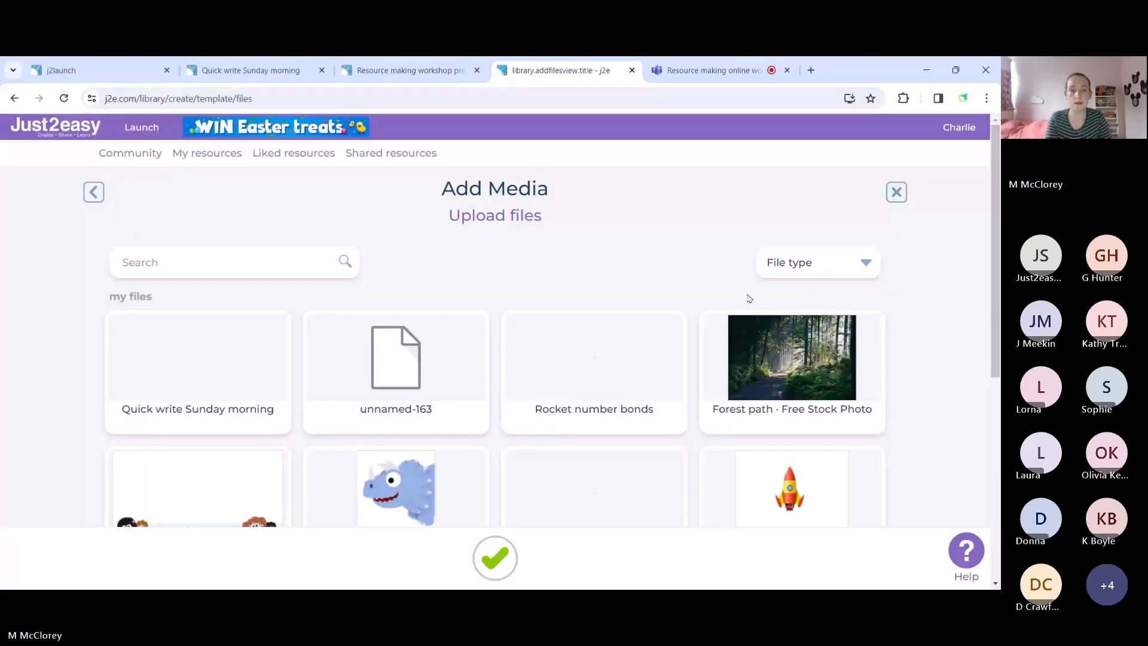
scroll(747, 295, "down", 1)
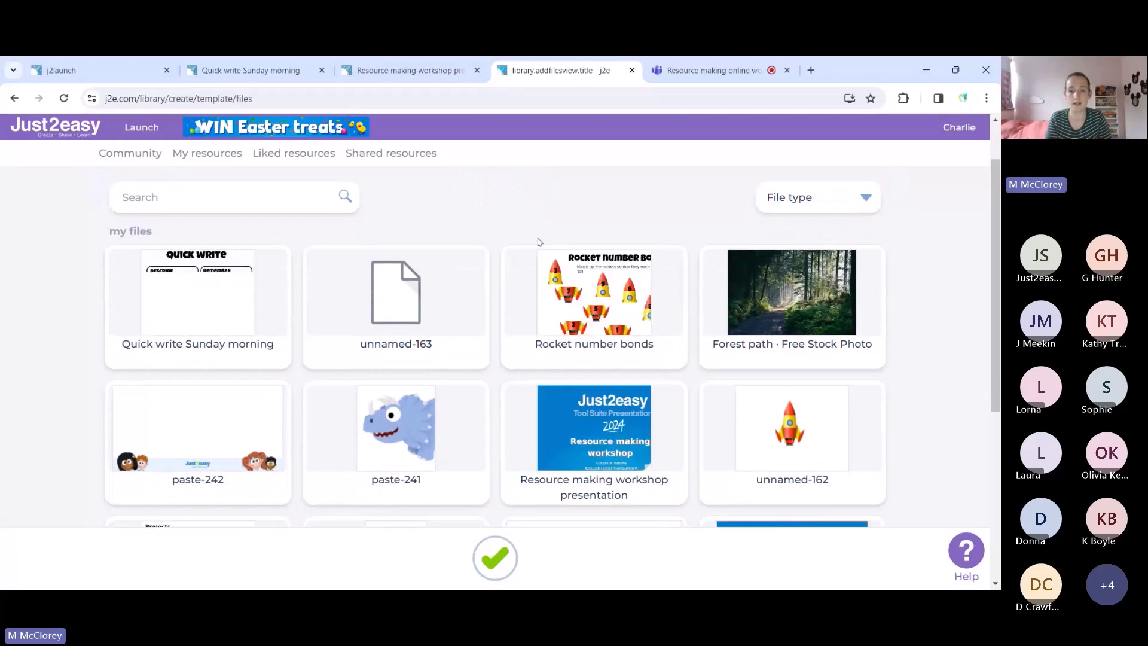
left_click(573, 297)
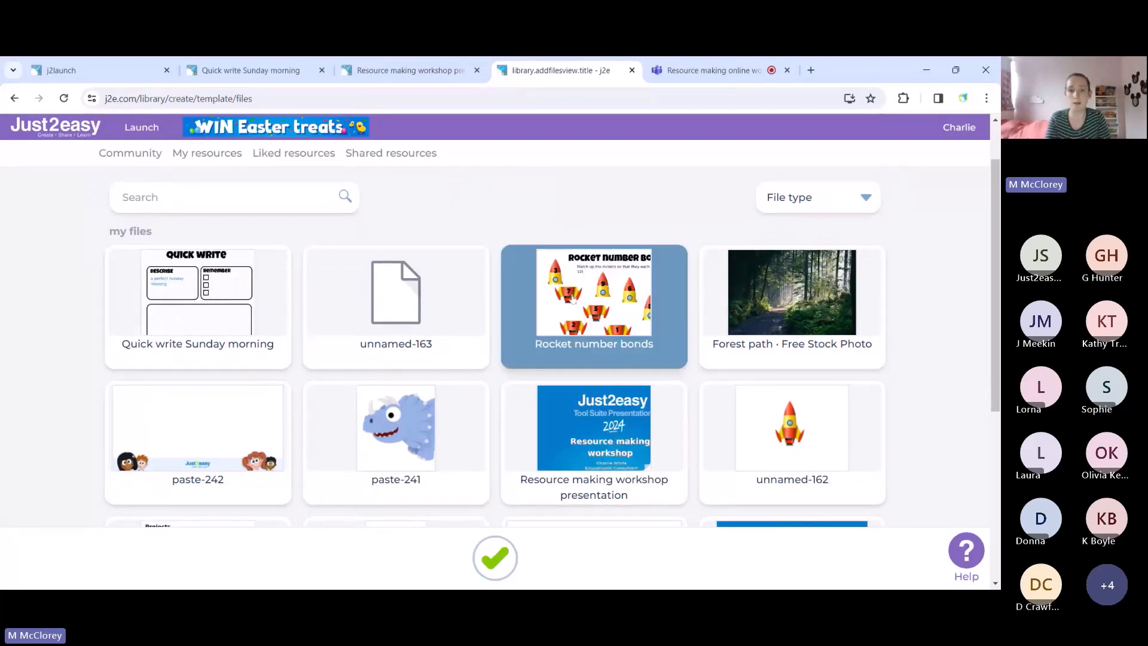
left_click(500, 569)
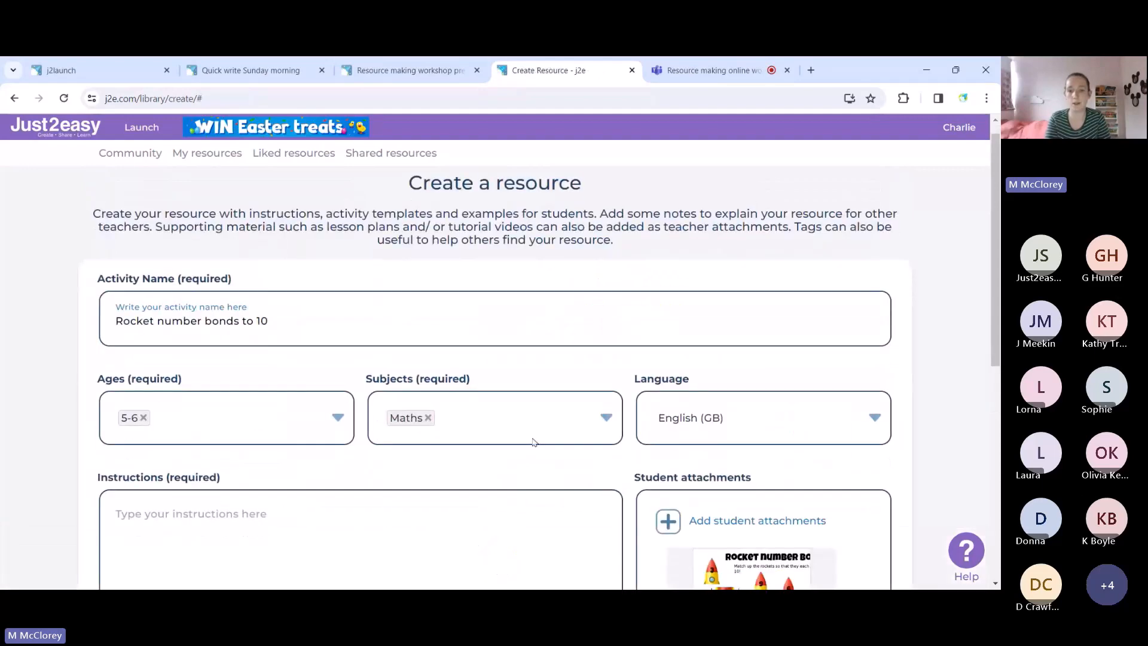
Change the type of the Rocket number bonds student attachment to "Task - activity" and update it
scroll(529, 481, "down", 2)
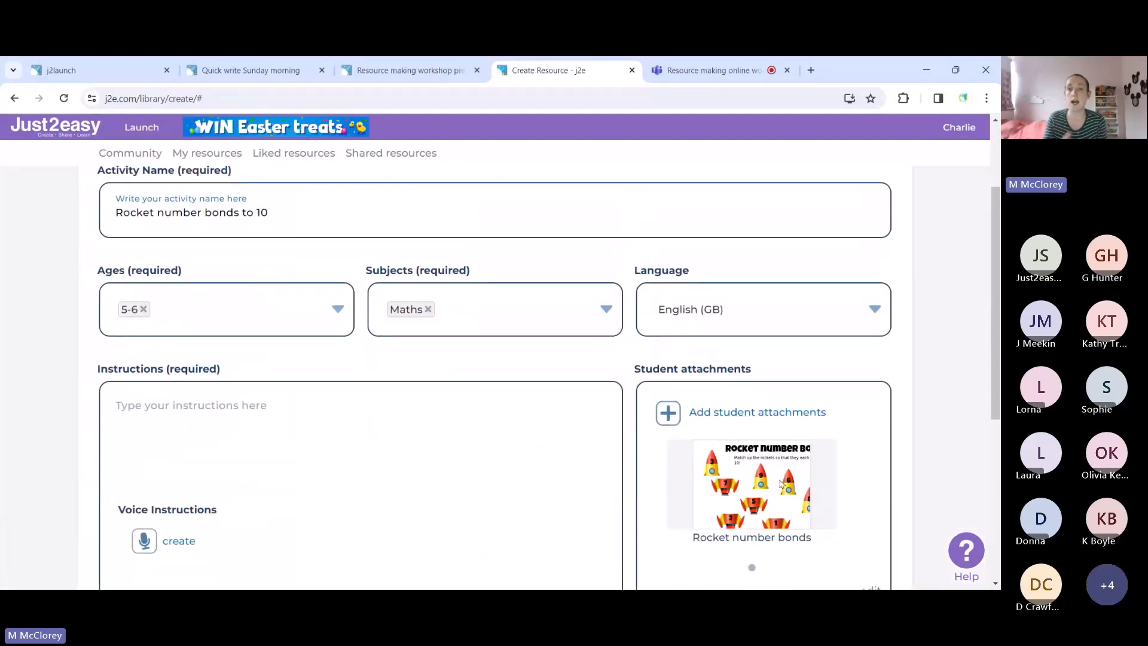
scroll(782, 484, "down", 2)
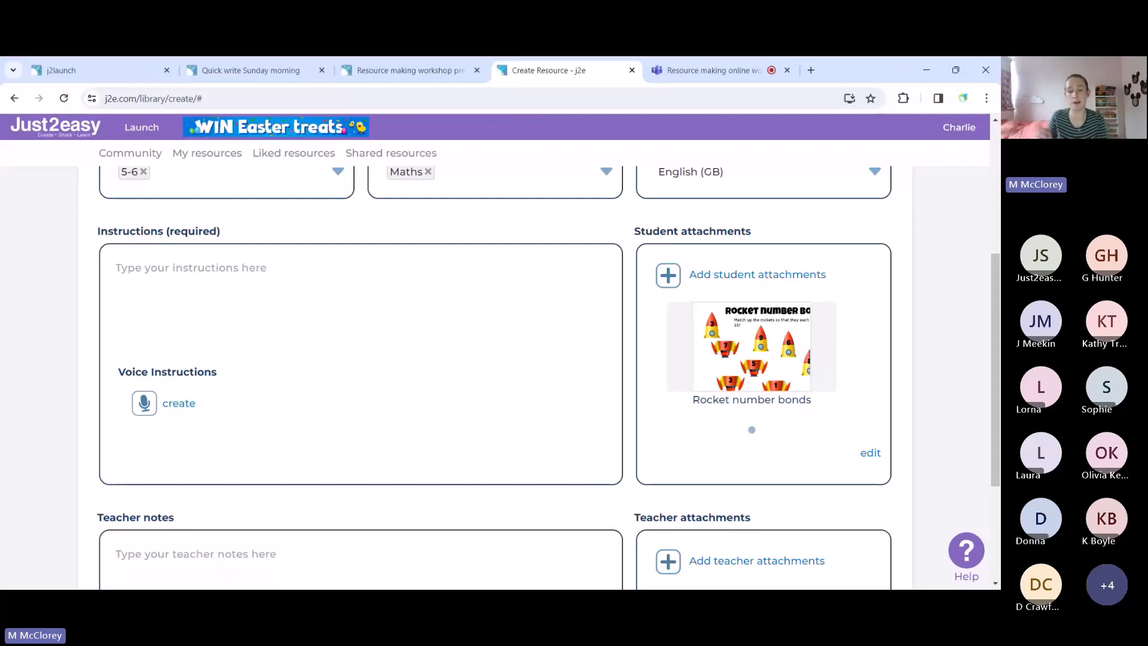
left_click(871, 453)
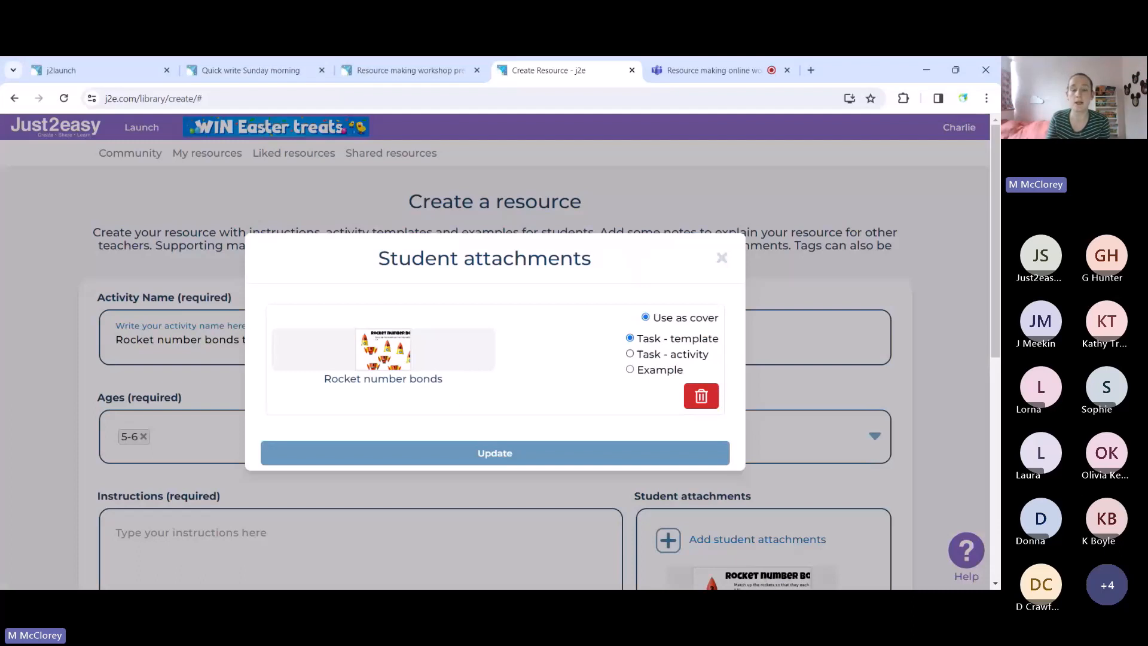
left_click(630, 354)
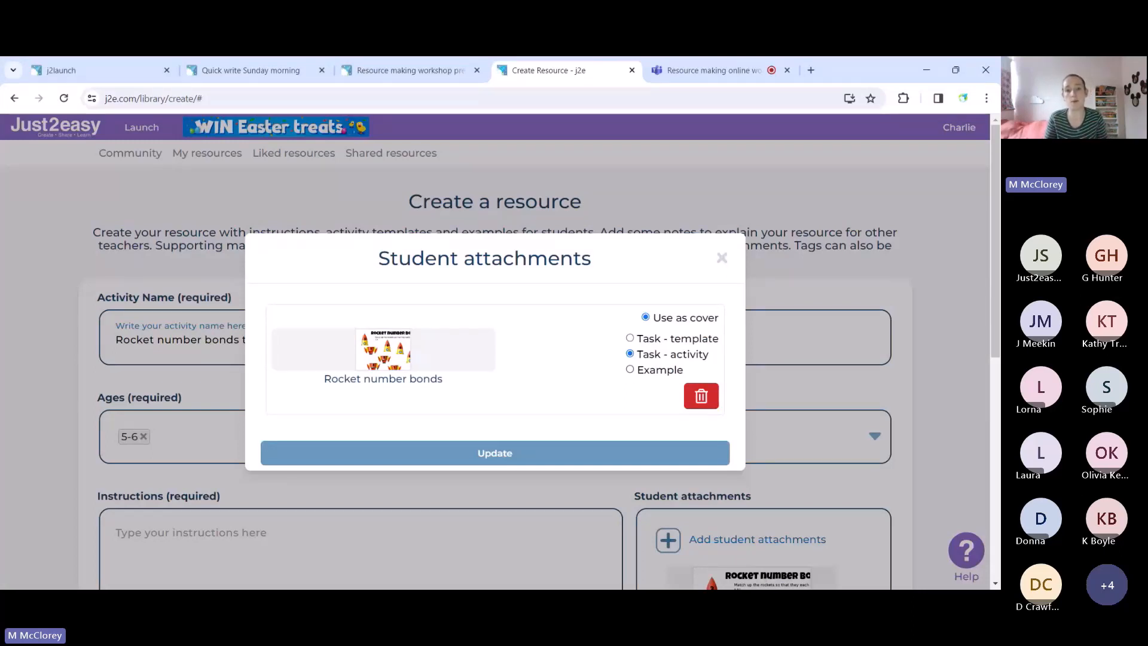
left_click(580, 455)
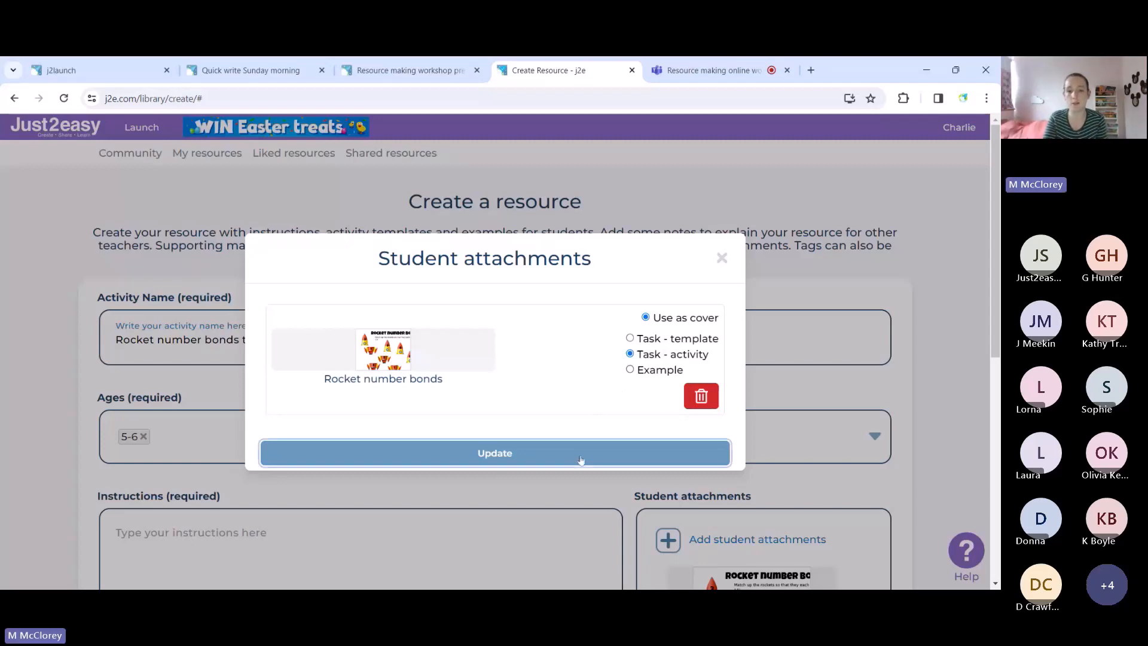
Write the resource's instructions as "Drag the rockets so that they make 10."
scroll(580, 459, "down", 2)
left_click(189, 389)
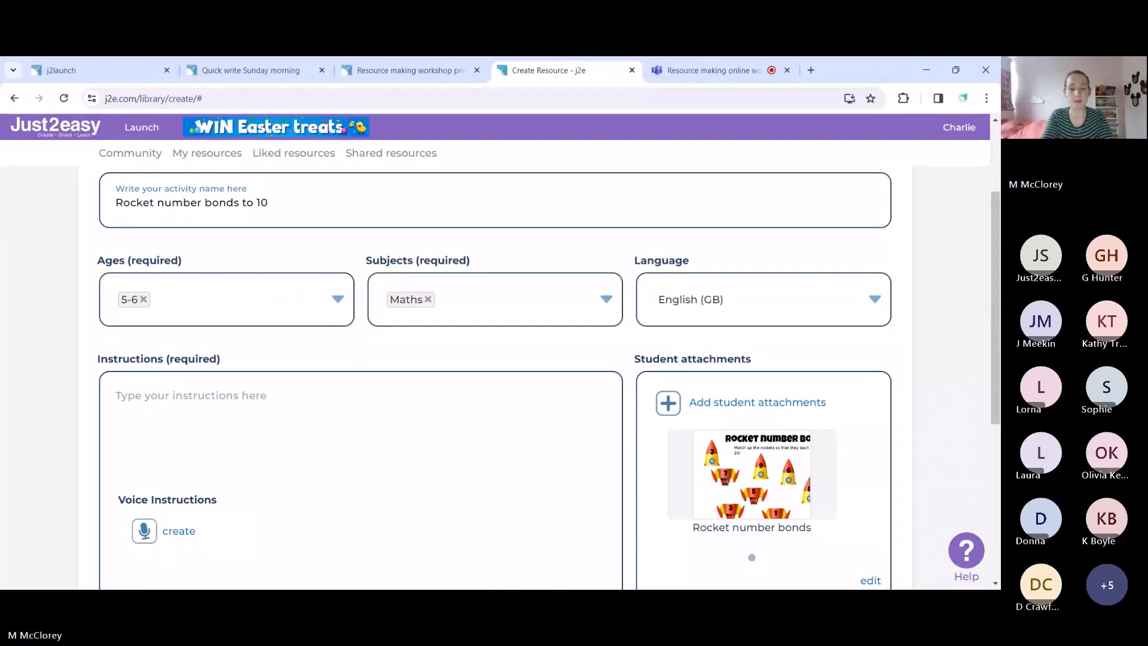
type("Match")
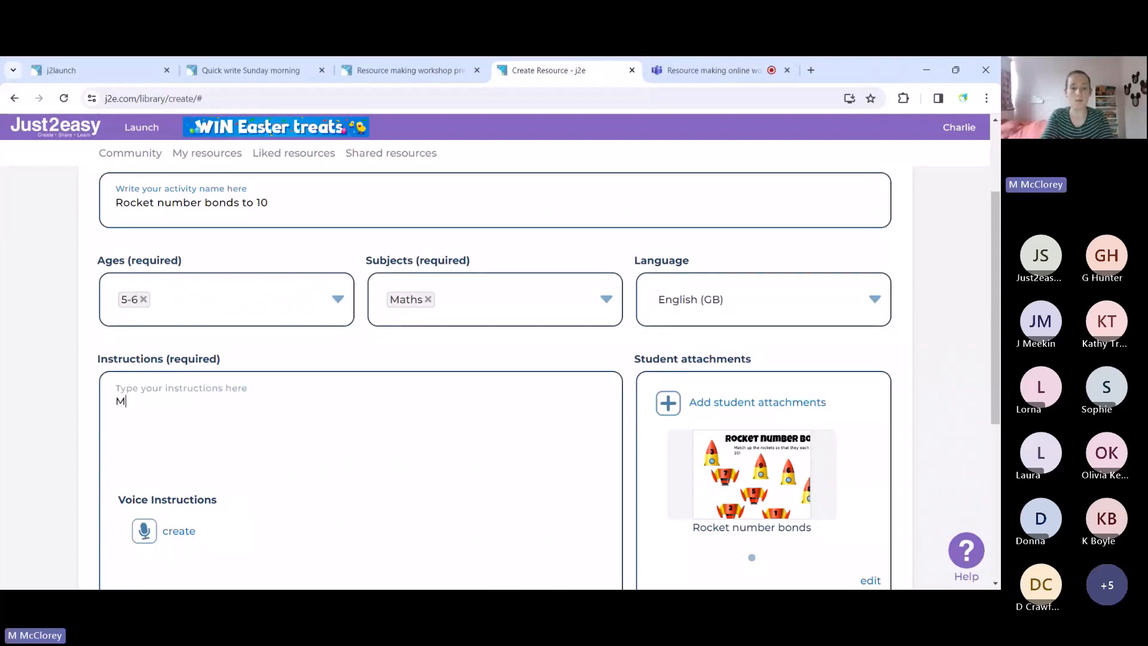
key("BackSpace")
key("BackSpace")
key("BackSpace")
key("BackSpace")
key("BackSpace")
type("Drag")
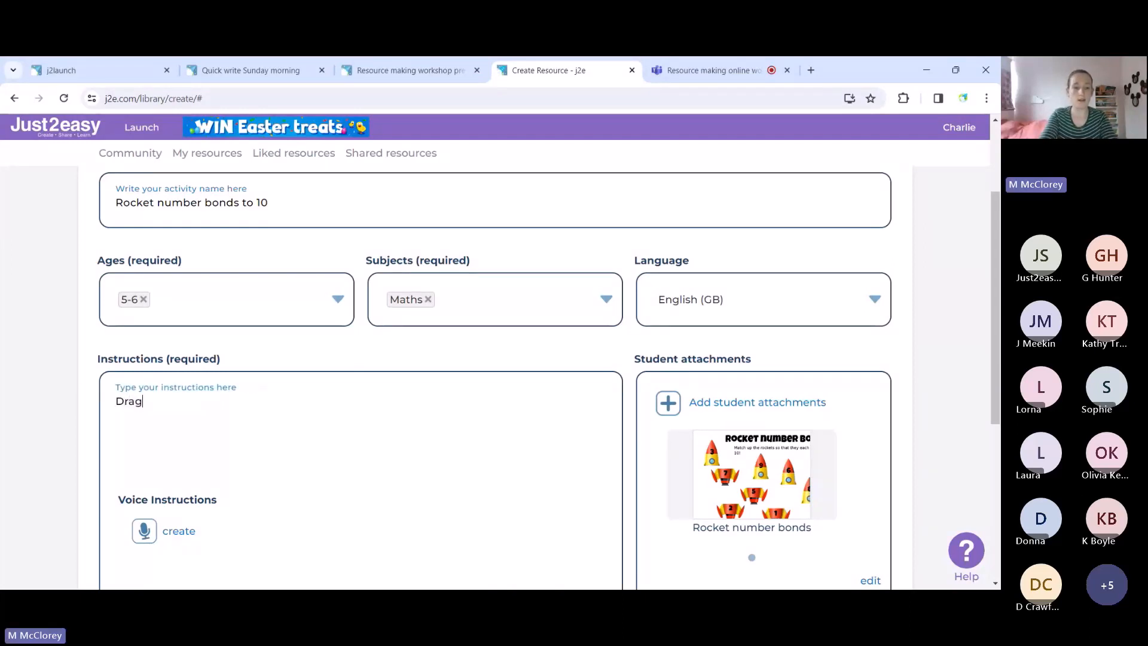
type(" the rocke")
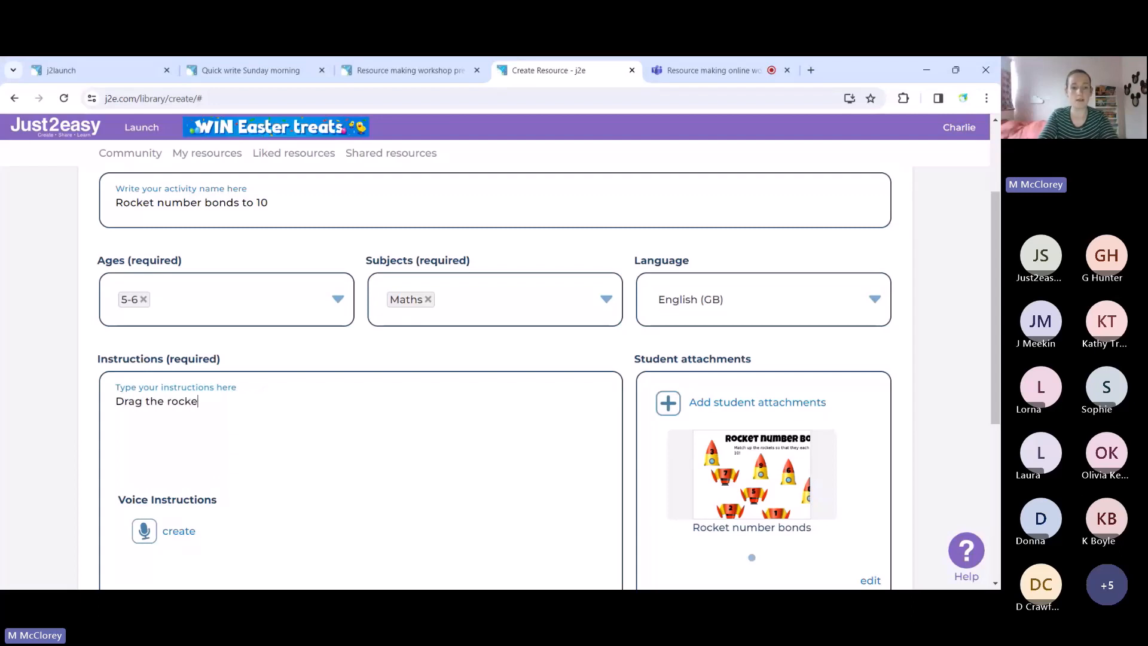
type("ts to ")
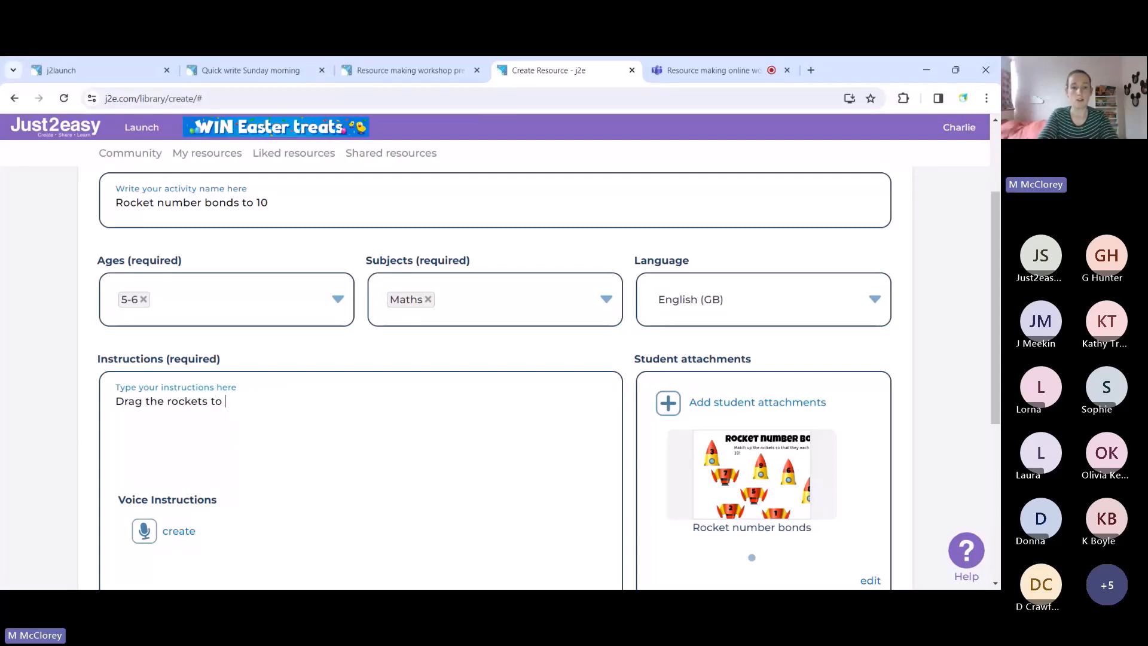
type("make")
key("BackSpace")
key("BackSpace")
key("BackSpace")
key("BackSpace")
key("BackSpace")
key("BackSpace")
key("BackSpace")
type("so that ")
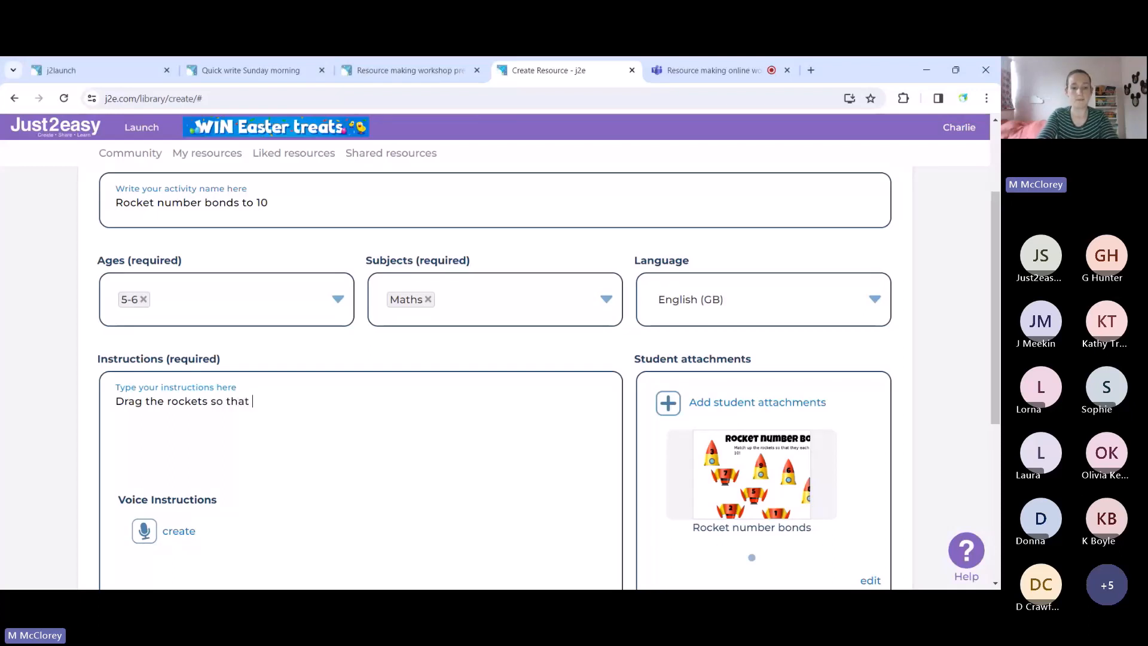
type("they make 10.")
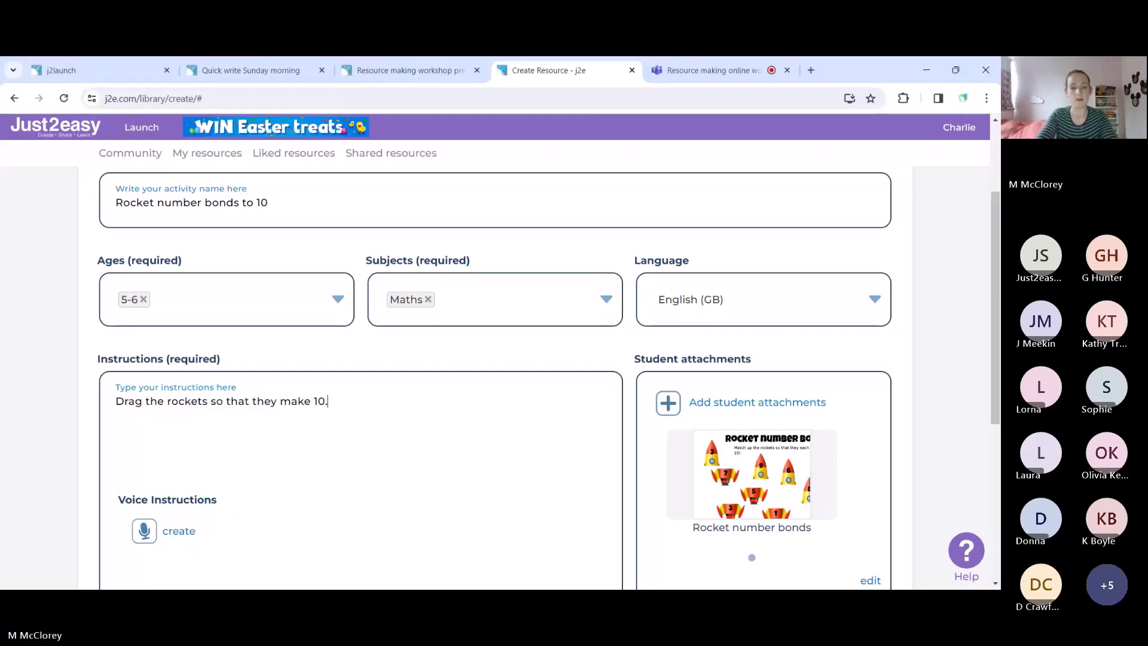
Add the tags "ks1" and "number" to the resource
scroll(173, 407, "down", 2)
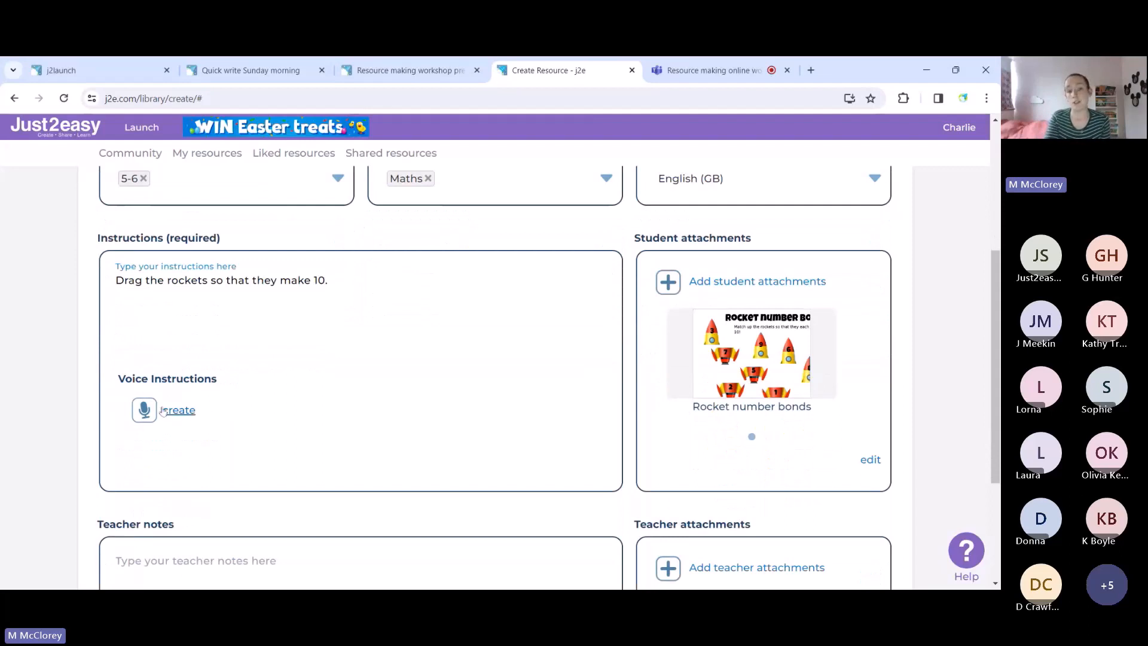
scroll(162, 407, "down", 2)
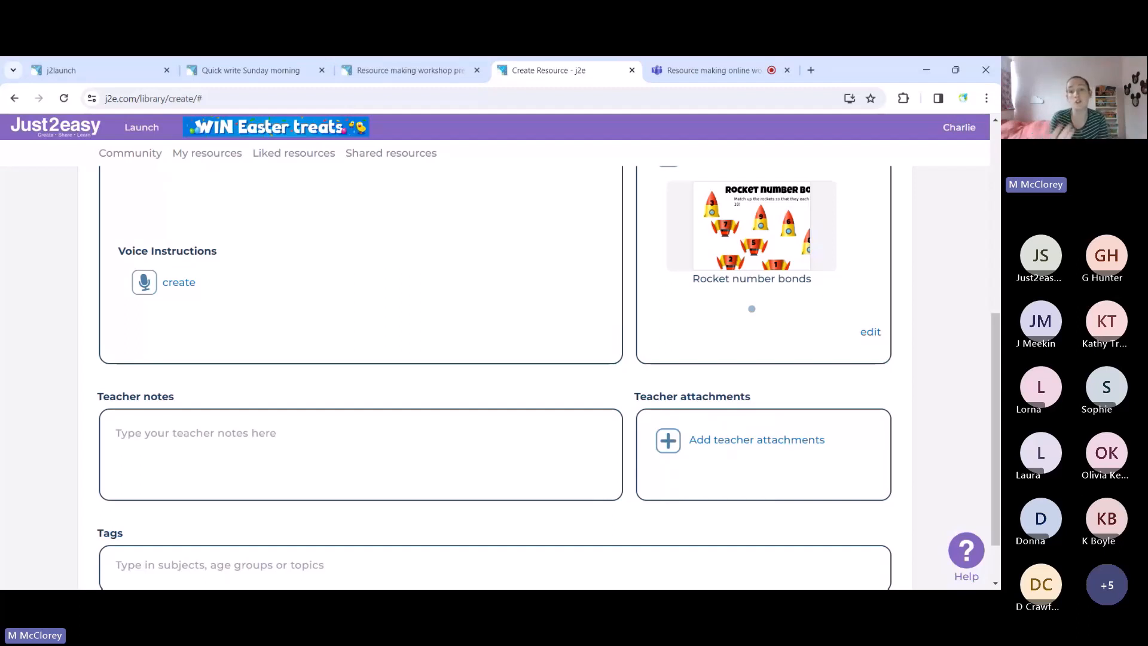
scroll(496, 377, "down", 1)
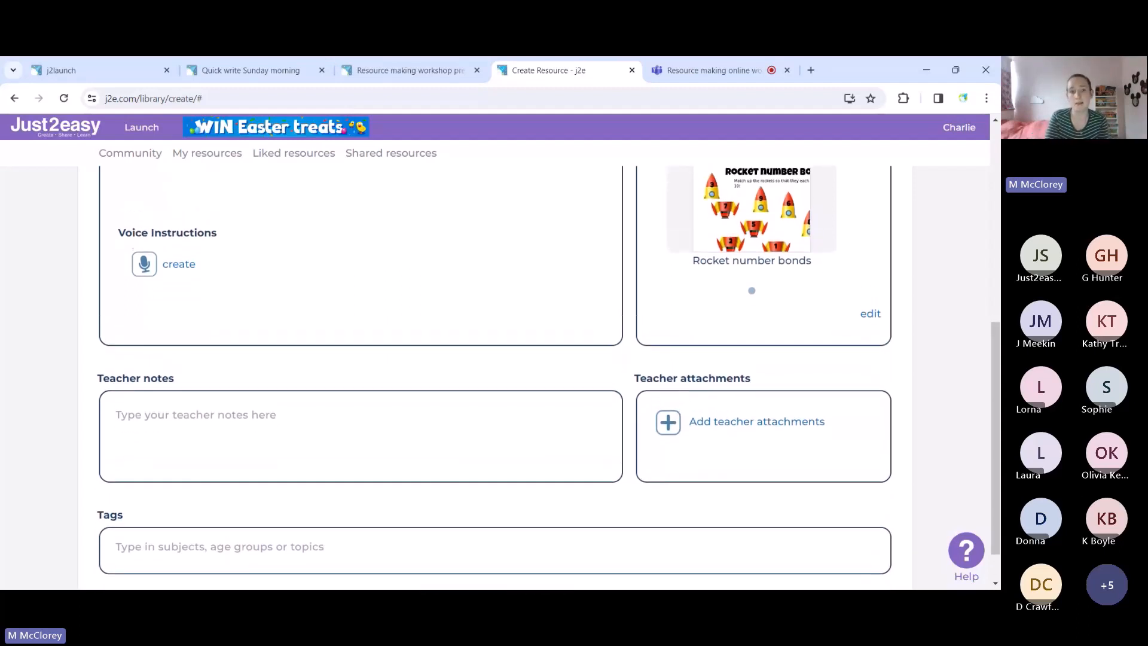
scroll(496, 377, "up", 2)
scroll(495, 376, "down", 3)
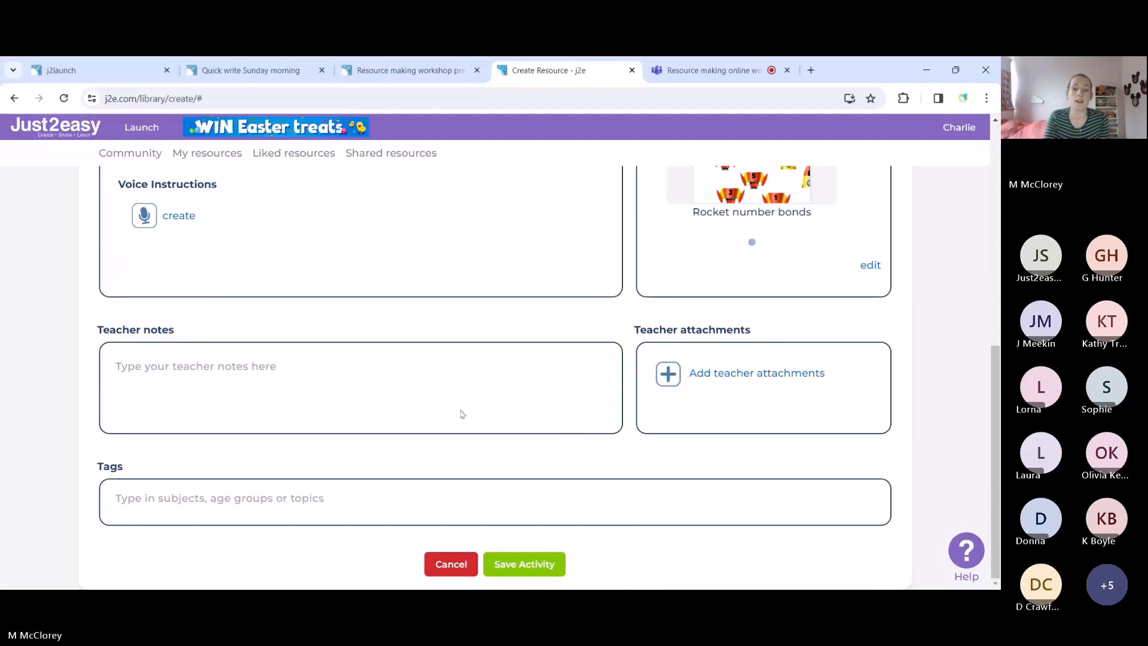
left_click(236, 496)
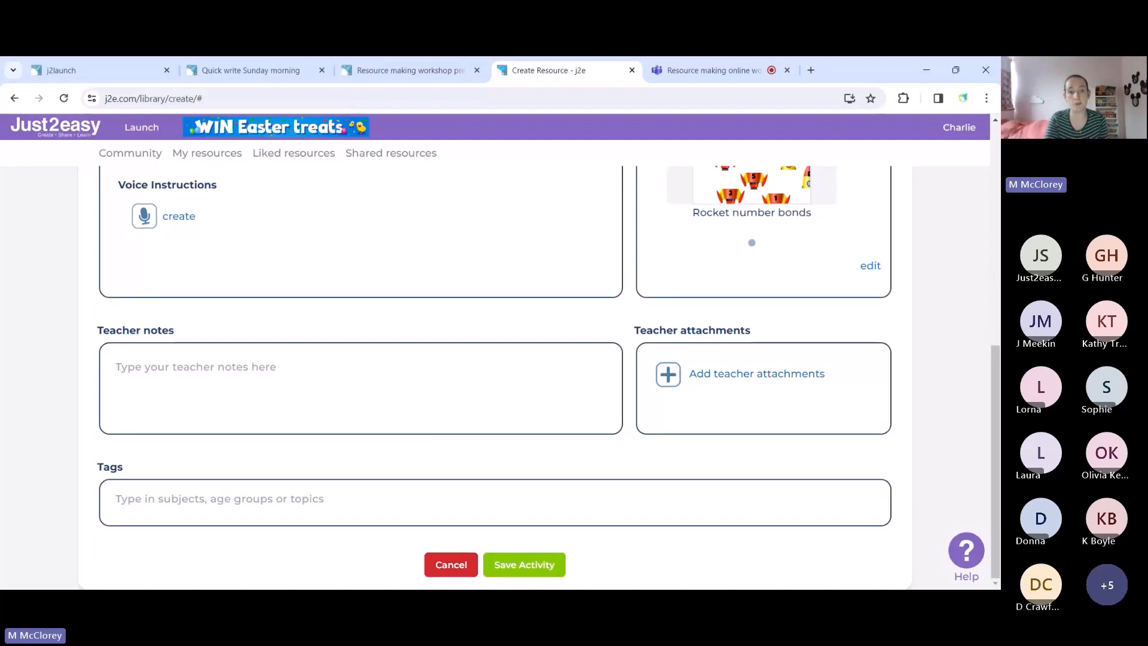
scroll(205, 509, "up", 2)
scroll(205, 509, "down", 2)
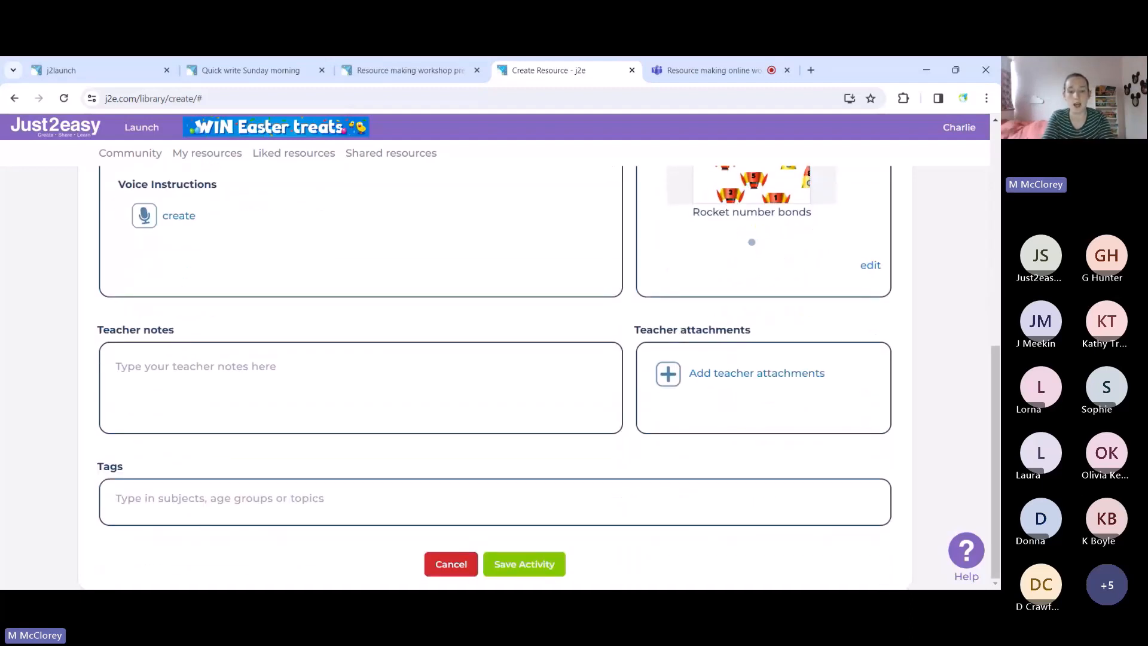
type("ks1")
key("Return")
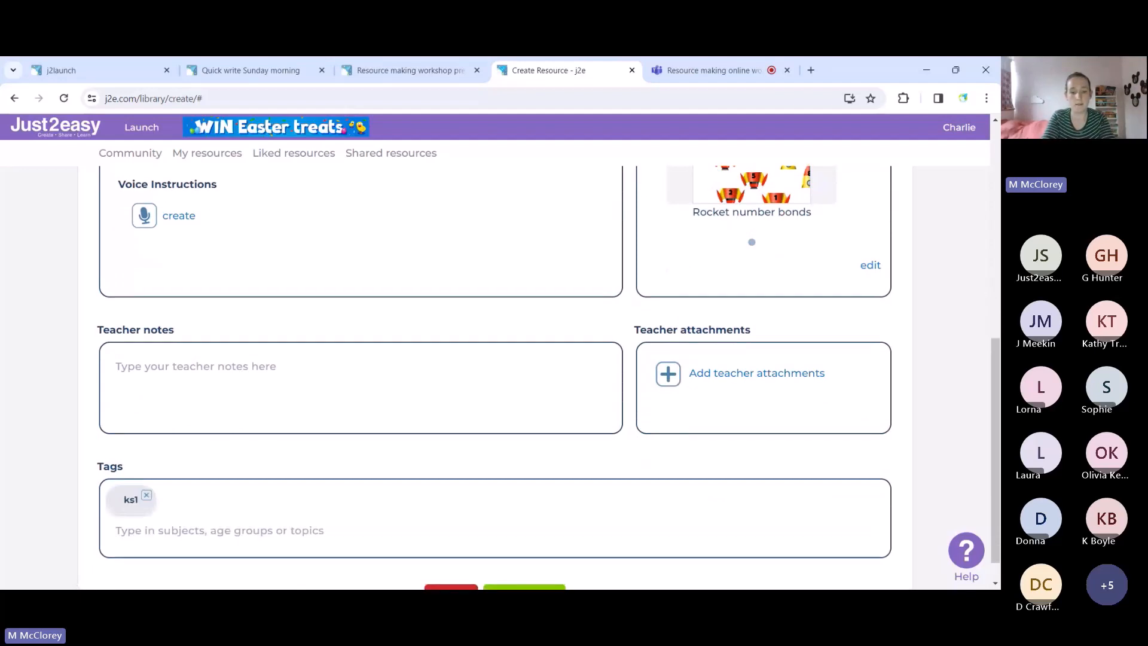
type("number")
key("Return")
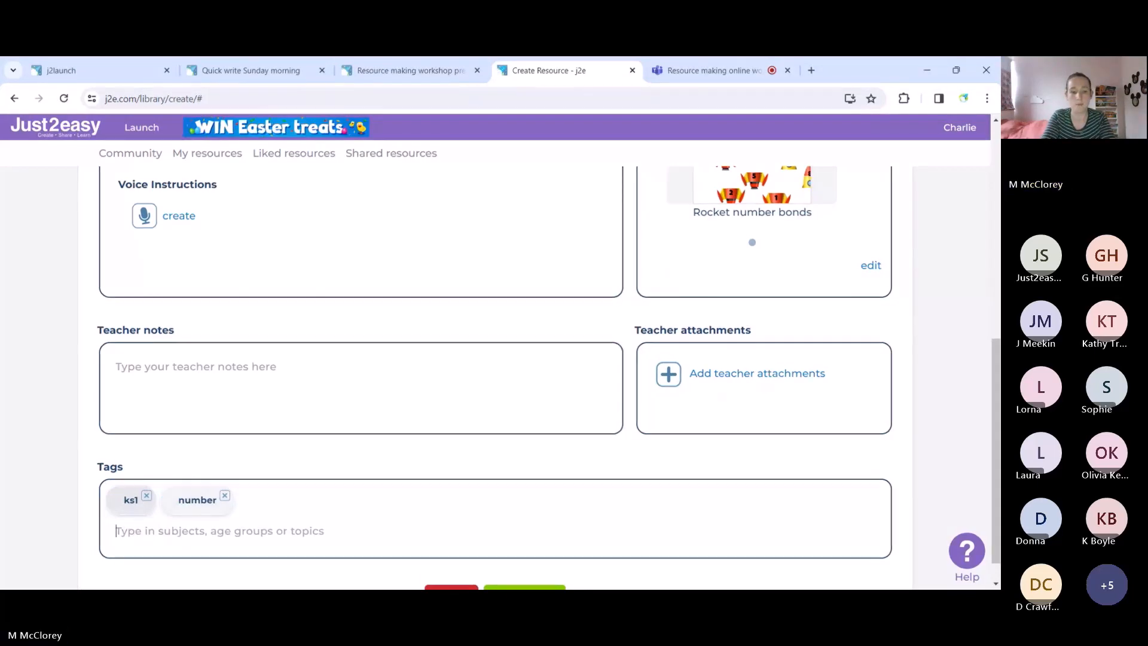
Check the completed form, save the activity and open the new "Rocket number bonds to 10" resource
scroll(496, 377, "up", 6)
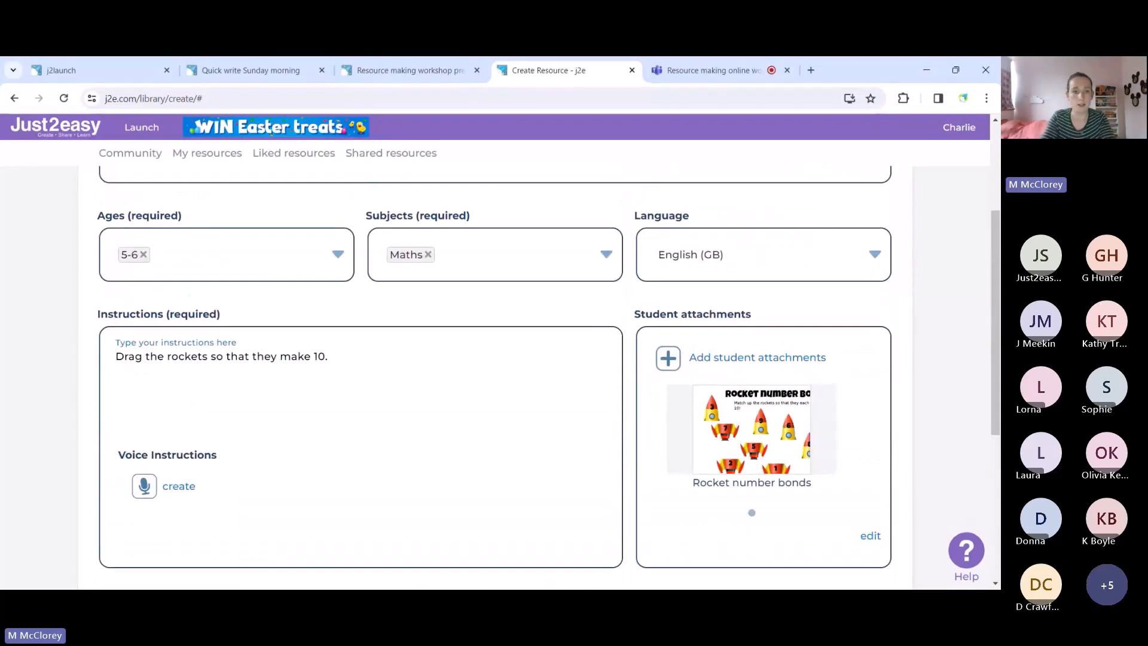
scroll(497, 376, "down", 7)
scroll(496, 377, "down", 2)
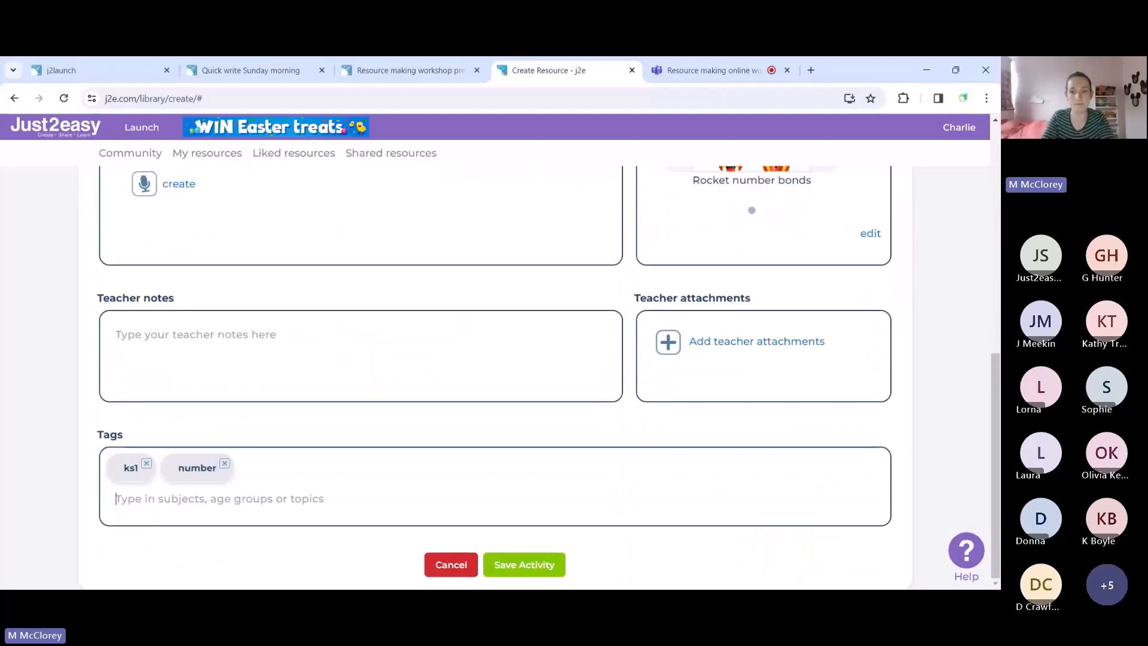
left_click(528, 563)
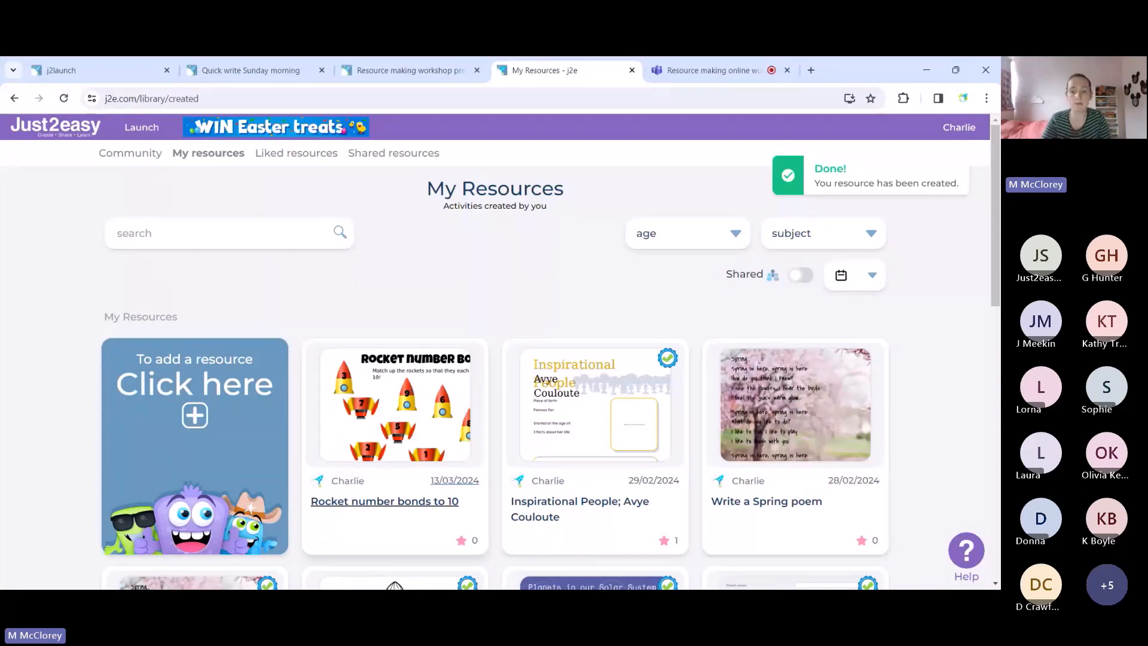
left_click(384, 501)
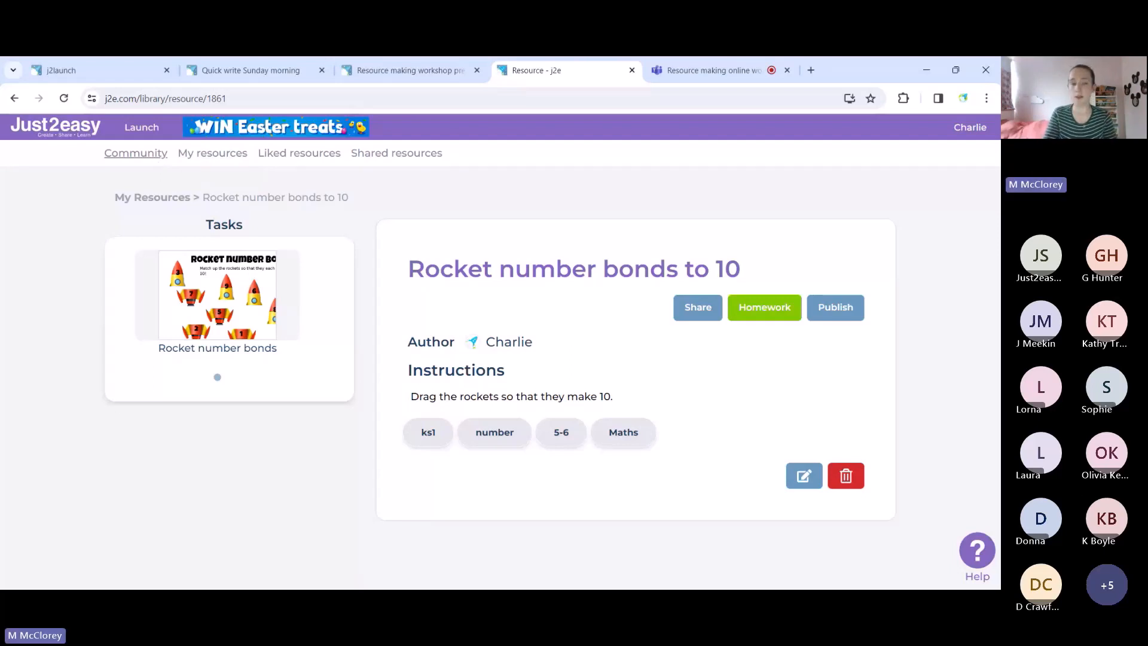
View the community resources and the j2launch home page, and return to the list of self-created resources
left_click(152, 158)
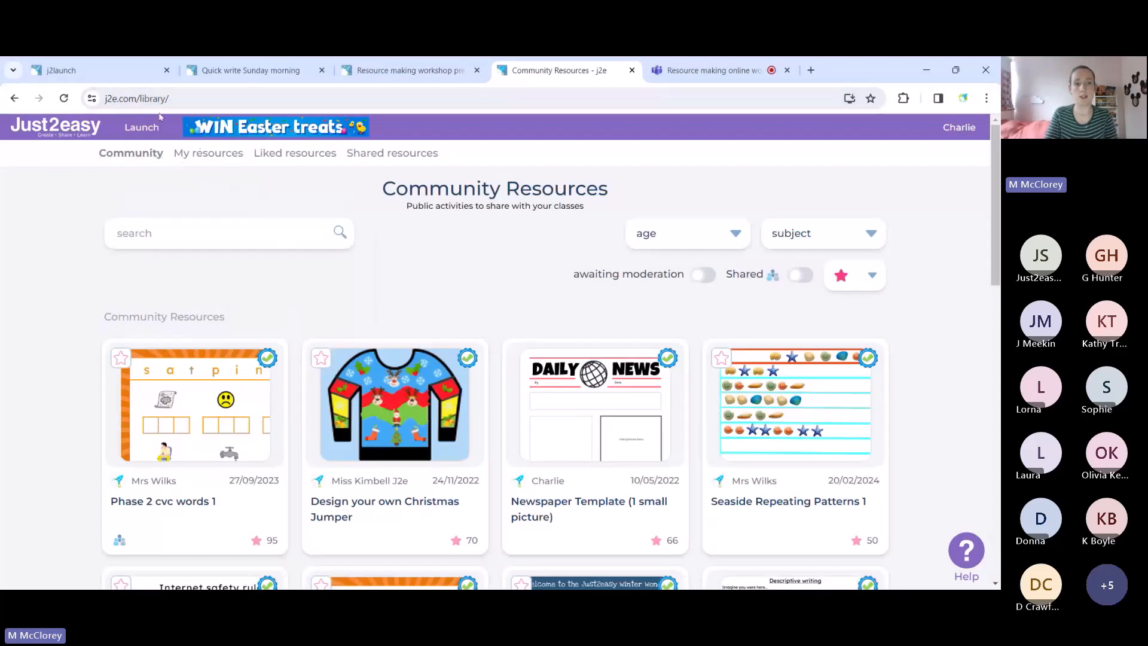
left_click(120, 75)
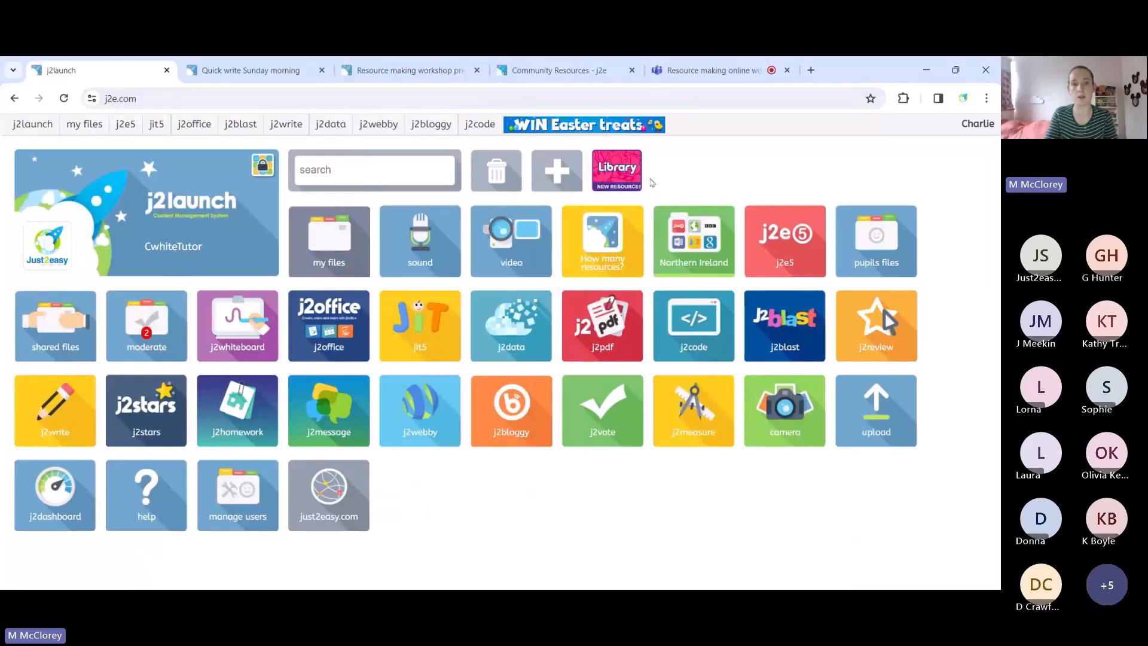
left_click(576, 72)
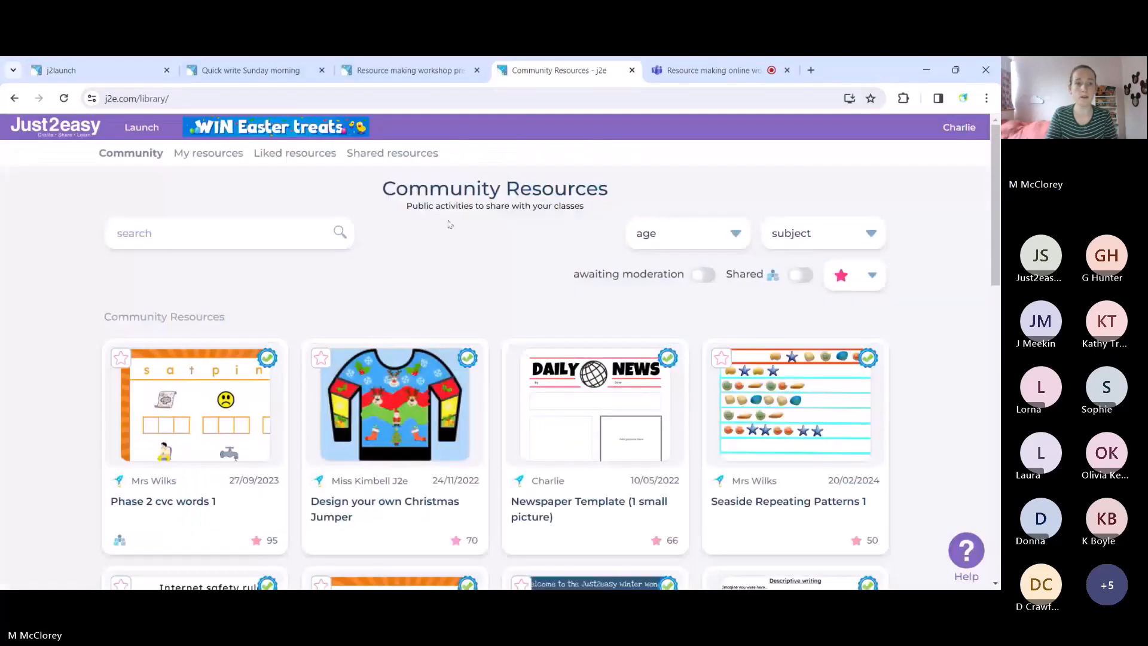
left_click(213, 160)
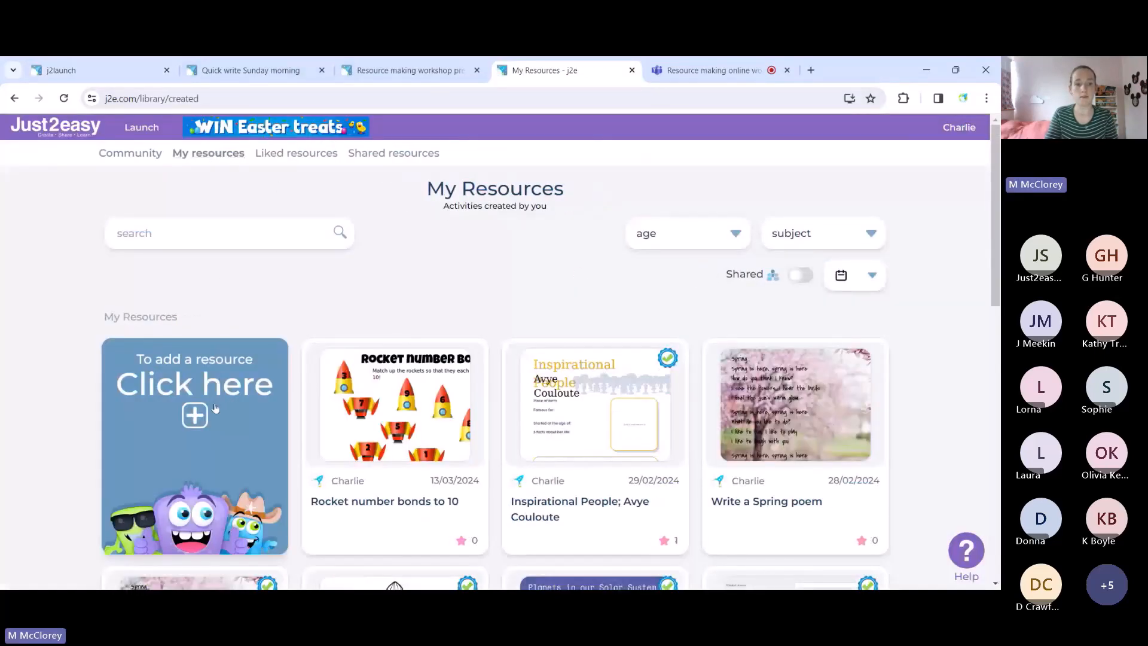
Open a blank resource creation form and review its fields from the activity name down to the teacher notes
left_click(196, 415)
scroll(200, 353, "down", 3)
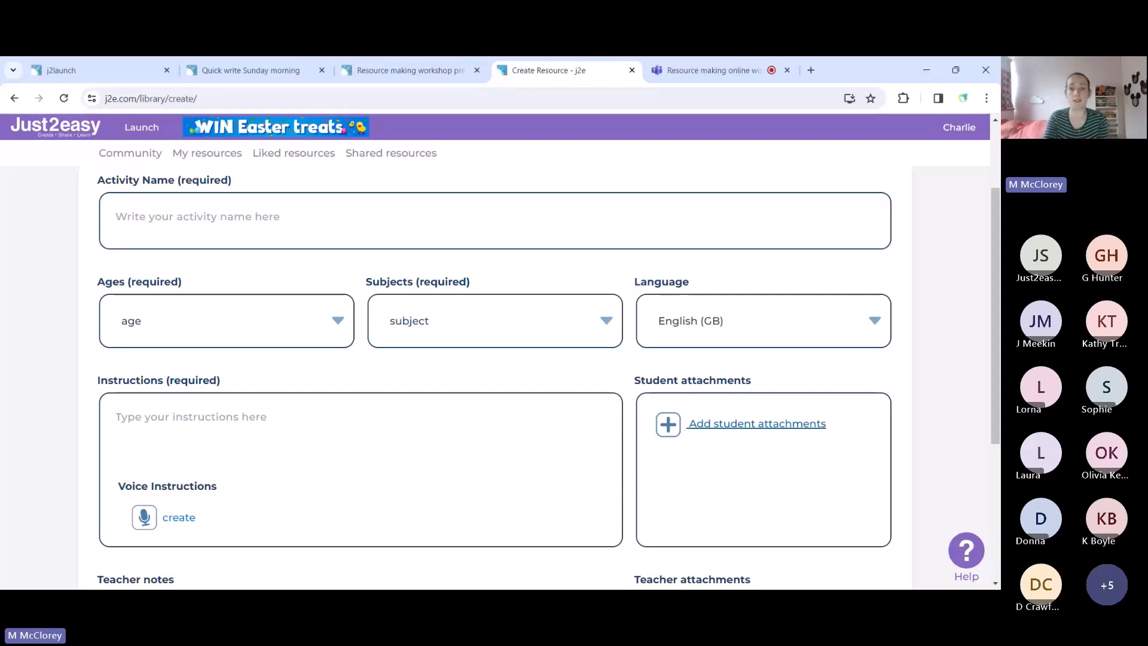
scroll(598, 278, "down", 1)
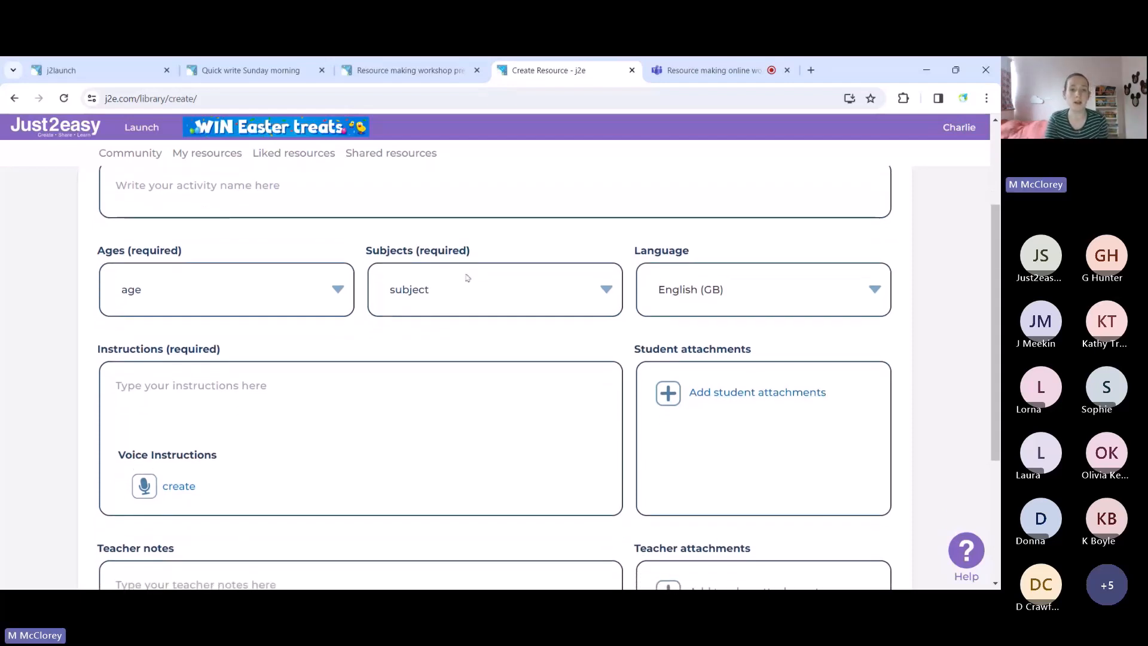
scroll(289, 359, "down", 5)
scroll(289, 357, "up", 4)
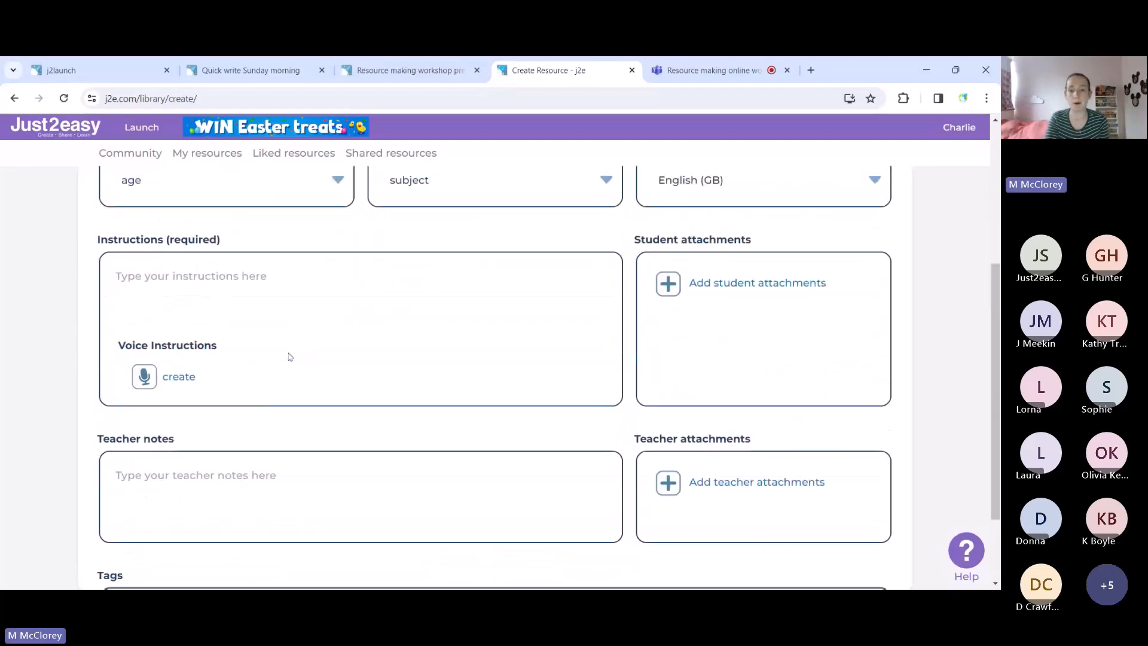
scroll(289, 357, "up", 4)
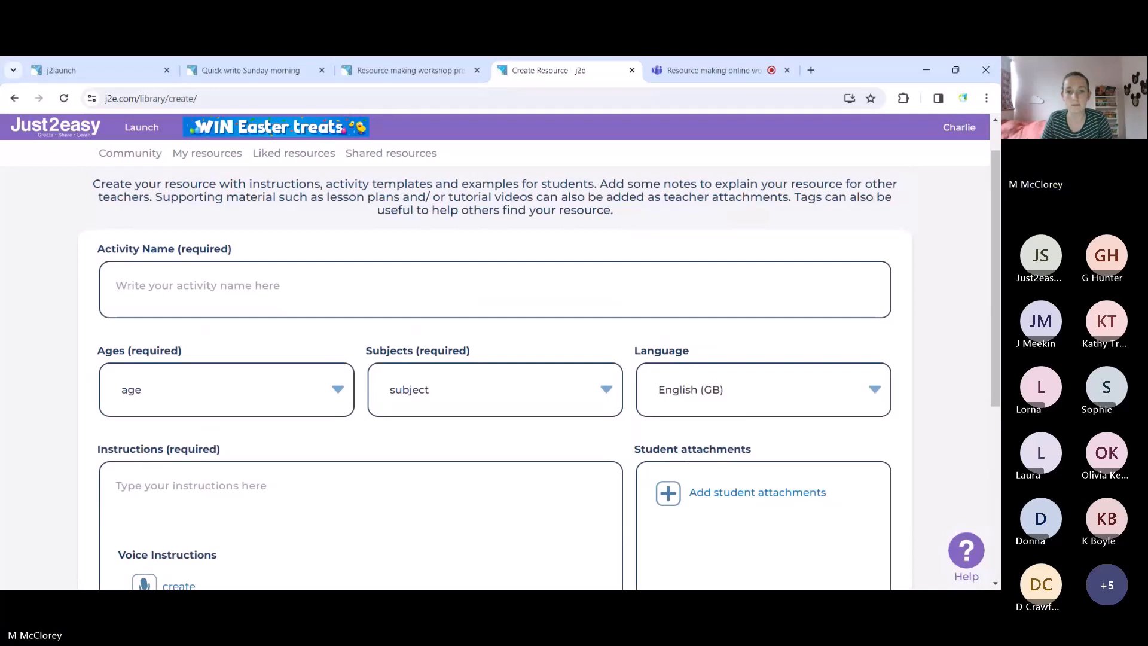
Check the Teams meeting participants, return to the blank resource form and review its fields down to the tags
left_click(679, 64)
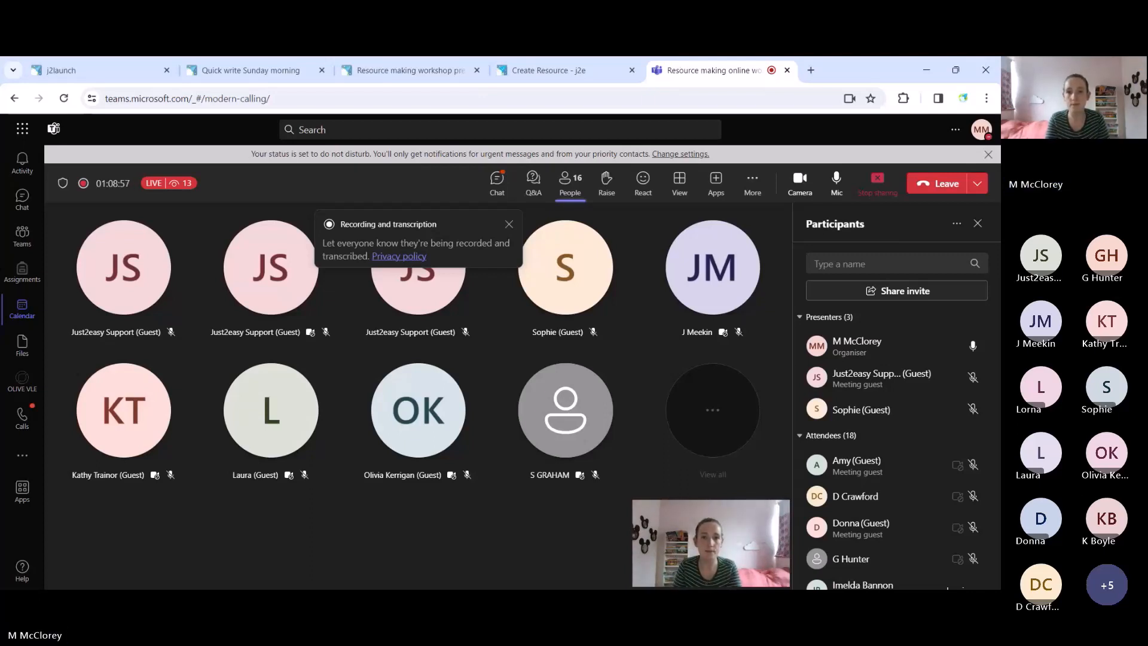
left_click(549, 70)
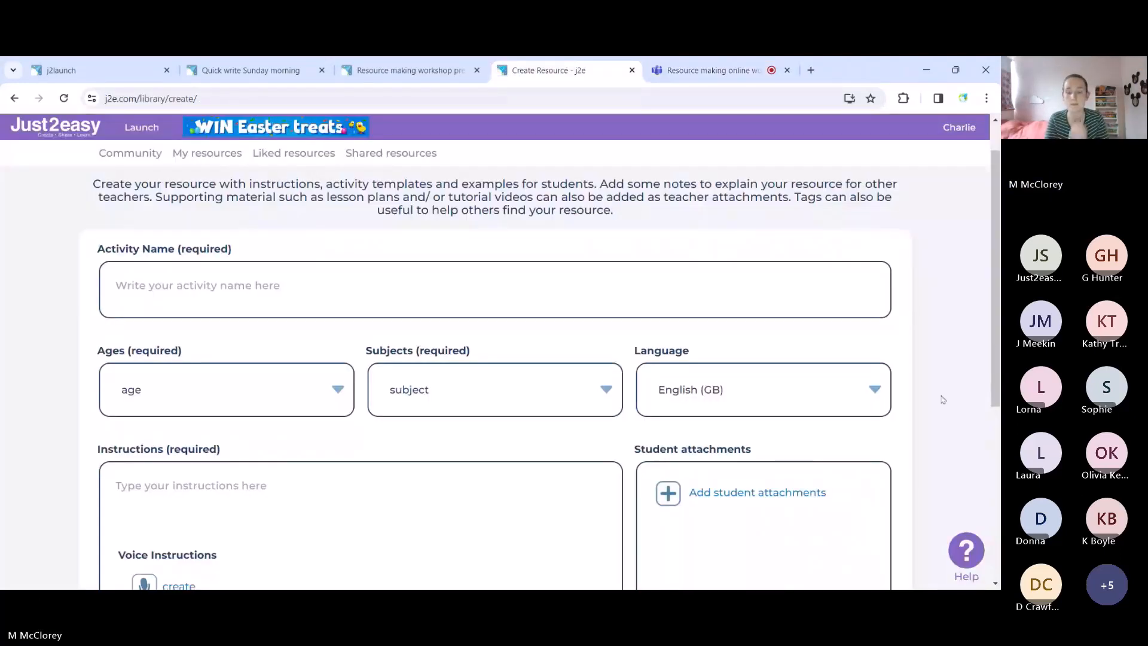
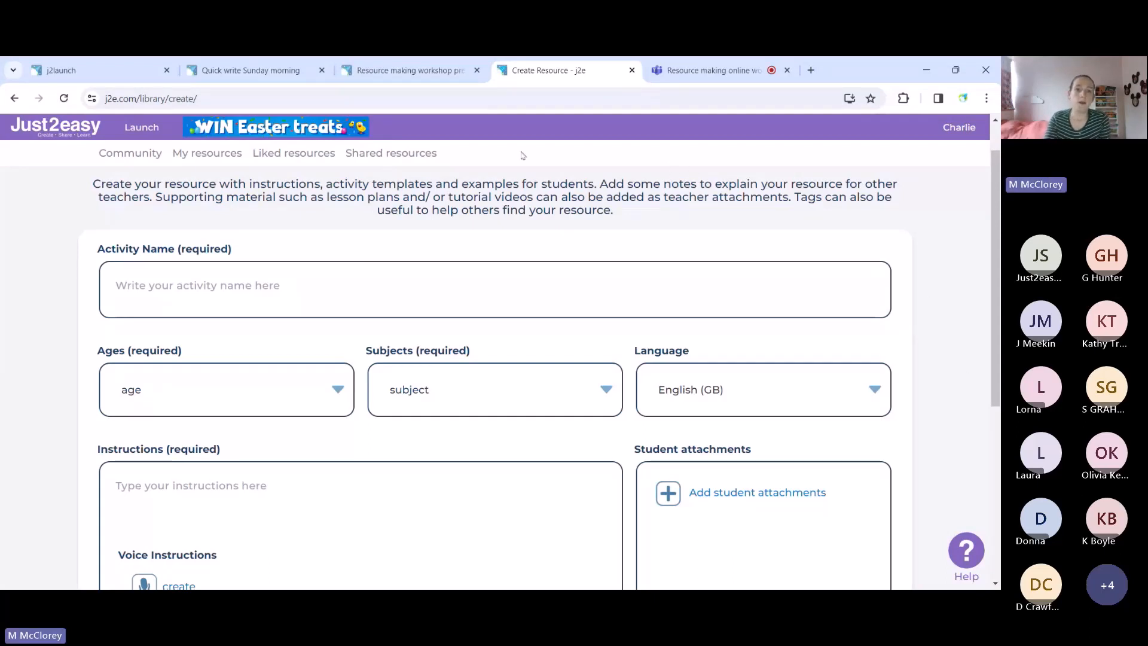
scroll(517, 311, "down", 5)
scroll(518, 310, "up", 6)
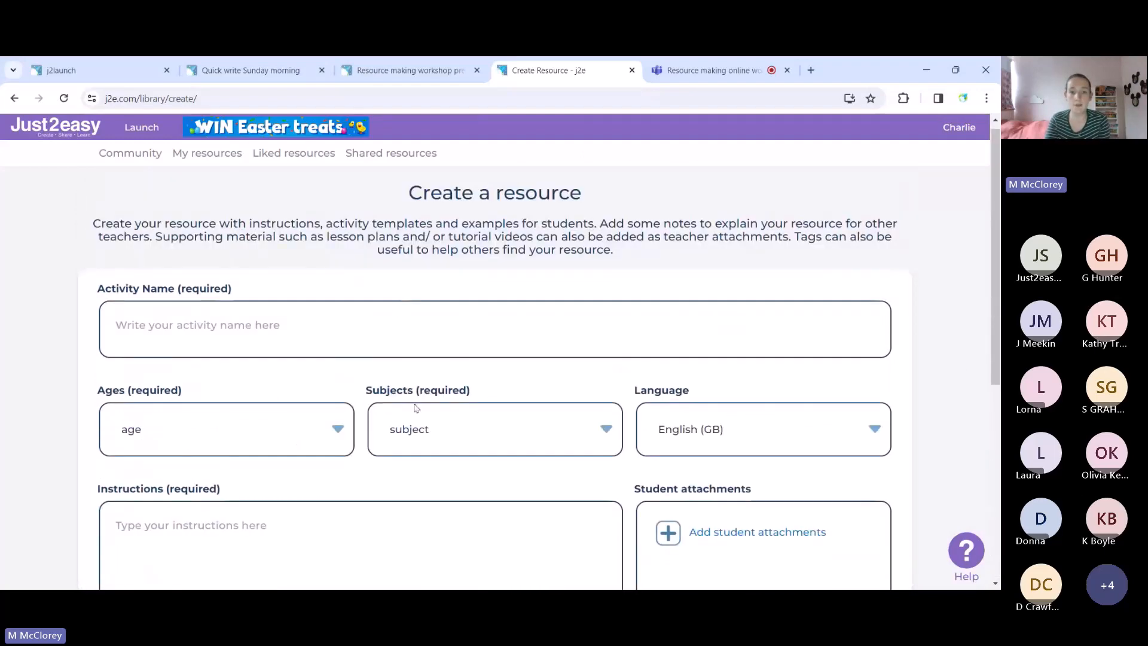
scroll(418, 409, "down", 5)
scroll(416, 408, "up", 4)
scroll(417, 407, "down", 4)
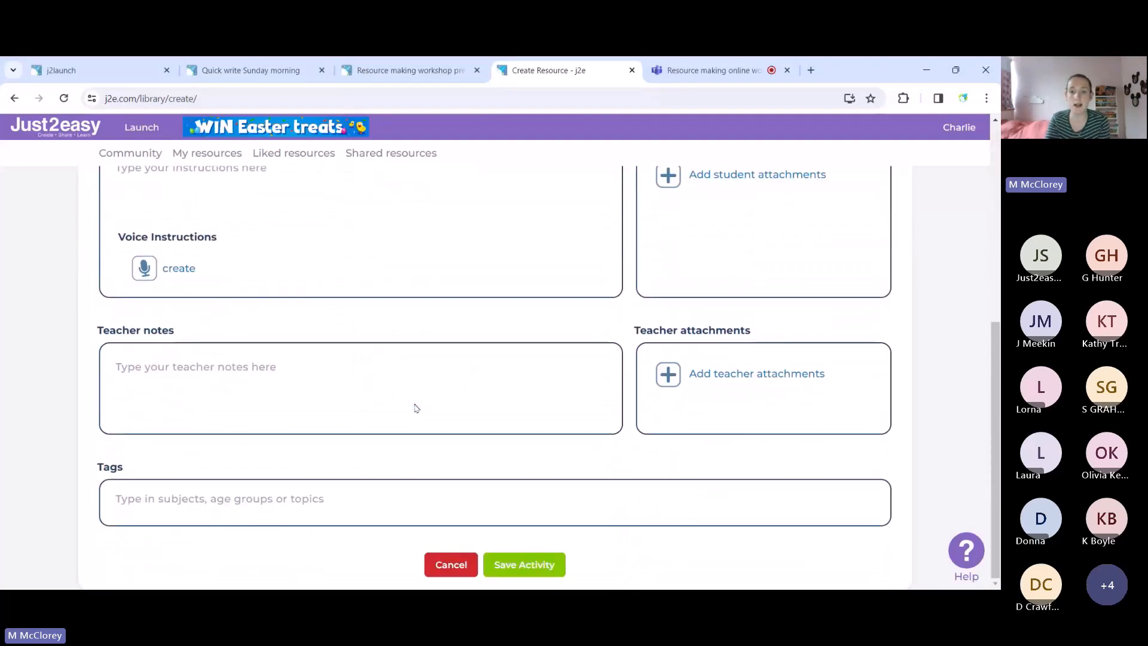
scroll(414, 405, "up", 5)
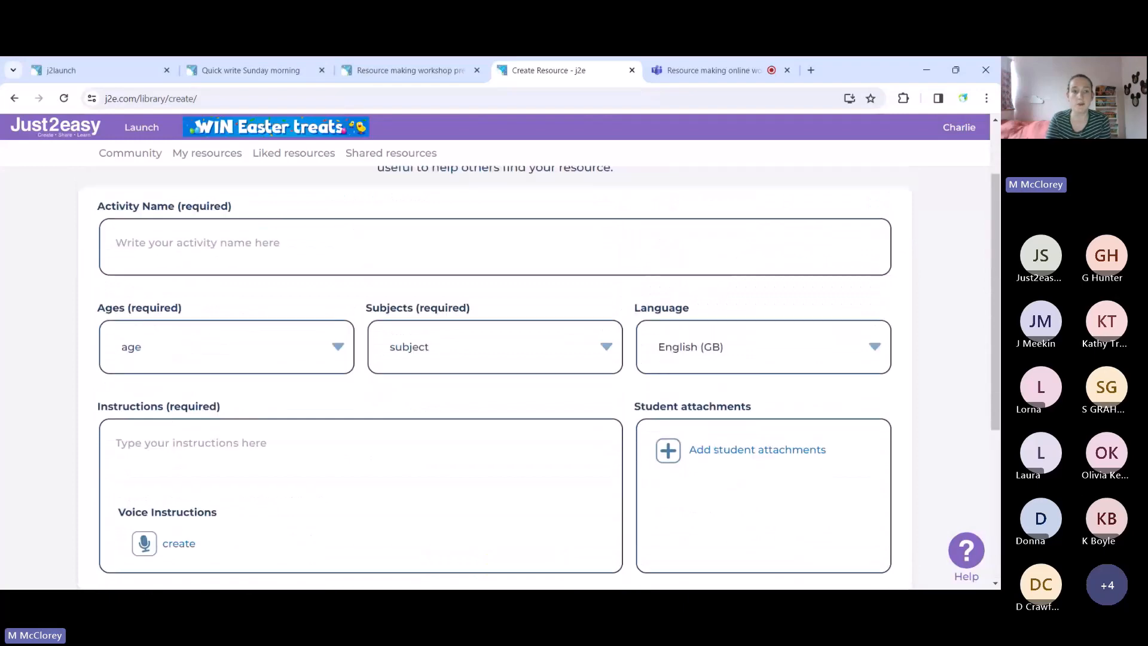
Go back to the self-created resources, open "Rocket number bonds to 10" and bring up its publishing terms
left_click(206, 153)
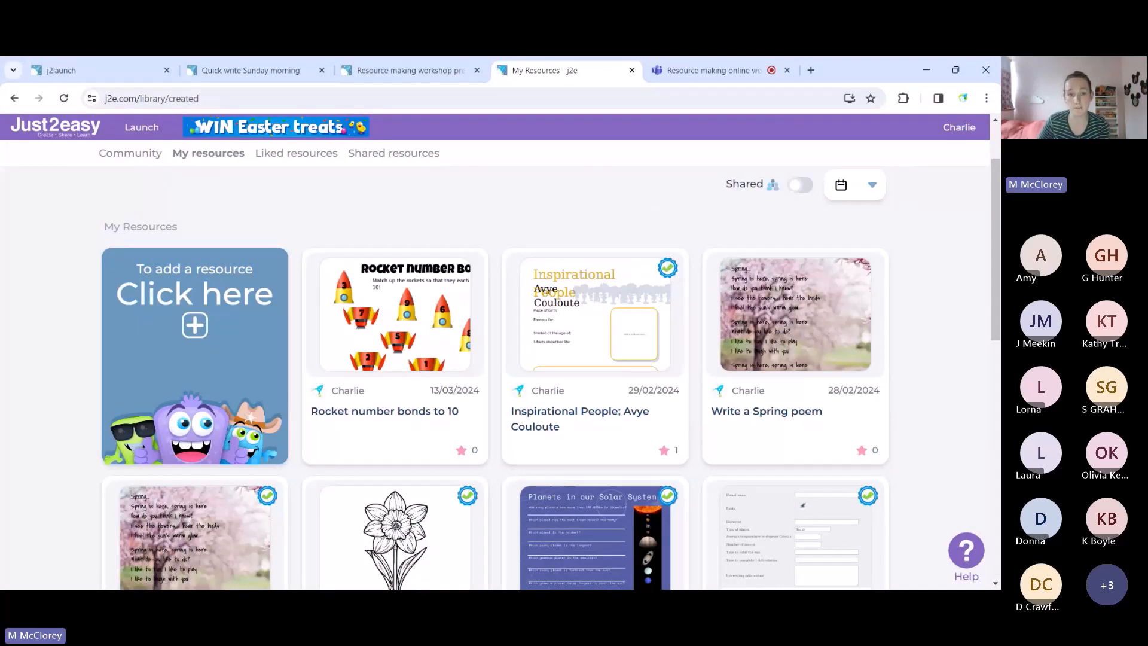
left_click(415, 302)
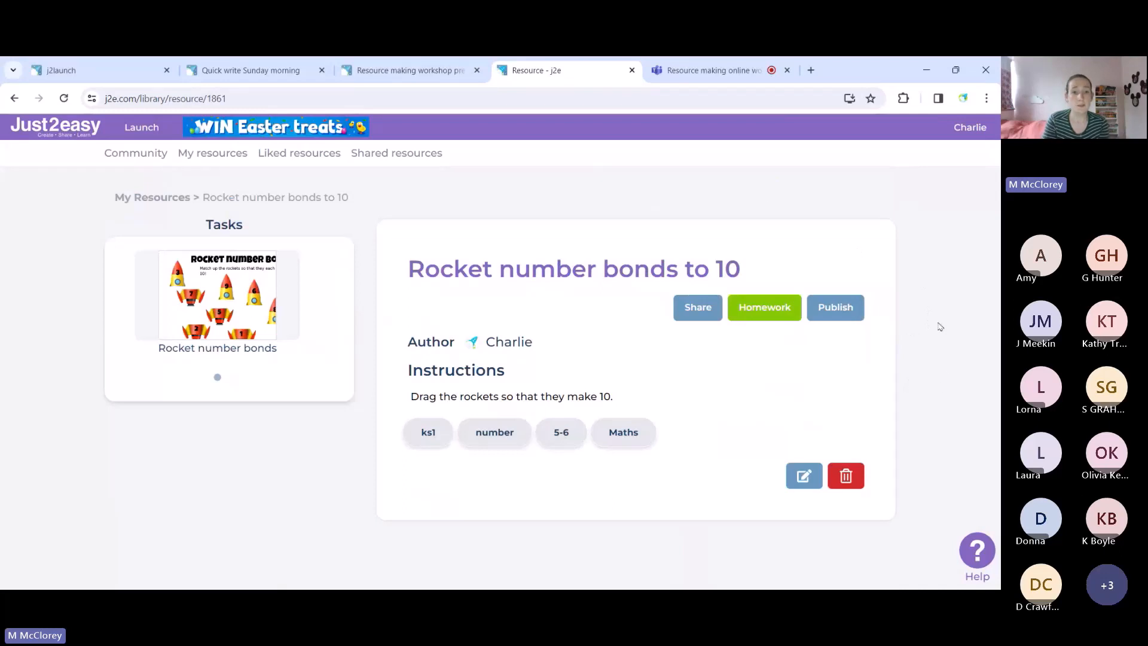
left_click(856, 323)
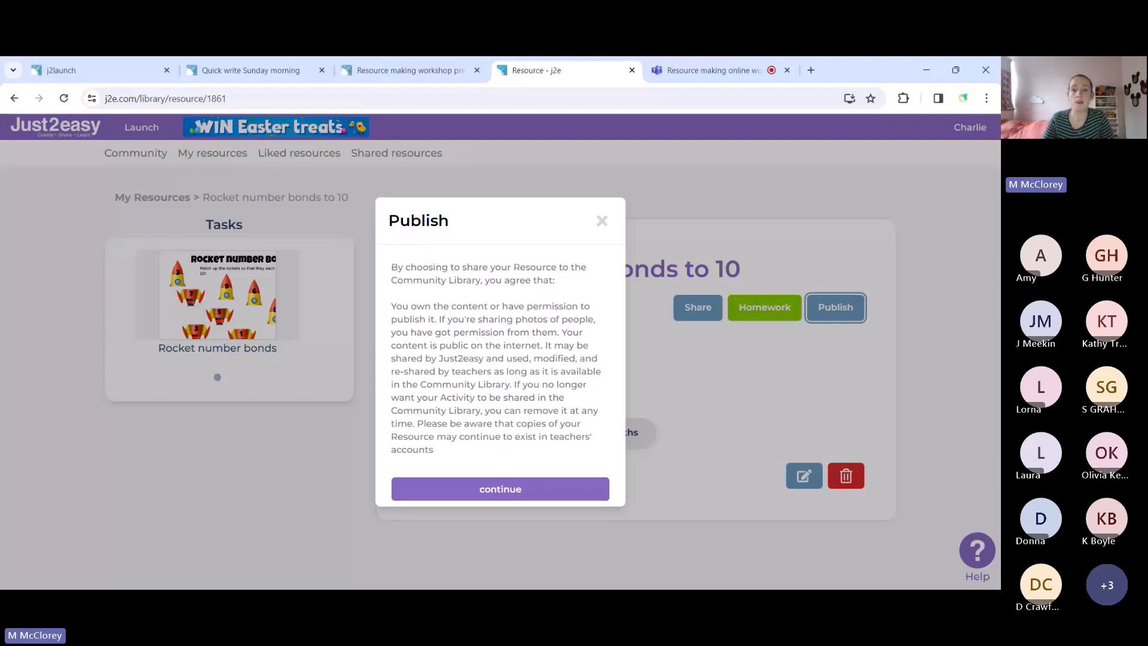
Switch to the Teams meeting, admit the guest waiting to join and return to the resource's publishing terms
left_click(706, 72)
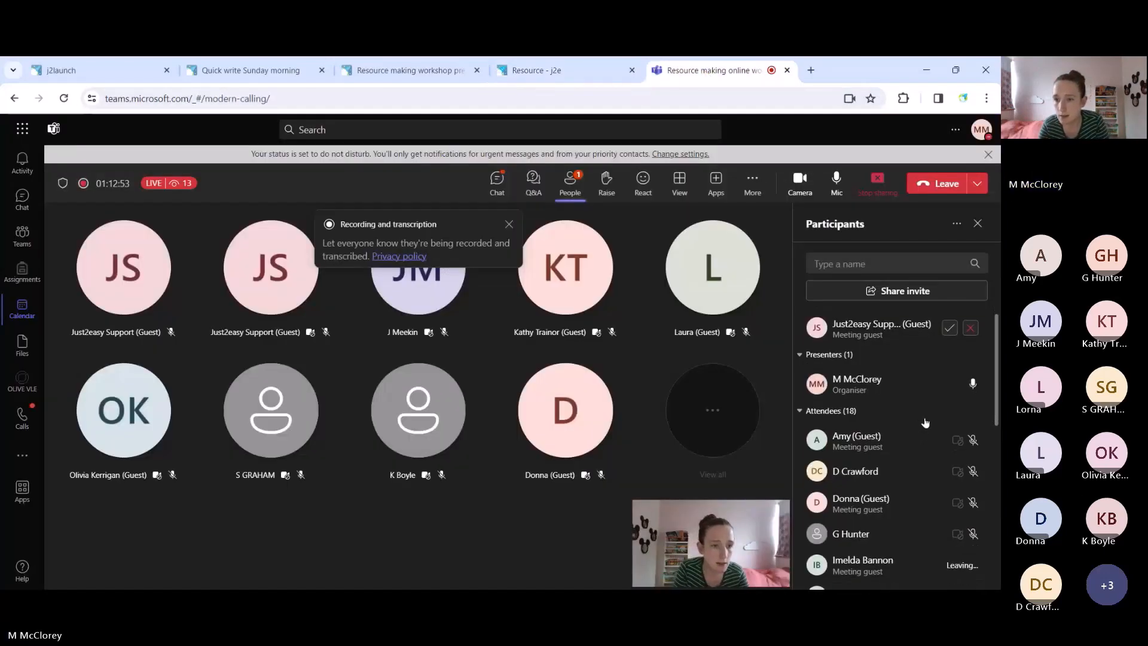
left_click(954, 352)
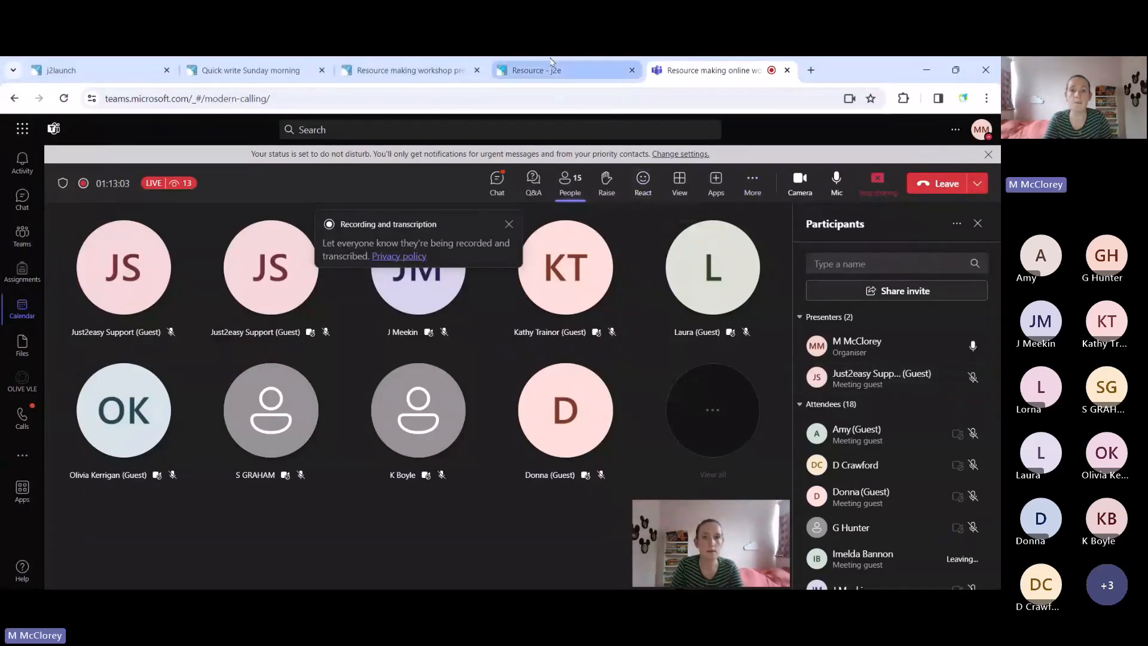
key("ctrl+shift+Tab")
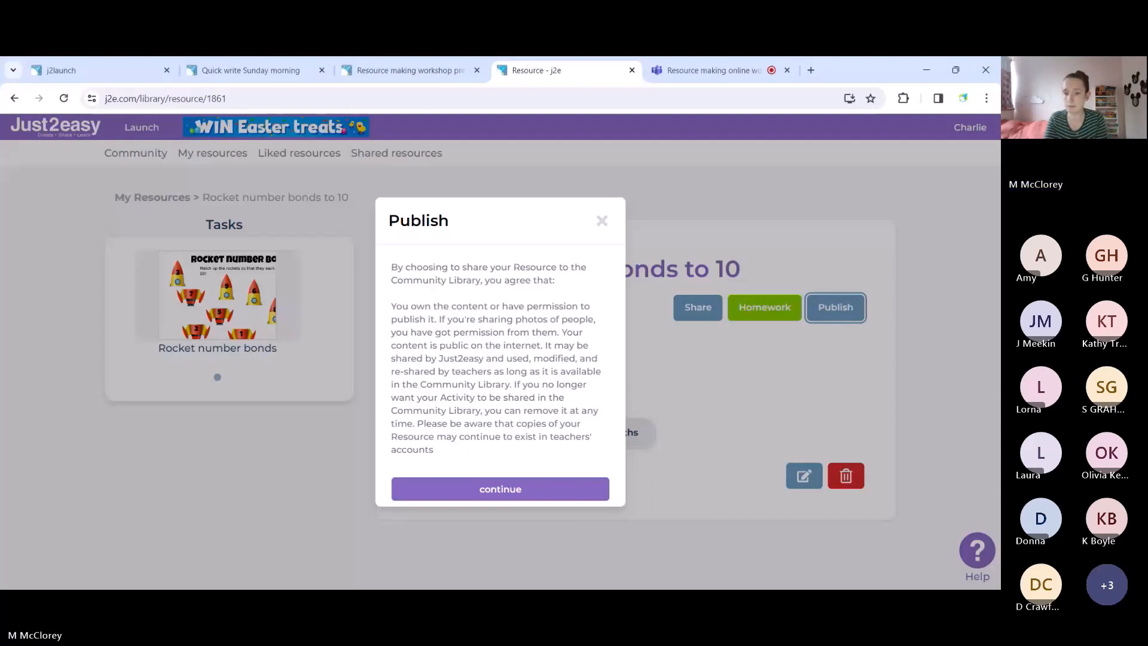
Accept the terms to publish "Rocket number bonds to 10" to the community library
left_click(523, 494)
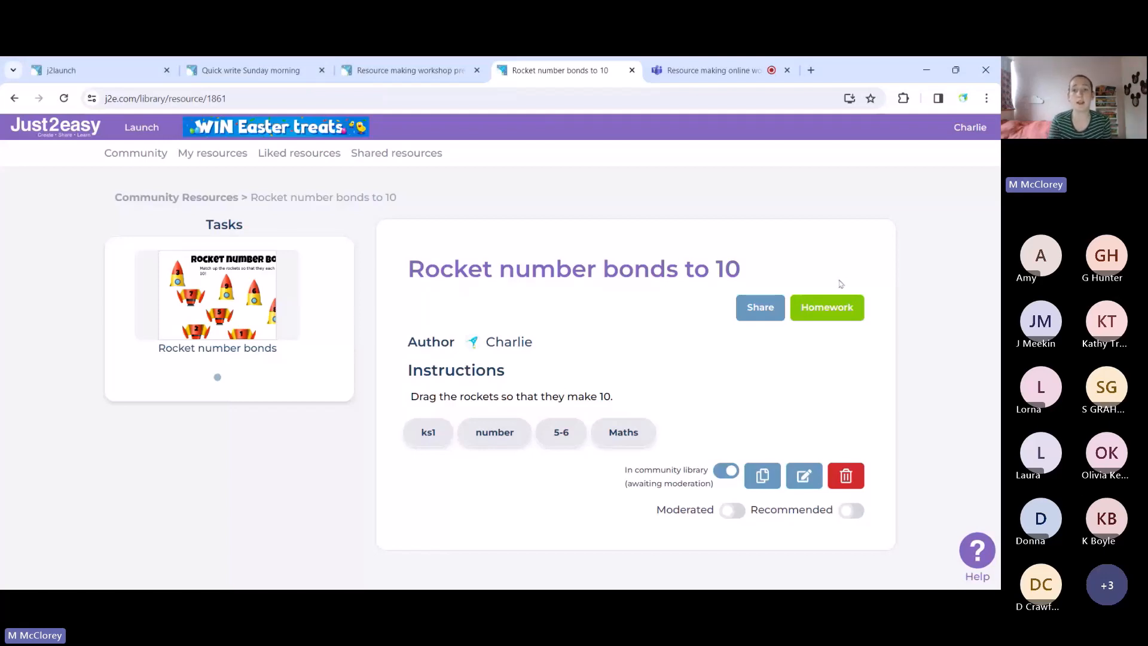
left_click(712, 70)
left_click(553, 65)
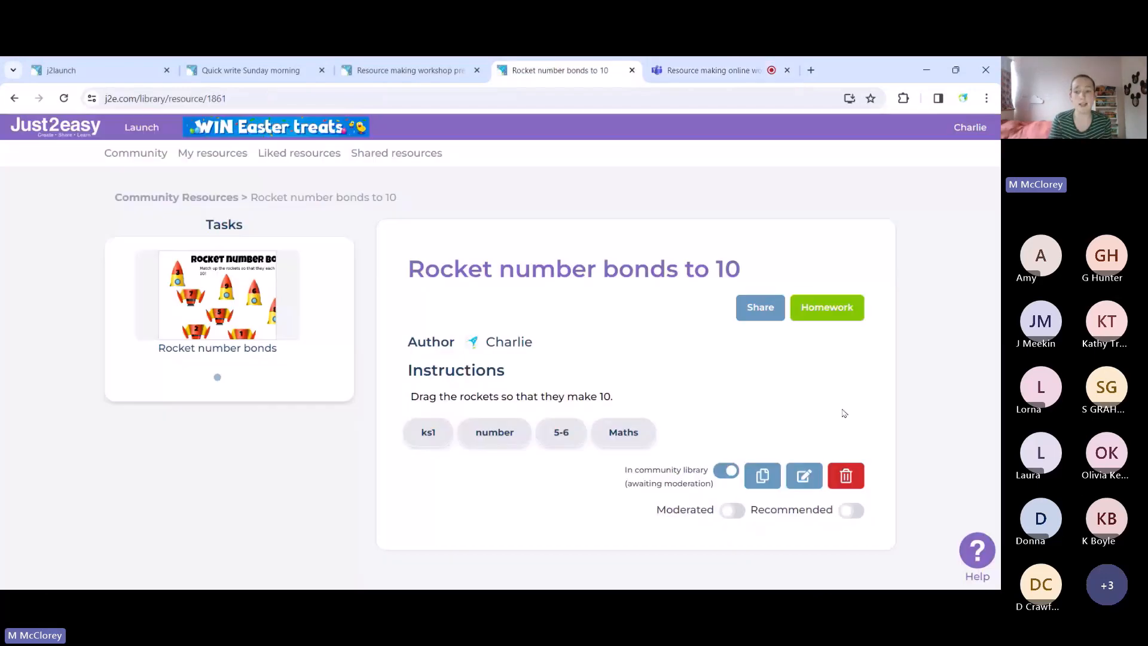
Show the workshop presentation's j2library, "Further support" and "Win Easter treats" slides, ending back on "Further support"
left_click(388, 64)
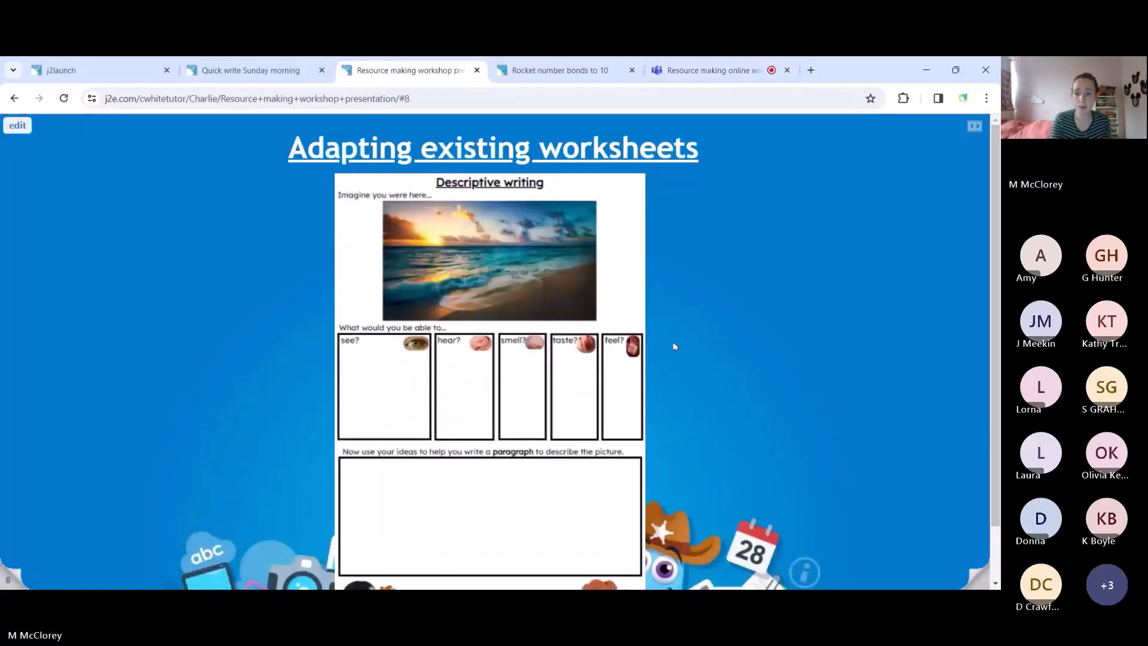
left_click(984, 585)
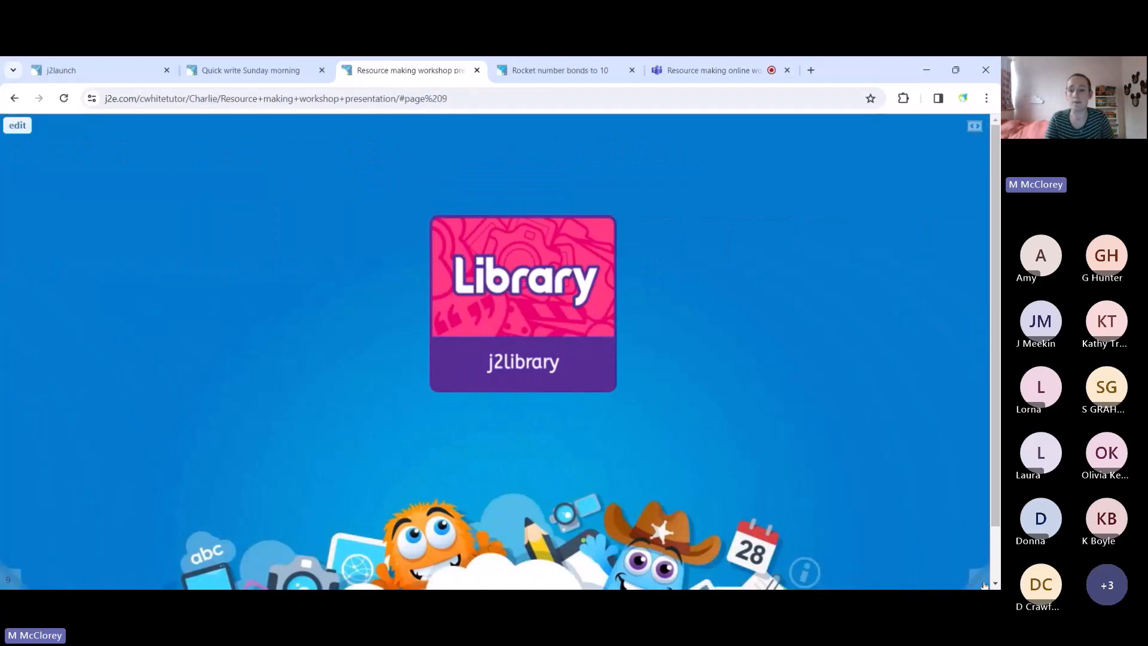
left_click(985, 585)
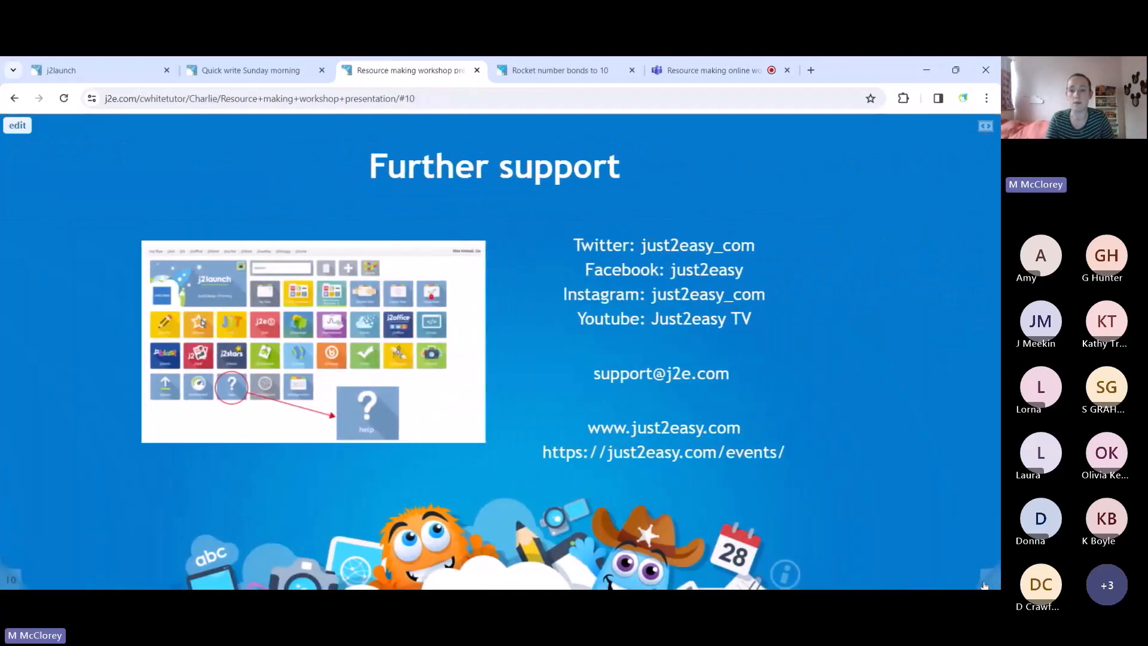
left_click(985, 585)
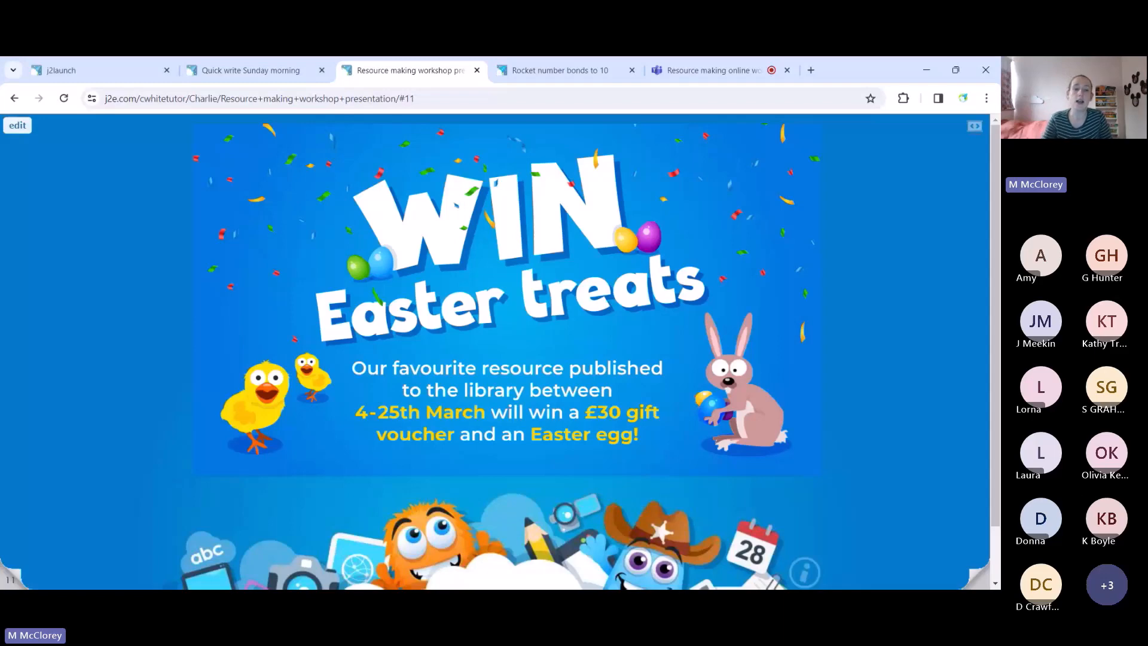
left_click(9, 576)
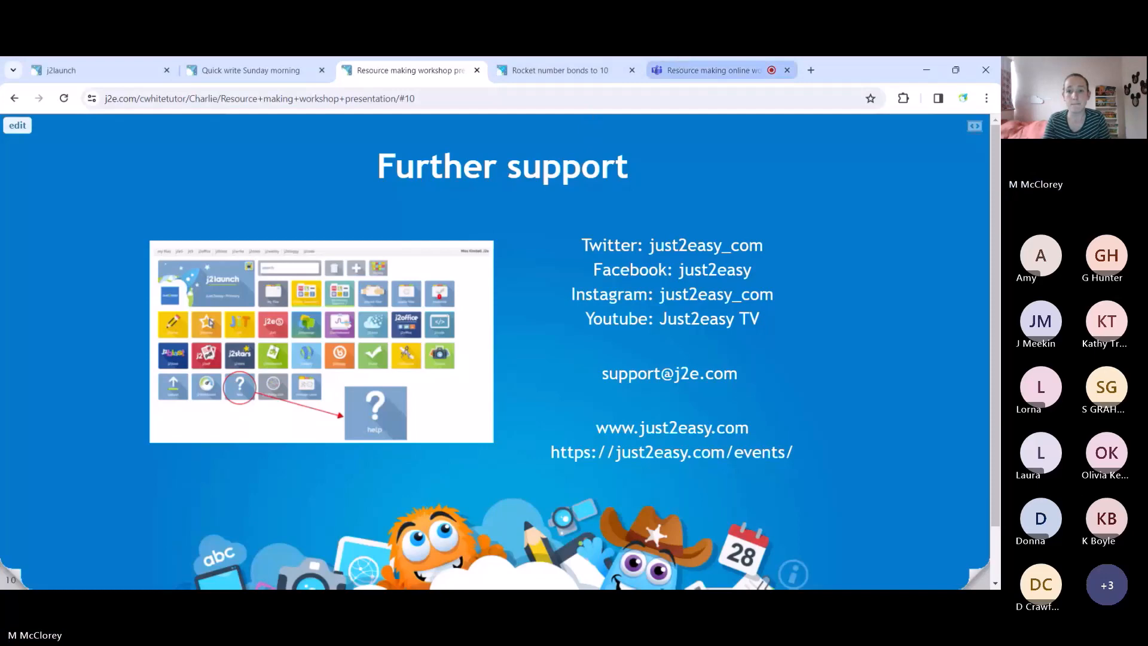
Switch to the Teams meeting, read the meeting chat messages and leave the call
left_click(681, 70)
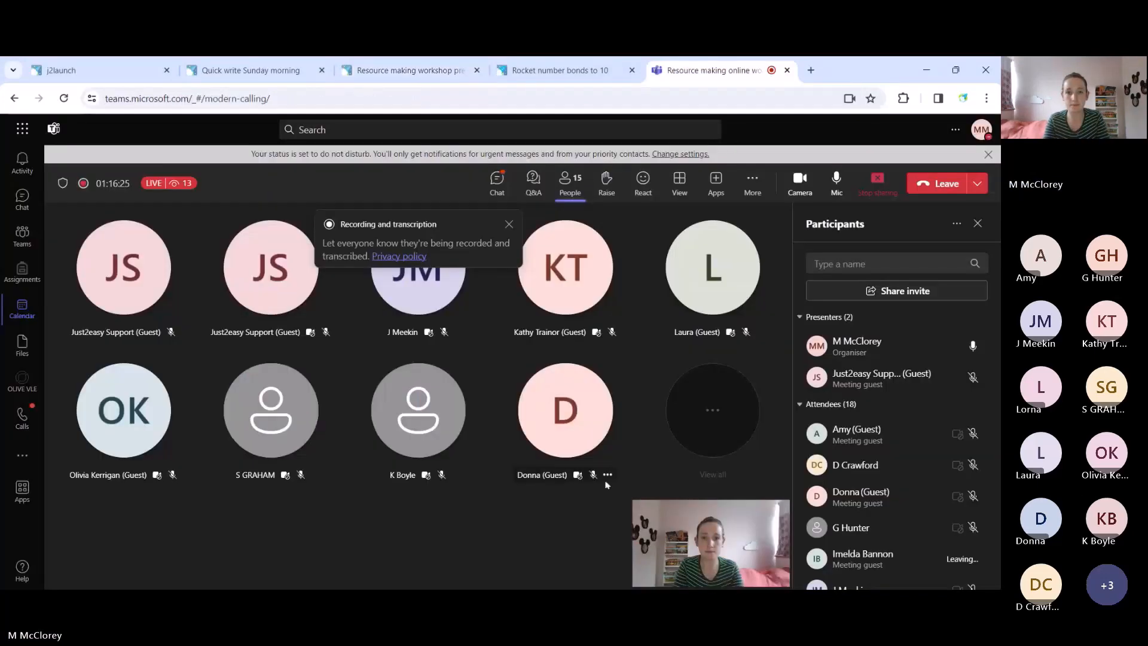
left_click(497, 180)
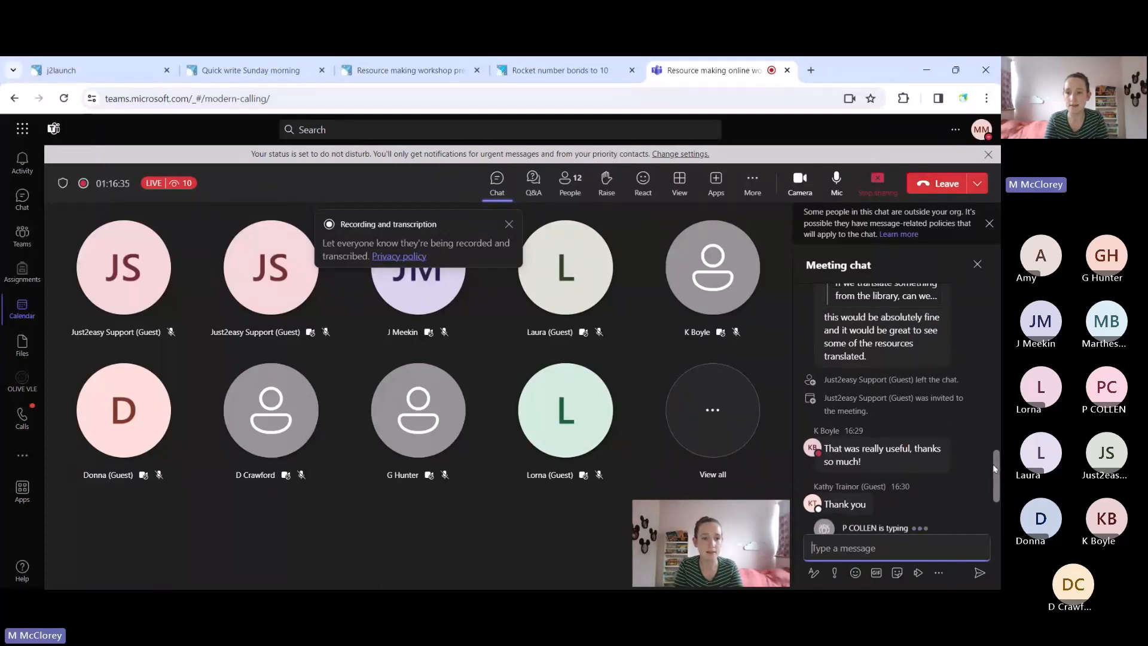
scroll(995, 474, "up", 2)
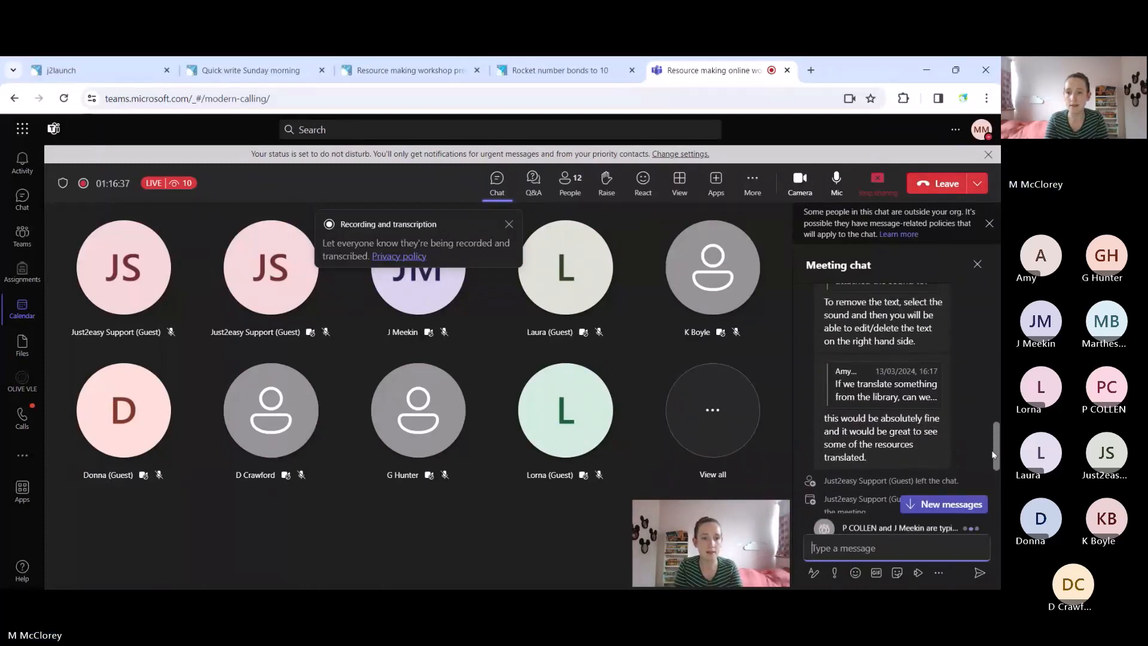
scroll(996, 478, "down", 3)
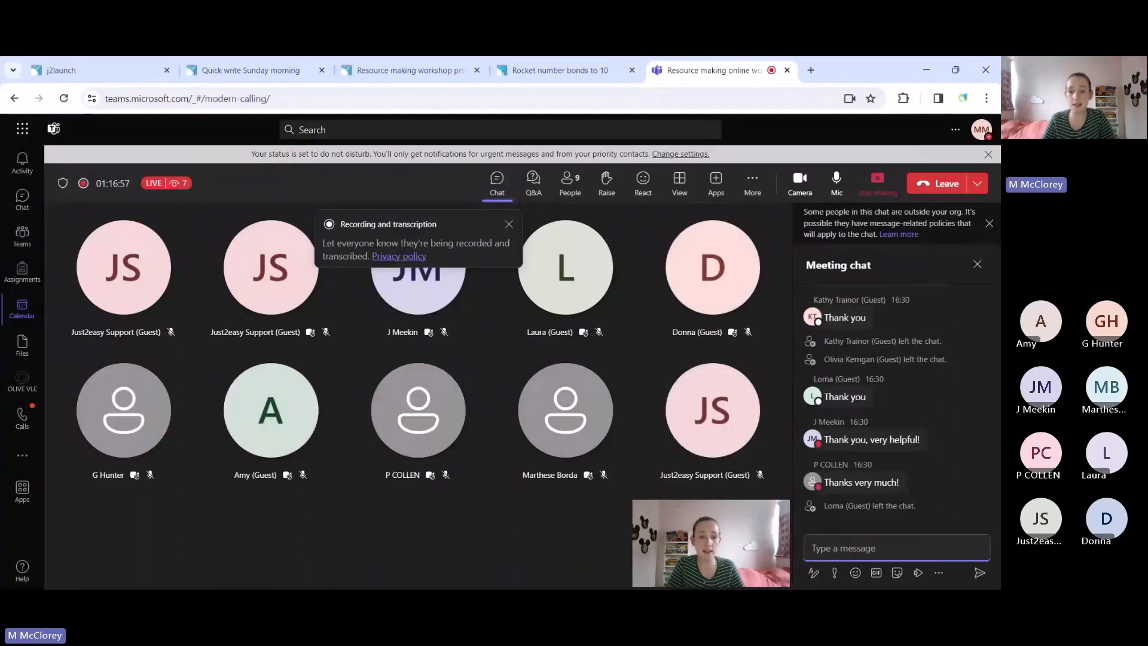
left_click(948, 191)
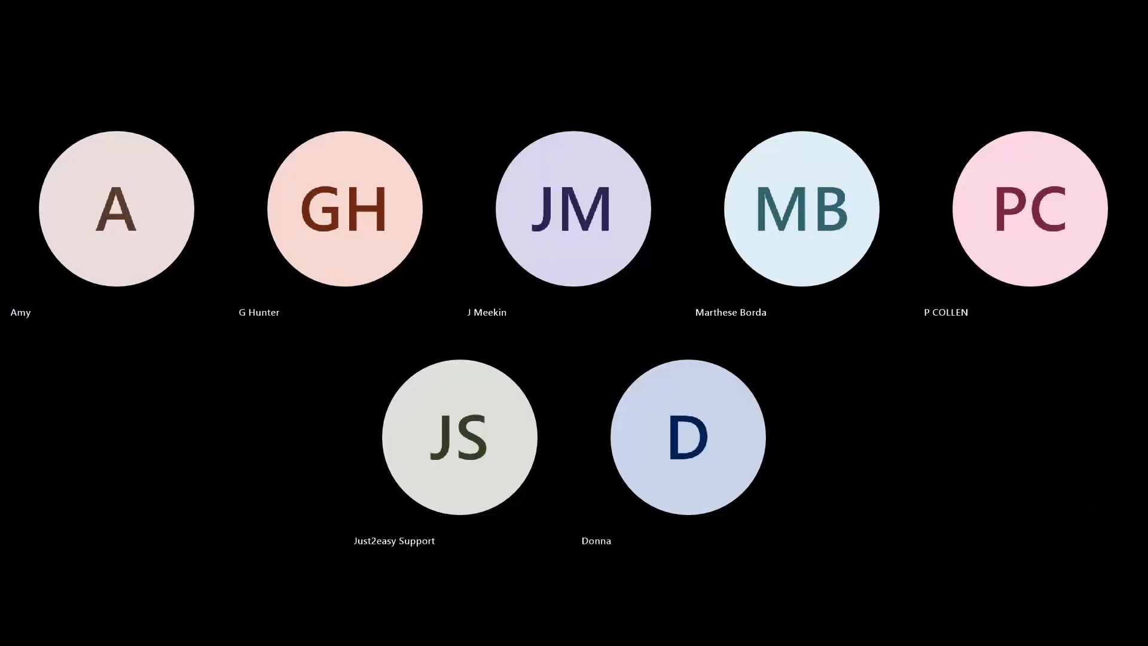